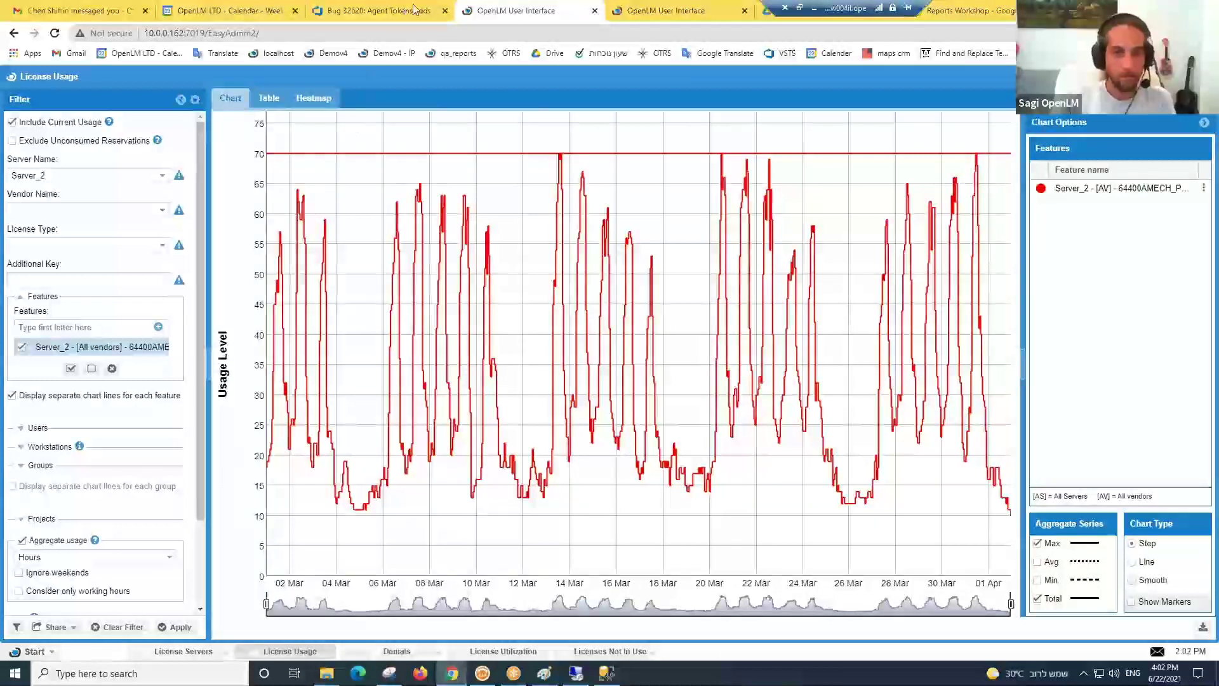
# - Switch to the demov4 session and bring up the License Activity report, sorted by ascending start time, in a maximized window
pyautogui.click(669, 7)
pyautogui.click(398, 651)
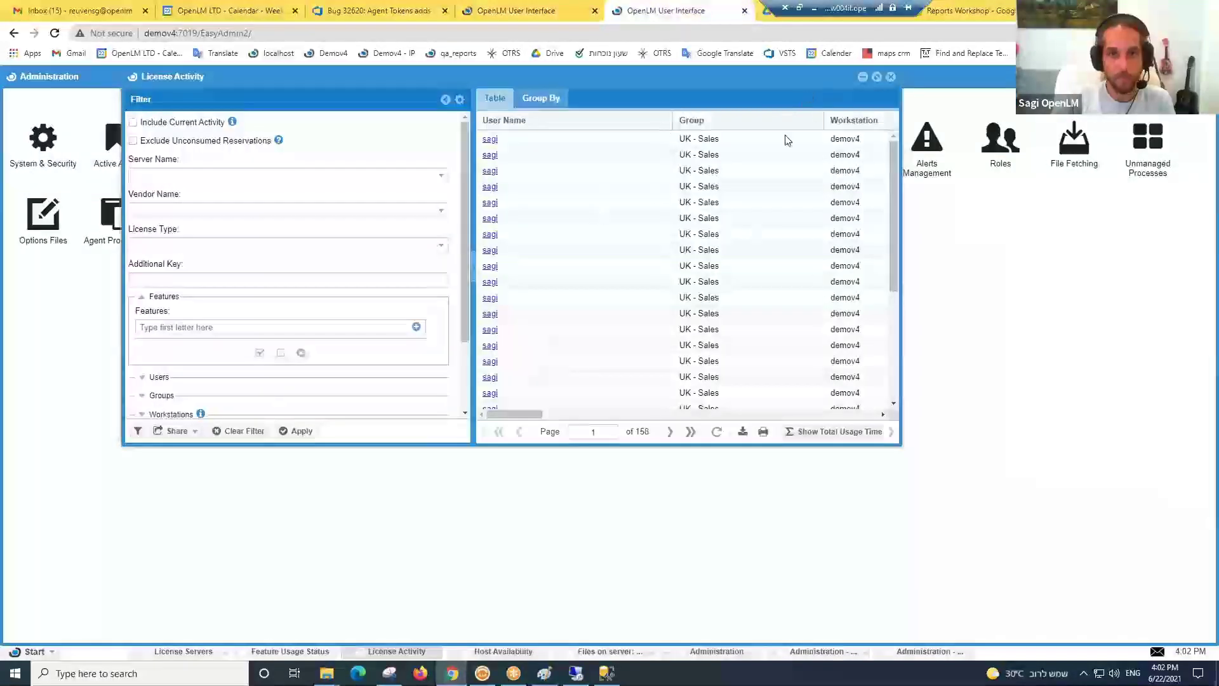
pyautogui.moveTo(517, 416); pyautogui.dragTo(486, 416)
pyautogui.click(513, 126)
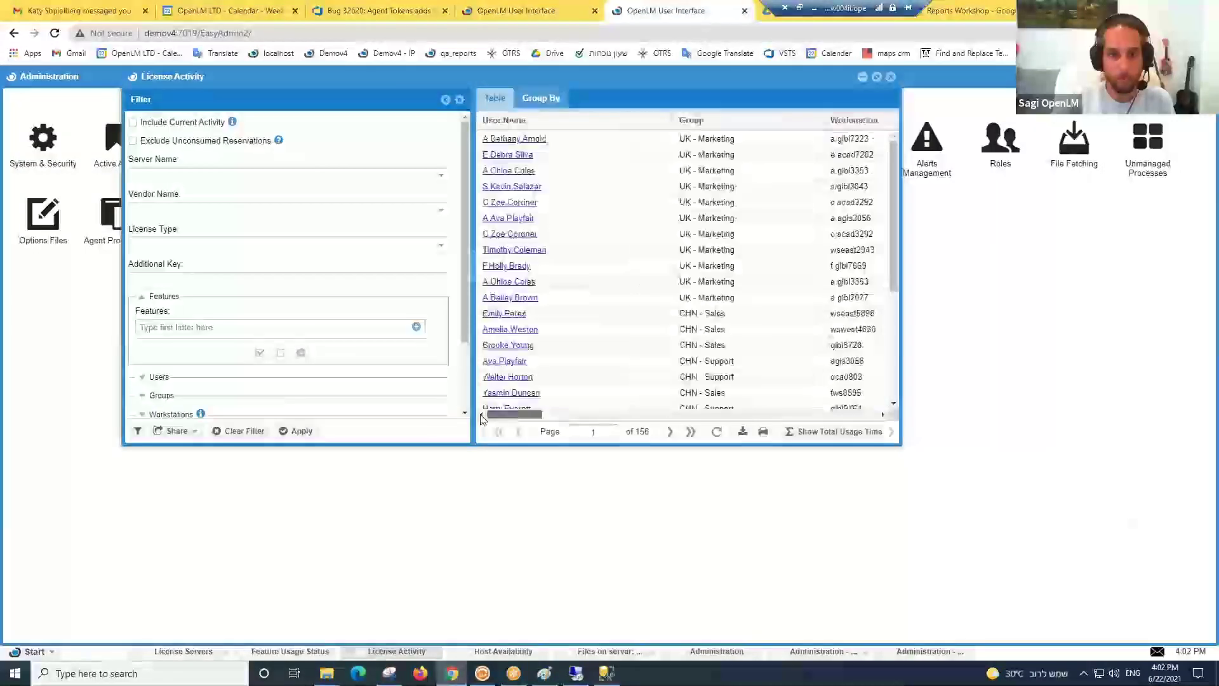
pyautogui.click(877, 77)
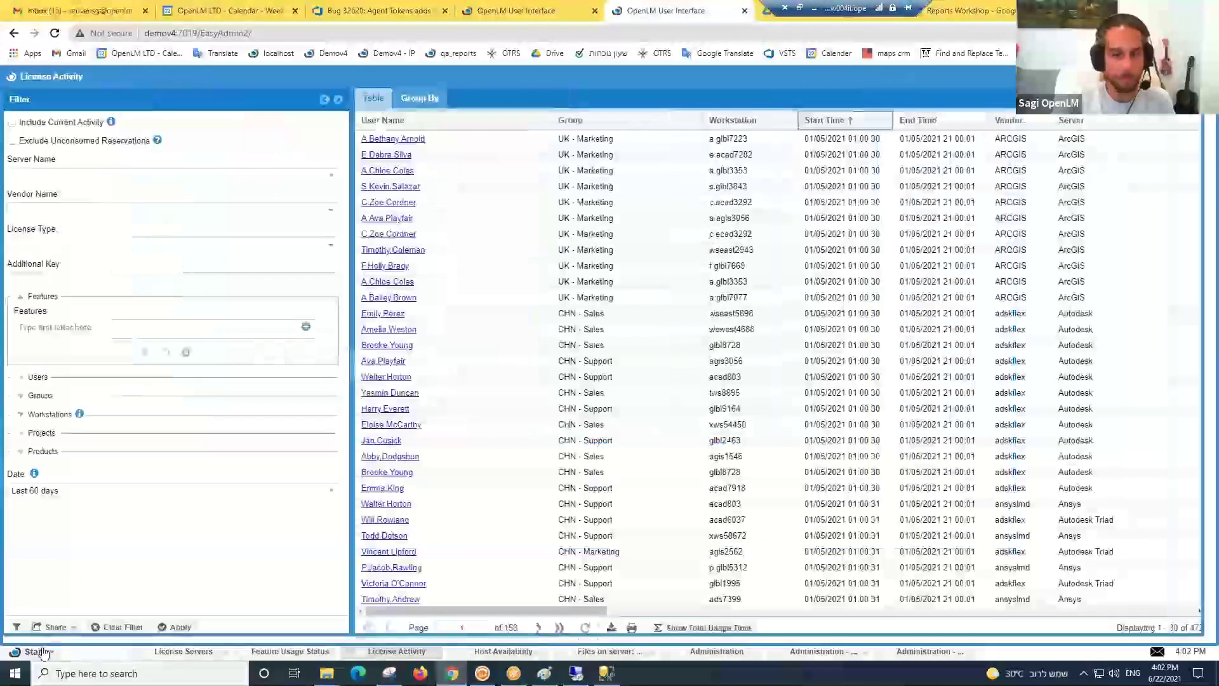
# - Look through the list of available reports to locate License Activity
pyautogui.click(30, 652)
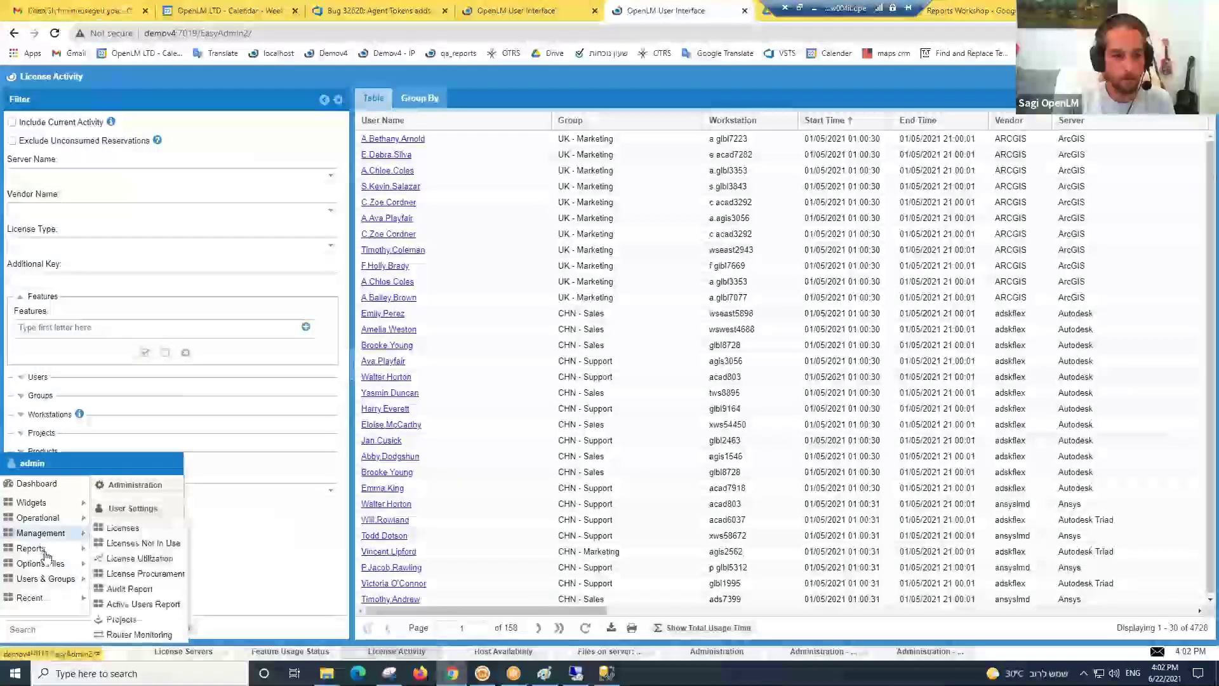
pyautogui.moveTo(46, 556)
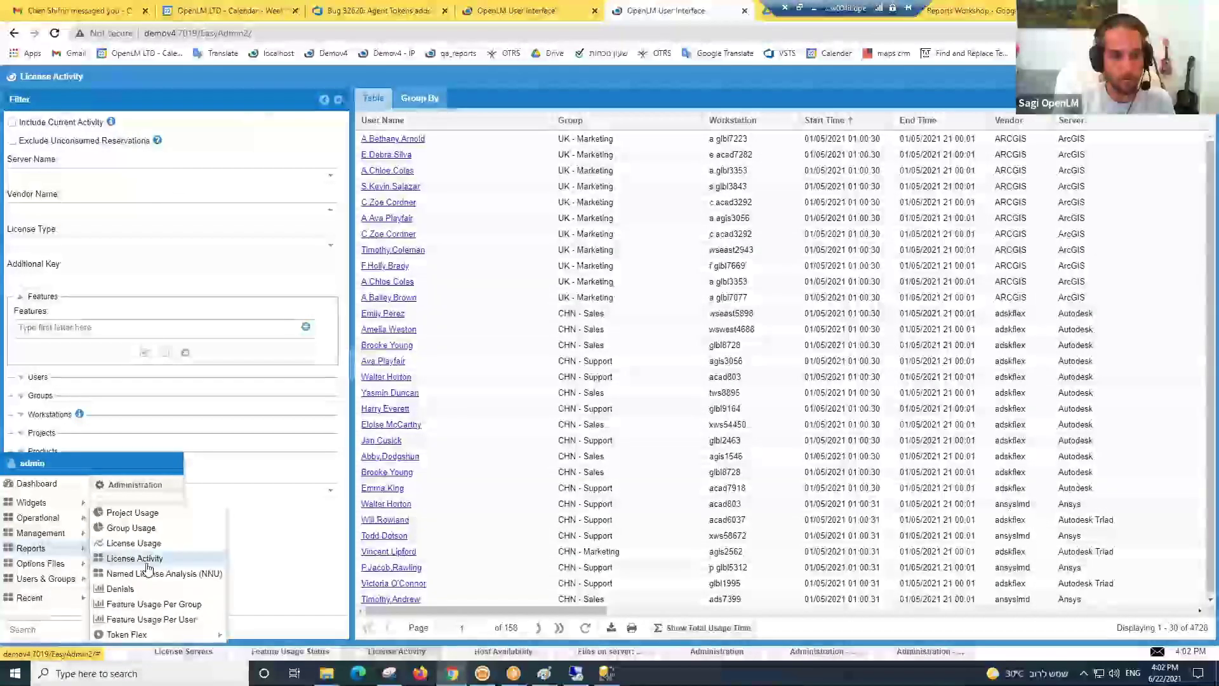
pyautogui.click(247, 563)
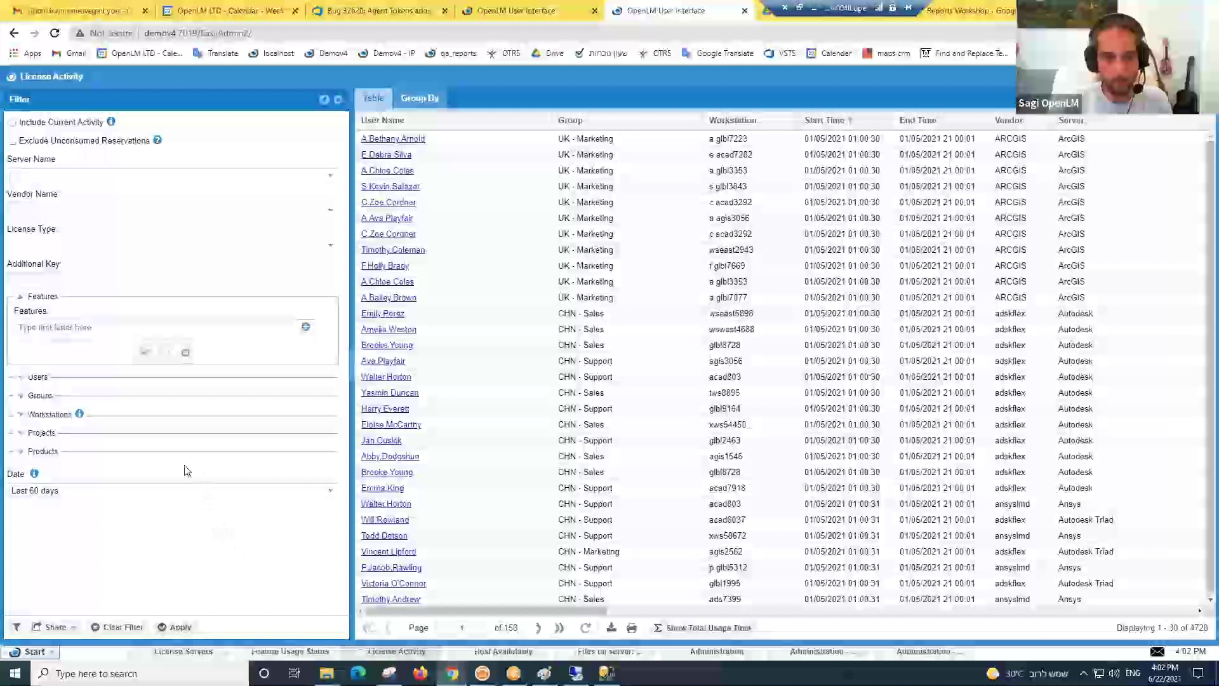
# - Add a desktop shortcut for the License Activity report that uses the saved filter "demo"
pyautogui.click(12, 78)
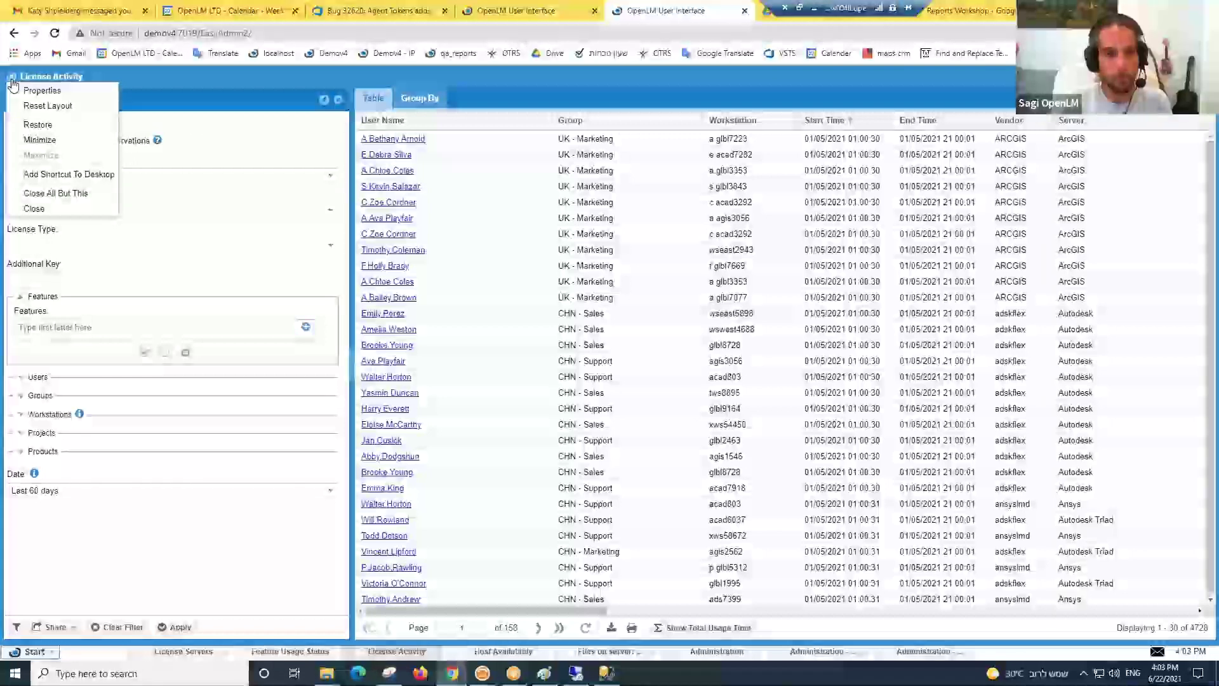
pyautogui.click(35, 175)
pyautogui.click(682, 362)
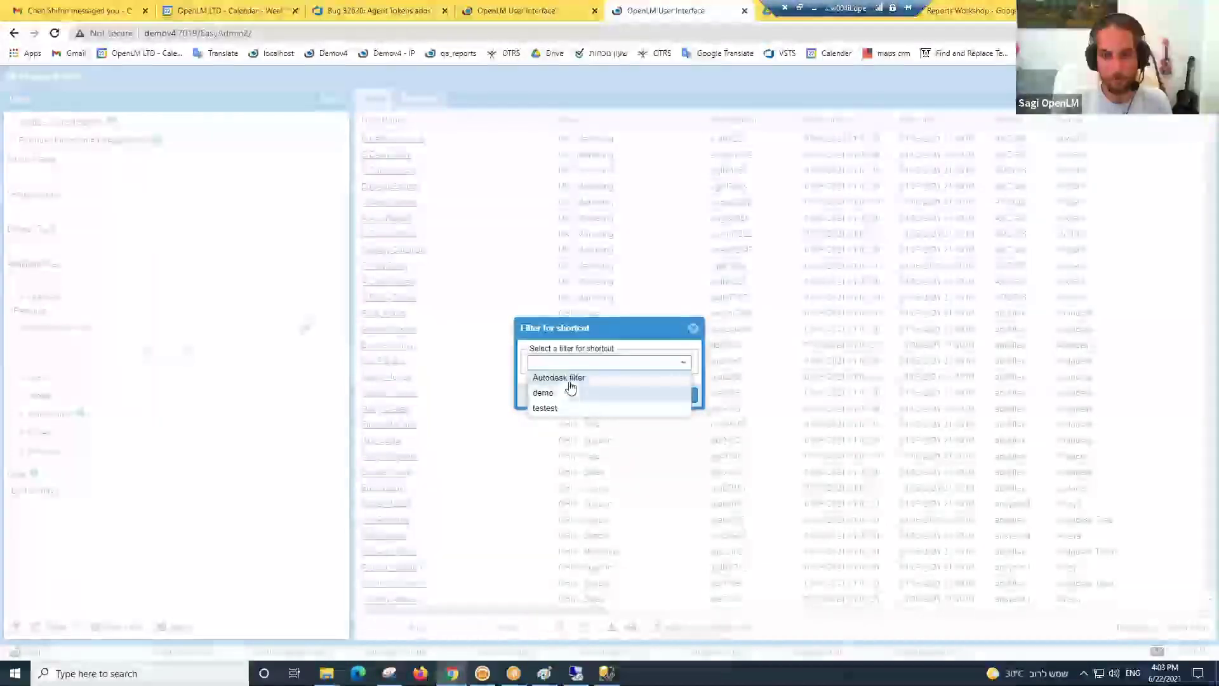
pyautogui.click(573, 393)
pyautogui.click(619, 395)
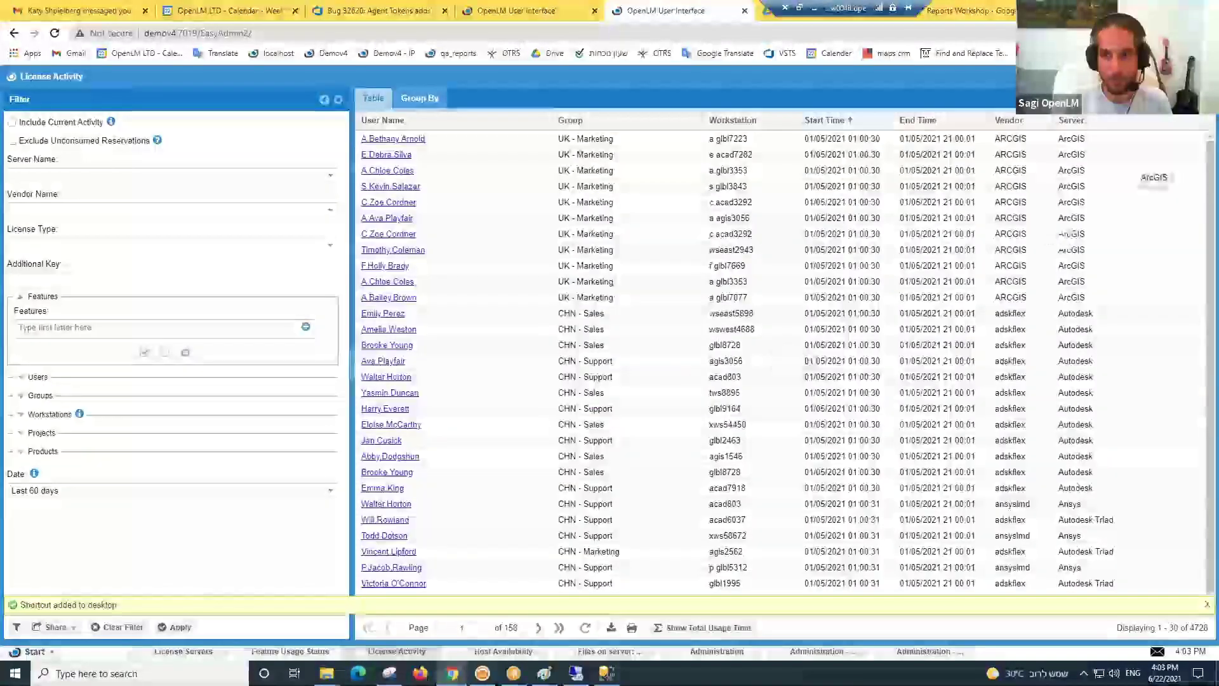
# - Clear the open report and administration windows to reveal the desktop, keeping only License Servers running
pyautogui.click(1192, 77)
pyautogui.click(1192, 76)
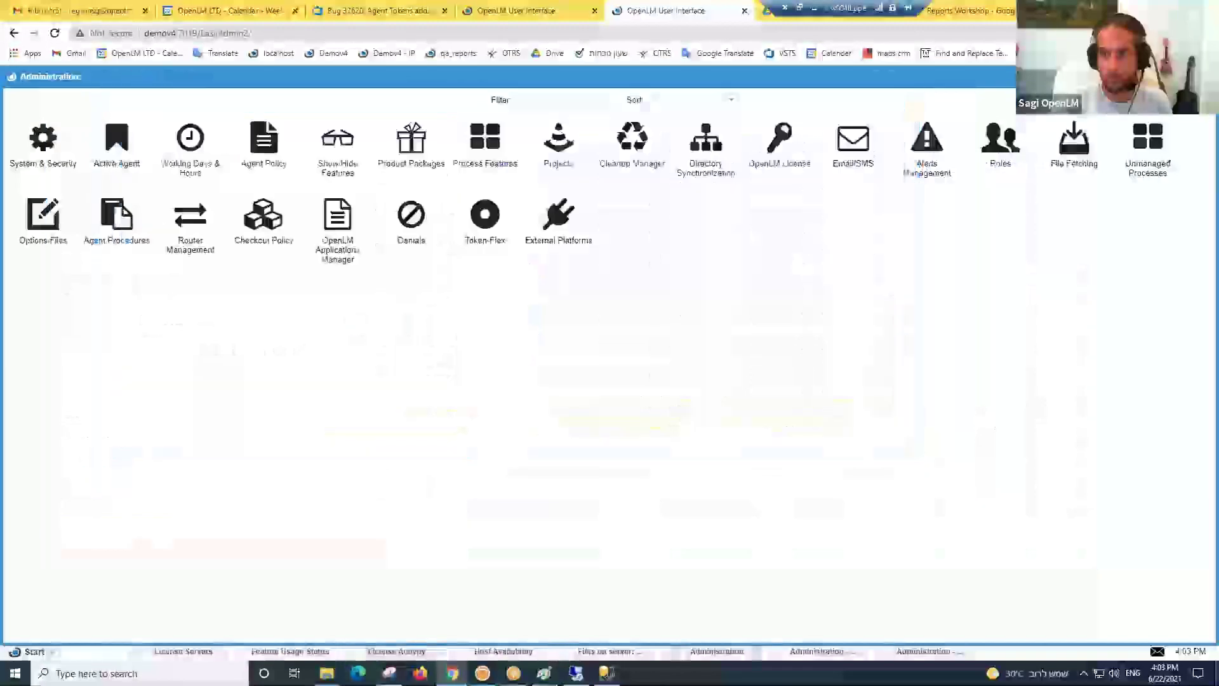
pyautogui.click(1192, 77)
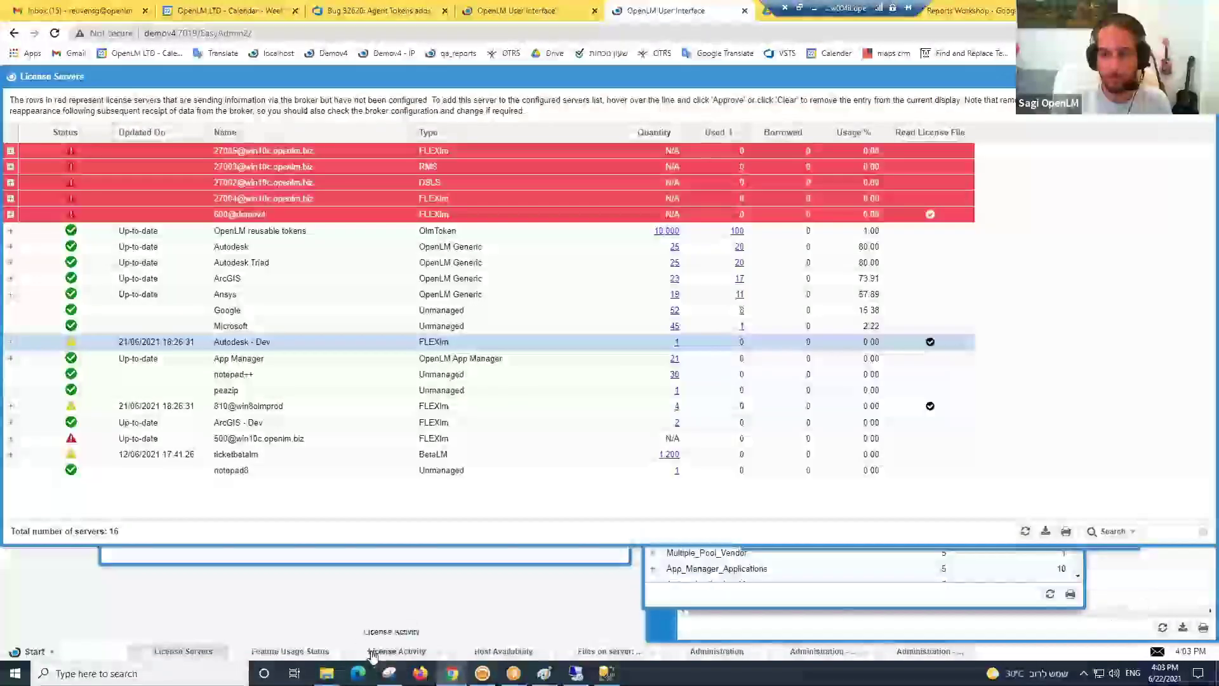
pyautogui.rightClick(215, 650)
pyautogui.click(190, 619)
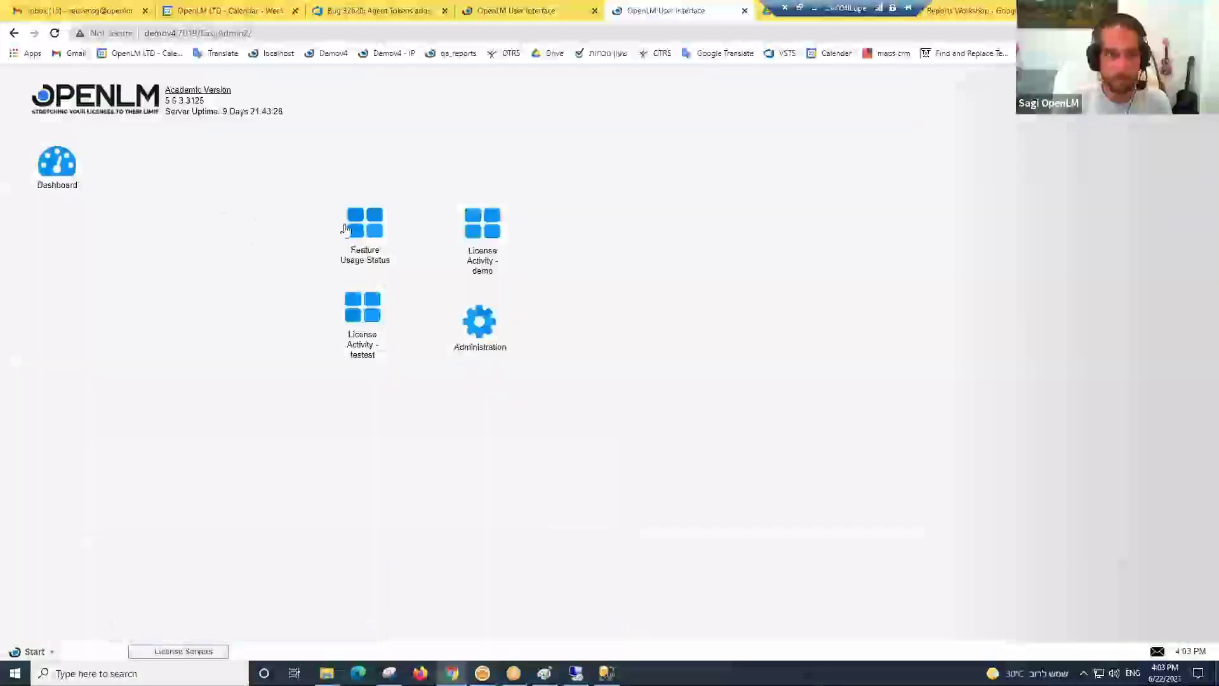
# - Tidy the desktop shortcuts, leaving License Activity - testest directly beneath Dashboard, and open the report from that shortcut
pyautogui.moveTo(346, 228); pyautogui.dragTo(244, 192)
pyautogui.moveTo(389, 314); pyautogui.dragTo(287, 294)
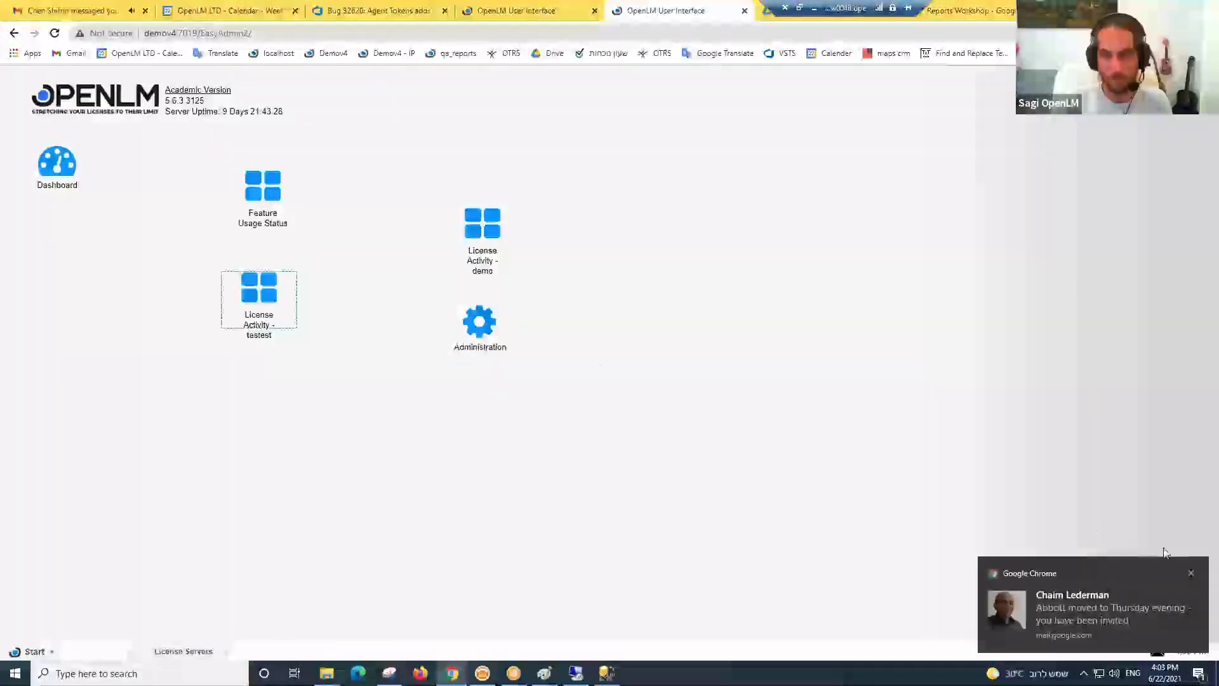
pyautogui.click(597, 396)
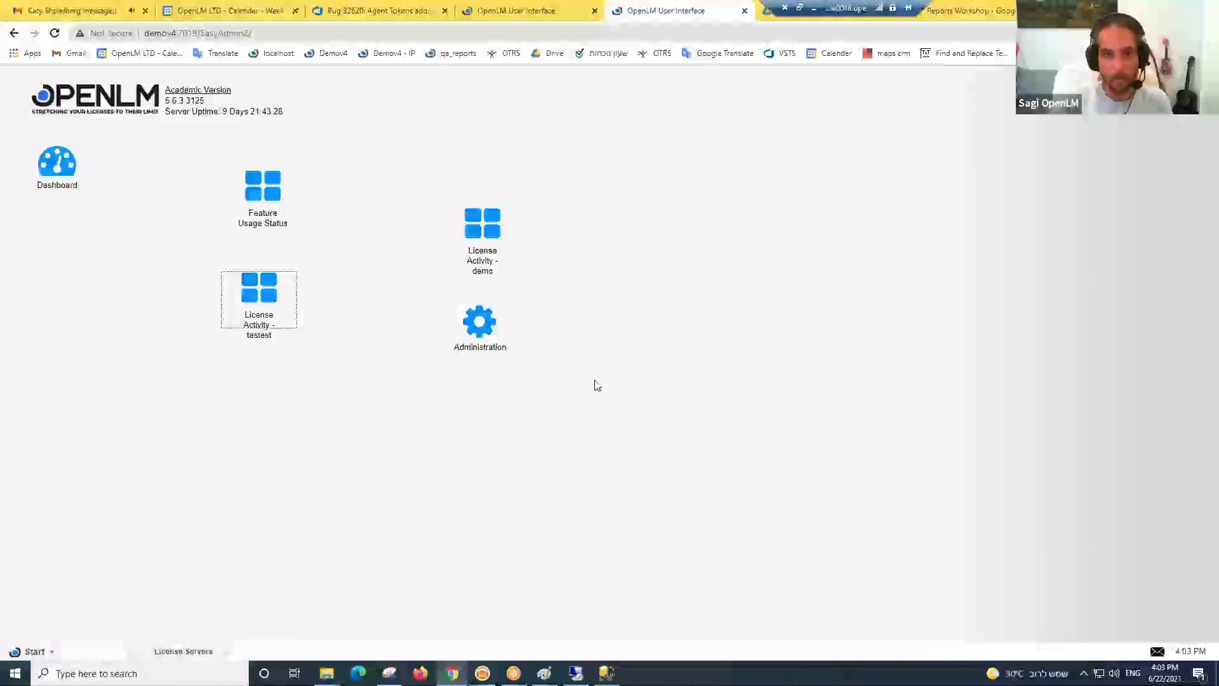
pyautogui.moveTo(267, 304); pyautogui.dragTo(117, 432)
pyautogui.doubleClick(85, 256)
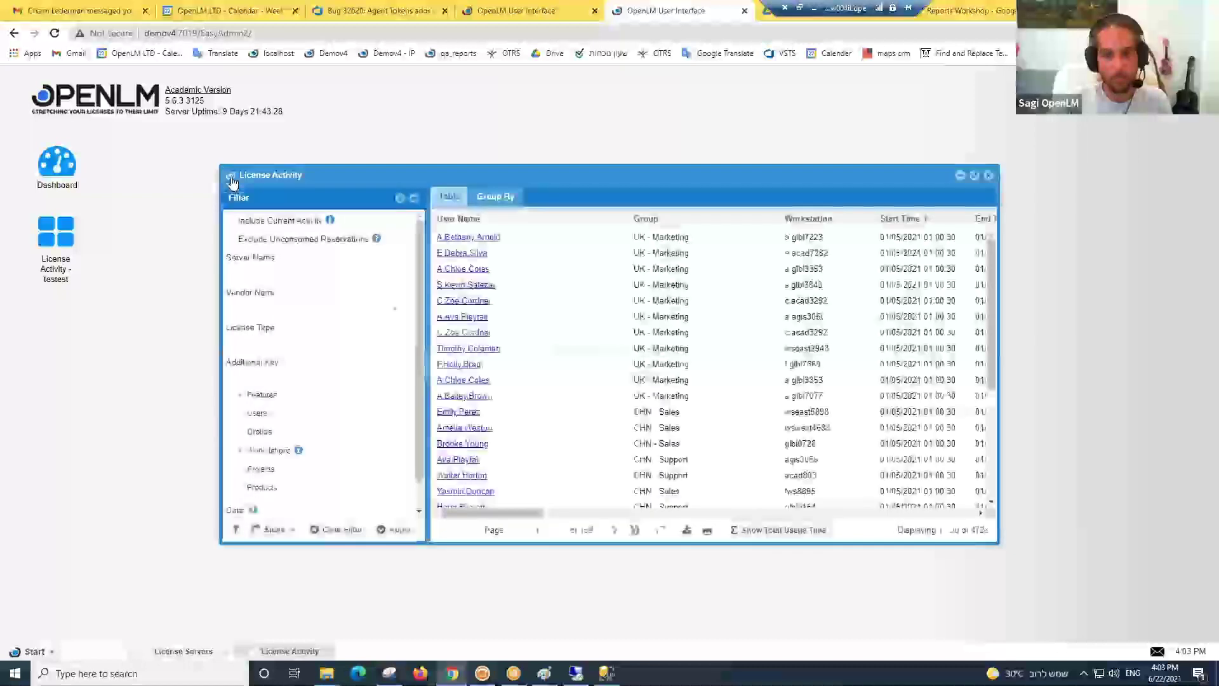
# - Examine the available start-up filters in the License Activity window's properties, leaving without saving
pyautogui.click(232, 181)
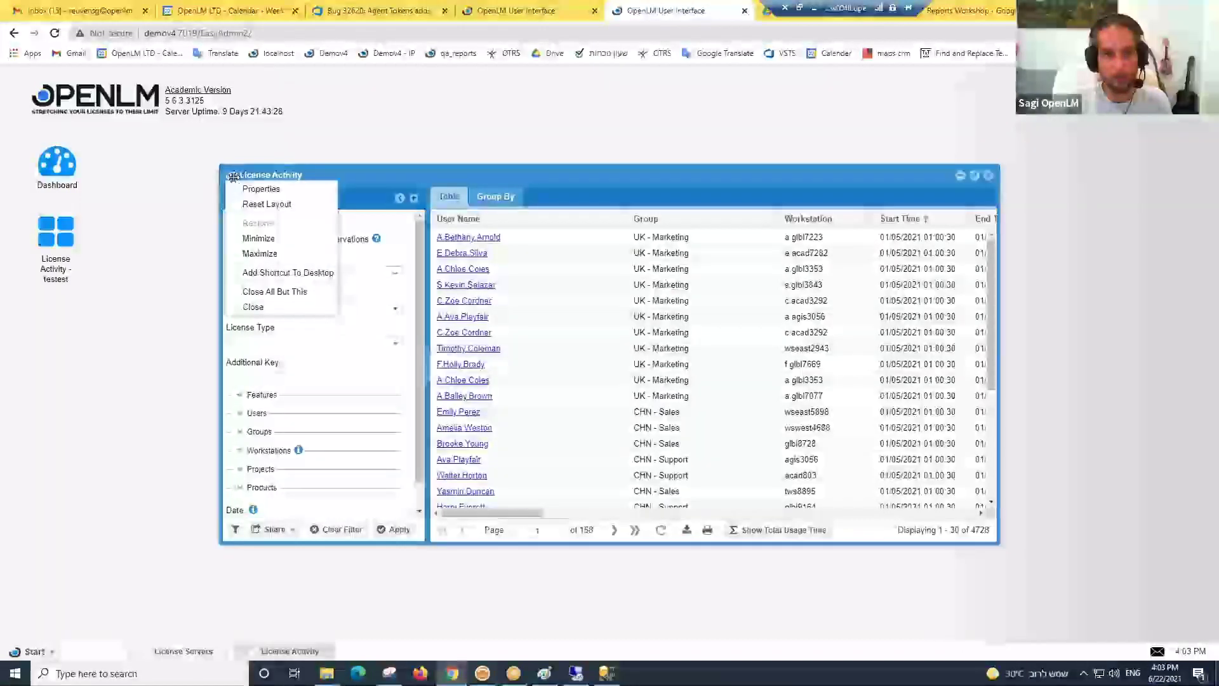
pyautogui.click(232, 180)
pyautogui.click(232, 181)
pyautogui.click(244, 188)
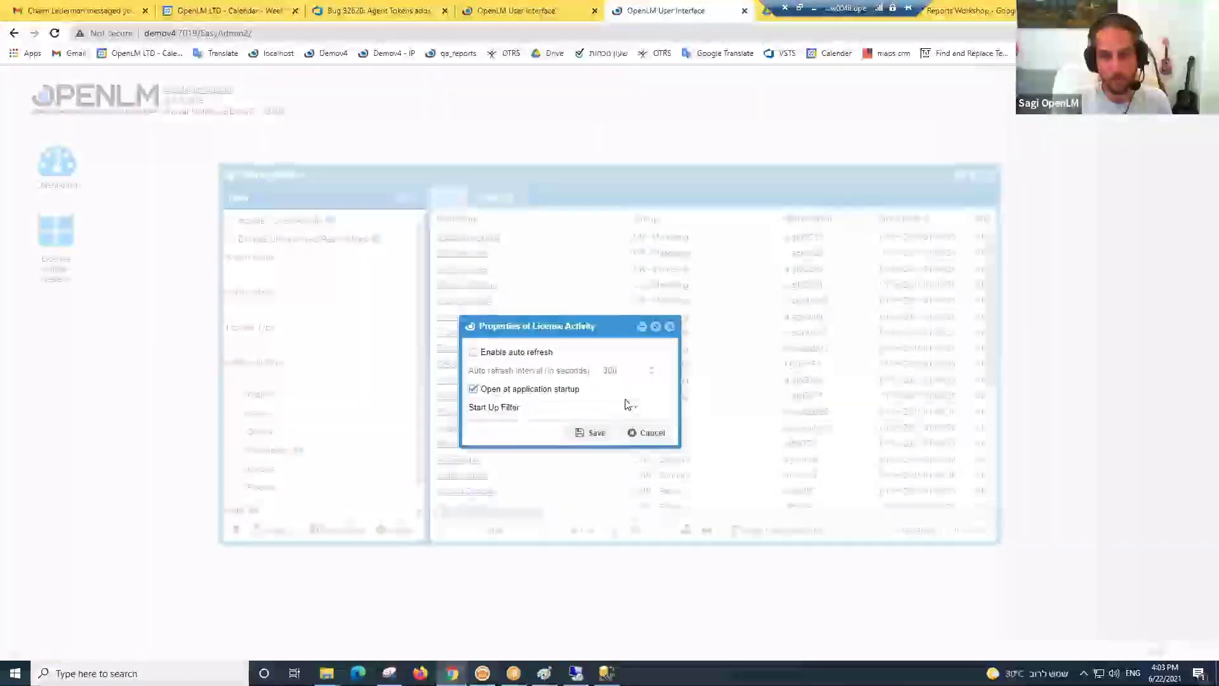
pyautogui.click(634, 407)
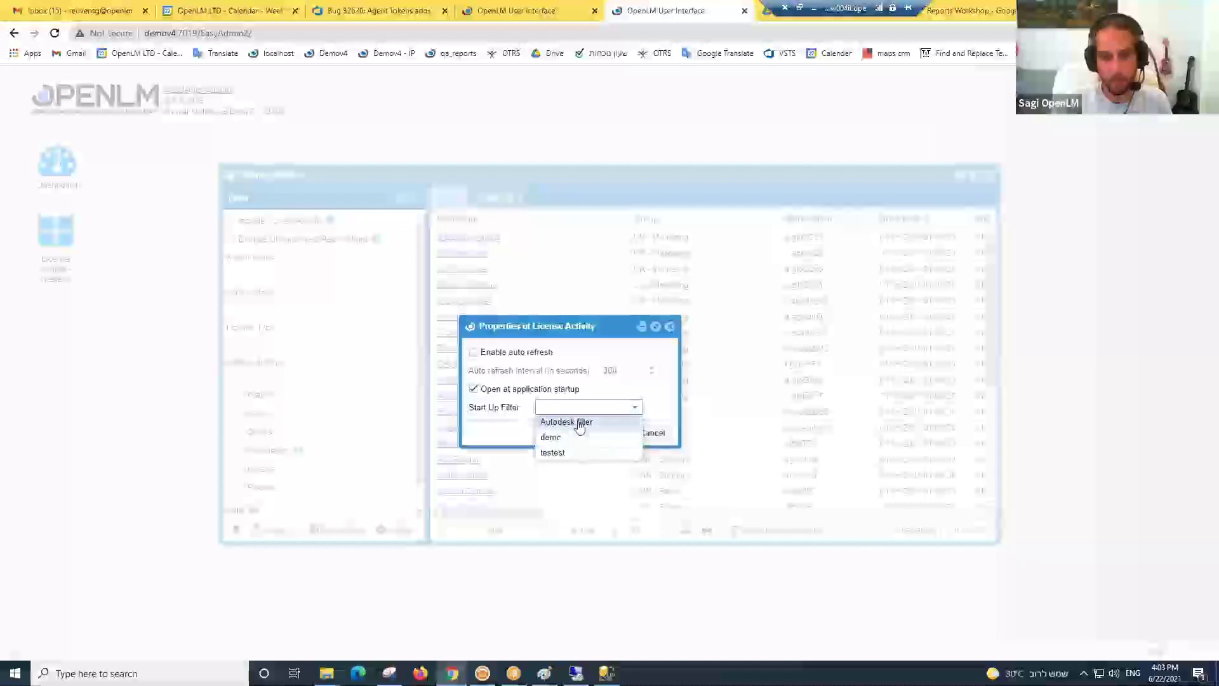
pyautogui.click(642, 397)
pyautogui.click(652, 433)
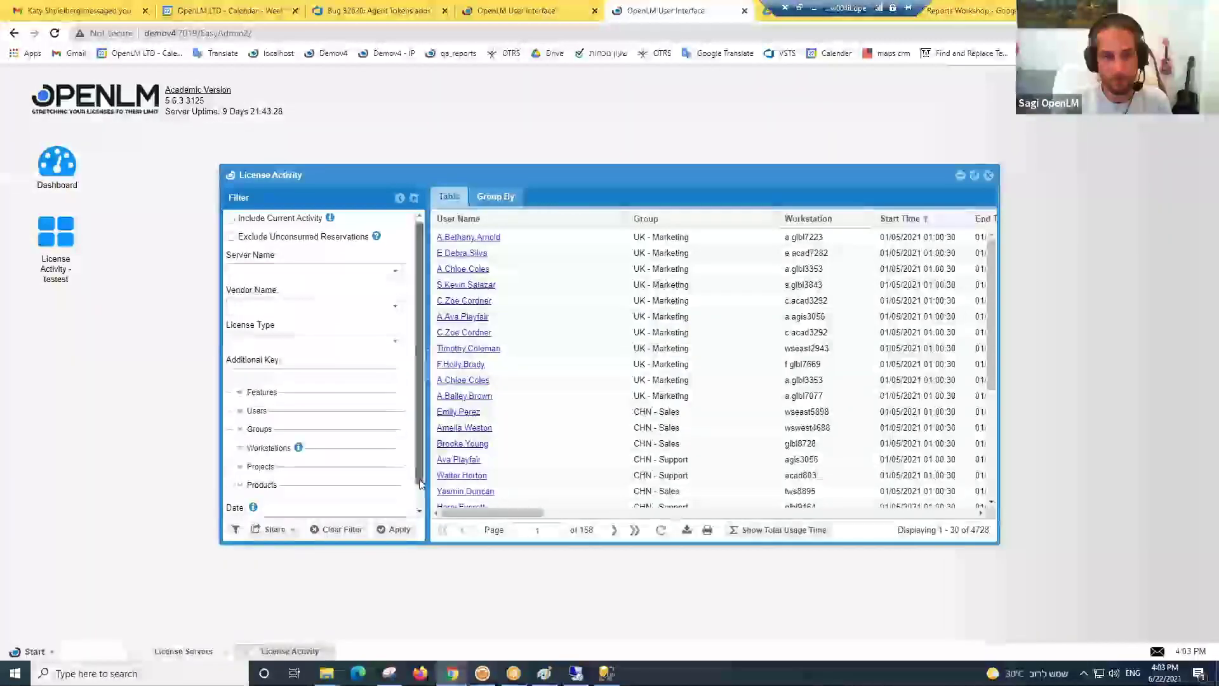
# - Check the saved filters offered in Filter Management for the License Activity report
pyautogui.scroll(-1, 350, 483)
pyautogui.click(234, 531)
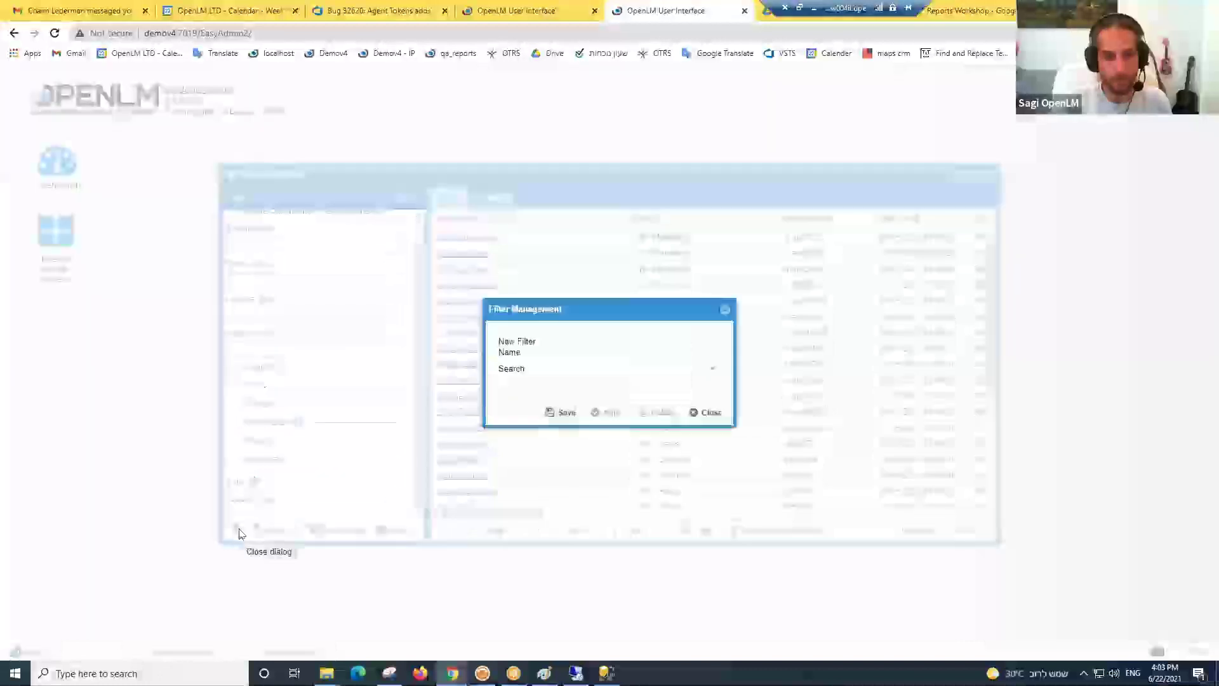
pyautogui.click(712, 371)
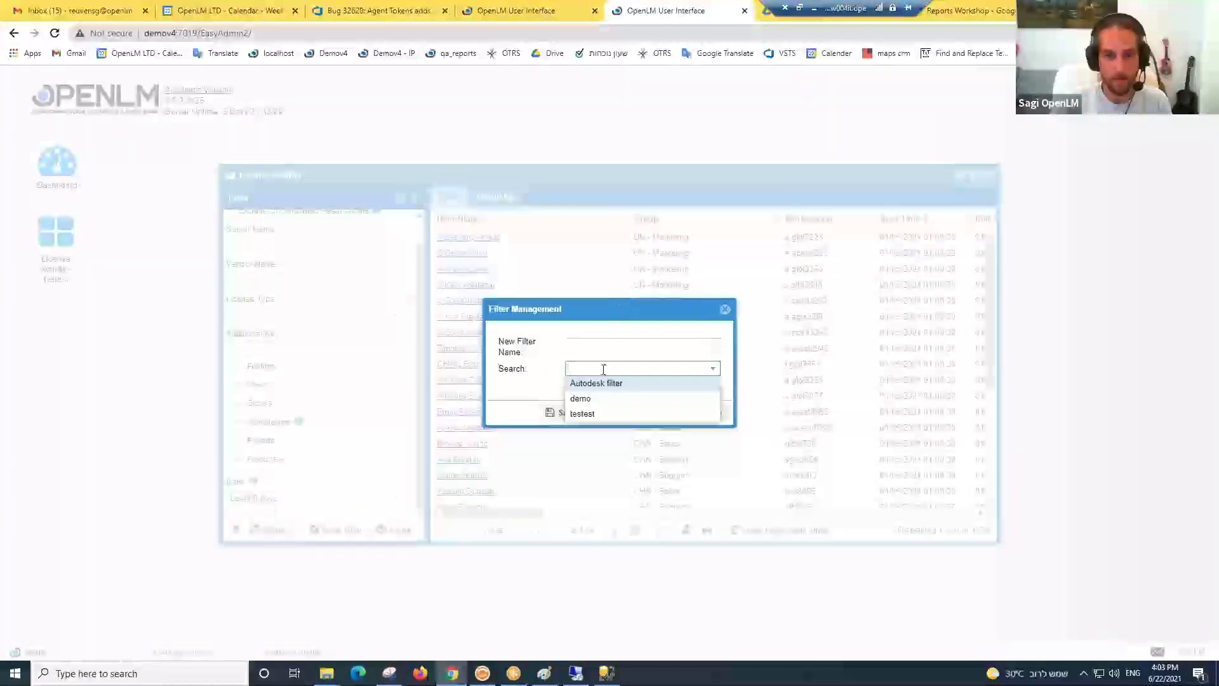
pyautogui.click(597, 344)
pyautogui.click(725, 310)
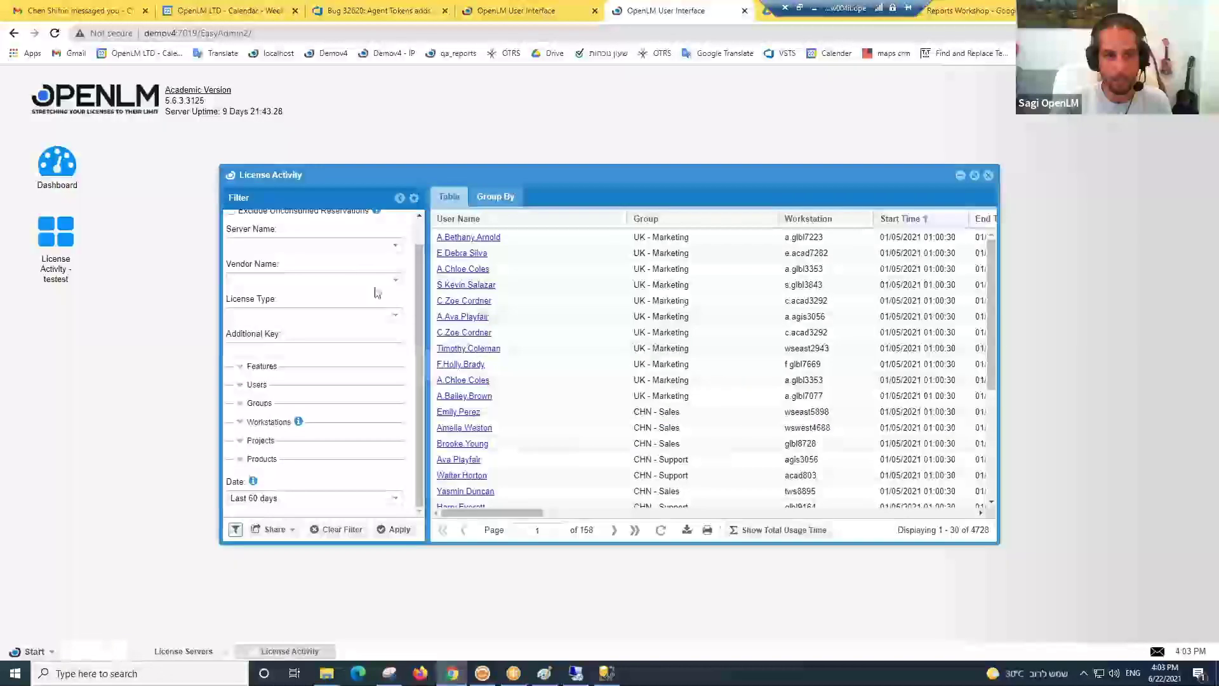
# - Save the current License Activity filter settings under the name "new filter" and close Filter Management
pyautogui.scroll(1, 372, 286)
pyautogui.scroll(-1, 305, 381)
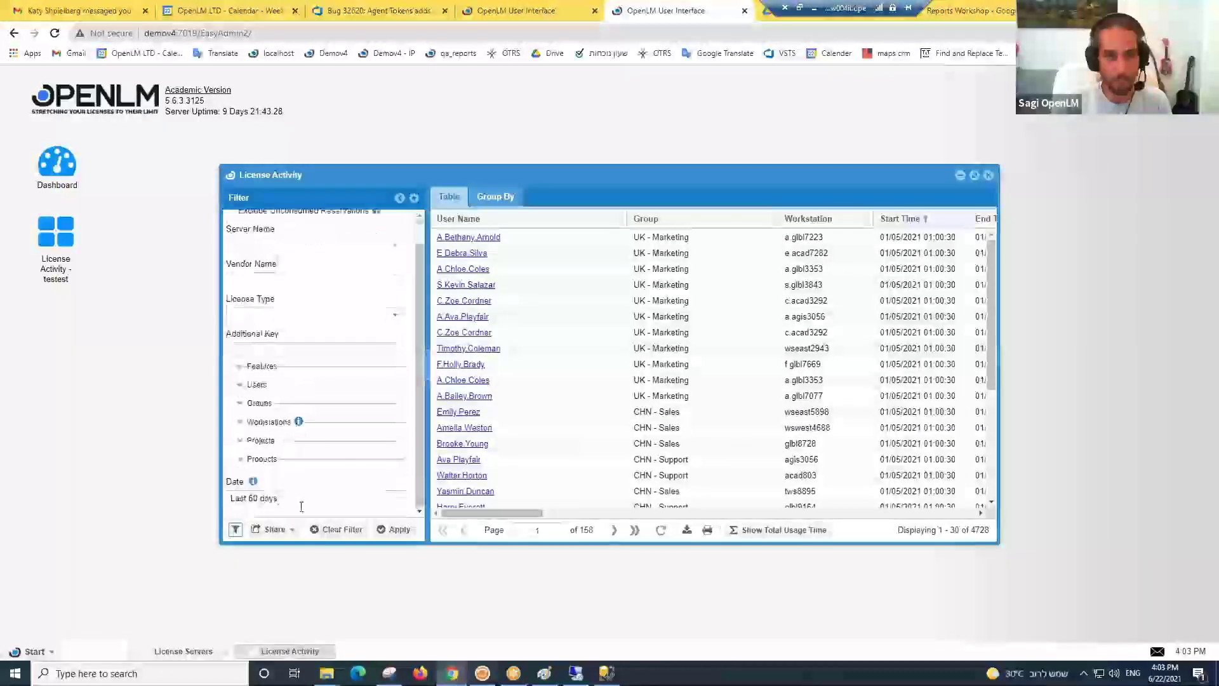
pyautogui.click(260, 522)
pyautogui.click(597, 347)
pyautogui.write('new filter')
pyautogui.click(560, 414)
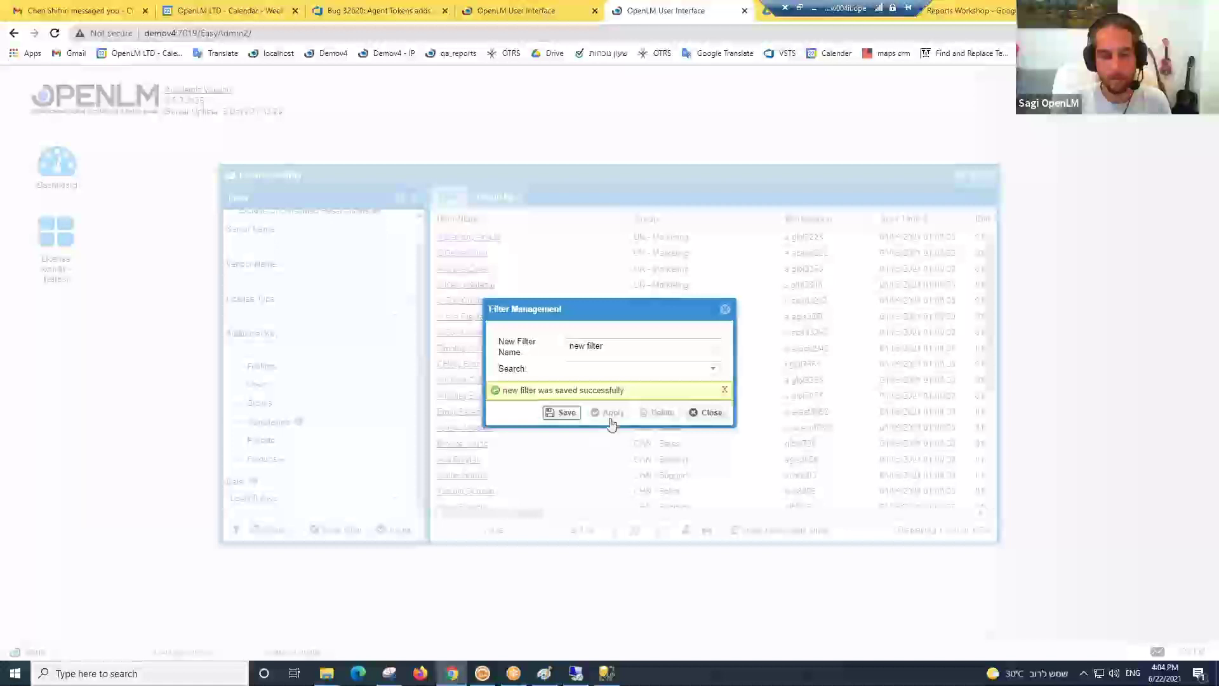
pyautogui.click(725, 309)
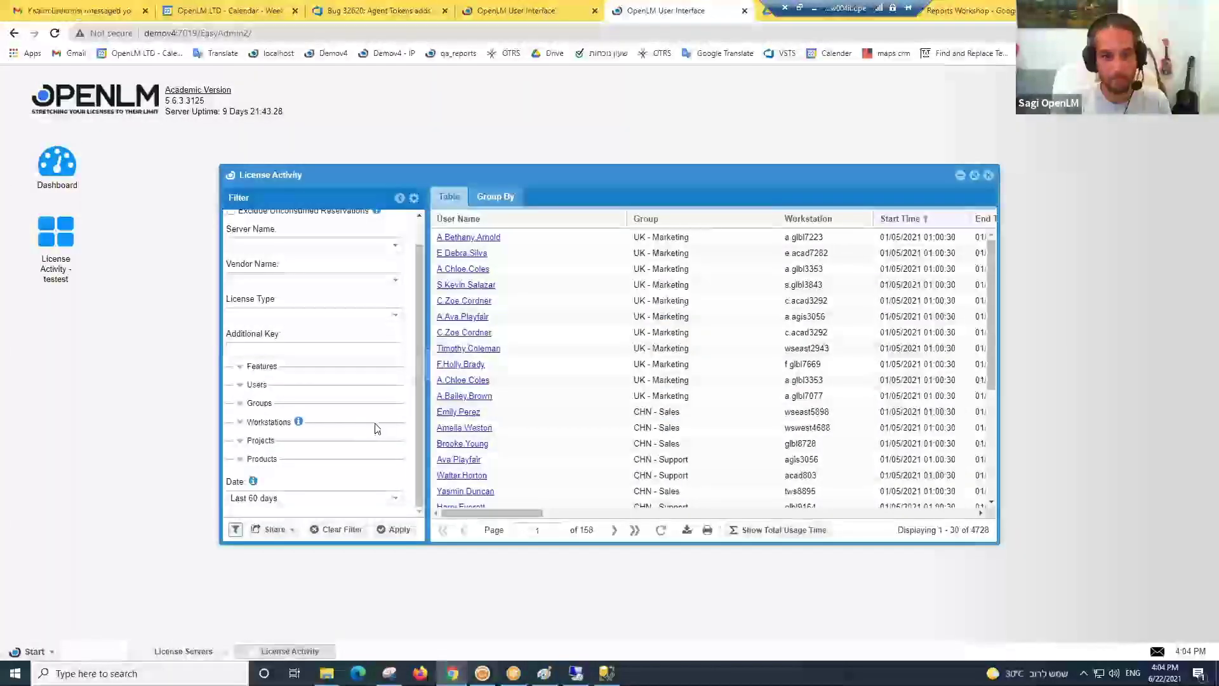
pyautogui.scroll(1, 374, 430)
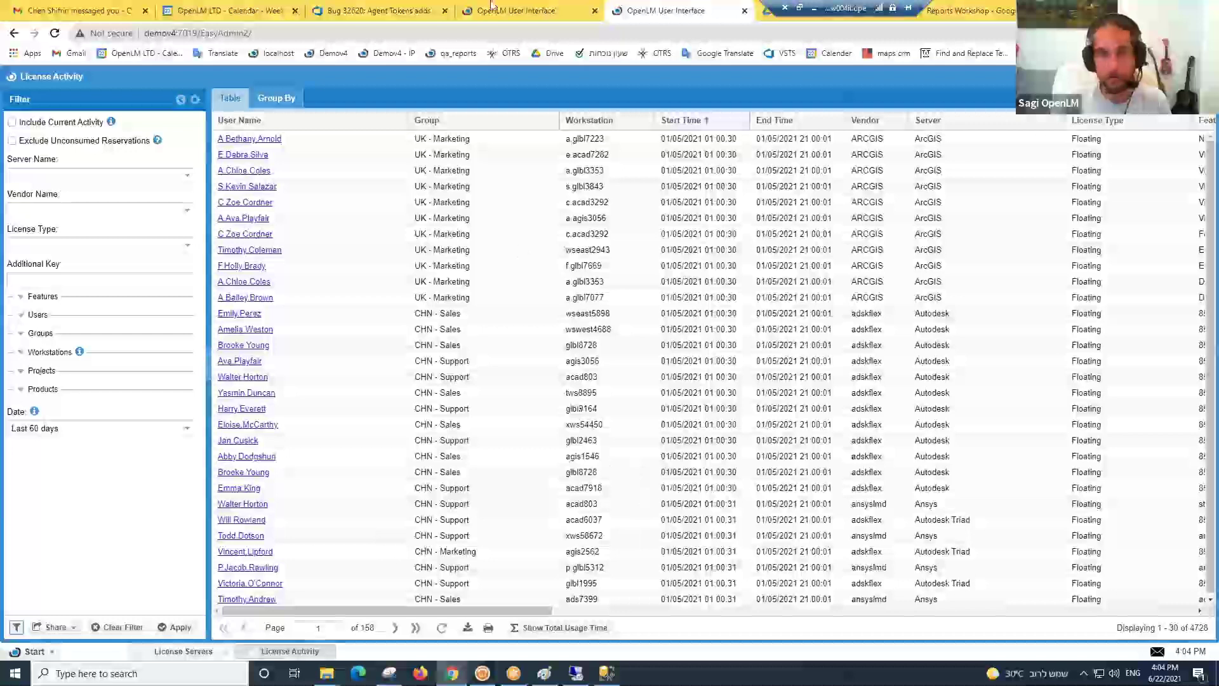
# - Switch to the Reports Workshop presentation and show slide 2, the overview of Current Activity, Historical Statistics, and Utilization and Optimization
pyautogui.click(958, 10)
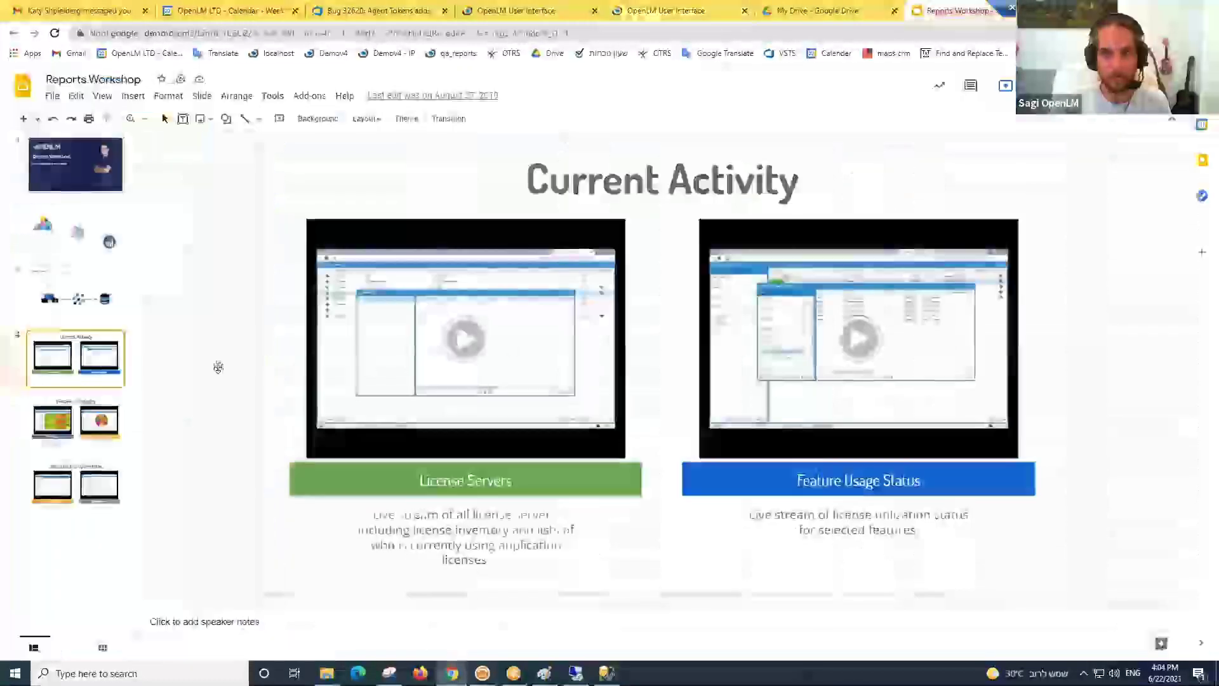
pyautogui.press('Up')
pyautogui.press('Up')
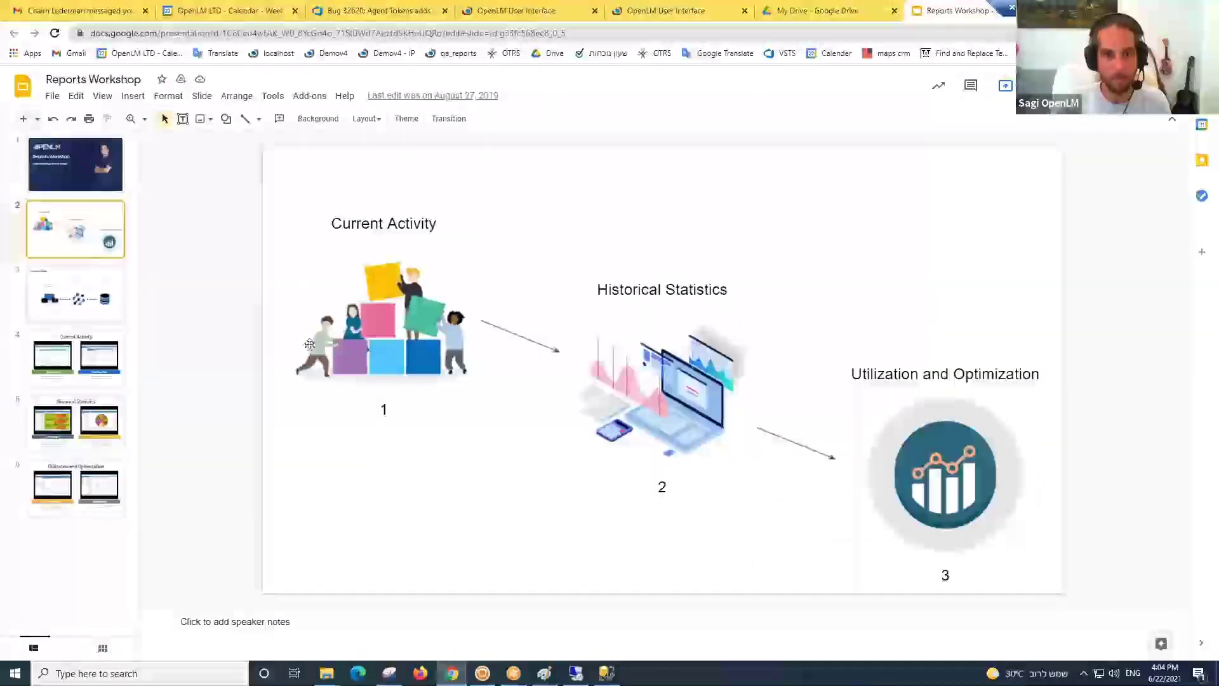
# - Return to the License Activity report and apply its filter with Include Current Activity enabled
pyautogui.click(668, 10)
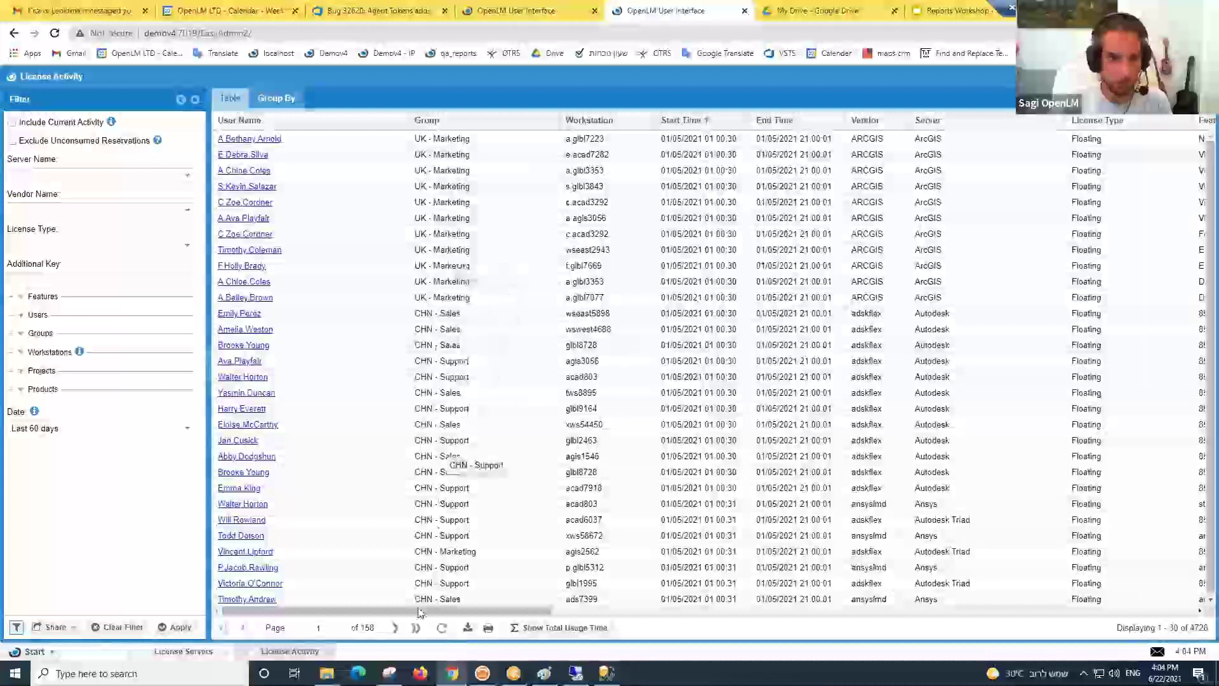
pyautogui.moveTo(405, 611); pyautogui.dragTo(356, 533)
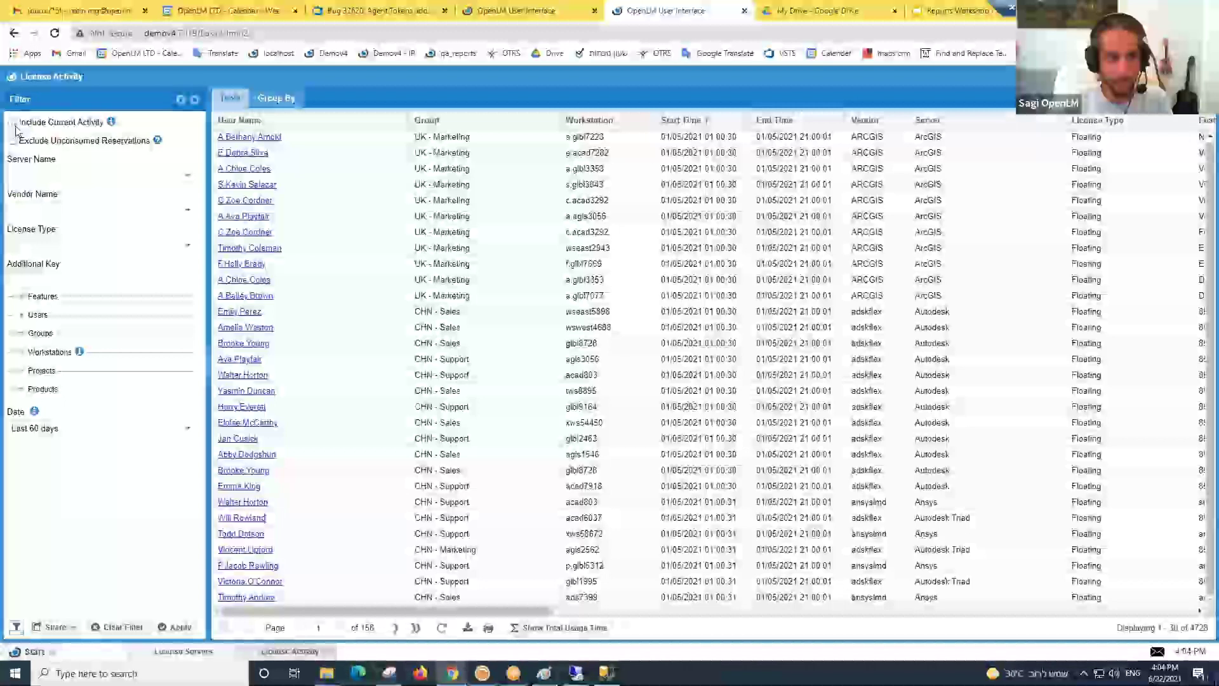
pyautogui.click(180, 627)
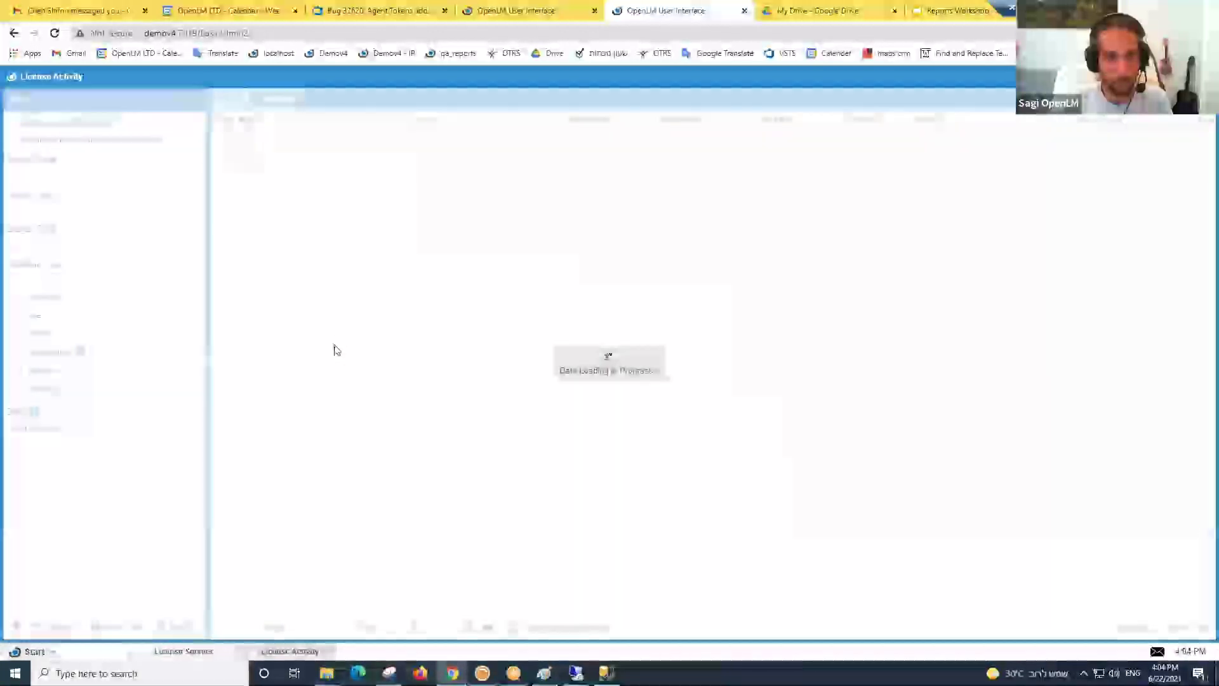
# - Sort the License Activity table by start time with the latest sessions first, and export the report to a CSV file
pyautogui.click(691, 124)
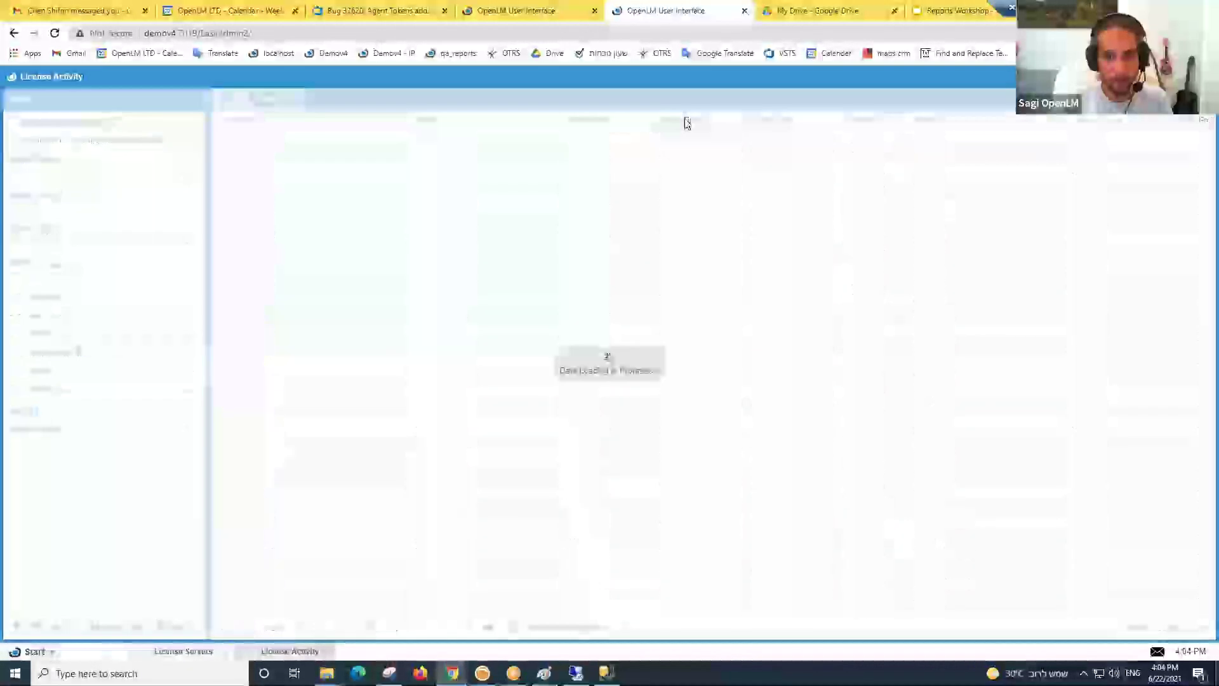
pyautogui.click(692, 124)
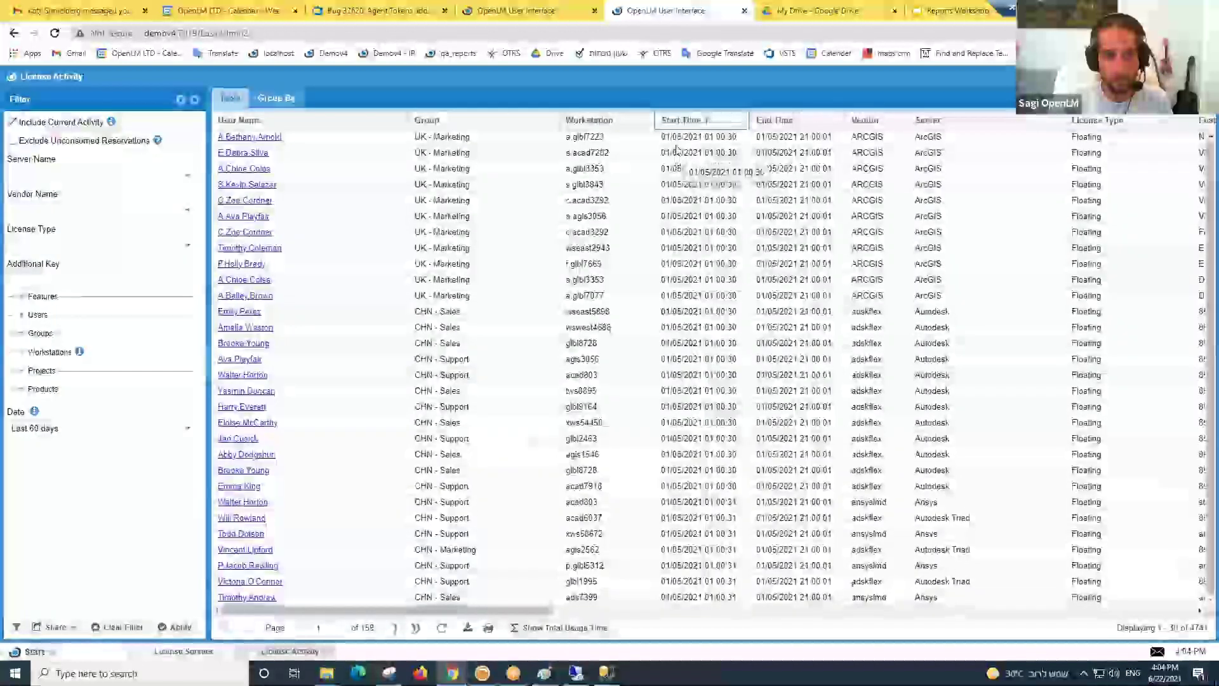
pyautogui.click(676, 119)
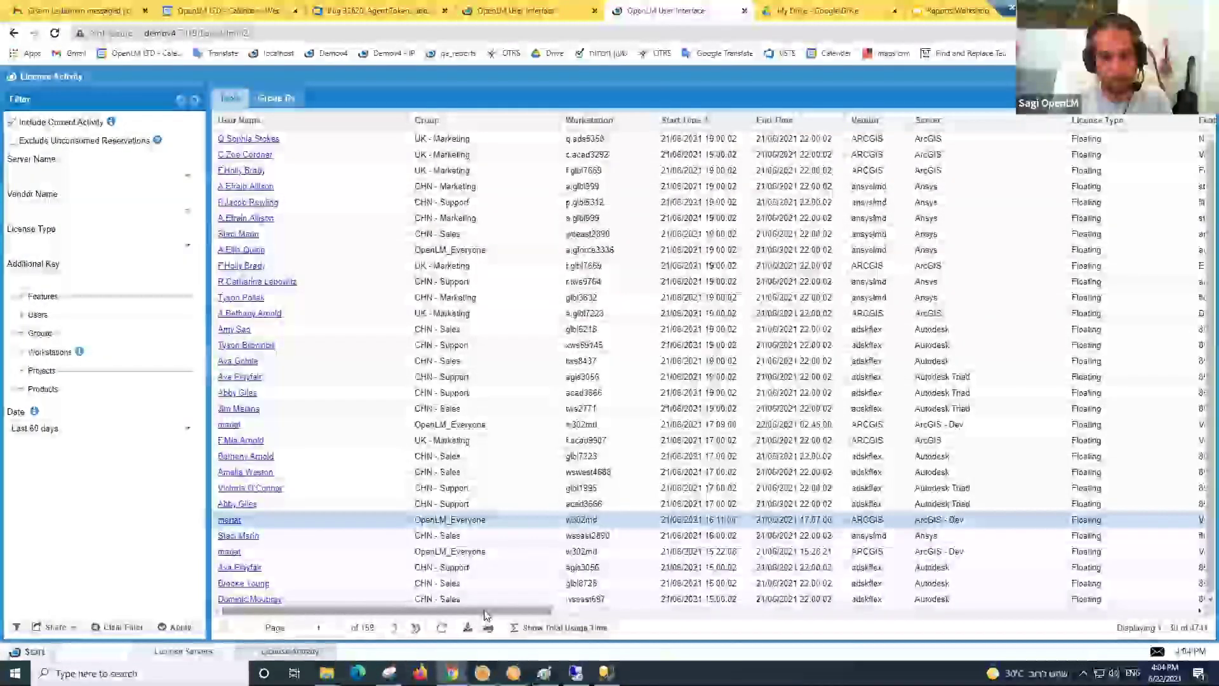
pyautogui.click(467, 628)
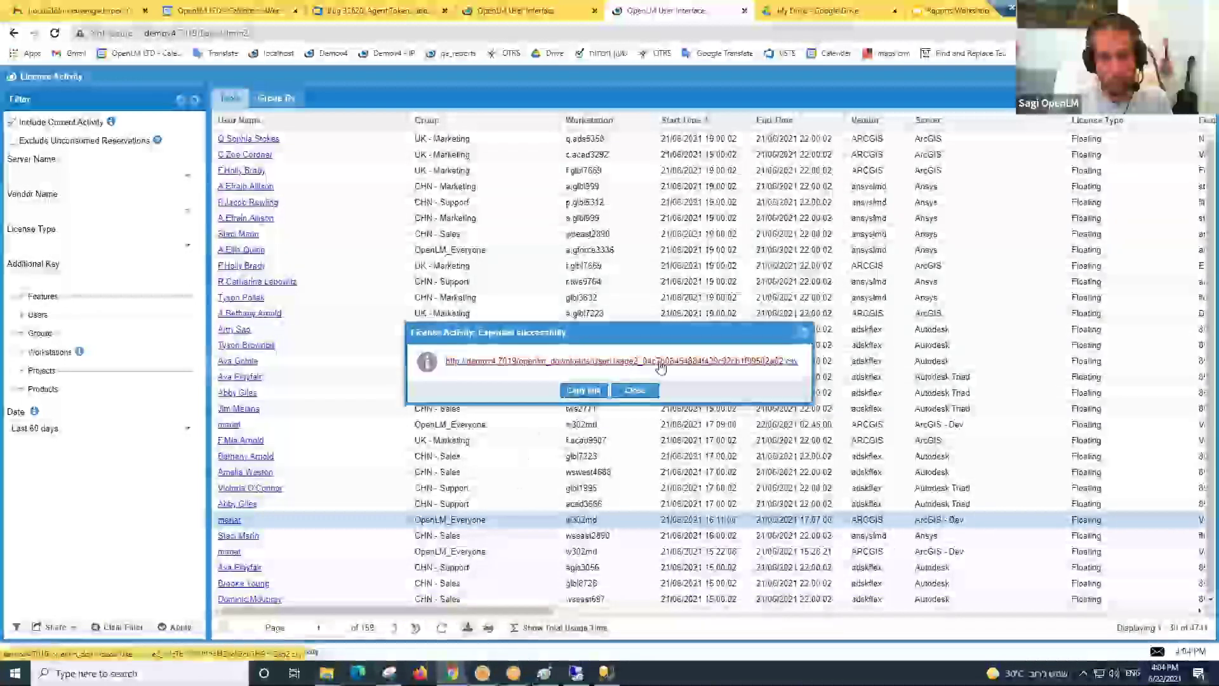
# - Close the export message and group the License Activity results by feature
pyautogui.click(634, 390)
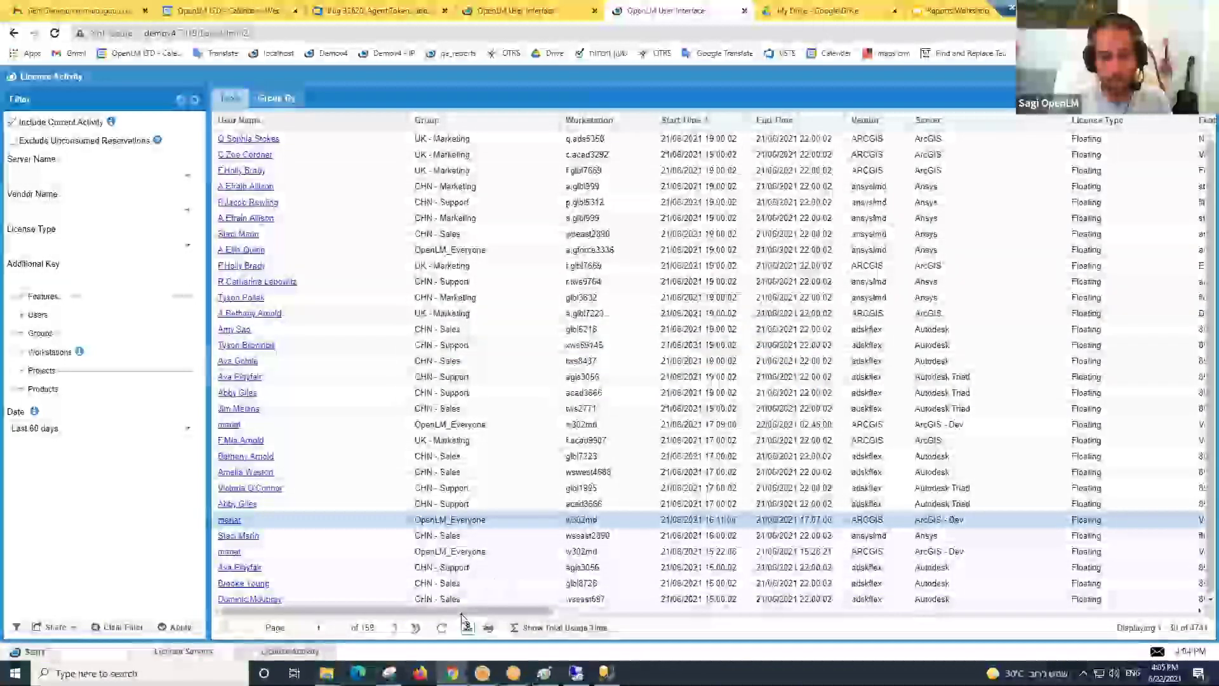
pyautogui.click(331, 348)
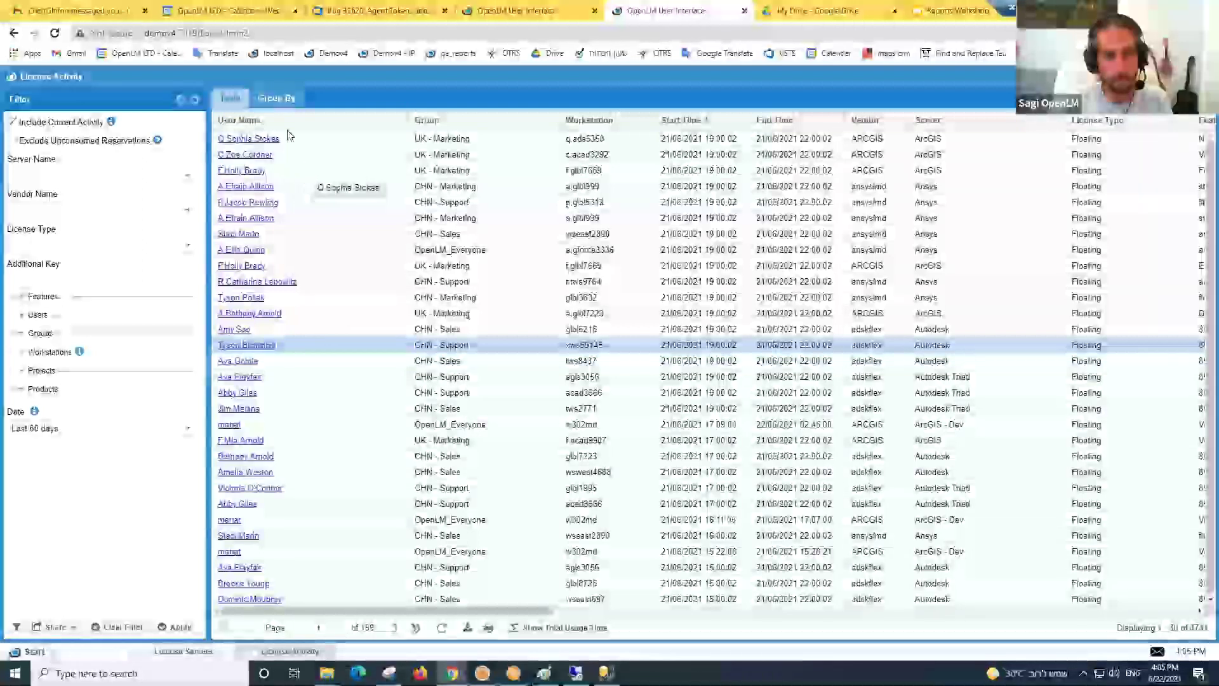
pyautogui.click(278, 101)
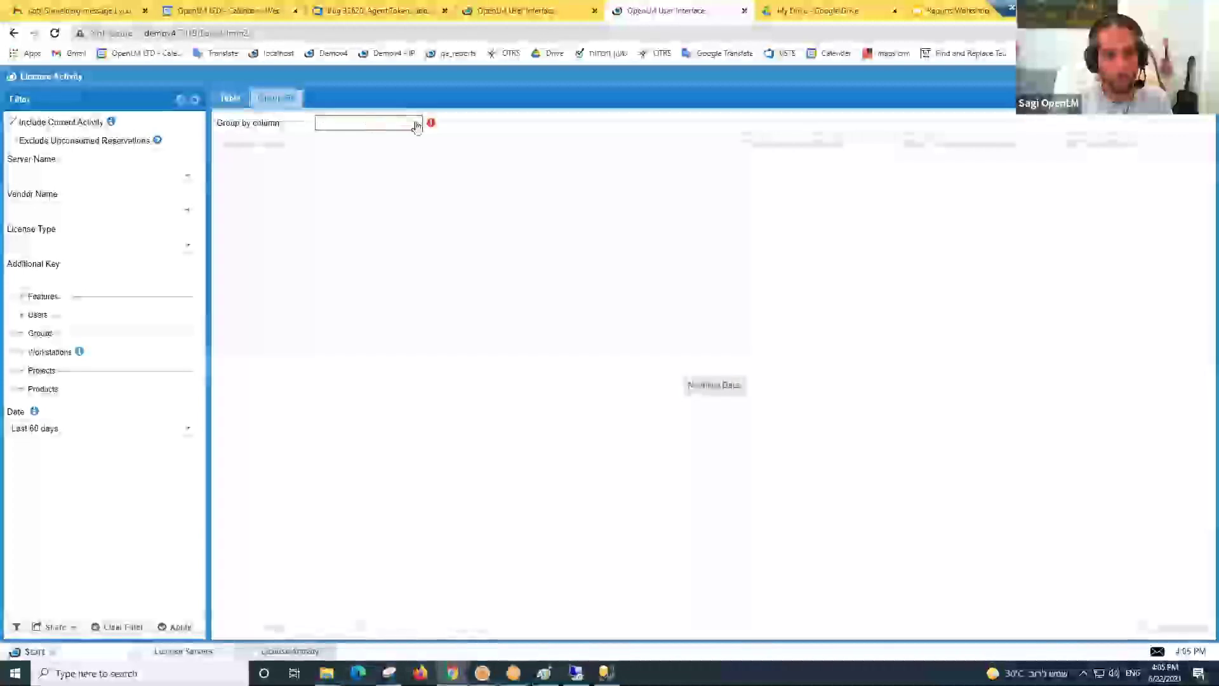
pyautogui.click(417, 125)
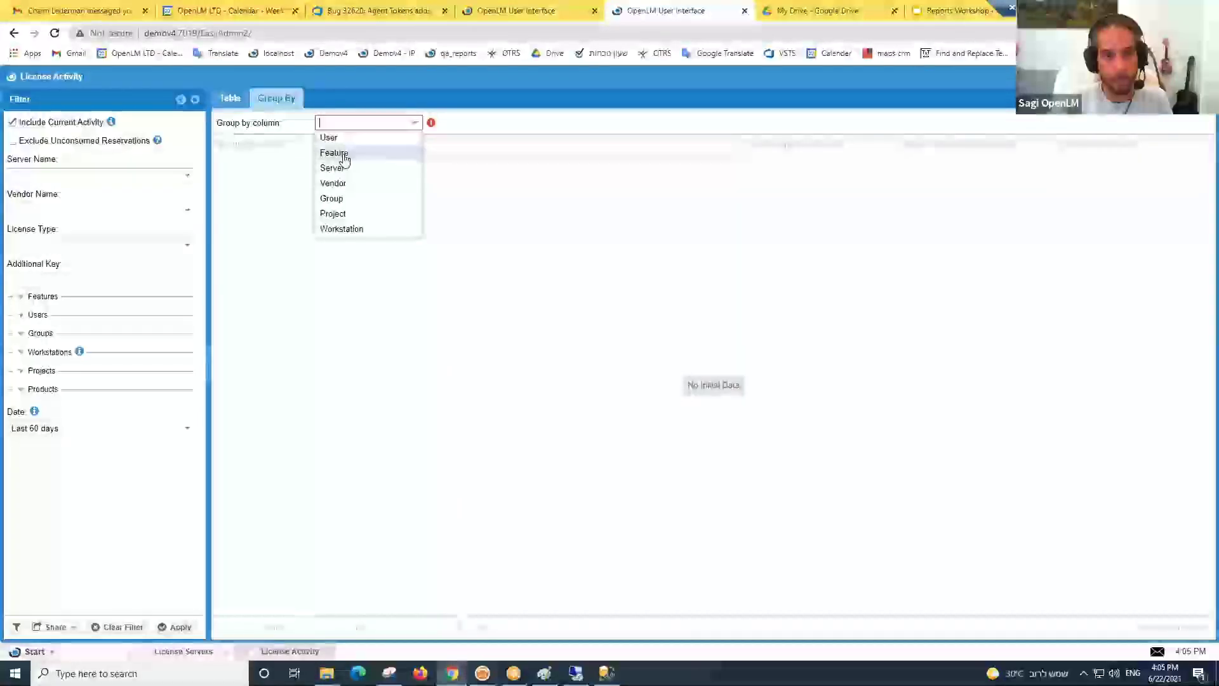
pyautogui.click(341, 154)
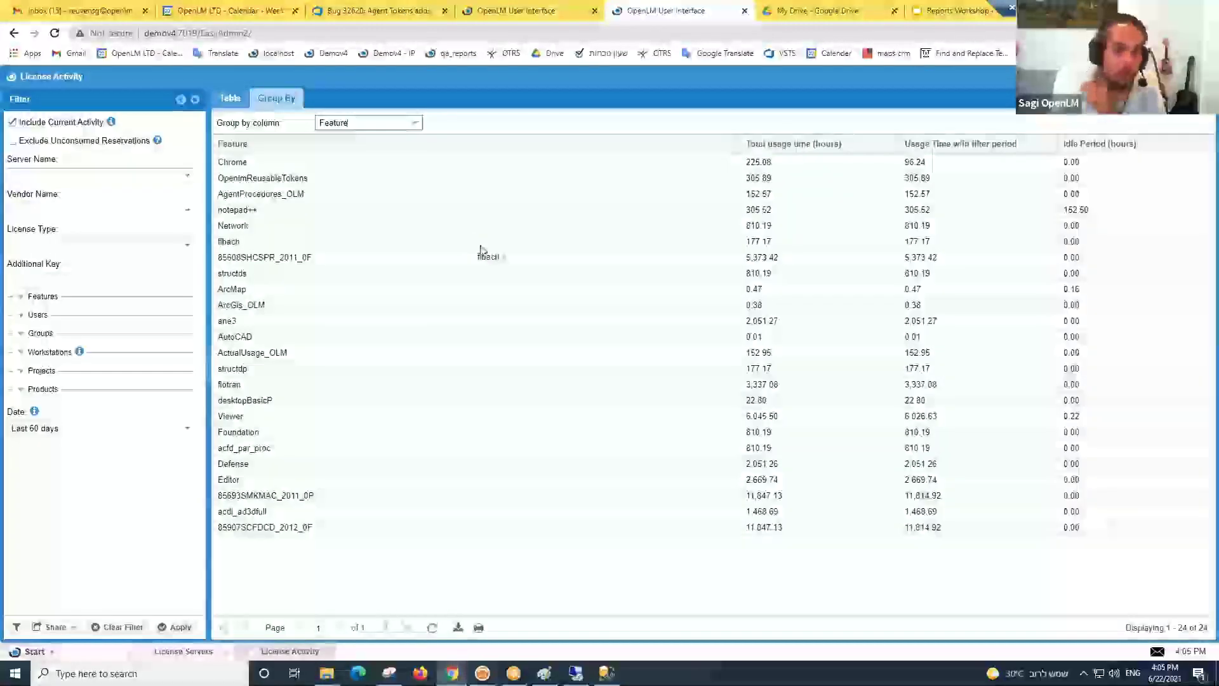
# - Sort the feature groups by total usage time with the most used features first, and select the top feature
pyautogui.click(776, 146)
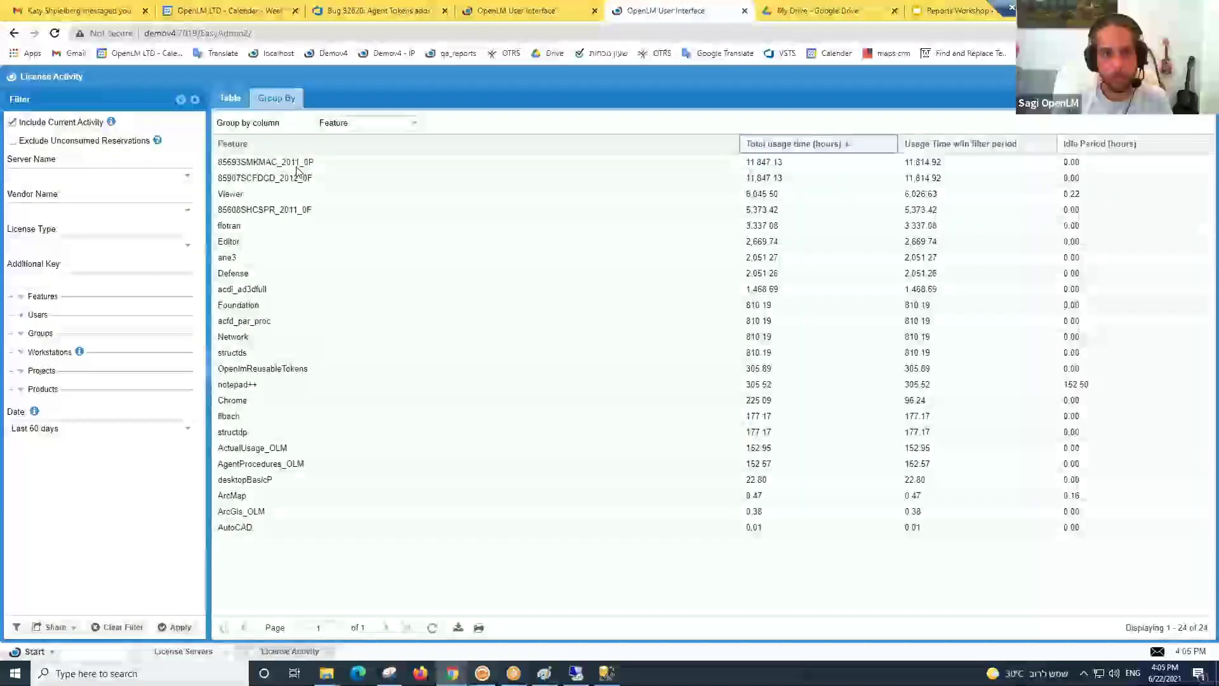
pyautogui.click(285, 193)
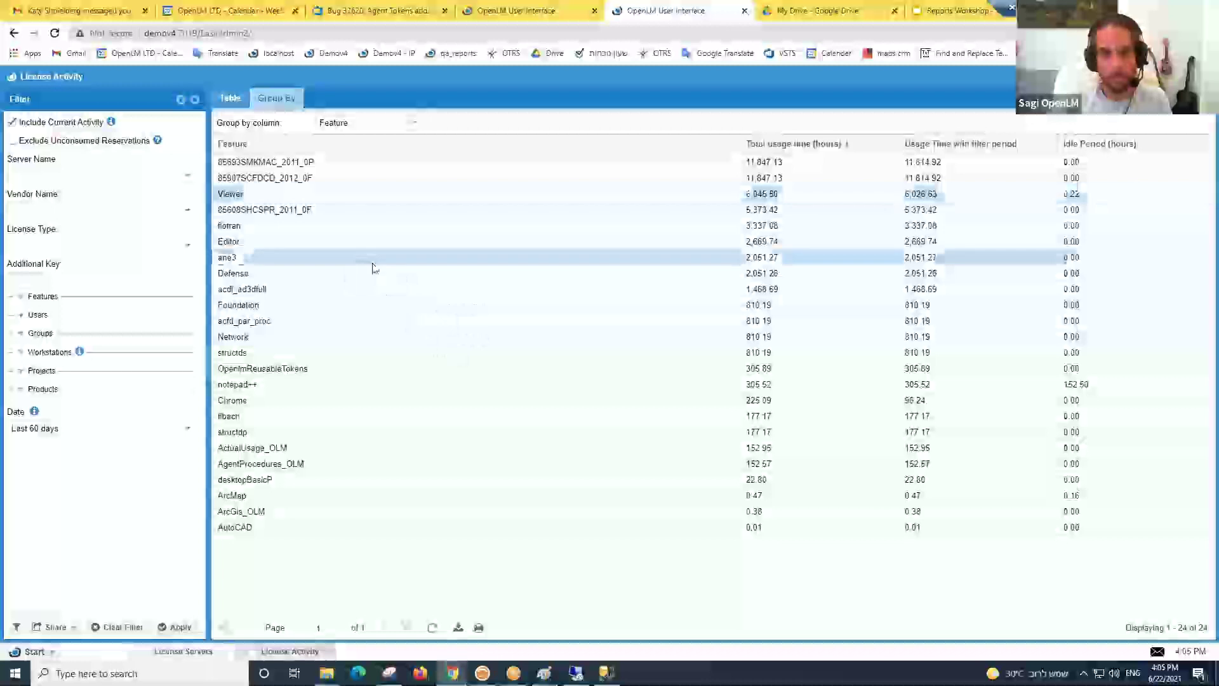
pyautogui.click(375, 259)
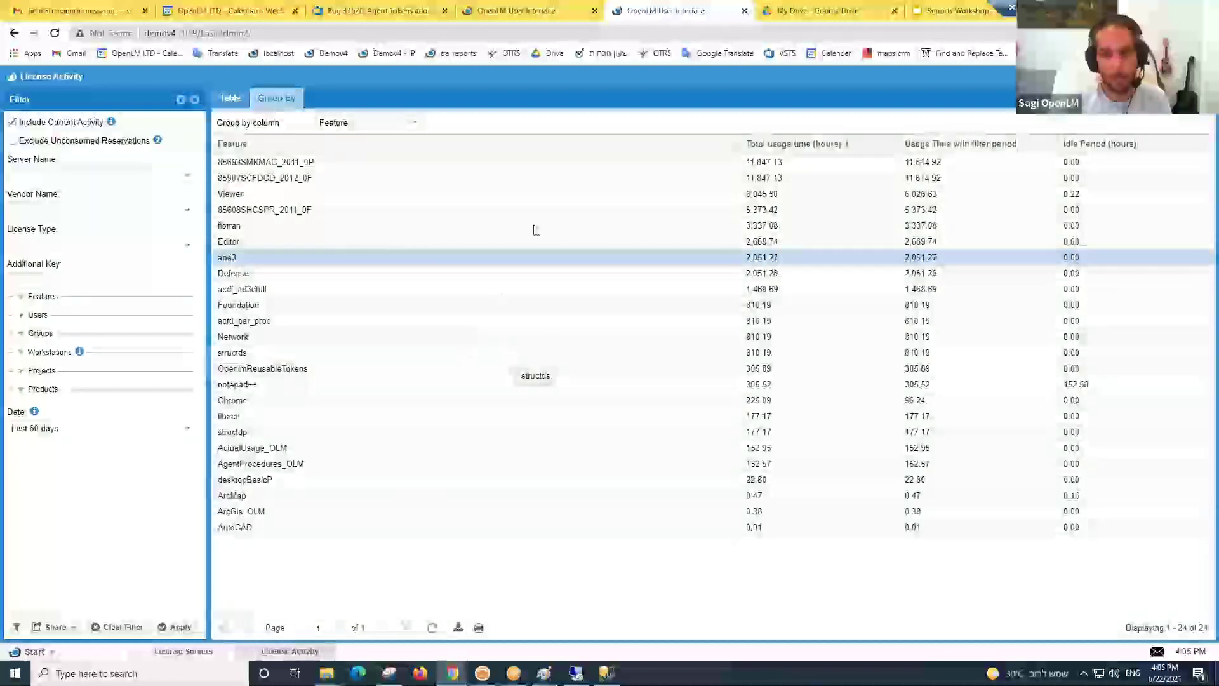
pyautogui.click(516, 243)
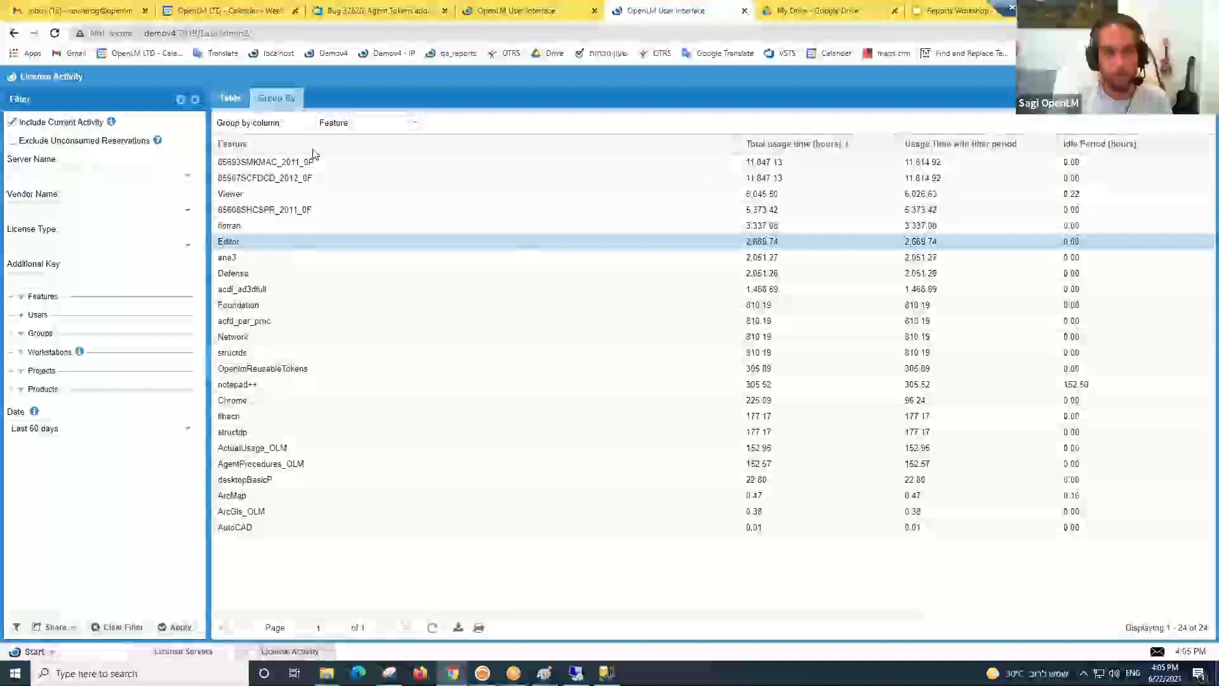
pyautogui.click(782, 145)
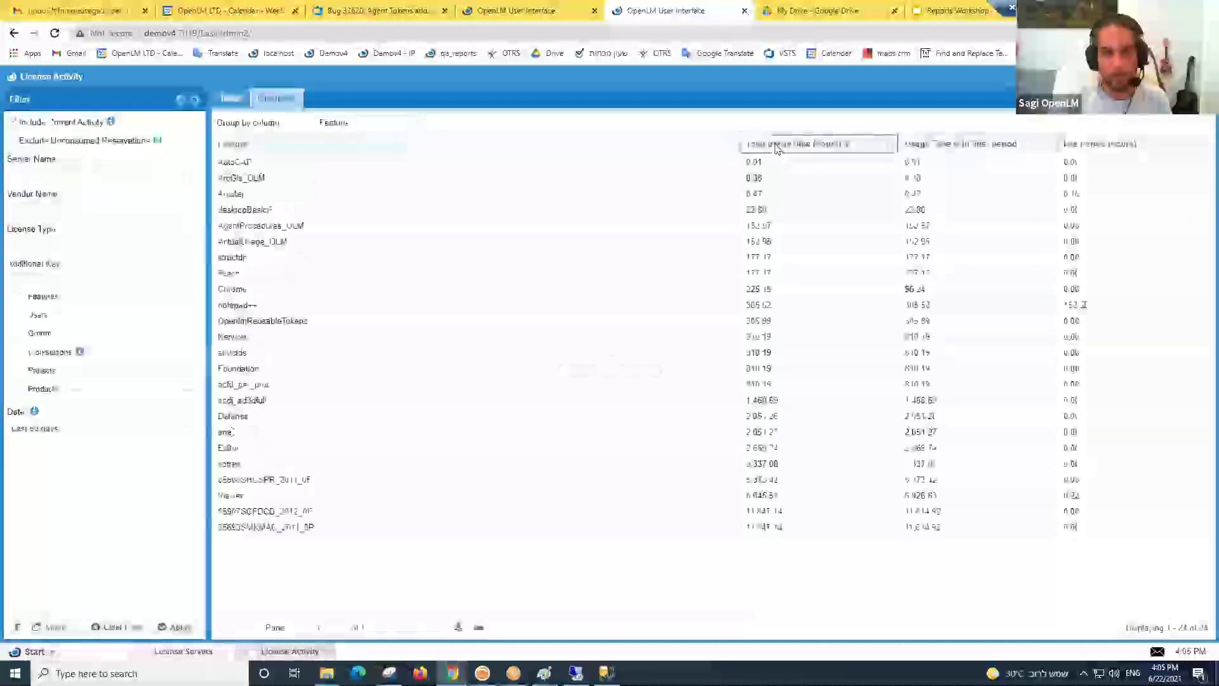
pyautogui.click(776, 147)
pyautogui.click(730, 167)
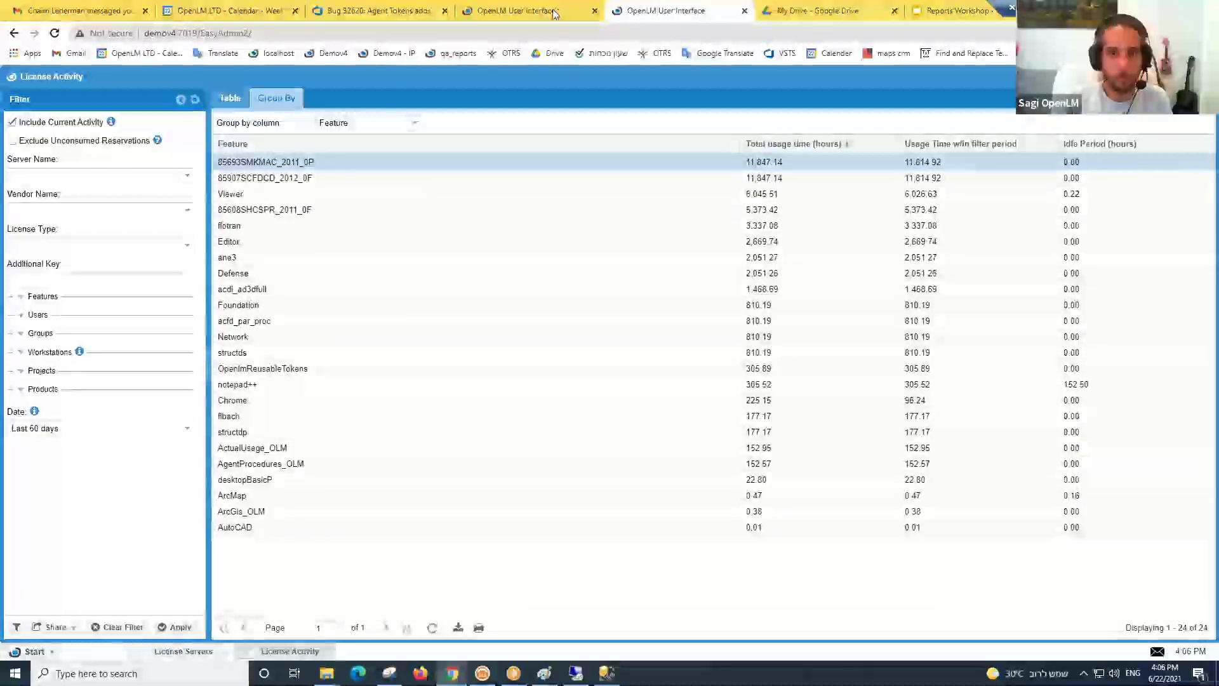
# - Switch to the other OpenLM session in the browser and bring up its License Usage report
pyautogui.click(511, 10)
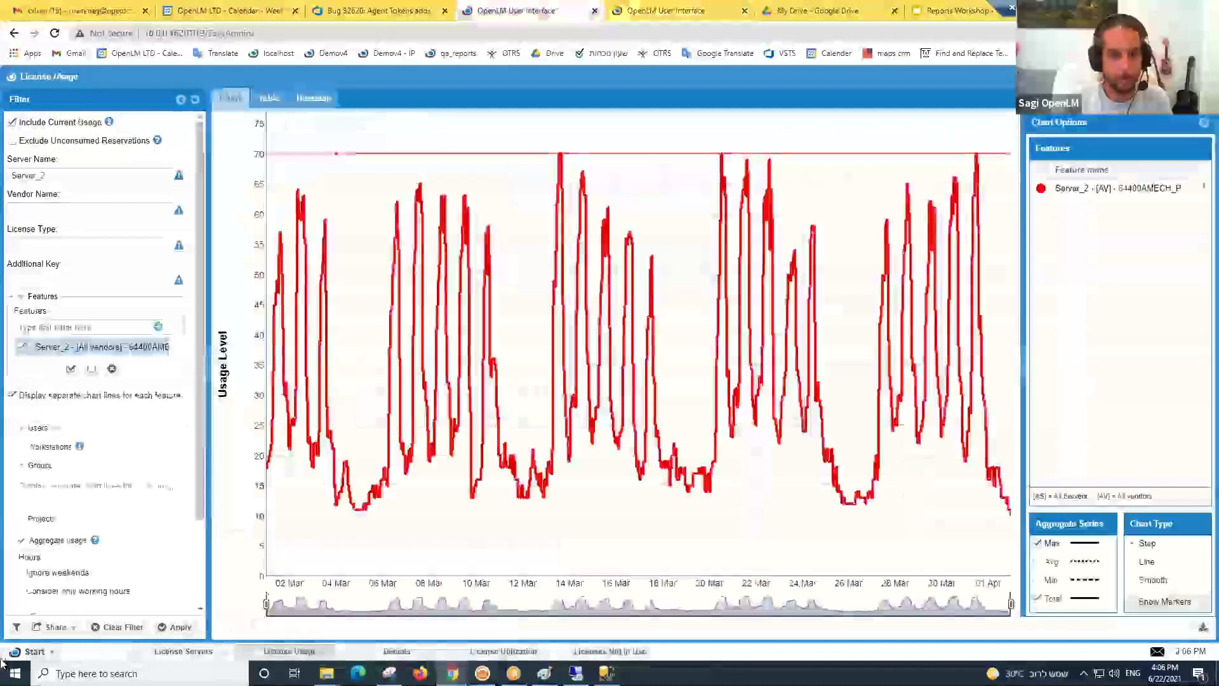
pyautogui.click(14, 654)
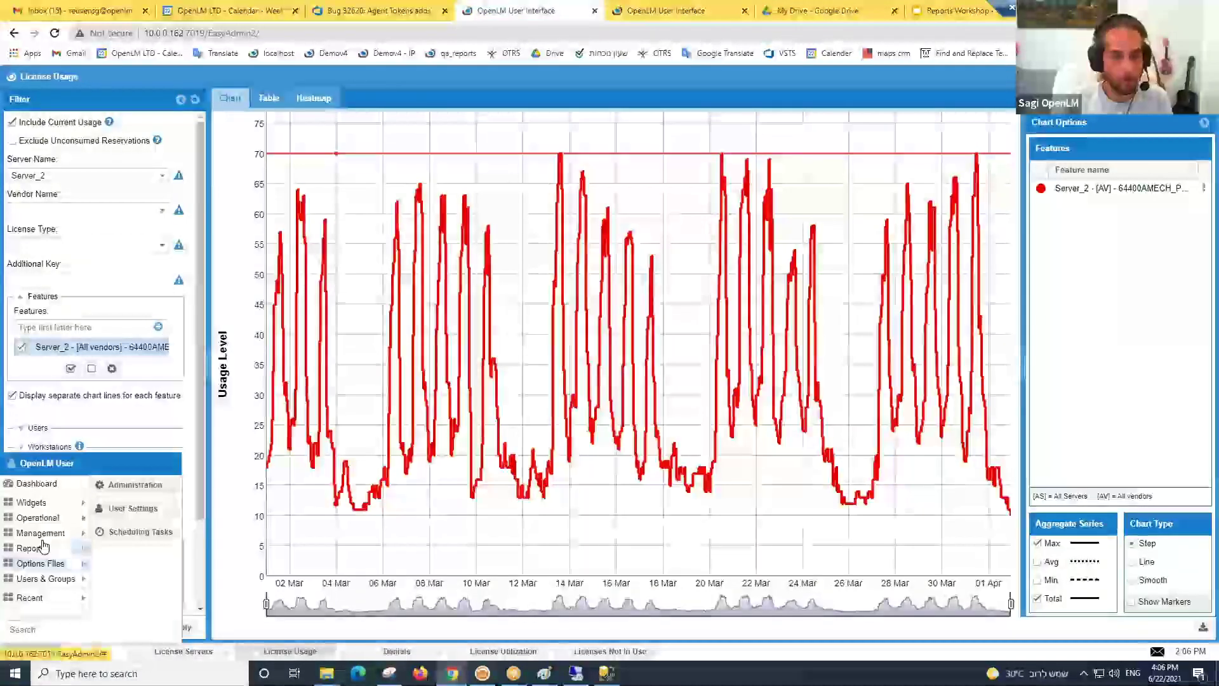
pyautogui.moveTo(41, 547)
pyautogui.click(134, 544)
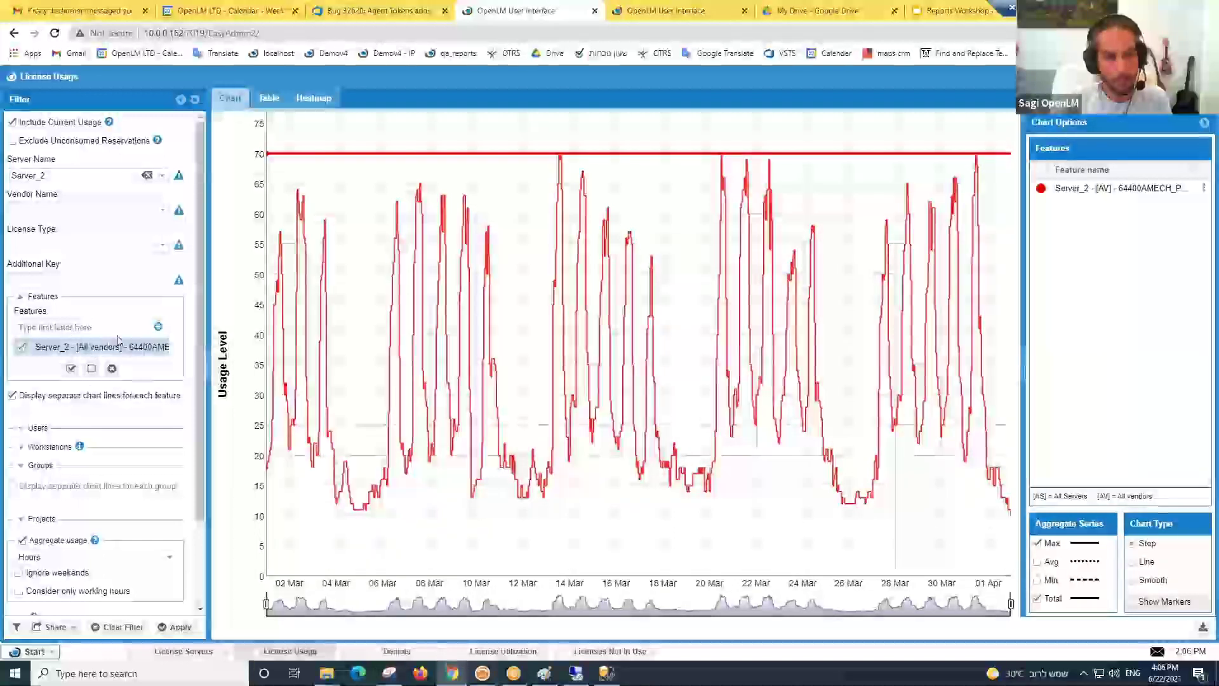
# - Set the License Usage report to aggregate usage by days and apply the filter
pyautogui.click(12, 399)
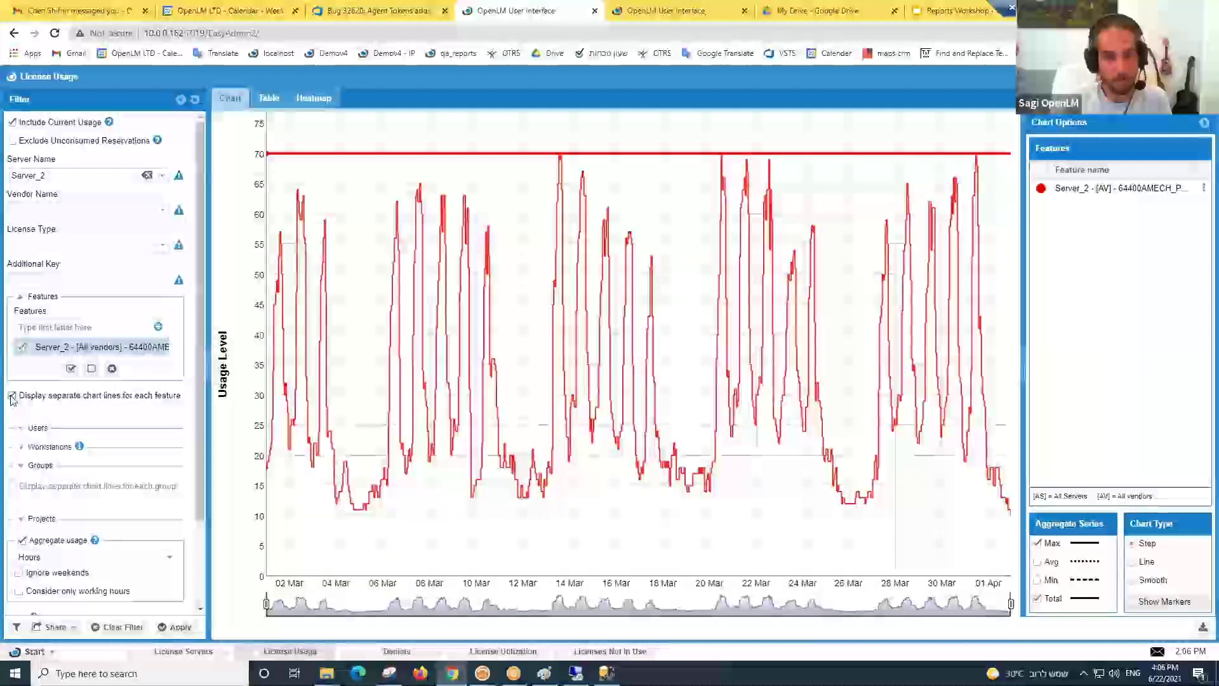
pyautogui.scroll(-2, 63, 436)
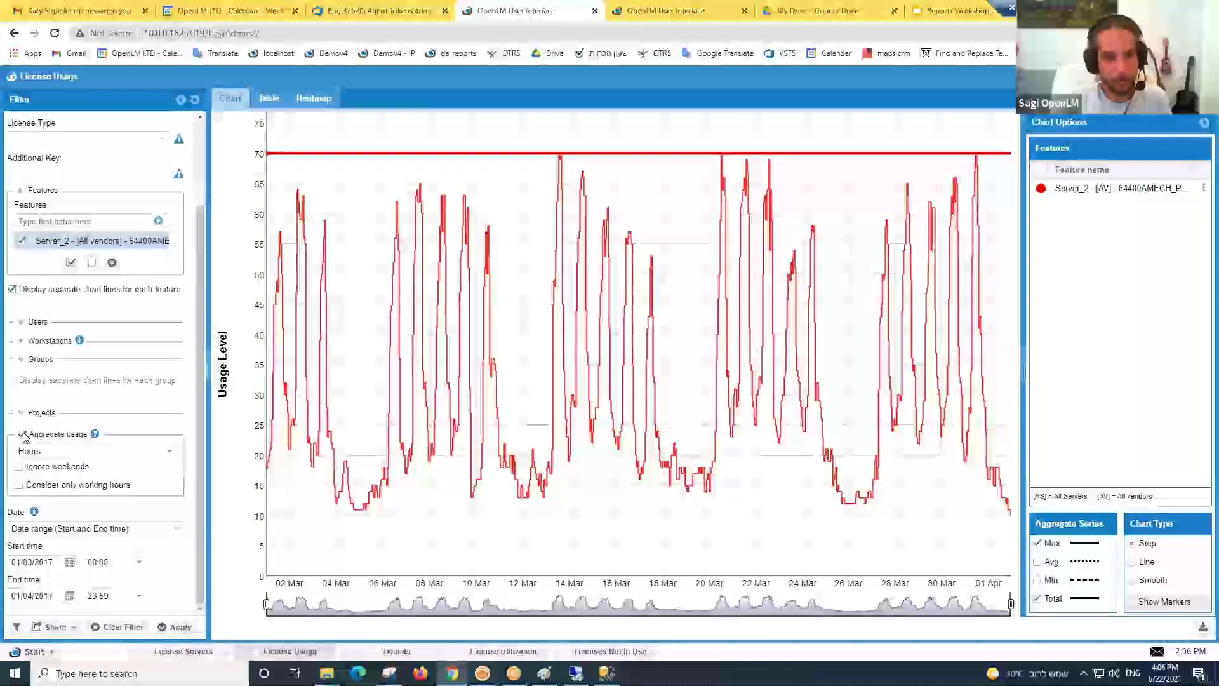
pyautogui.click(172, 452)
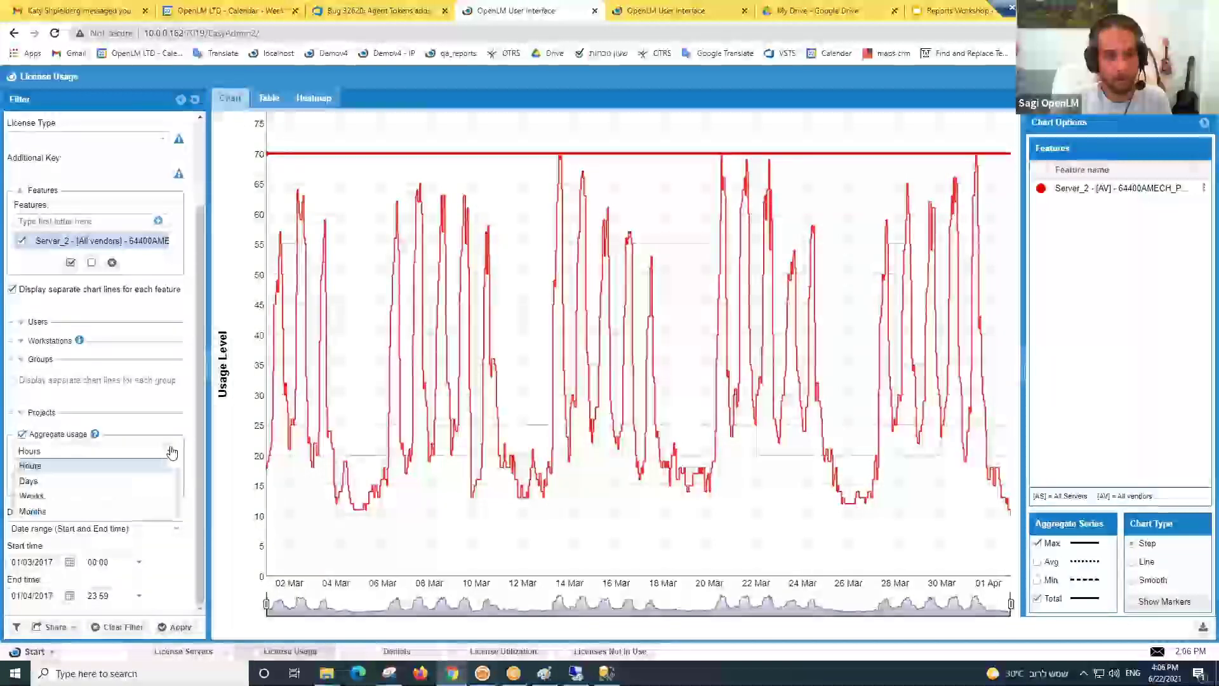
pyautogui.click(127, 481)
pyautogui.click(180, 626)
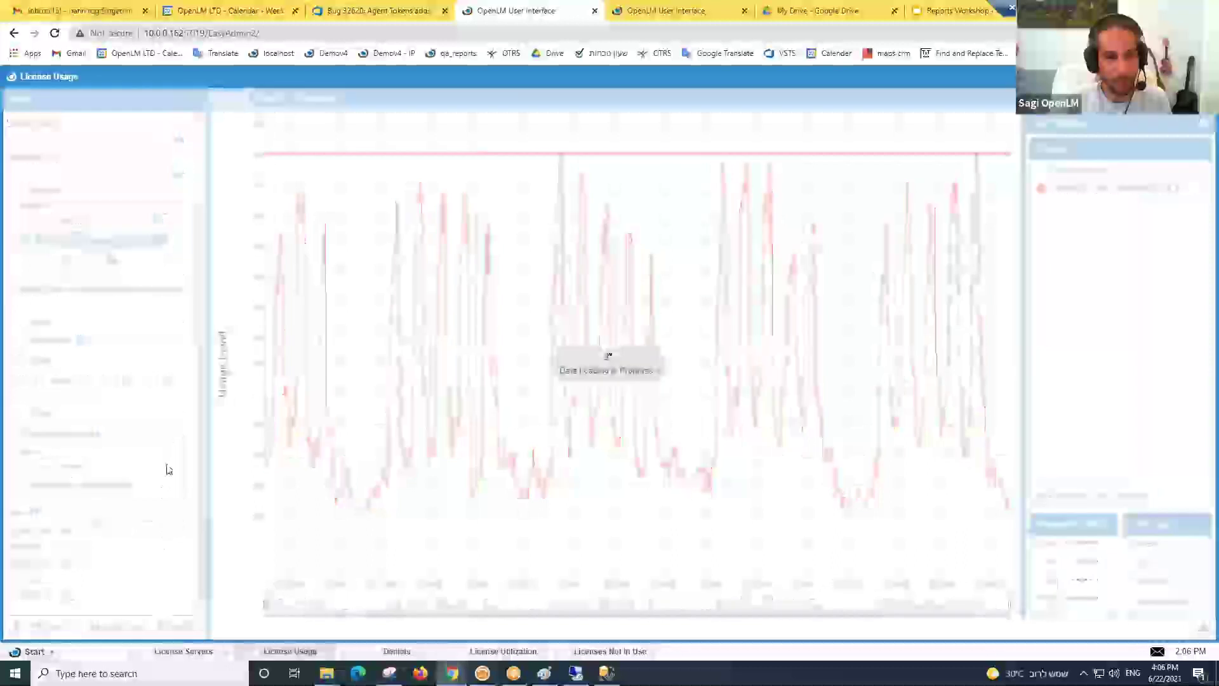
# - Apply weekly aggregation to the License Usage chart, and return it to hourly aggregation
pyautogui.click(170, 451)
pyautogui.click(117, 494)
pyautogui.click(181, 627)
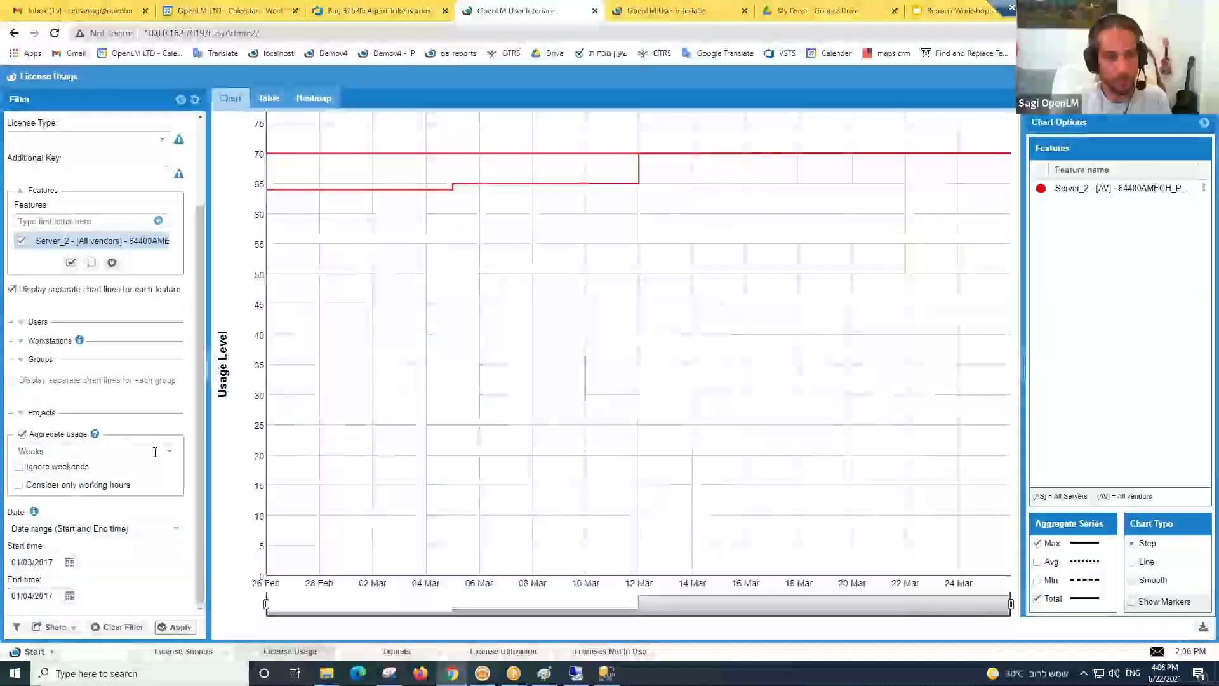
pyautogui.click(170, 453)
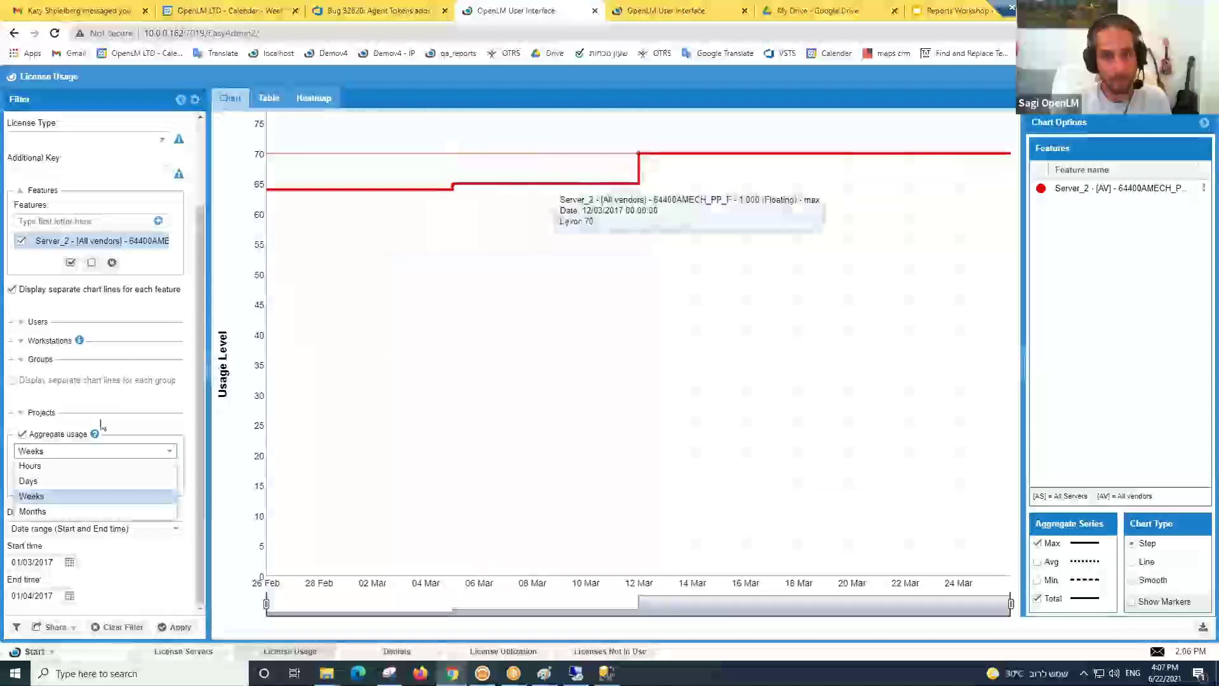
pyautogui.click(121, 466)
pyautogui.click(172, 632)
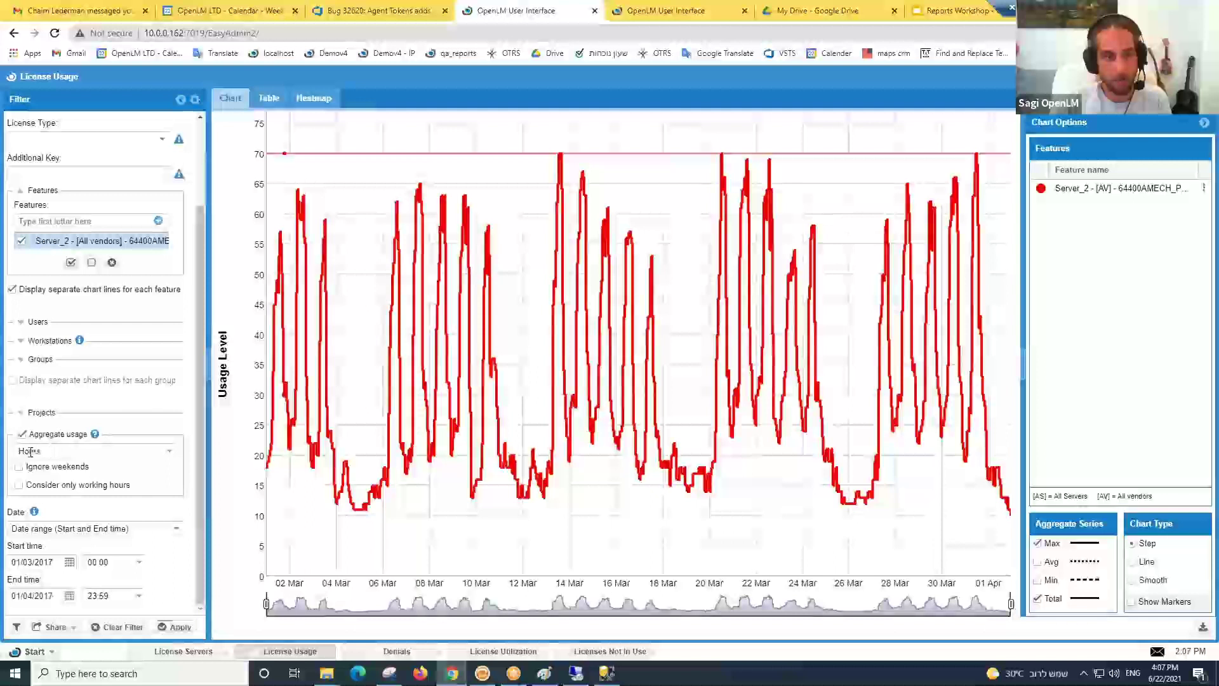
# - Redraw the usage chart aggregated by days once more, and reapply the filter with Hours
pyautogui.click(30, 451)
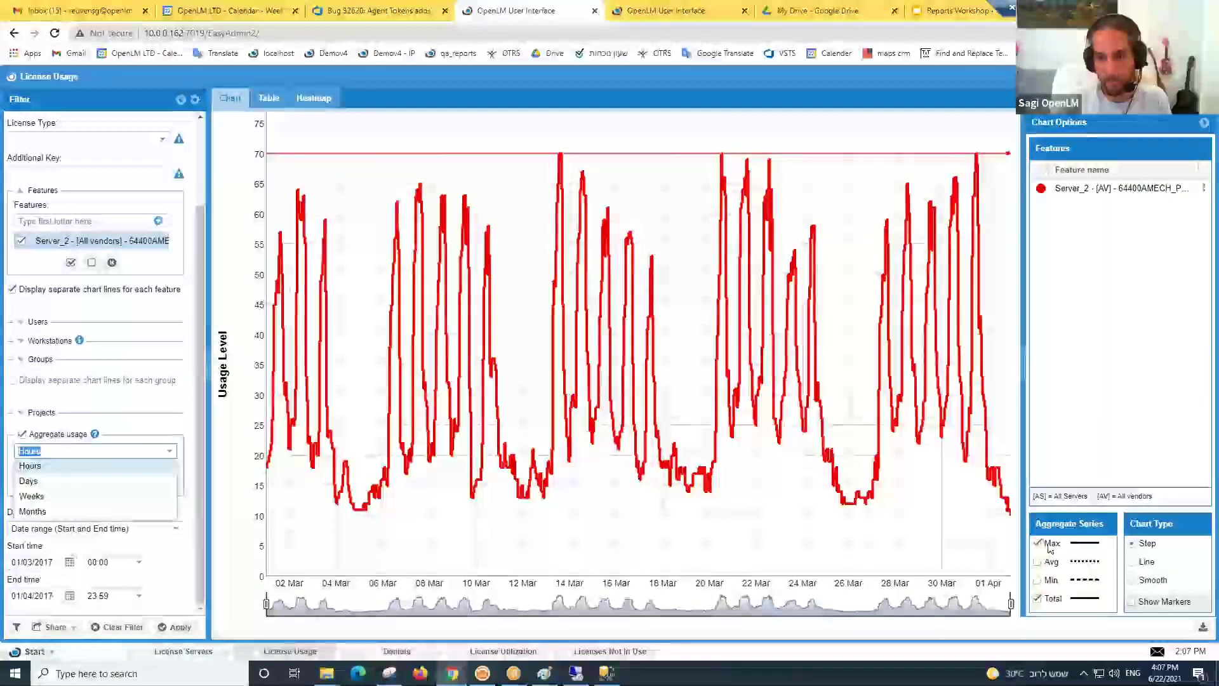
pyautogui.click(50, 483)
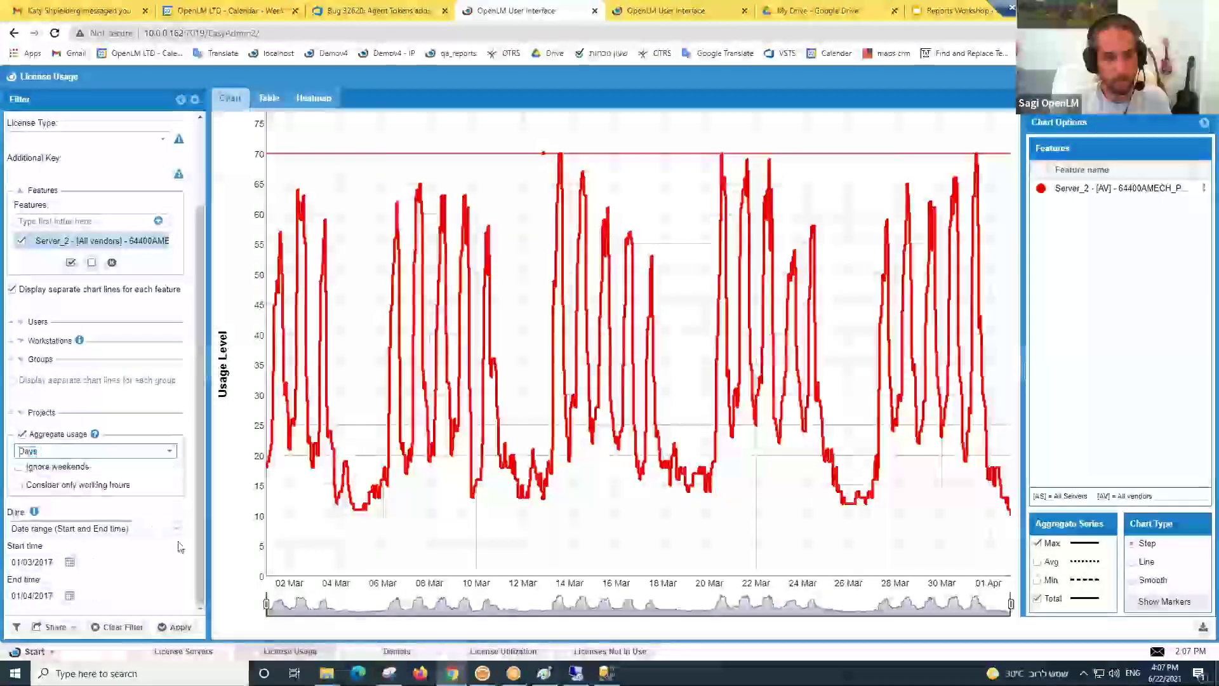
pyautogui.click(166, 629)
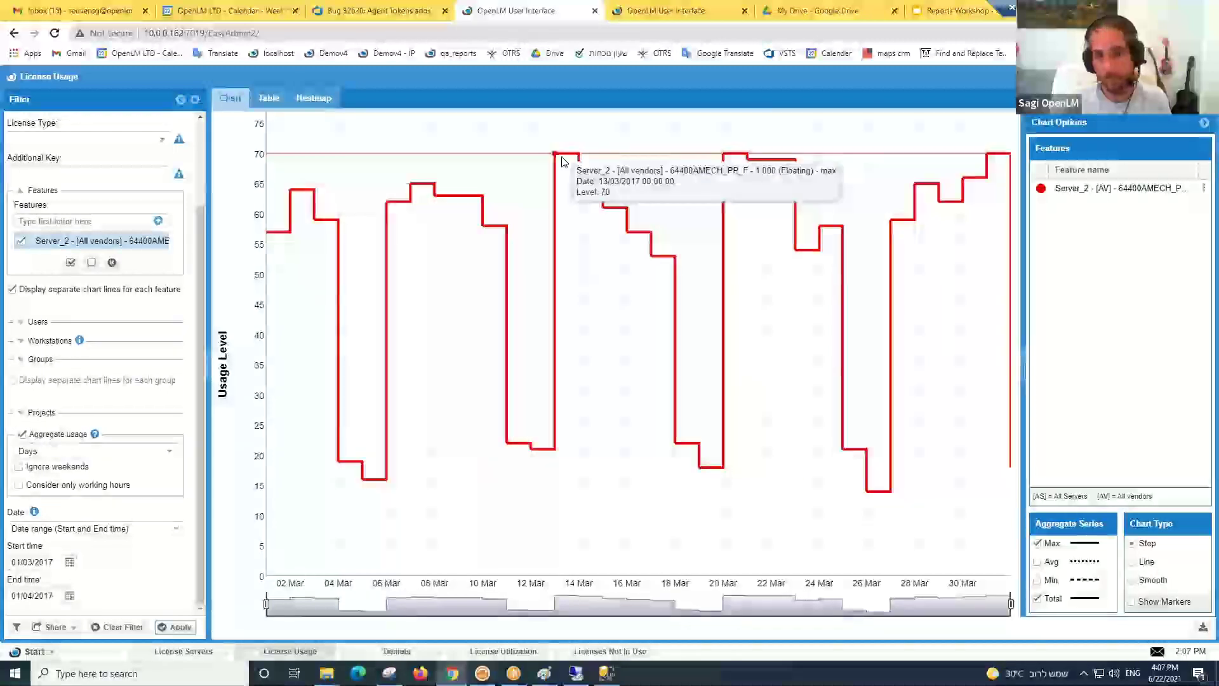
pyautogui.click(167, 452)
pyautogui.click(101, 466)
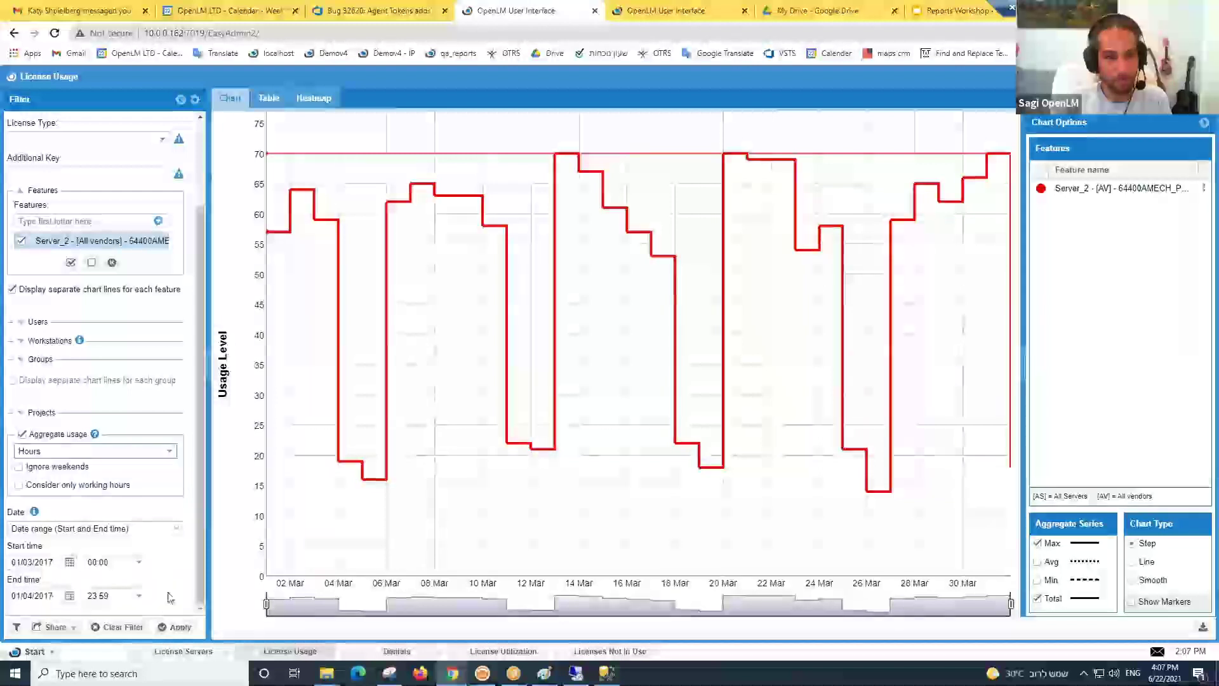
pyautogui.click(162, 628)
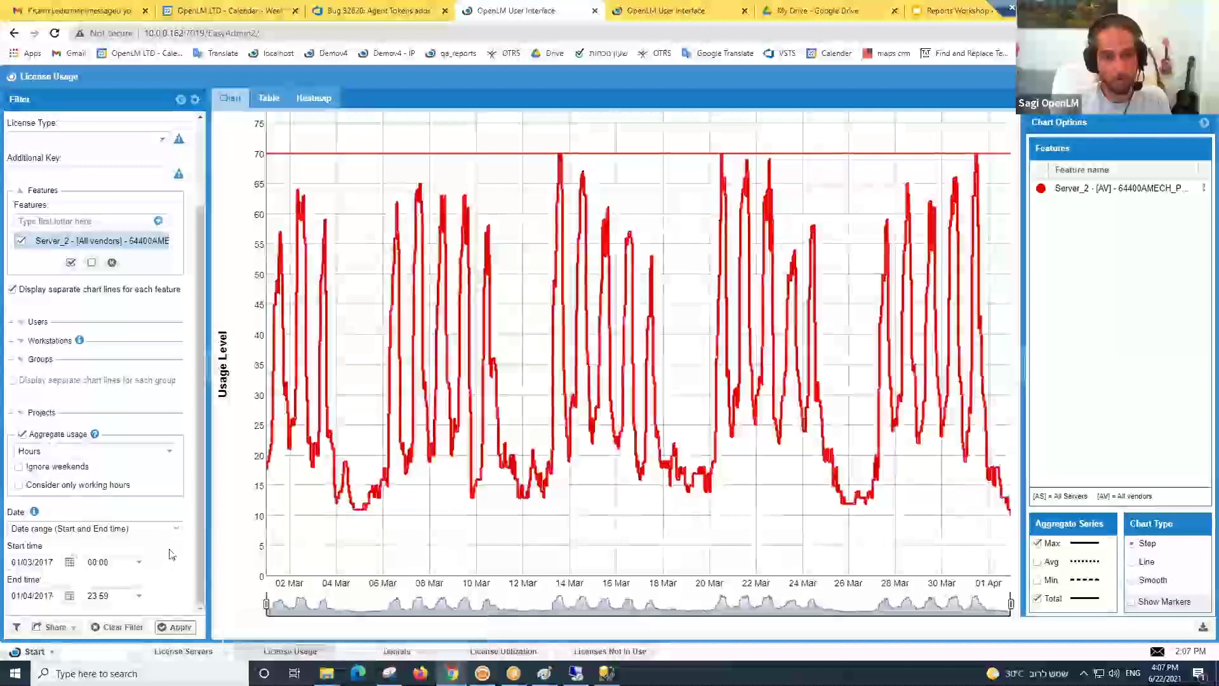
# - Show the Min and Avg aggregate series on the usage chart instead of Max, and restore the Max series alone alongside Total
pyautogui.click(1037, 543)
pyautogui.click(1037, 580)
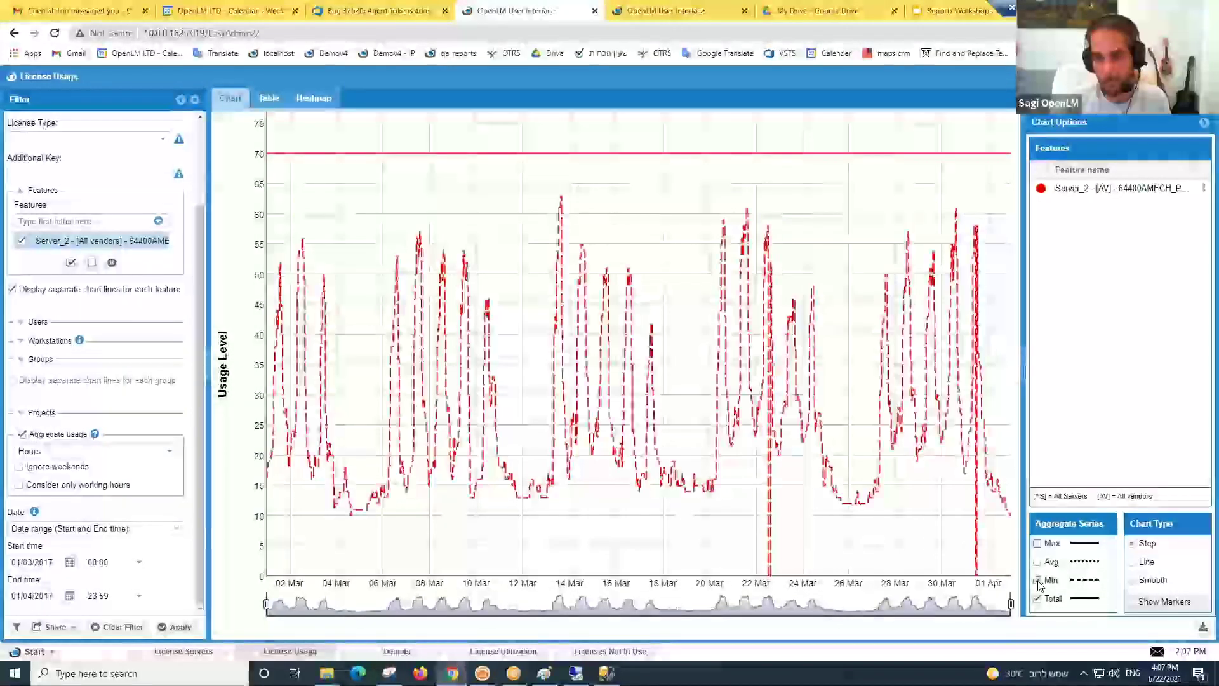
pyautogui.click(1038, 563)
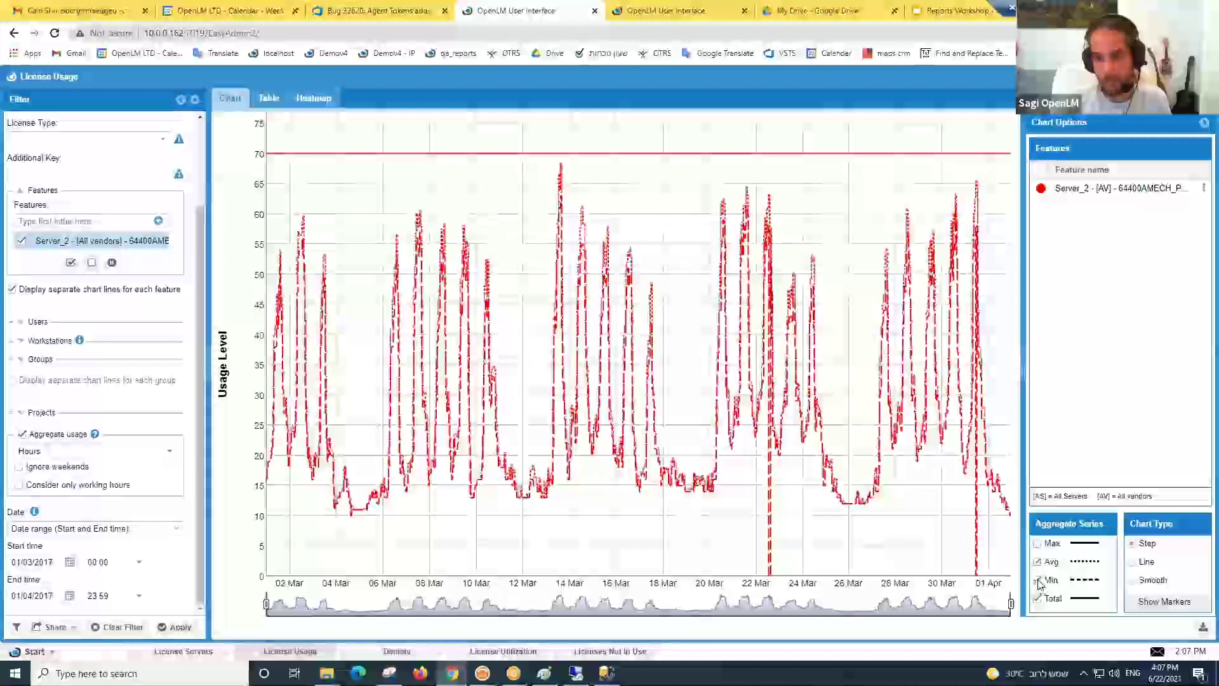
pyautogui.click(1037, 561)
pyautogui.click(1037, 543)
pyautogui.click(1038, 579)
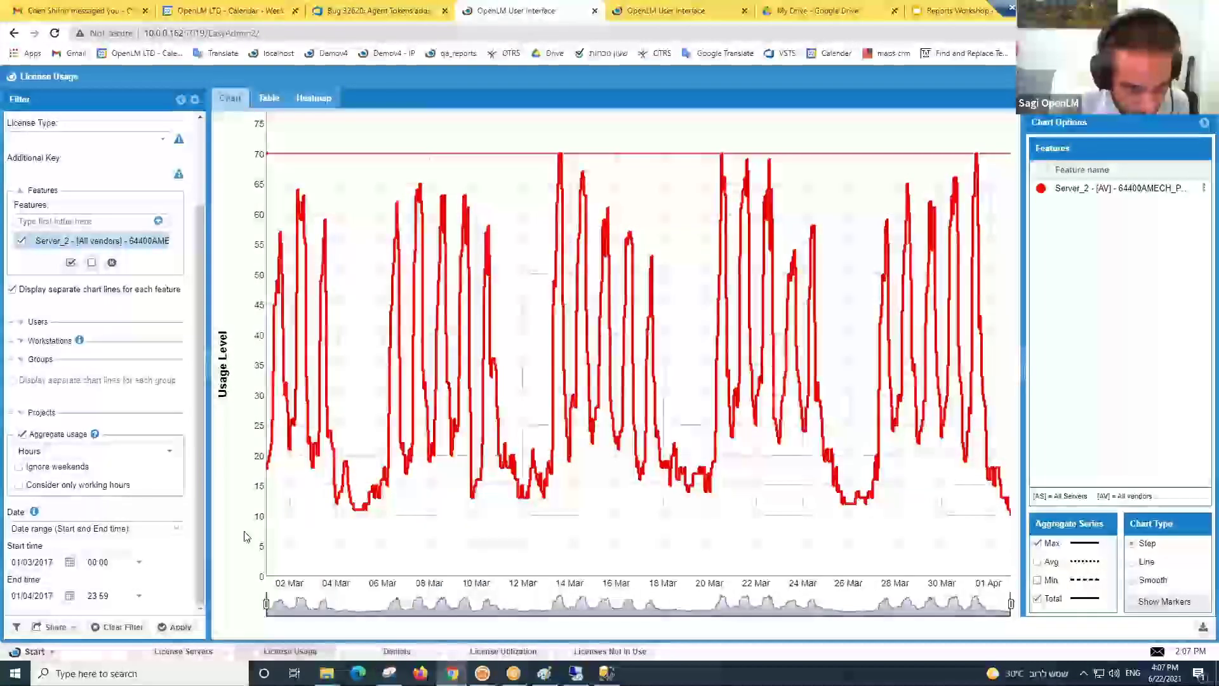
# - Narrow the usage chart's visible time range to about 18 to 20 March
pyautogui.scroll(3, 102, 318)
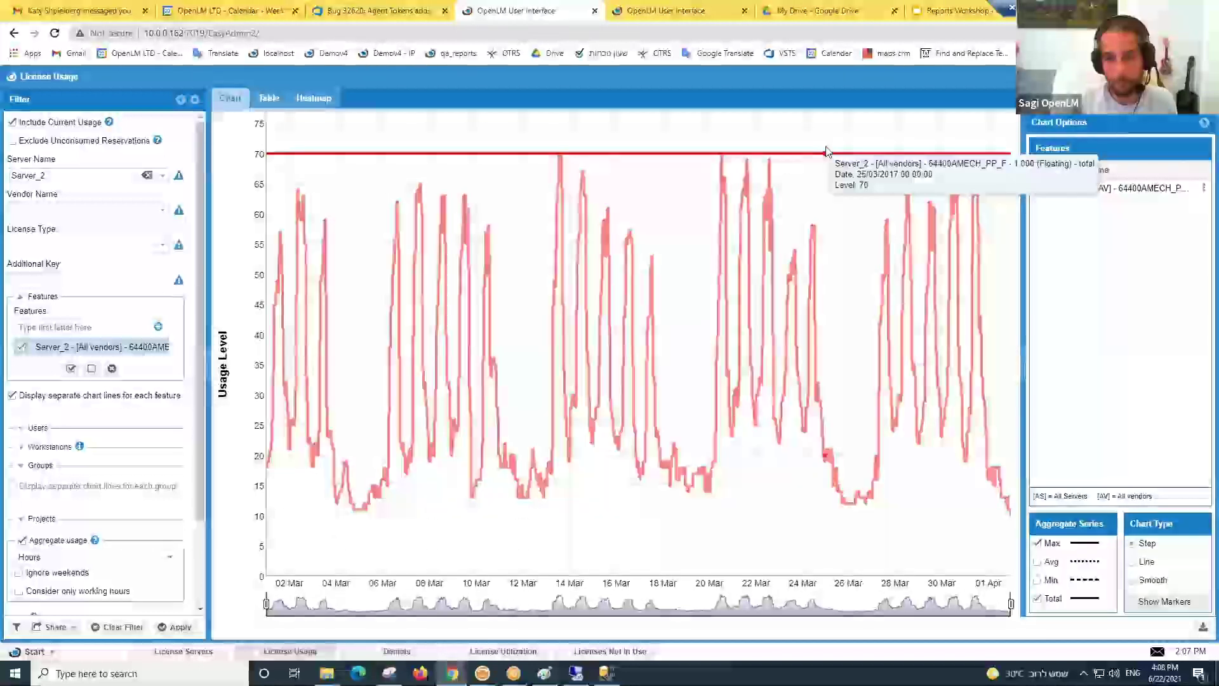
pyautogui.moveTo(266, 603); pyautogui.dragTo(746, 602)
pyautogui.moveTo(1008, 603); pyautogui.dragTo(545, 606)
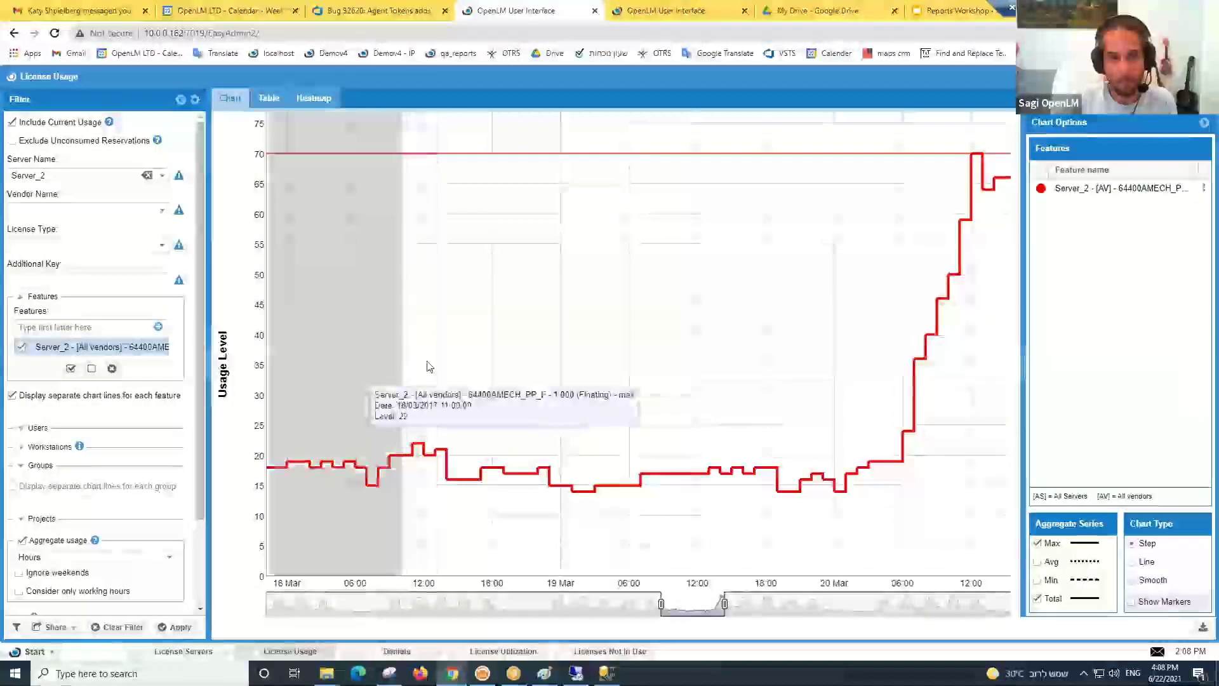
# - Return to the OpenLM session from the browser's new tab page and display the License Usage report again
pyautogui.hotkey('alt', 'Home')
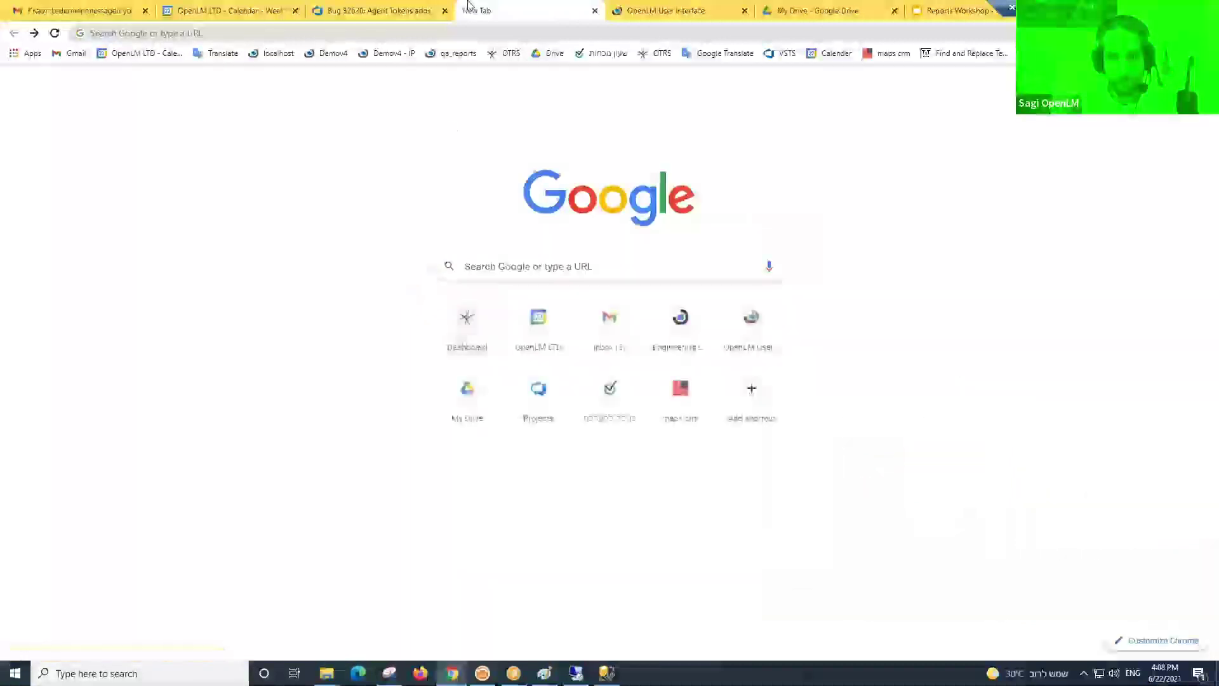
pyautogui.click(641, 14)
pyautogui.click(419, 11)
pyautogui.click(546, 11)
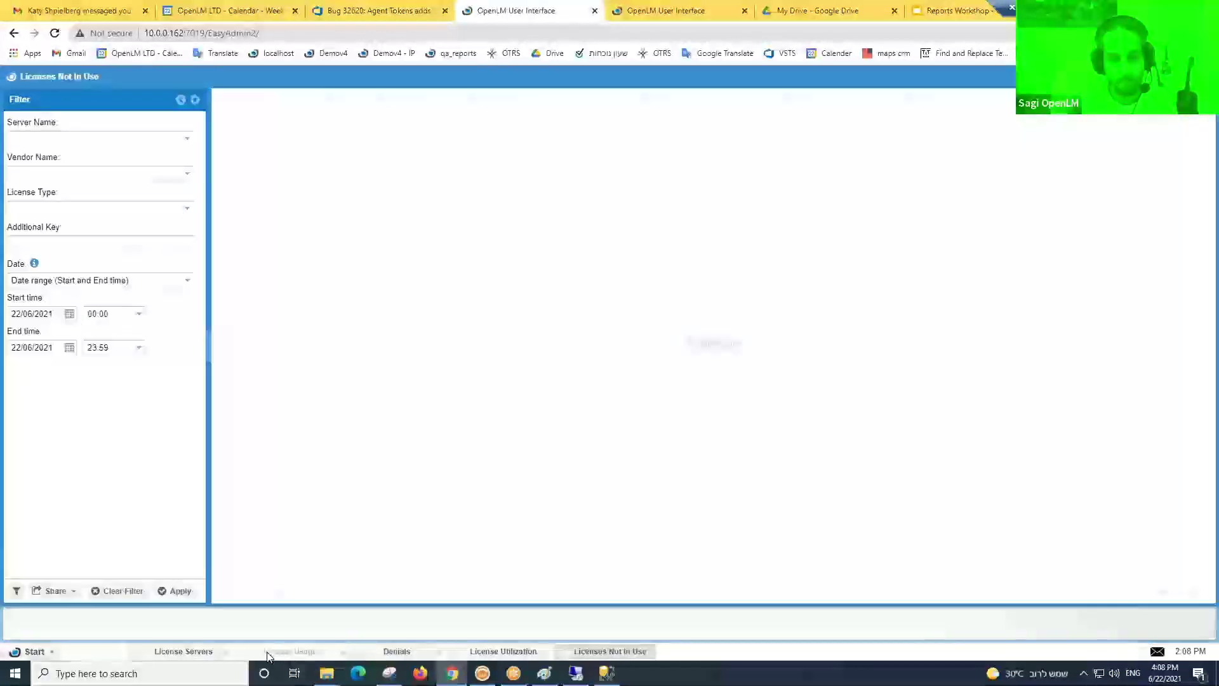
pyautogui.click(289, 651)
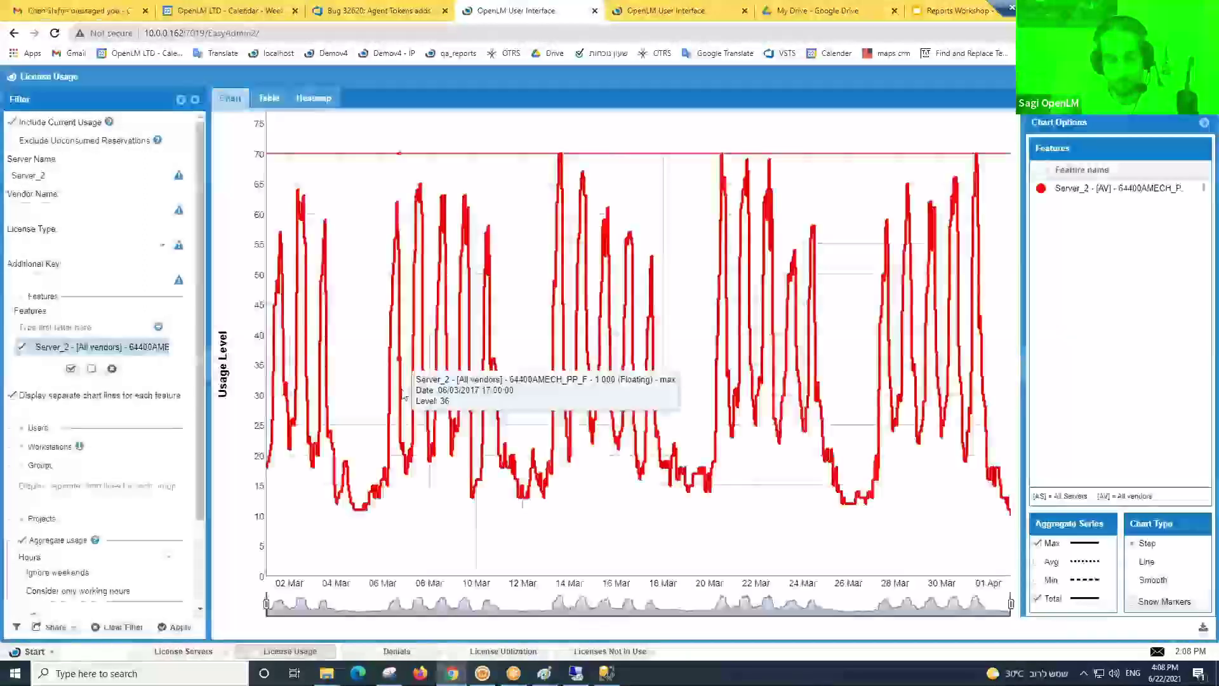
# - Drill down from the usage chart to the License Activity window for 01/03/2017, 21:00 to 22:00, and reposition that window
pyautogui.moveTo(248, 293); pyautogui.dragTo(257, 562)
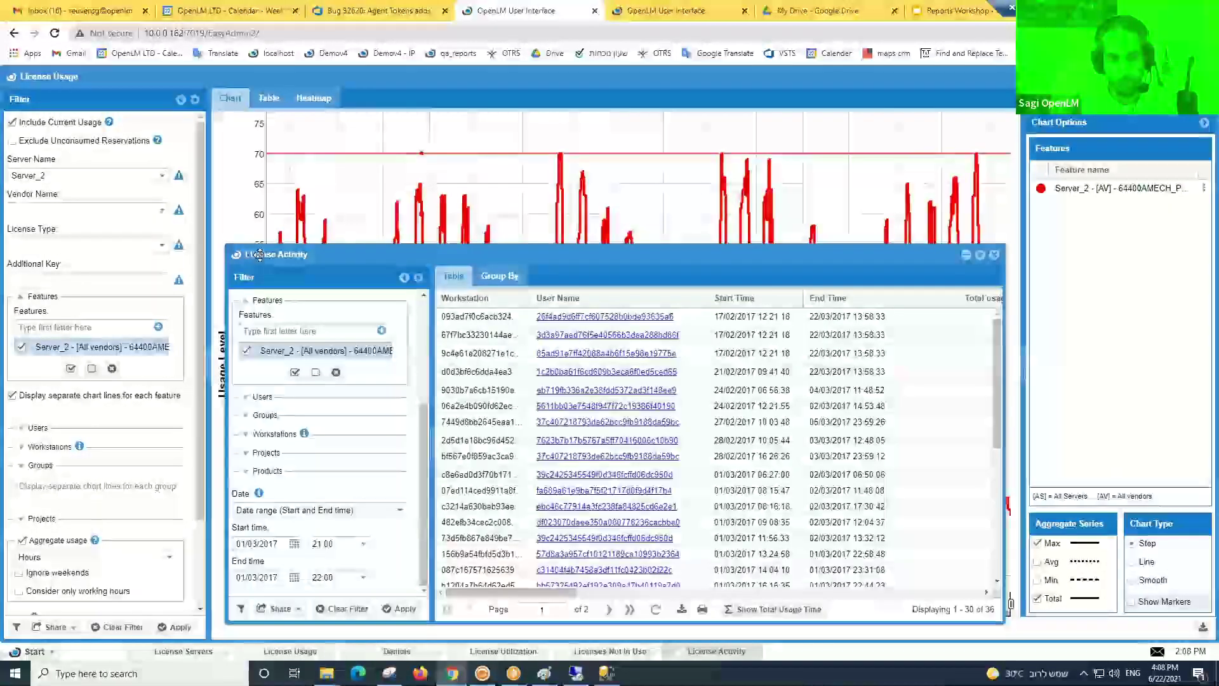
# - Examine the Feature, Product, Group and Borrowed columns of the drilled-down License Activity table, and close that window
pyautogui.moveTo(541, 593); pyautogui.dragTo(753, 591)
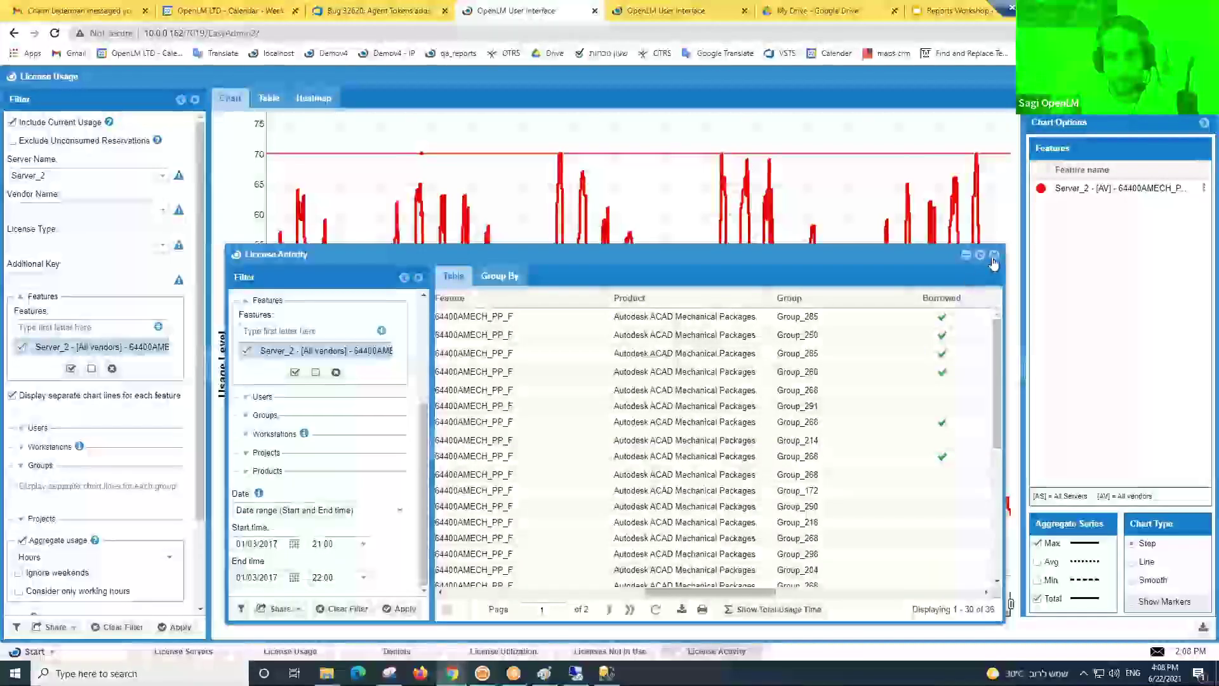
pyautogui.moveTo(276, 253)
pyautogui.mouseDown()
pyautogui.moveTo(252, 219)
pyautogui.moveTo(230, 216)
pyautogui.mouseUp()
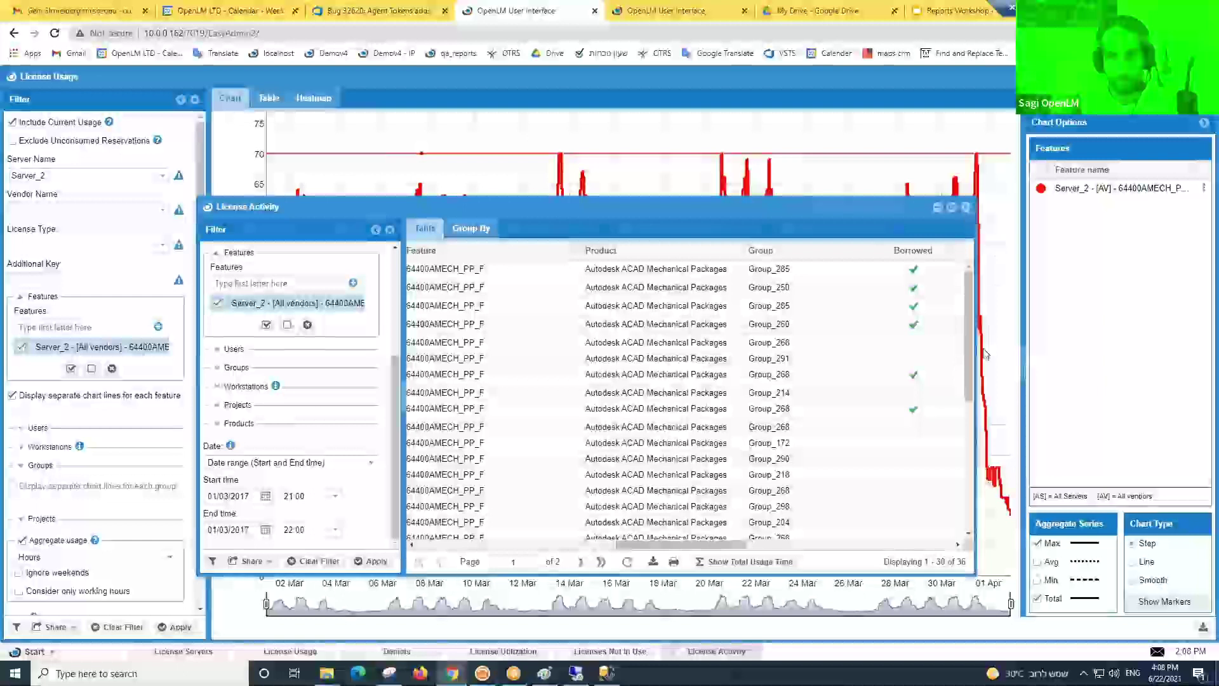
pyautogui.click(965, 207)
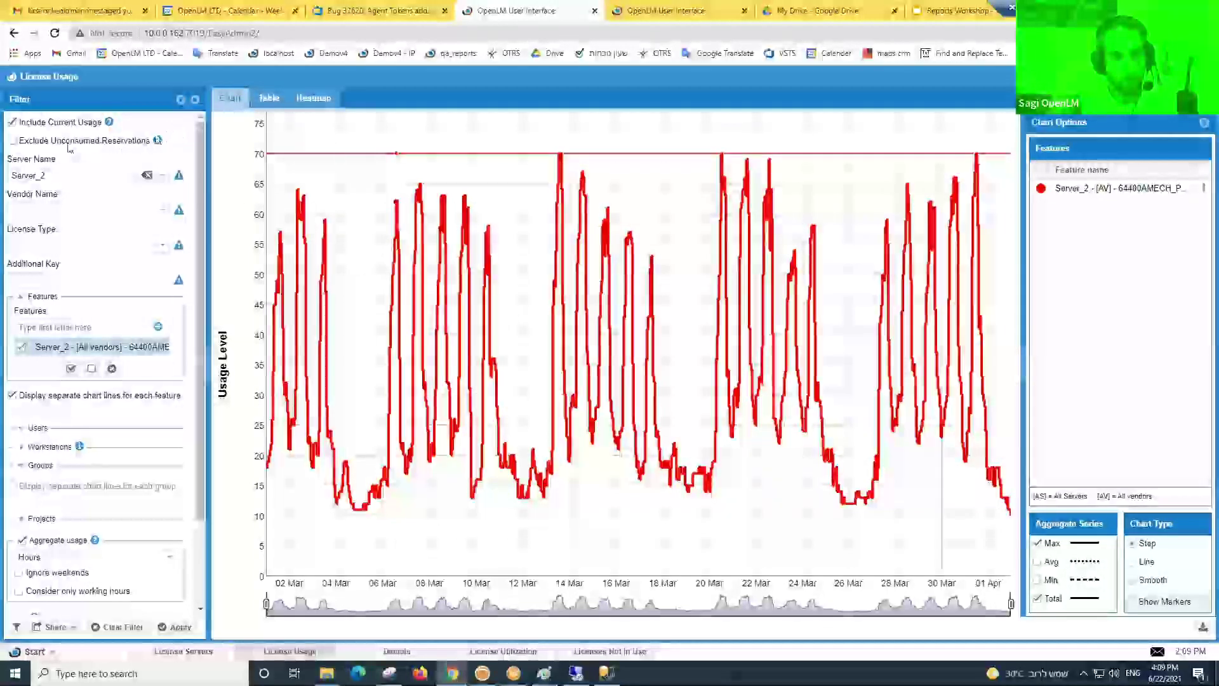
# - Enable Exclude Unconsumed Reservations in the License Usage filter while keeping Include Current Usage enabled
pyautogui.click(10, 124)
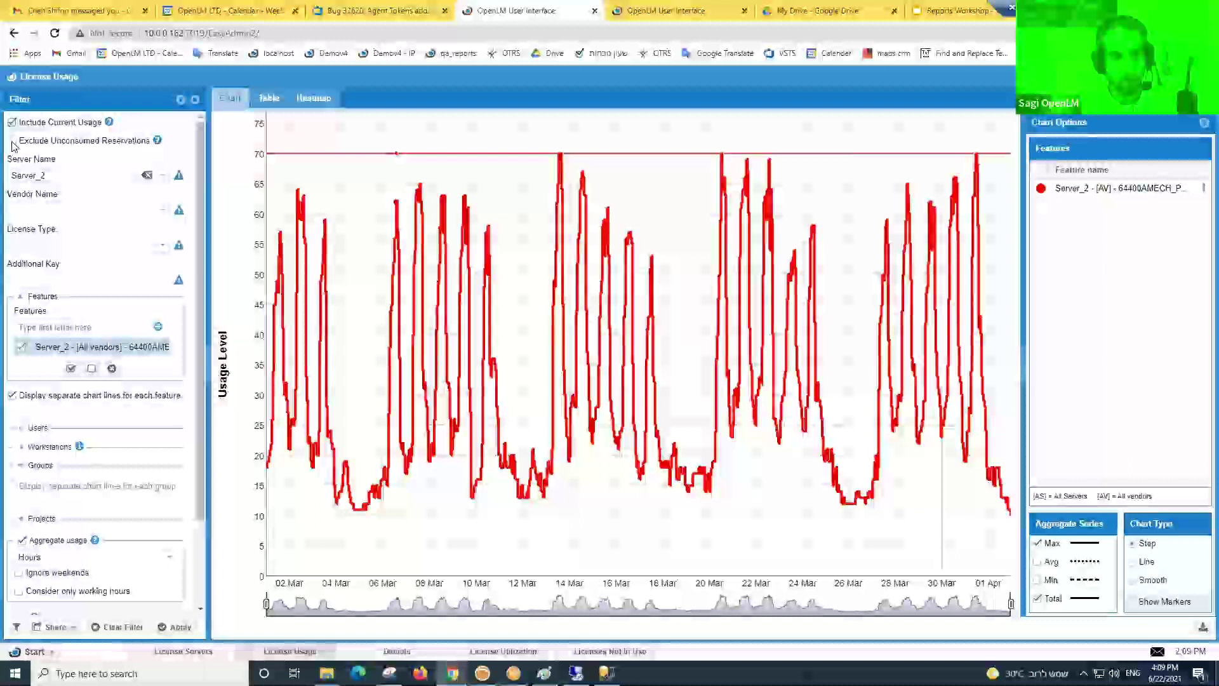
pyautogui.click(12, 141)
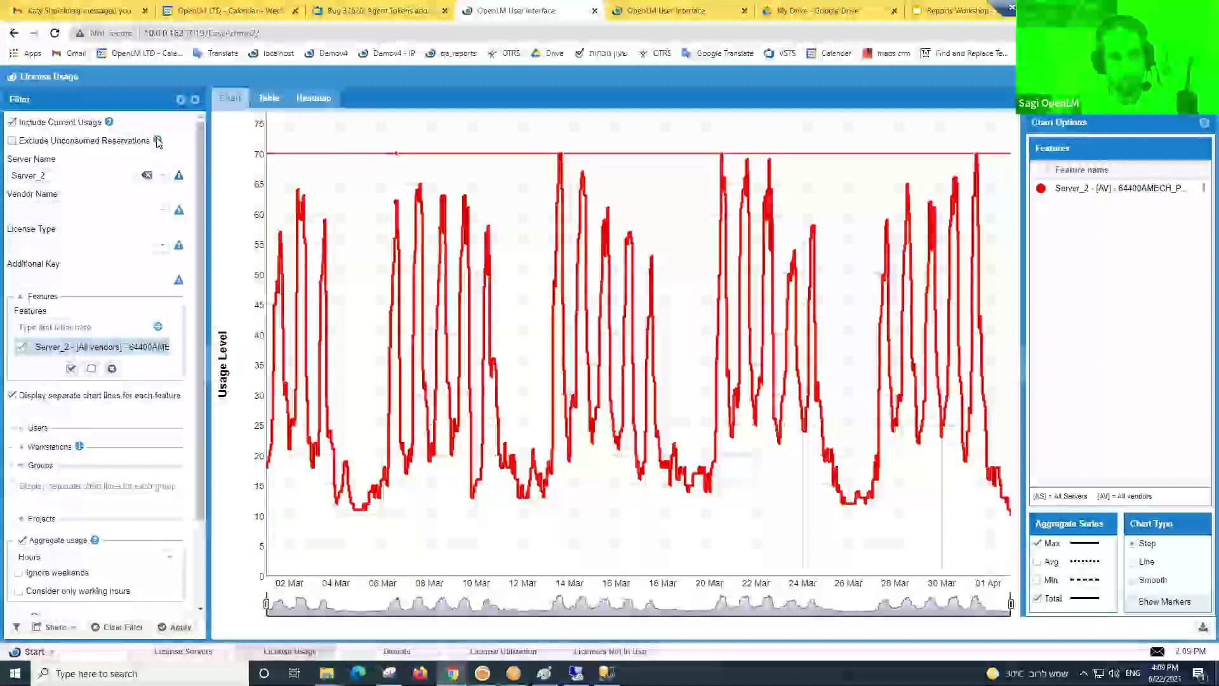
pyautogui.moveTo(158, 142)
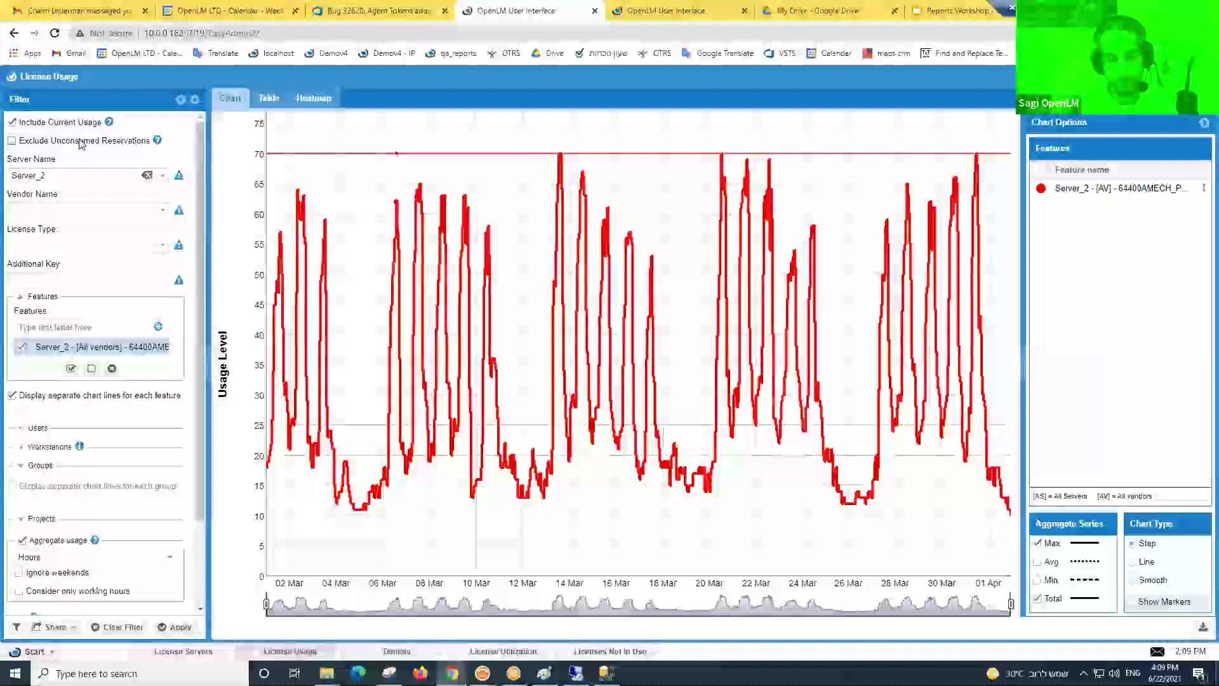
pyautogui.moveTo(21, 144); pyautogui.dragTo(152, 146)
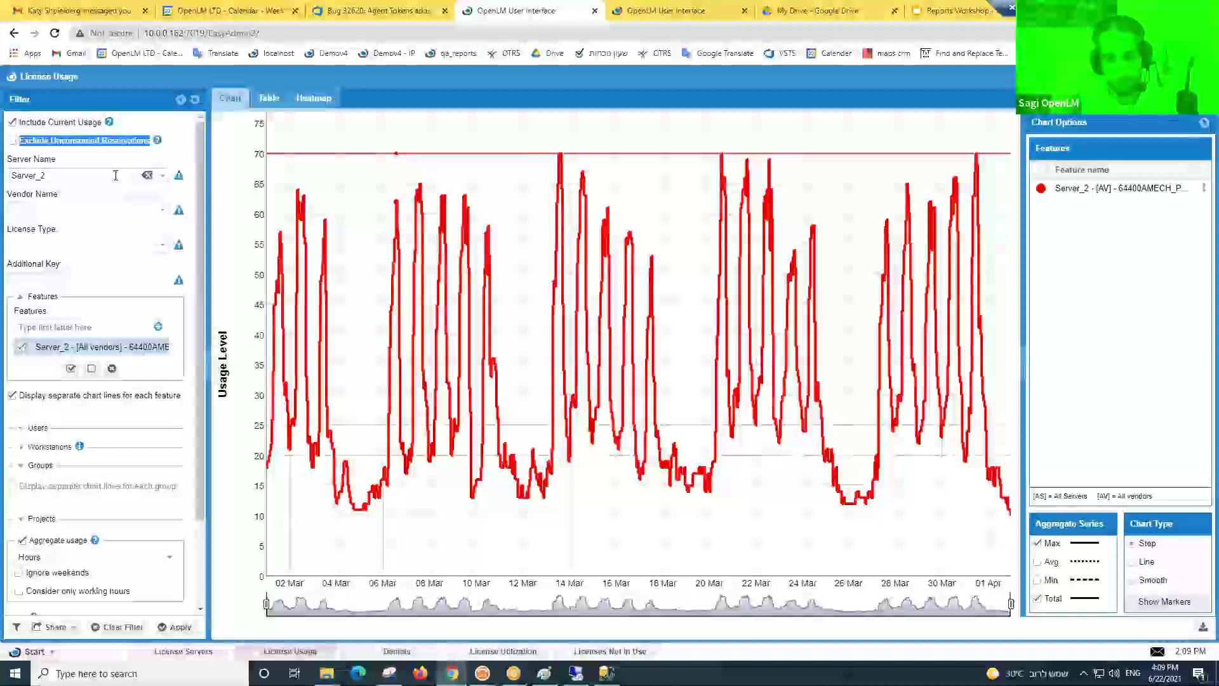
pyautogui.click(40, 146)
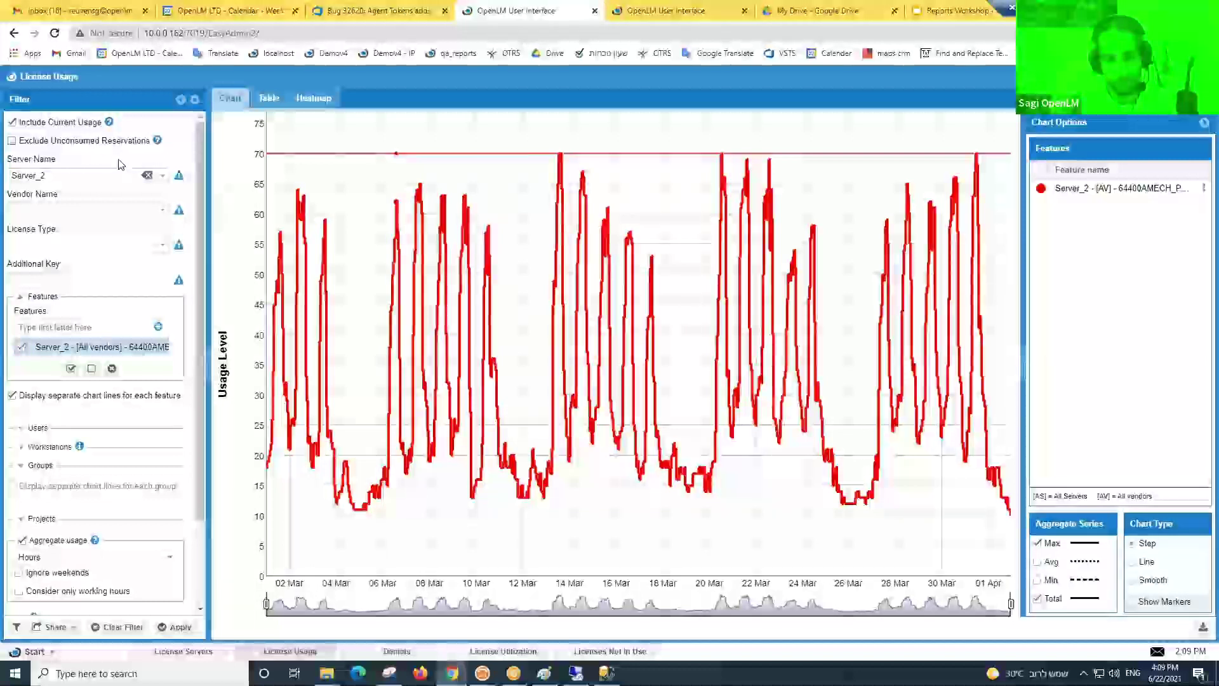
pyautogui.moveTo(270, 444)
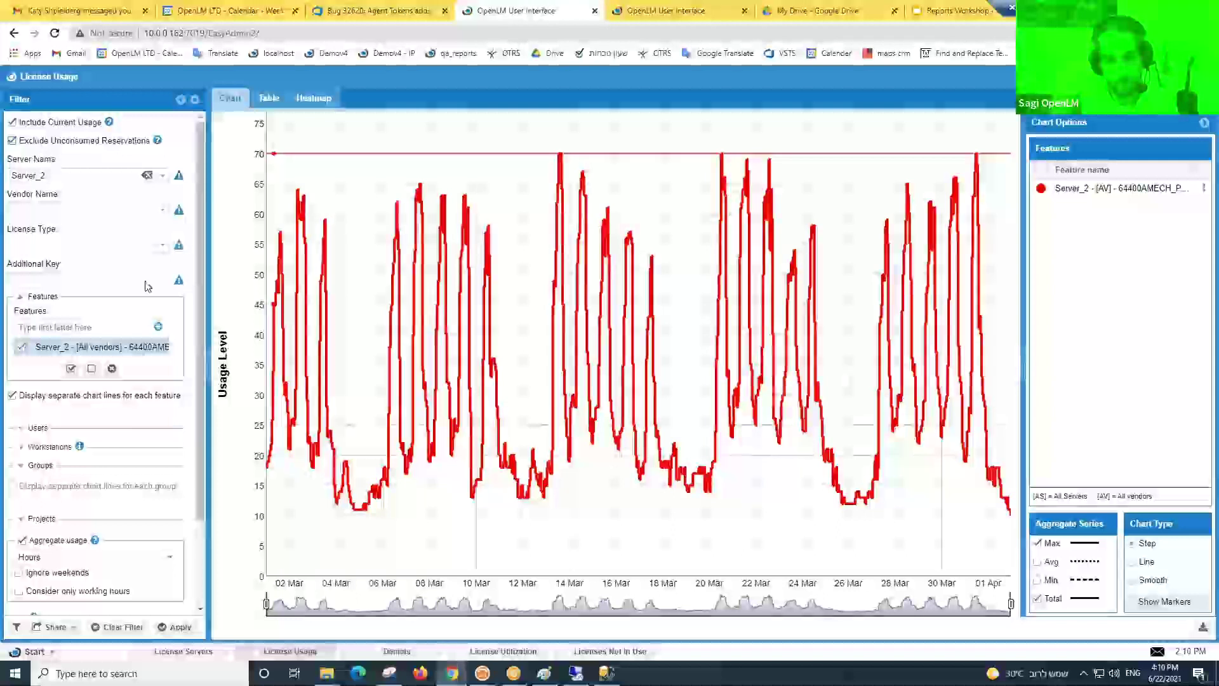
pyautogui.moveTo(235, 468)
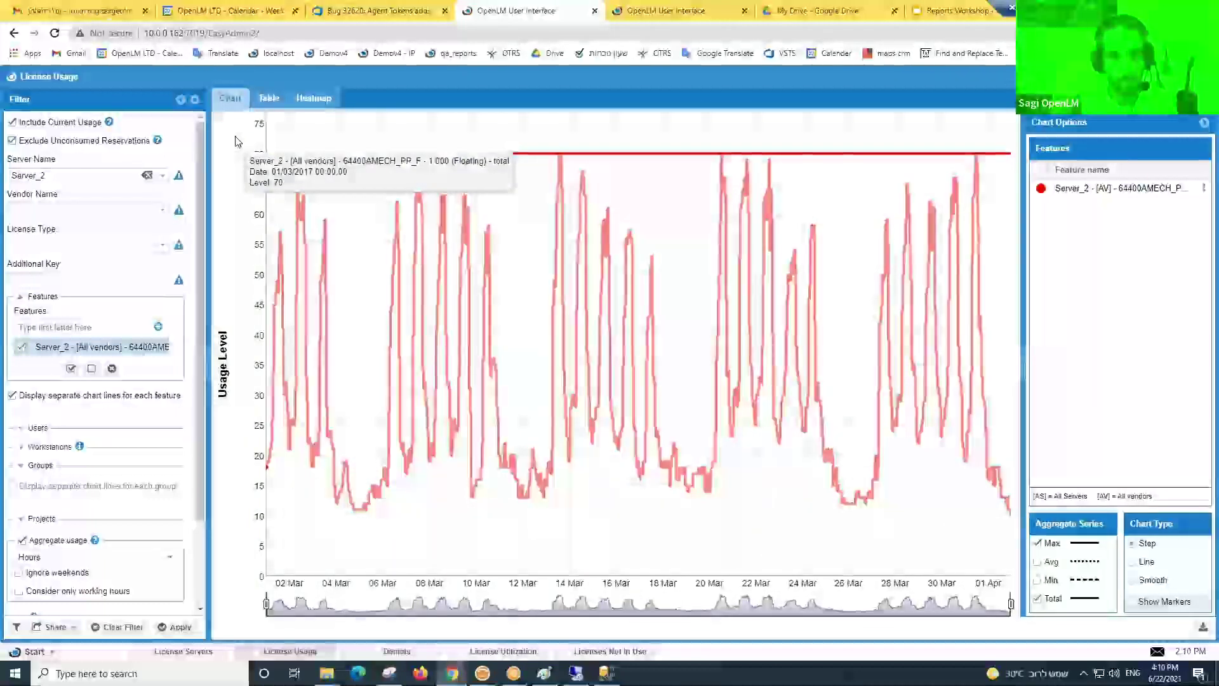
pyautogui.moveTo(108, 124); pyautogui.dragTo(9, 144)
pyautogui.click(10, 143)
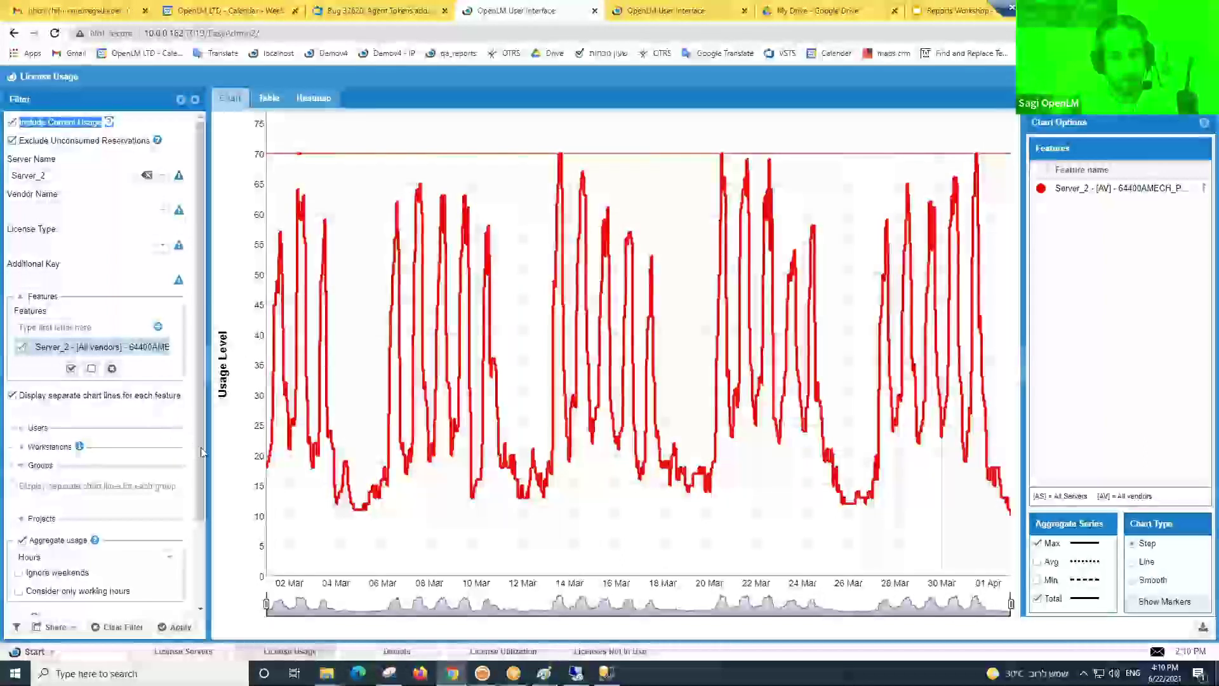
# - Show the License Usage results as a table and as a heatmap of concurrent licenses used
pyautogui.scroll(-2, 201, 564)
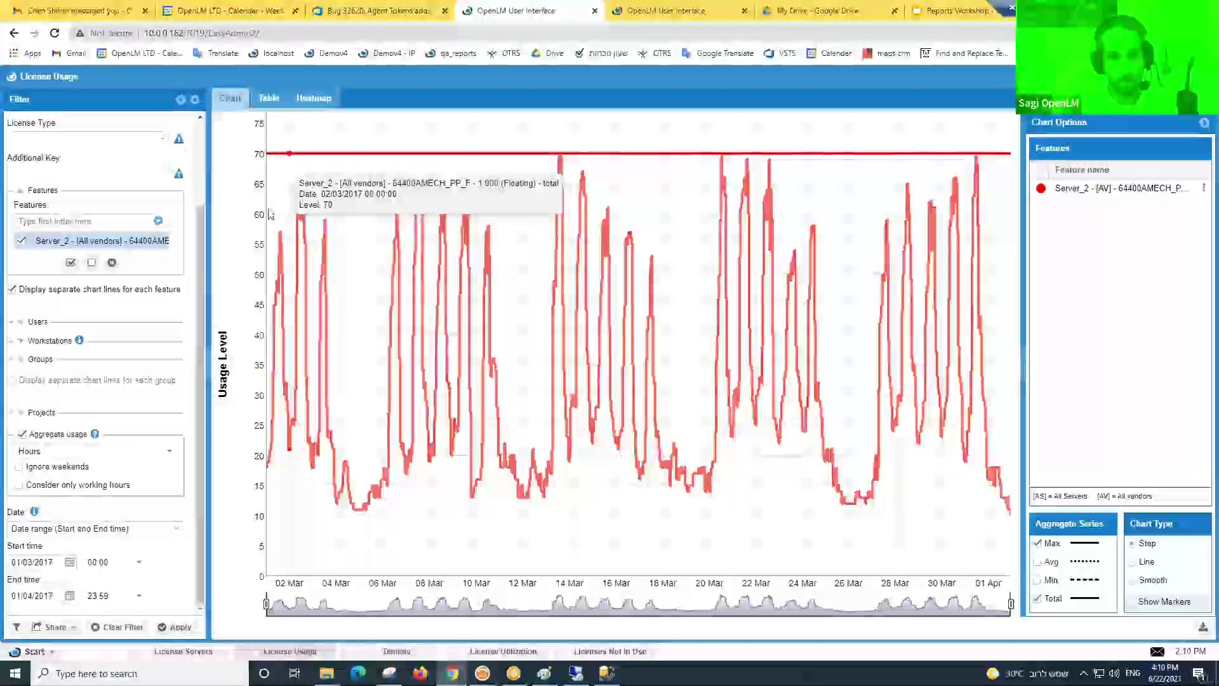
pyautogui.scroll(3, 202, 254)
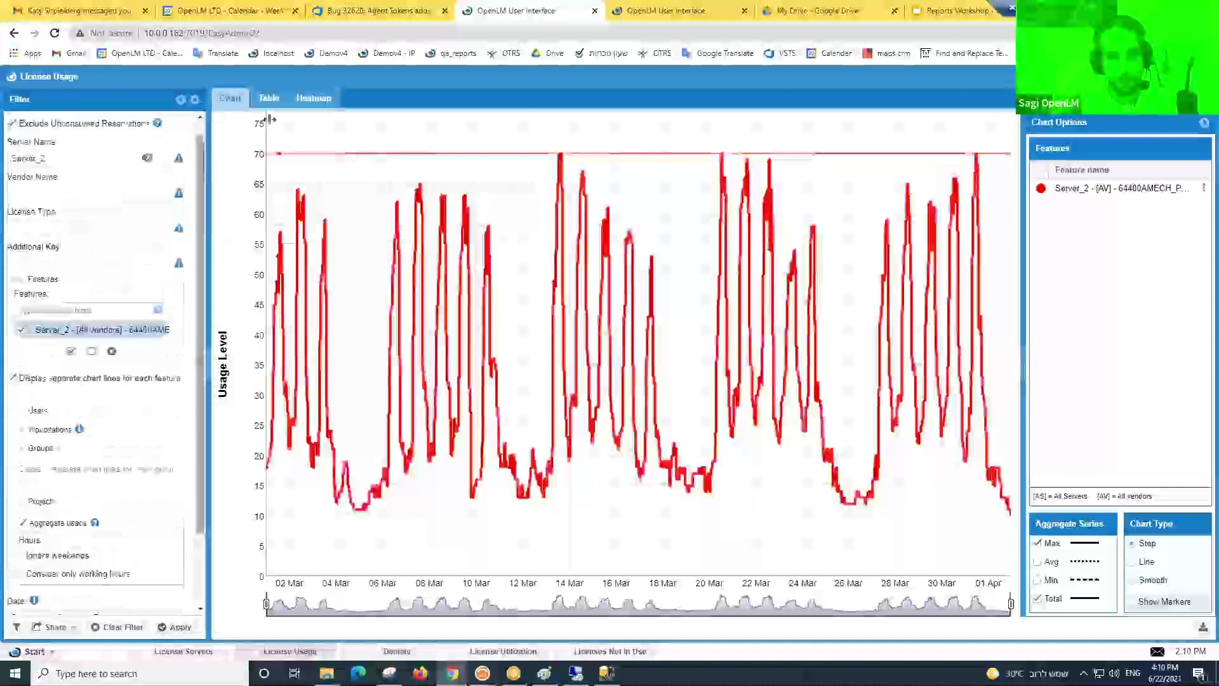
pyautogui.click(269, 98)
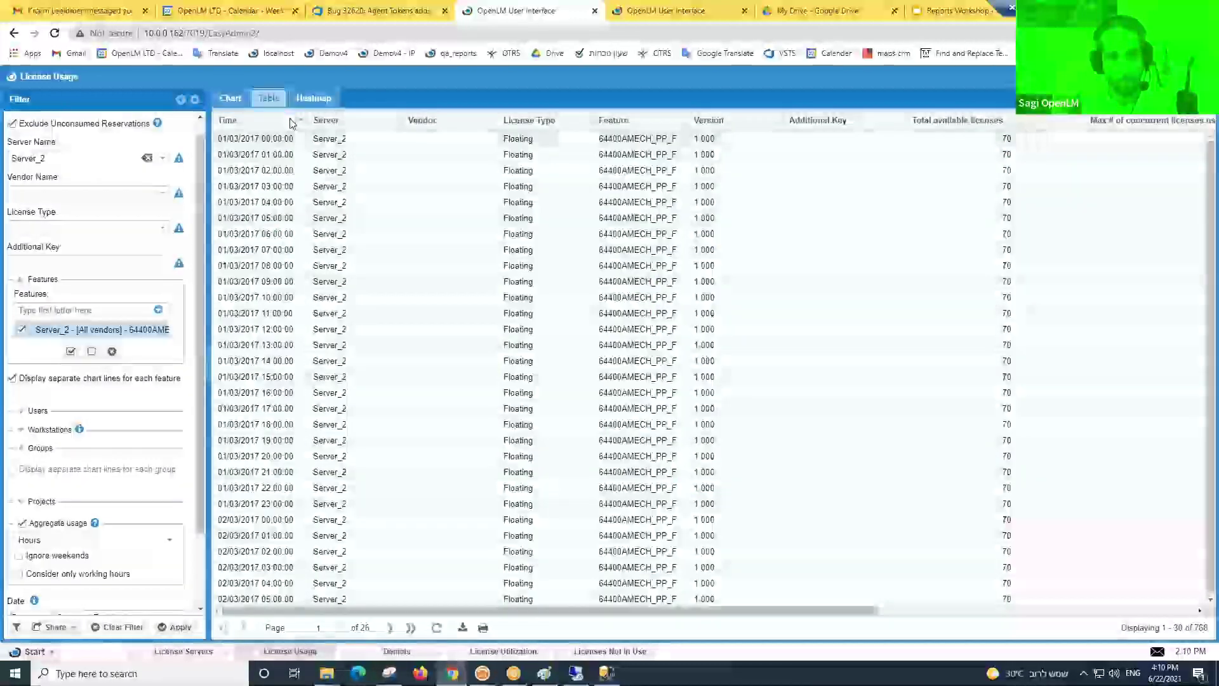
pyautogui.click(314, 99)
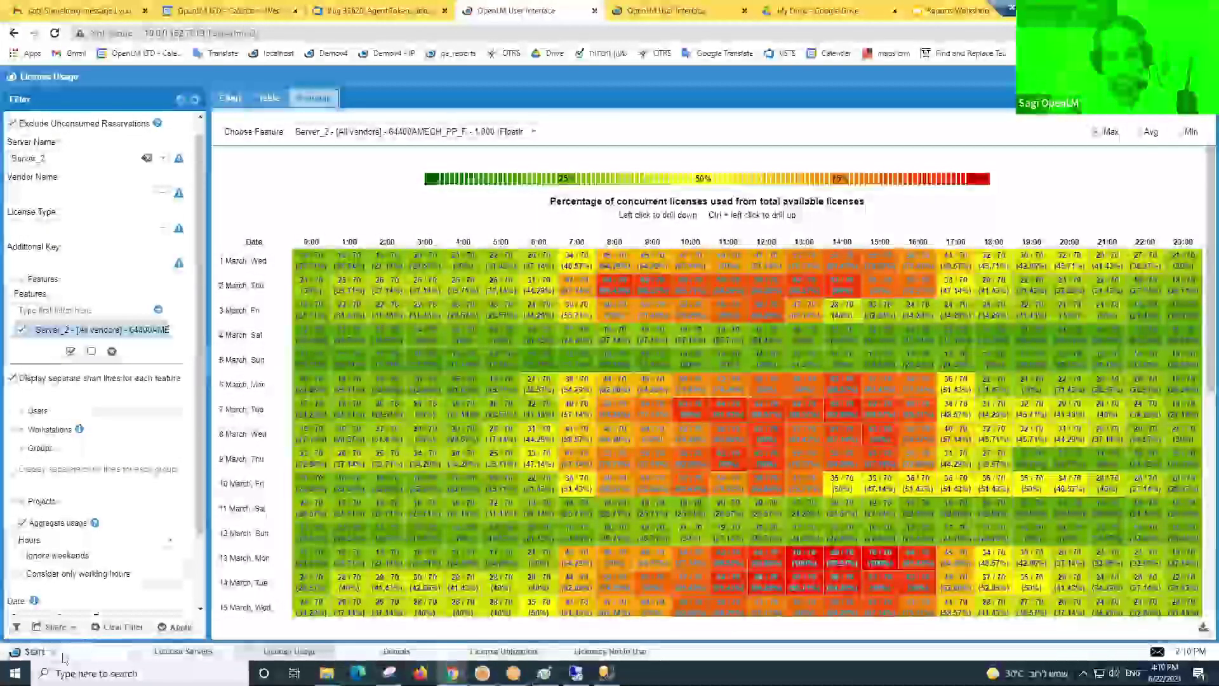
# - Review the time zone choices in User Settings and close the settings without changing them
pyautogui.click(30, 651)
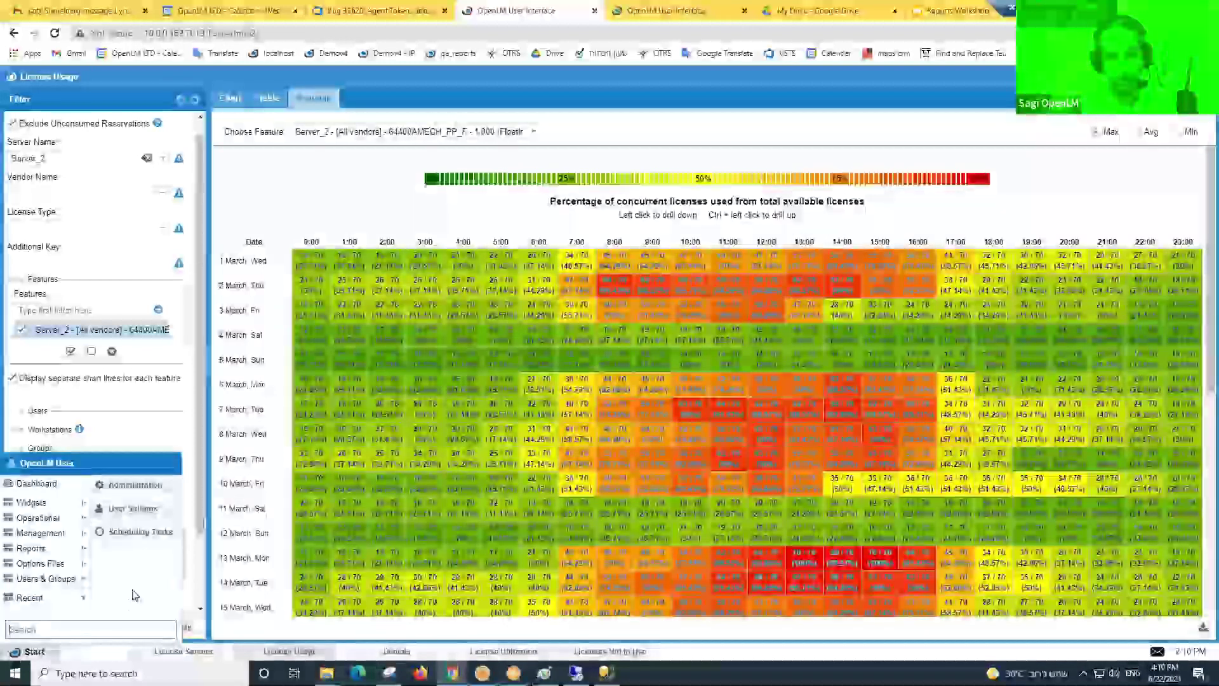
pyautogui.click(150, 513)
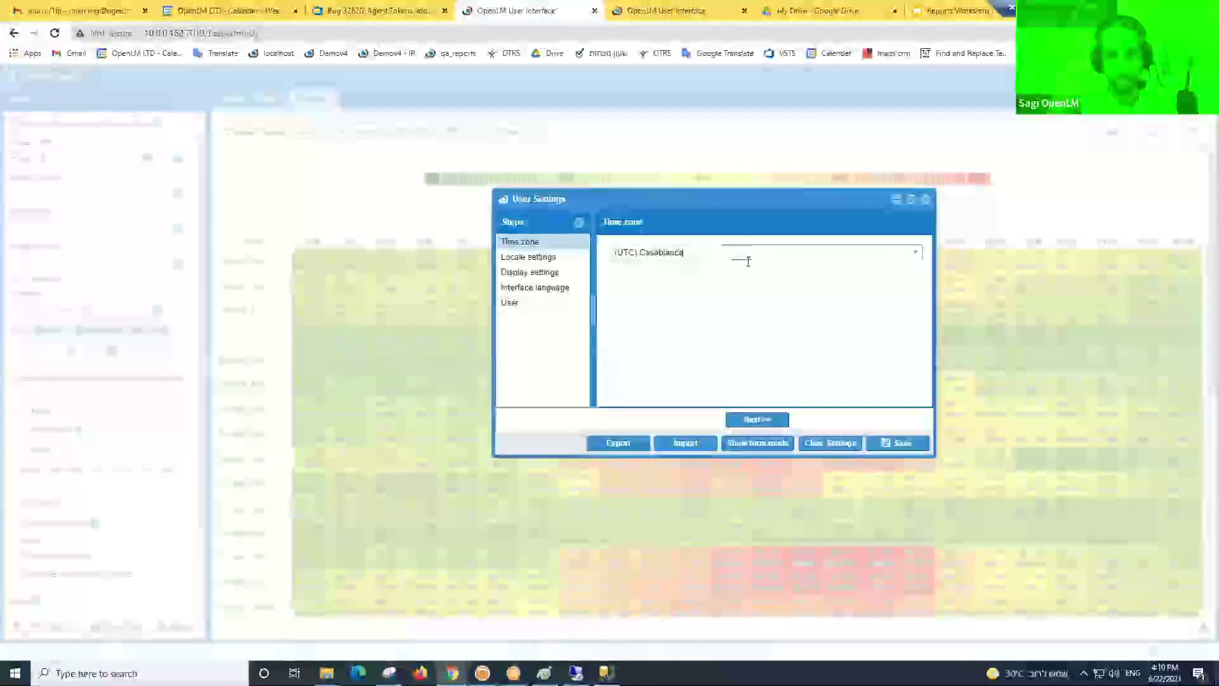
pyautogui.click(914, 253)
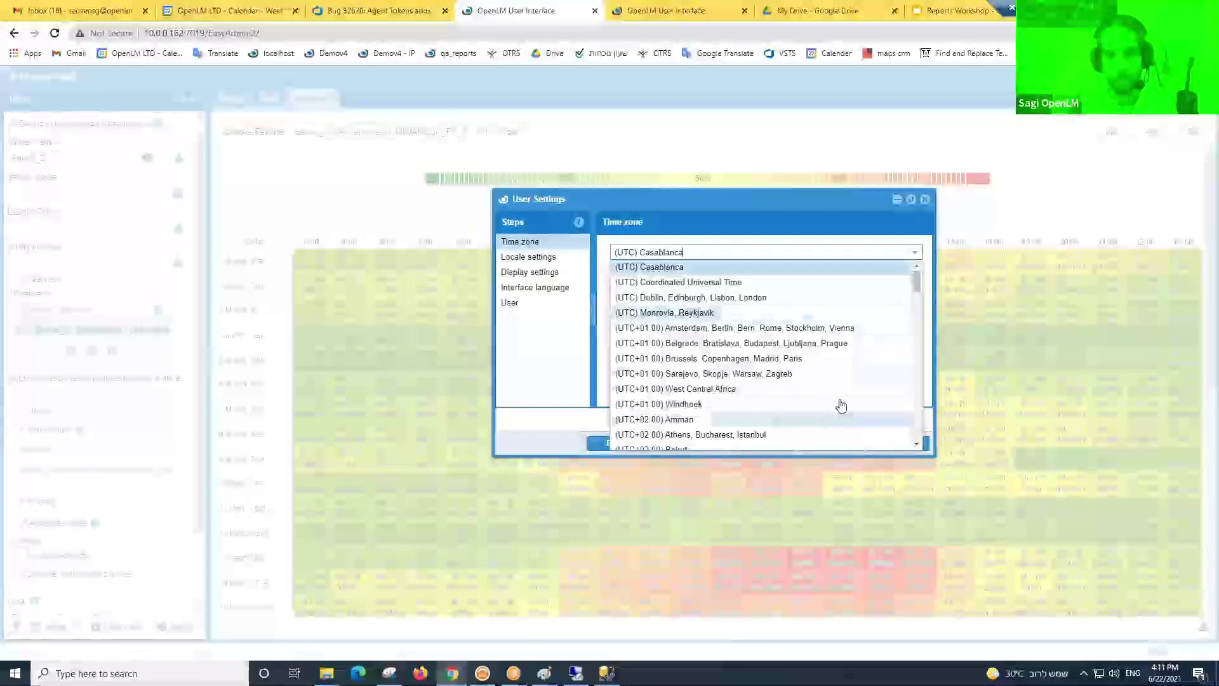
pyautogui.click(926, 201)
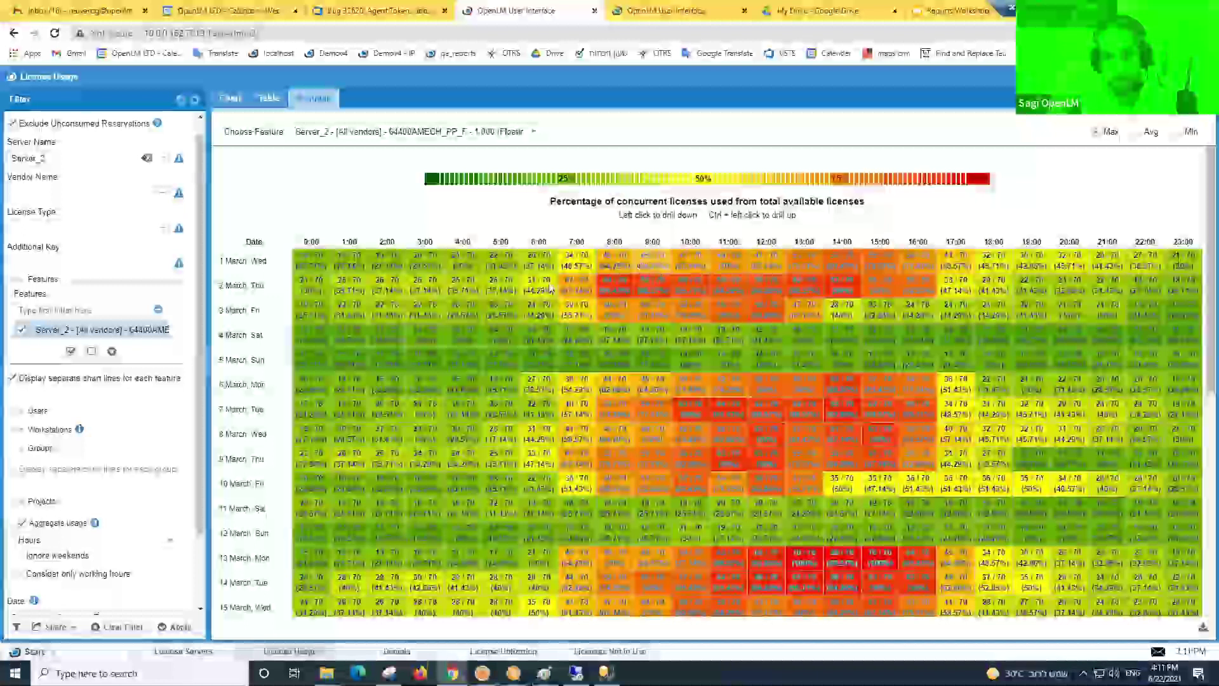
# - Limit the heatmap to working hours and ignore weekends in the Aggregate usage filter, and apply the filter
pyautogui.scroll(-2, 120, 520)
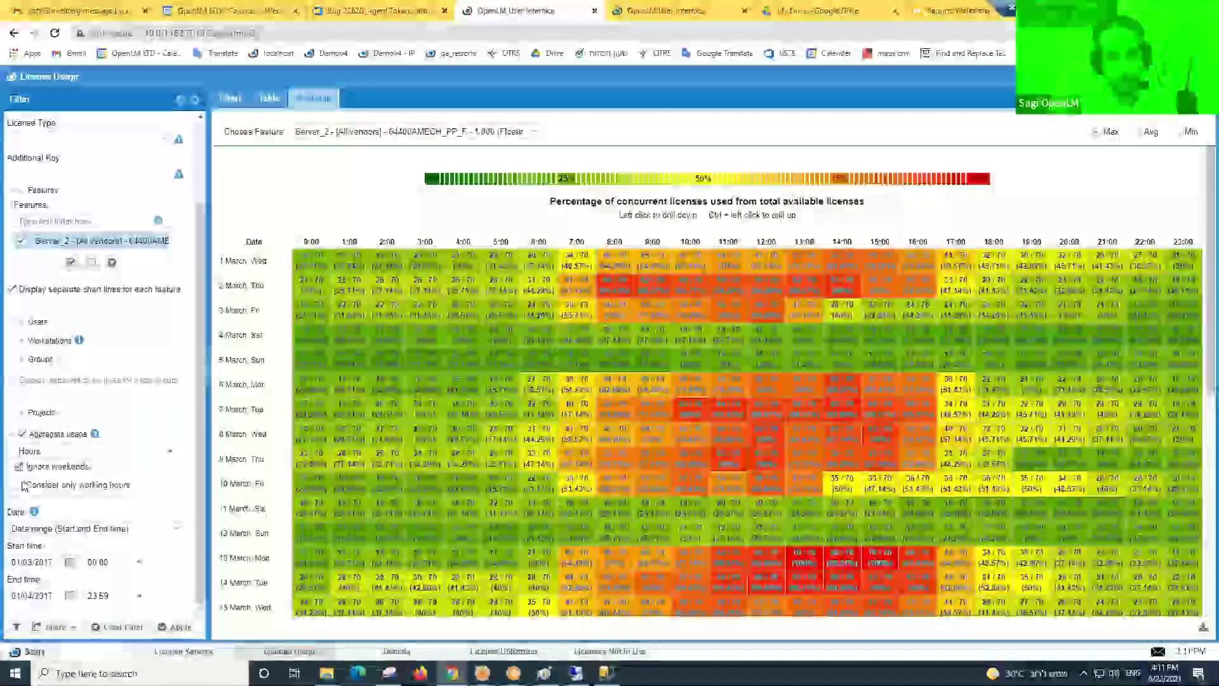
pyautogui.click(176, 627)
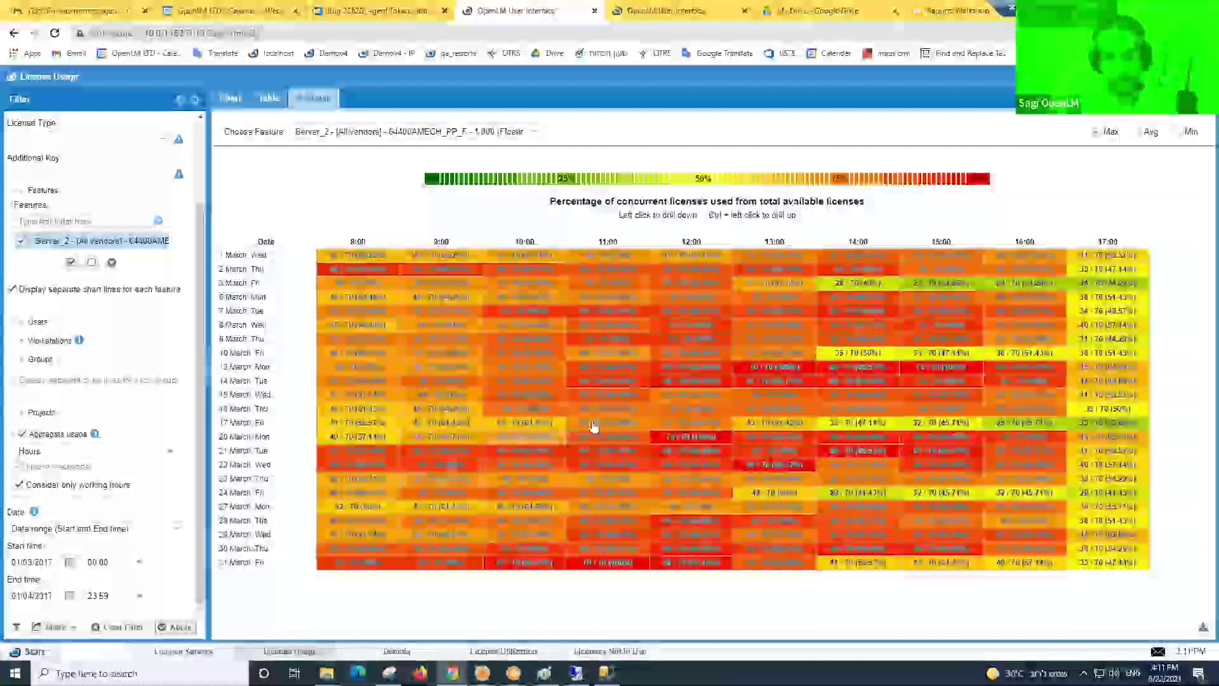
# - Review the Working Days & Hours definition in Administration, cancel it unchanged, and return to the License Usage report
pyautogui.click(29, 650)
pyautogui.click(154, 485)
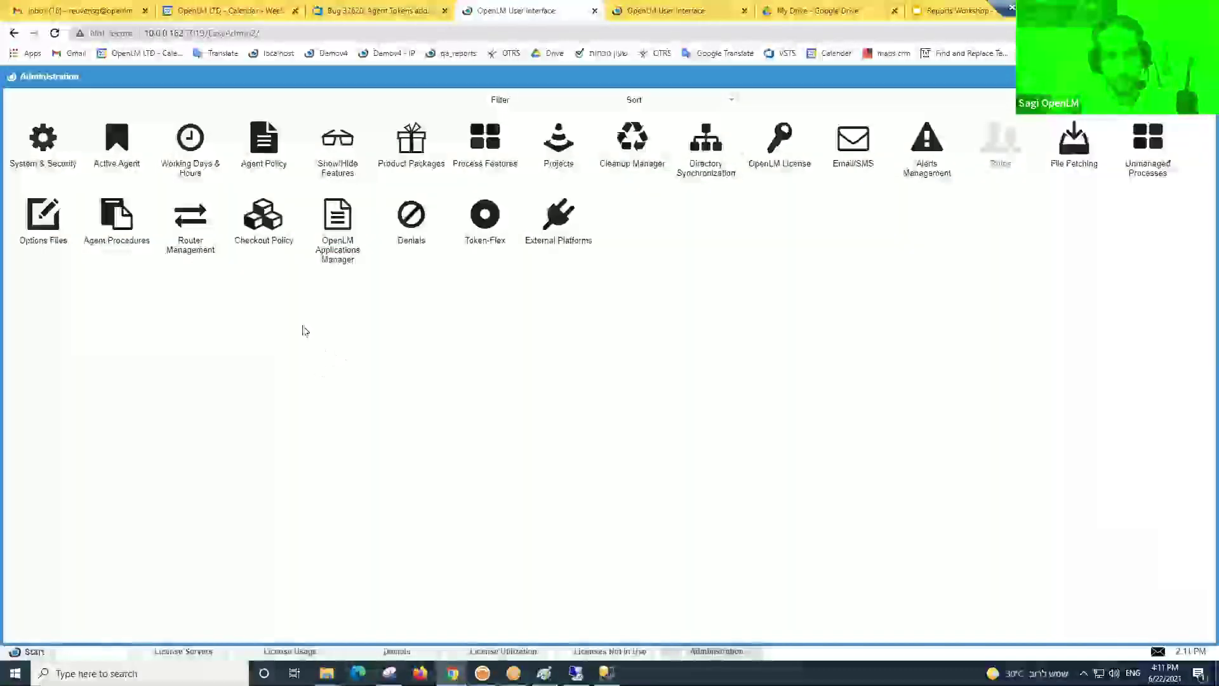
pyautogui.click(192, 165)
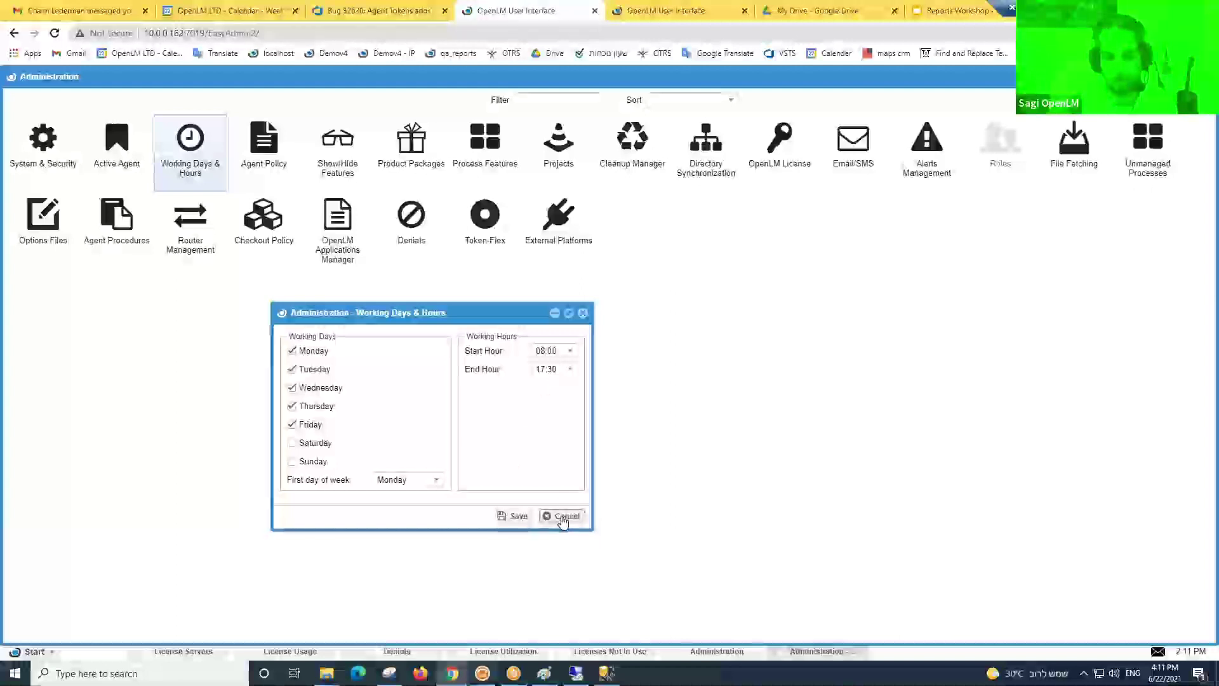
pyautogui.click(563, 518)
pyautogui.click(291, 651)
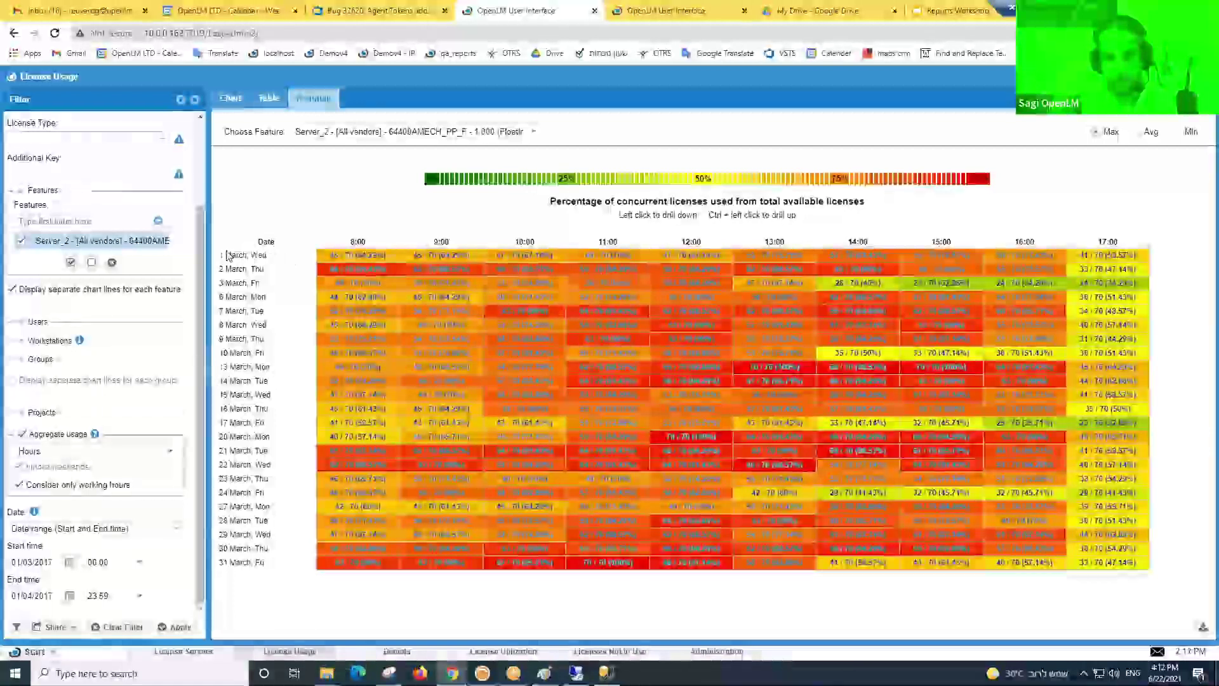
# - Remove the weekend and working-hours limits, apply the filter, and compare the full-day usage in the chart and heatmap
pyautogui.click(231, 99)
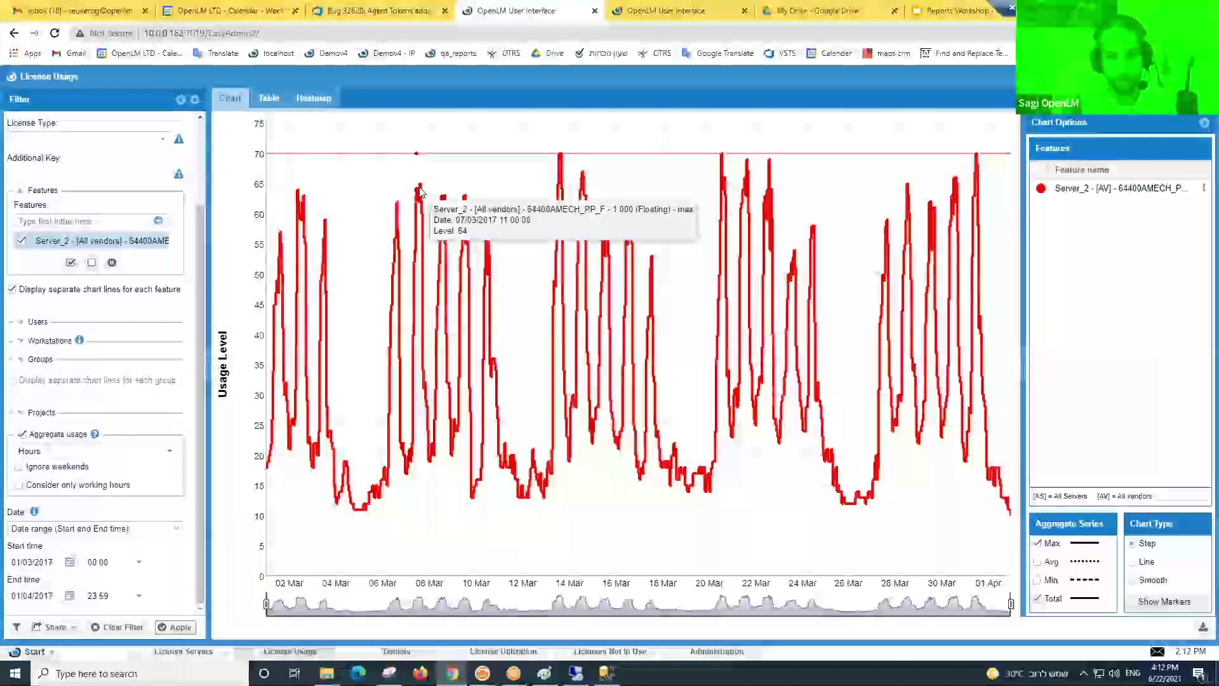
pyautogui.click(313, 98)
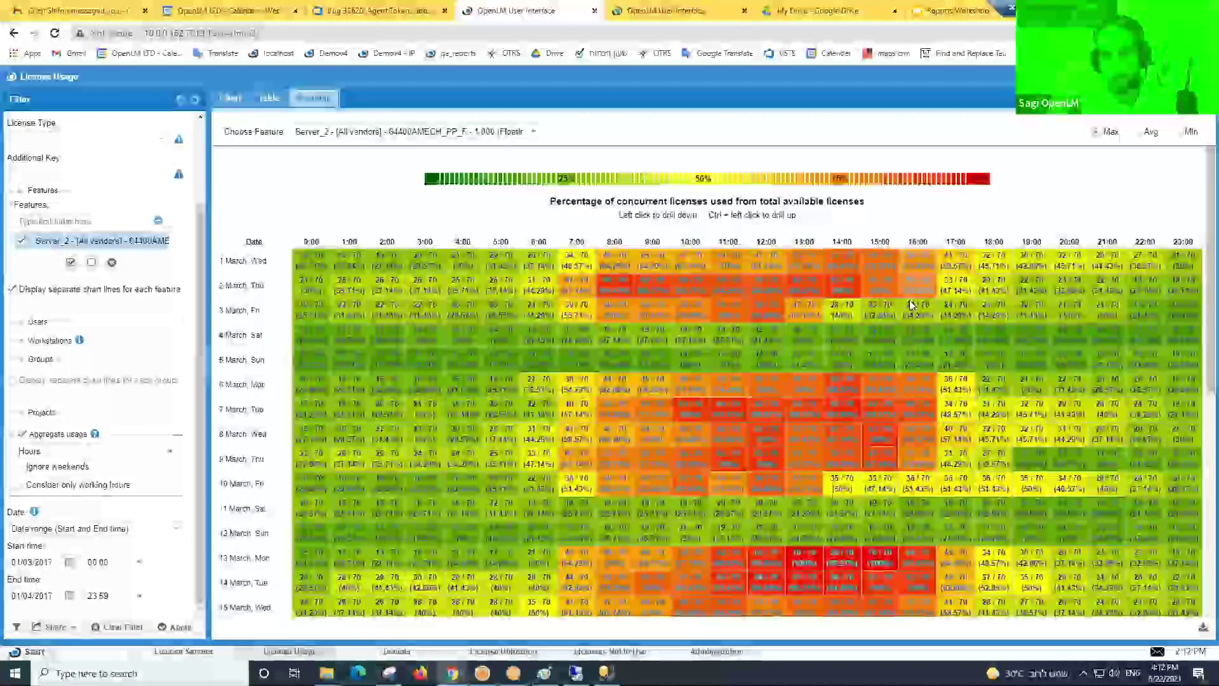
pyautogui.scroll(-1, 609, 363)
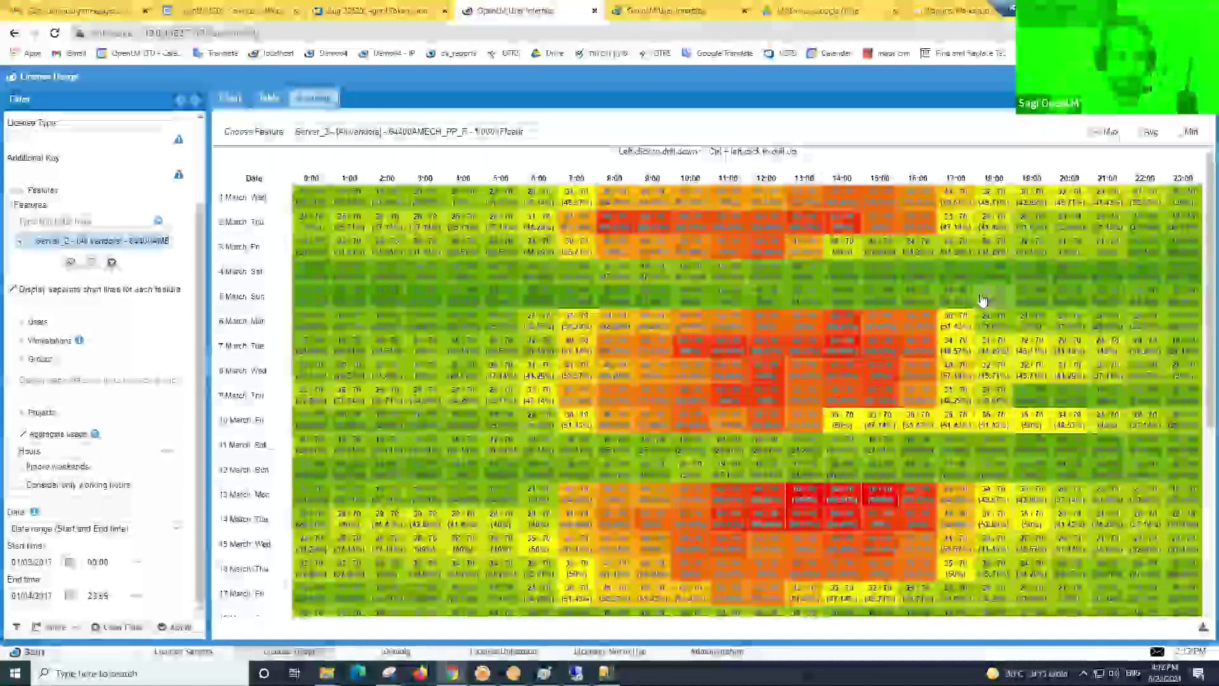
pyautogui.scroll(1, 626, 318)
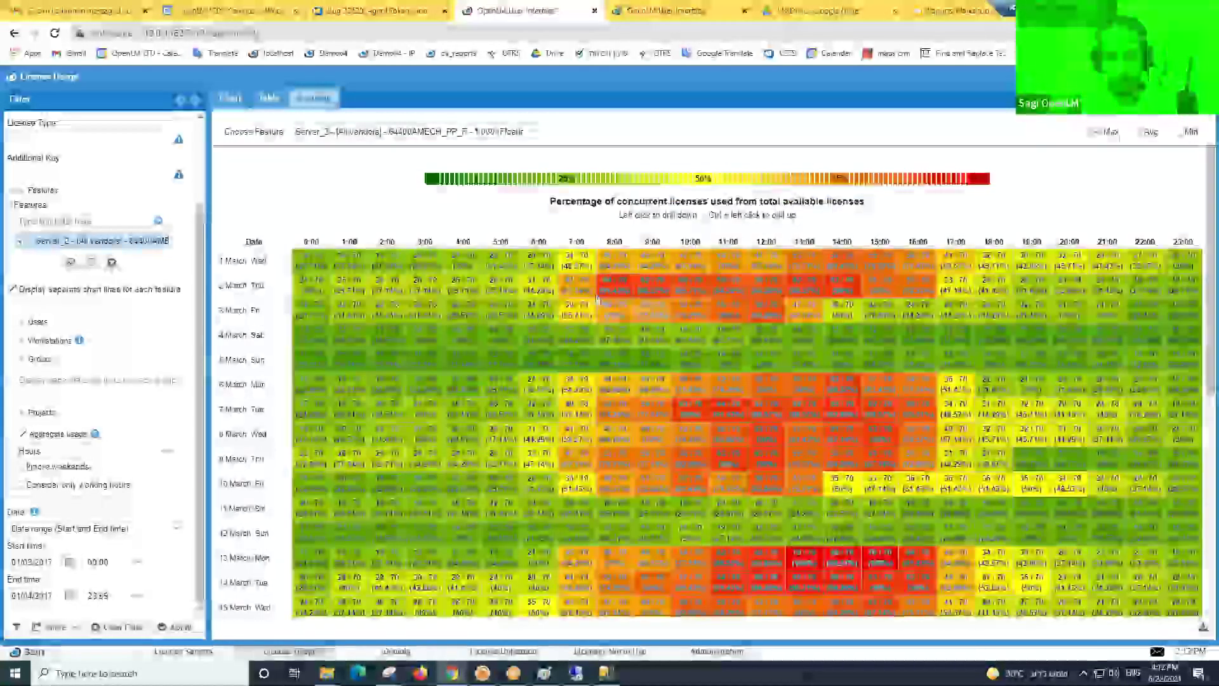
pyautogui.click(230, 98)
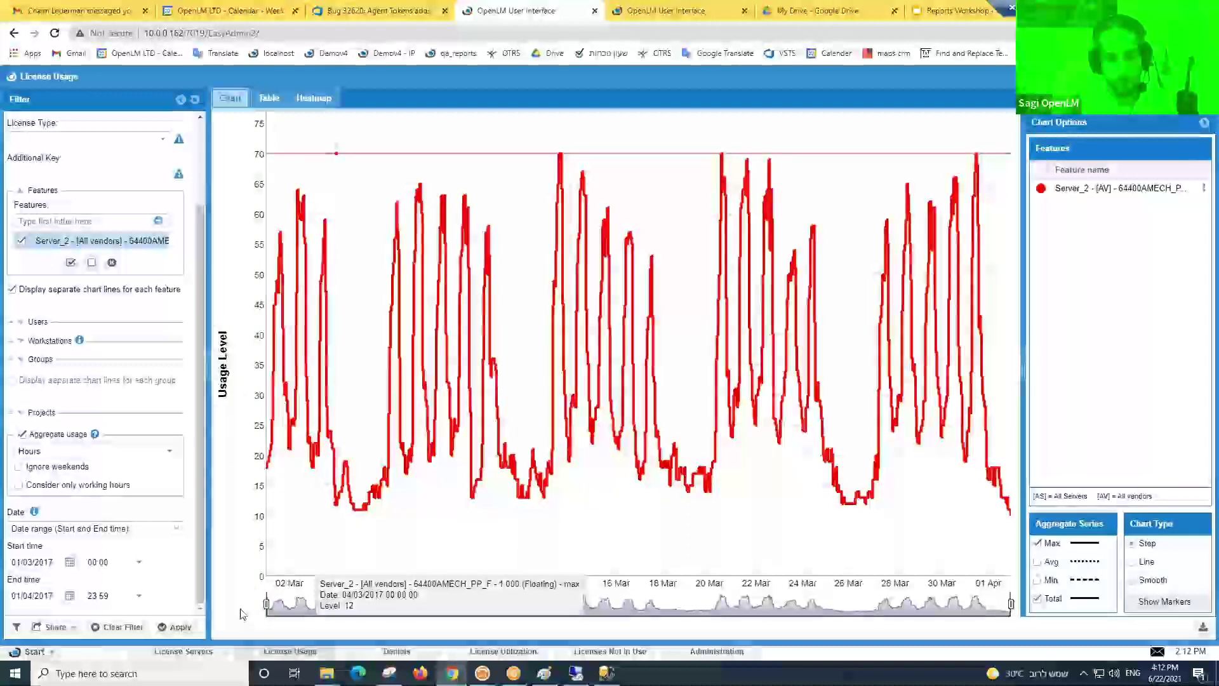
# - Load the stored filter Workshop Demo Low in Filter Management and apply it to the License Usage report
pyautogui.click(34, 652)
pyautogui.click(16, 627)
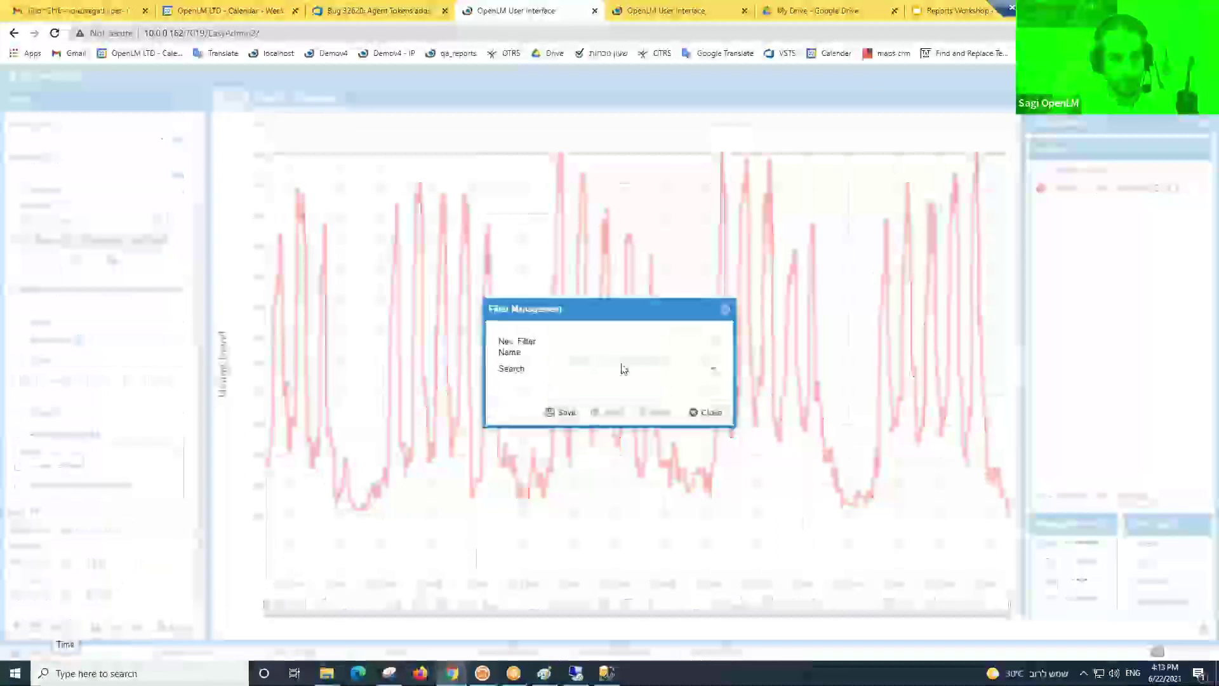
pyautogui.click(716, 370)
pyautogui.scroll(-3, 645, 399)
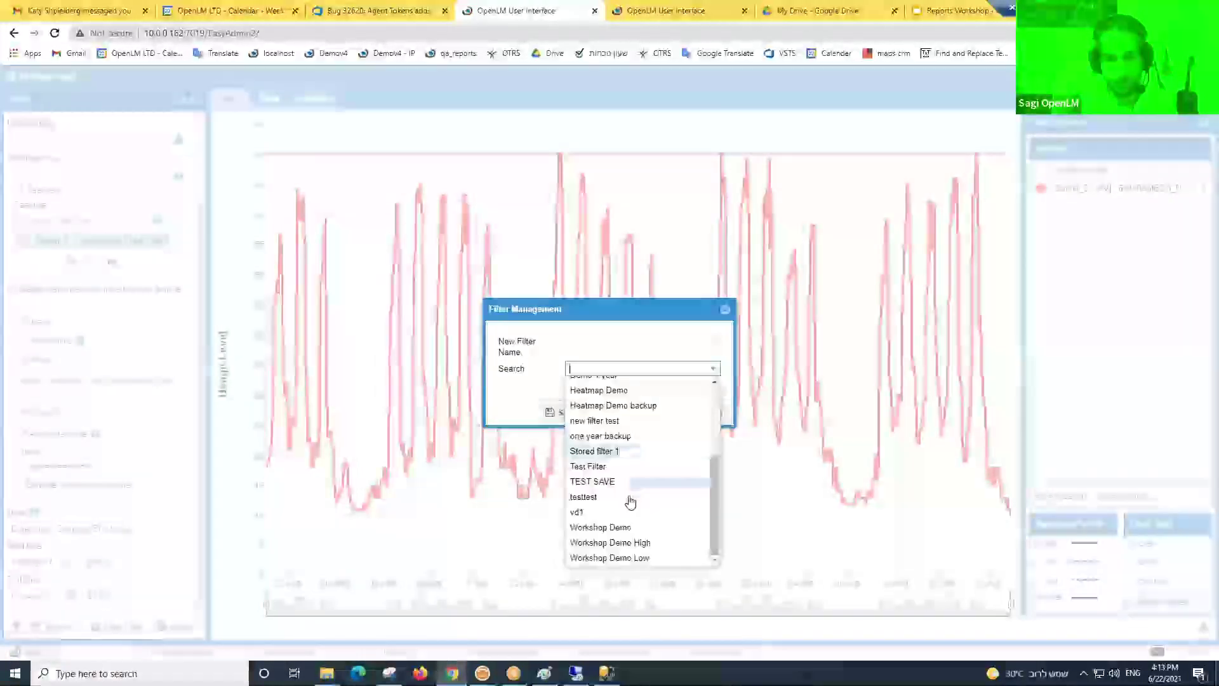
pyautogui.click(660, 557)
pyautogui.click(613, 412)
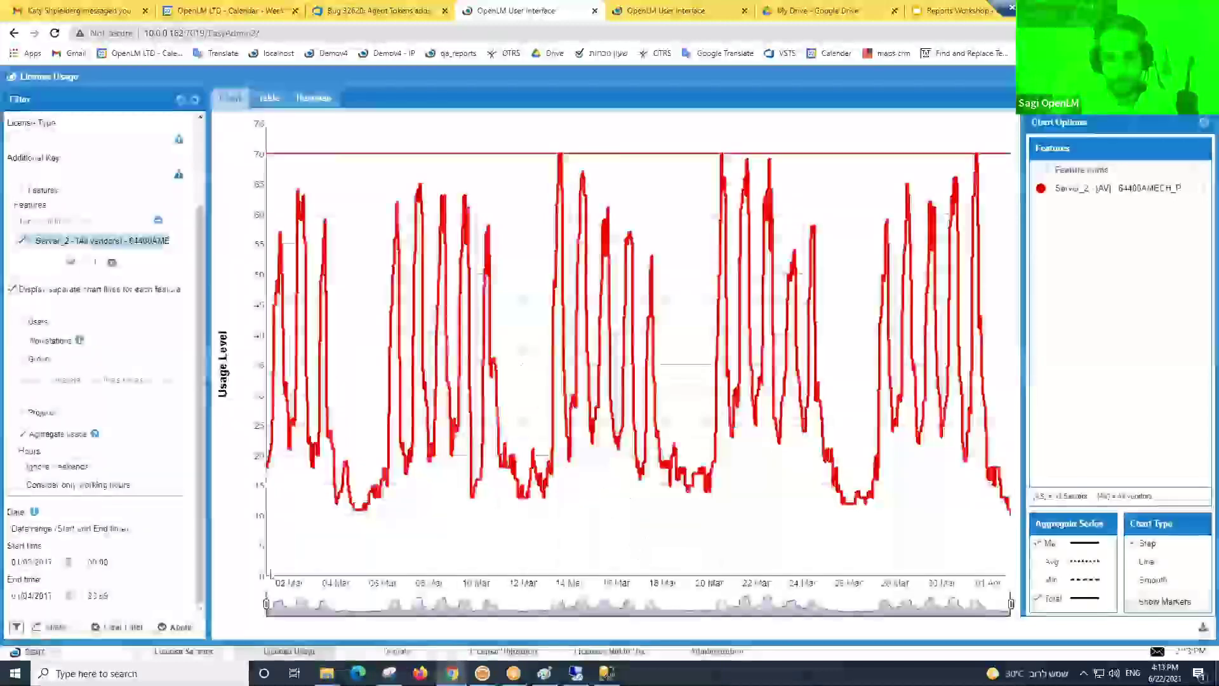
pyautogui.click(184, 629)
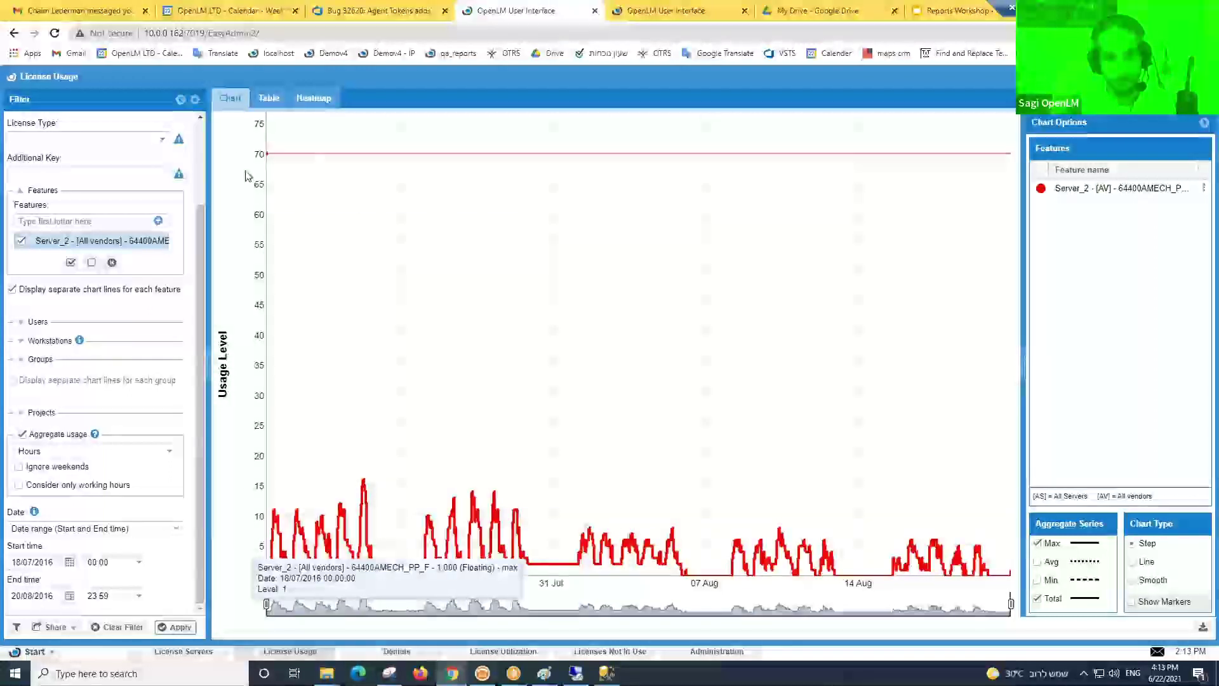
# - Examine the heatmap for the July to August 2016 period and return to the usage chart
pyautogui.click(313, 99)
pyautogui.scroll(-1, 633, 342)
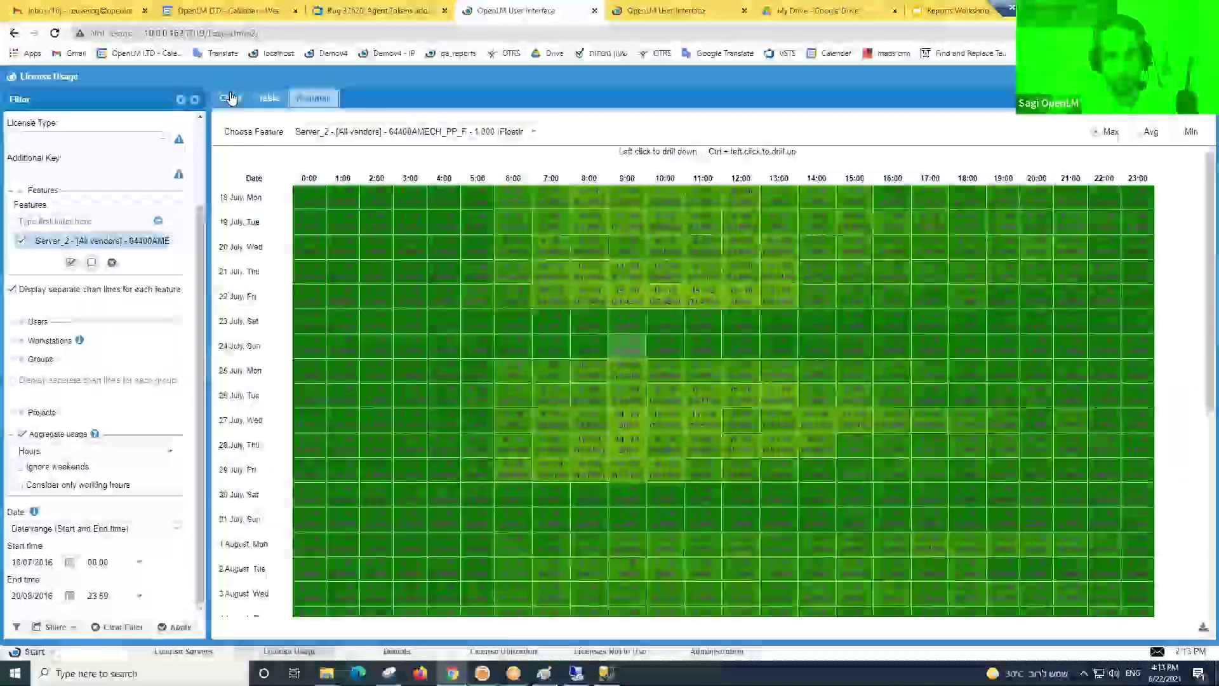
pyautogui.click(231, 97)
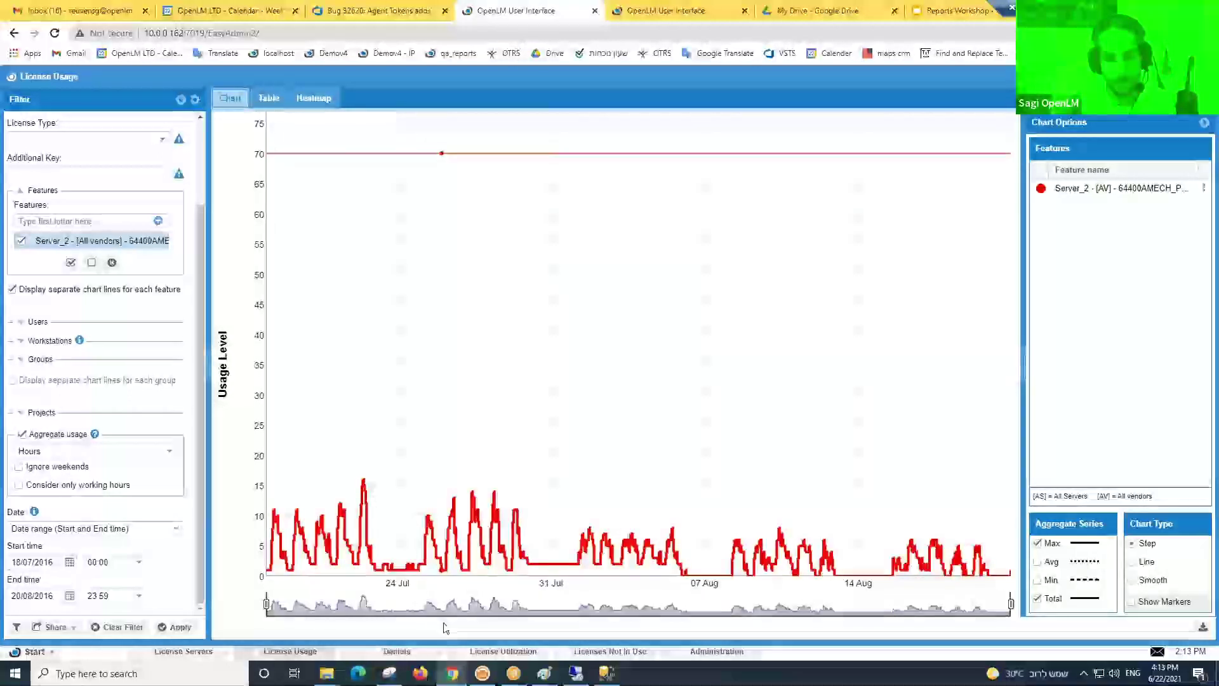
# - Load the stored filter for 18/07/2016 to 20/08/2016 in the License Utilization report and show it as a non-aggregated line chart
pyautogui.click(481, 649)
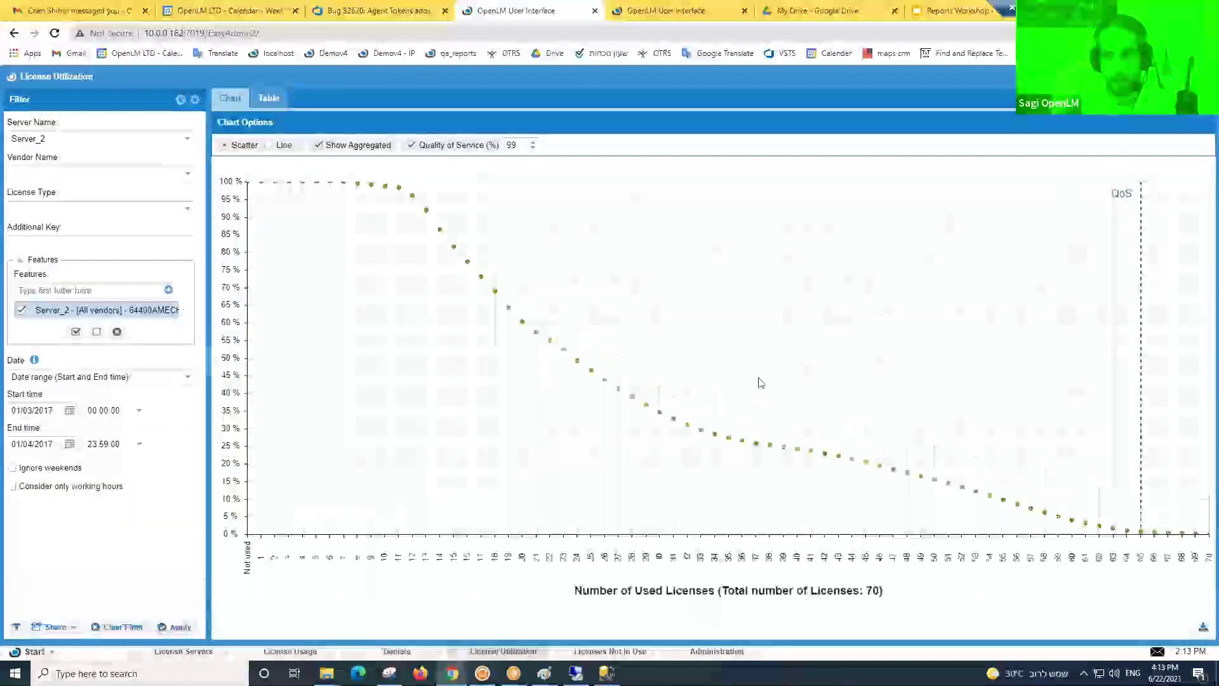
pyautogui.click(18, 628)
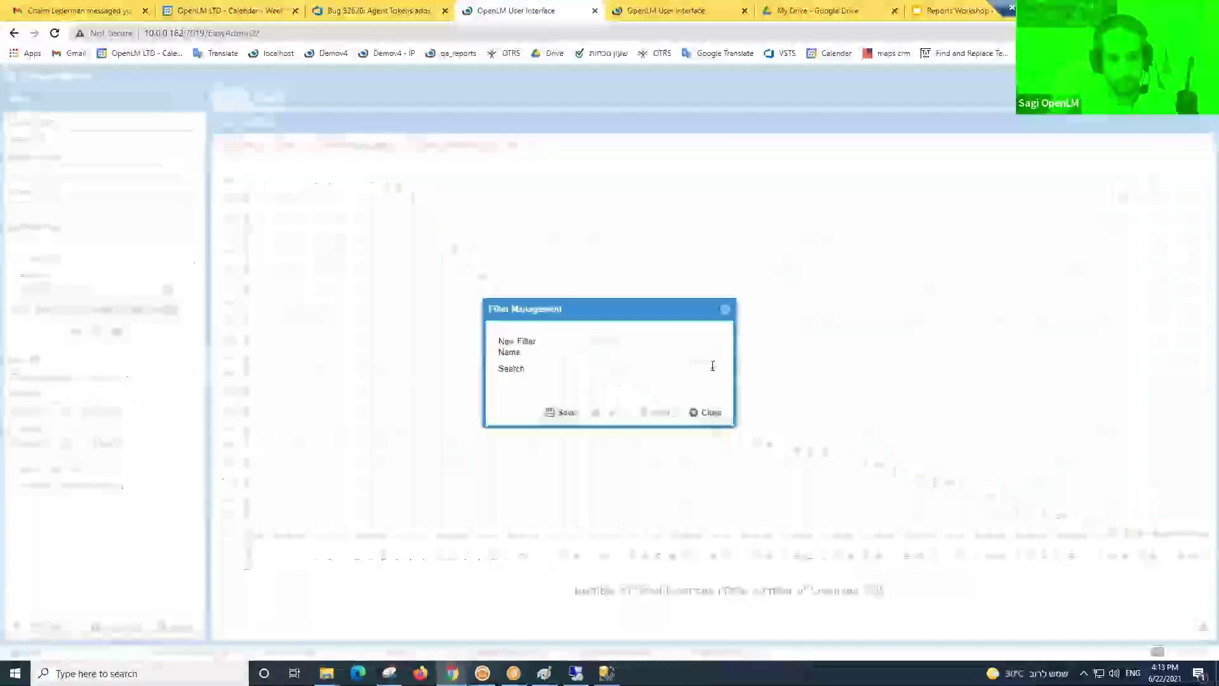
pyautogui.click(713, 366)
pyautogui.click(644, 506)
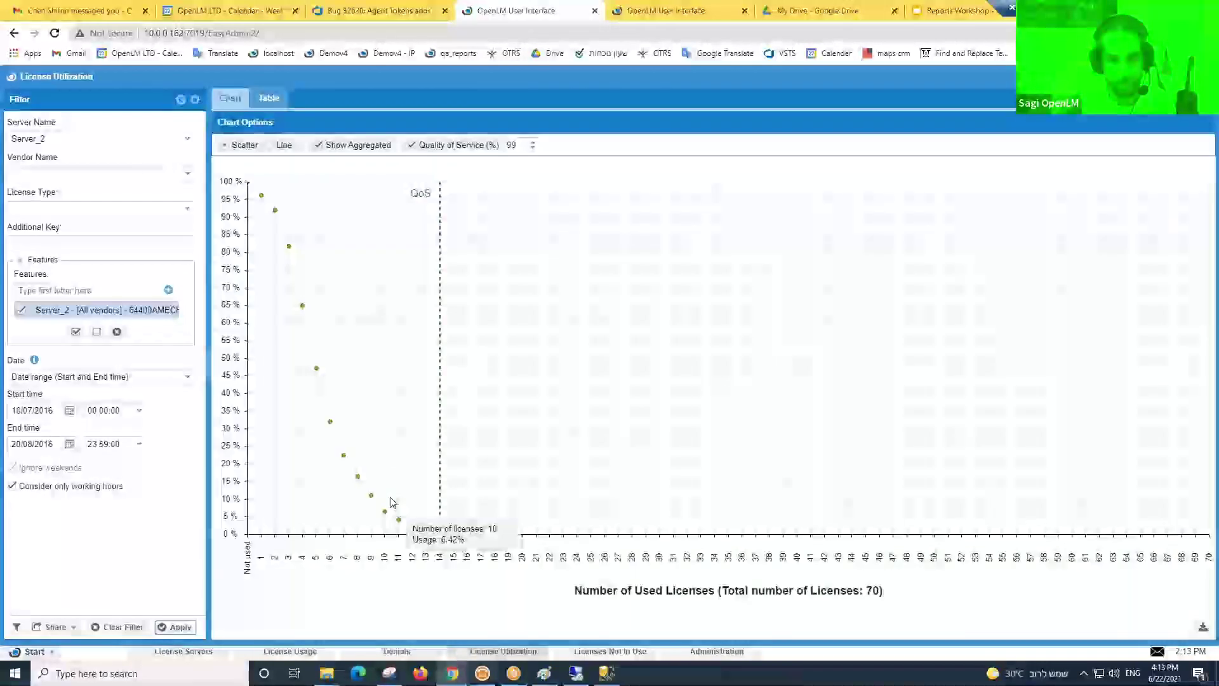
pyautogui.click(320, 146)
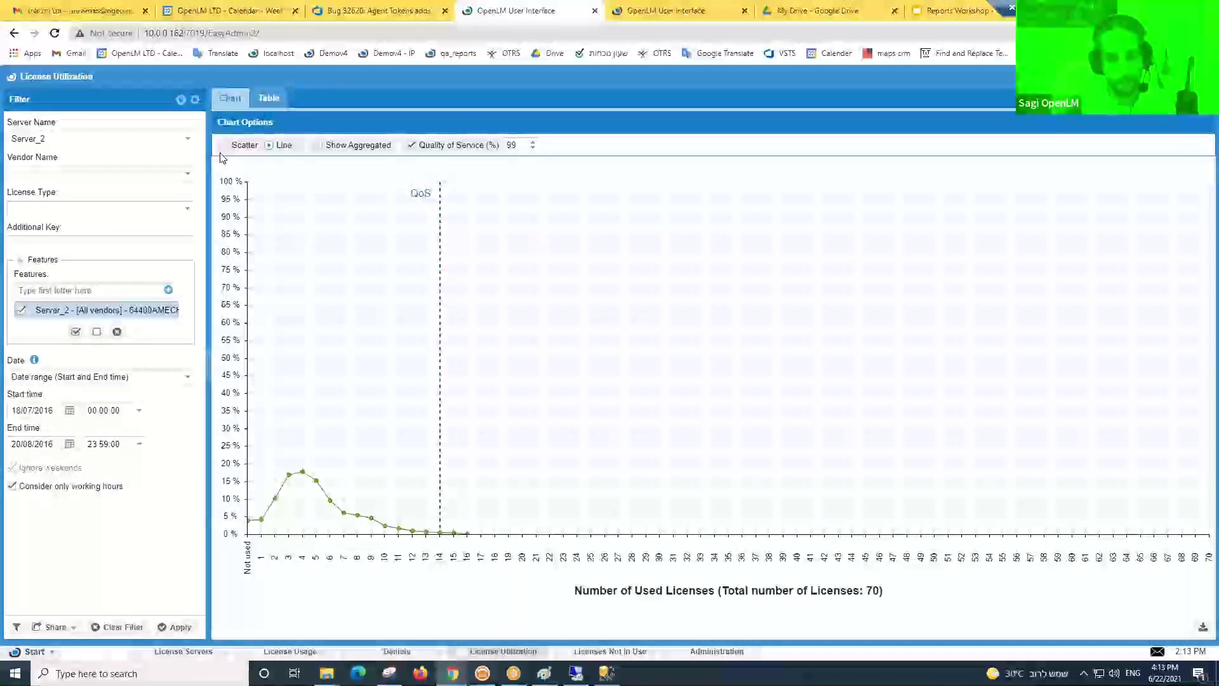
# - Compare the July 2016 peak in License Usage with the 16-license point in License Utilization, toggling aggregation on and off
pyautogui.click(284, 653)
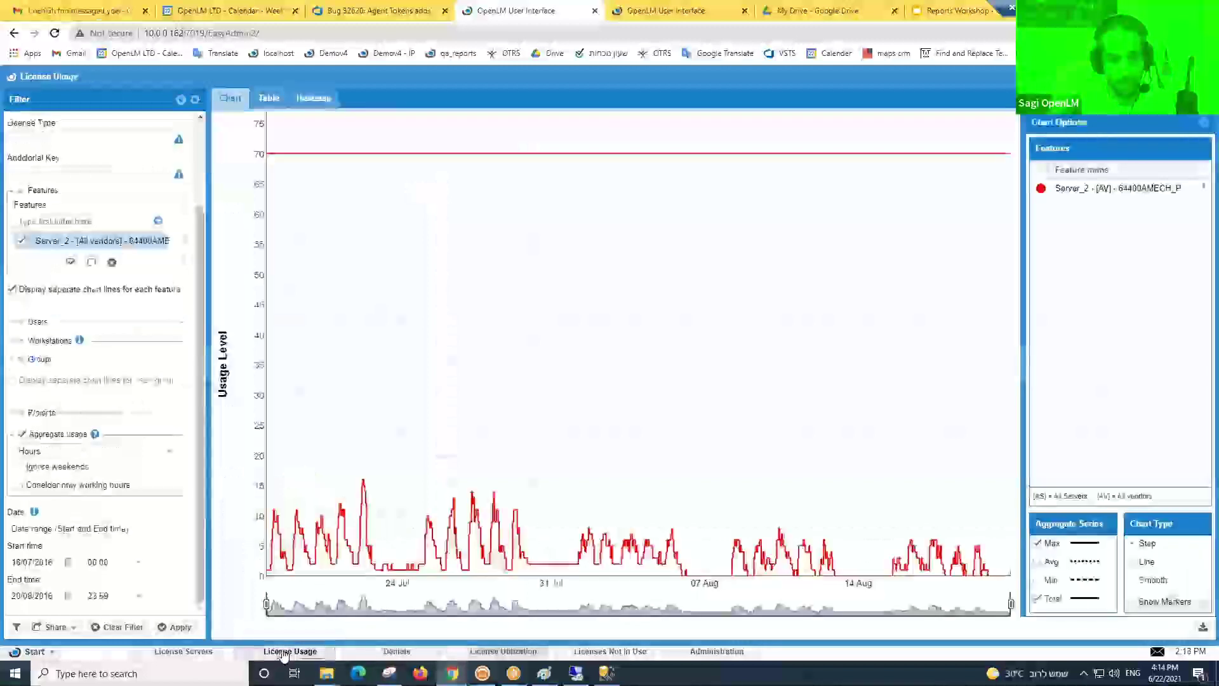
pyautogui.moveTo(364, 481)
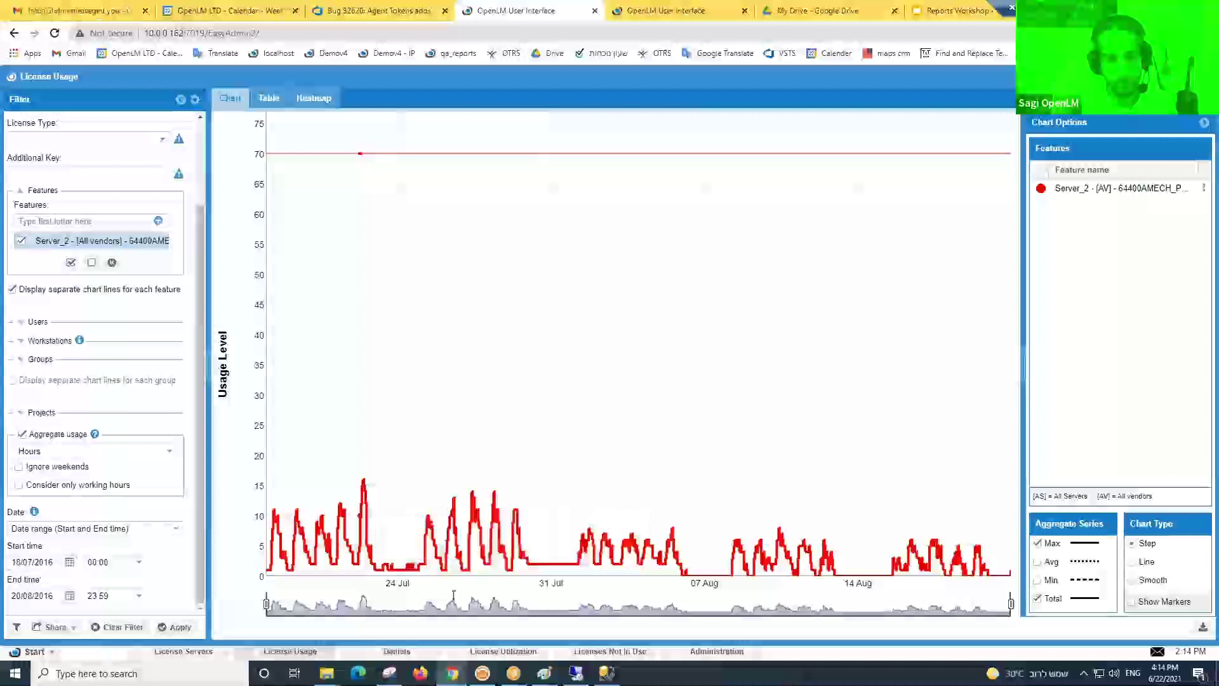
pyautogui.click(503, 651)
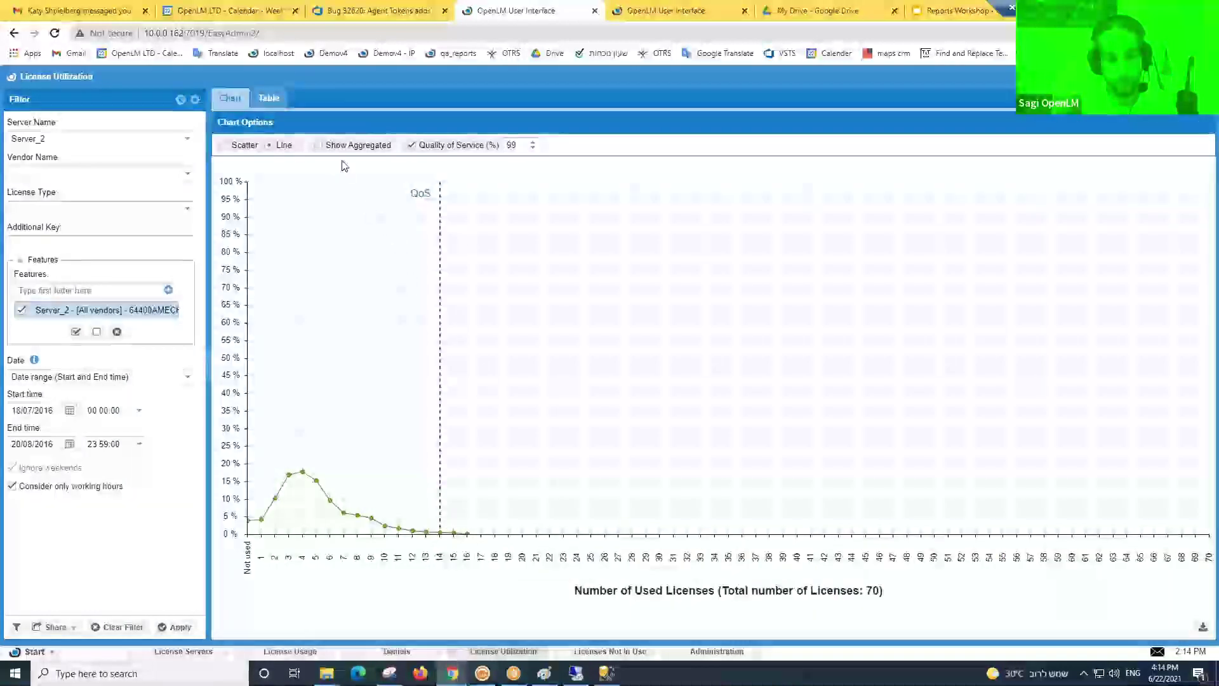
pyautogui.click(319, 148)
pyautogui.click(319, 147)
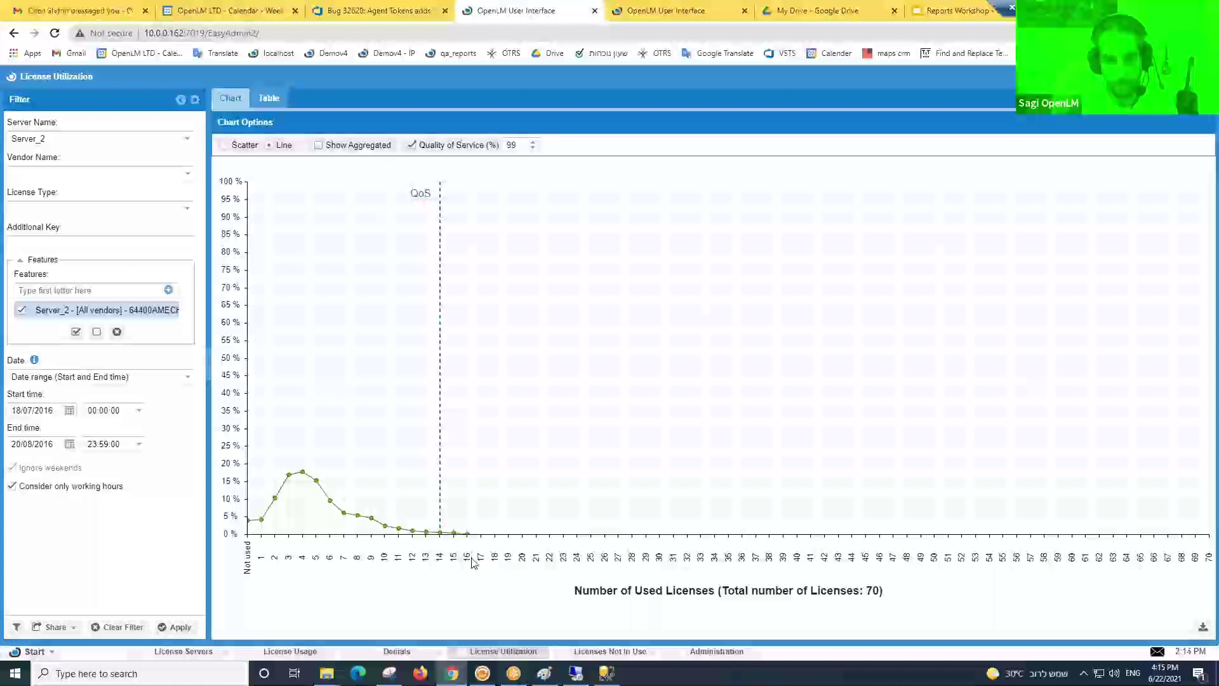
pyautogui.moveTo(468, 536)
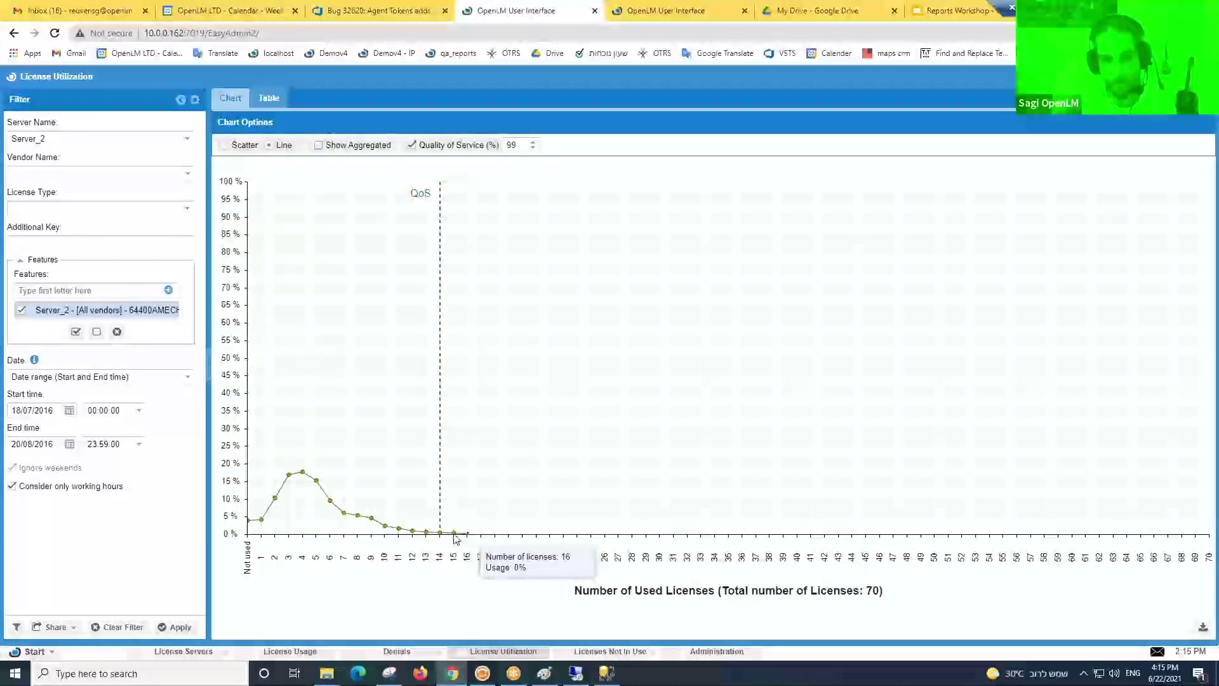
# - Compare non-aggregated and hourly aggregated data in the License Usage chart, zoomed to 18–24 July
pyautogui.click(301, 654)
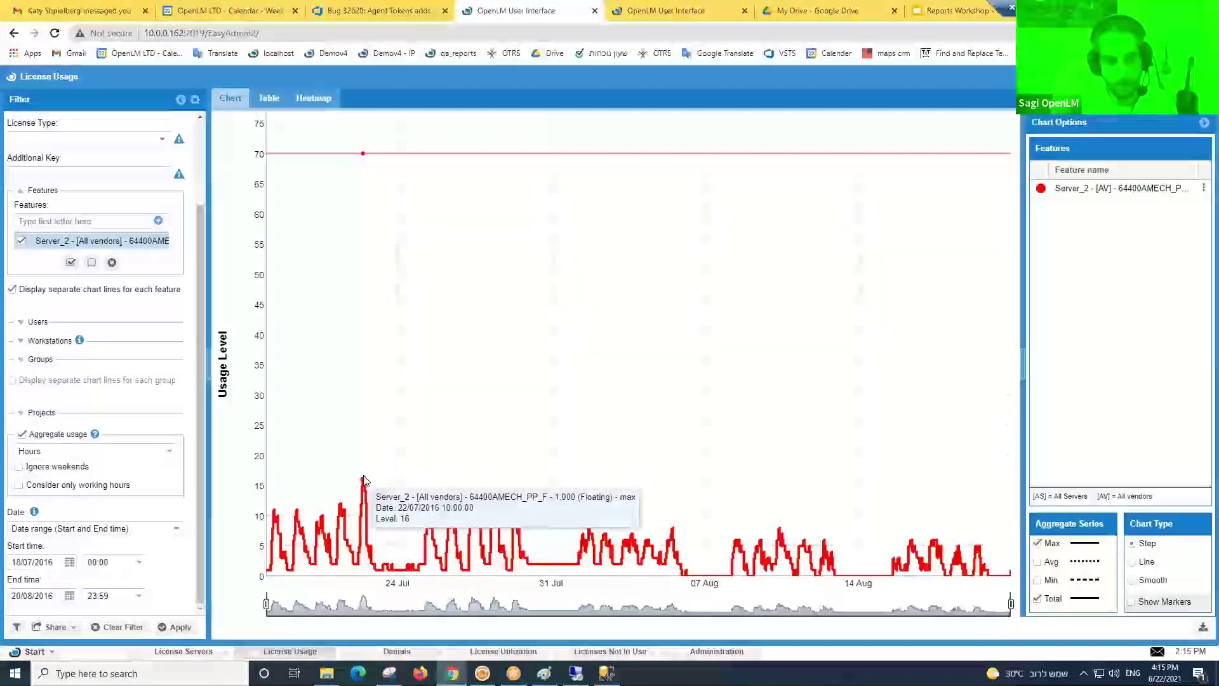
pyautogui.click(23, 435)
pyautogui.click(172, 628)
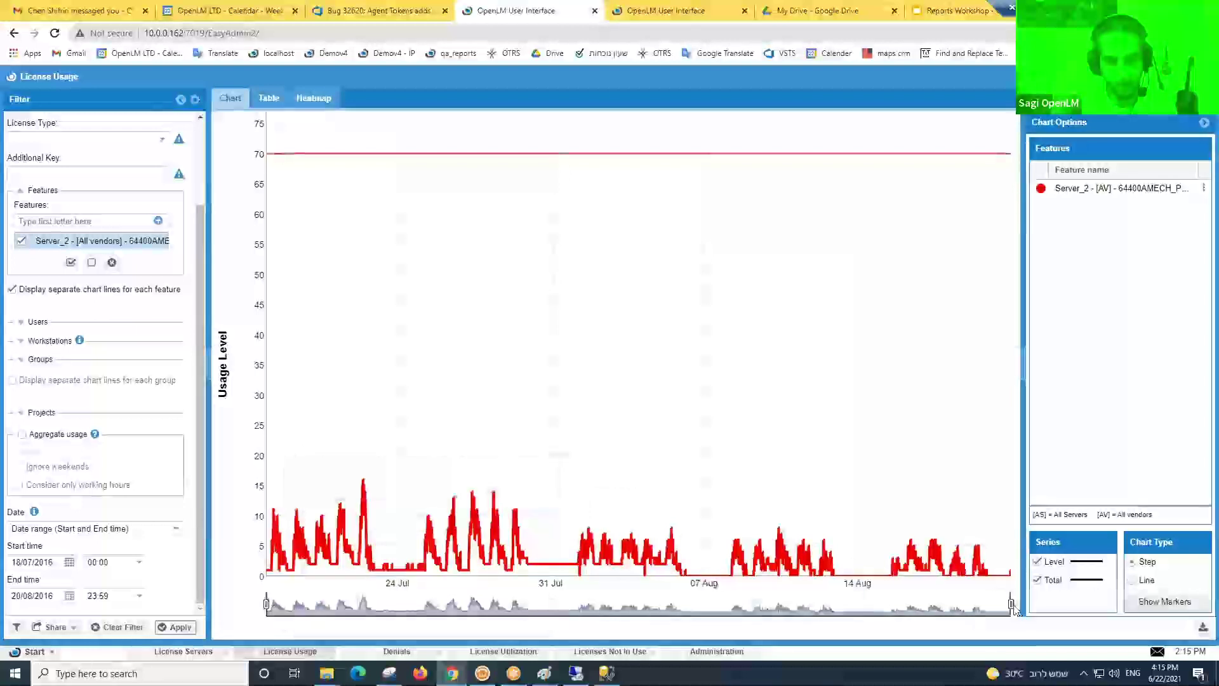
pyautogui.moveTo(1011, 603); pyautogui.dragTo(409, 603)
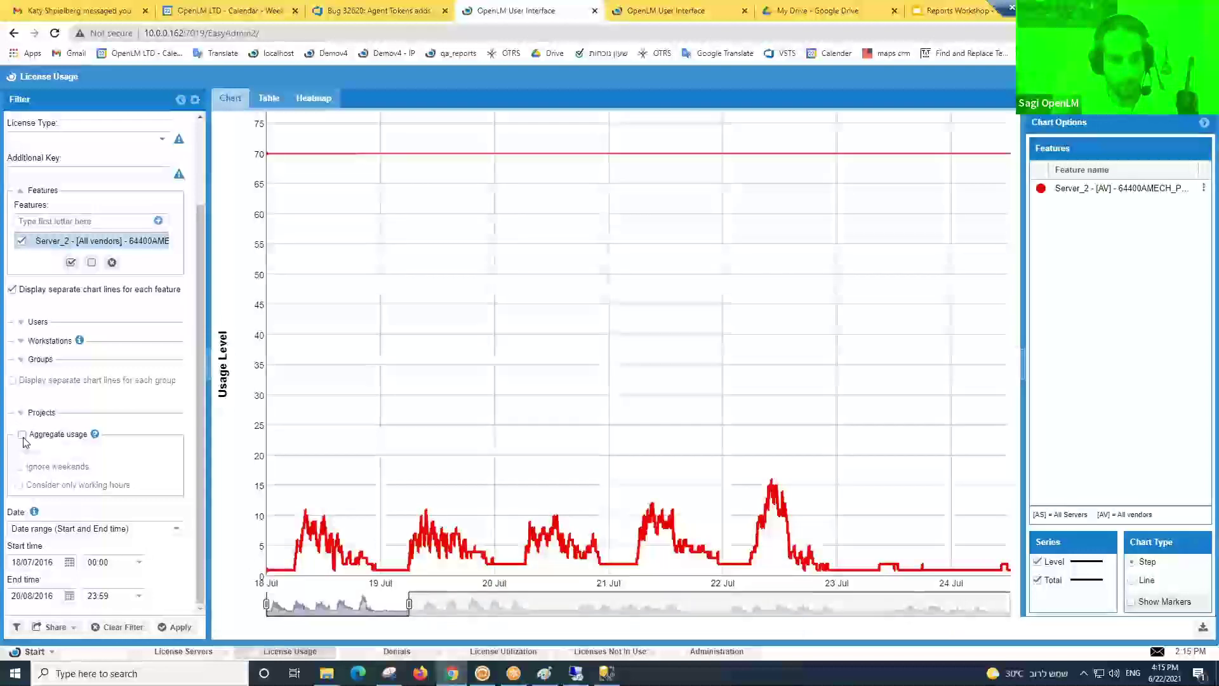
pyautogui.click(179, 627)
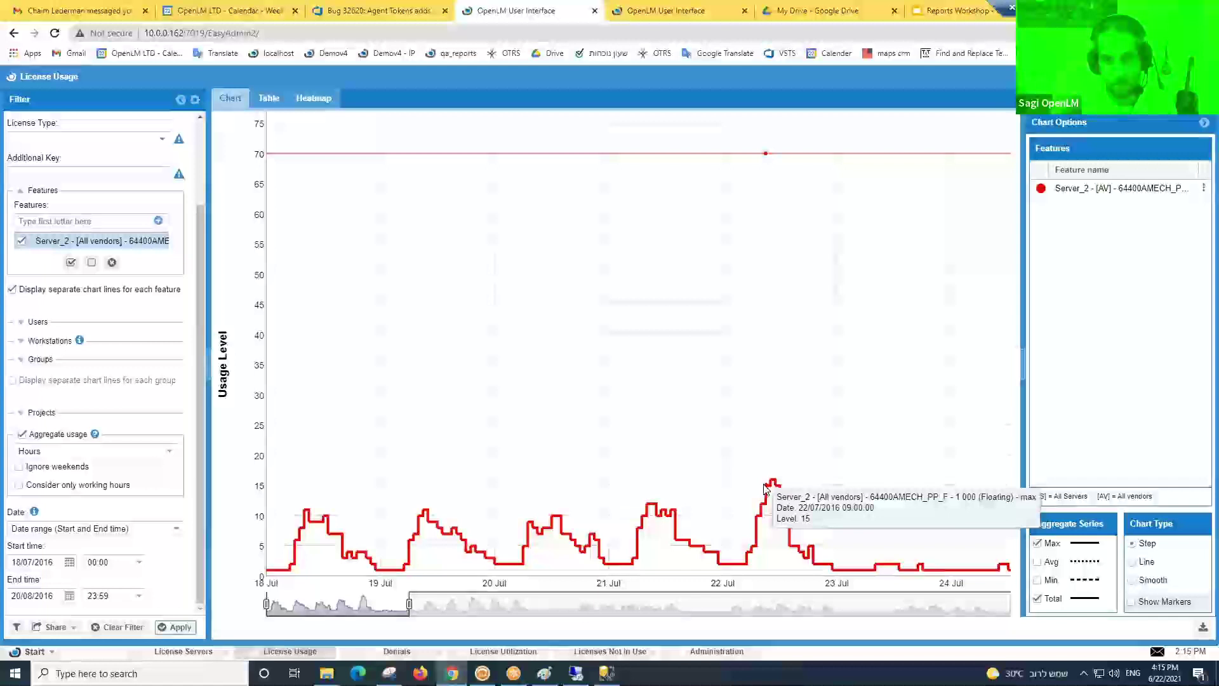
# - Inspect the 15-license point in License Utilization and restore the License Usage chart to its full date range
pyautogui.click(503, 650)
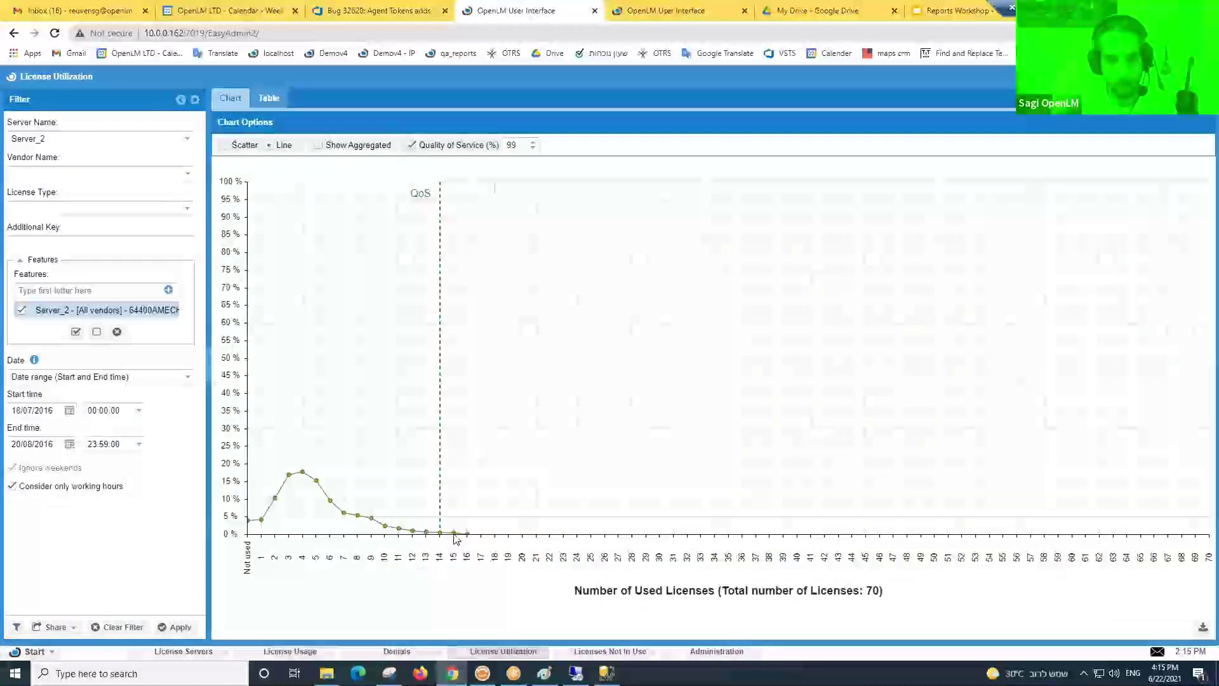
pyautogui.moveTo(456, 539)
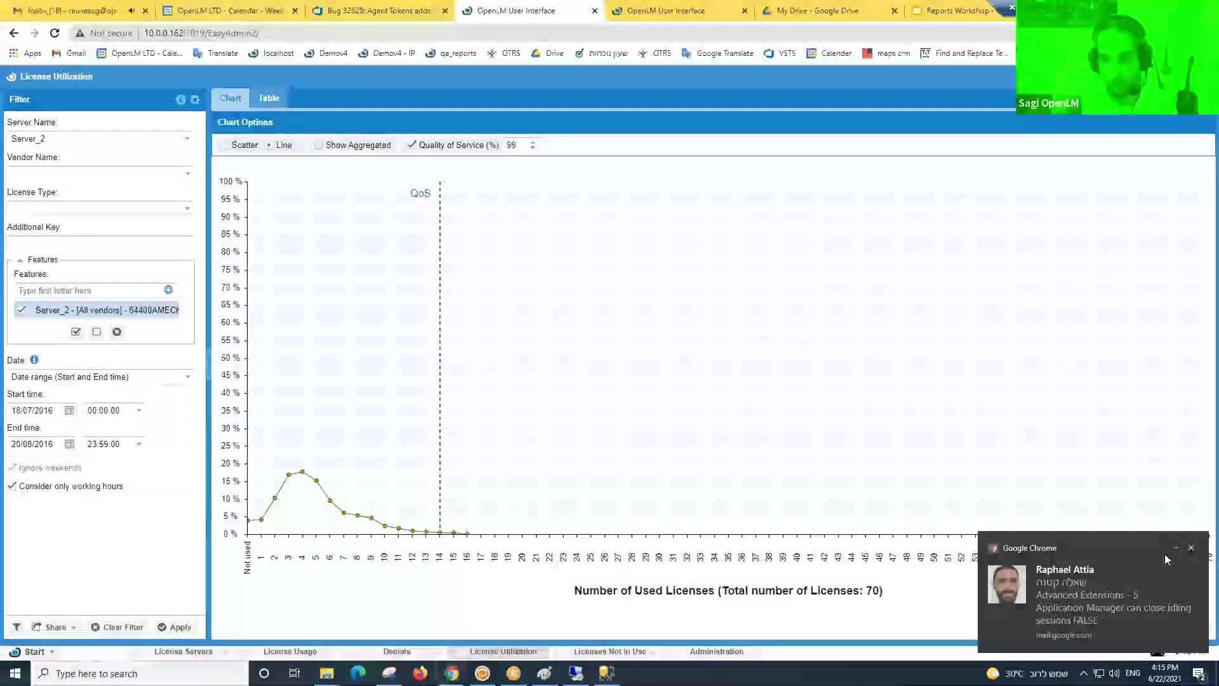
pyautogui.click(1191, 548)
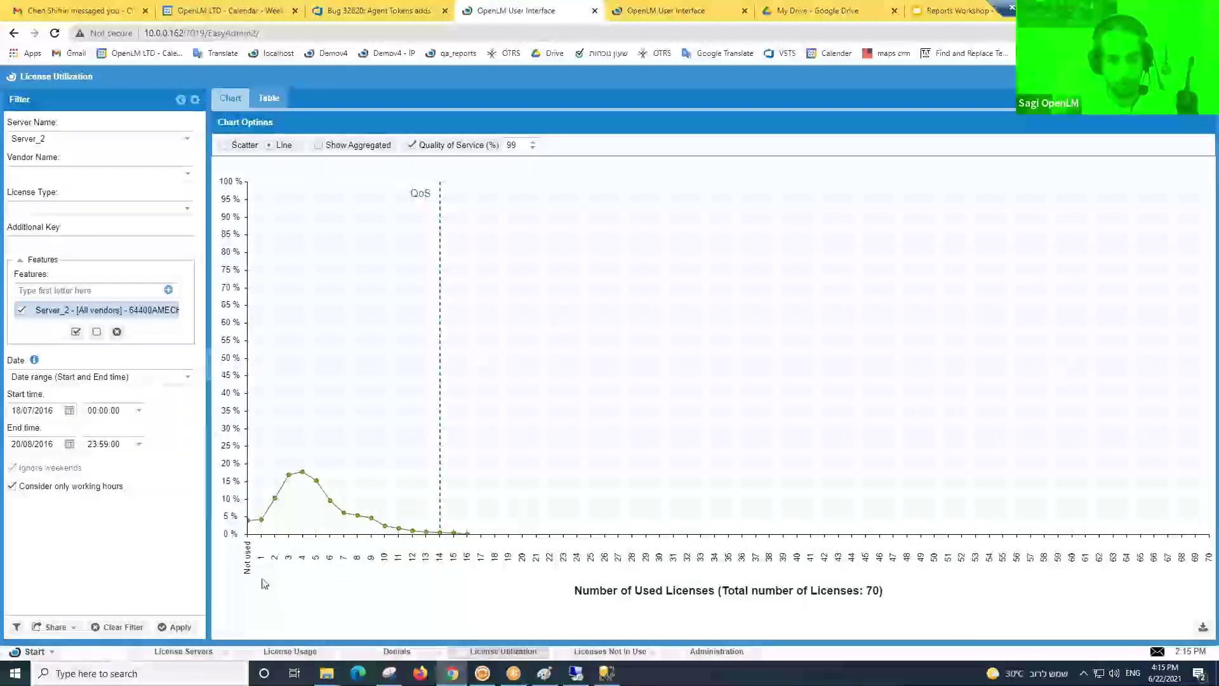
pyautogui.click(279, 651)
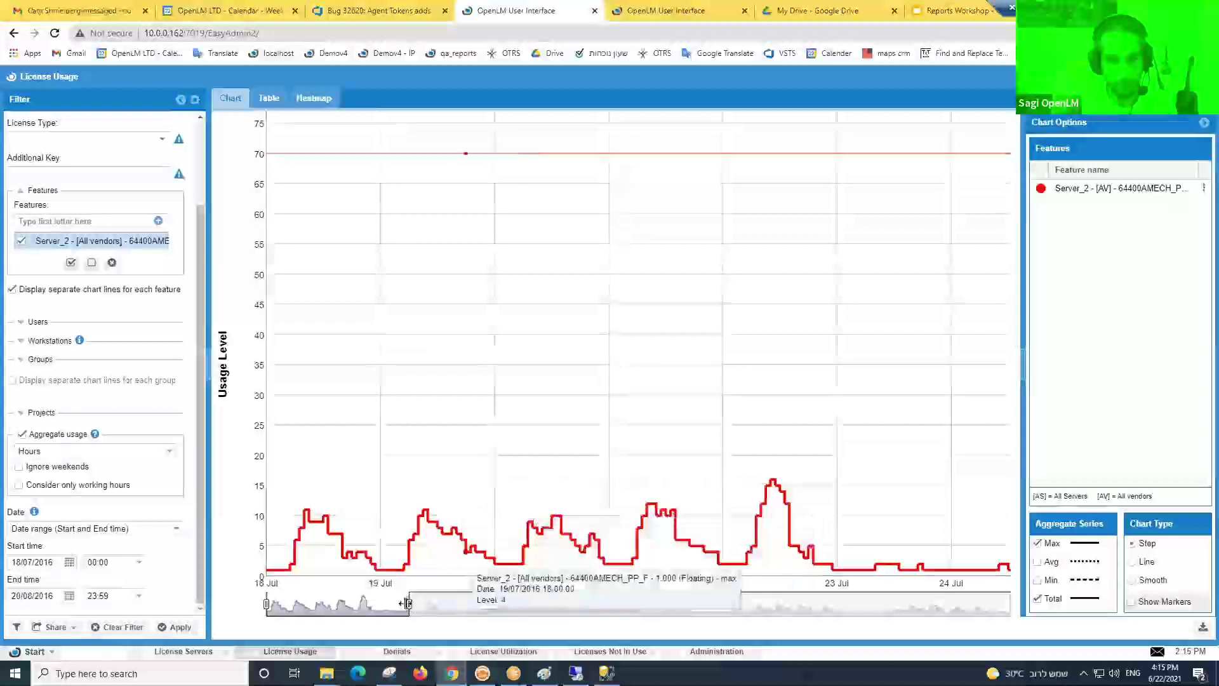
pyautogui.moveTo(410, 601); pyautogui.dragTo(892, 602)
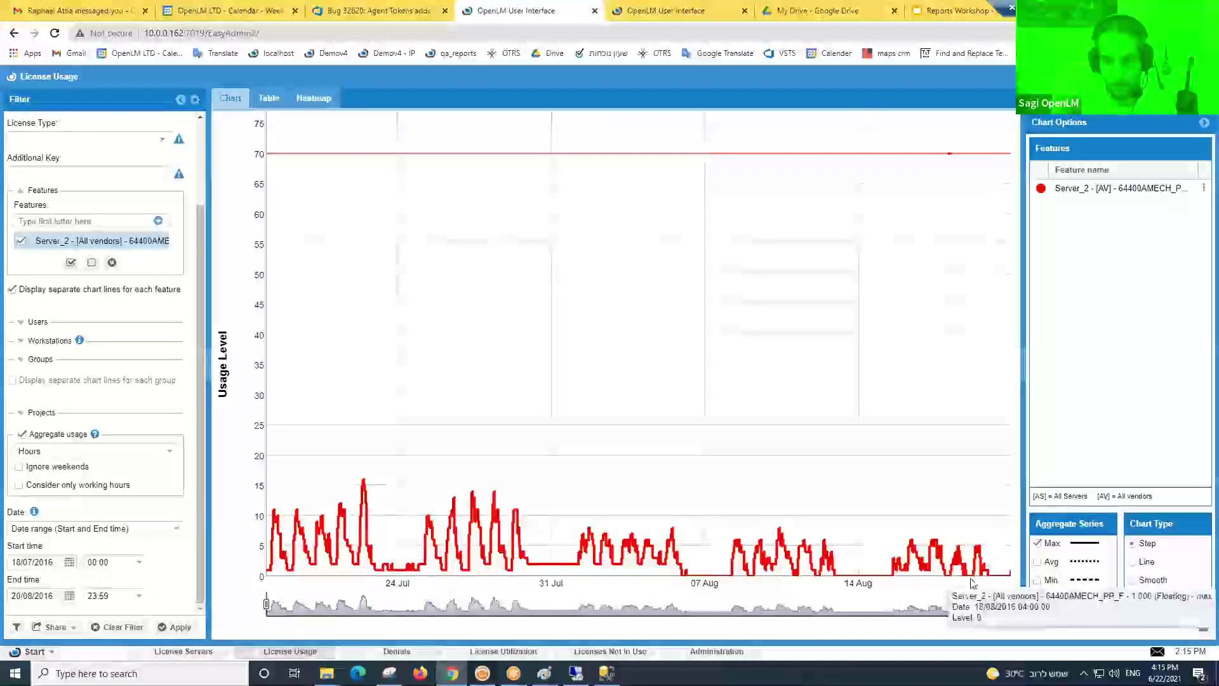
# - Examine the unused and 4-license points in License Utilization and compare them with the License Usage chart
pyautogui.click(503, 651)
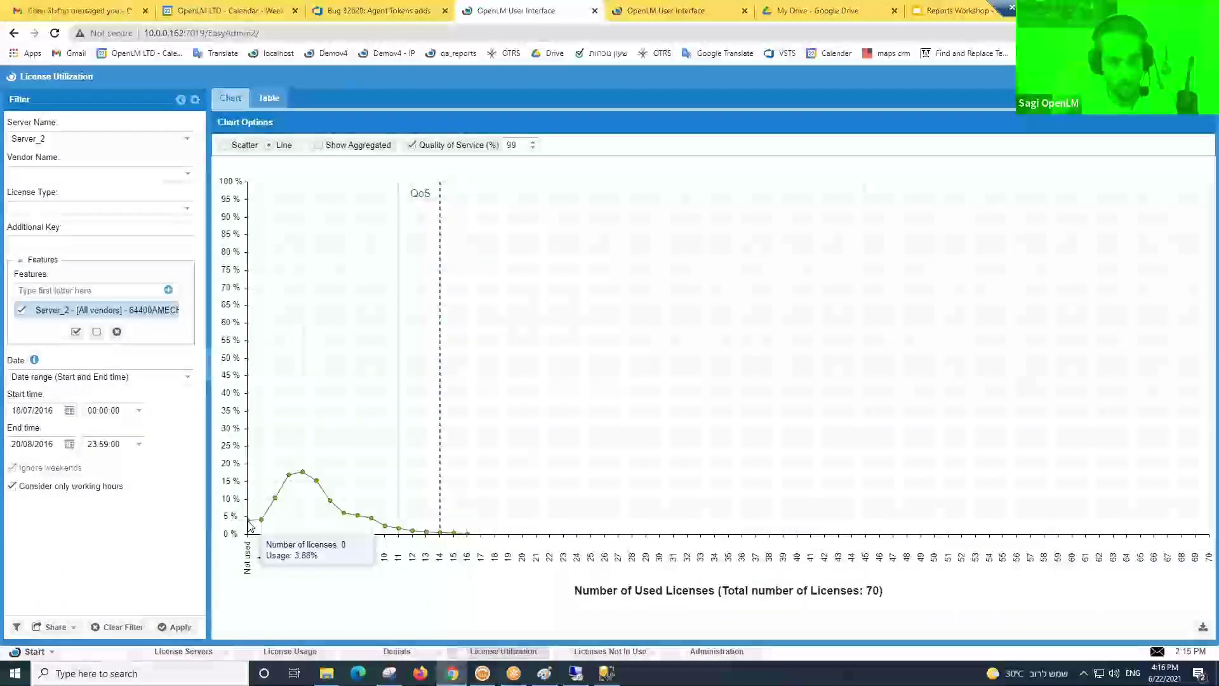
pyautogui.moveTo(251, 525)
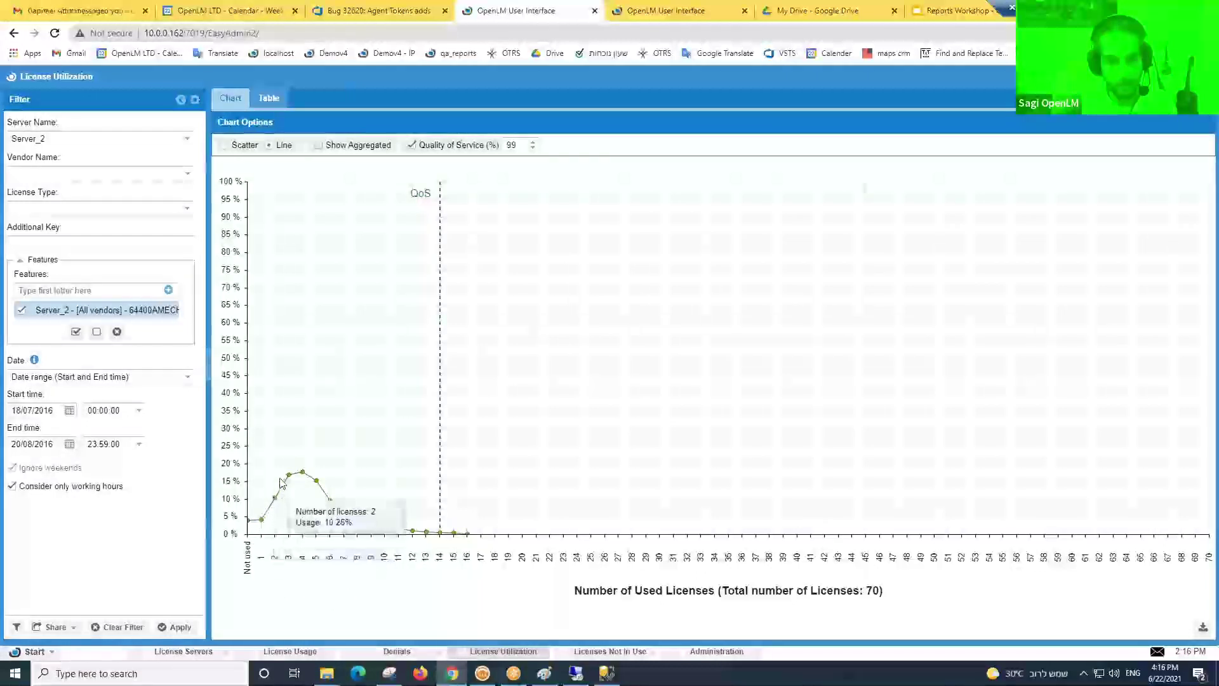
pyautogui.moveTo(307, 478)
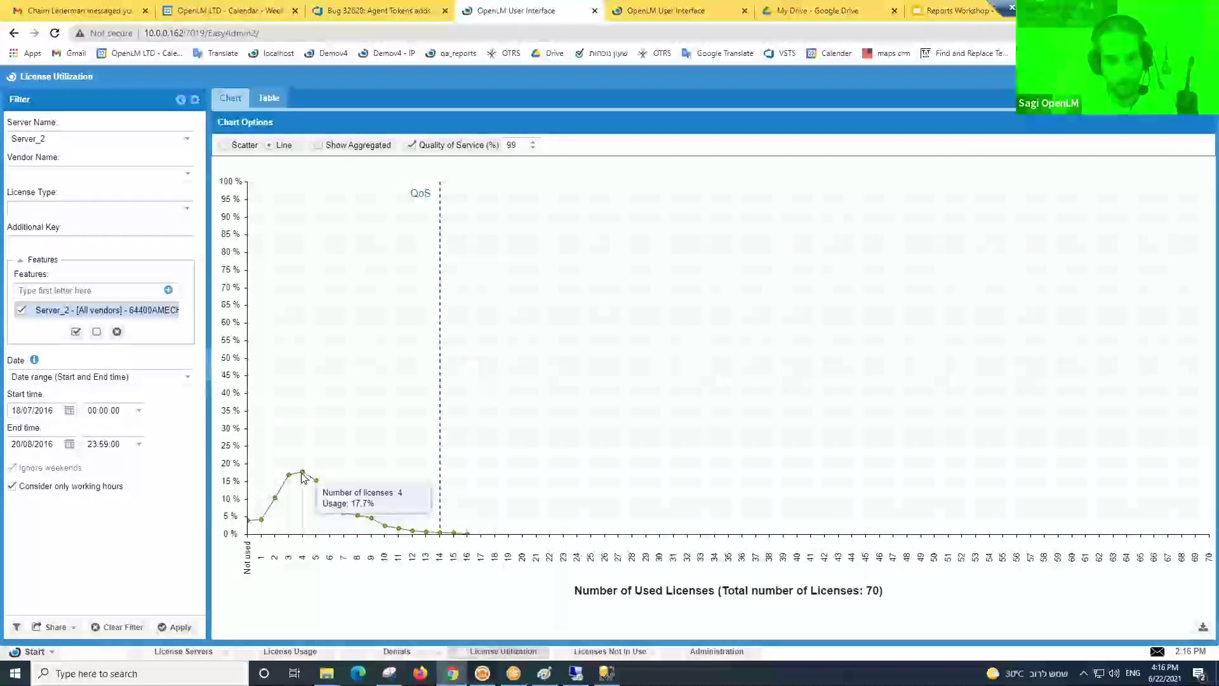
pyautogui.click(273, 652)
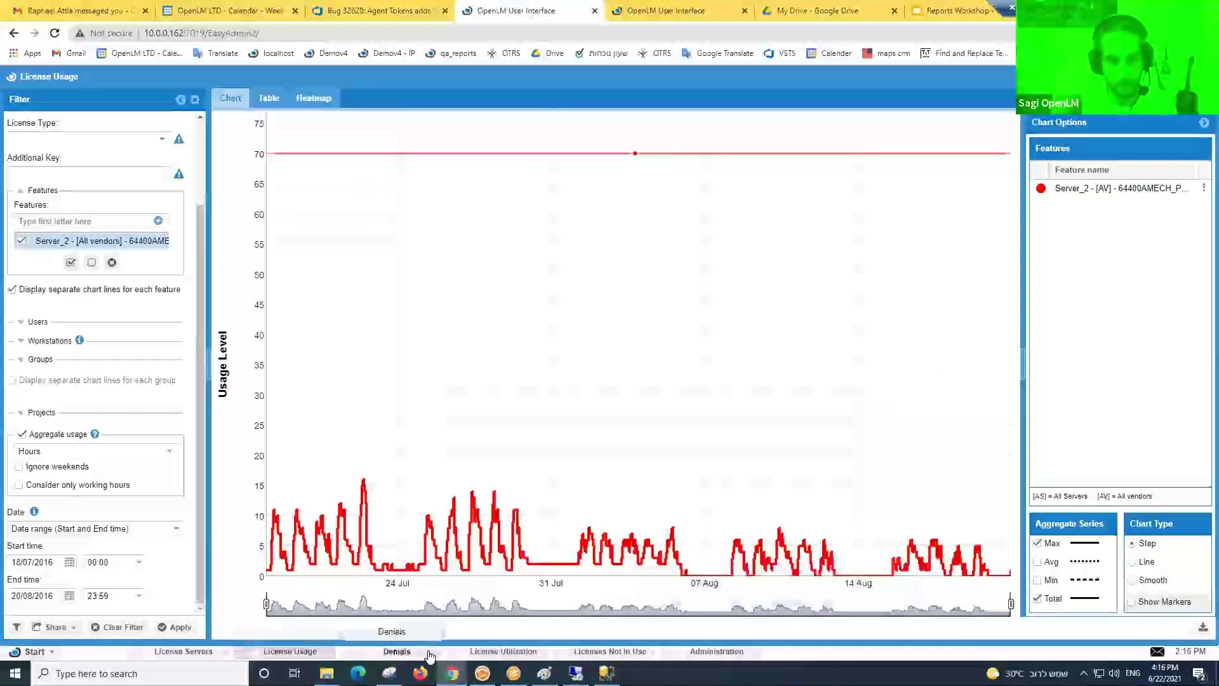
pyautogui.click(503, 651)
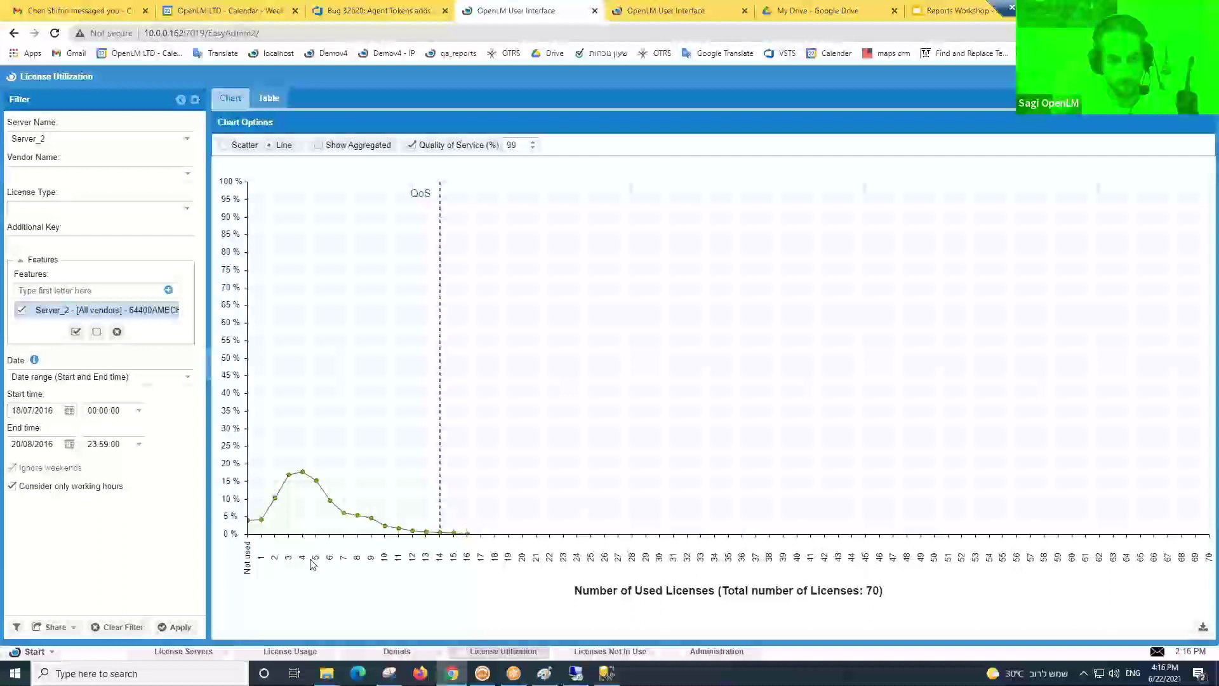
pyautogui.click(271, 651)
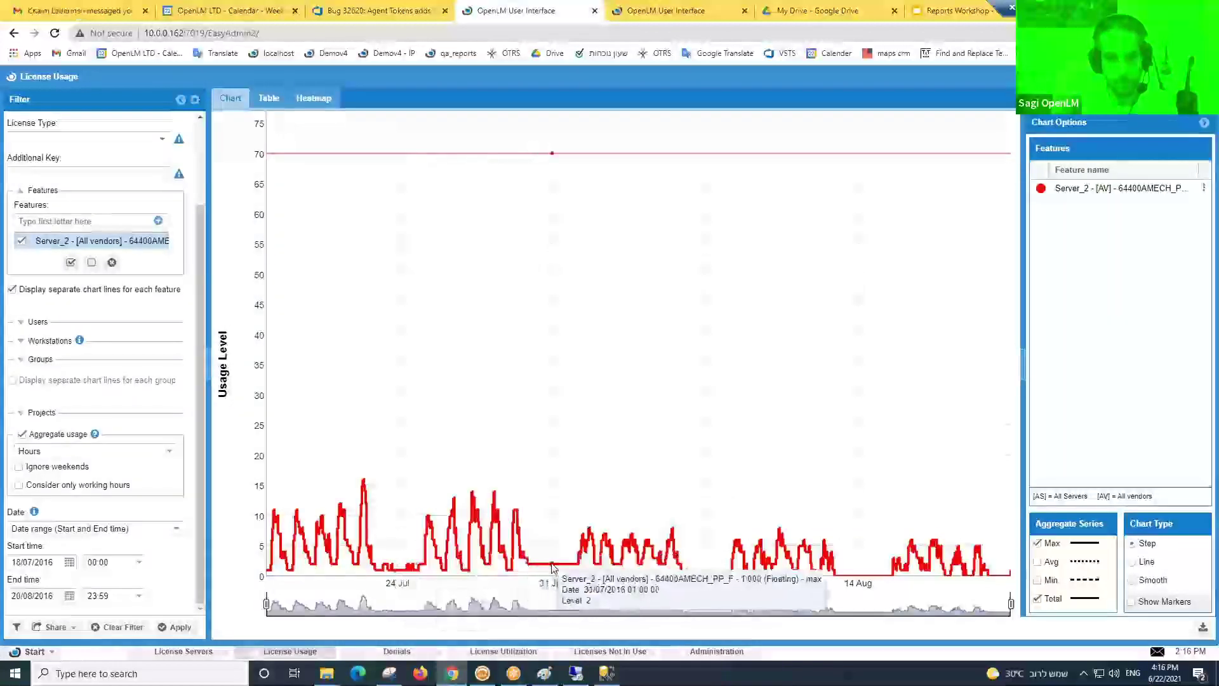
# - Inspect the 1-, 2- and 16-license points in License Utilization, checking the low usage levels against License Usage
pyautogui.click(397, 652)
pyautogui.click(483, 653)
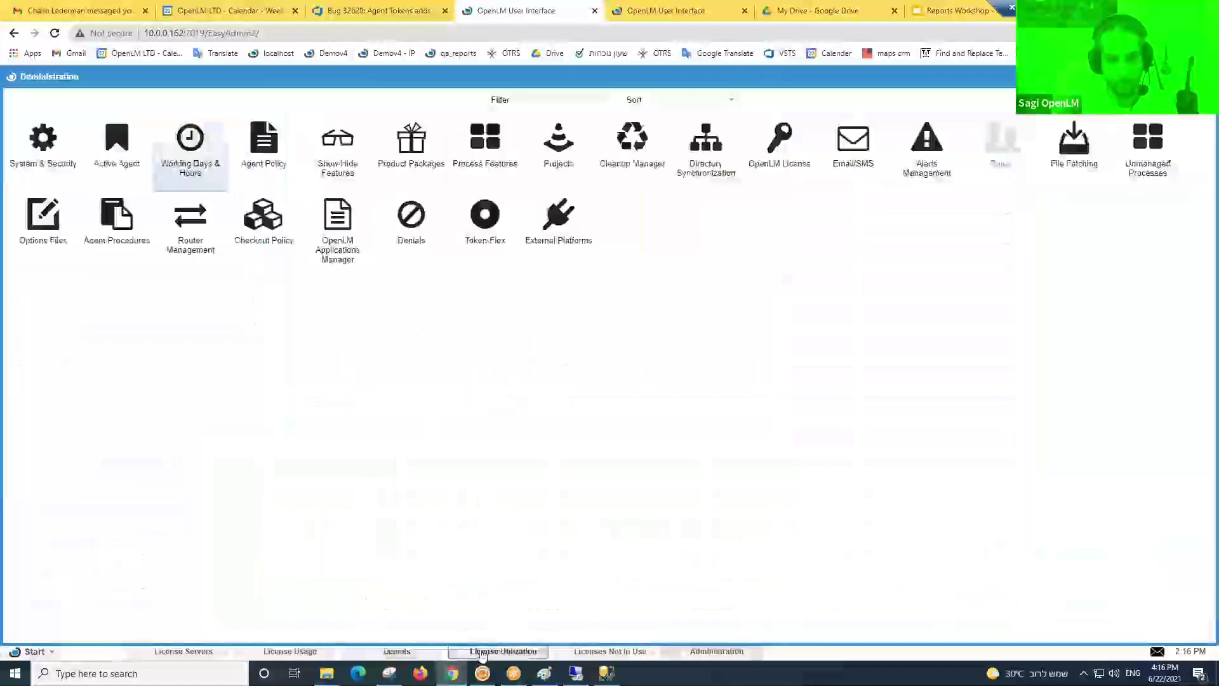
pyautogui.moveTo(276, 503)
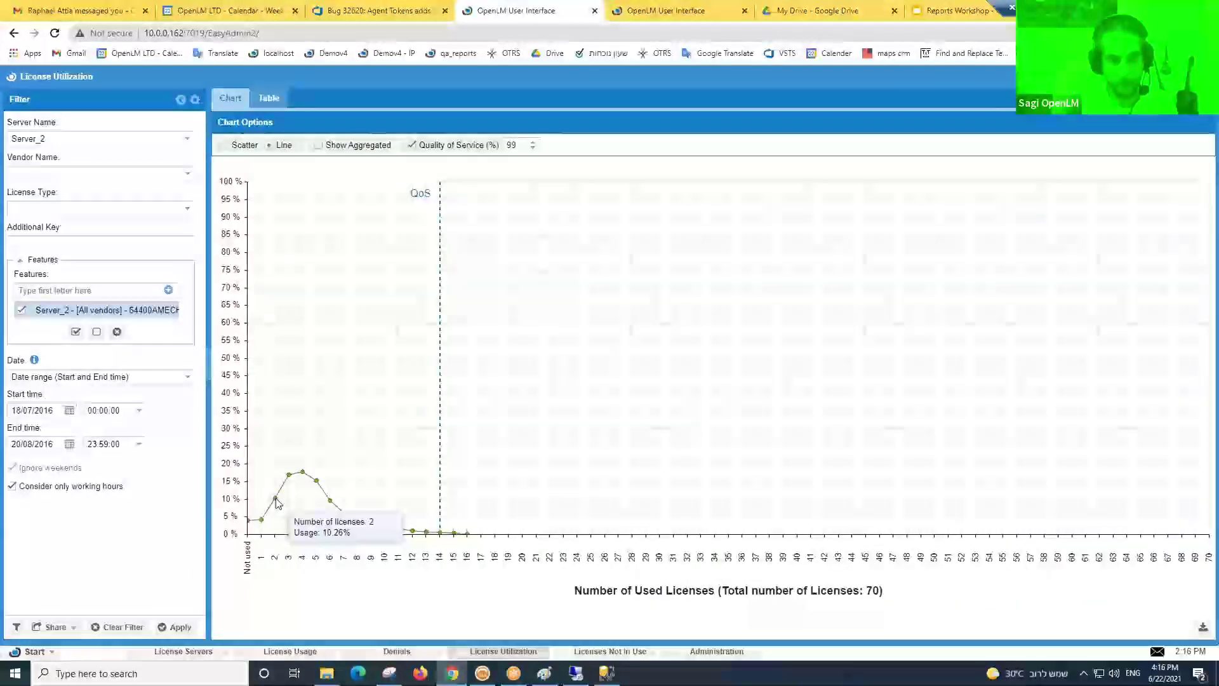
pyautogui.click(290, 652)
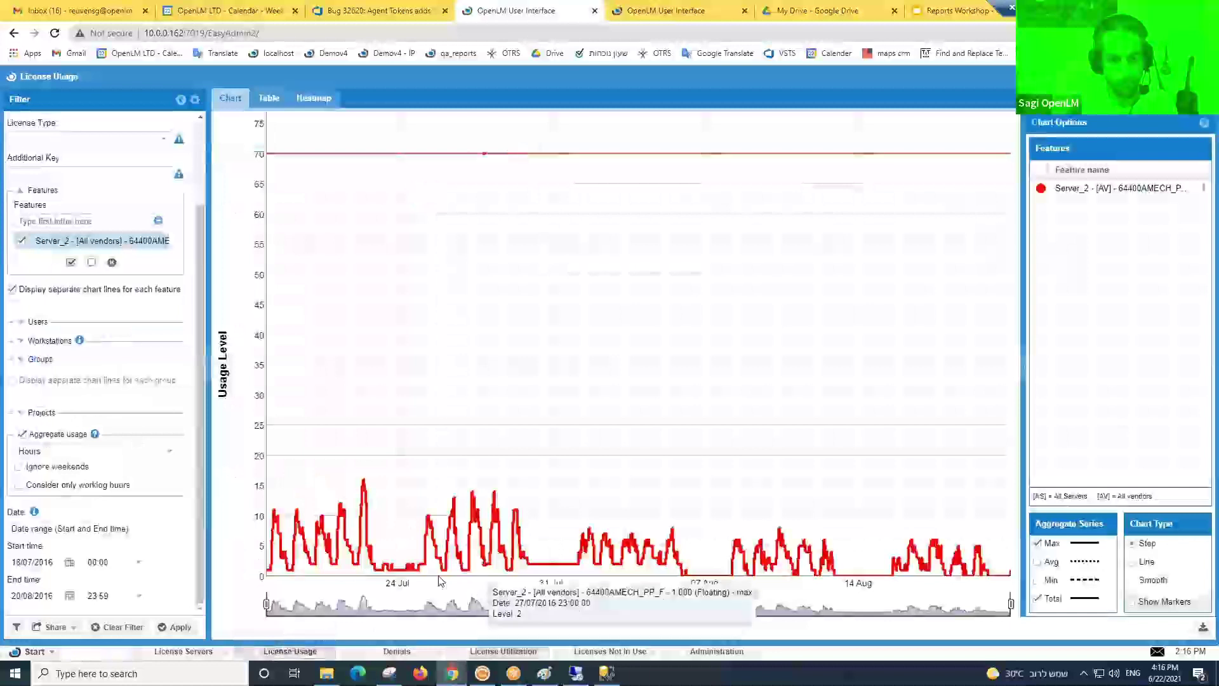
pyautogui.click(494, 651)
pyautogui.moveTo(264, 522)
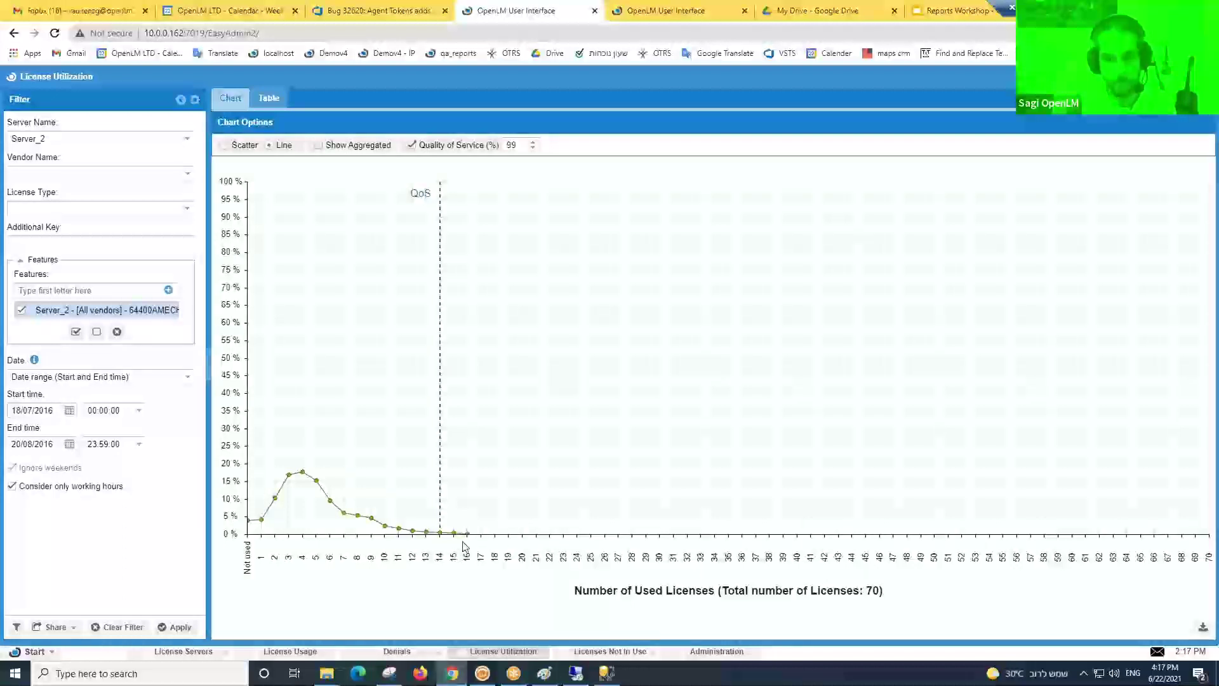
pyautogui.moveTo(468, 536)
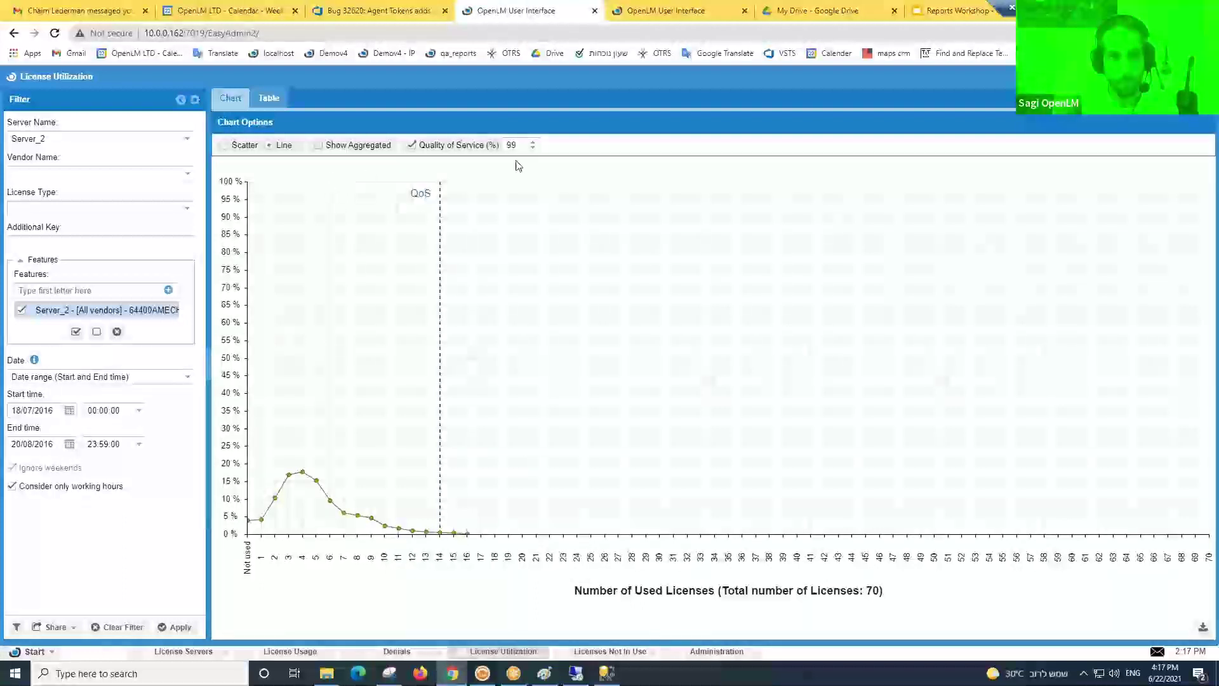
# - Set the Quality of Service to 95% and apply the stored filter for 01/03/2017 to 01/04/2017, showing the aggregated curve
pyautogui.moveTo(522, 144); pyautogui.dragTo(505, 145)
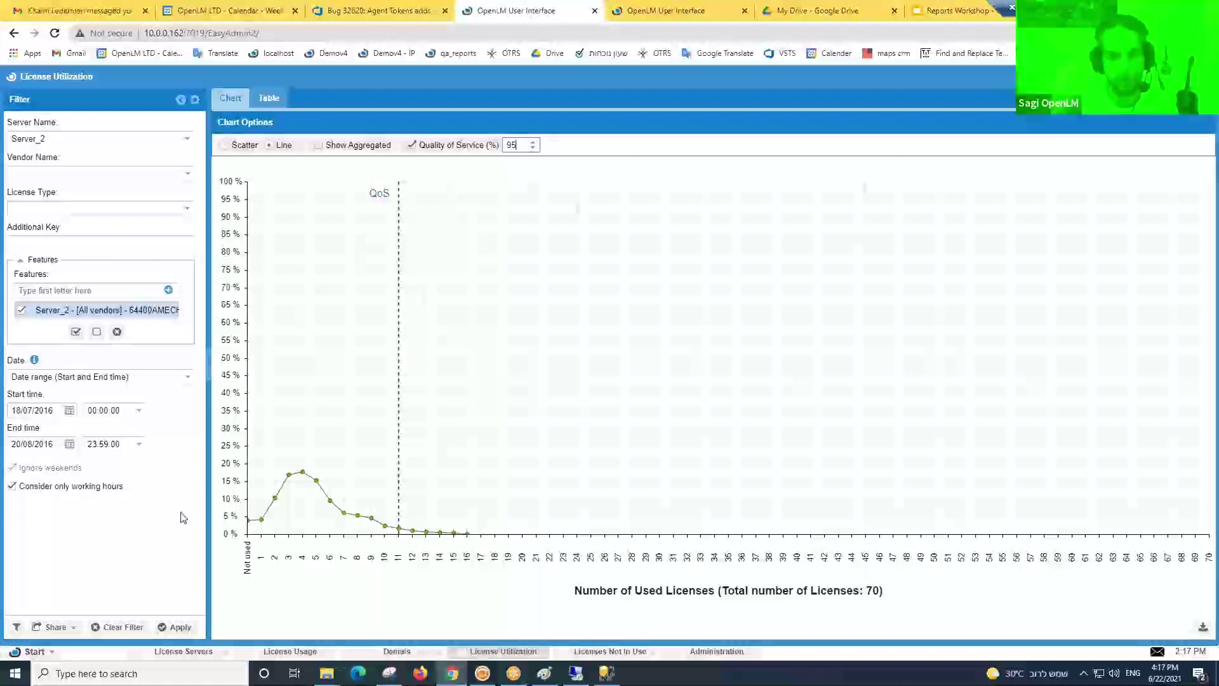
pyautogui.click(17, 629)
pyautogui.click(713, 369)
pyautogui.click(694, 473)
pyautogui.click(178, 629)
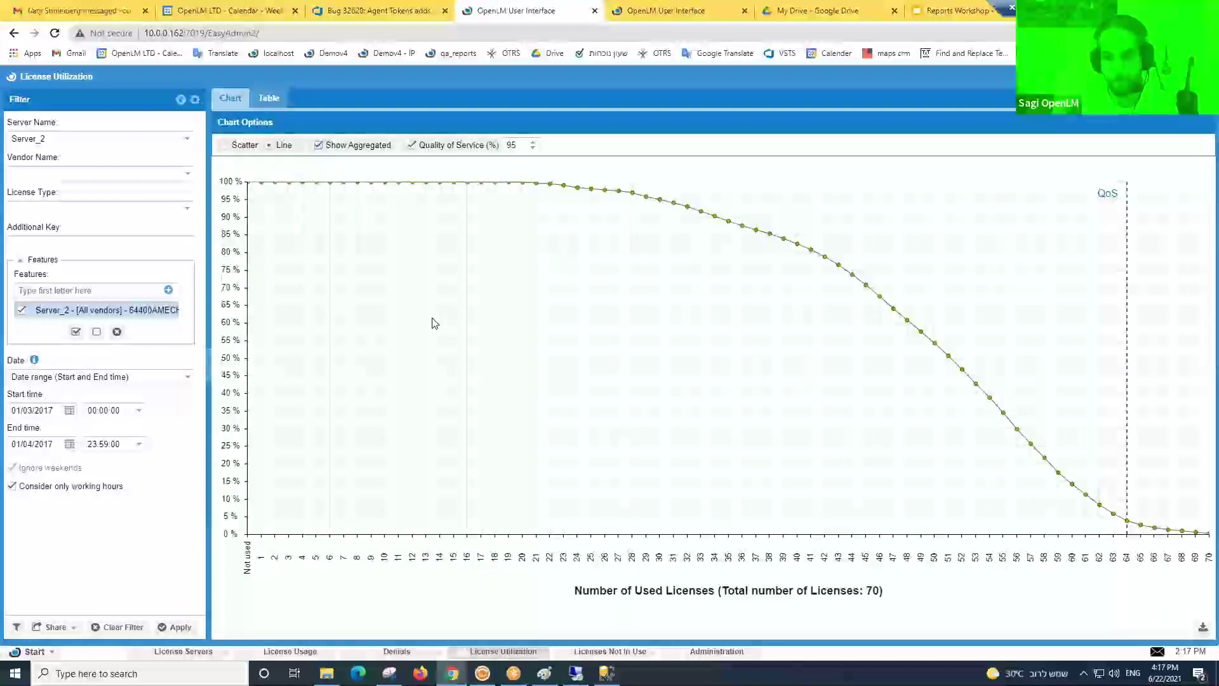
pyautogui.moveTo(910, 319)
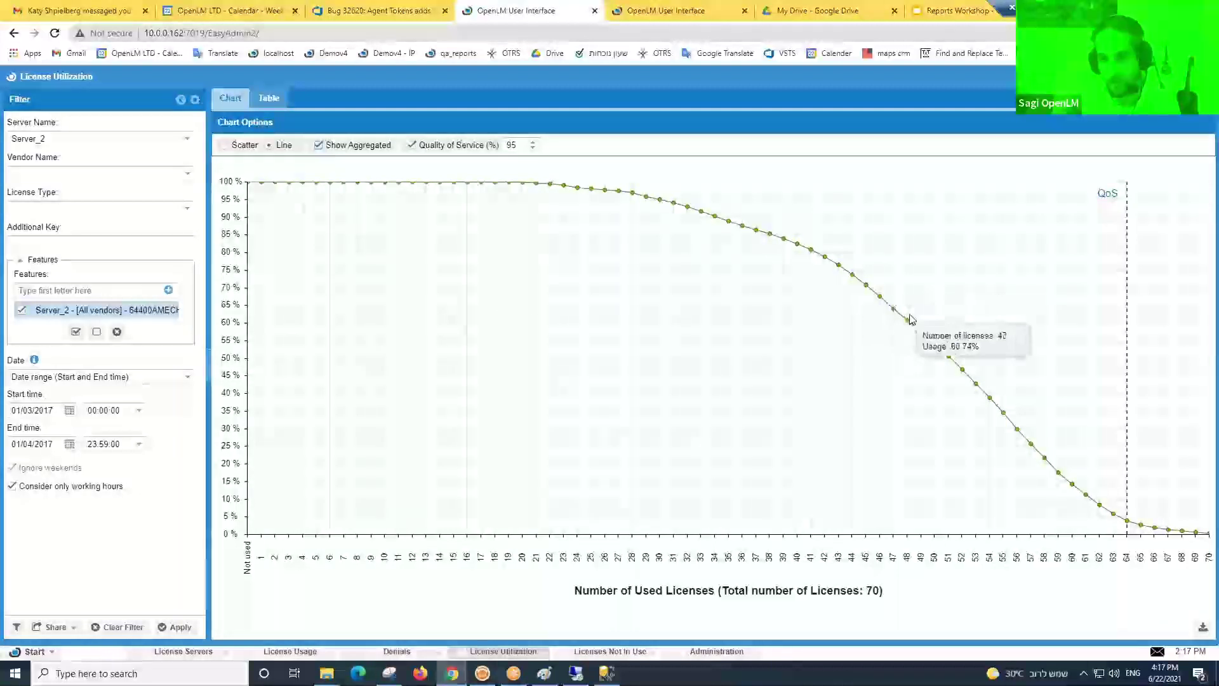
# - Apply the stored filter Workshop Demo in License Usage, charting 01/03/2017 to 01/04/2017
pyautogui.click(285, 650)
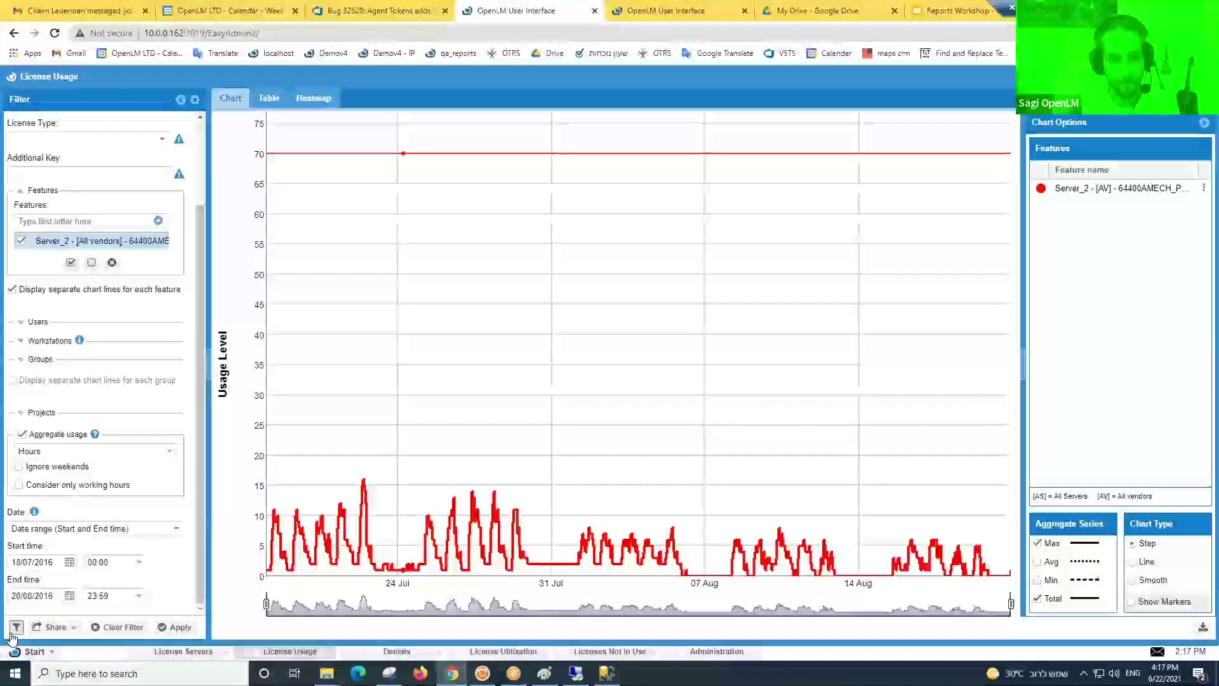
pyautogui.click(13, 632)
pyautogui.click(712, 369)
pyautogui.scroll(-2, 674, 517)
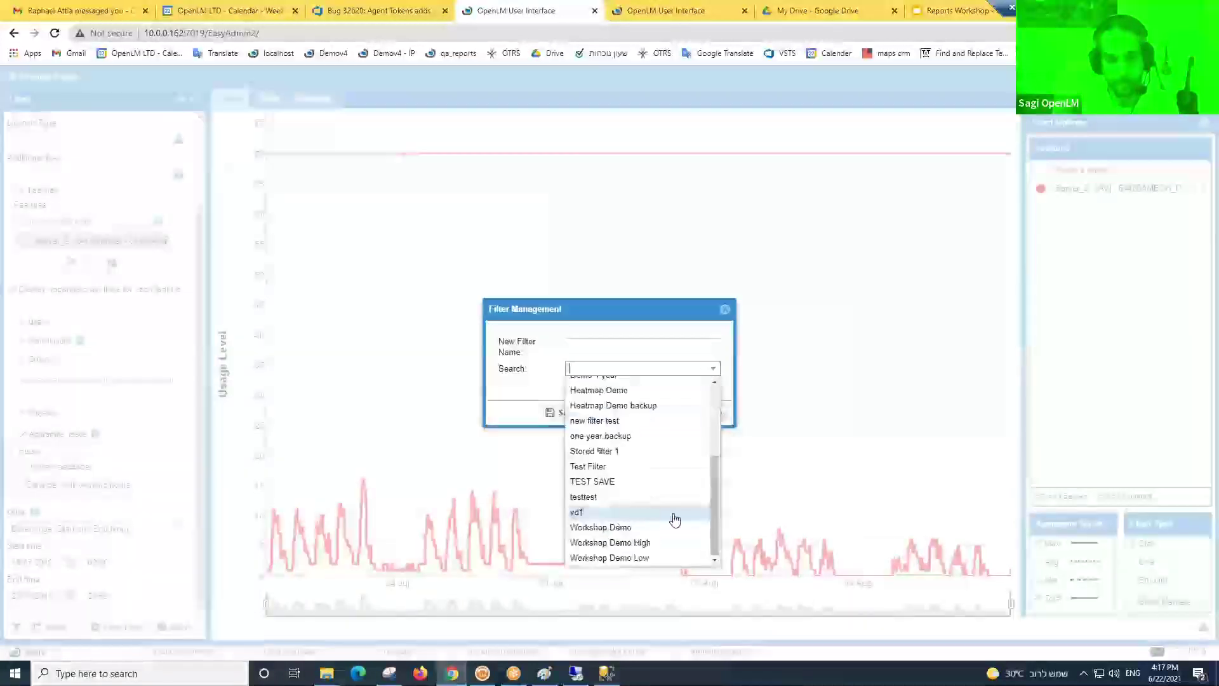
pyautogui.click(628, 528)
pyautogui.click(609, 413)
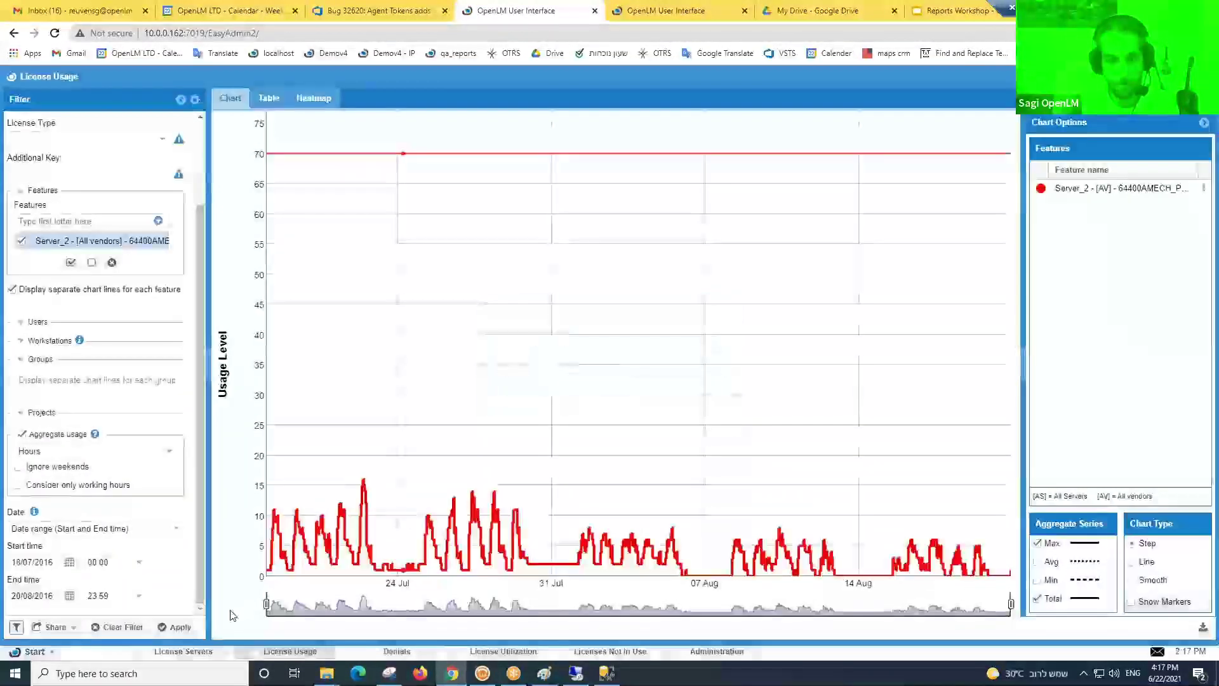
pyautogui.click(181, 627)
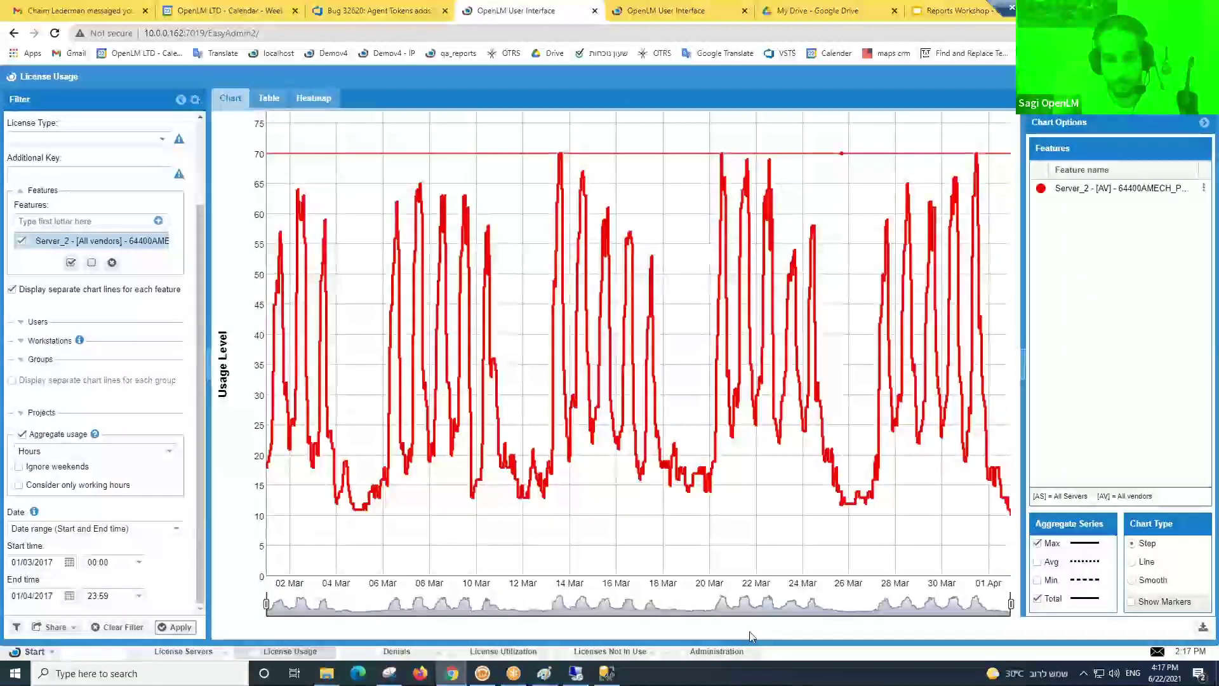
# - Turn off aggregation in License Utilization and compare its 70- and 50-license points with the peaks in License Usage
pyautogui.click(499, 650)
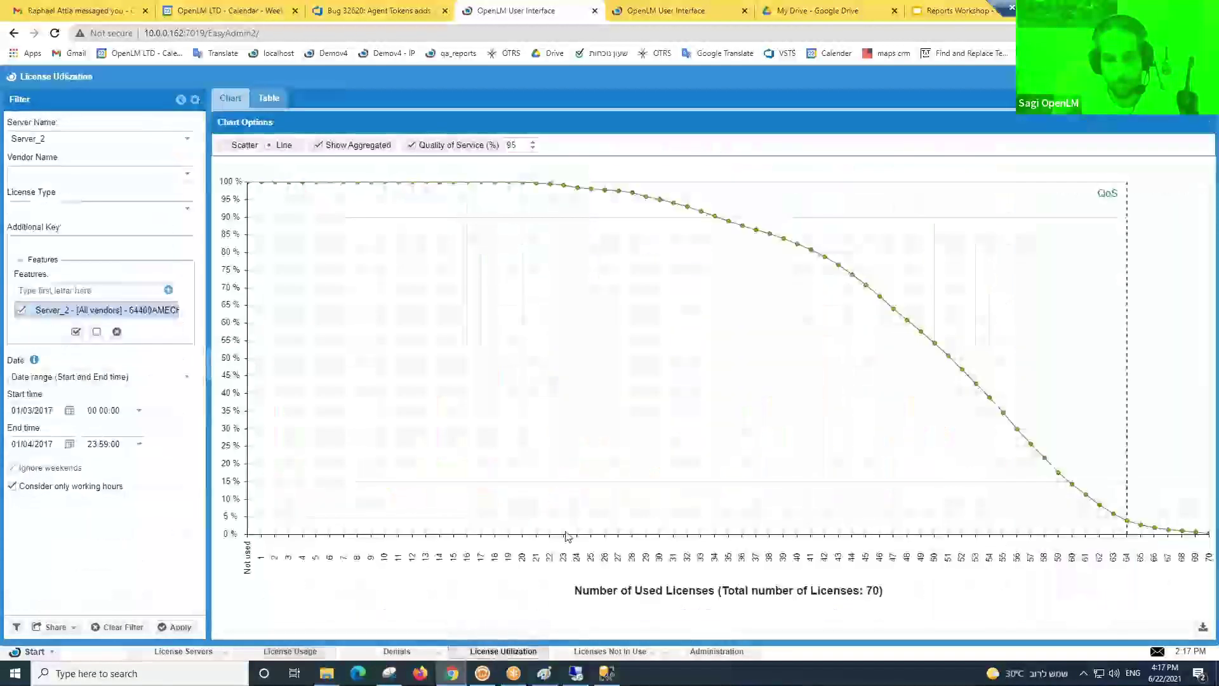
pyautogui.click(317, 146)
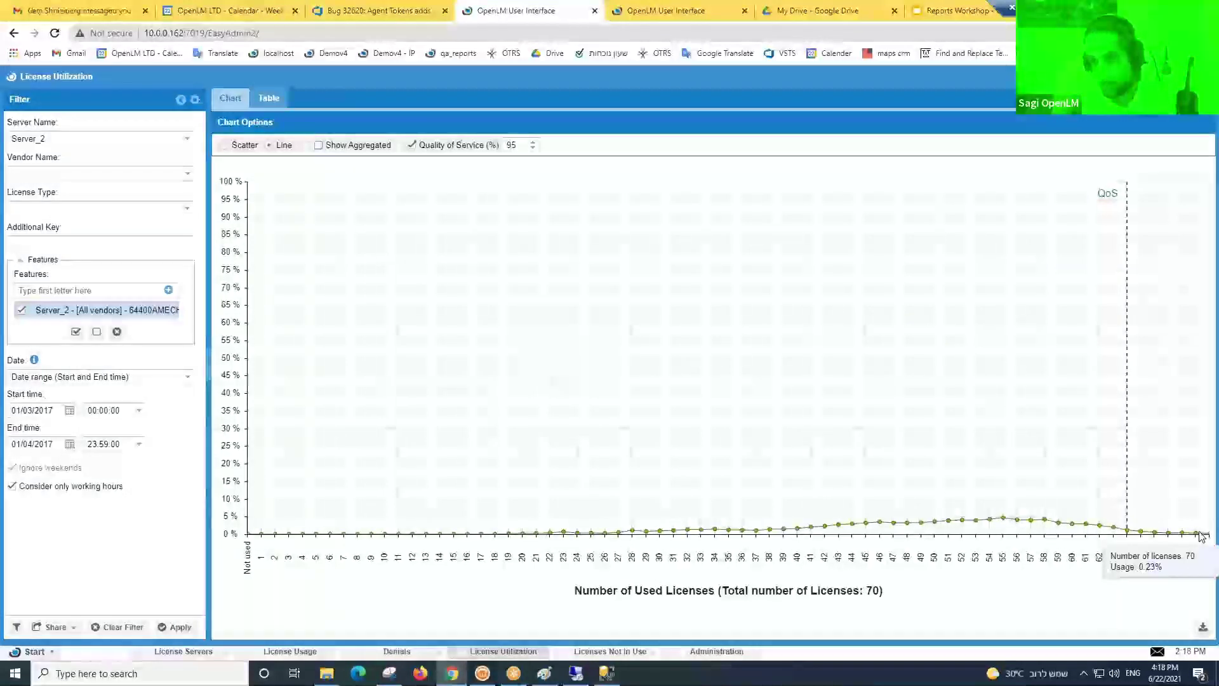
pyautogui.click(290, 650)
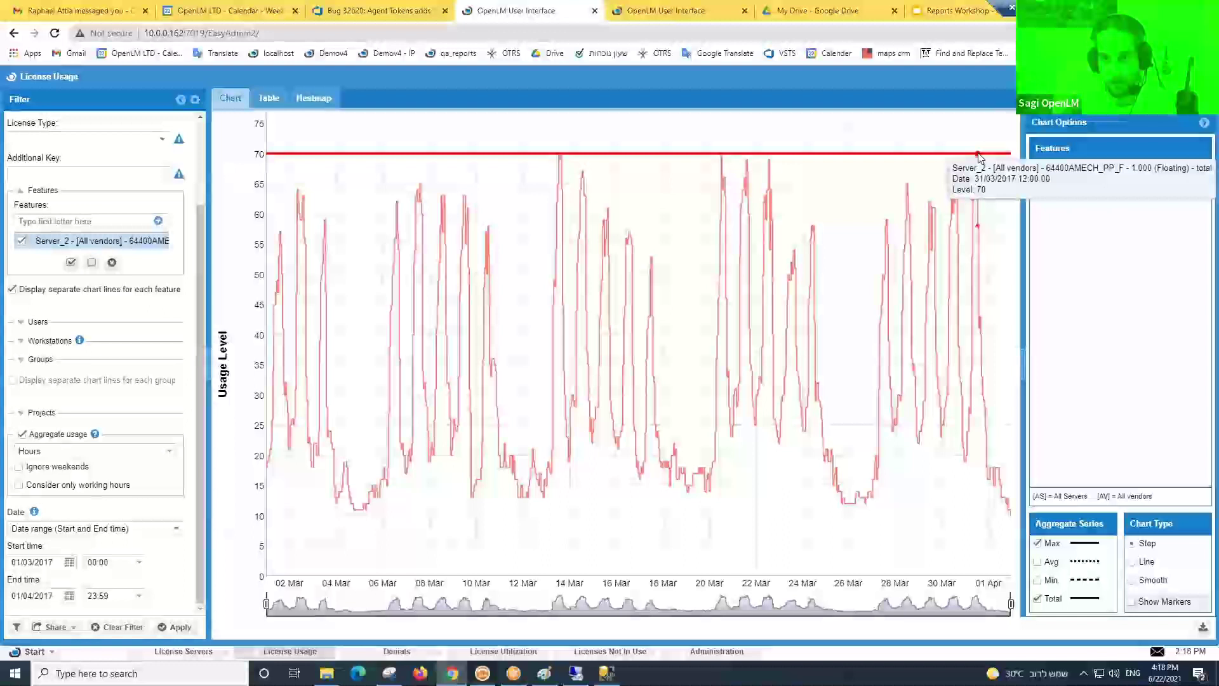
pyautogui.click(503, 650)
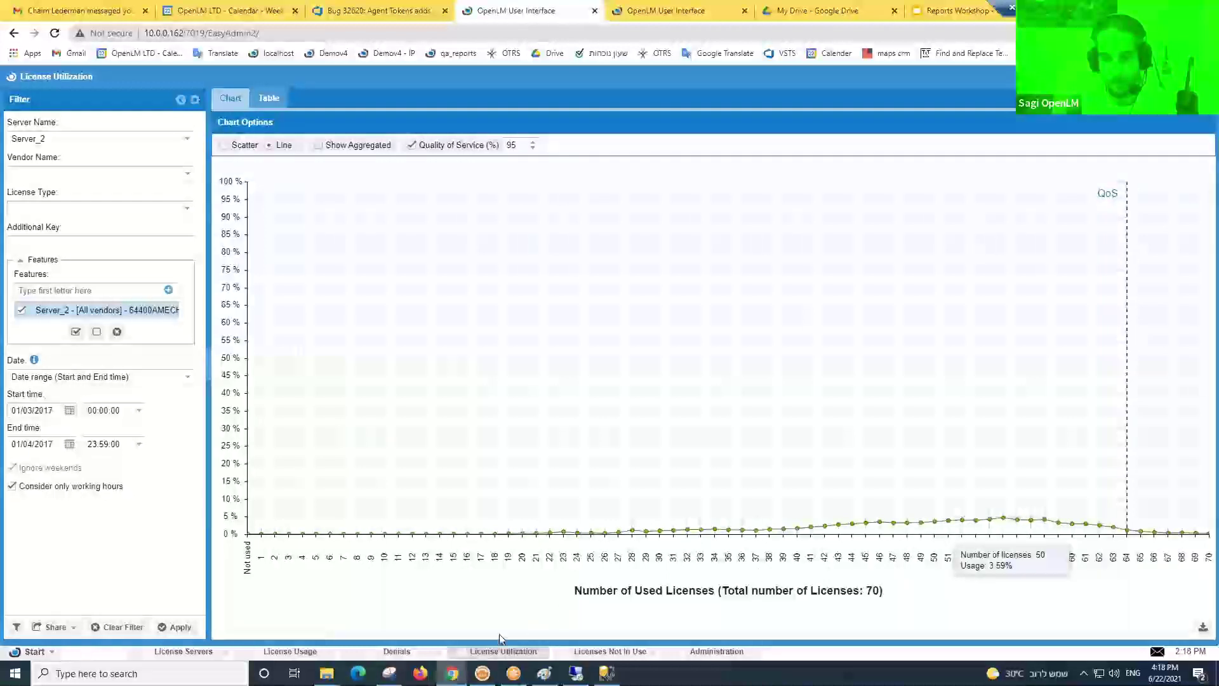
pyautogui.click(314, 654)
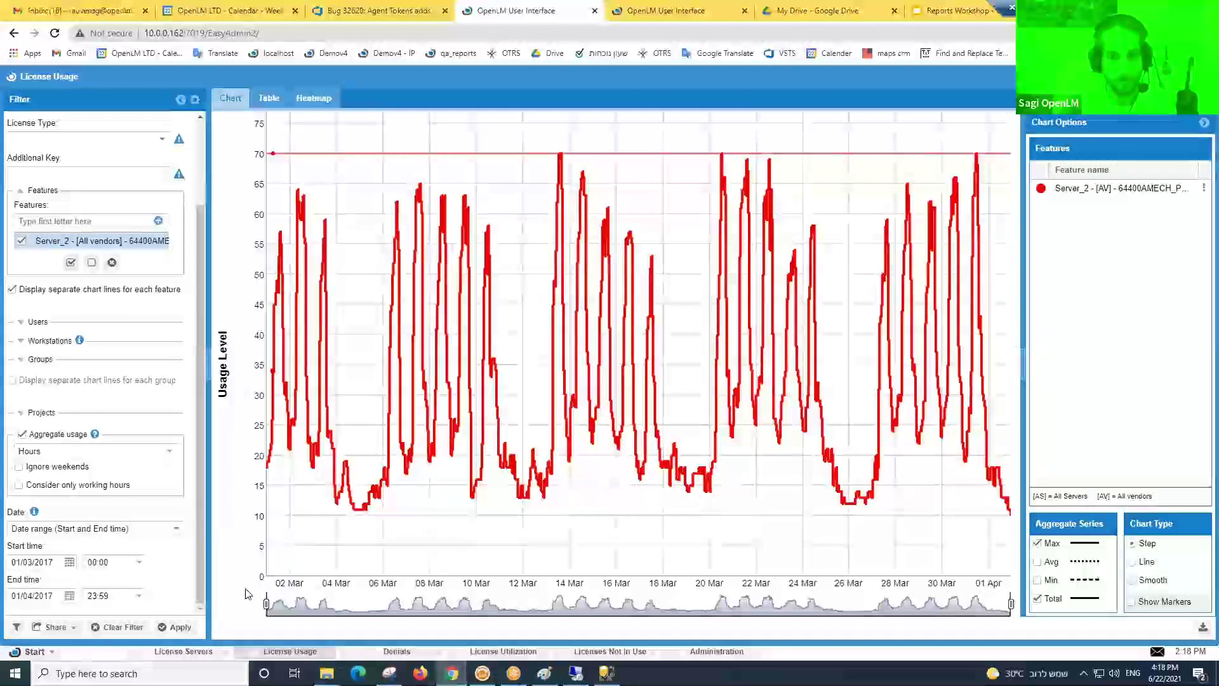
# - Examine the 95% Quality of Service setting in License Utilization and the 64-license point at its QoS line
pyautogui.click(502, 651)
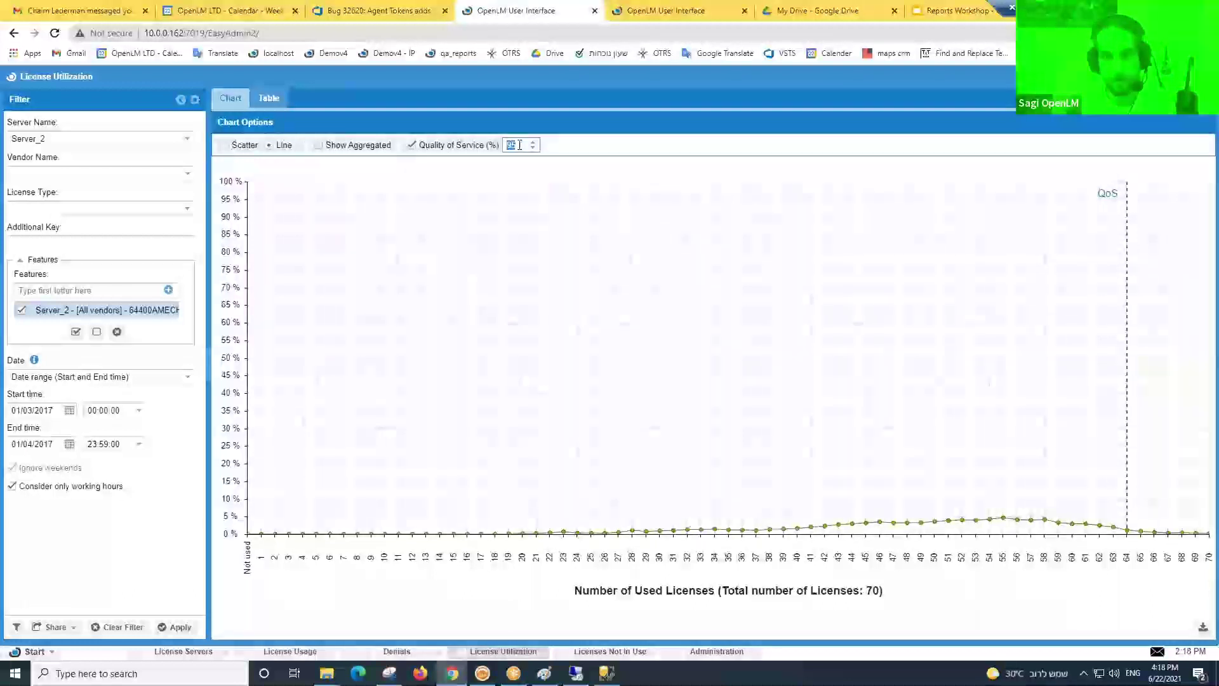
pyautogui.moveTo(1122, 541)
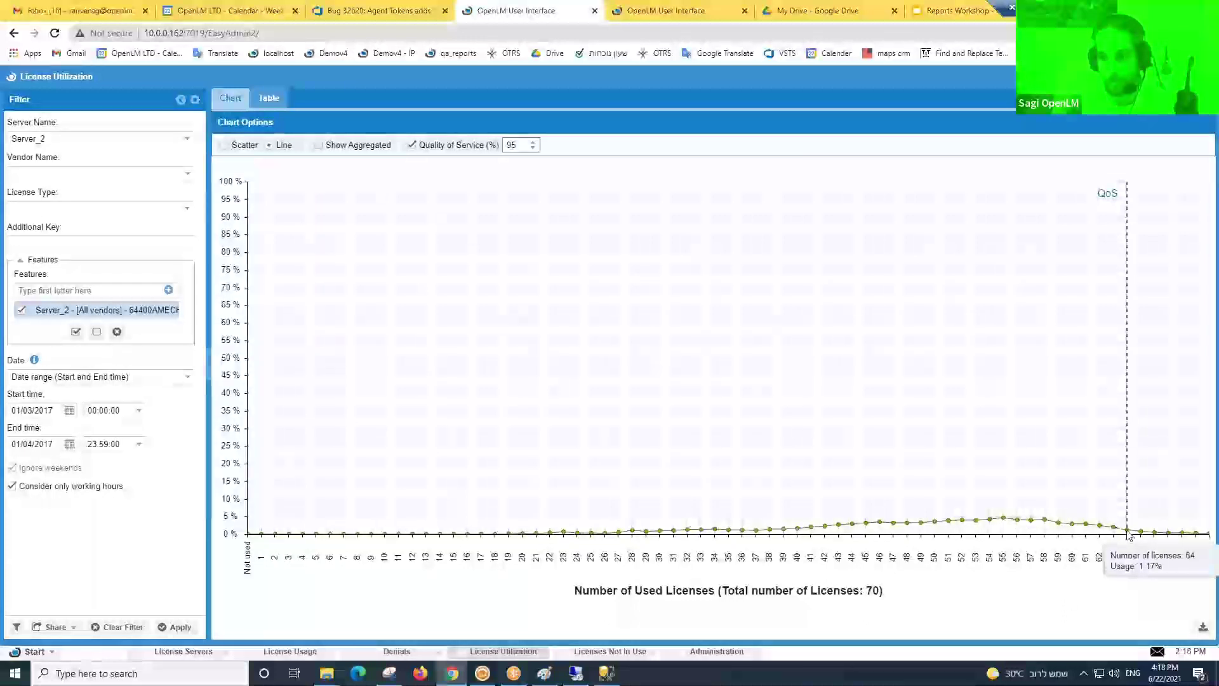
pyautogui.click(1050, 608)
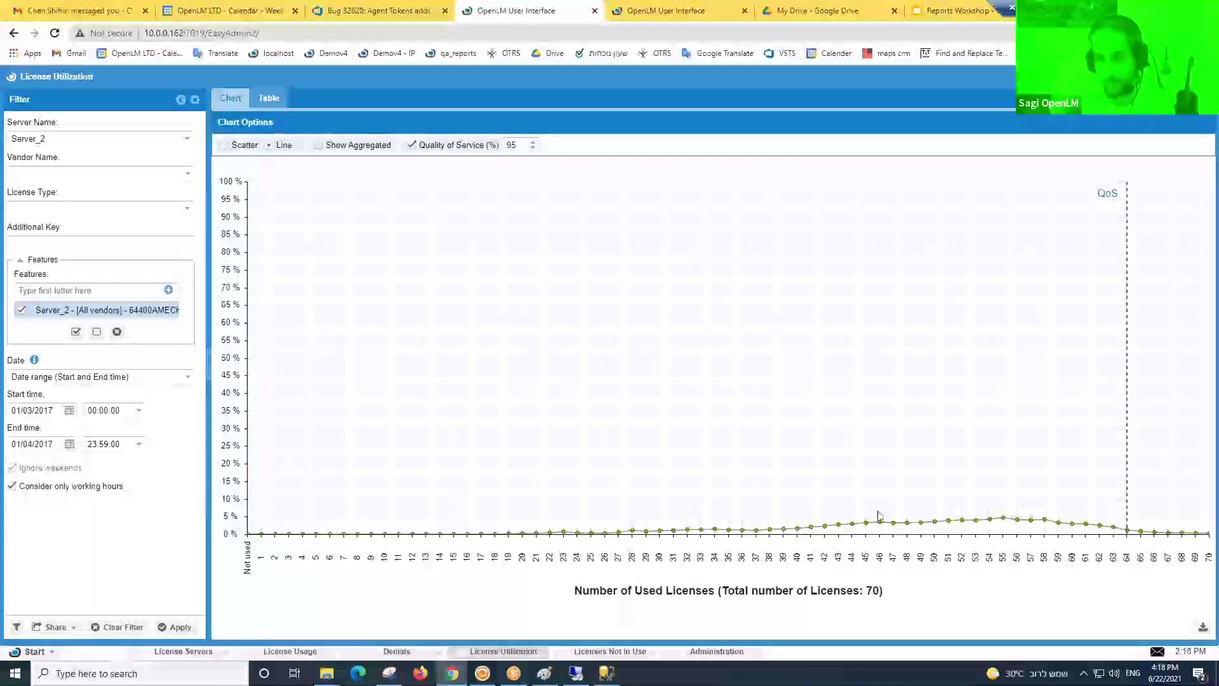
pyautogui.moveTo(517, 147); pyautogui.dragTo(508, 145)
pyautogui.click(522, 150)
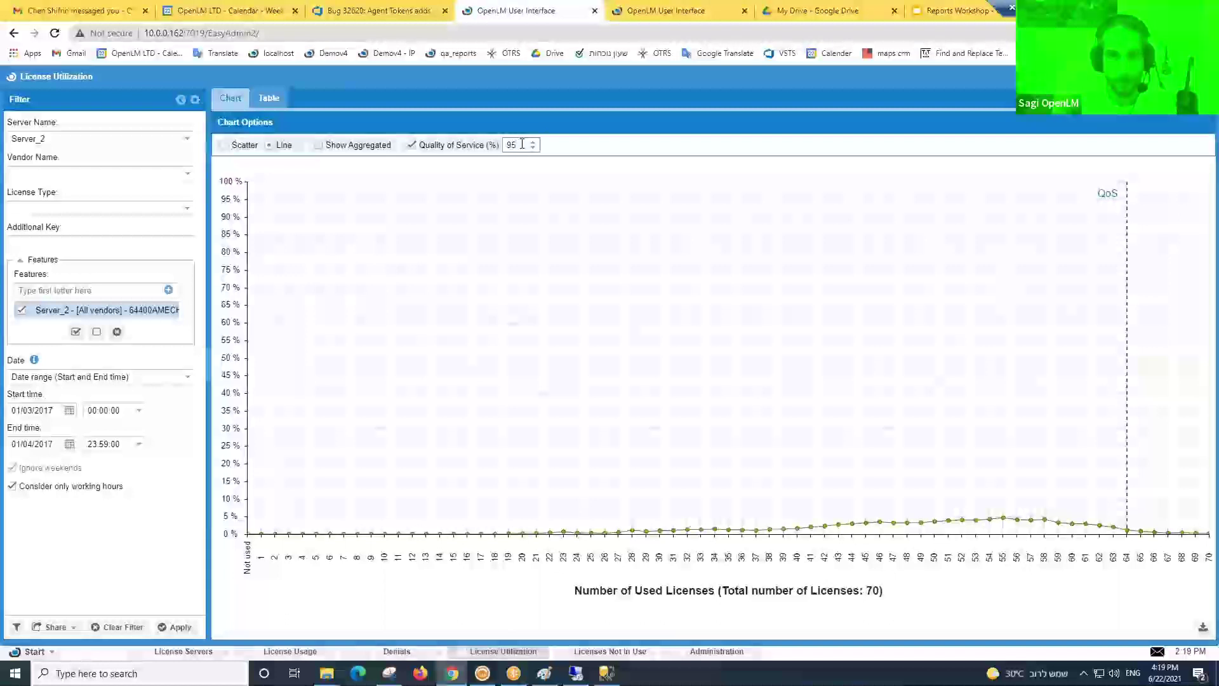
pyautogui.doubleClick(511, 146)
pyautogui.doubleClick(519, 148)
pyautogui.click(533, 142)
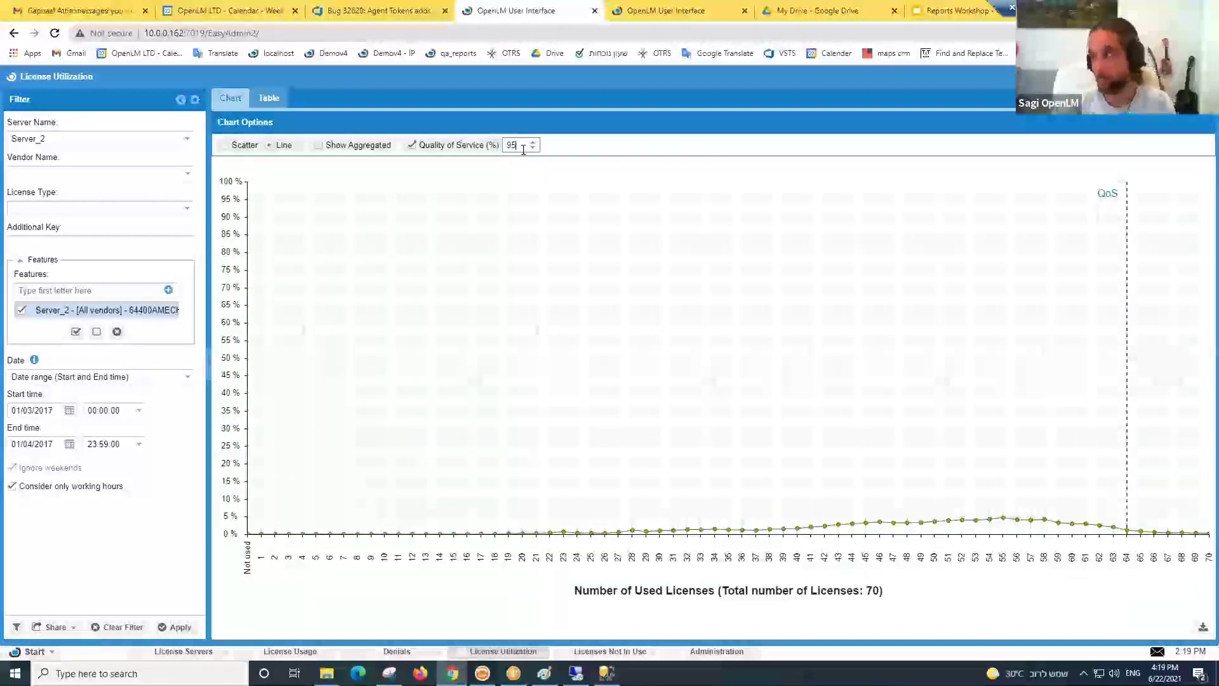
pyautogui.moveTo(1128, 533)
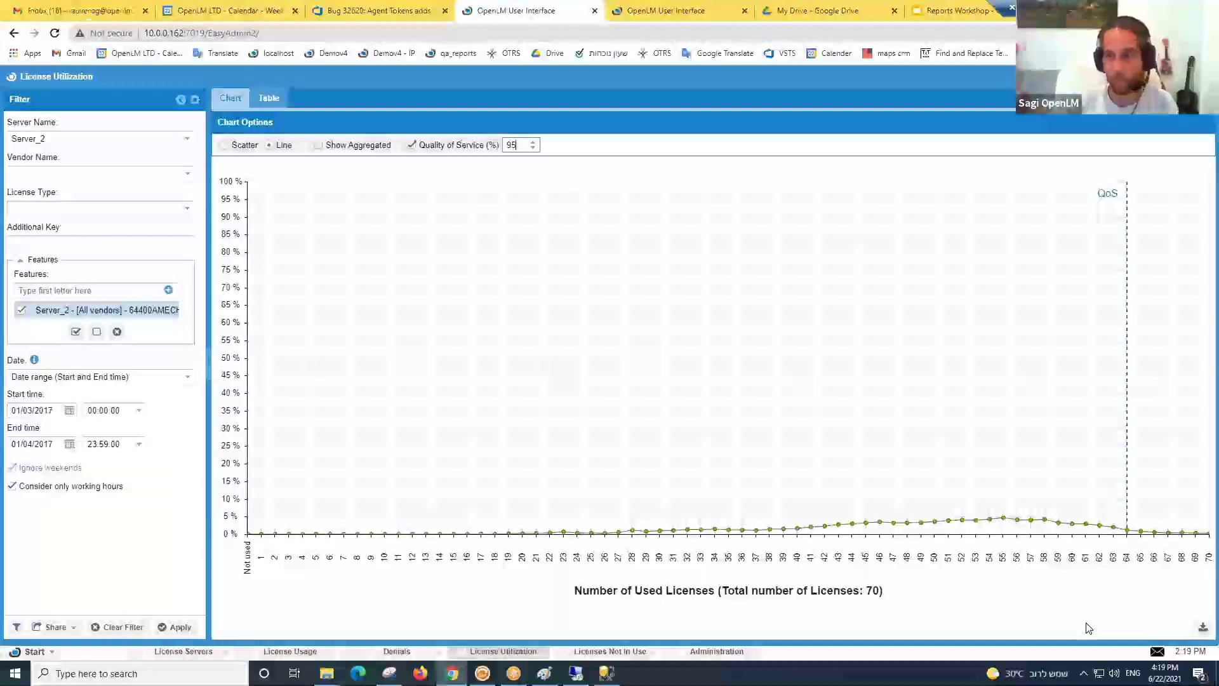
# - Set the Quality of Service to 99%, inspect the points around its QoS line, and compare them with License Usage
pyautogui.click(523, 150)
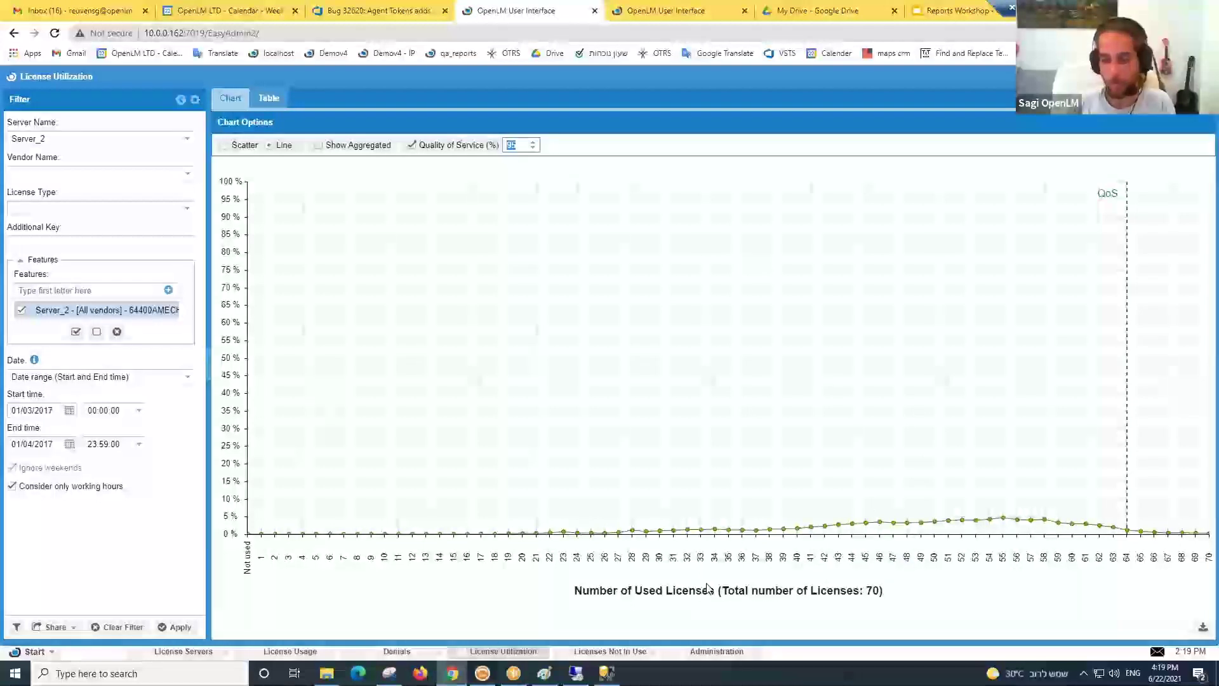
pyautogui.write('99')
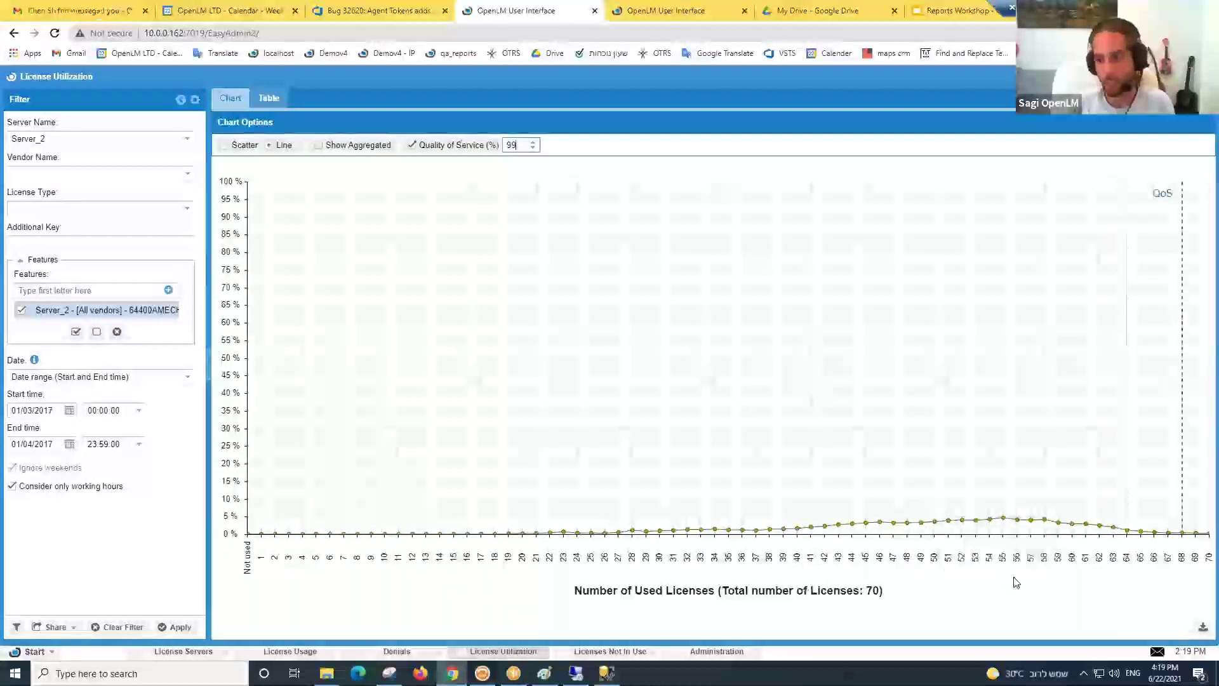
pyautogui.moveTo(1184, 536)
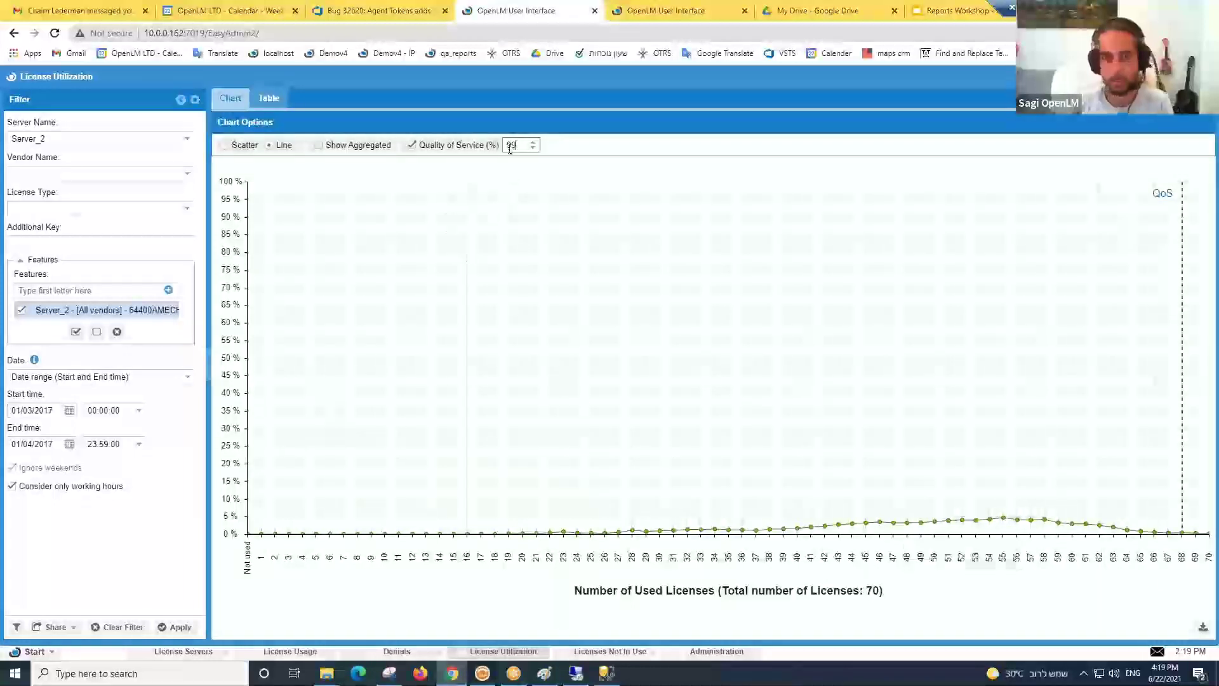
pyautogui.click(290, 650)
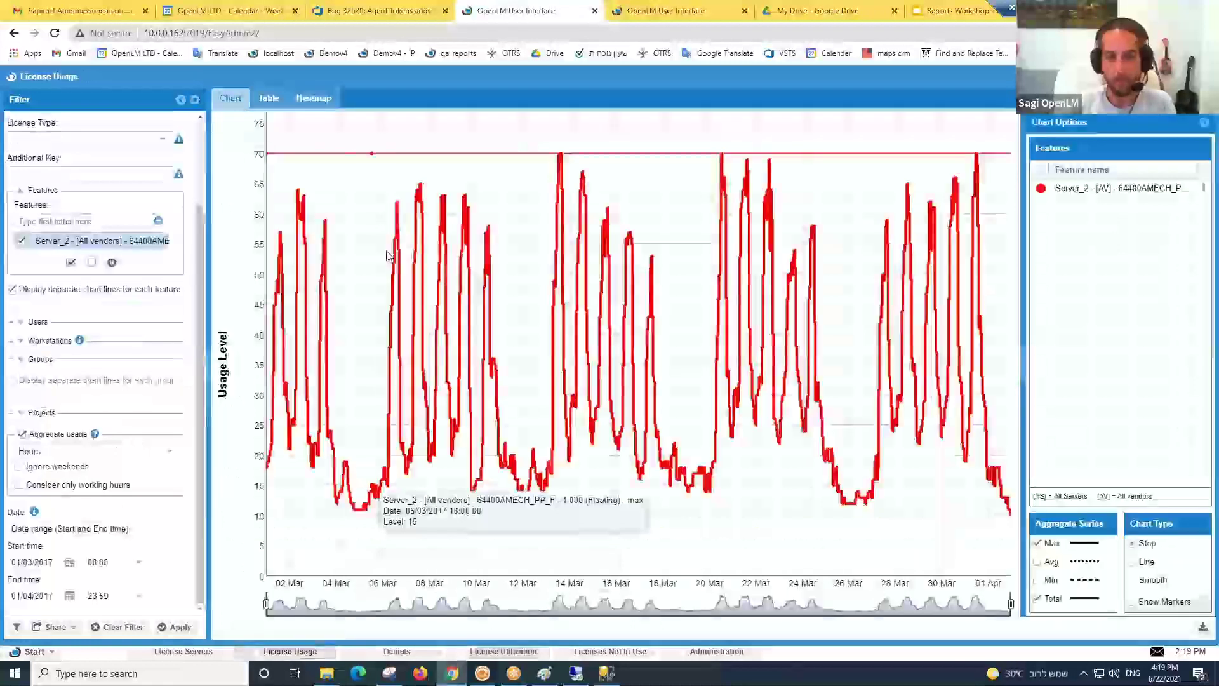
pyautogui.click(503, 650)
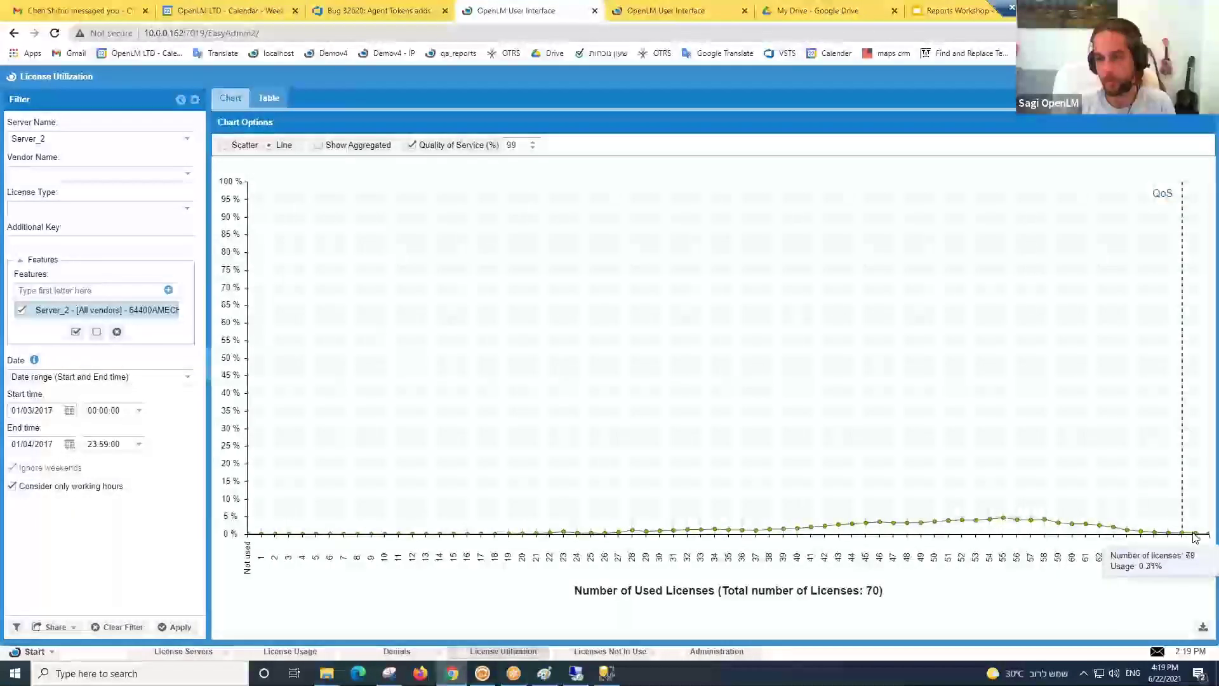
# - Set the Quality of Service to 95% and apply the stored filter Workshop Demo Low in License Utilization
pyautogui.moveTo(523, 144); pyautogui.dragTo(509, 145)
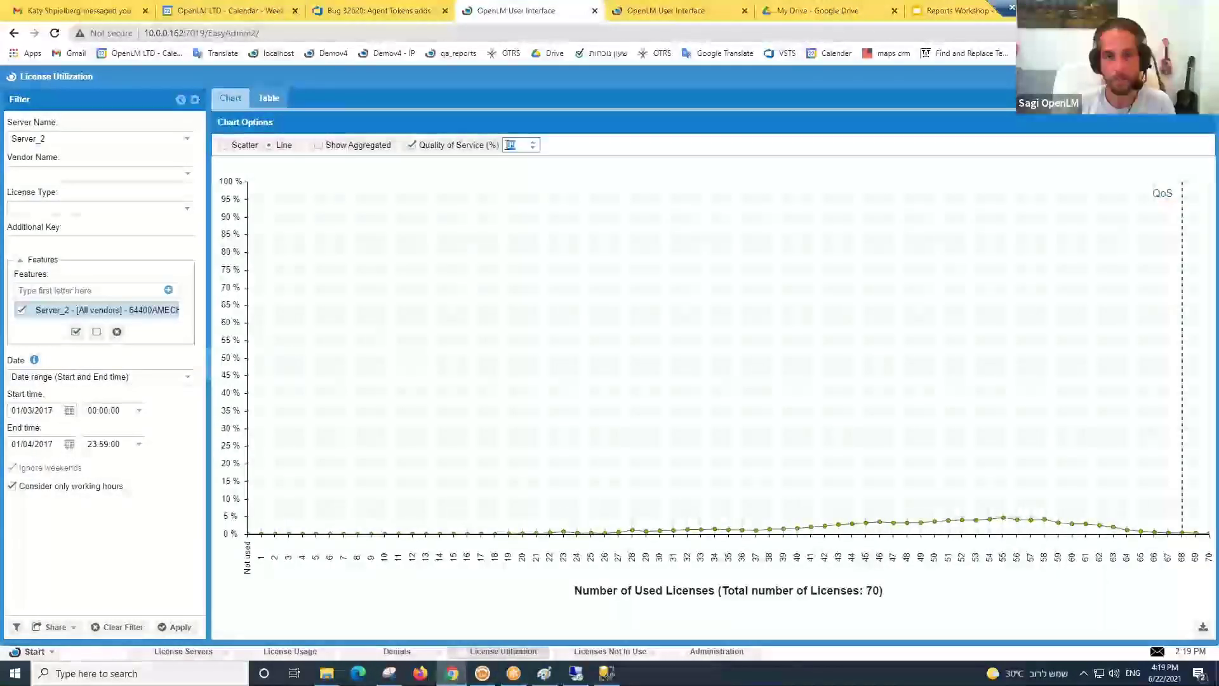
pyautogui.press('Return')
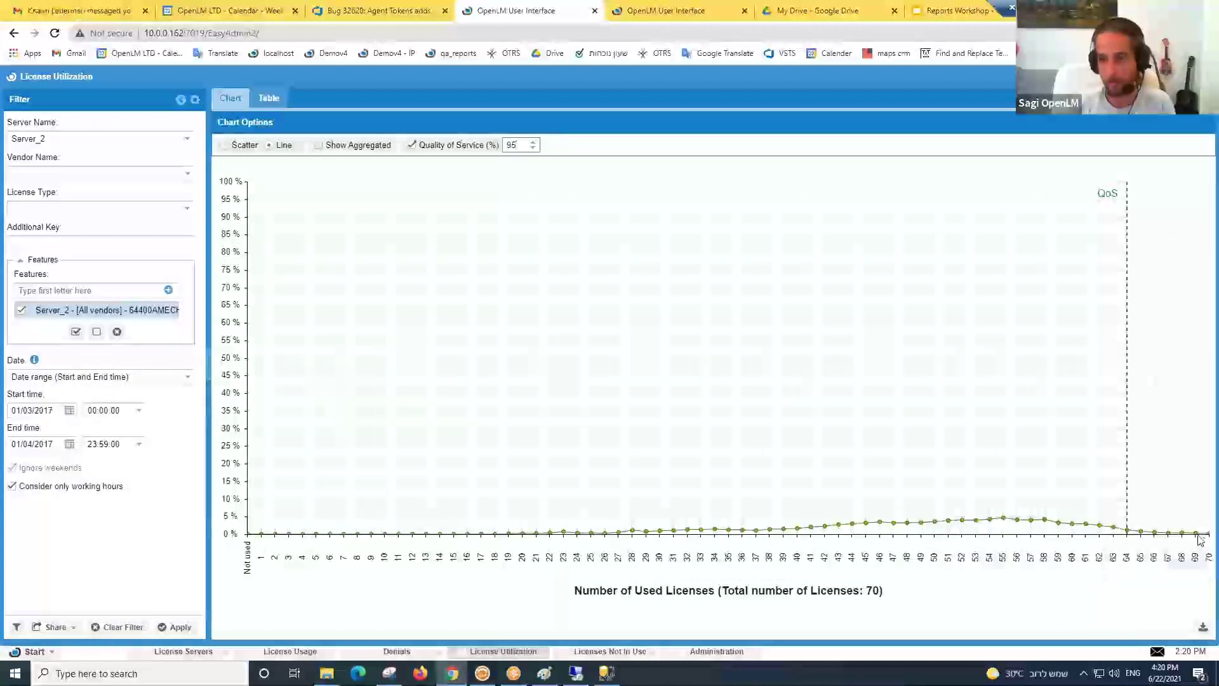
pyautogui.click(17, 627)
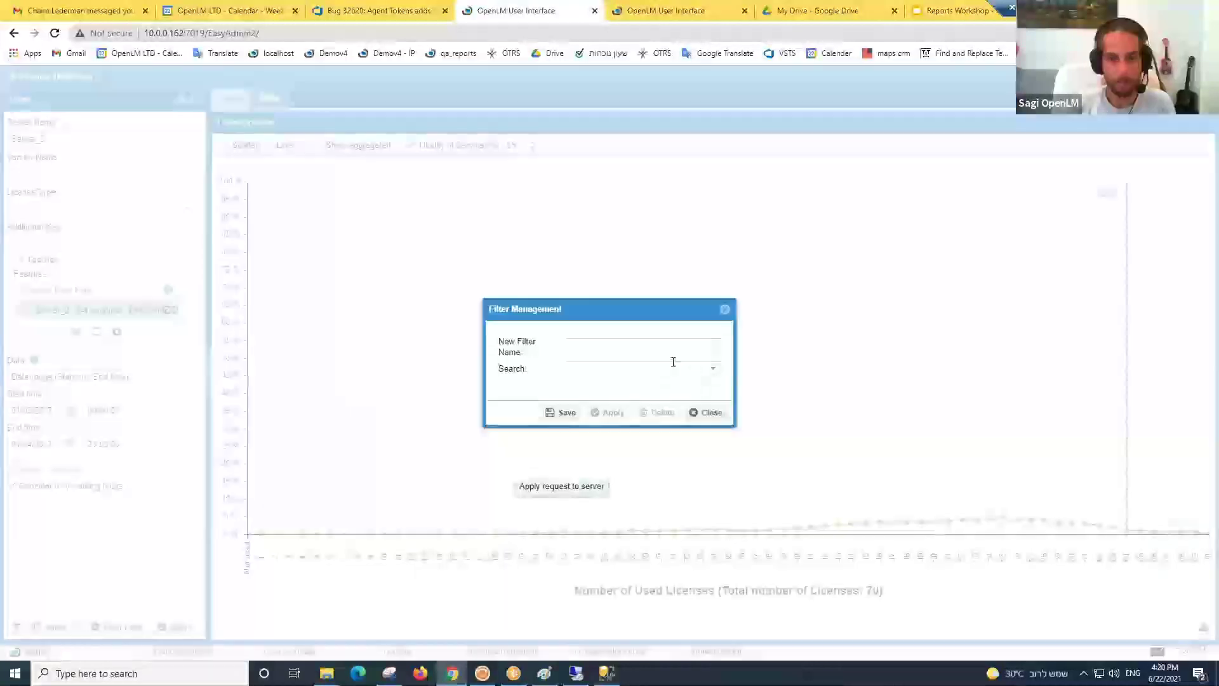
pyautogui.click(712, 368)
pyautogui.click(603, 504)
pyautogui.click(608, 412)
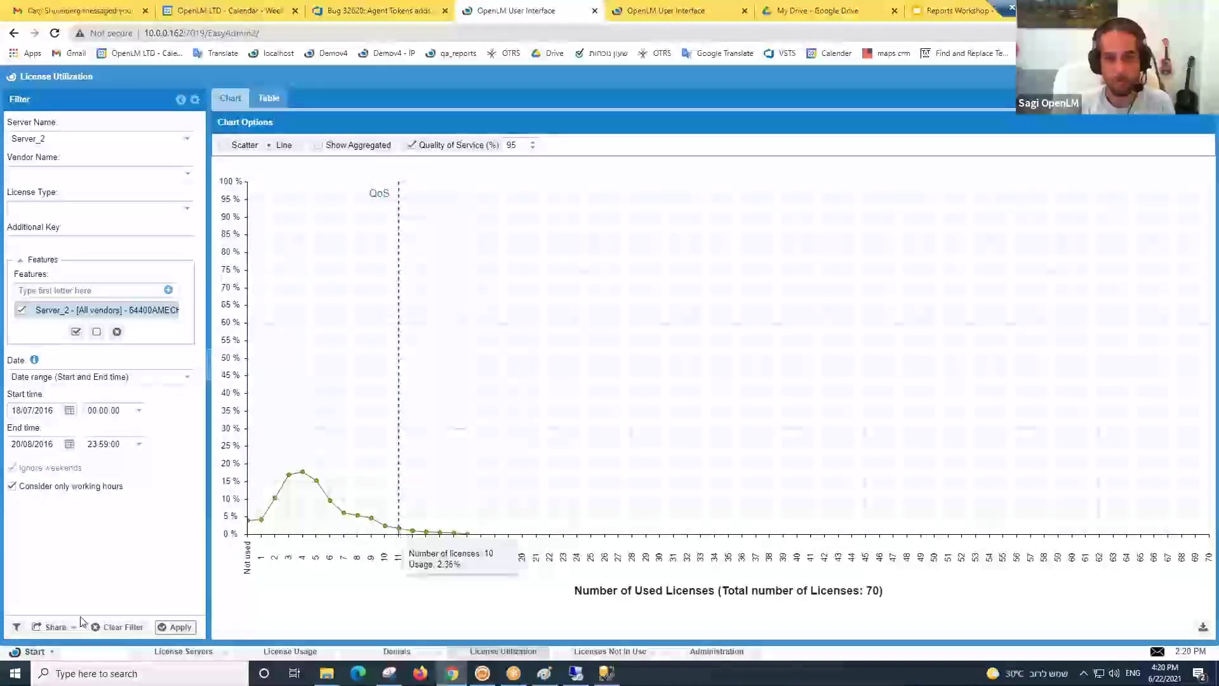
# - Apply the stored filter Workshop Demo High in License Utilization, check the 34-license point, and dismiss the warning
pyautogui.click(16, 627)
pyautogui.click(714, 372)
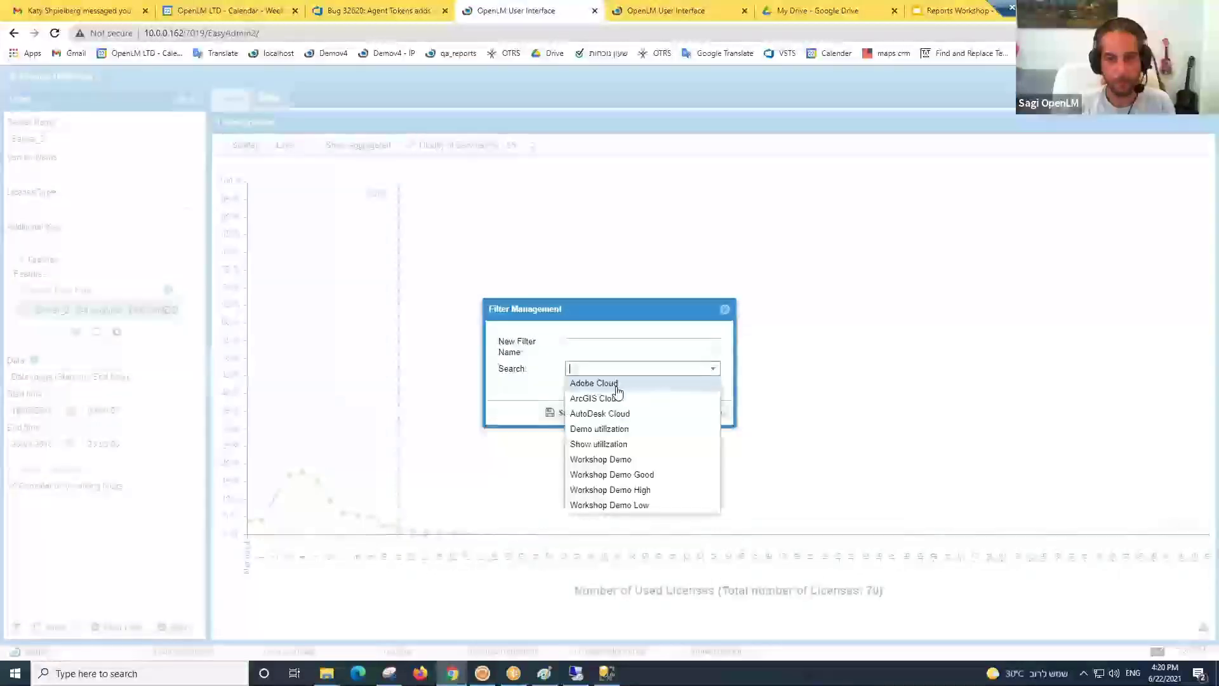
pyautogui.click(620, 490)
pyautogui.click(594, 418)
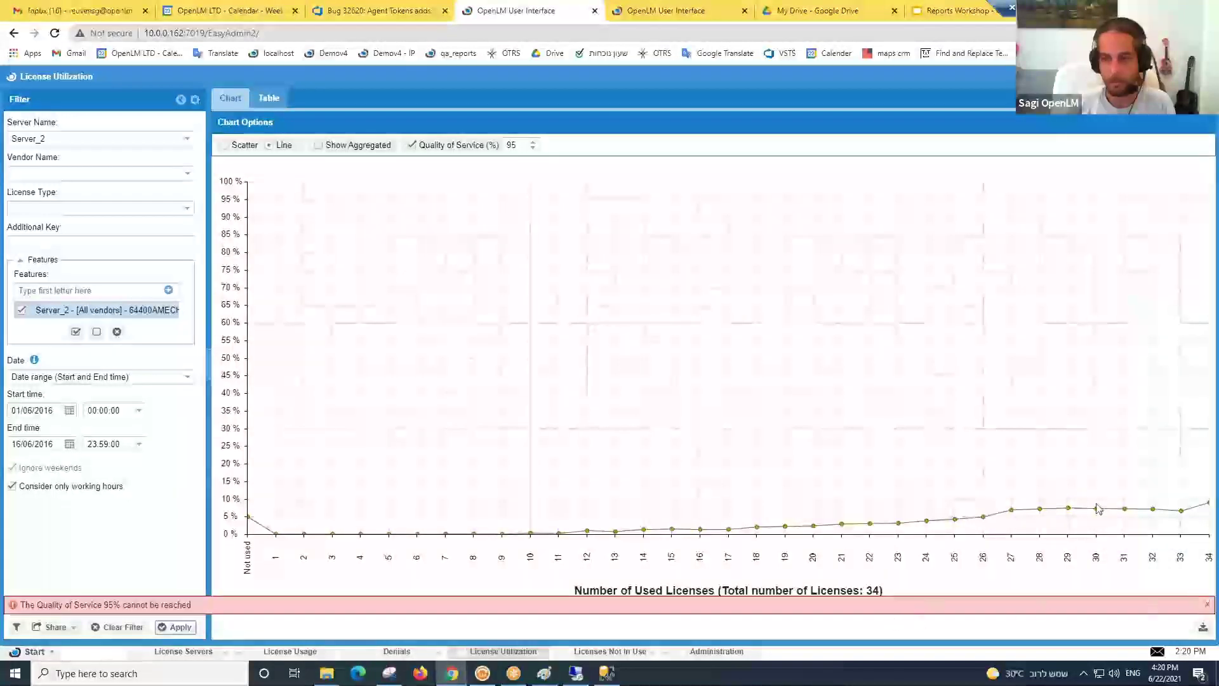
pyautogui.moveTo(1200, 508)
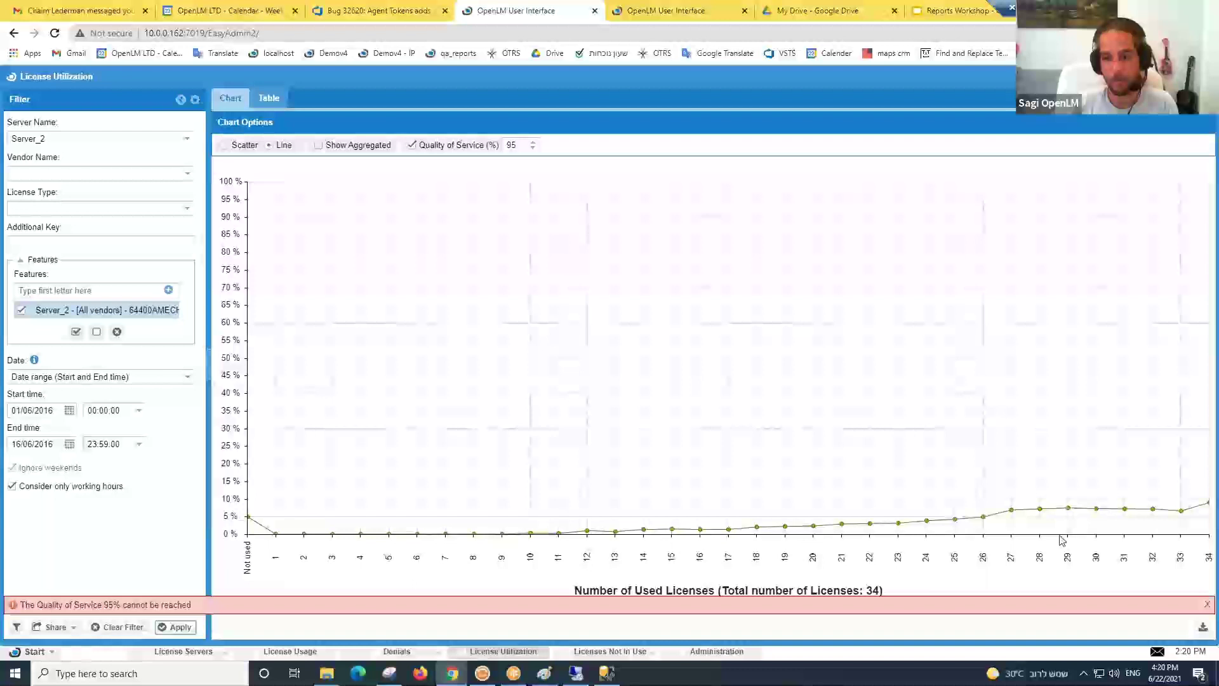
pyautogui.click(1205, 605)
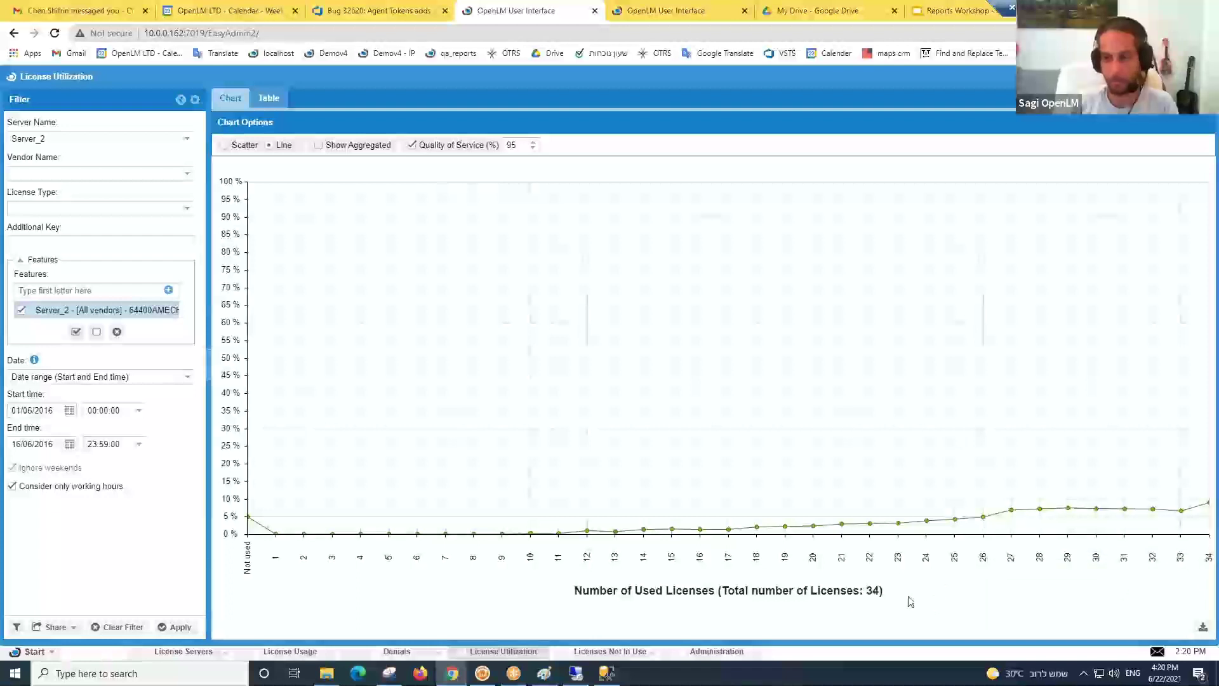
# - Set the Quality of Service to 83% for the 34-license chart and inspect points along its curve
pyautogui.click(508, 145)
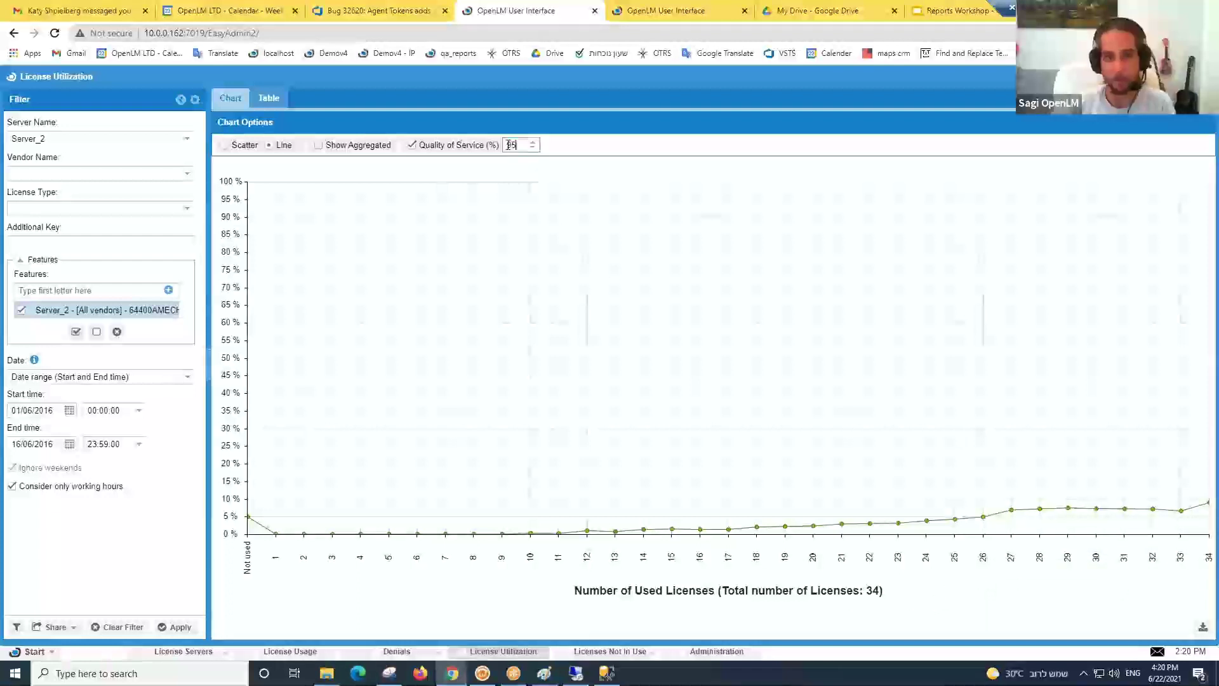
pyautogui.press('Return')
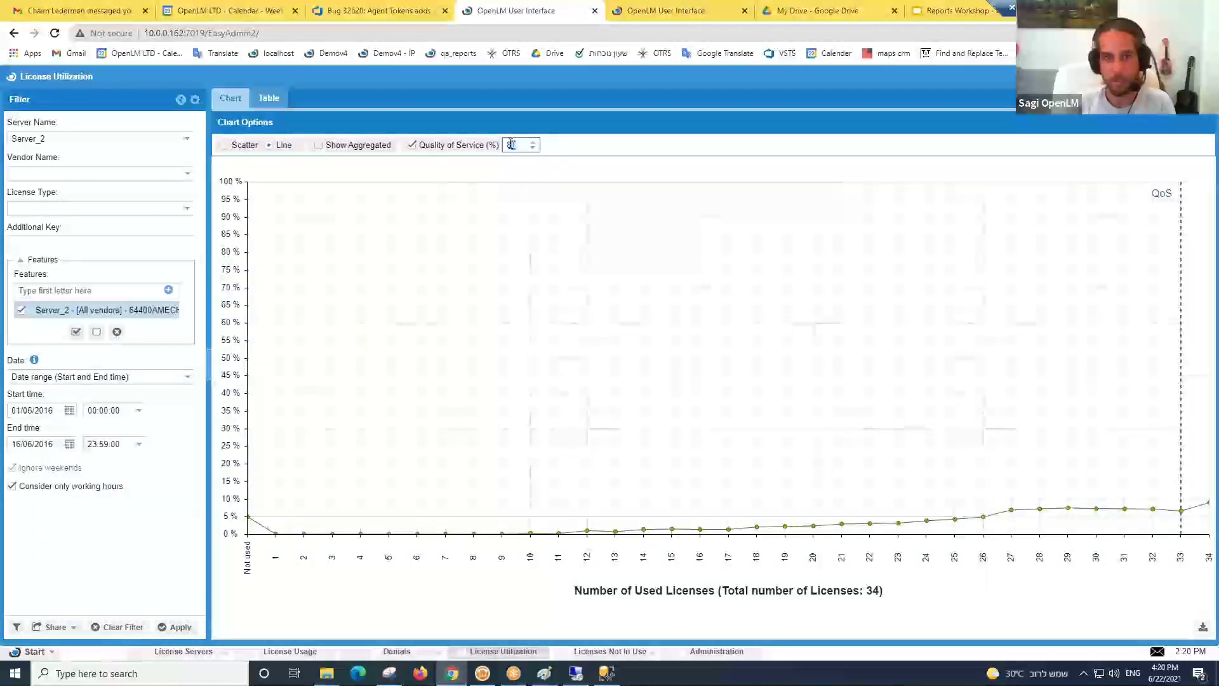
pyautogui.click(532, 142)
pyautogui.click(532, 141)
pyautogui.click(533, 141)
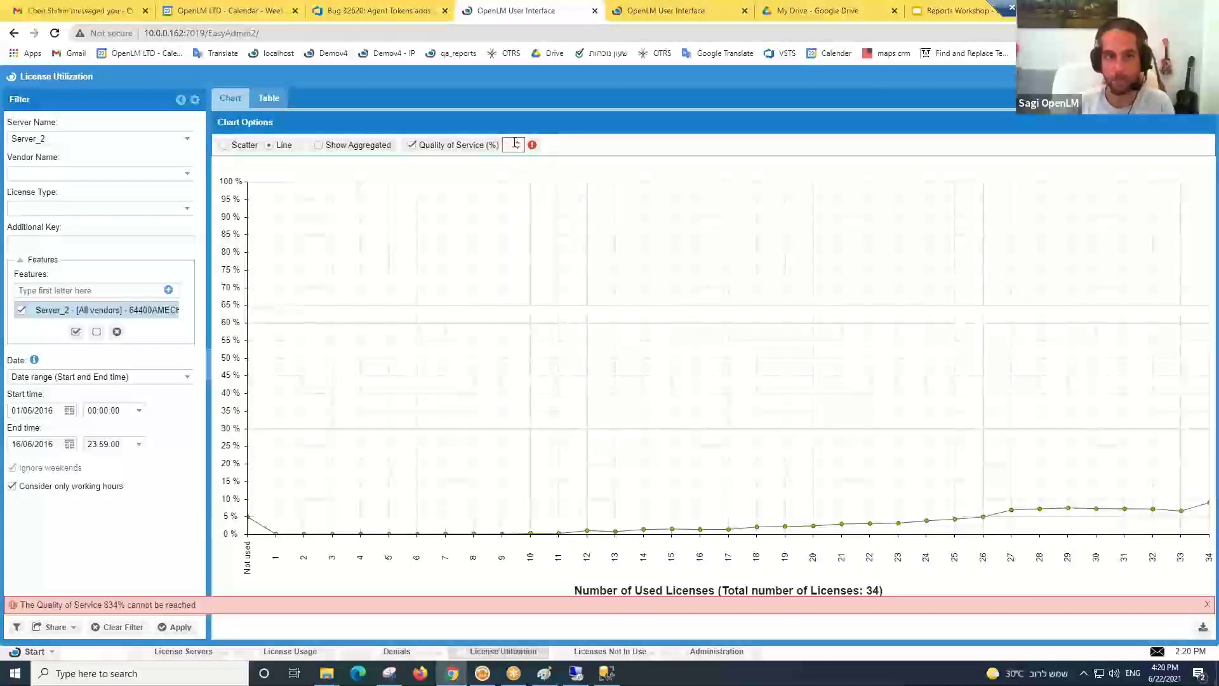
pyautogui.click(517, 146)
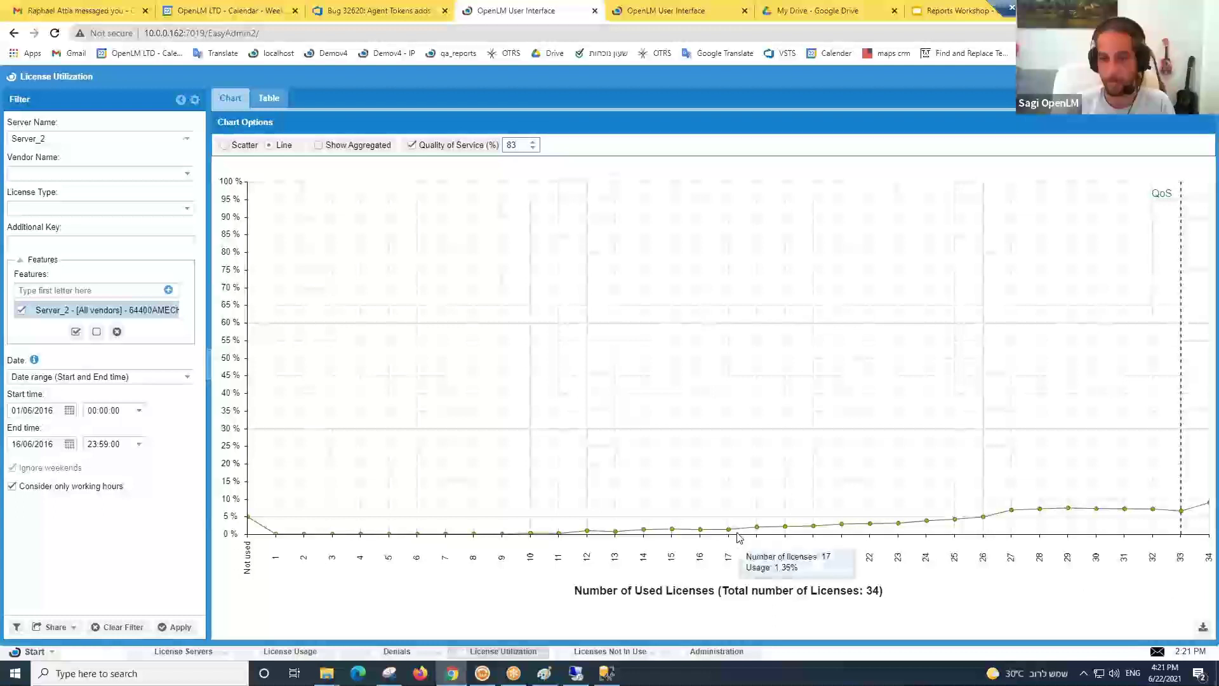
pyautogui.moveTo(925, 535)
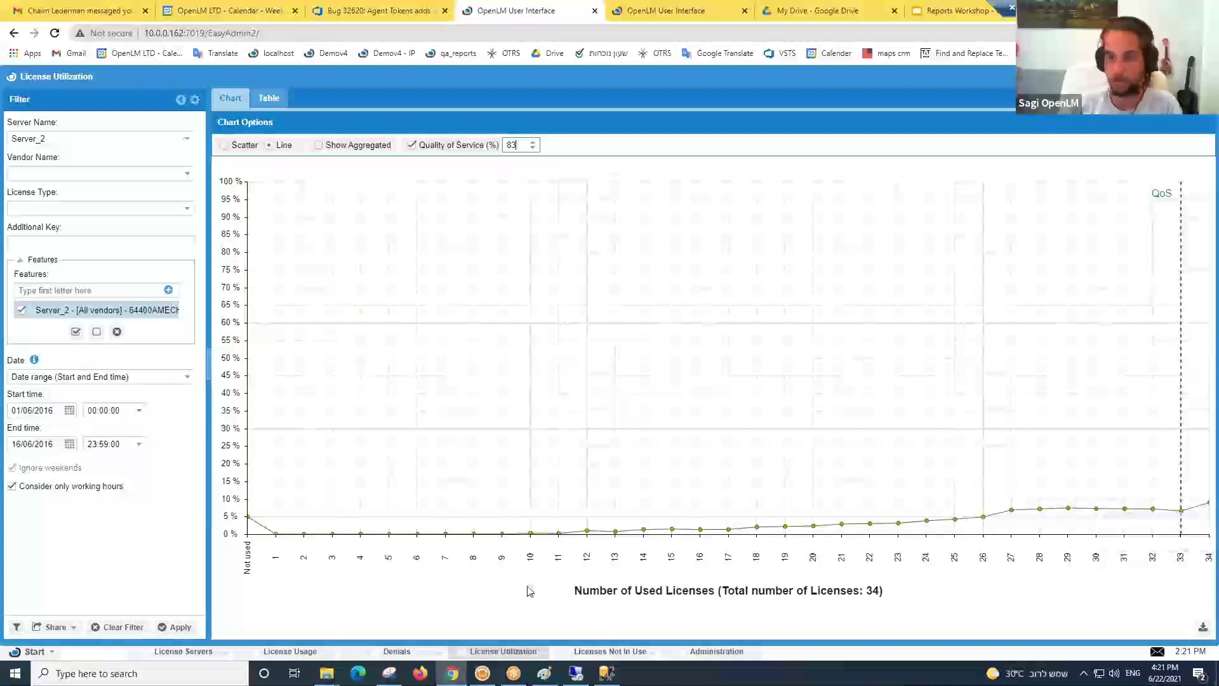
# - Apply the stored filter Workshop Demo Good to the License Utilization chart
pyautogui.click(17, 628)
pyautogui.click(690, 368)
pyautogui.click(713, 368)
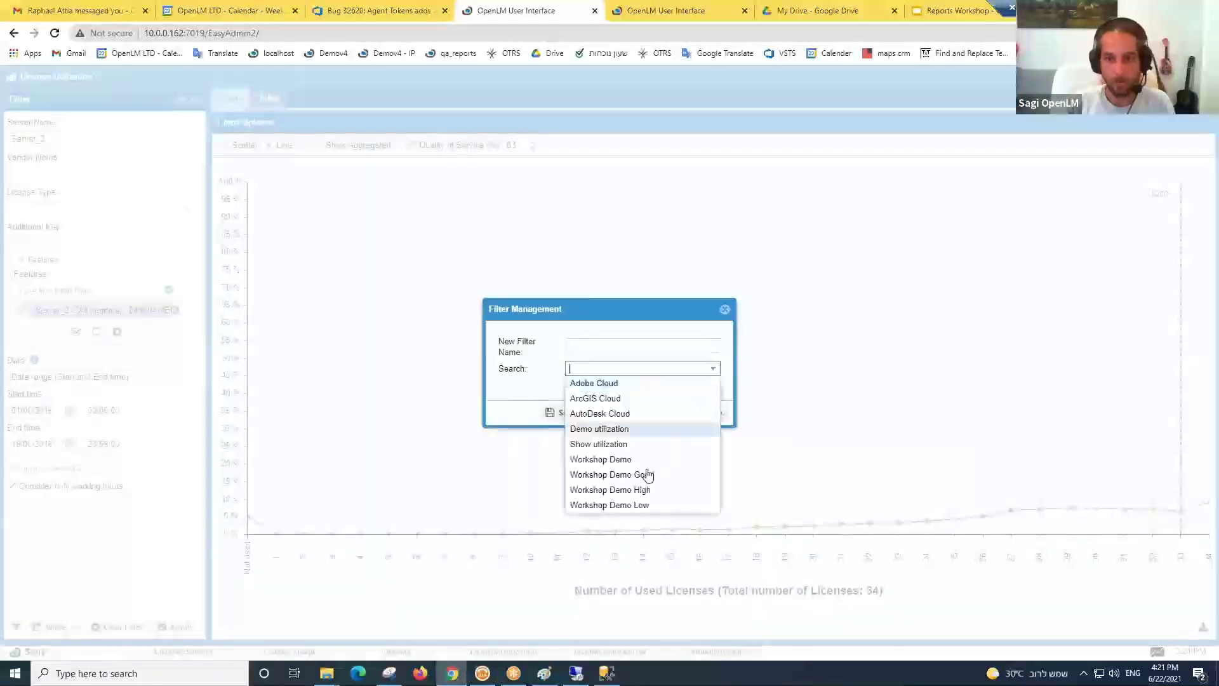
pyautogui.click(639, 506)
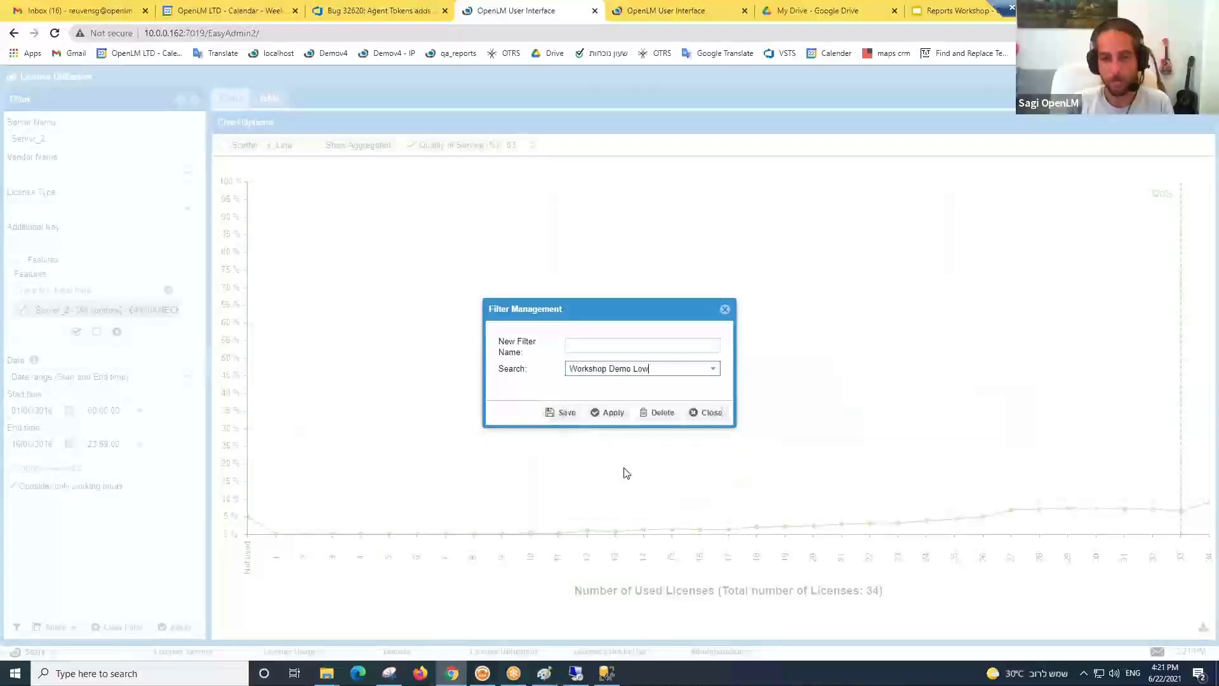
pyautogui.click(713, 368)
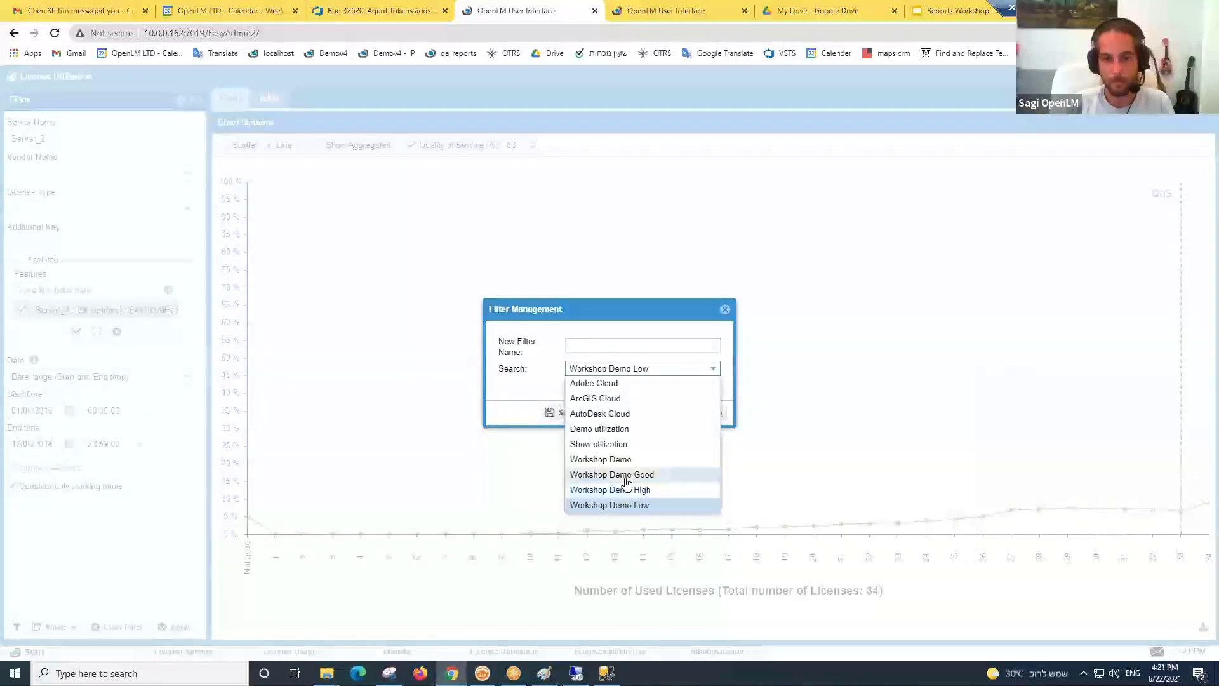
pyautogui.click(626, 478)
pyautogui.click(610, 418)
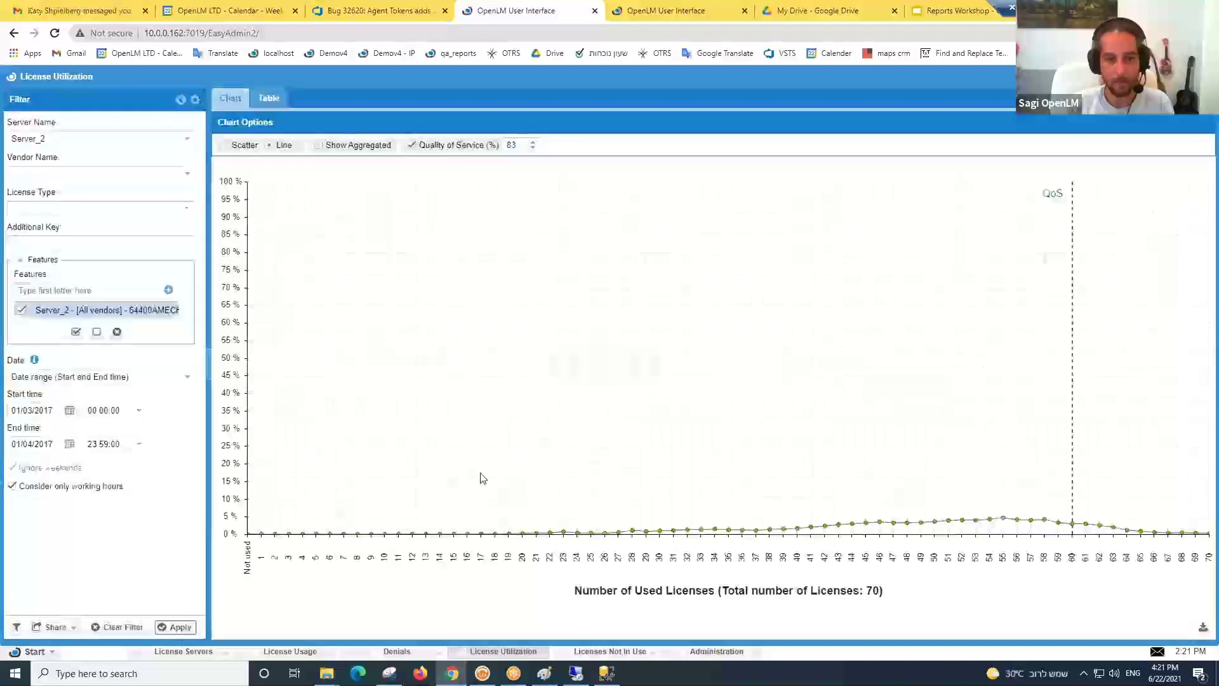
# - Apply the stored filter Workshop Demo Low to the License Utilization chart
pyautogui.click(16, 627)
pyautogui.click(712, 368)
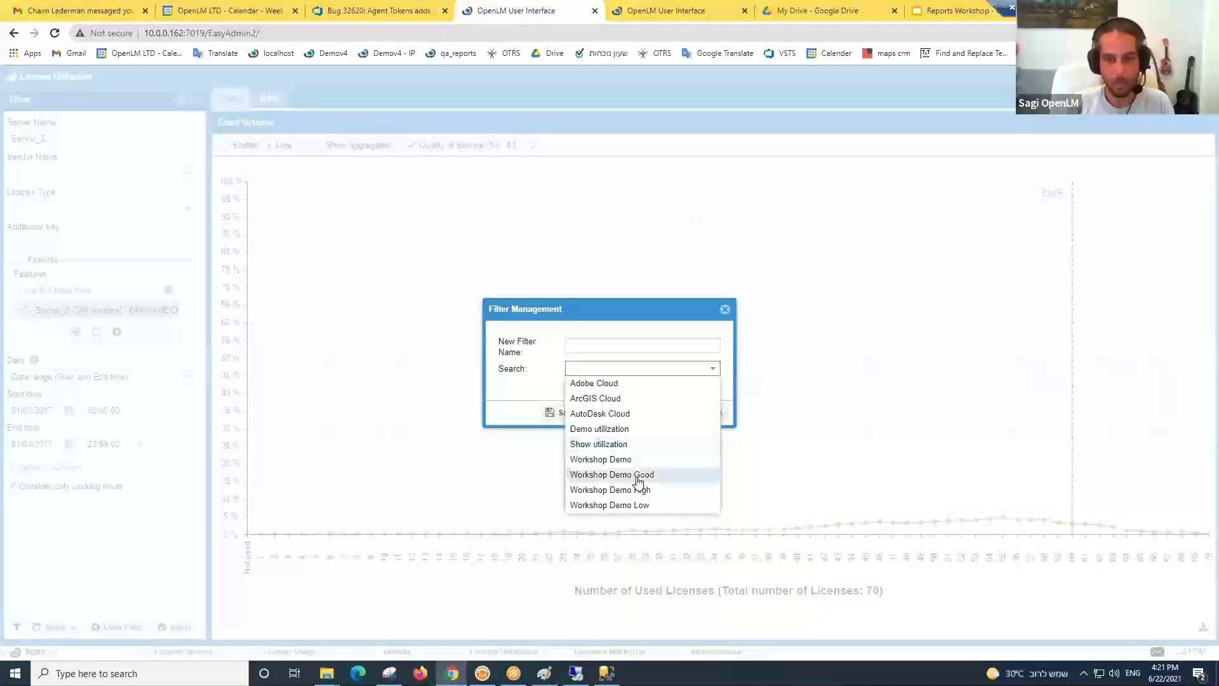
pyautogui.click(633, 506)
pyautogui.click(611, 414)
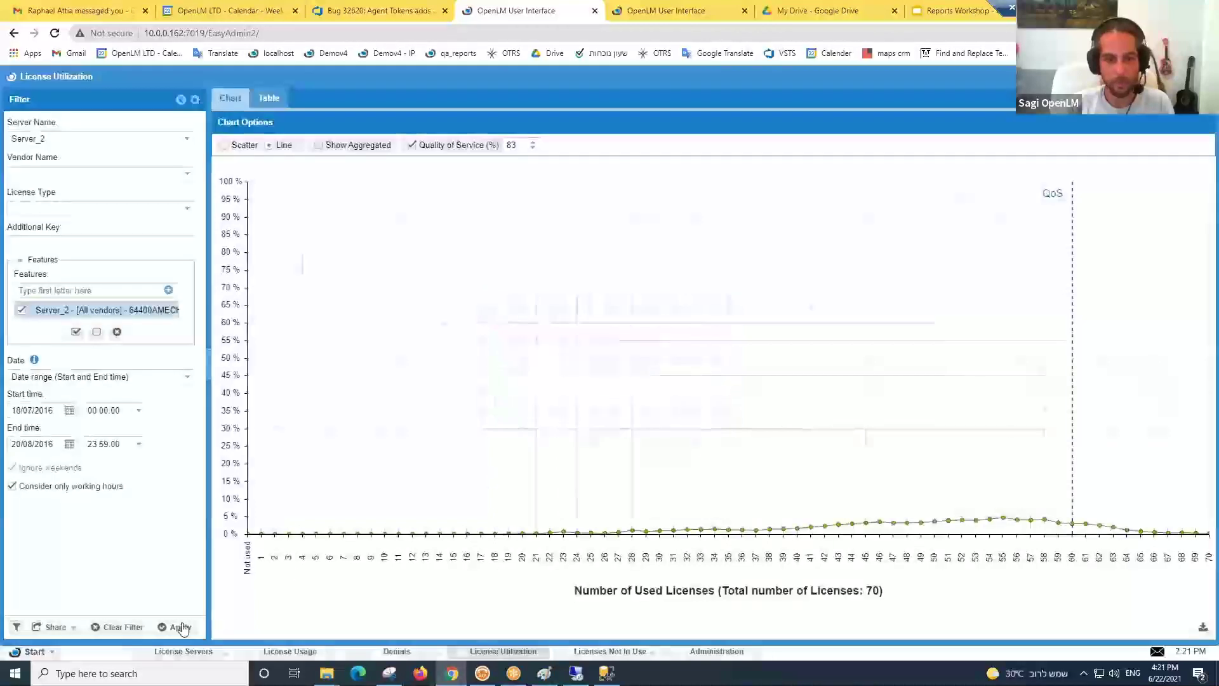
pyautogui.click(188, 627)
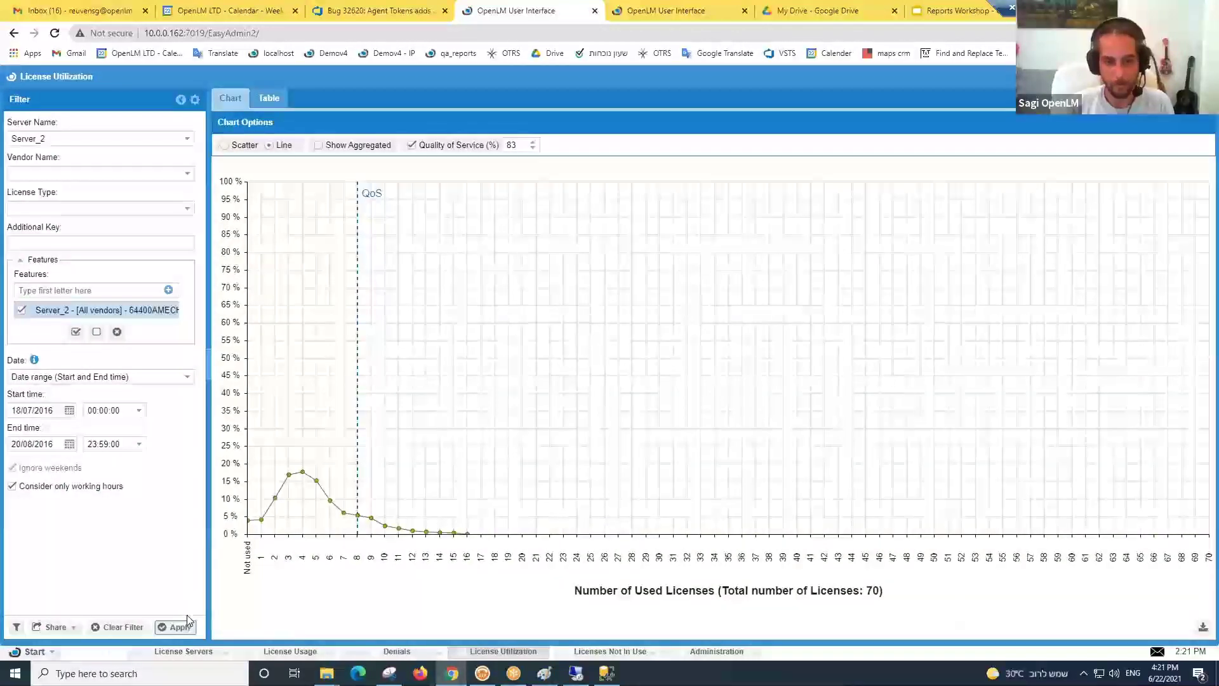
# - Apply the stored filter Workshop Demo High in License Utilization and inspect the 34-license point
pyautogui.click(17, 627)
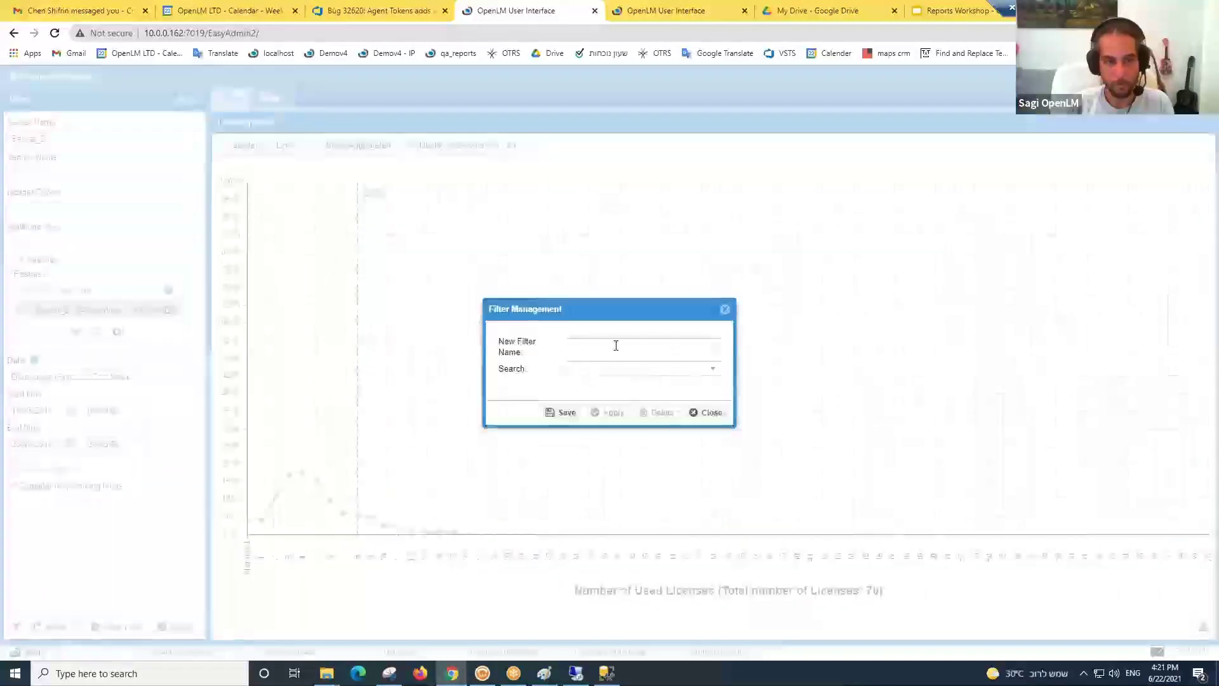
pyautogui.click(713, 368)
pyautogui.click(622, 490)
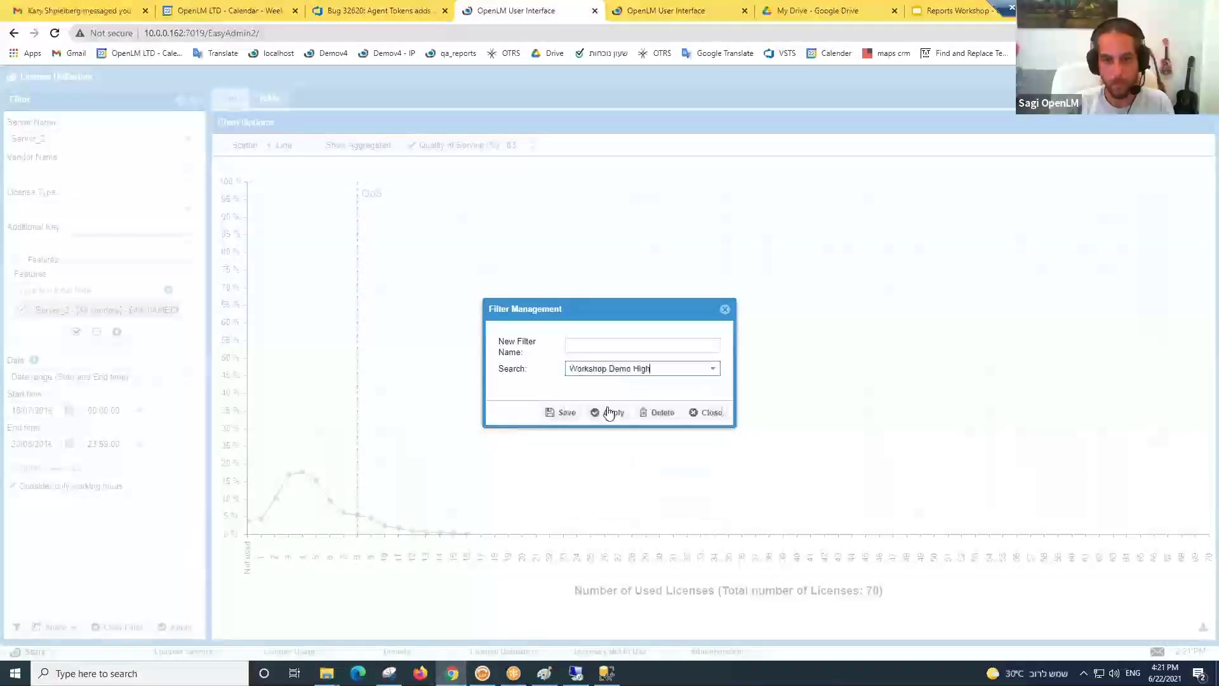
pyautogui.click(609, 412)
pyautogui.click(182, 629)
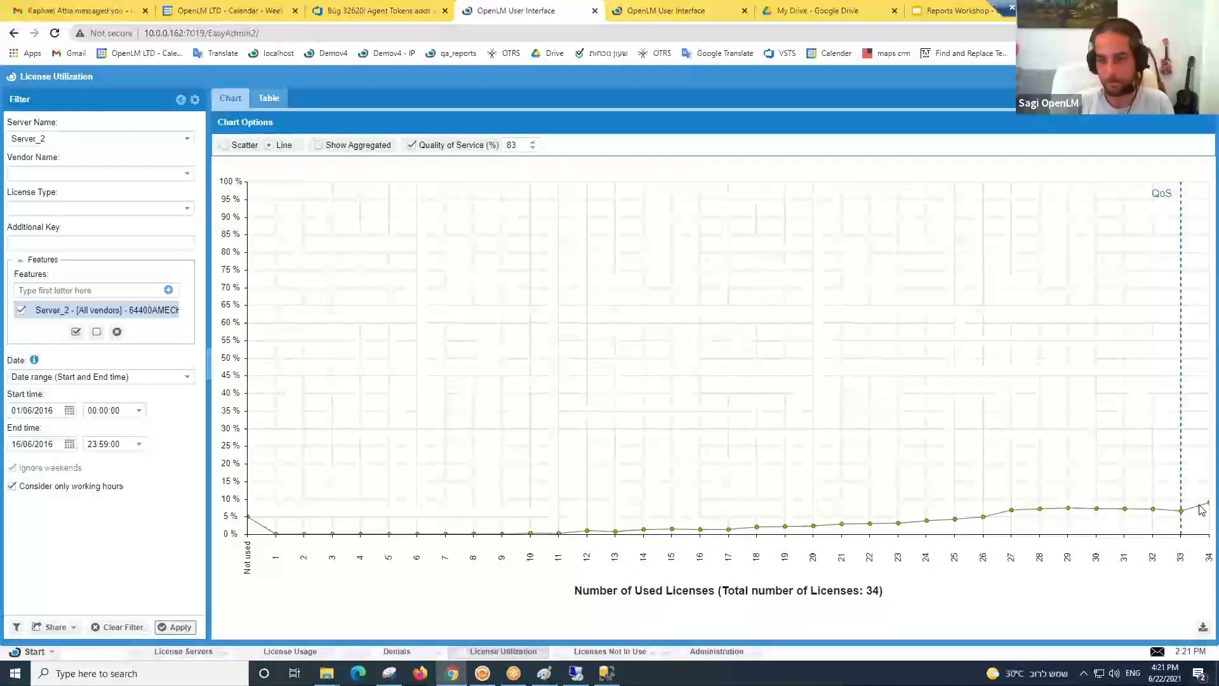
pyautogui.moveTo(1200, 510)
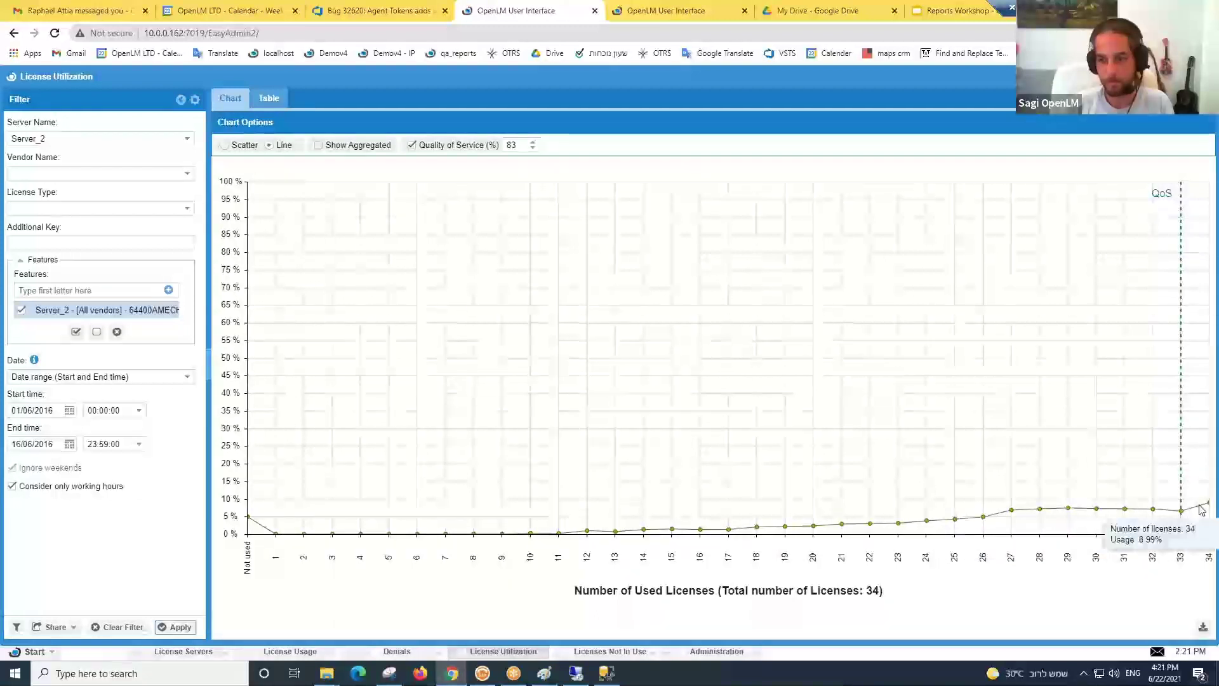
# - Bring License Utilization back to the normal usage period with the stored filter Workshop Demo Good
pyautogui.click(53, 628)
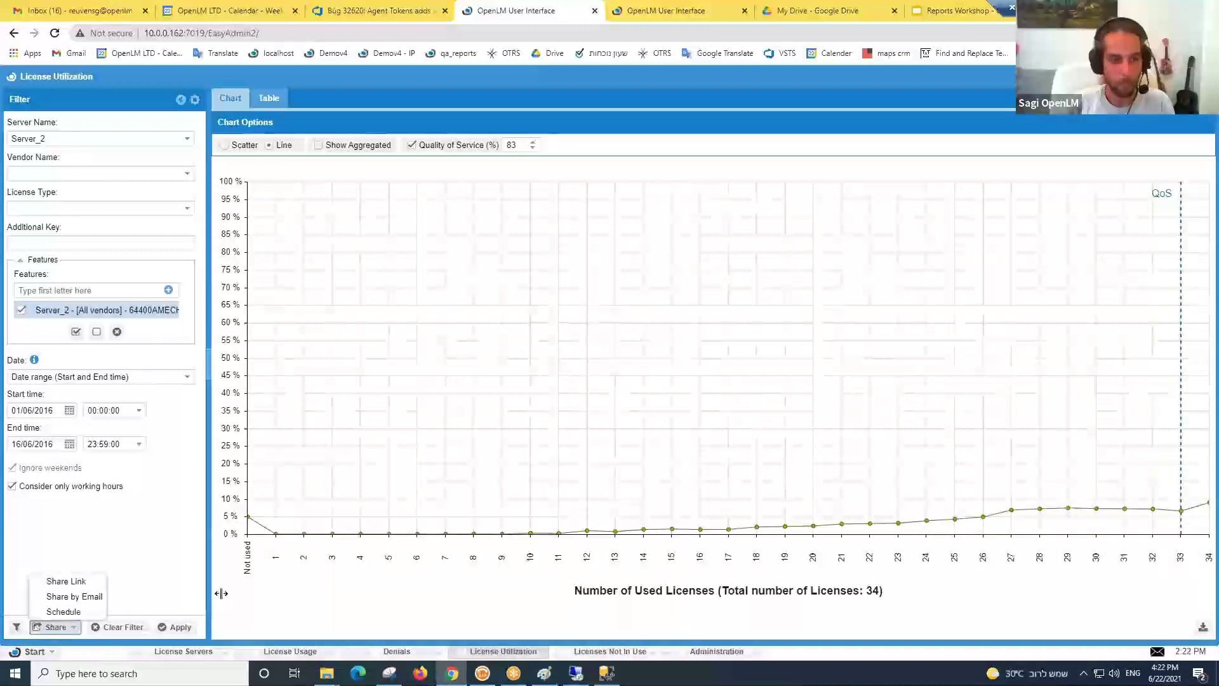
pyautogui.click(16, 627)
pyautogui.click(713, 370)
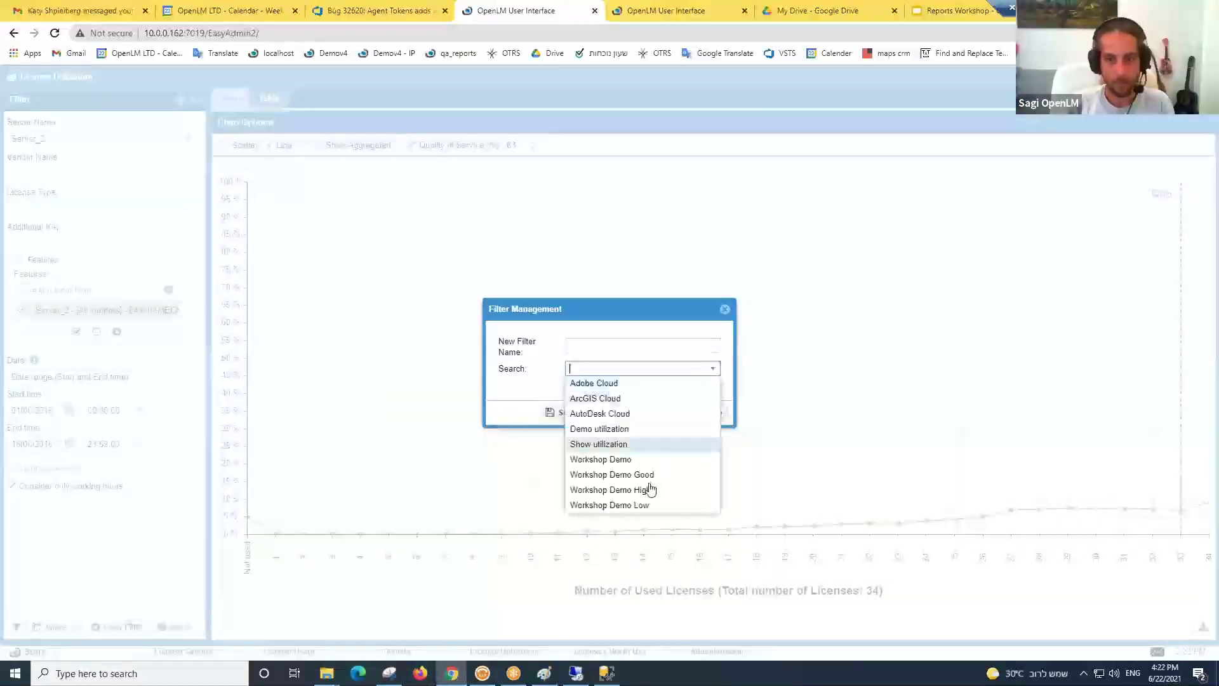
pyautogui.click(628, 474)
pyautogui.click(608, 413)
# - Switch to License Usage and apply the stored filter Workshop Demo High to its chart
pyautogui.click(273, 651)
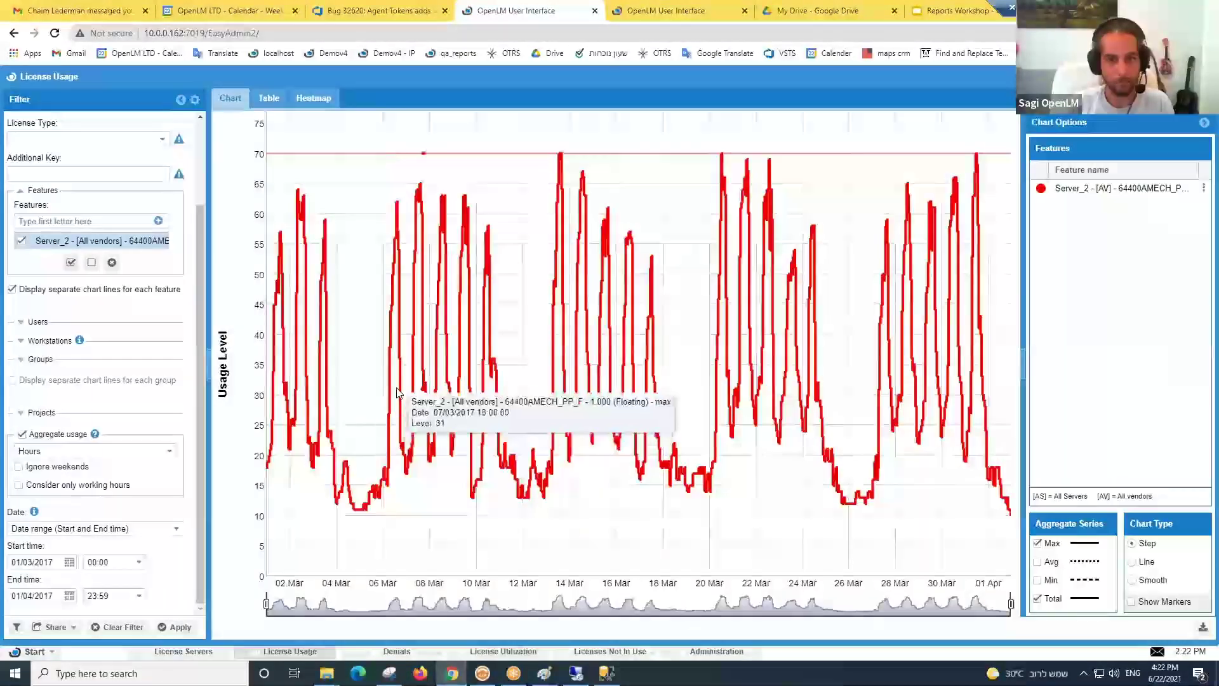
pyautogui.click(17, 626)
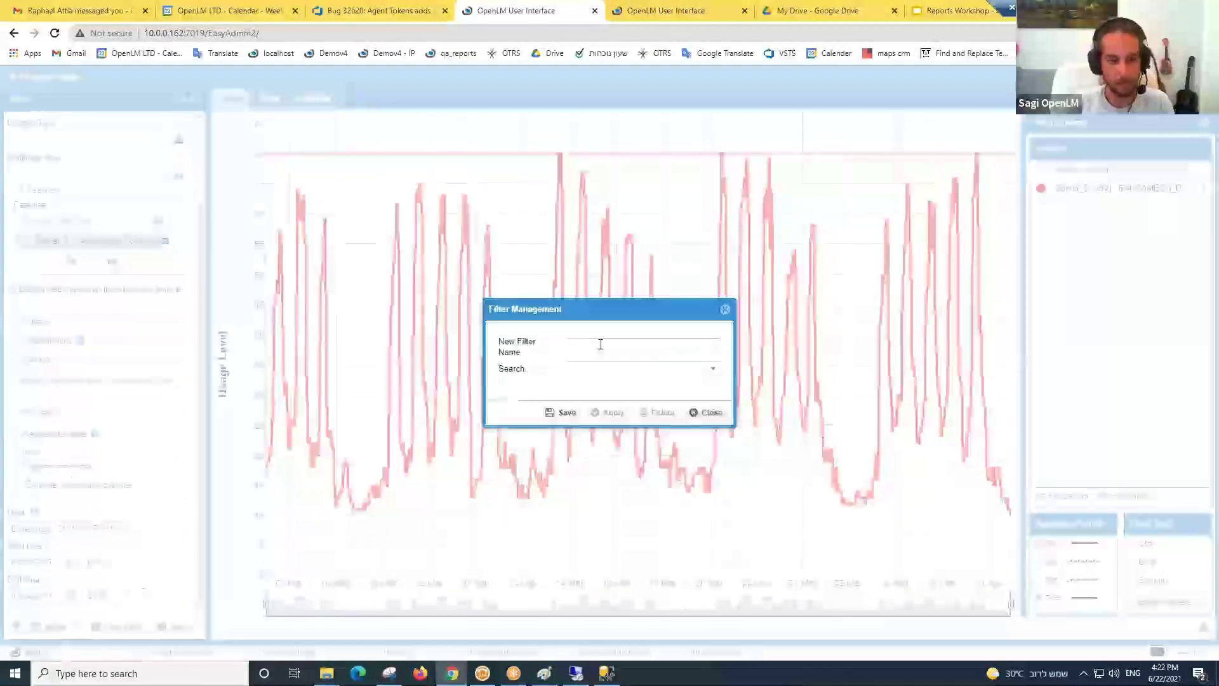
pyautogui.click(713, 369)
pyautogui.scroll(-5, 649, 517)
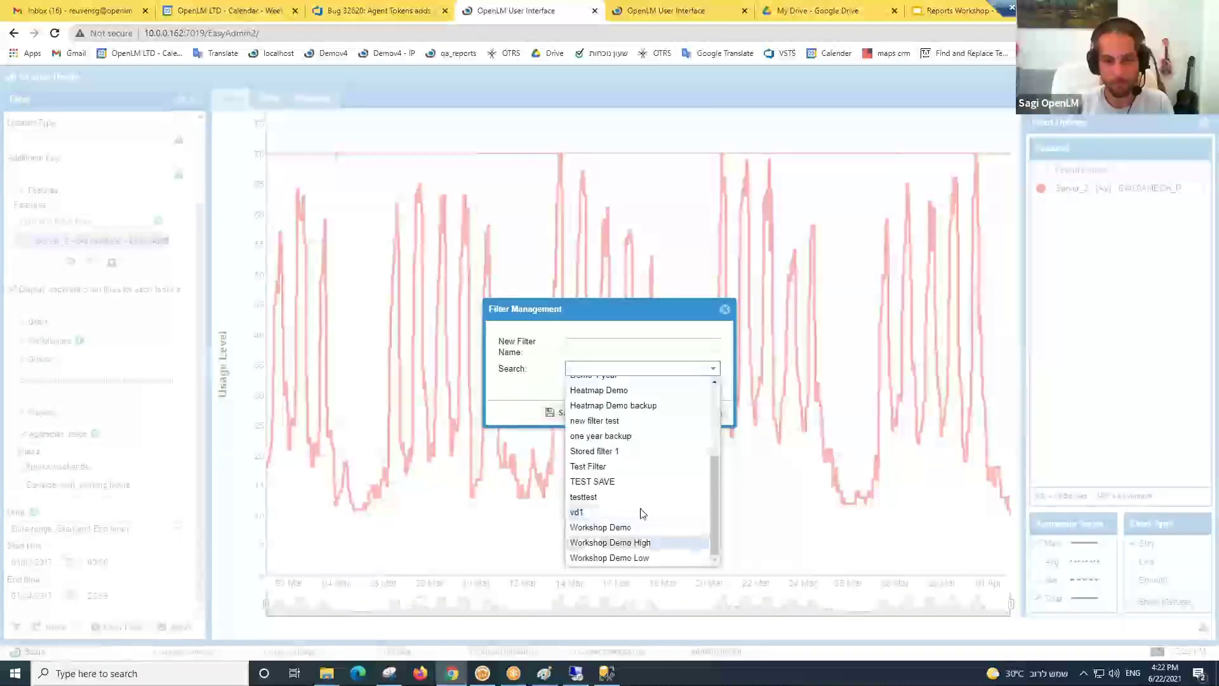
pyautogui.click(635, 542)
pyautogui.click(612, 411)
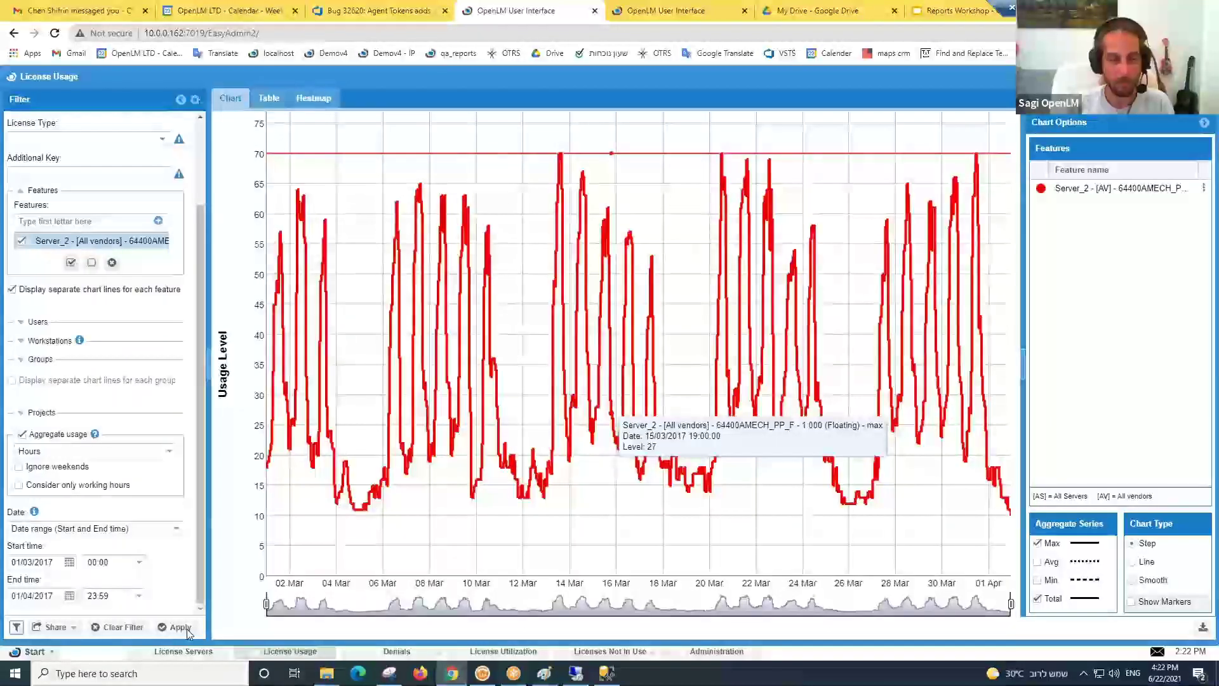
pyautogui.click(180, 627)
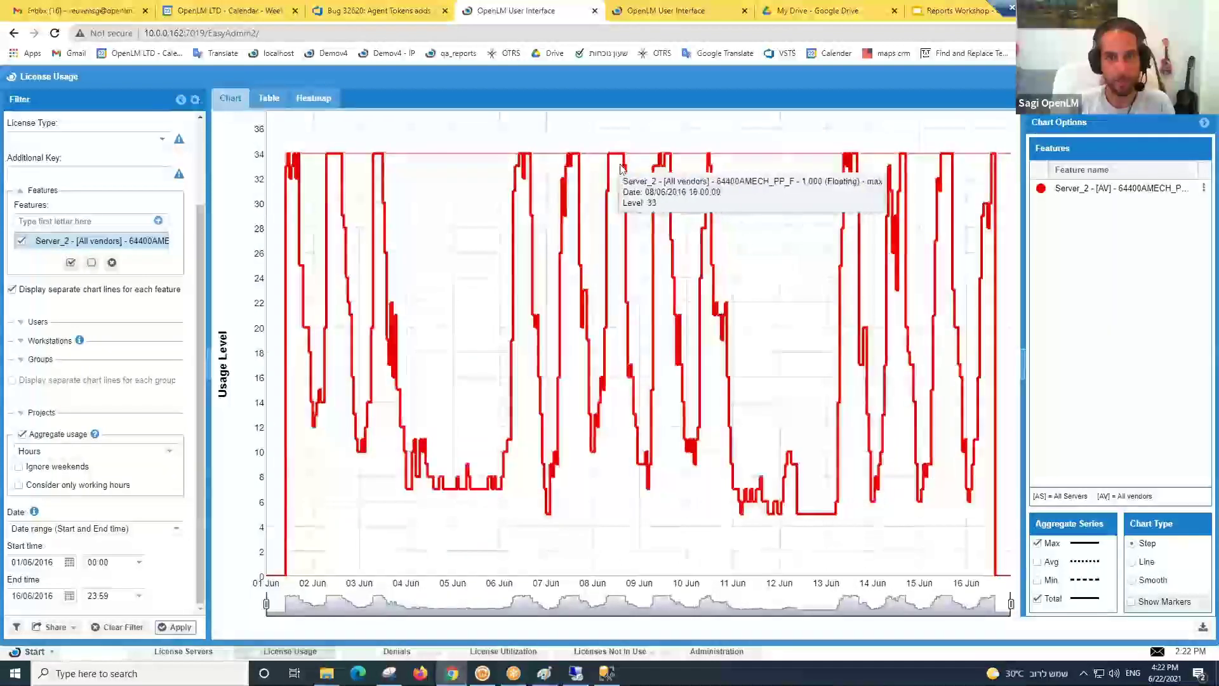
# - Return to License Utilization, apply the stored filter Workshop Demo High, and check the usage at the 34-license point
pyautogui.click(503, 651)
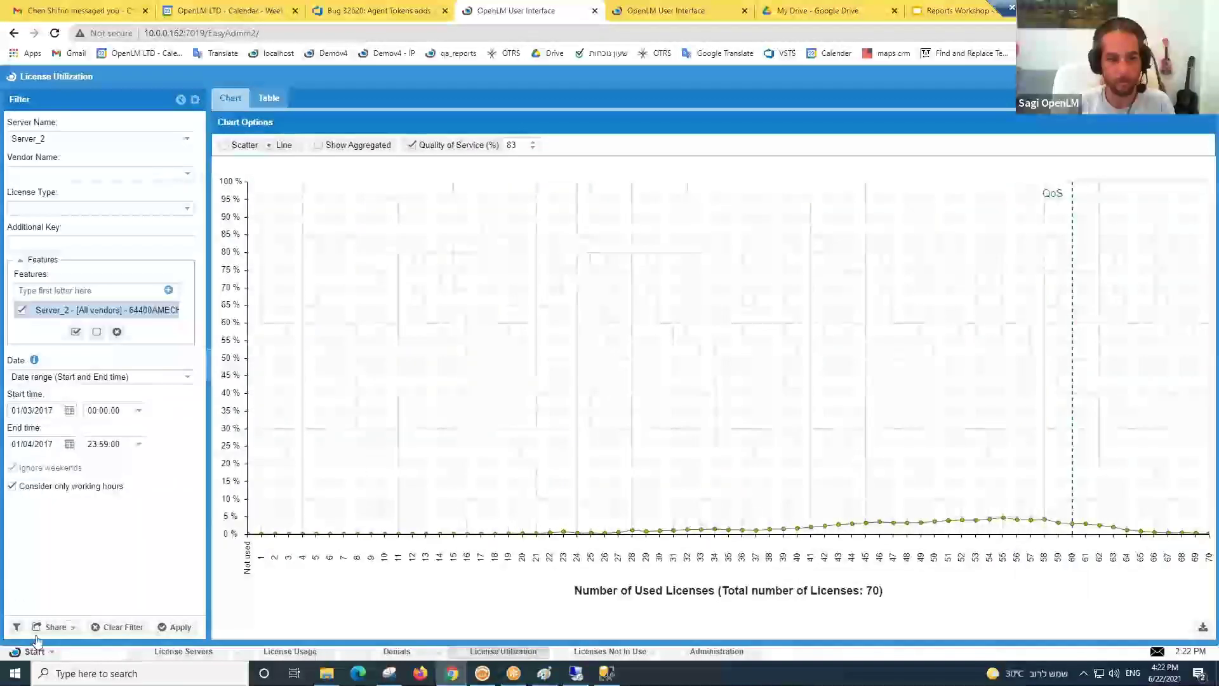
pyautogui.click(16, 627)
pyautogui.click(712, 368)
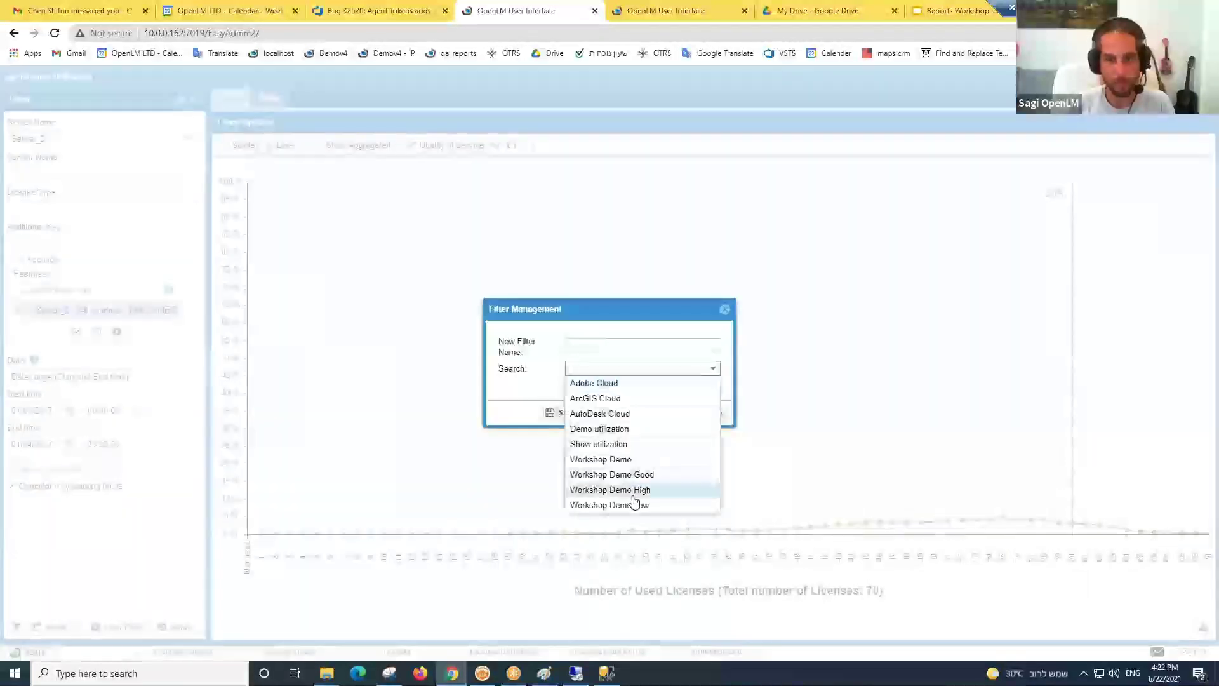
pyautogui.click(636, 490)
pyautogui.click(610, 414)
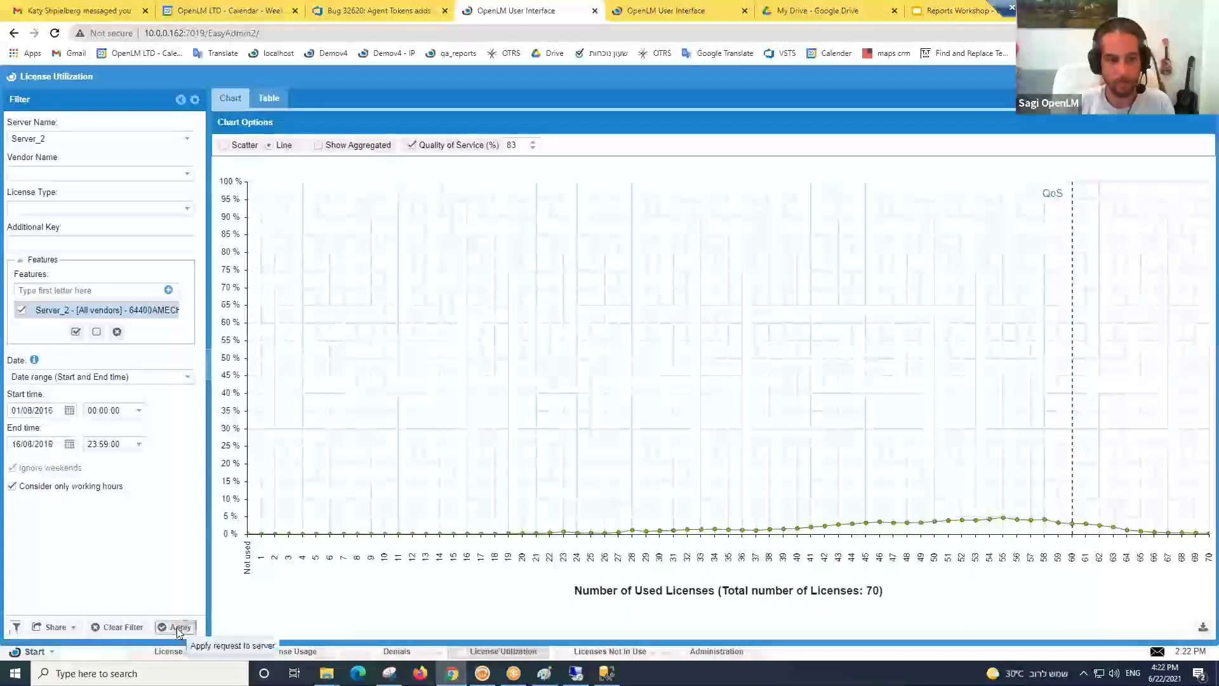
pyautogui.click(180, 626)
pyautogui.moveTo(1202, 504)
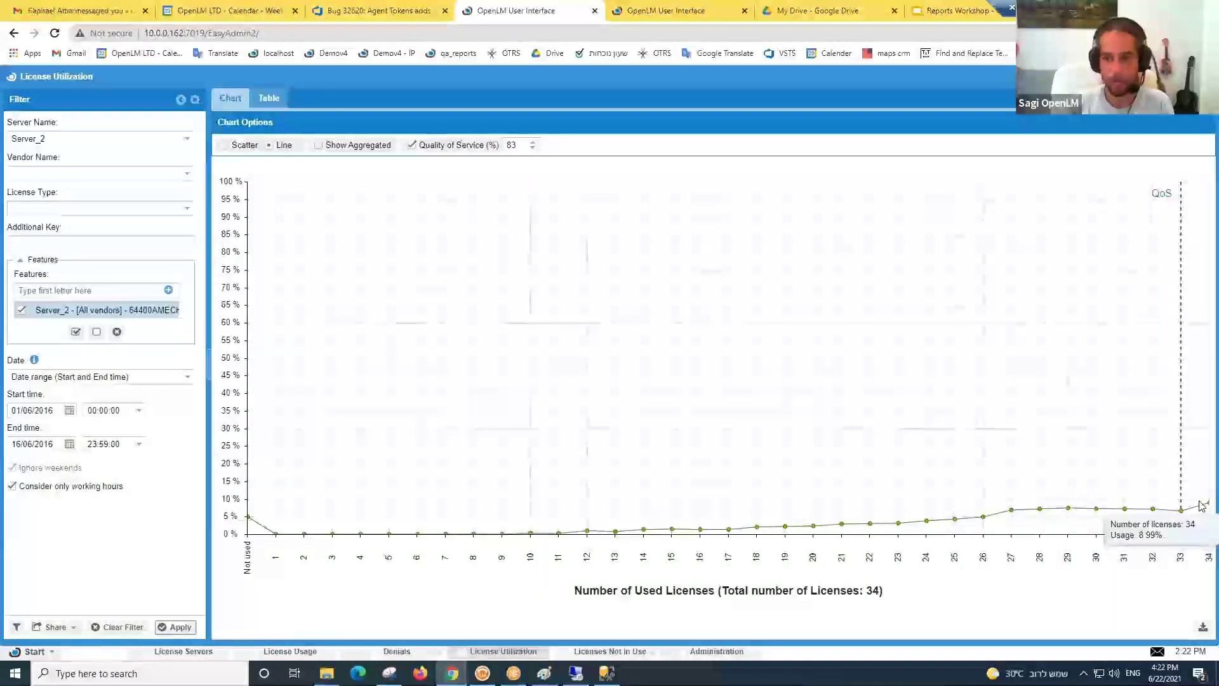
# - Switch to License Usage and apply the stored filter Workshop Demo to its chart
pyautogui.click(290, 651)
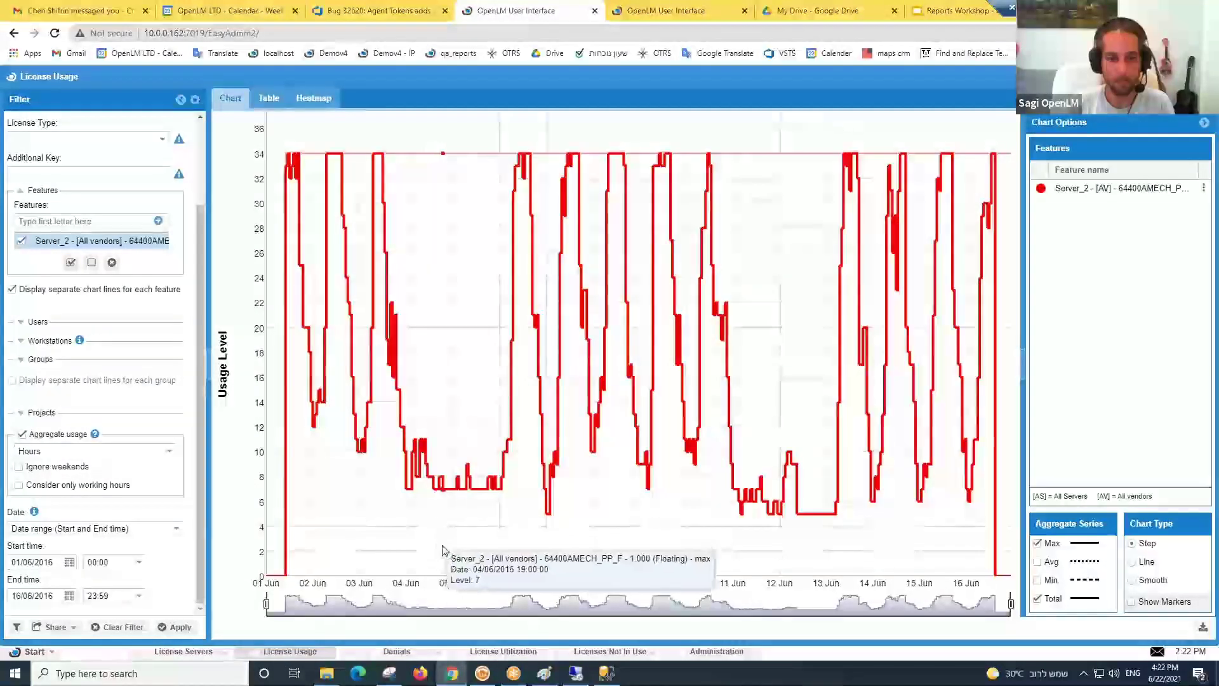
pyautogui.click(16, 626)
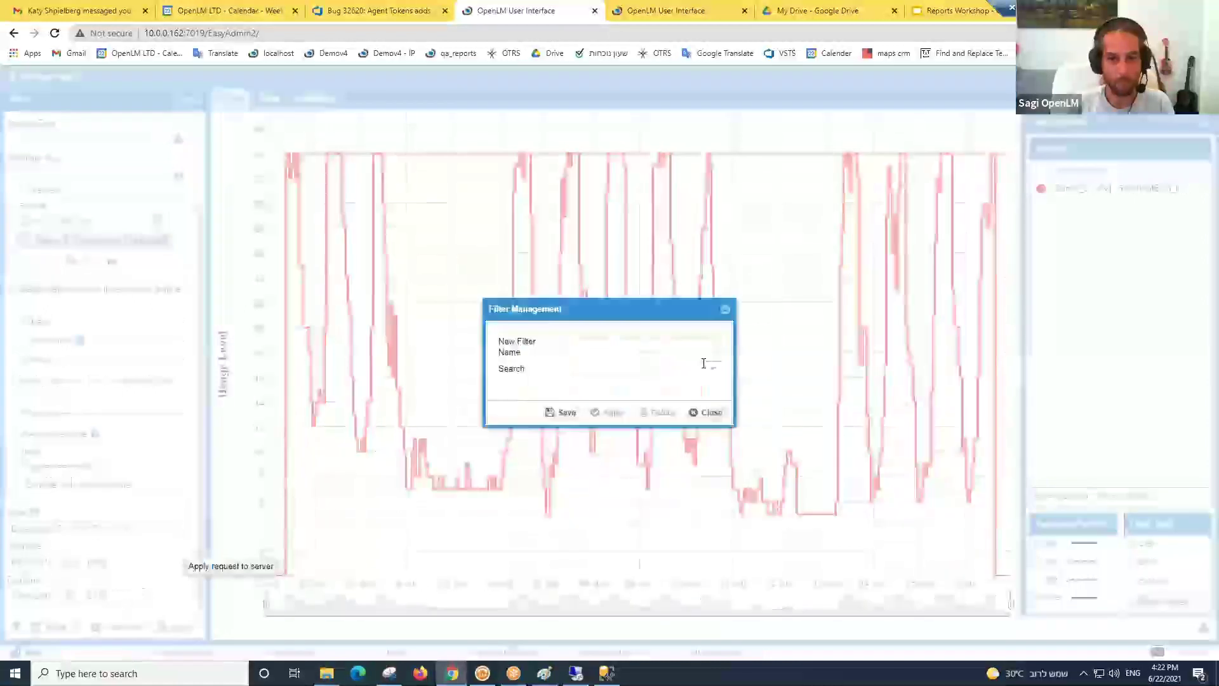
pyautogui.click(712, 369)
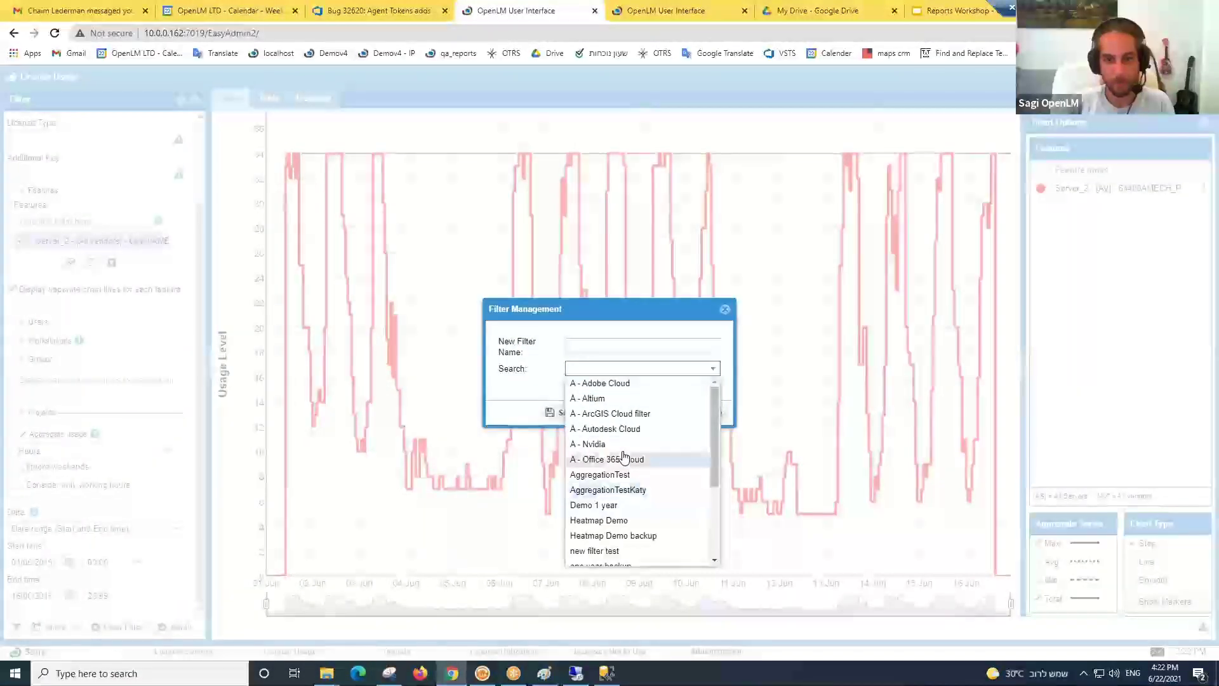
pyautogui.scroll(-5, 622, 456)
pyautogui.click(619, 526)
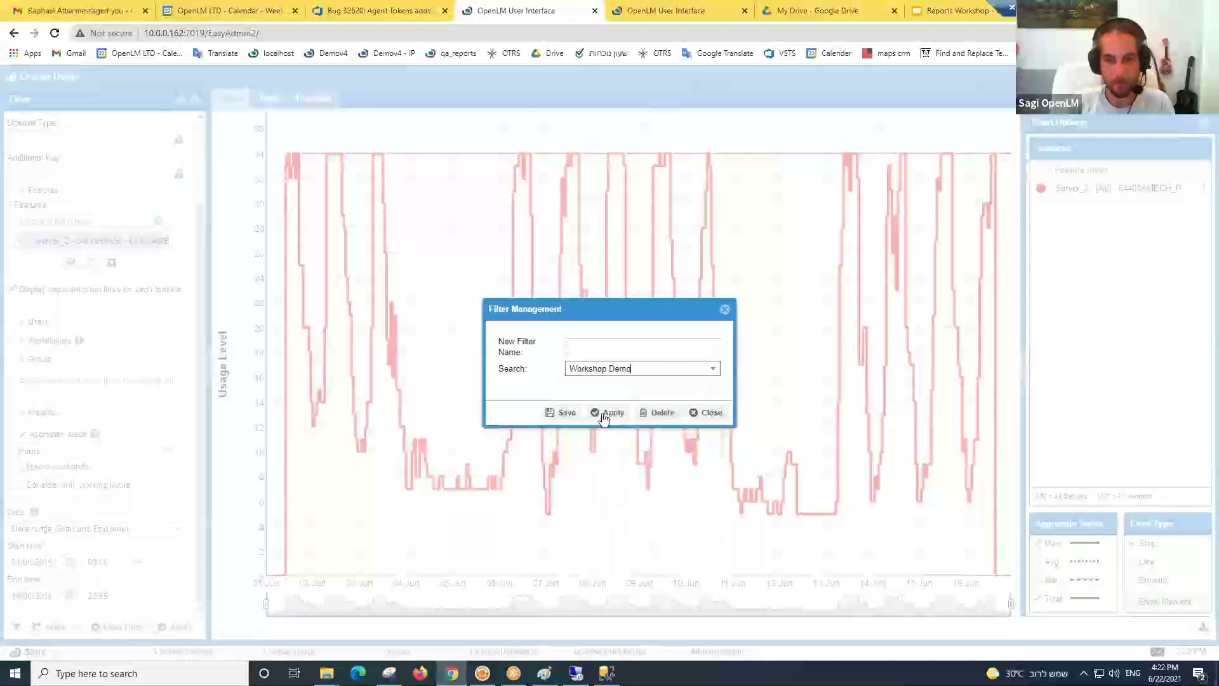
pyautogui.click(603, 414)
pyautogui.click(168, 629)
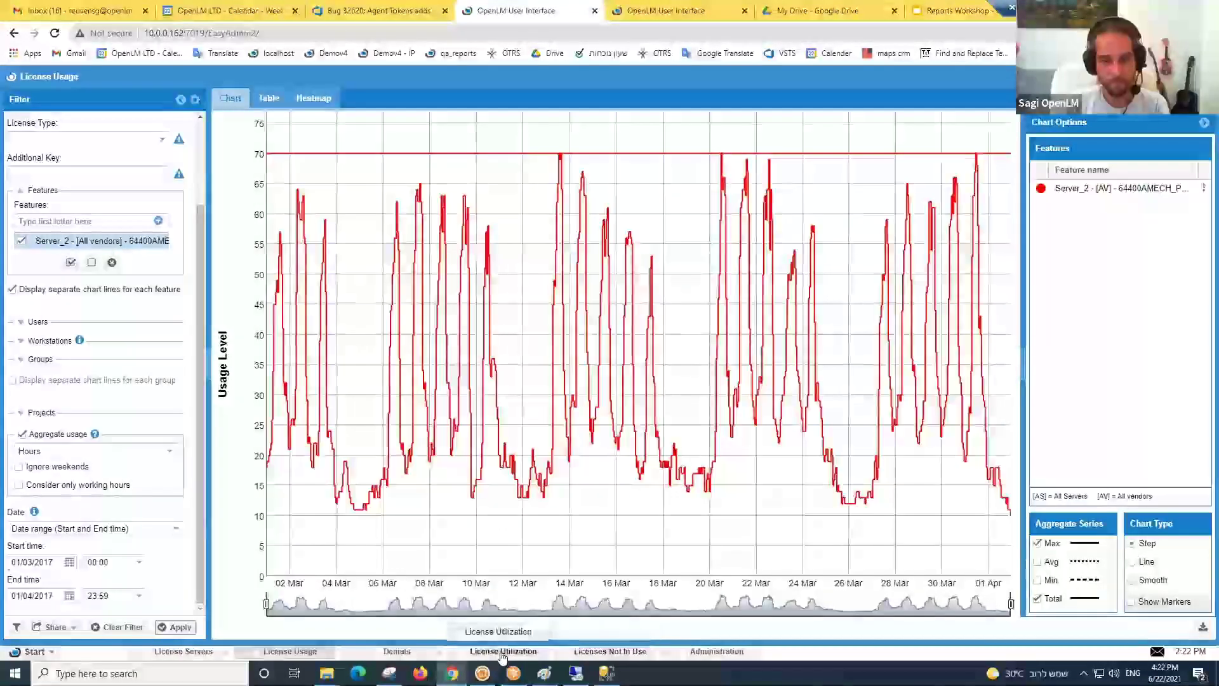
# - Return to License Utilization and apply the stored filter Workshop Demo Good
pyautogui.click(500, 652)
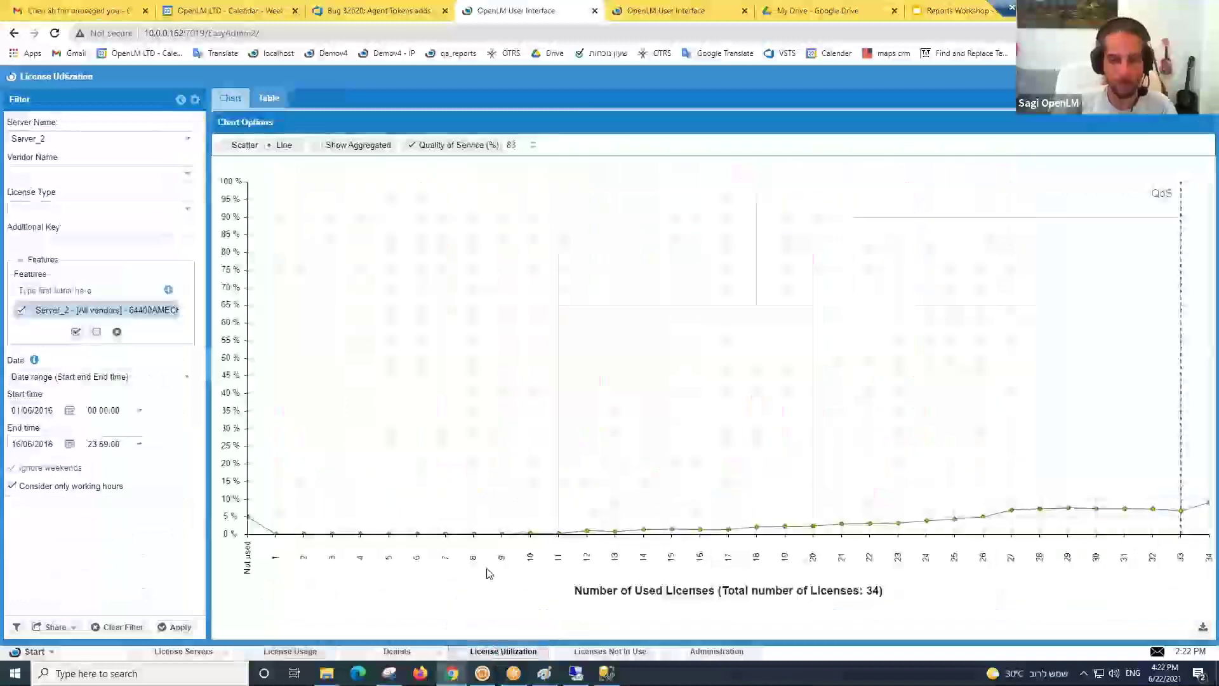
pyautogui.click(16, 627)
pyautogui.click(713, 368)
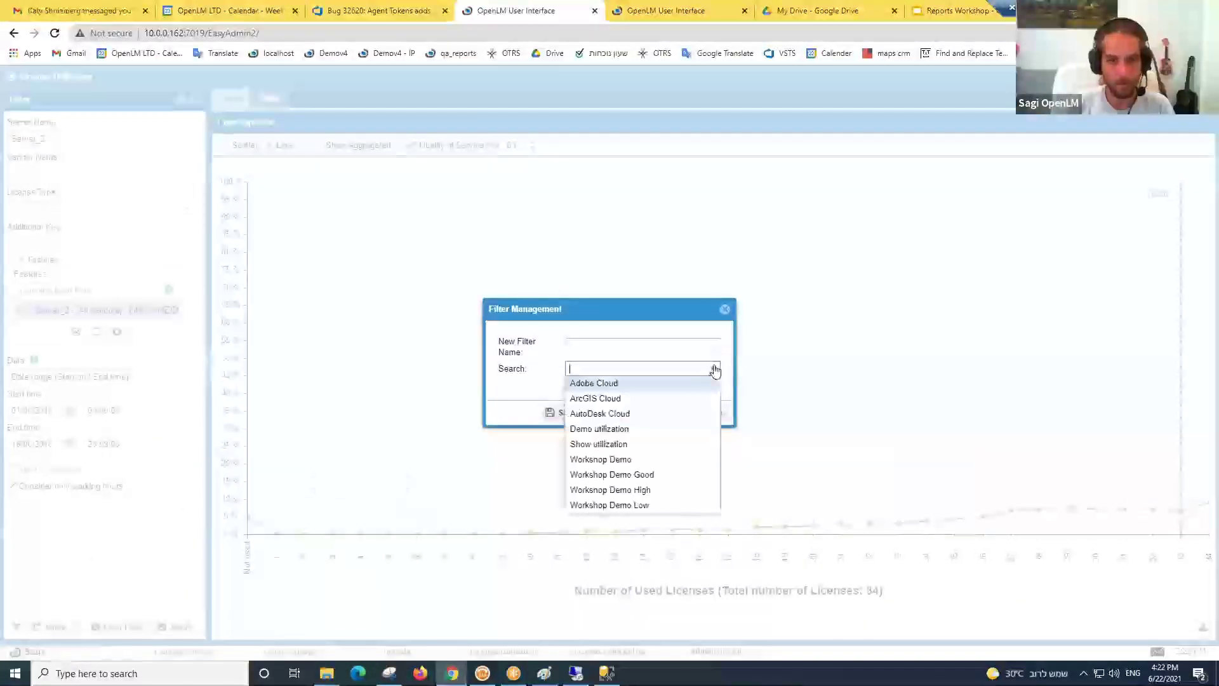
pyautogui.click(635, 475)
pyautogui.click(604, 413)
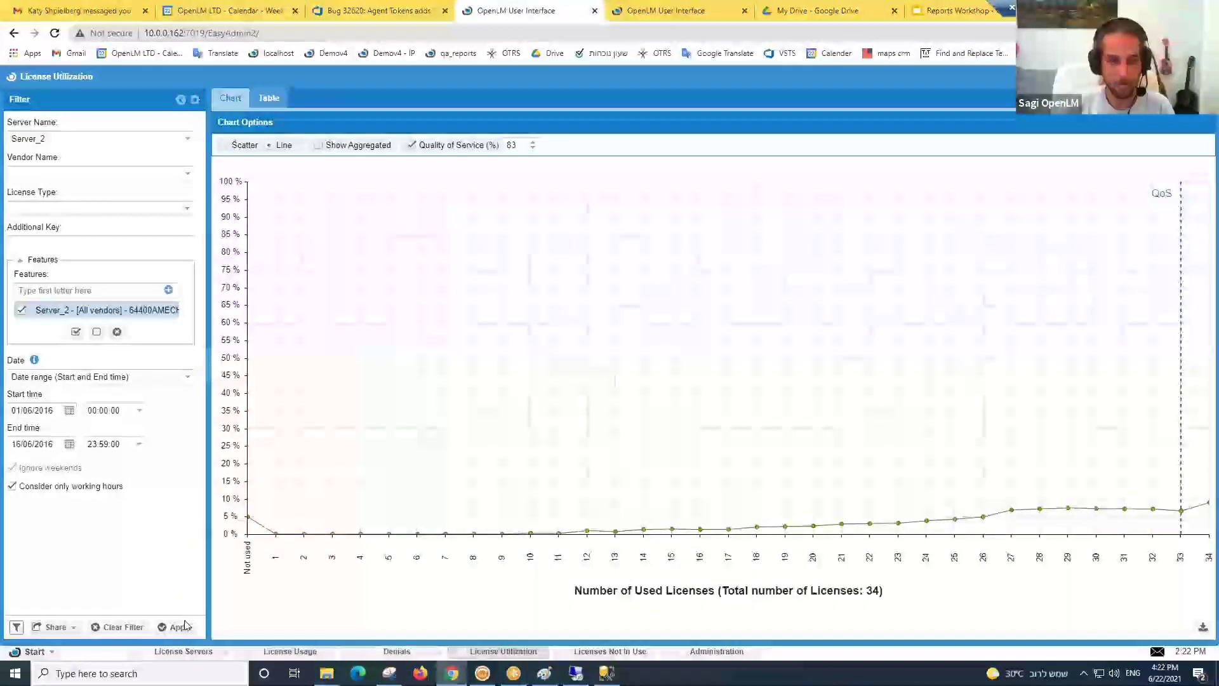
# - Compare the aggregated and non-aggregated curves of the 70-license chart, and set the Quality of Service to 95%
pyautogui.click(319, 146)
pyautogui.click(318, 146)
pyautogui.click(318, 146)
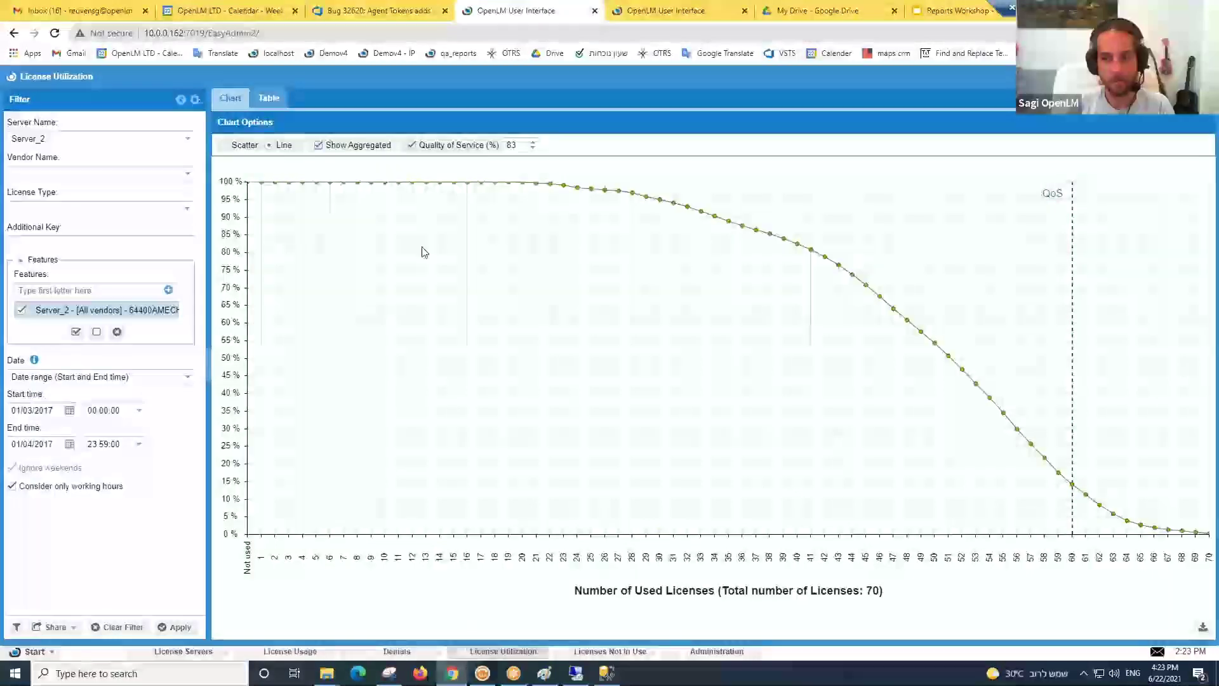
pyautogui.moveTo(323, 159); pyautogui.dragTo(319, 155)
pyautogui.click(318, 146)
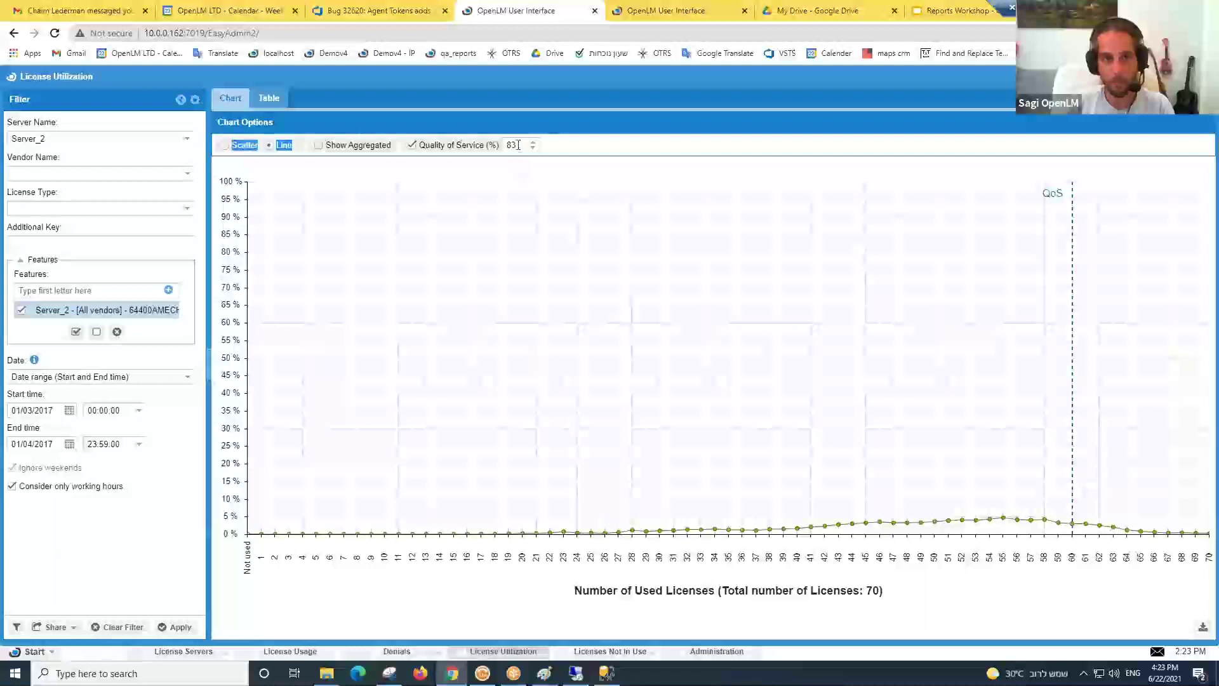
pyautogui.write('5')
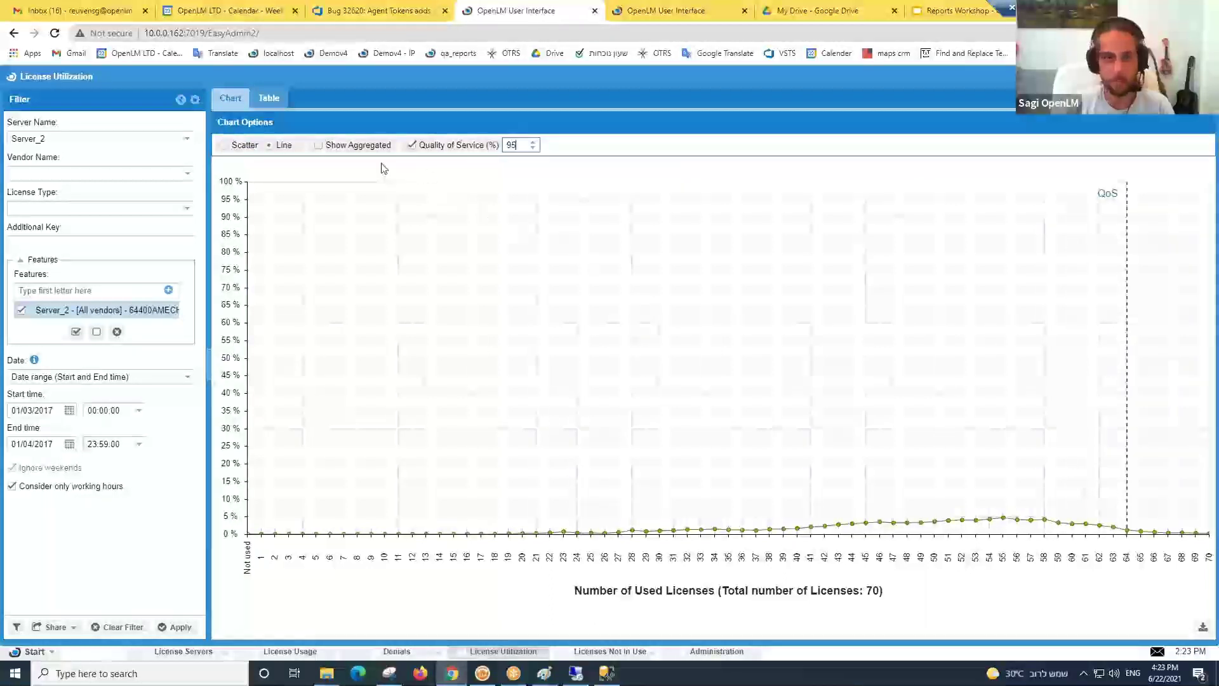
# - Show the aggregated utilization curve and try Quality of Service at 90%, ending with it set to 99%
pyautogui.click(319, 146)
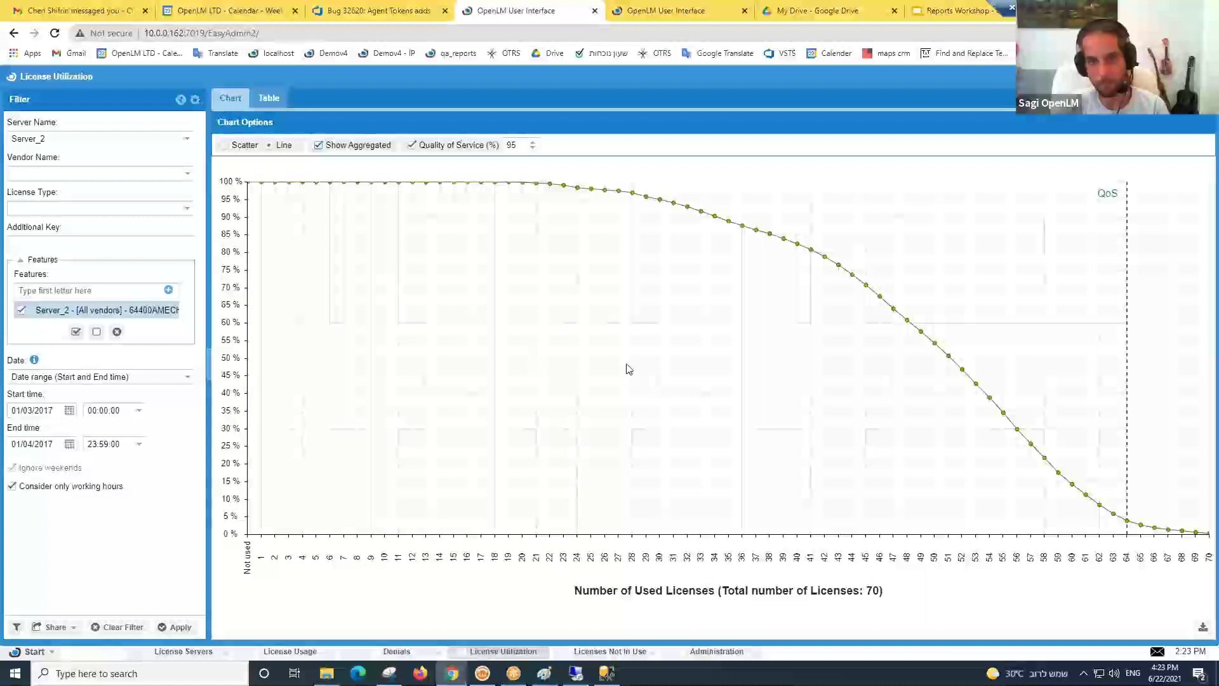
pyautogui.doubleClick(519, 146)
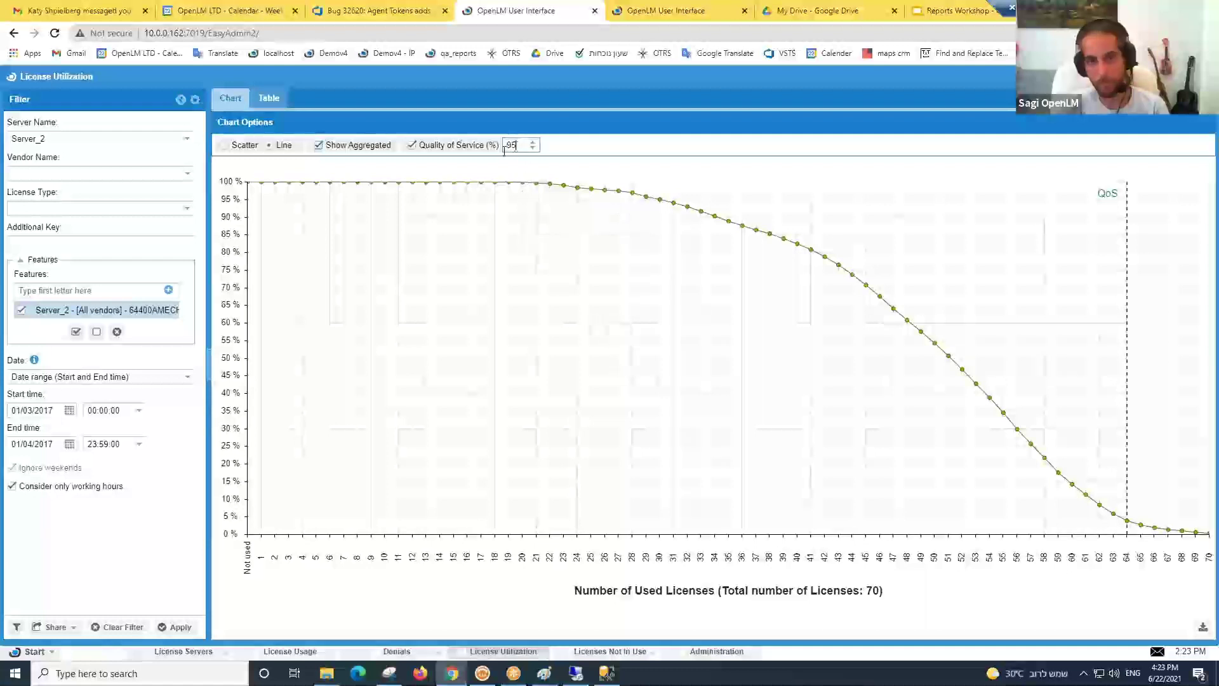
pyautogui.write('98')
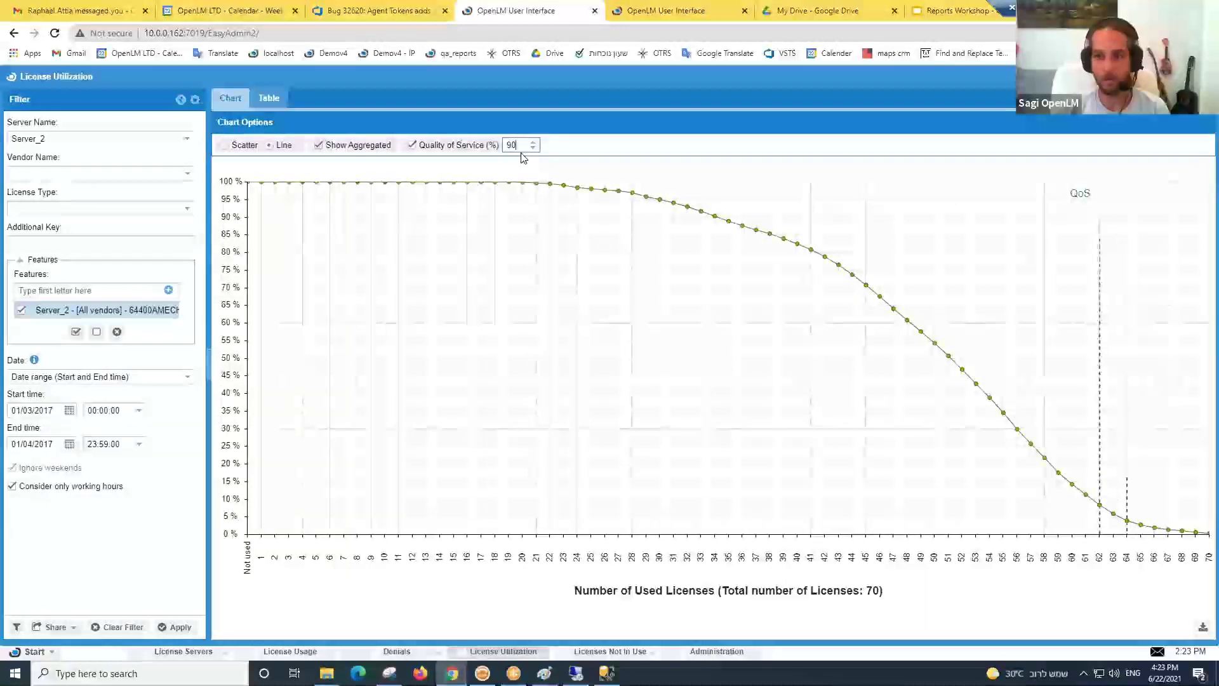
pyautogui.press('BackSpace')
pyautogui.press('BackSpace')
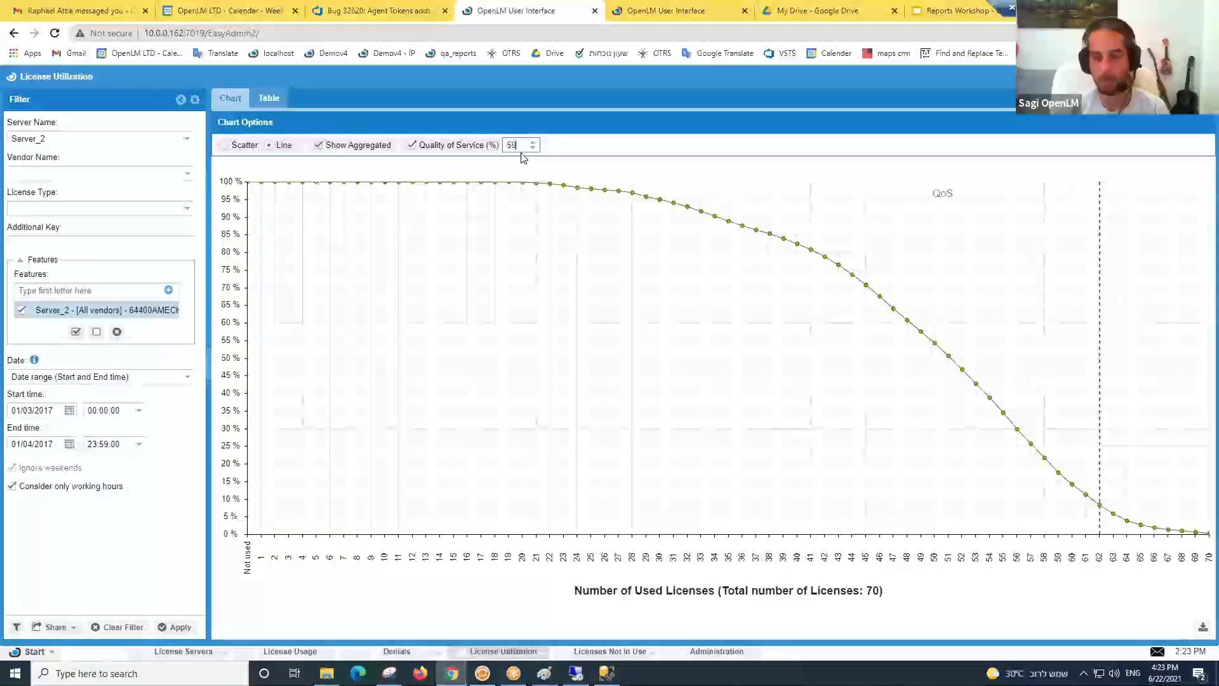
pyautogui.press('BackSpace')
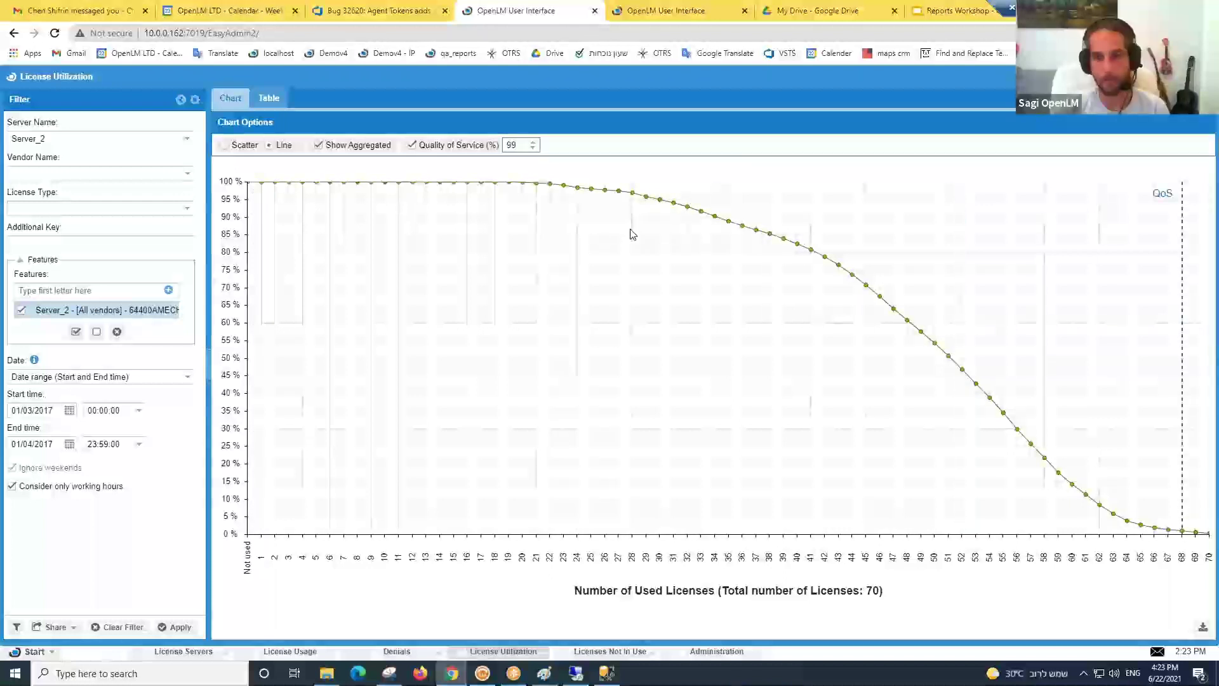
# - Examine the aggregated curve, compare it with the License Usage chart, and return to License Utilization
pyautogui.click(319, 145)
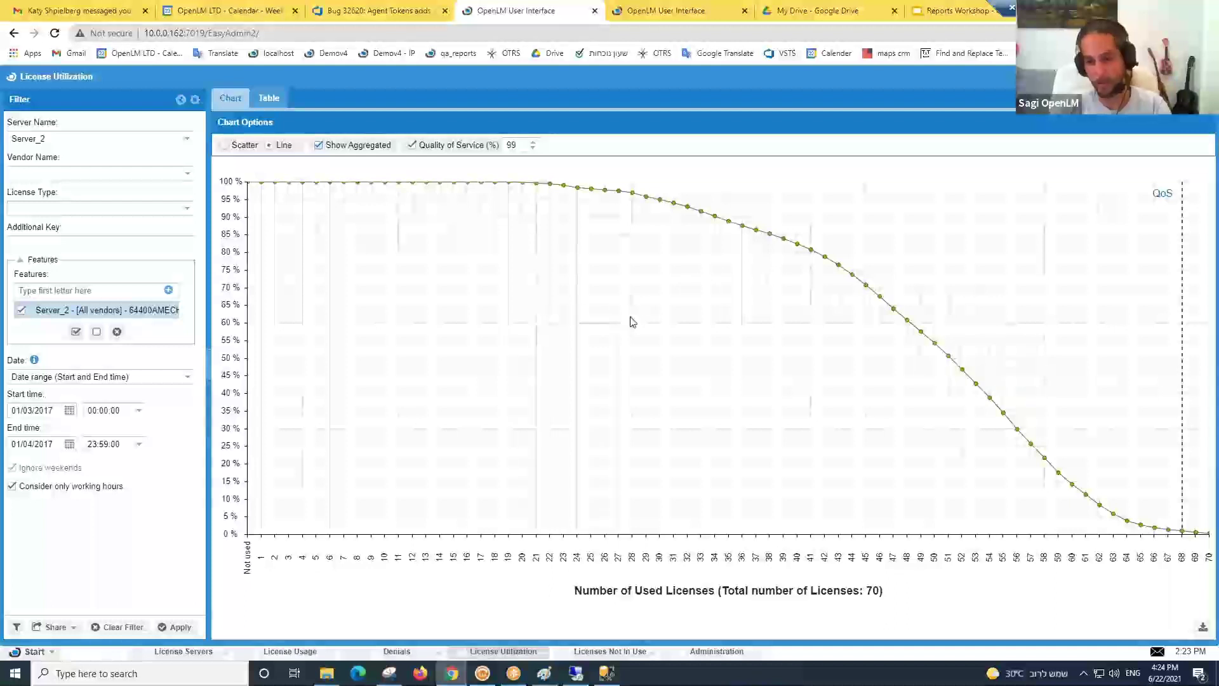
pyautogui.moveTo(581, 195)
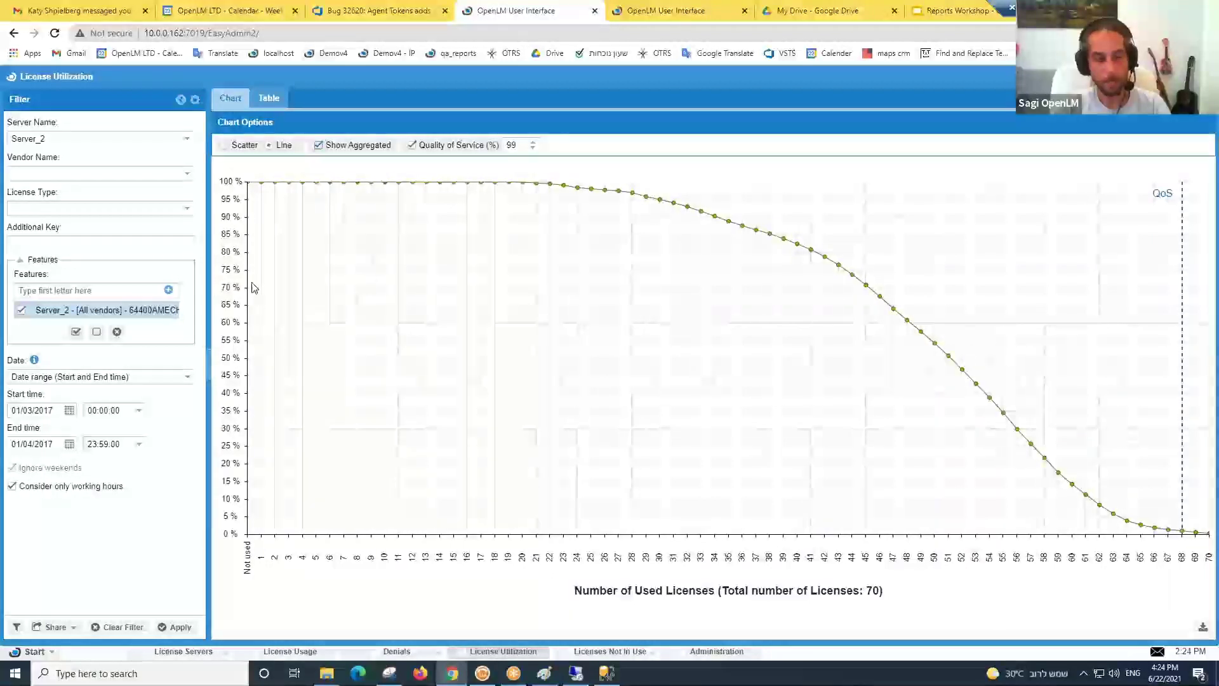
pyautogui.moveTo(250, 185)
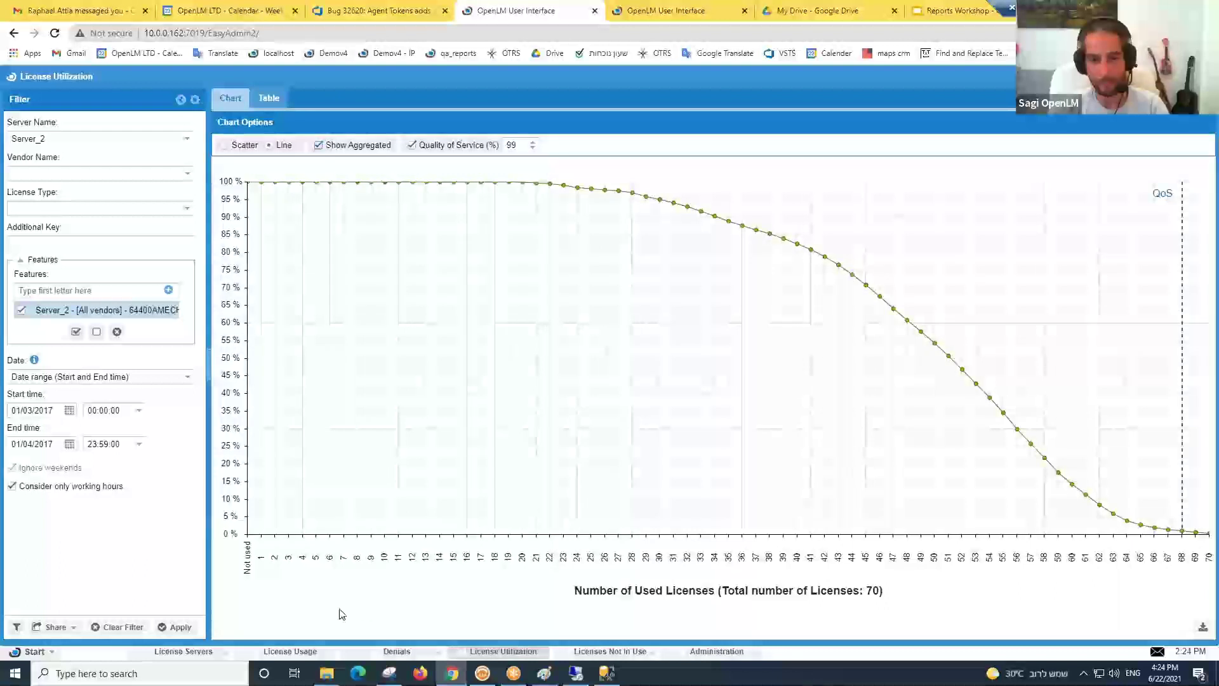
pyautogui.click(290, 651)
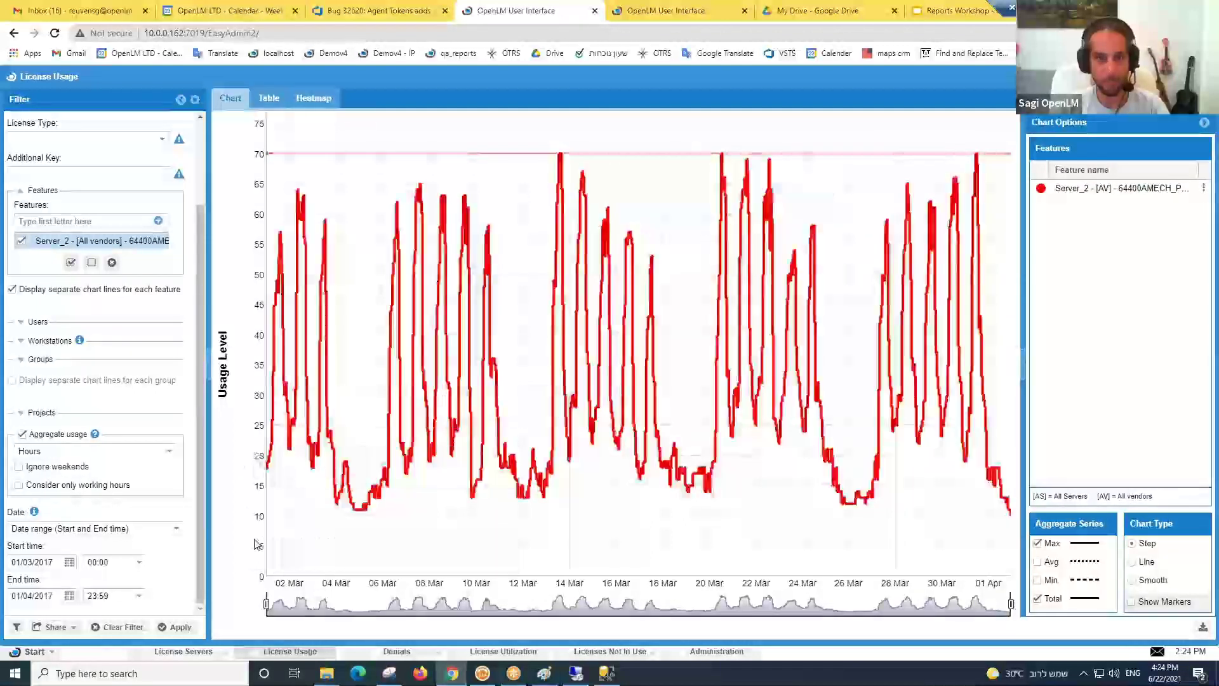
pyautogui.click(484, 653)
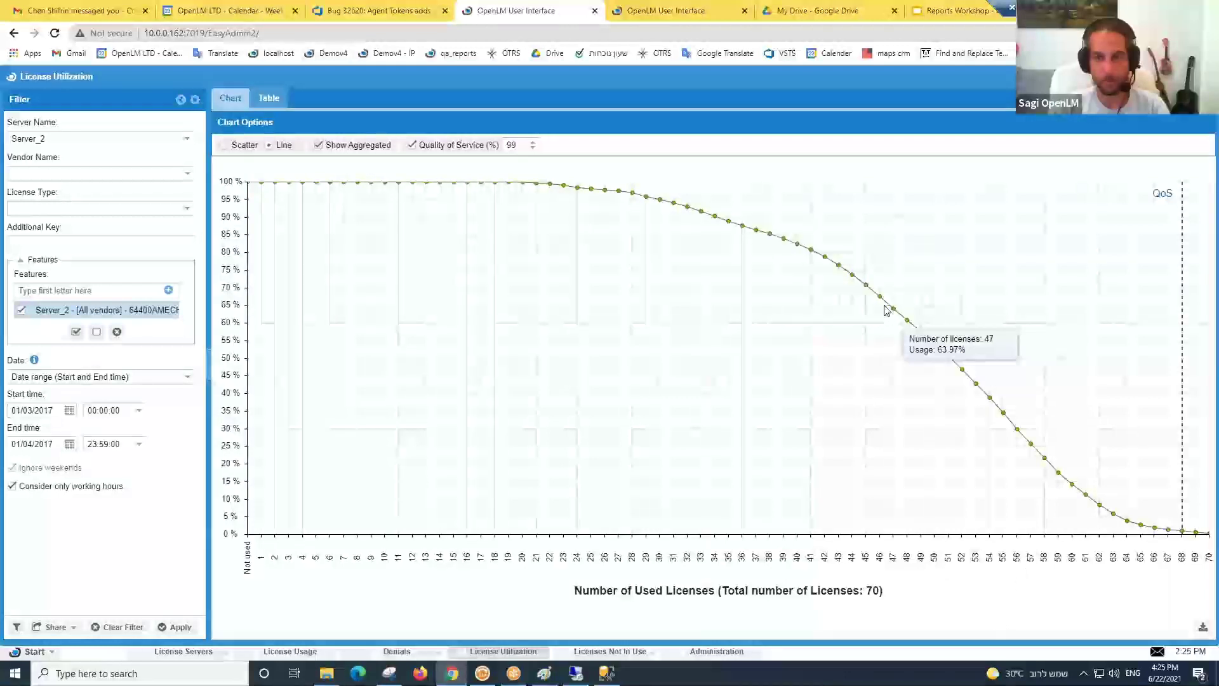
# - Set the Quality of Service to 95% and check usage at points along the aggregated curve
pyautogui.doubleClick(512, 146)
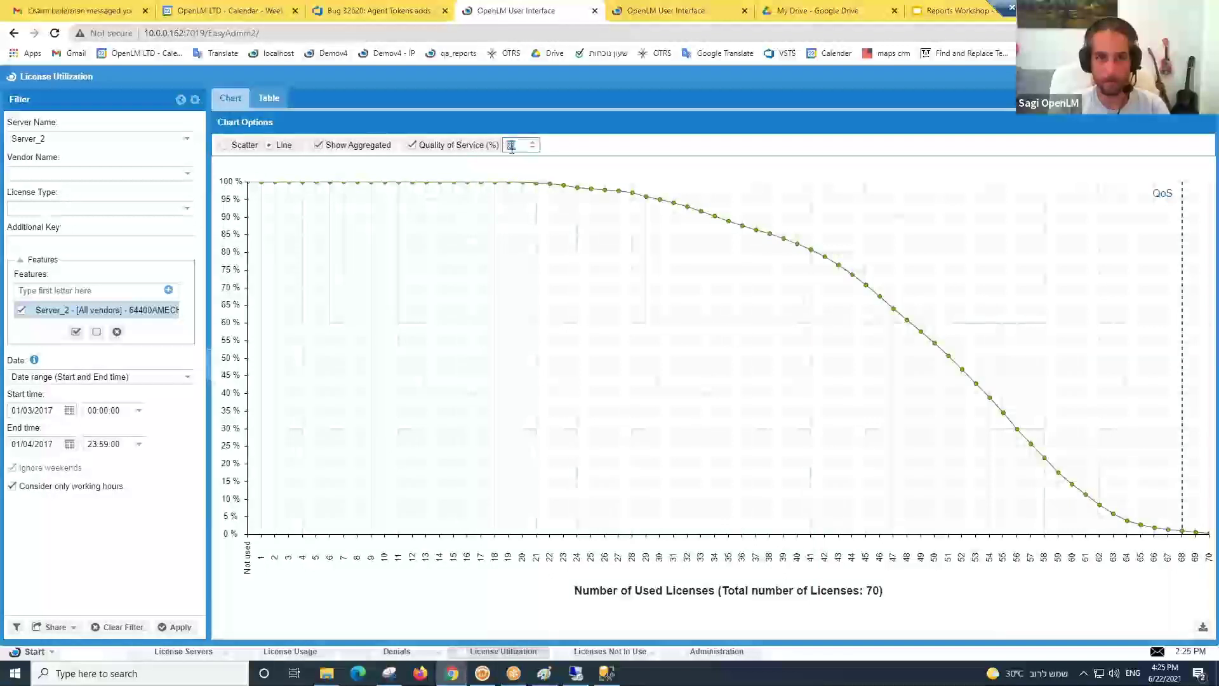
pyautogui.write('95')
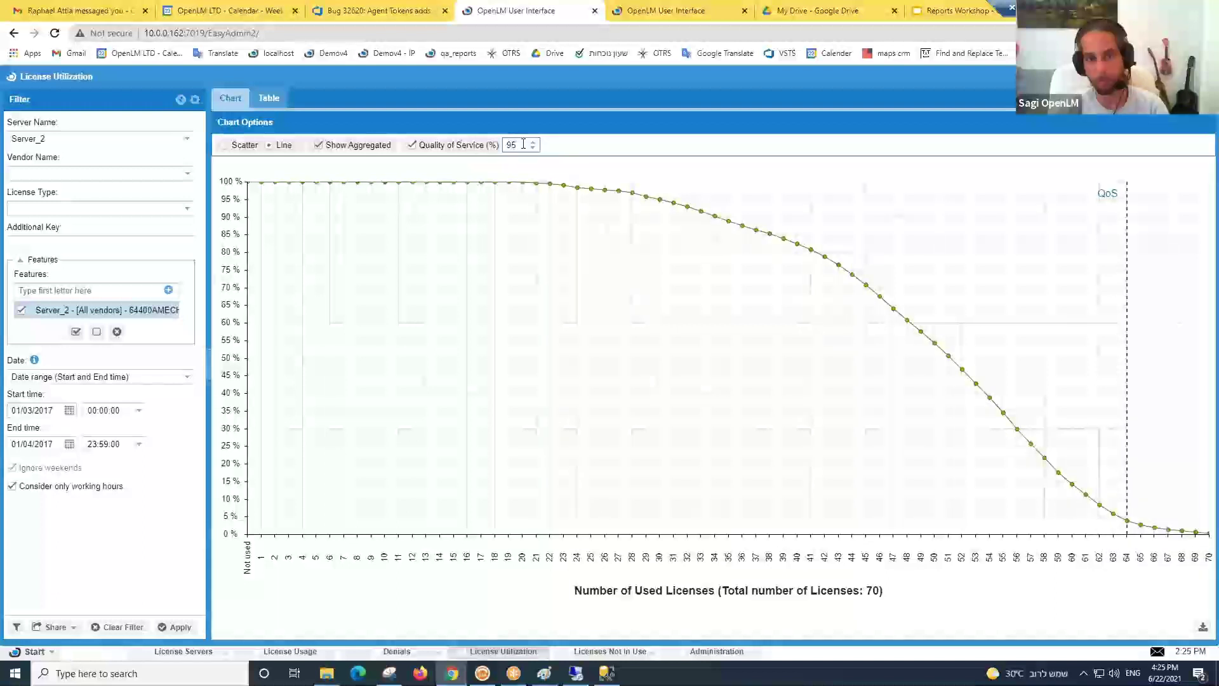
pyautogui.moveTo(1127, 521)
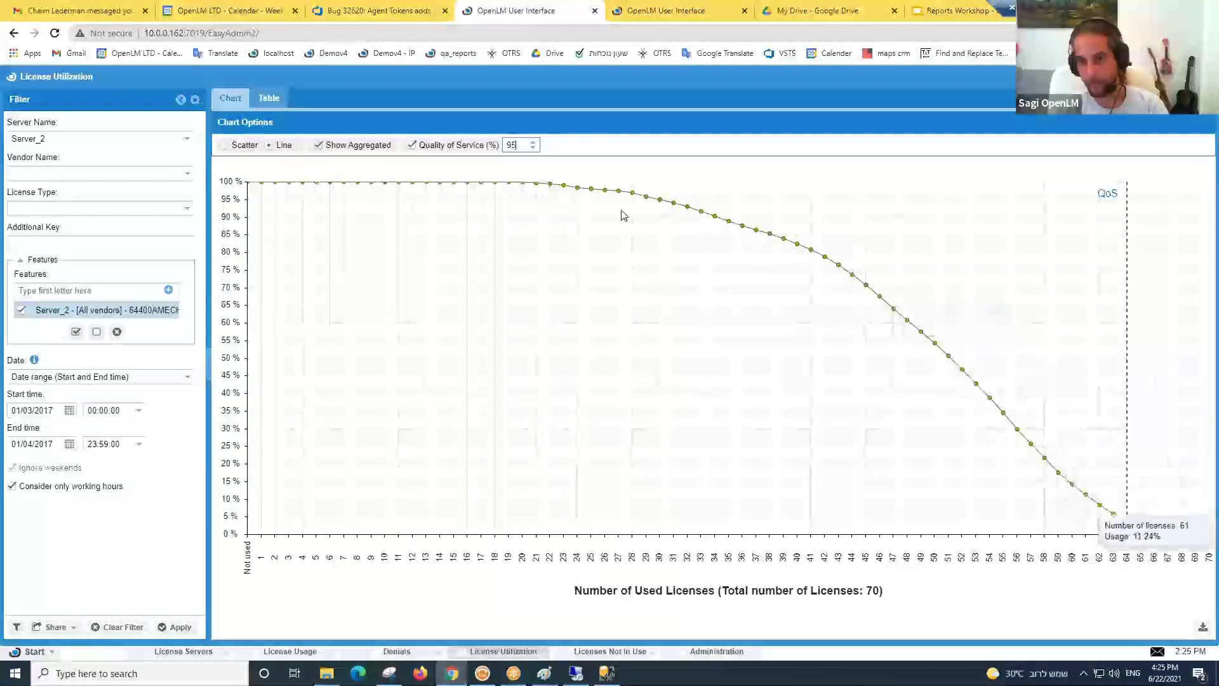
pyautogui.click(509, 144)
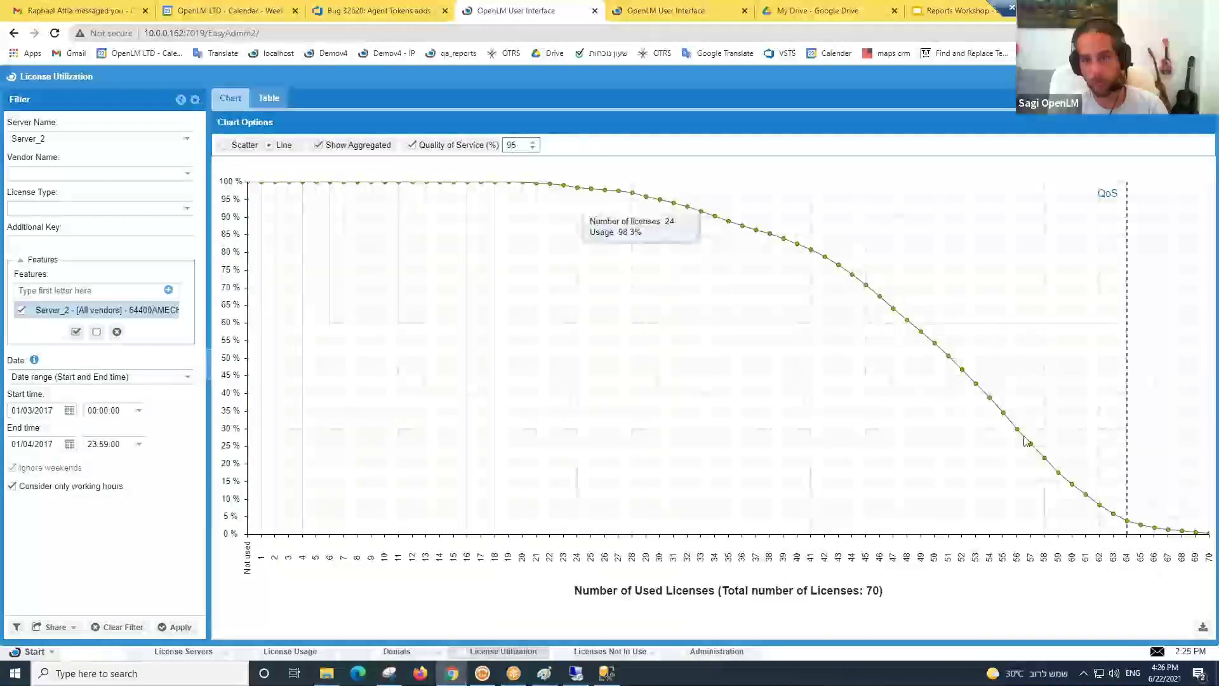
pyautogui.click(1088, 500)
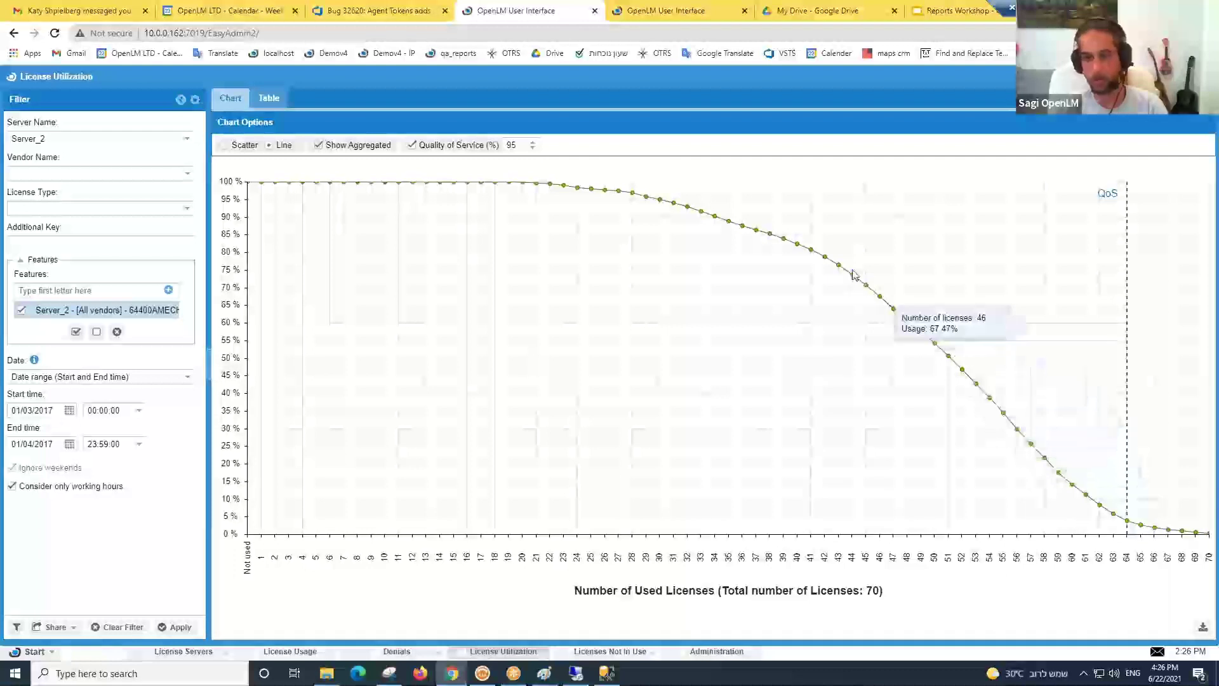
# - Set the Quality of Service to 90% and compare the non-aggregated curve with the aggregated one
pyautogui.click(318, 145)
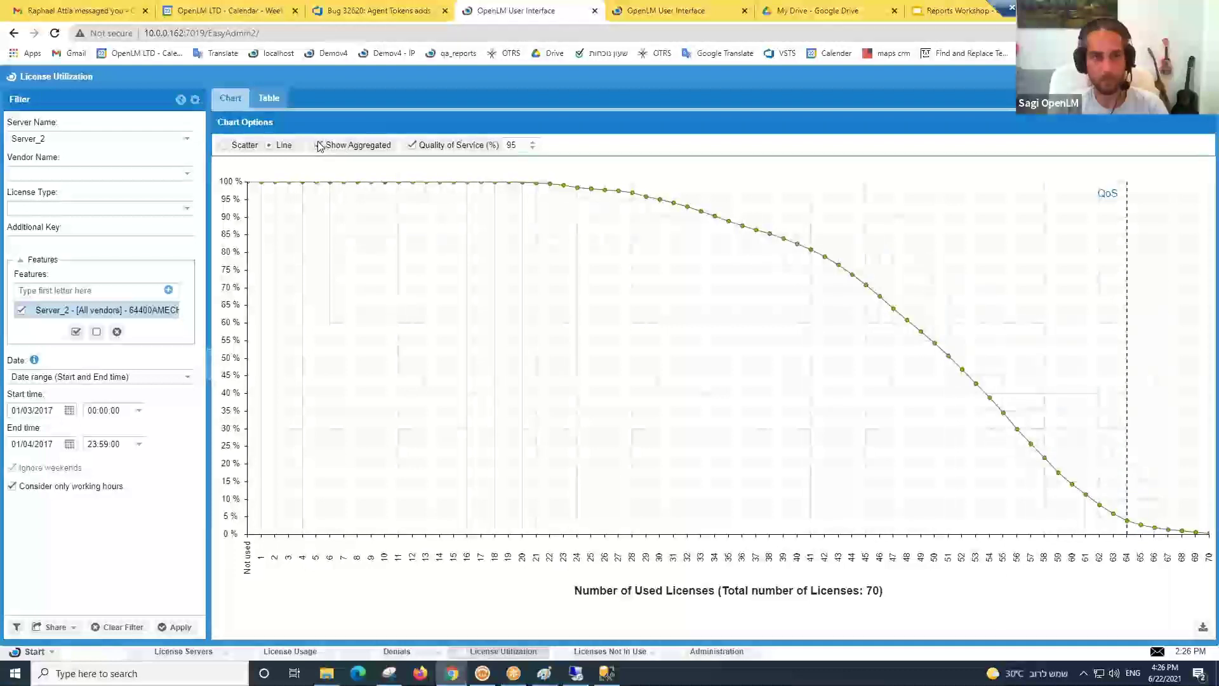
pyautogui.doubleClick(504, 142)
pyautogui.write('90')
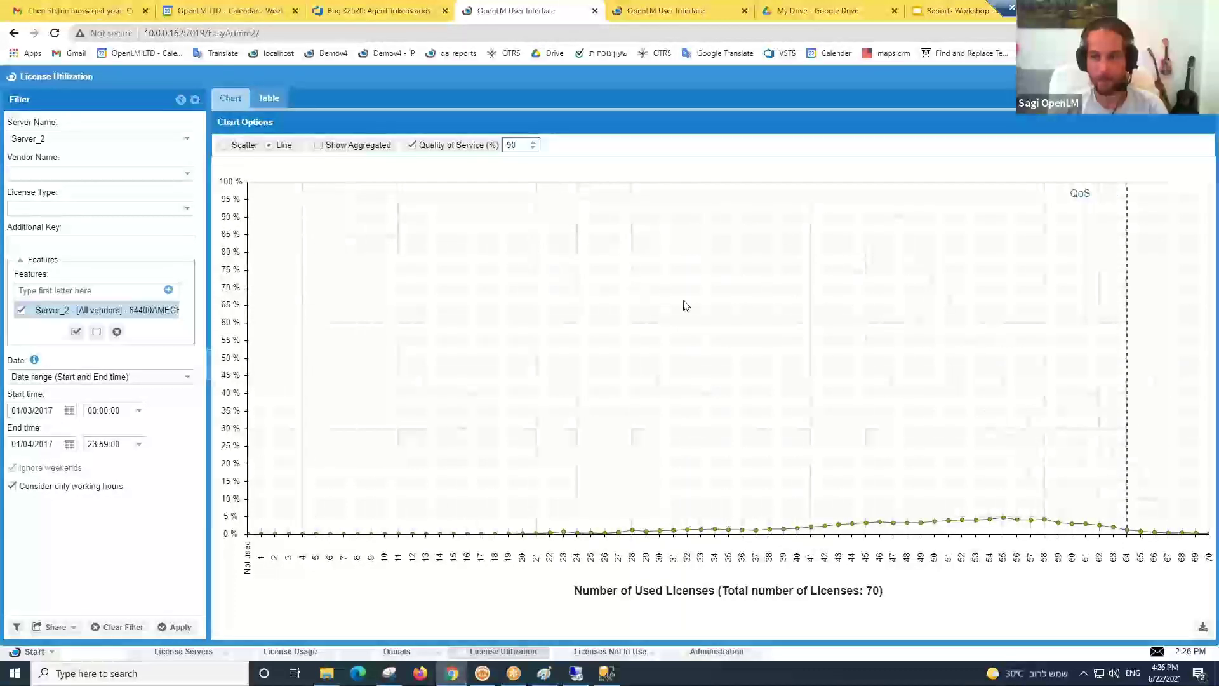
pyautogui.click(318, 145)
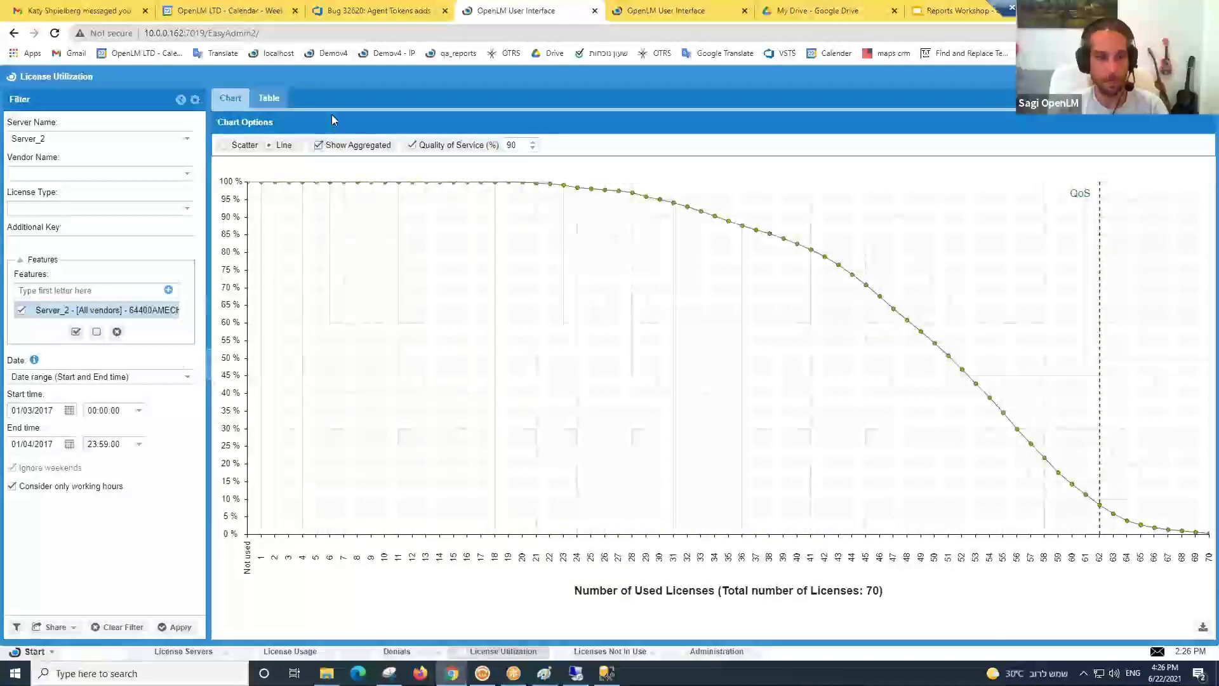
# - Apply the stored filter Workshop Demo Low to the License Utilization chart and check the usage points along its curve
pyautogui.click(13, 627)
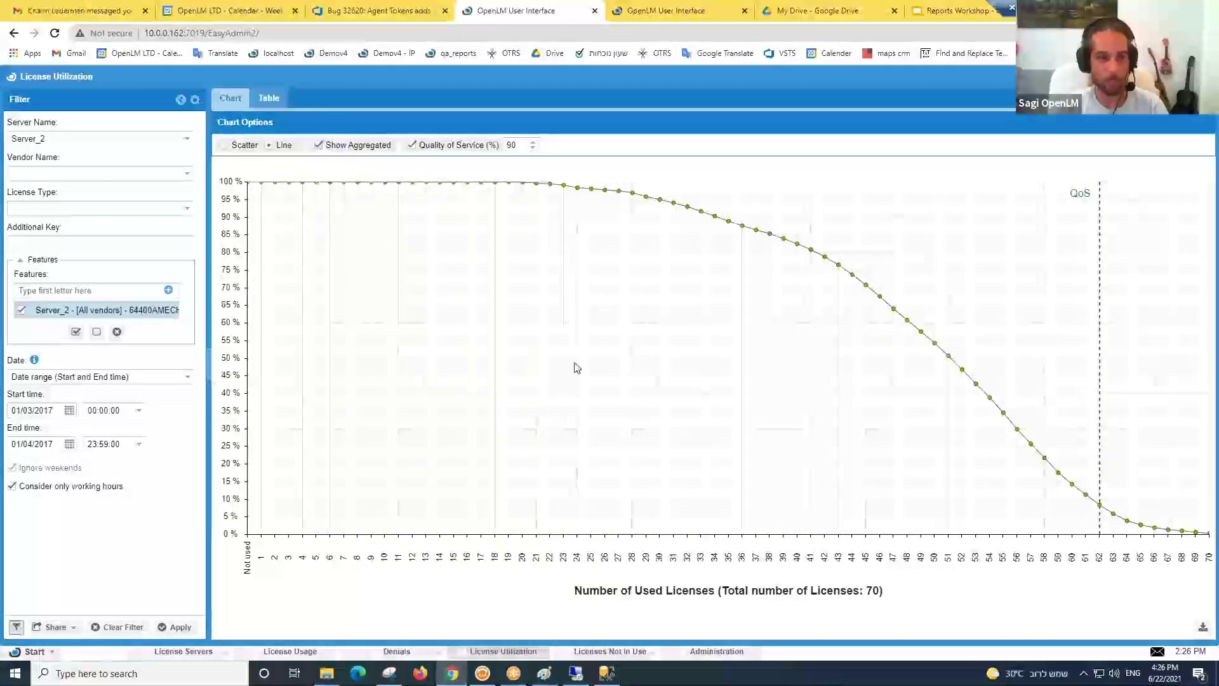
pyautogui.click(713, 369)
pyautogui.click(632, 506)
pyautogui.click(608, 412)
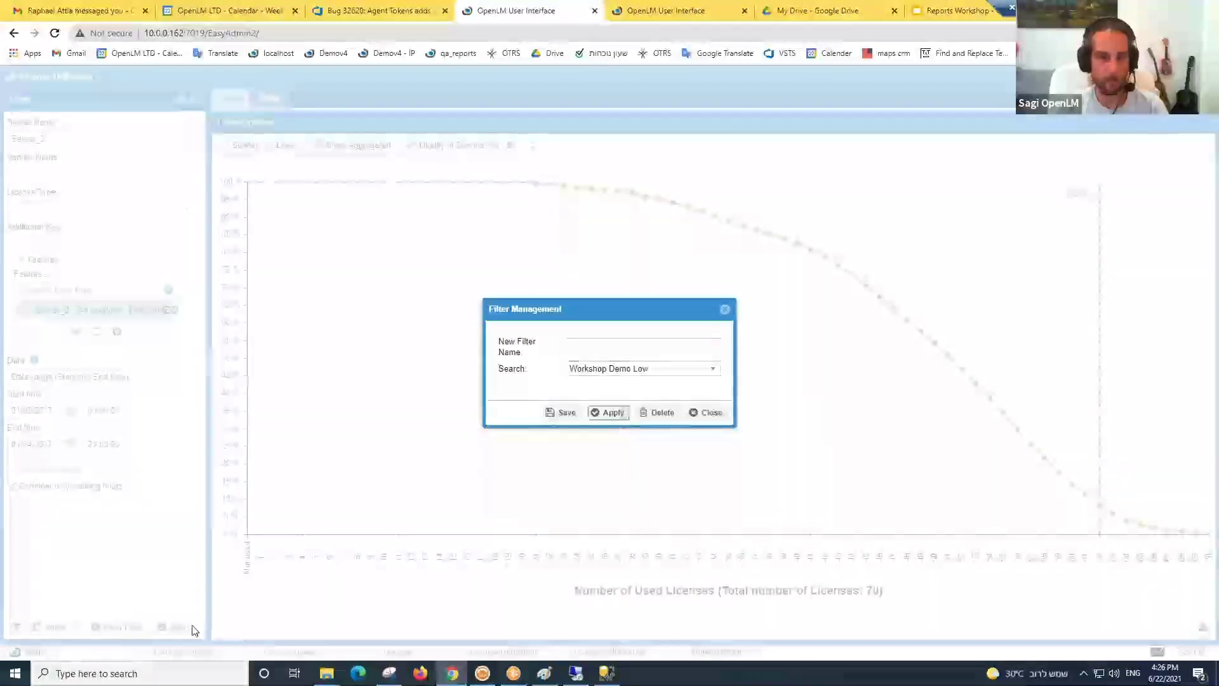
pyautogui.click(172, 636)
pyautogui.moveTo(265, 203)
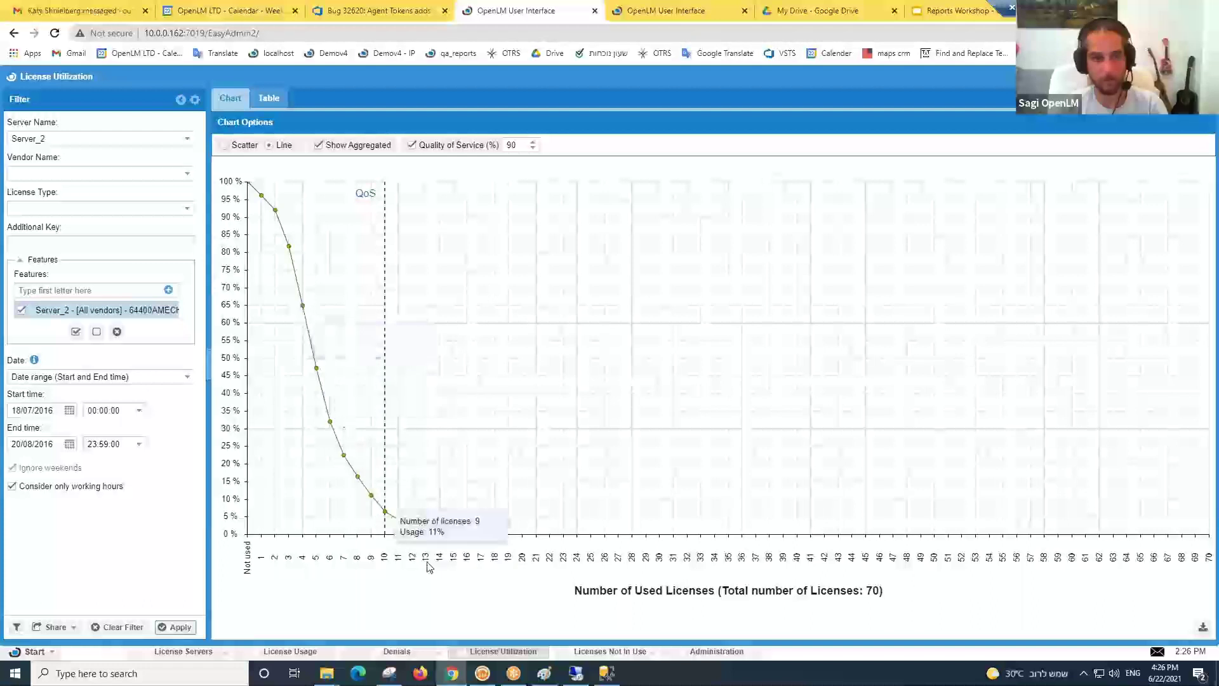
# - Apply the stored filter Workshop Demo Good to the License Utilization chart
pyautogui.click(17, 627)
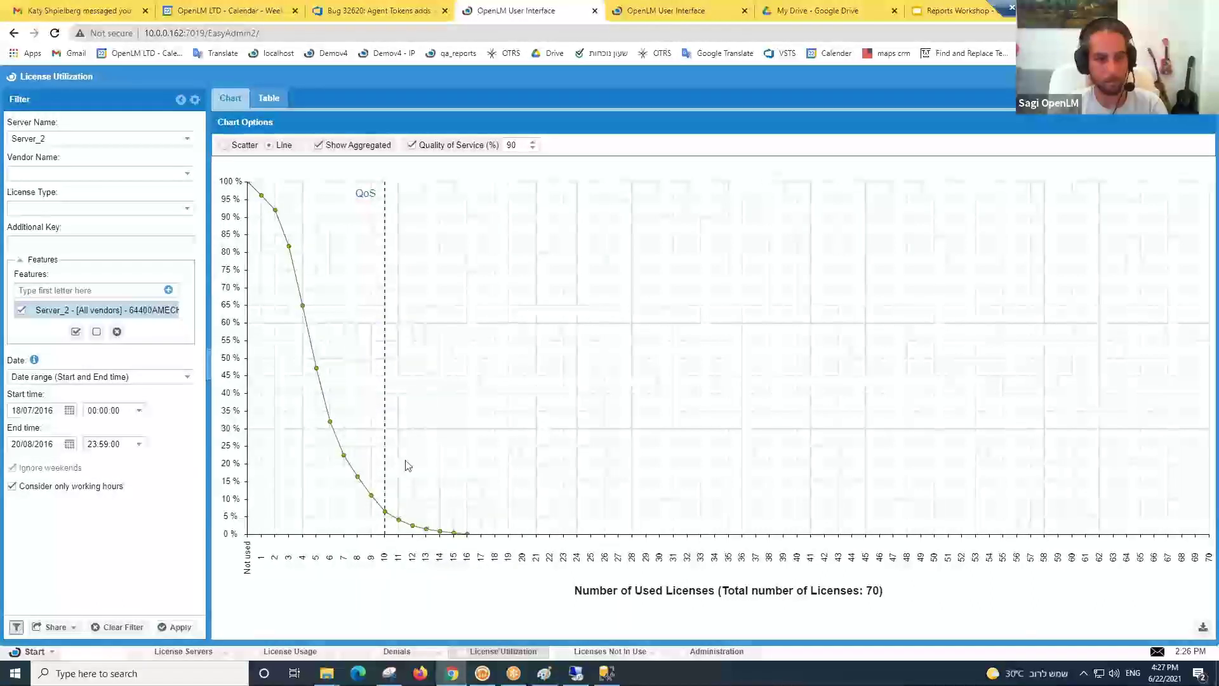
pyautogui.click(713, 371)
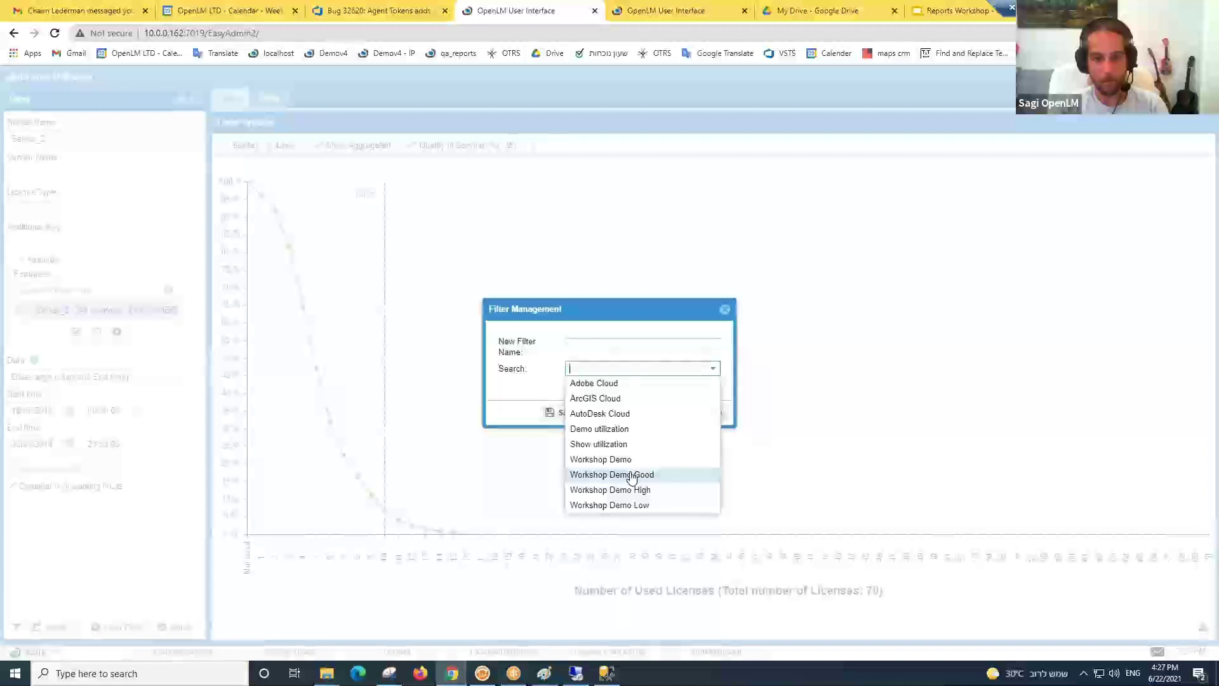
pyautogui.click(611, 474)
pyautogui.click(606, 413)
pyautogui.click(160, 627)
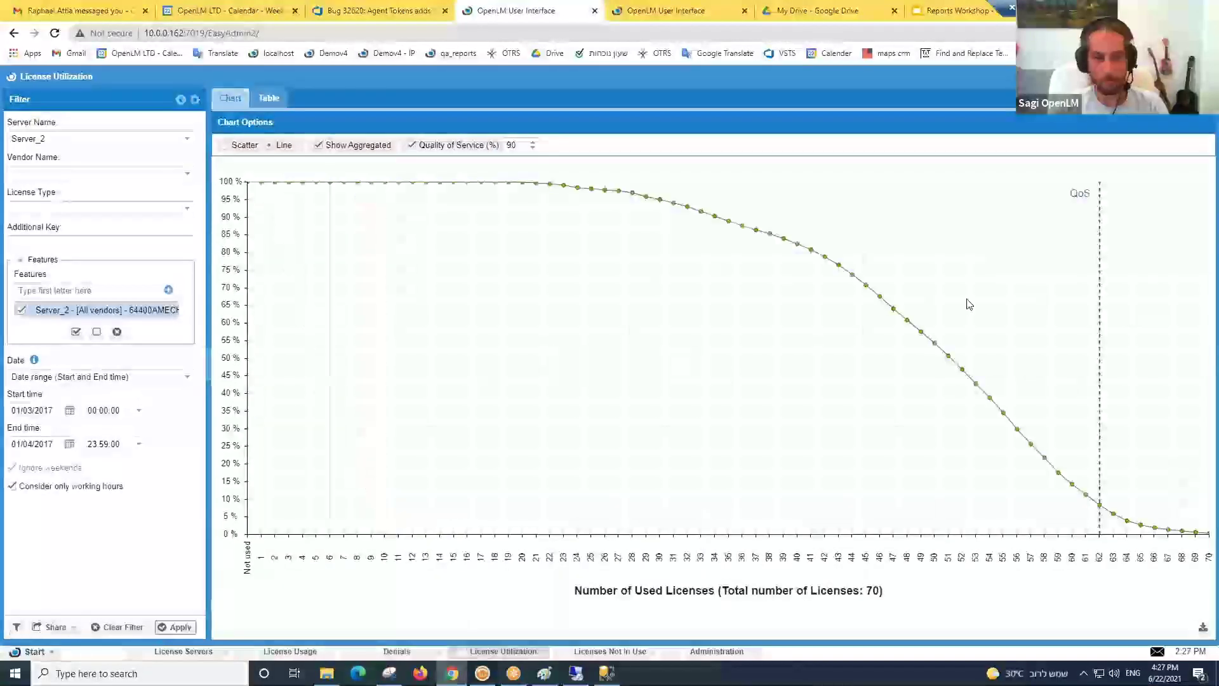
# - Apply the stored filter Workshop Demo High and examine the end of the 34-license curve
pyautogui.click(26, 626)
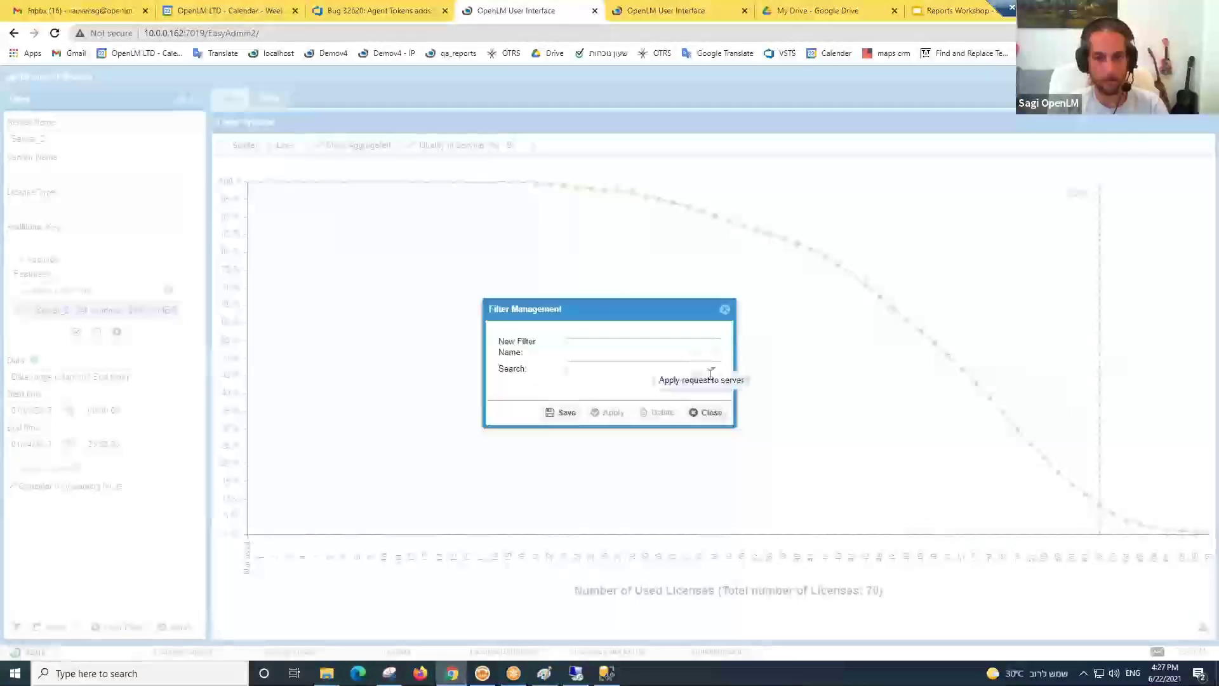
pyautogui.click(712, 367)
pyautogui.click(637, 489)
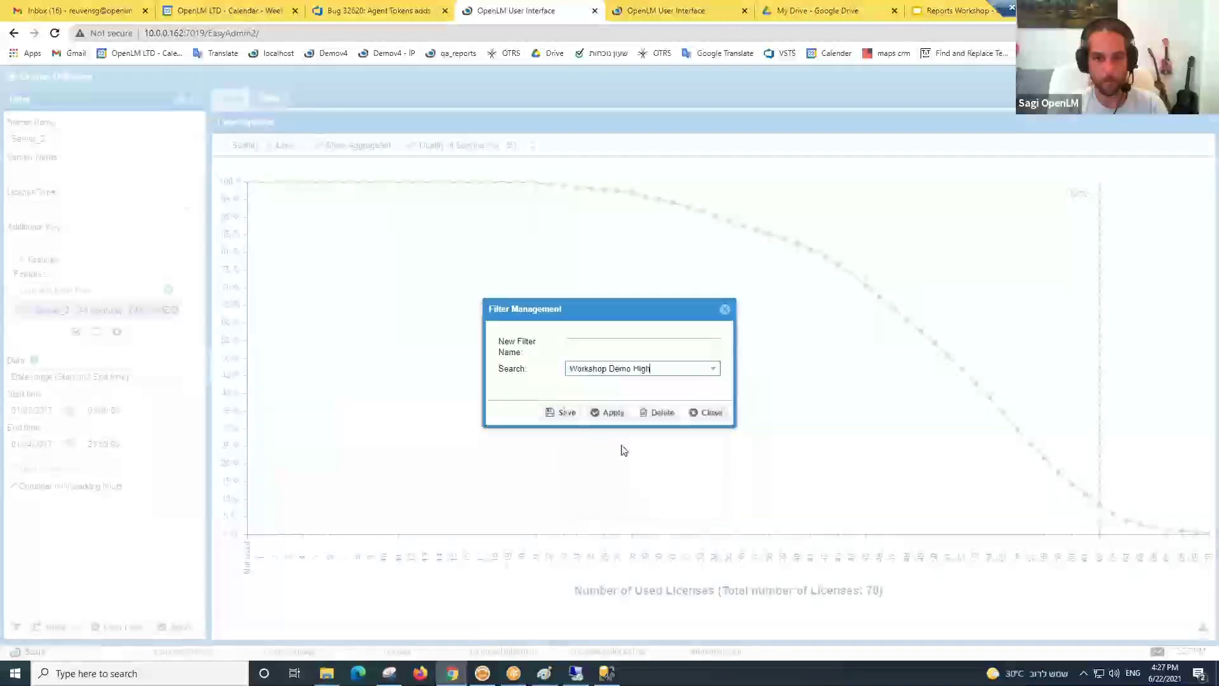
pyautogui.click(175, 627)
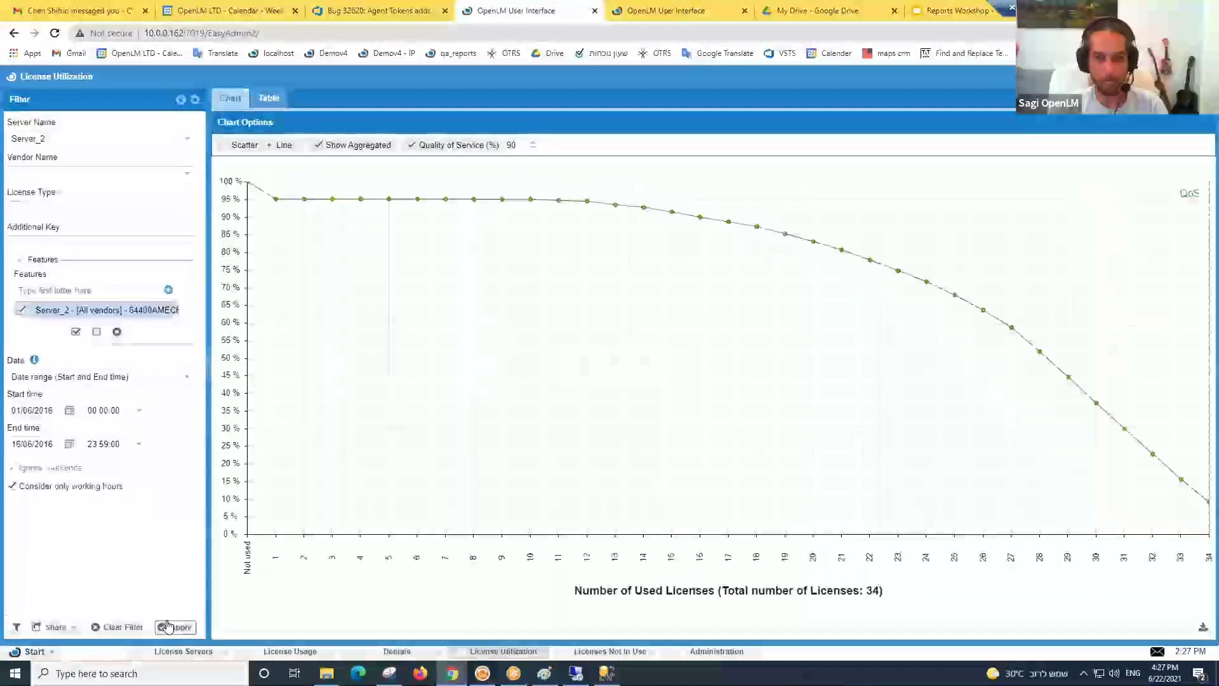
pyautogui.moveTo(1201, 508)
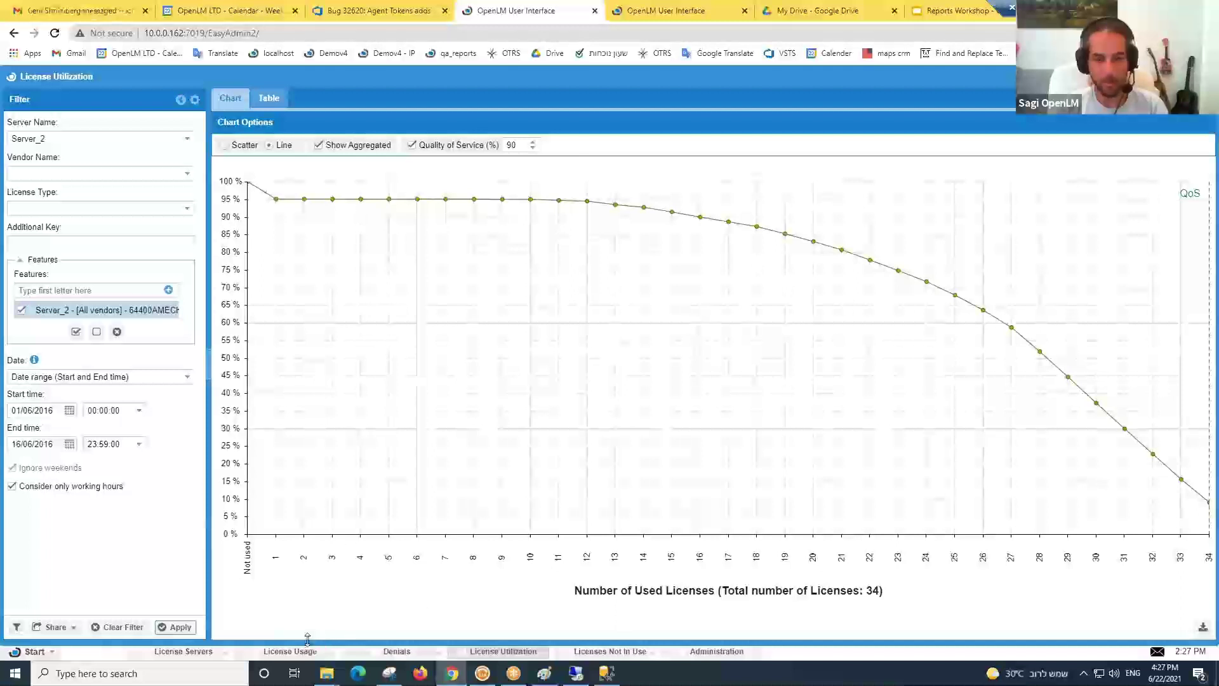
# - Look at the License Usage chart again, return to License Utilization and reapply the stored filter Workshop Demo Good
pyautogui.click(292, 652)
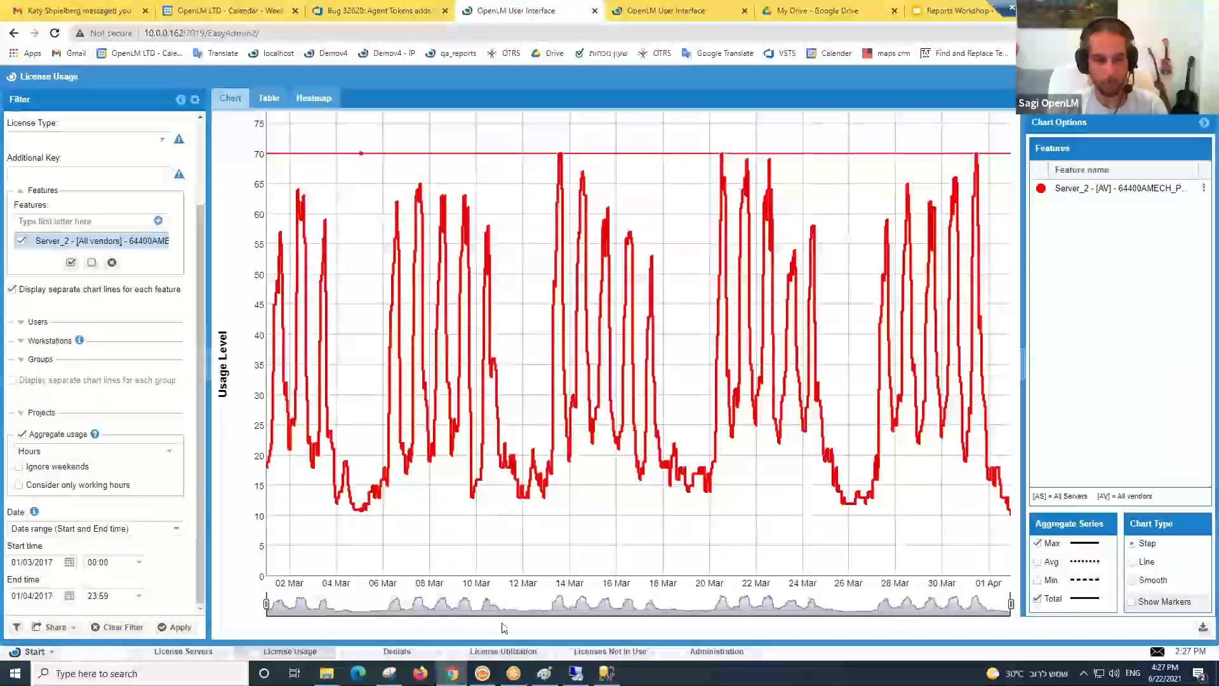
pyautogui.click(504, 651)
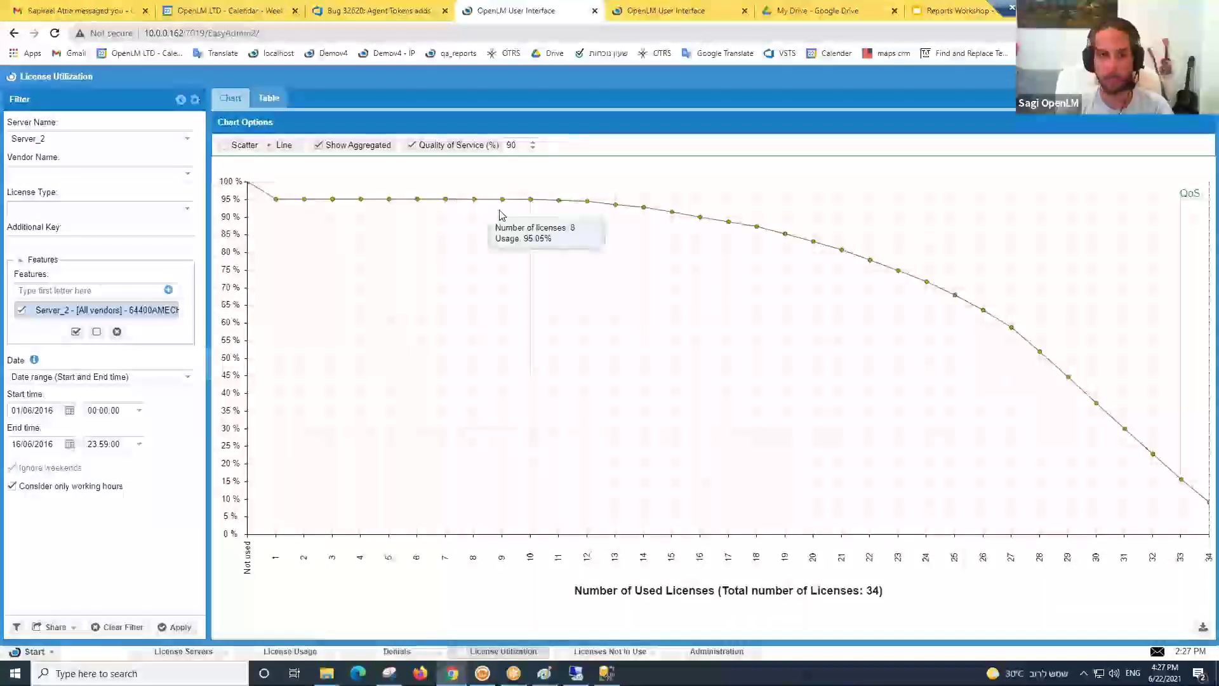
pyautogui.click(16, 627)
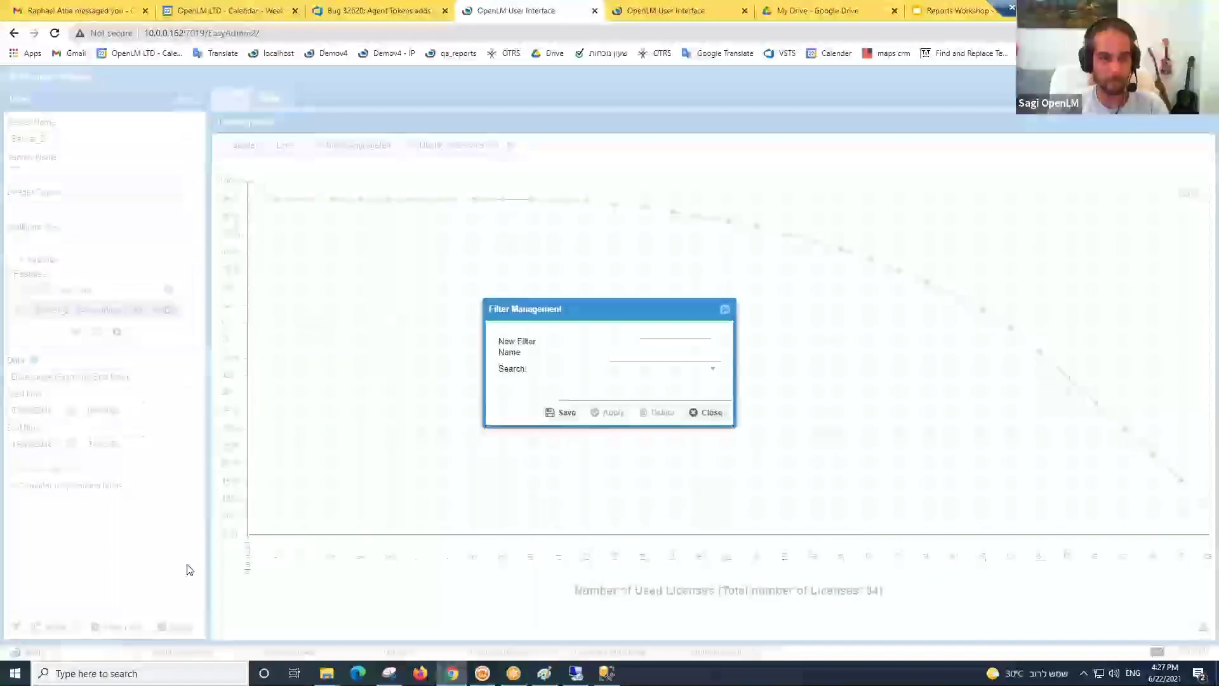
pyautogui.click(711, 368)
pyautogui.click(611, 474)
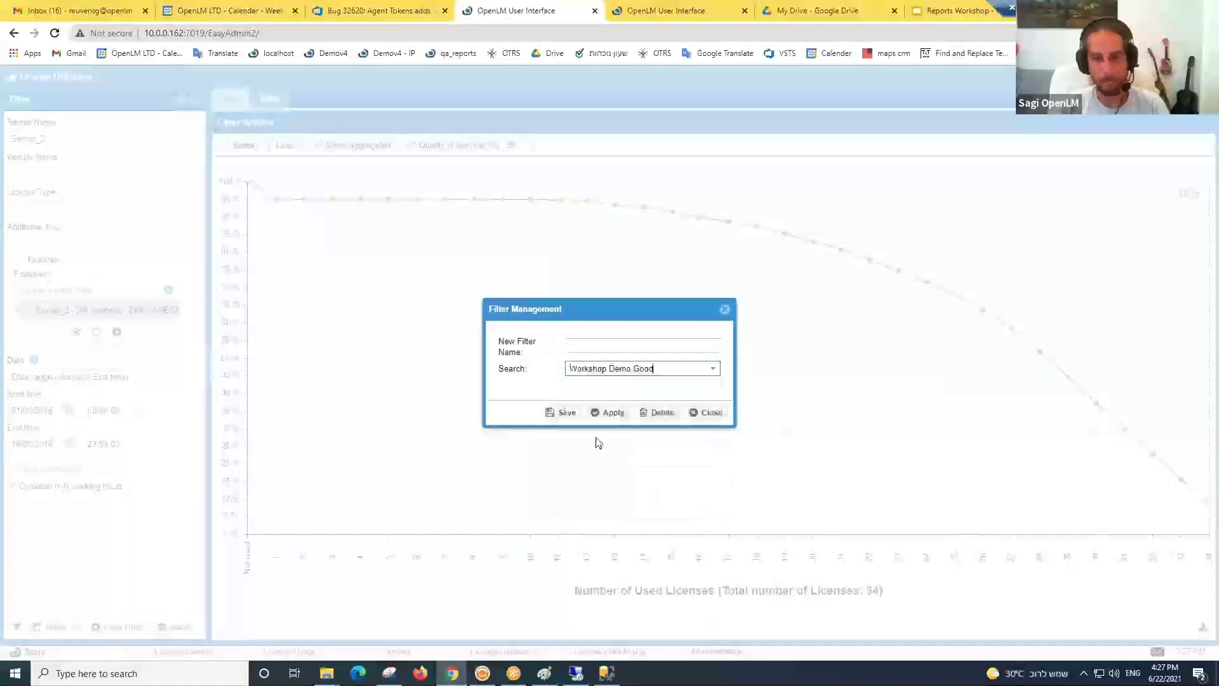
pyautogui.click(594, 414)
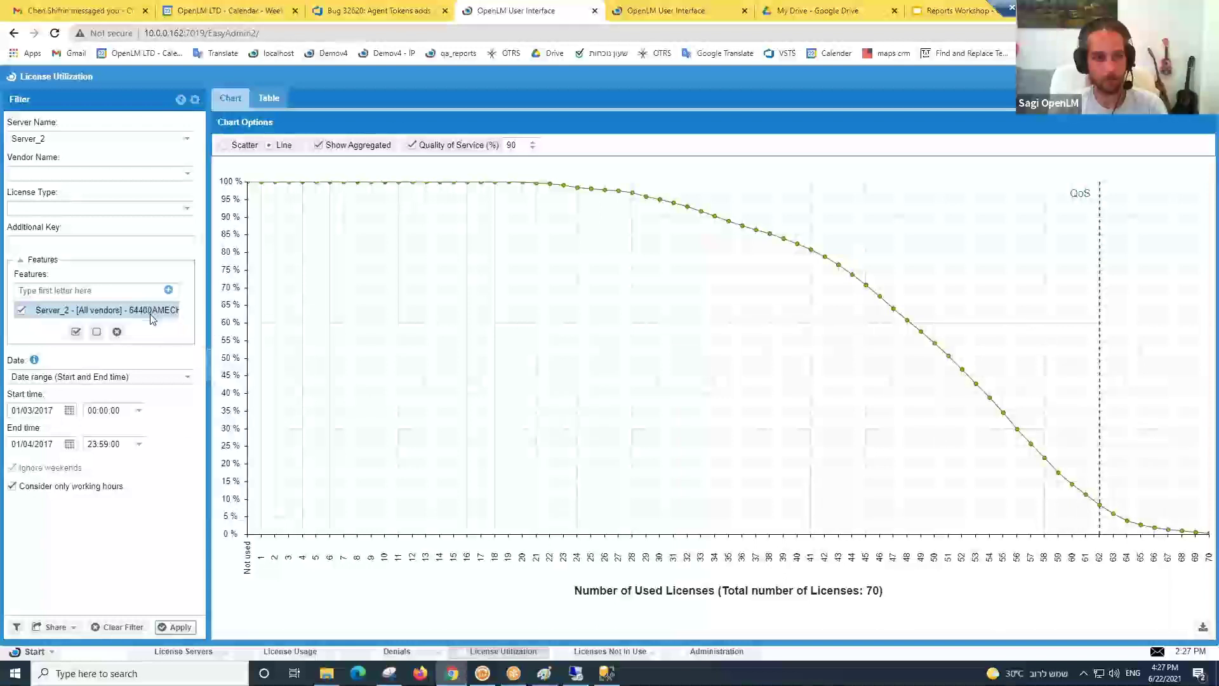
# - Switch to the demov4 OpenLM session and open the License Activity report
pyautogui.click(705, 6)
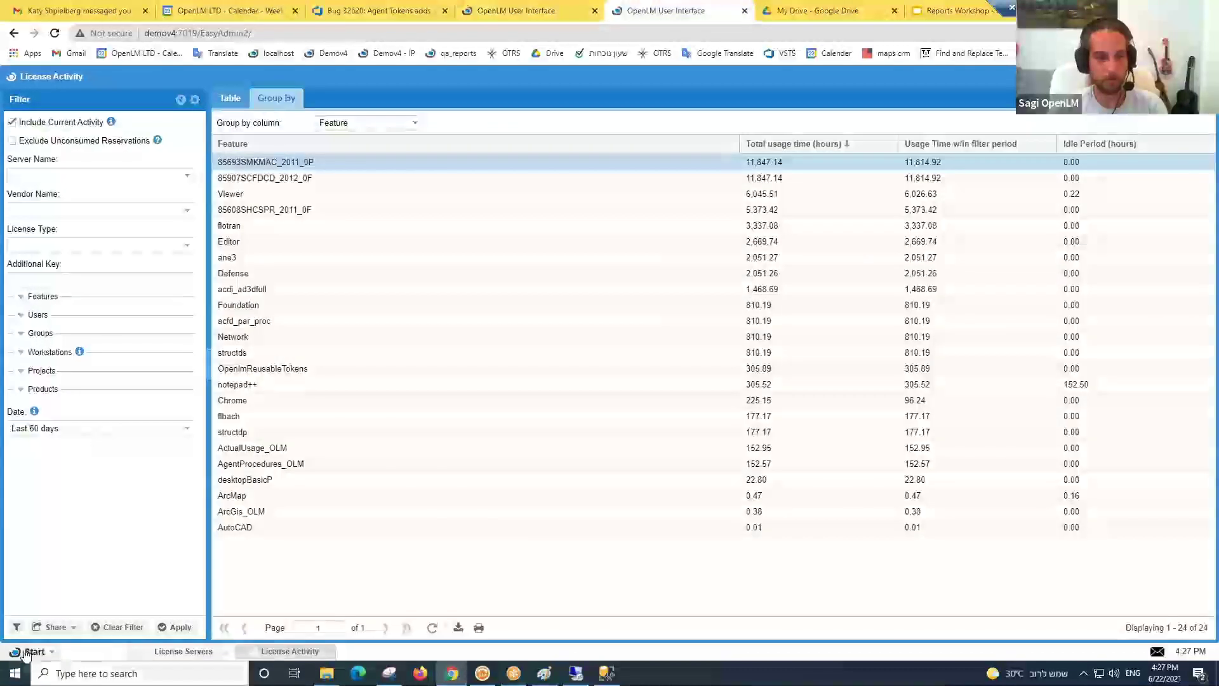
pyautogui.click(30, 651)
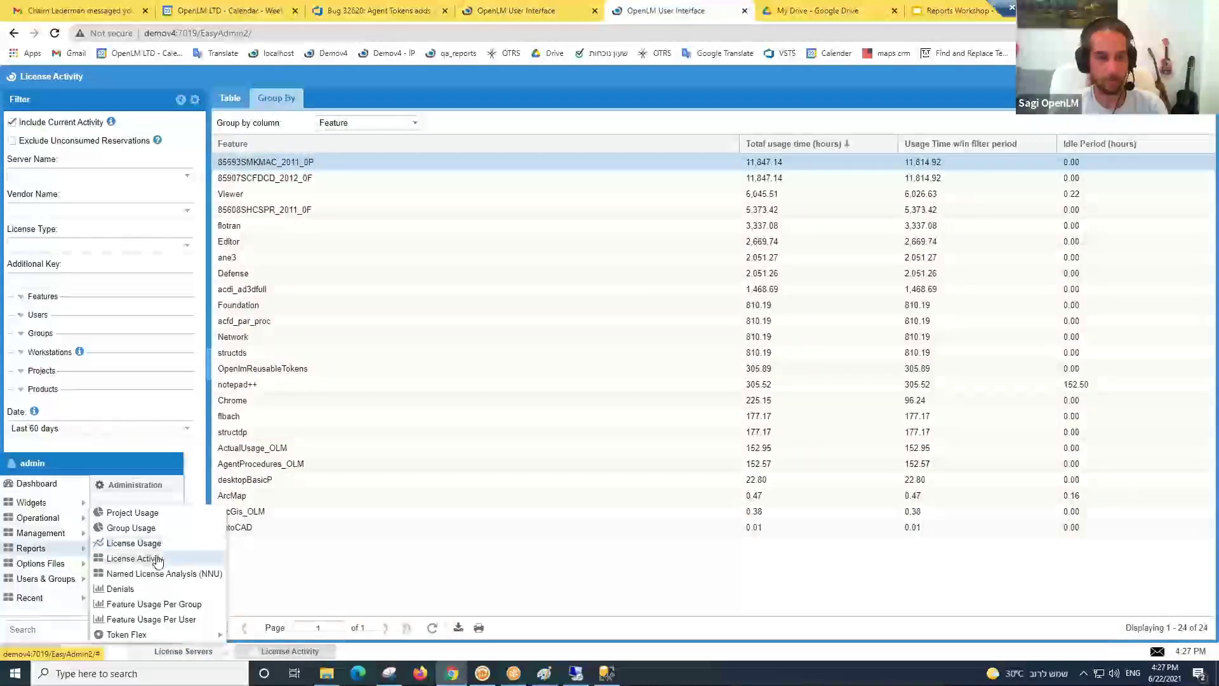
pyautogui.click(156, 559)
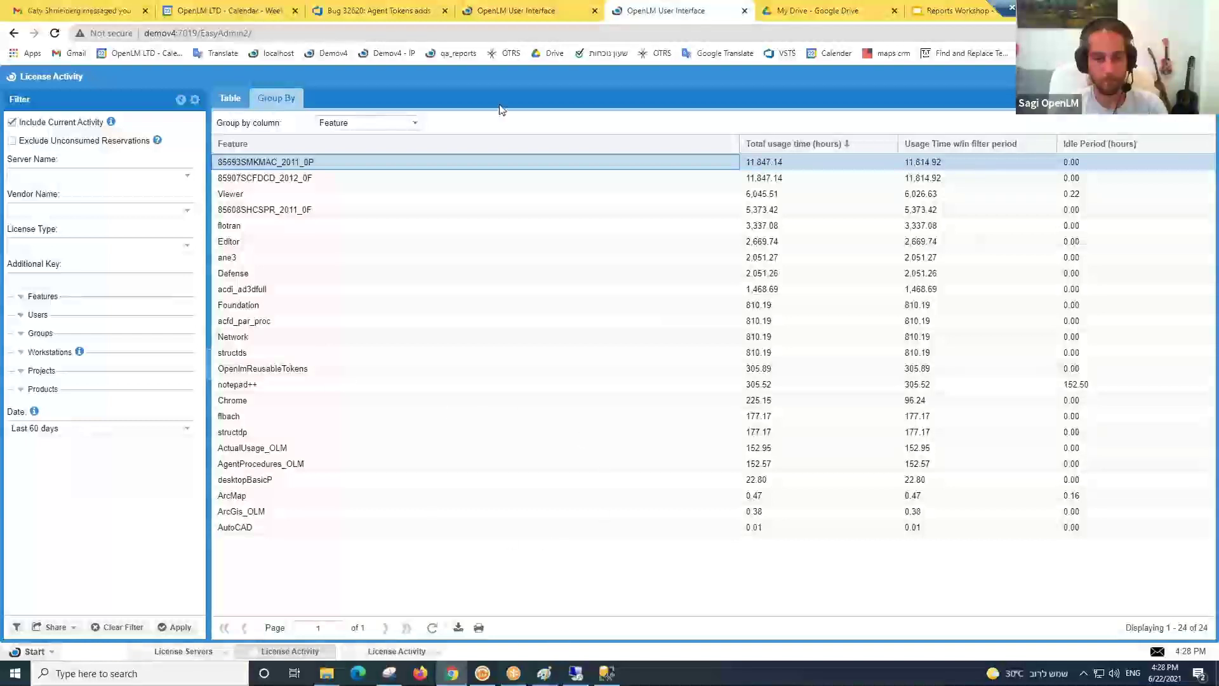
# - Return to the 10.0.0.162 OpenLM session and view the License Usage chart followed by the License Utilization chart
pyautogui.hotkey('ctrl', 'shift', 'Tab')
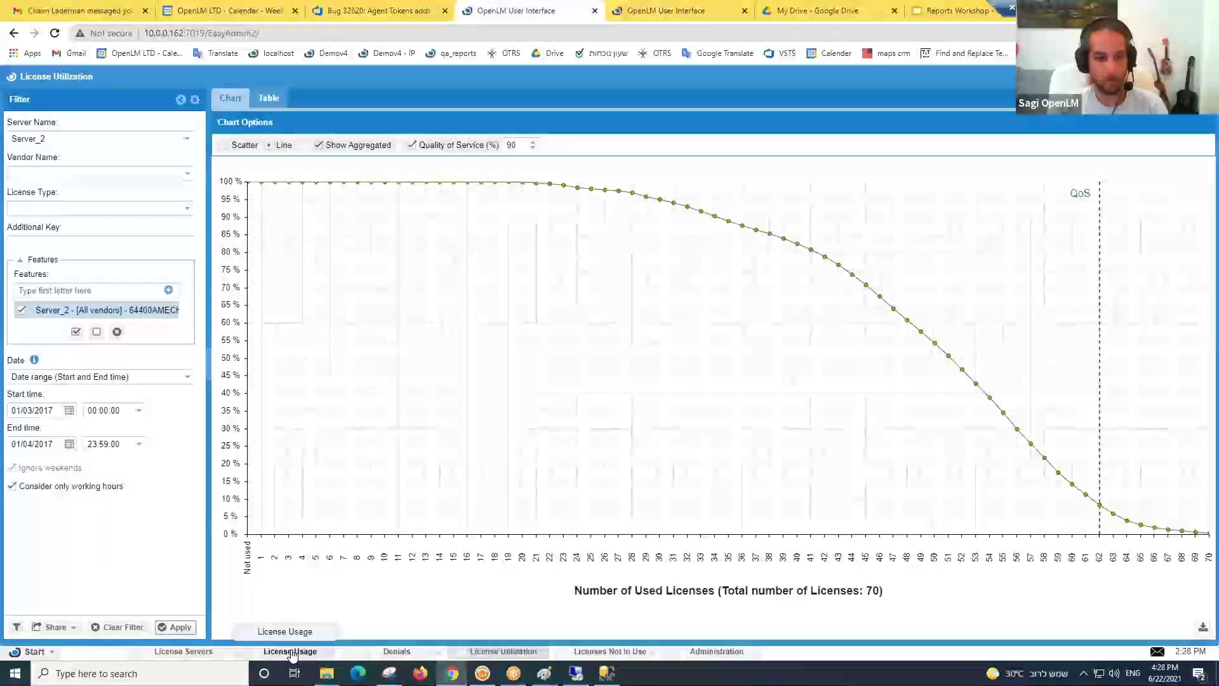
pyautogui.click(290, 652)
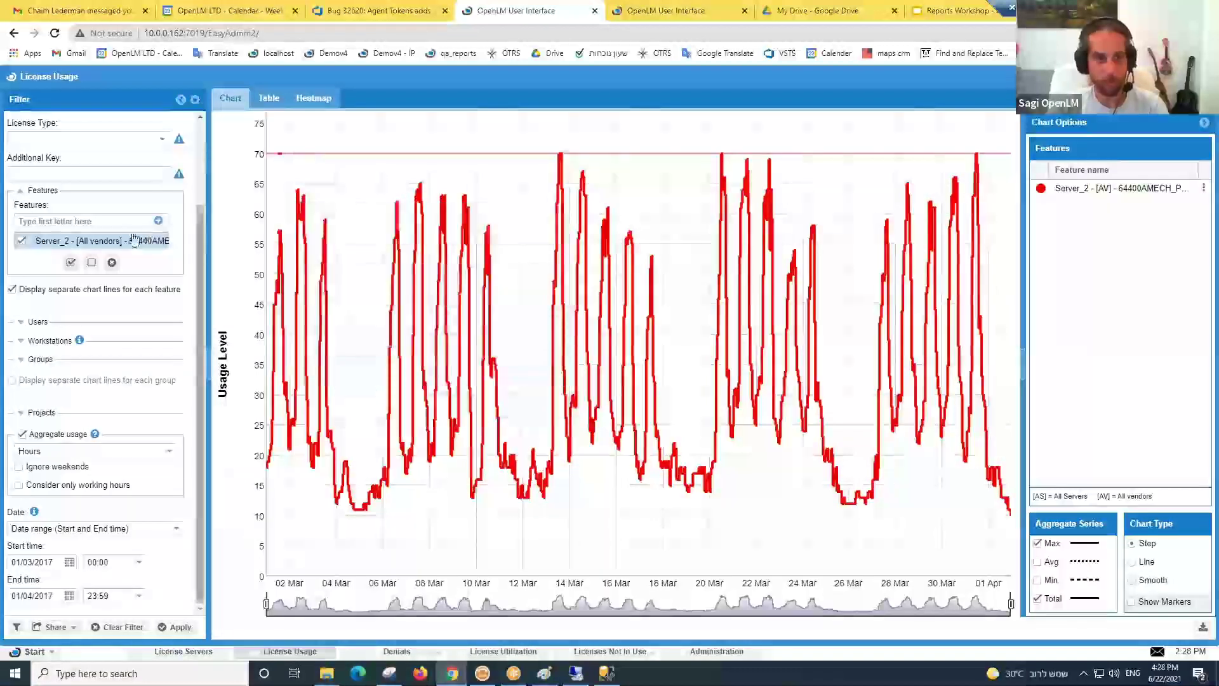
pyautogui.click(473, 653)
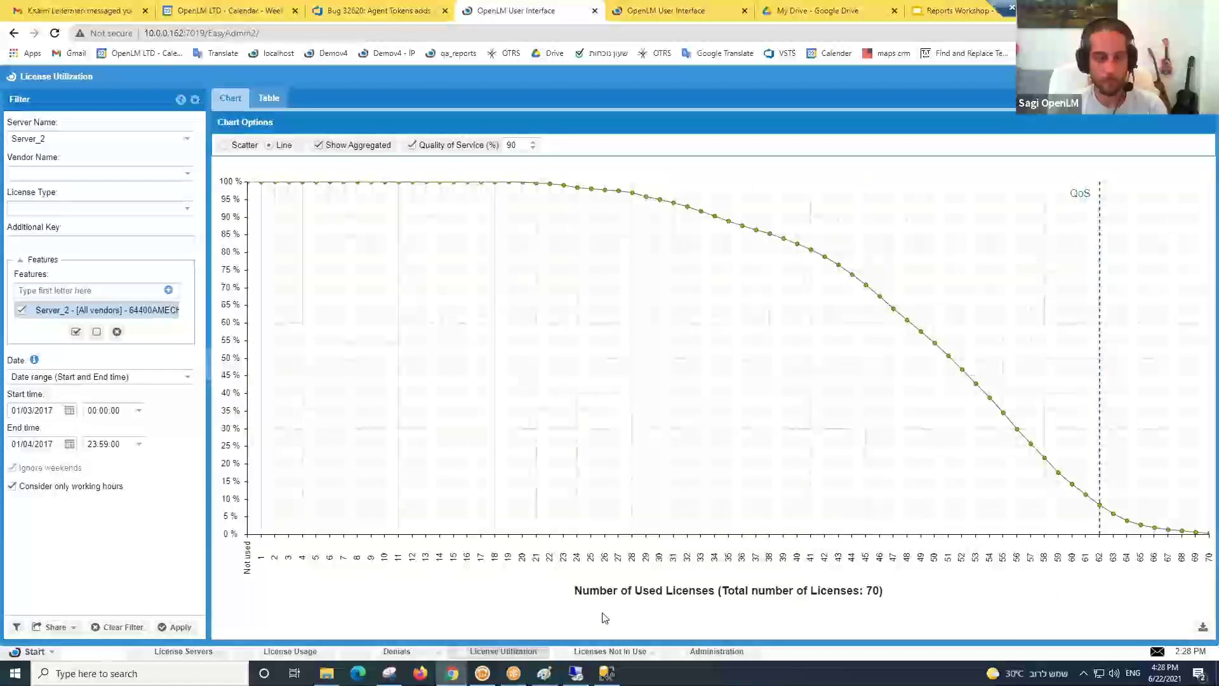
# - Open the Licenses Not In Use report and apply the date filter Last 365 days
pyautogui.click(573, 648)
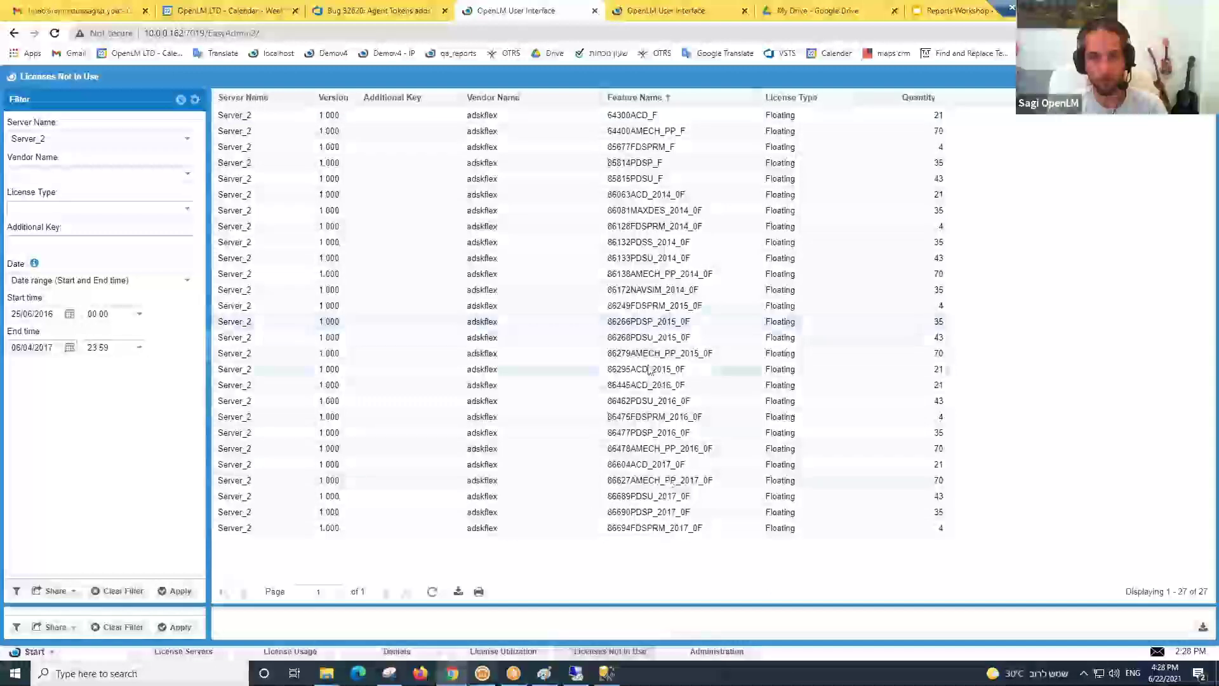
pyautogui.moveTo(650, 370); pyautogui.dragTo(628, 392)
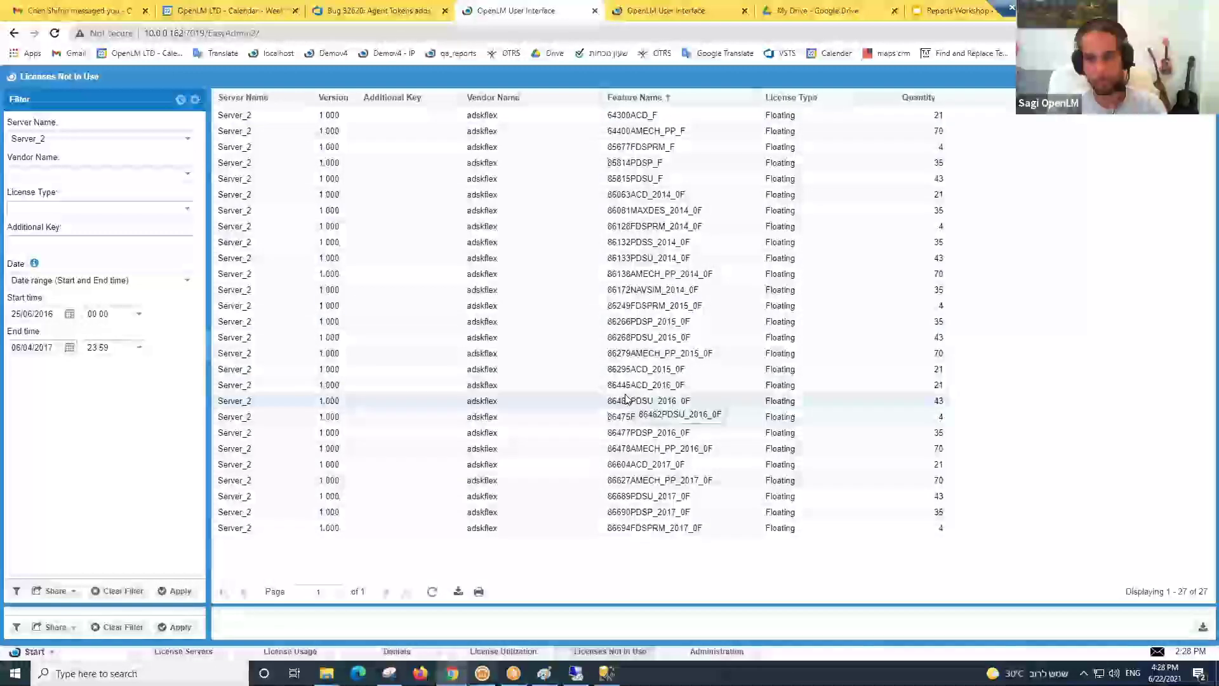
pyautogui.click(871, 390)
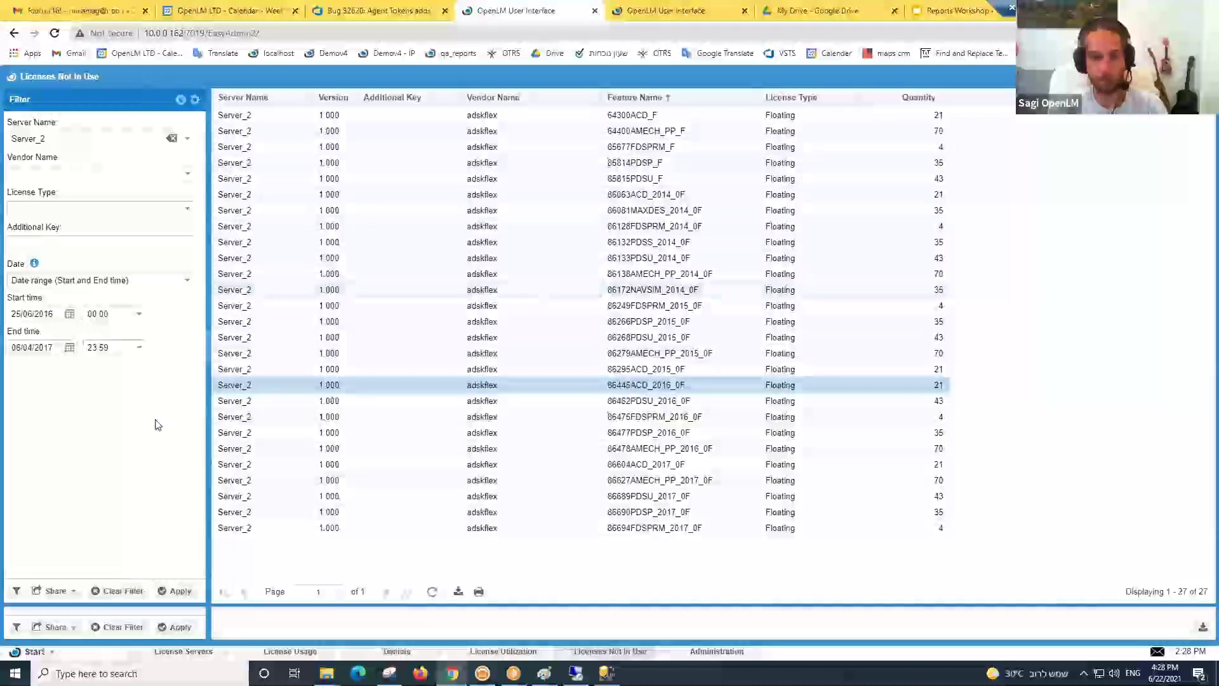
pyautogui.click(184, 281)
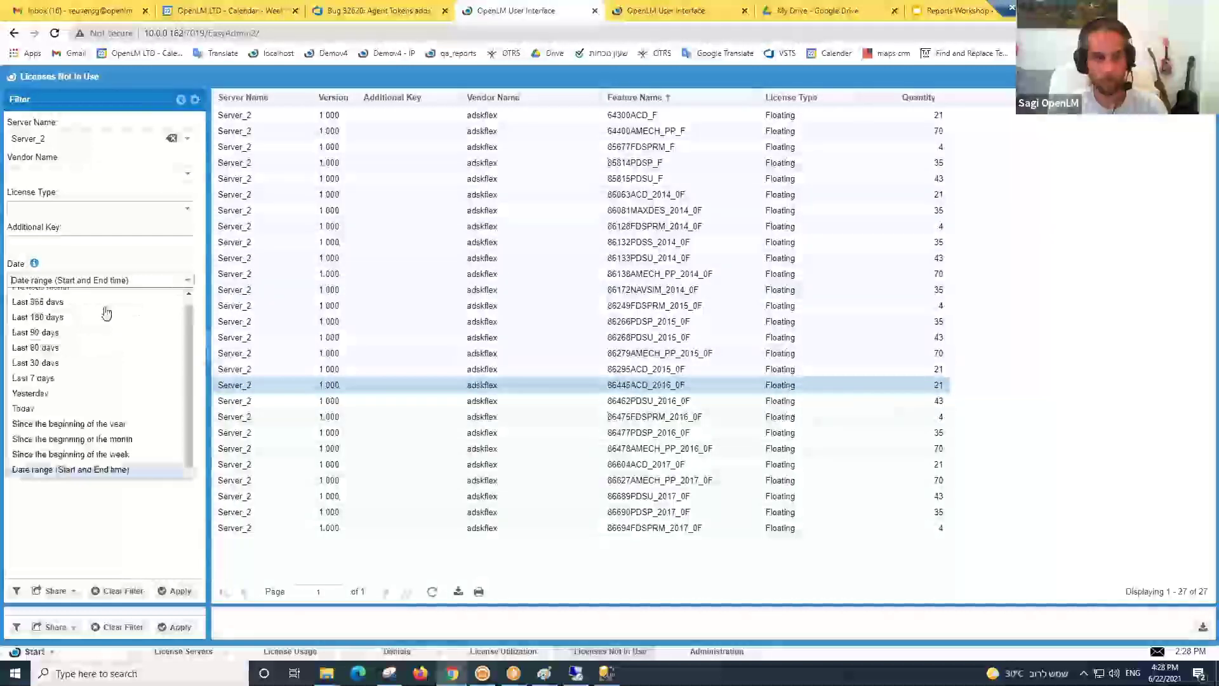
pyautogui.click(102, 299)
pyautogui.click(165, 591)
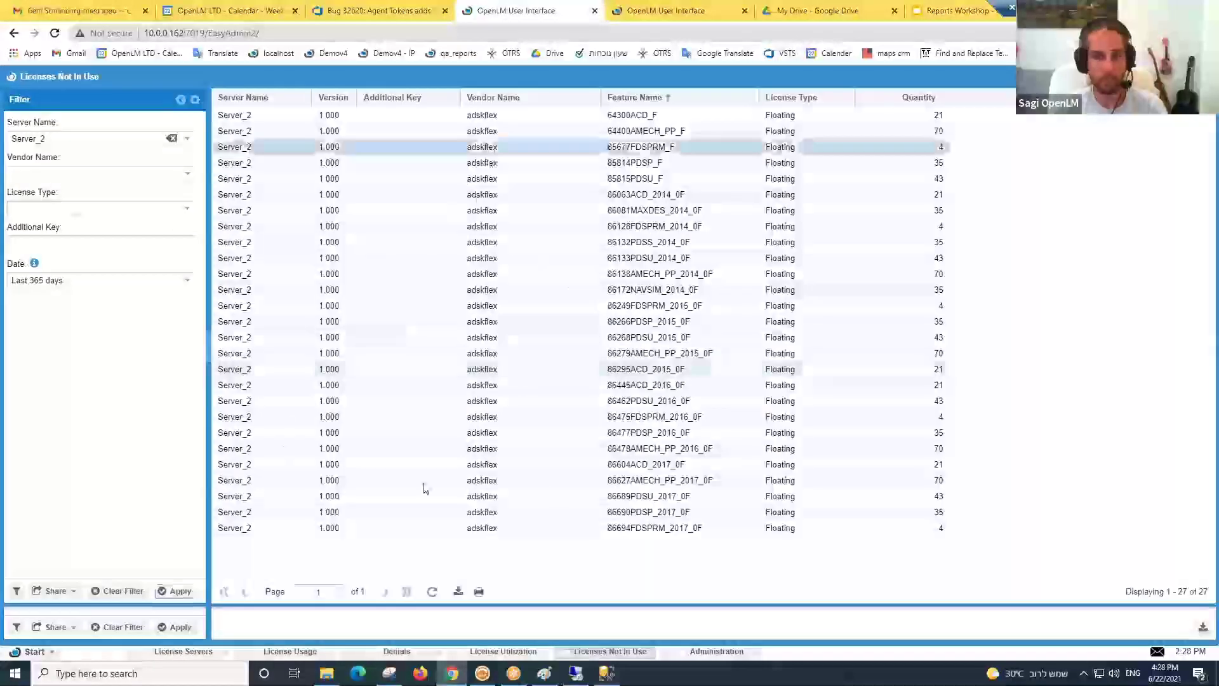
# - Examine the unused Server_2 features of the 2015, 2016 and 2017 versions in the Licenses Not In Use list
pyautogui.click(622, 482)
pyautogui.click(649, 436)
pyautogui.click(647, 404)
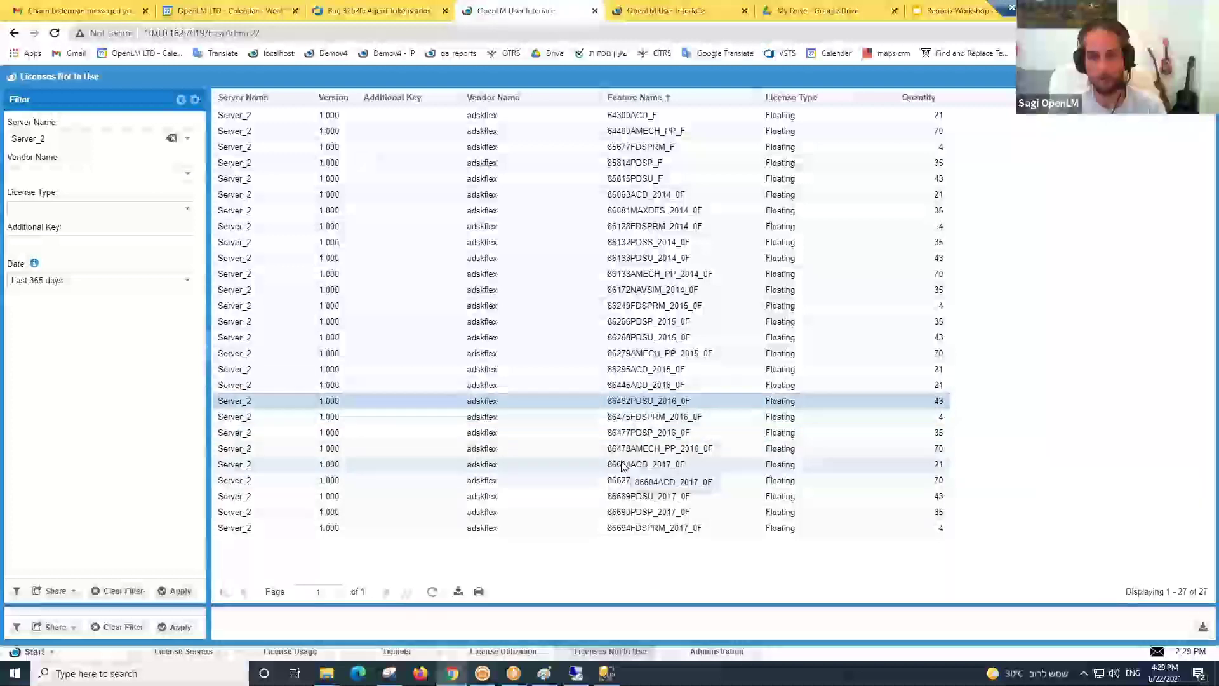
pyautogui.click(609, 324)
pyautogui.click(610, 388)
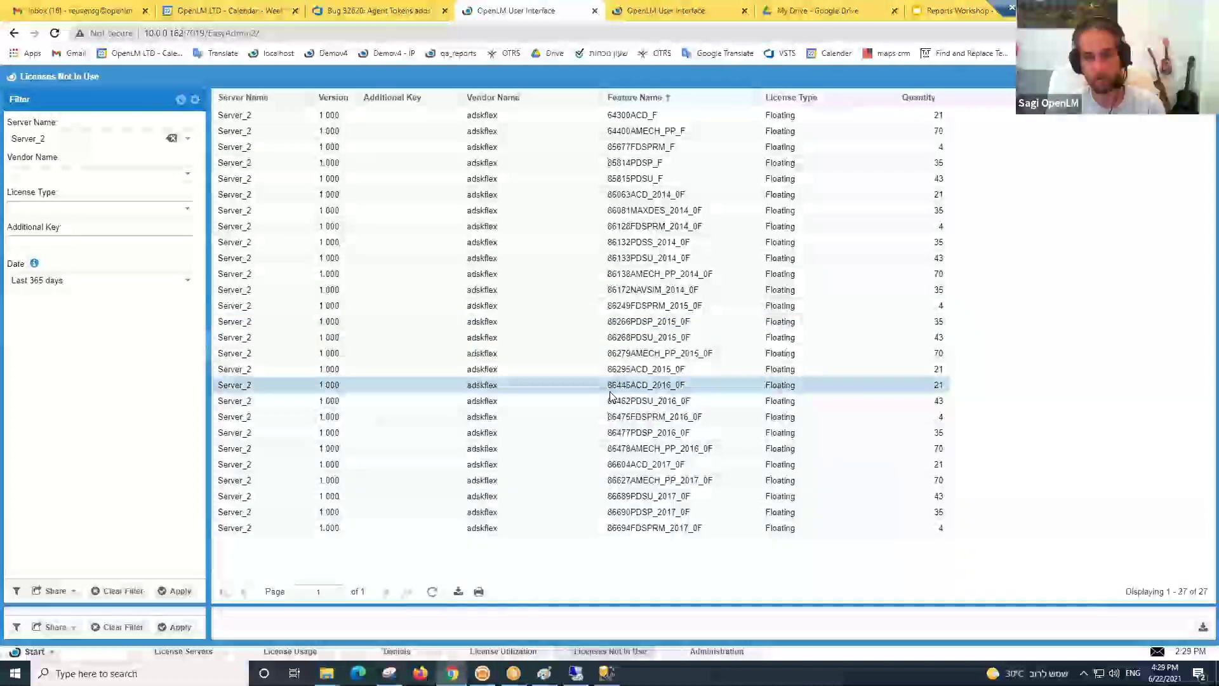
pyautogui.click(596, 528)
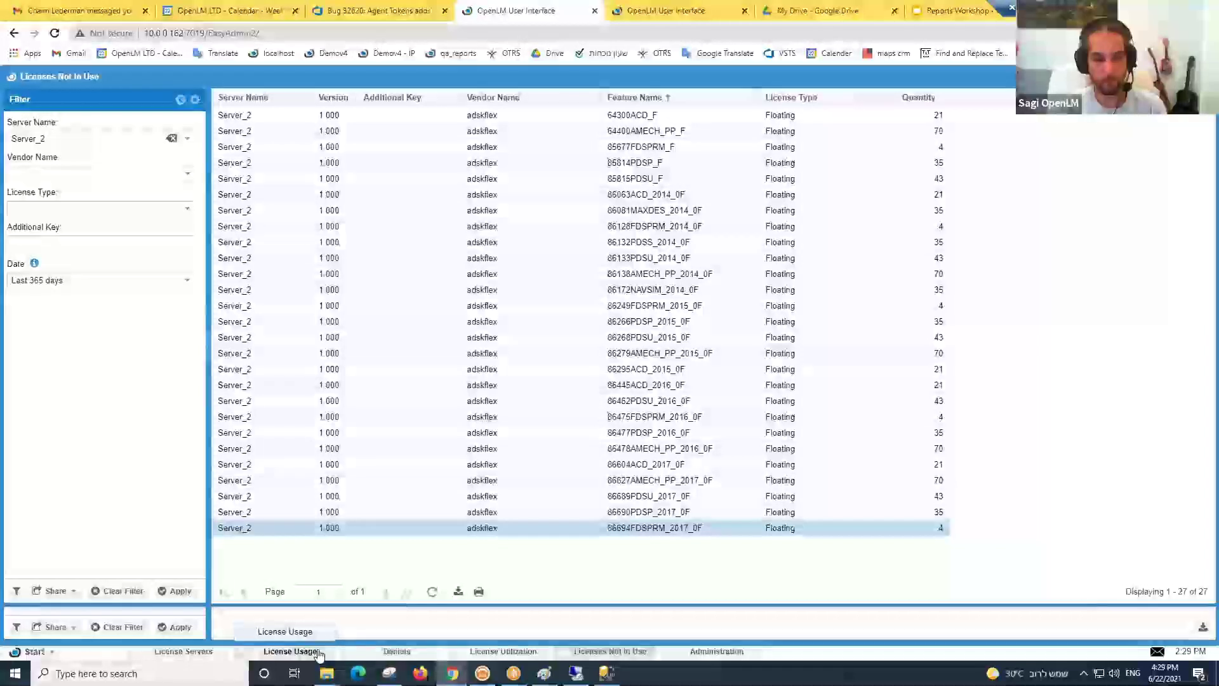
# - Look at License Usage briefly, return to License Utilization and inspect the curve where it meets the QoS line
pyautogui.click(318, 652)
pyautogui.click(501, 652)
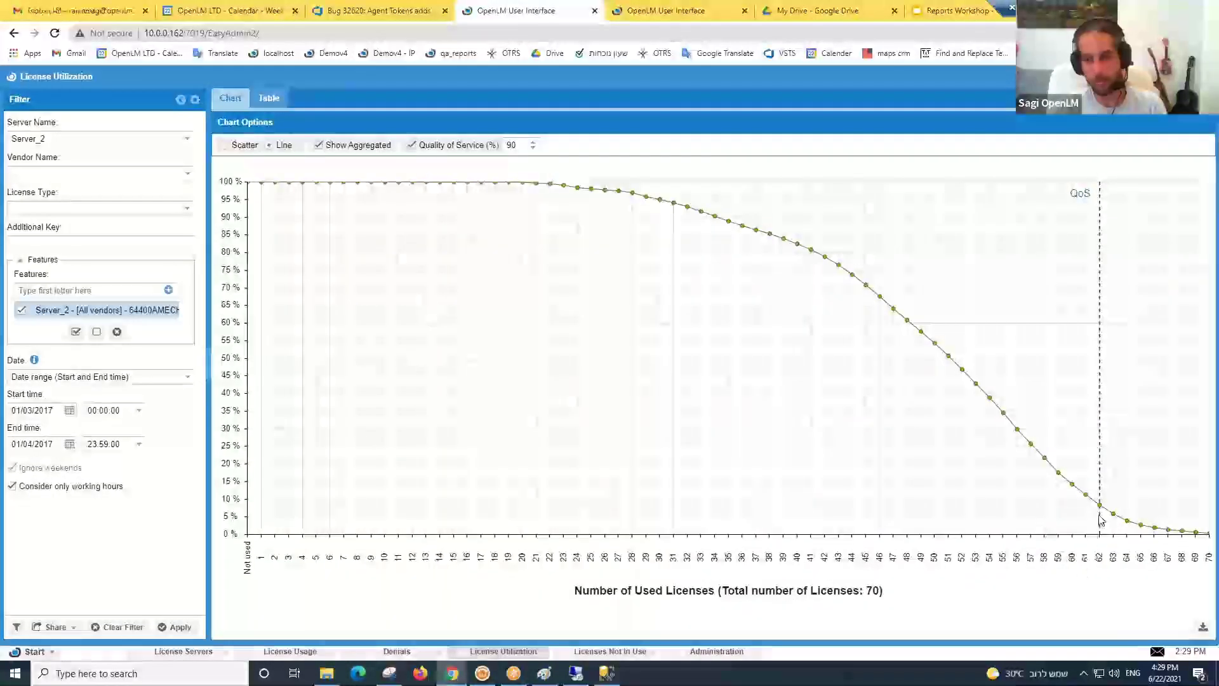
pyautogui.moveTo(1099, 506)
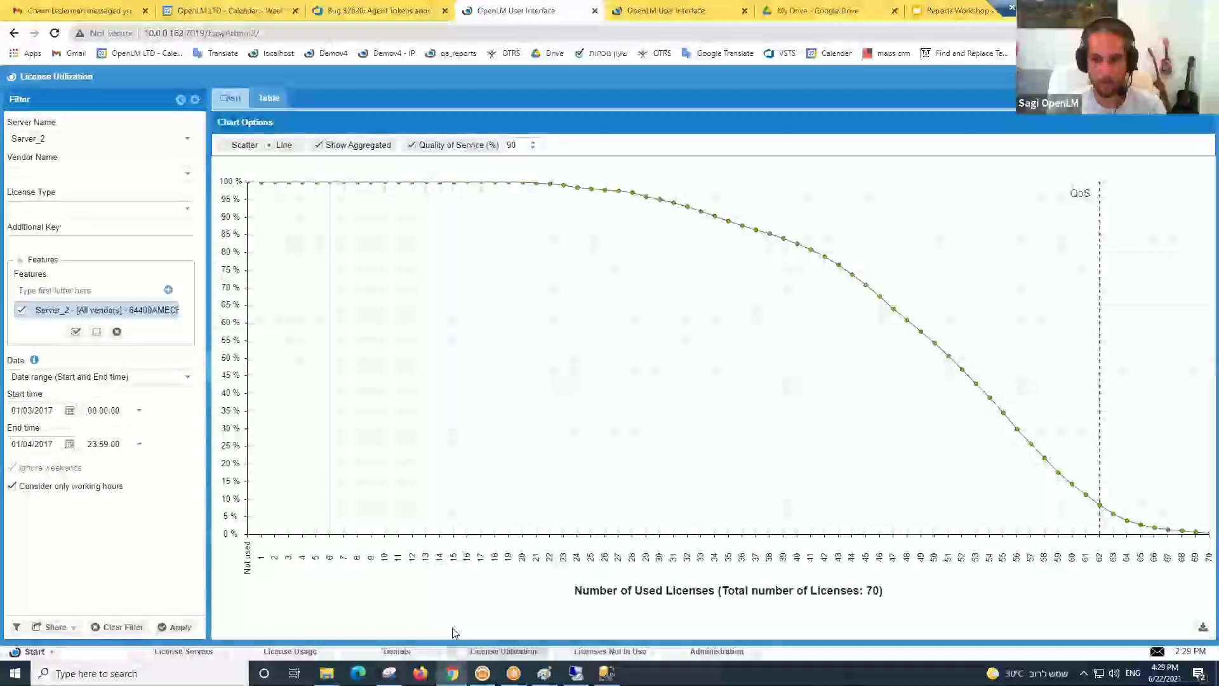
# - Apply the stored filter Workshop Demo High to the License Utilization chart
pyautogui.click(17, 627)
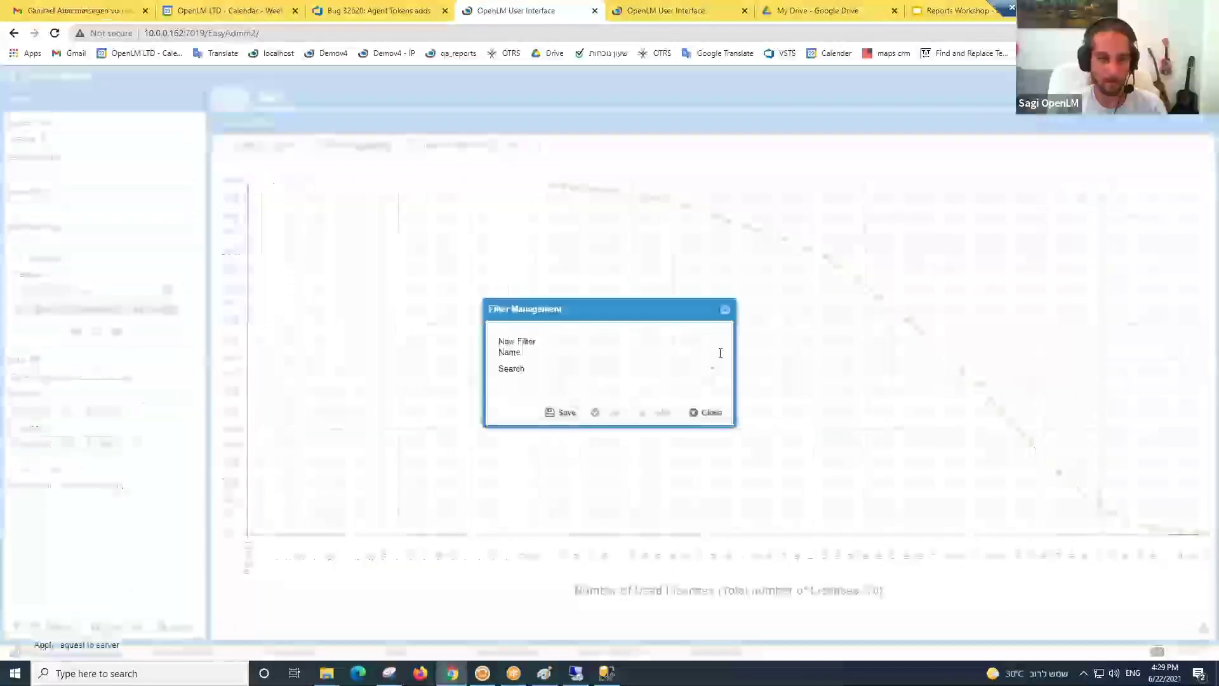
pyautogui.click(712, 369)
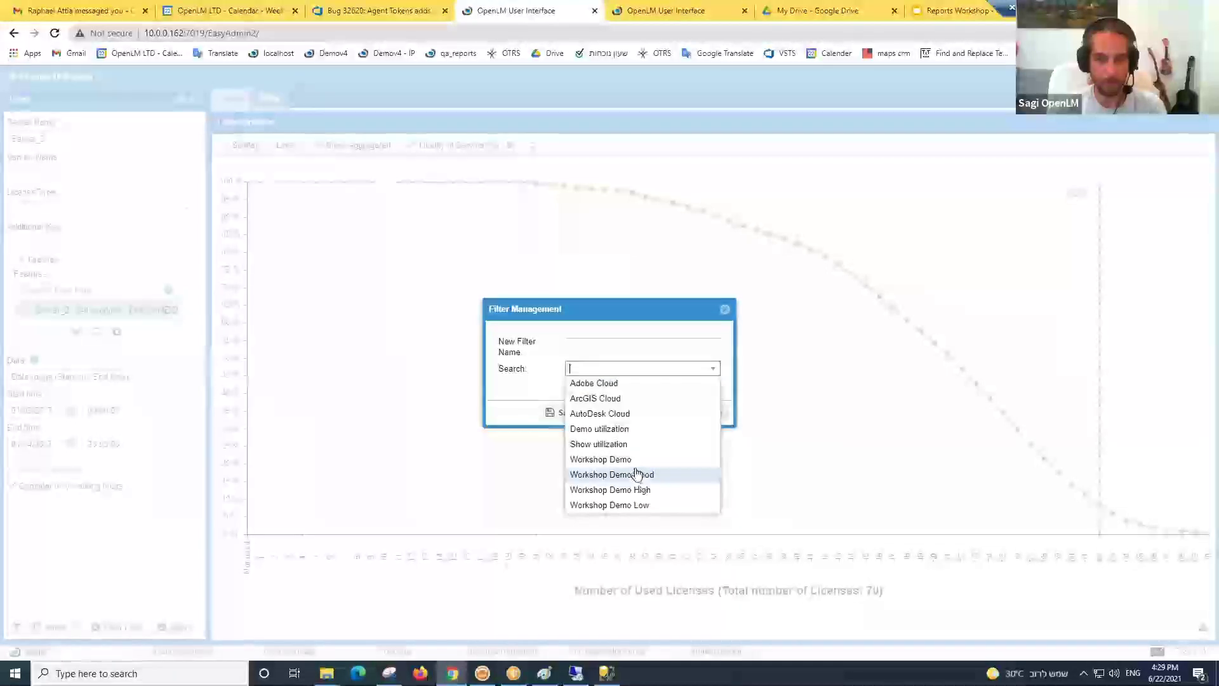
pyautogui.click(653, 492)
pyautogui.click(614, 412)
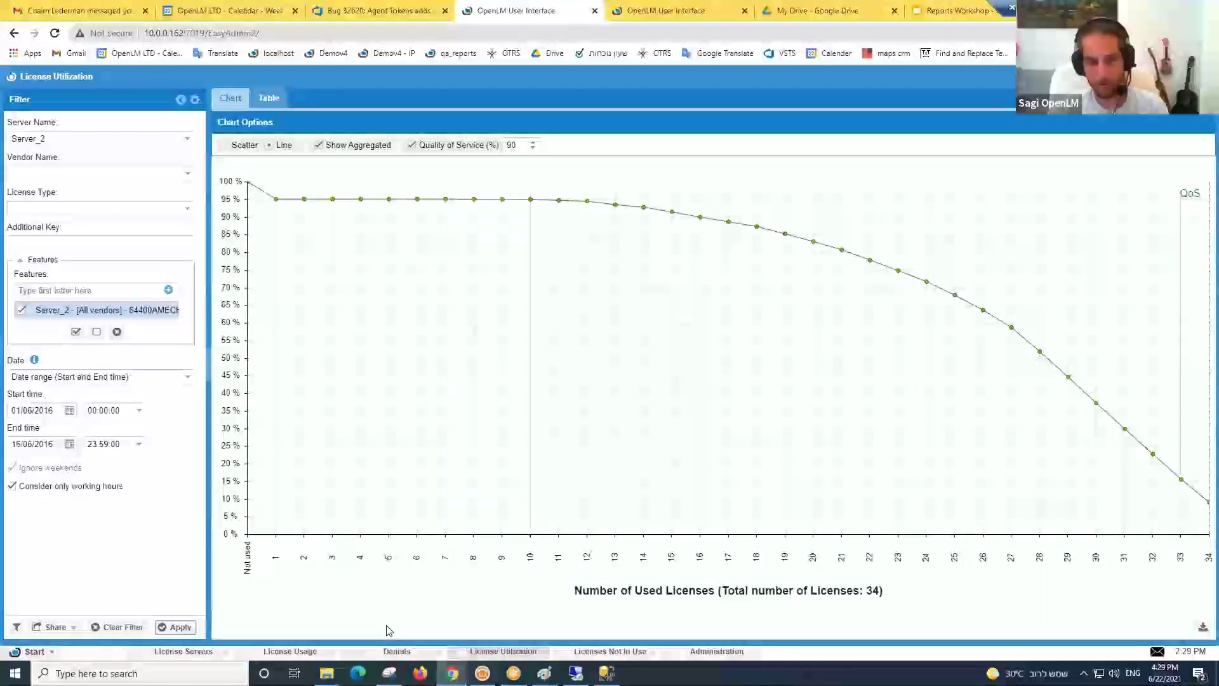
# - Open the Denials report, maximize its window and select the Denial Error Message filter field
pyautogui.click(394, 649)
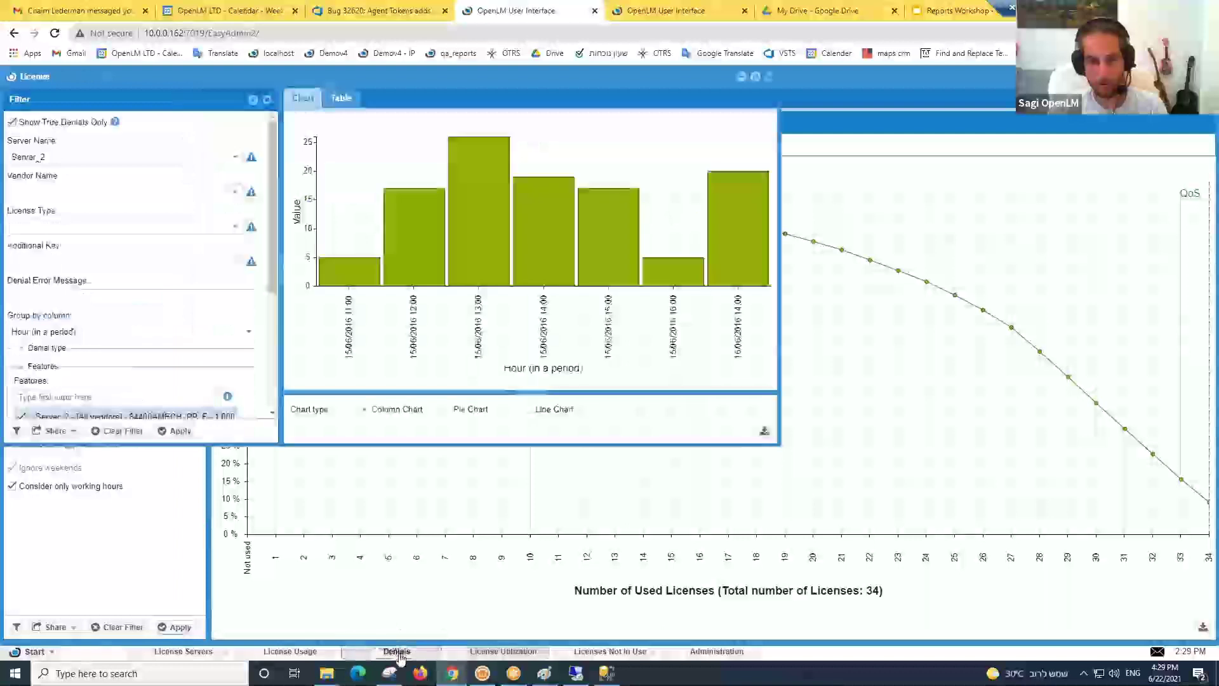
pyautogui.click(755, 77)
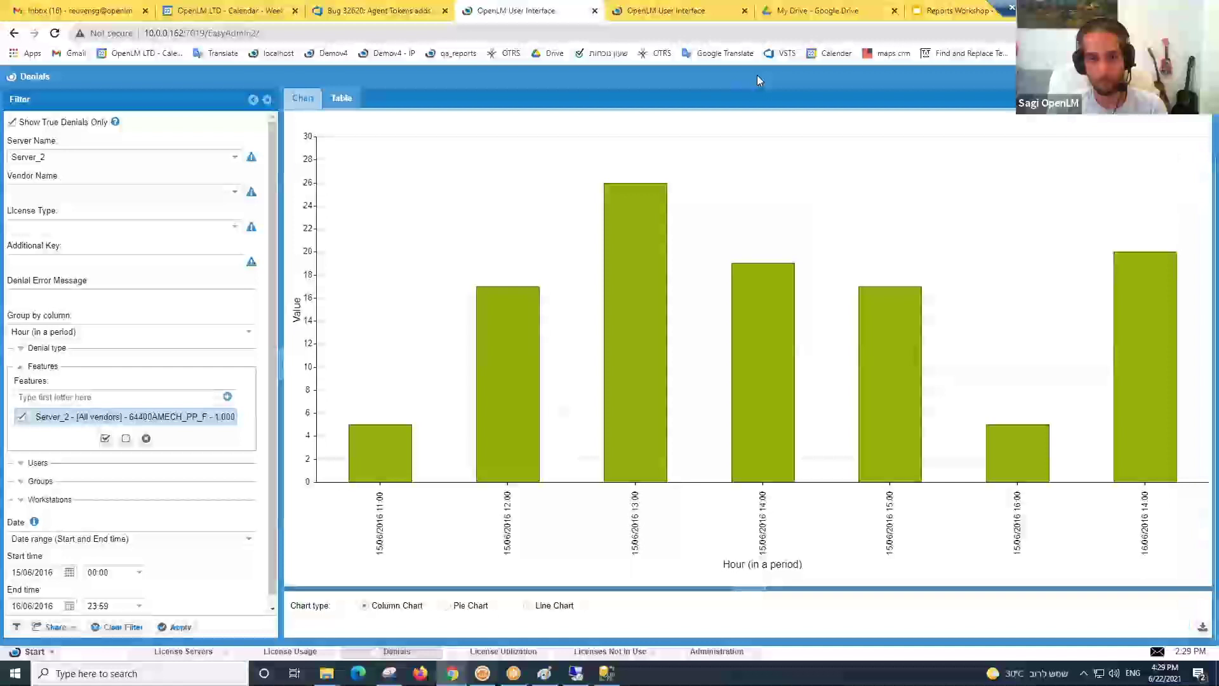
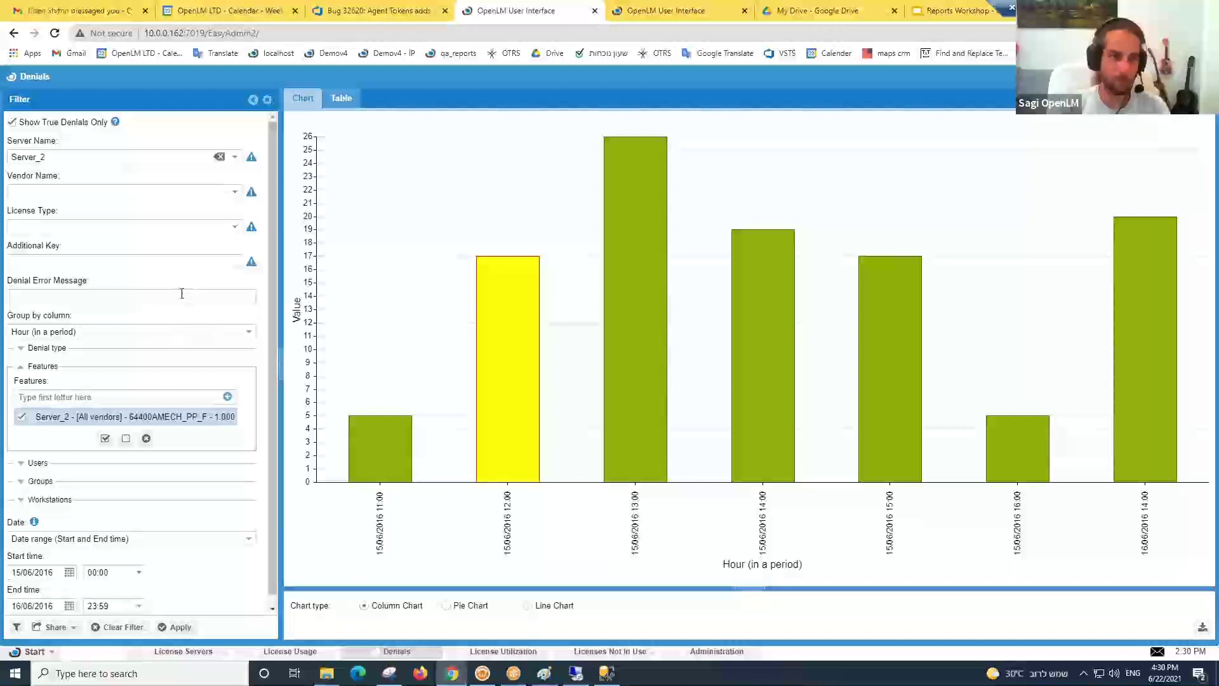
pyautogui.click(126, 293)
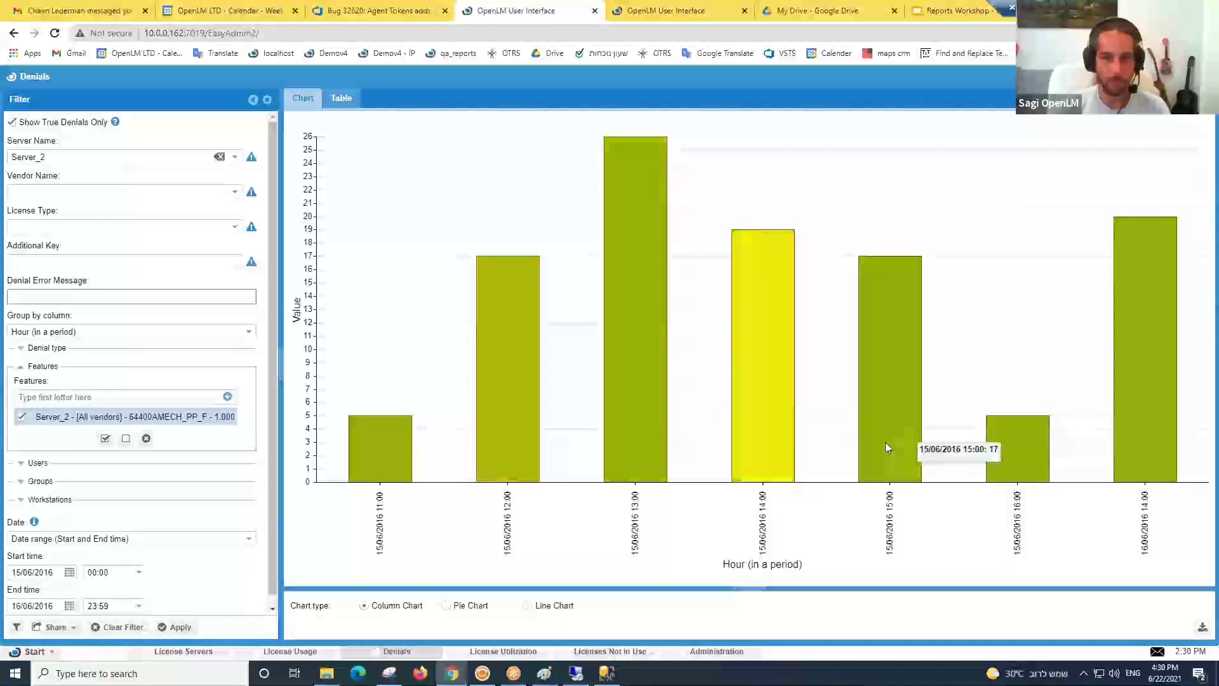
# - Compare the hourly Denials chart with the peaks and total line of the License Usage chart, ending on Denials
pyautogui.click(290, 651)
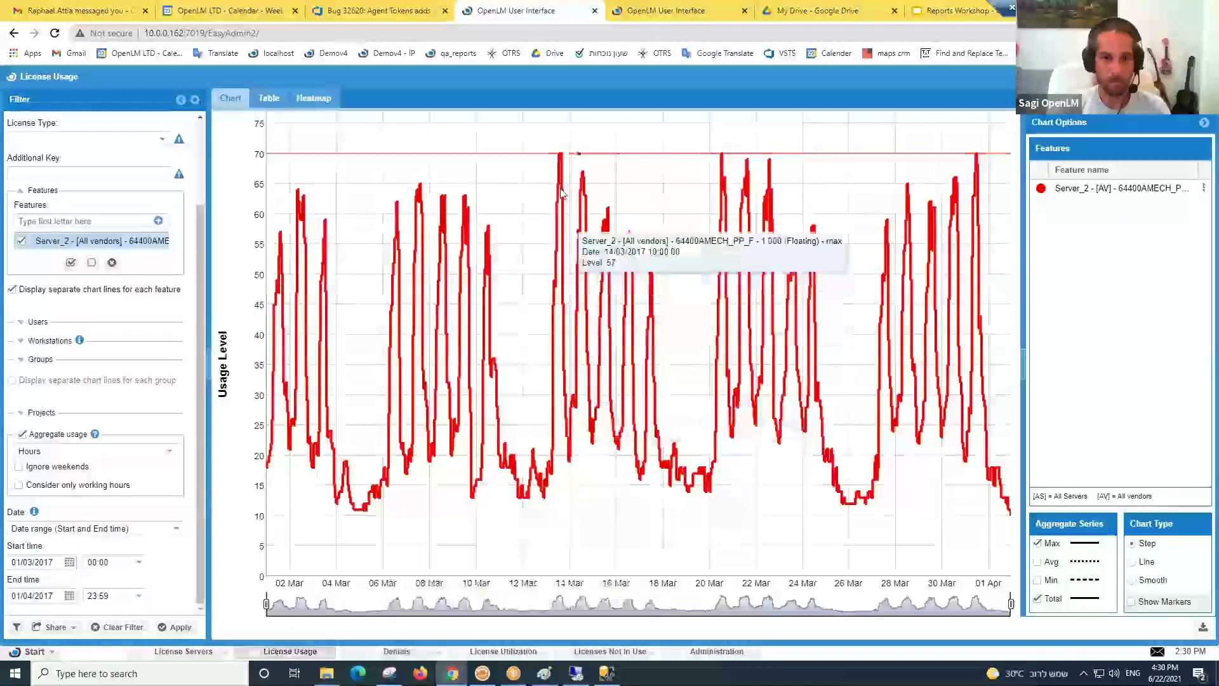
pyautogui.click(396, 650)
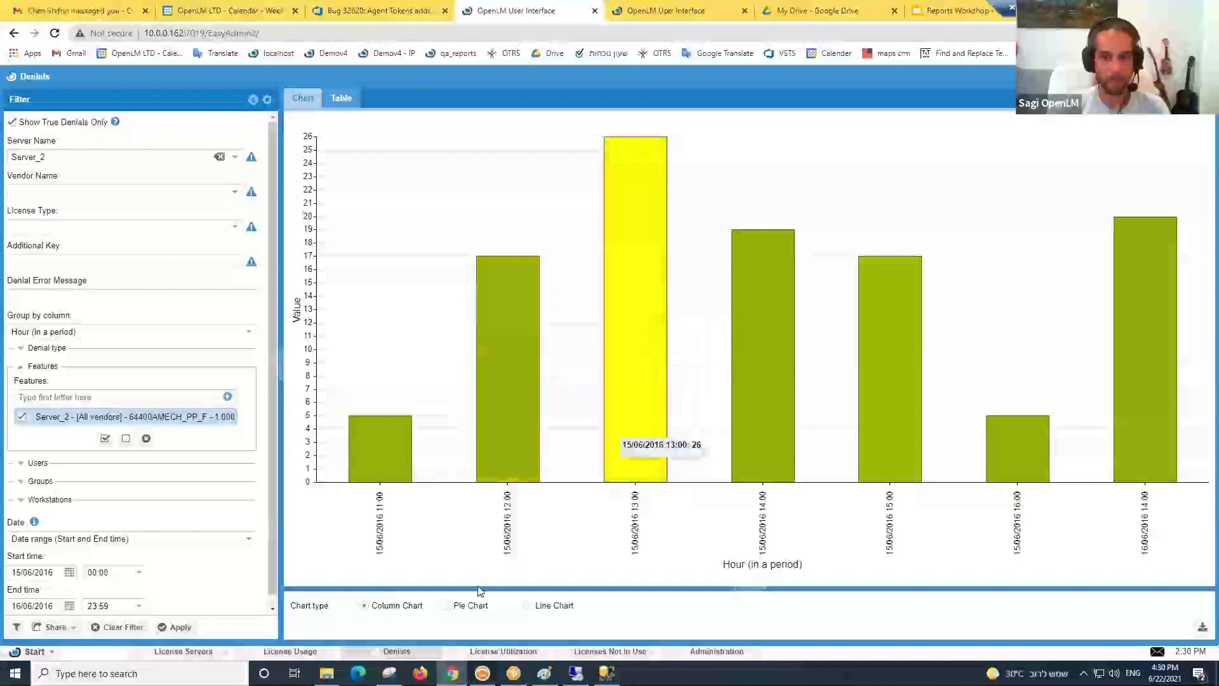
pyautogui.click(290, 650)
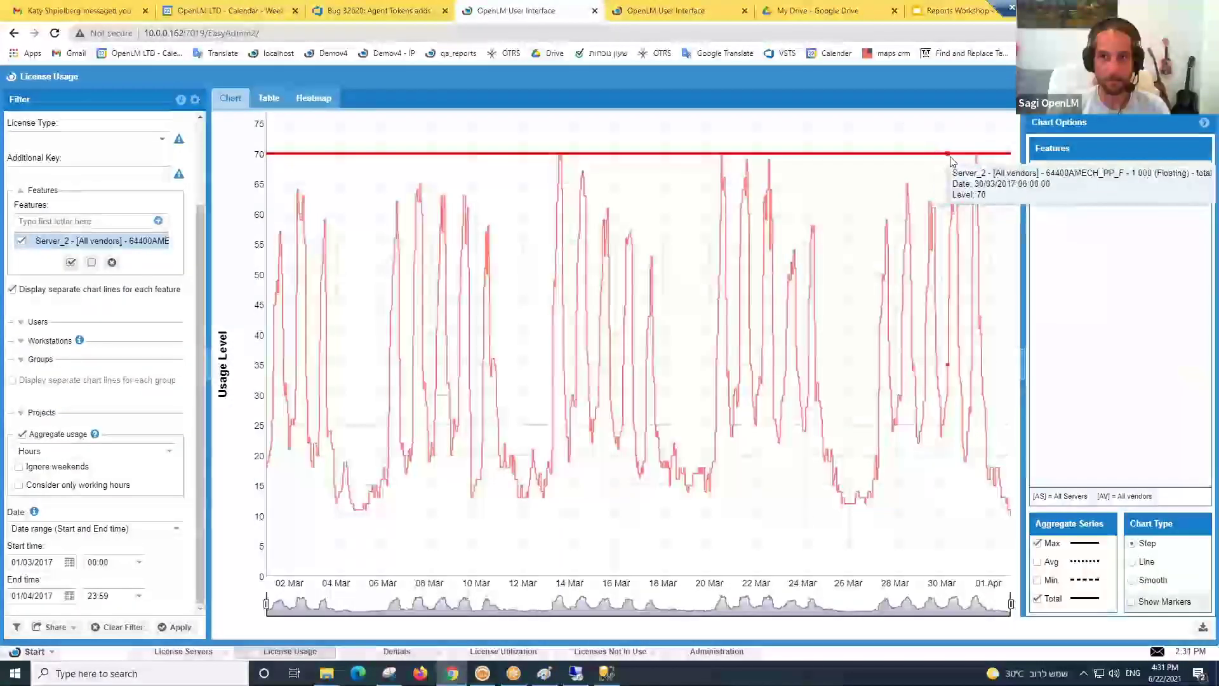
pyautogui.click(398, 652)
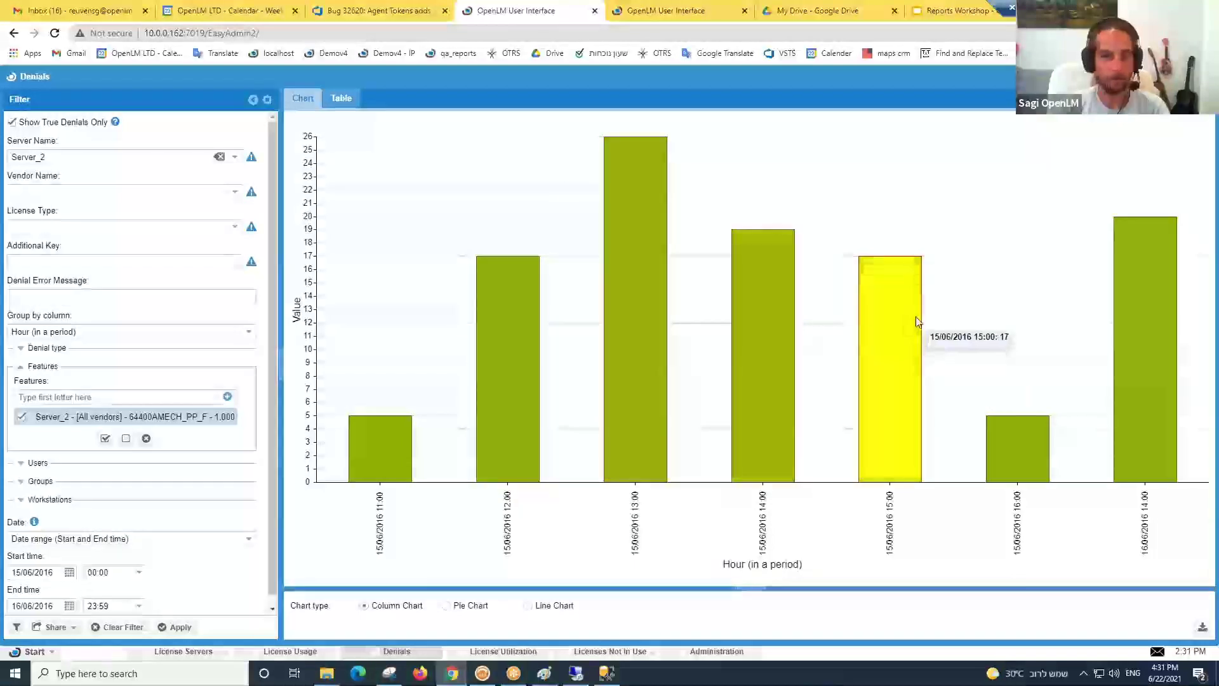
# - Group the Denials report by Hour (in a day) and apply the filter
pyautogui.click(64, 331)
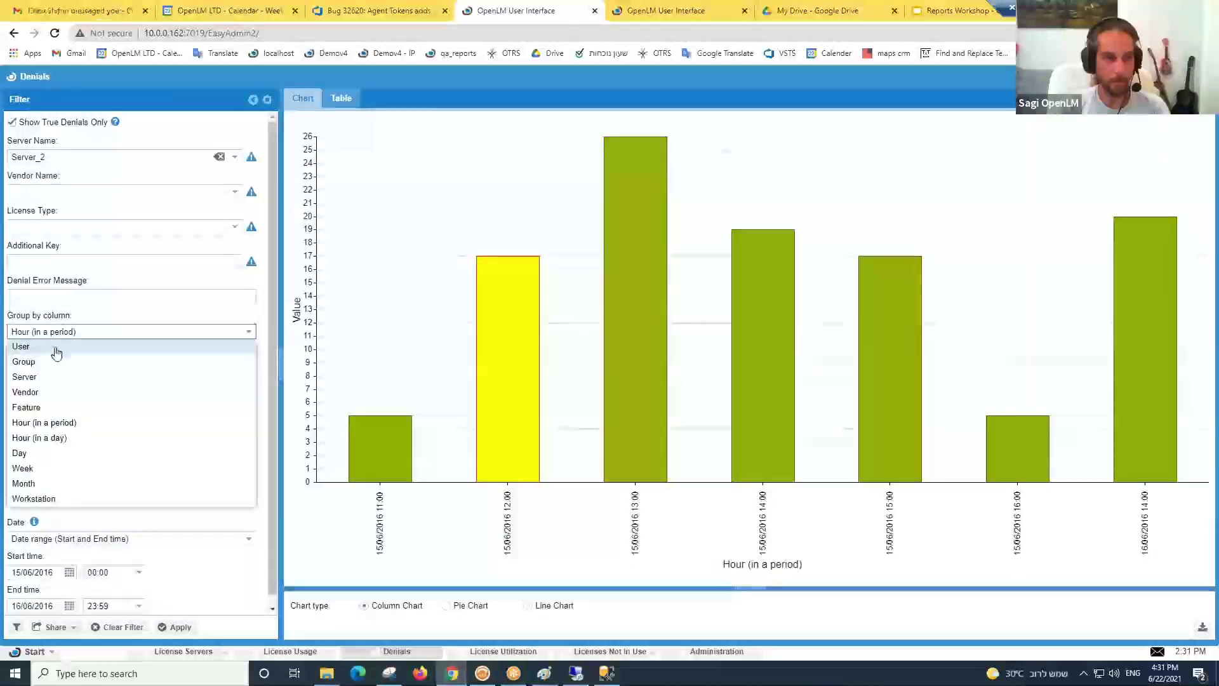
pyautogui.click(55, 347)
pyautogui.click(212, 331)
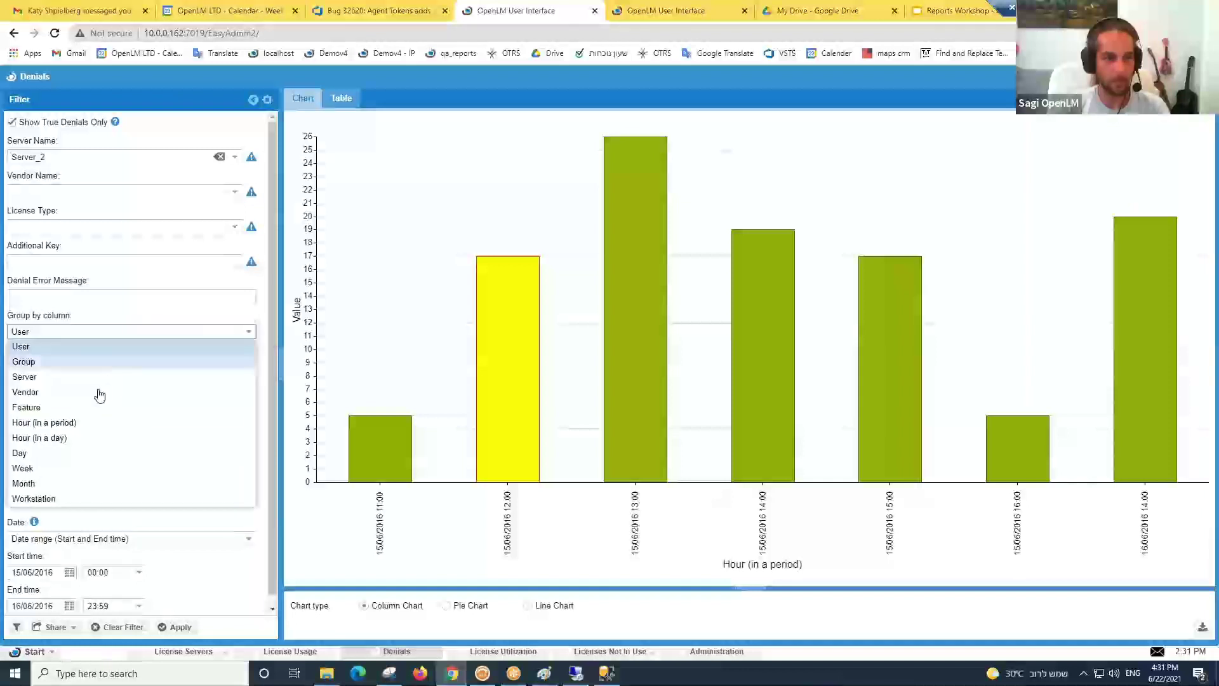
pyautogui.click(79, 438)
pyautogui.click(180, 626)
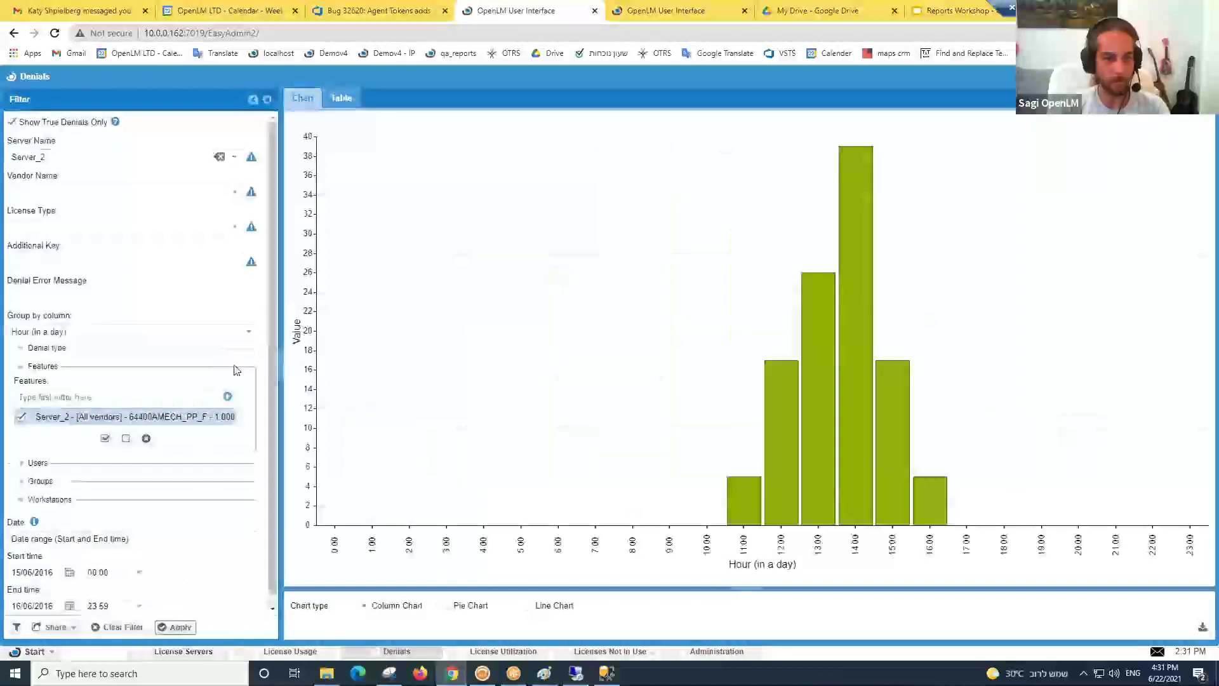
# - Group the Denials report by User and apply the filter
pyautogui.click(168, 331)
pyautogui.click(172, 347)
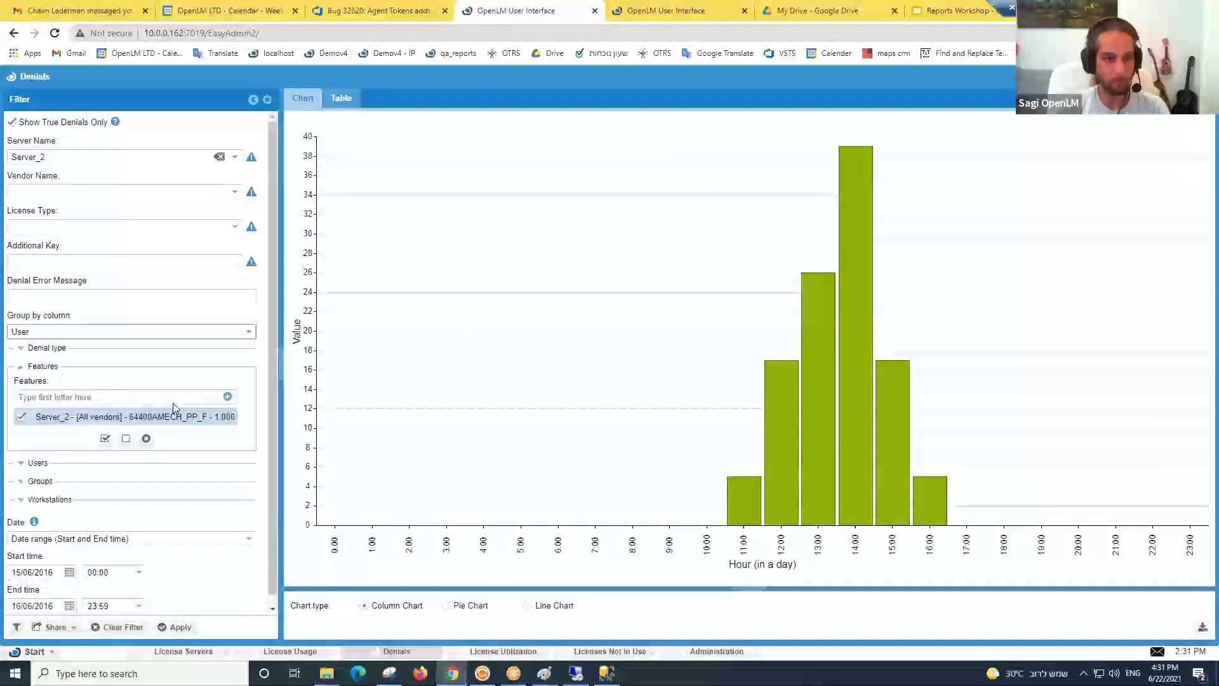
pyautogui.click(181, 629)
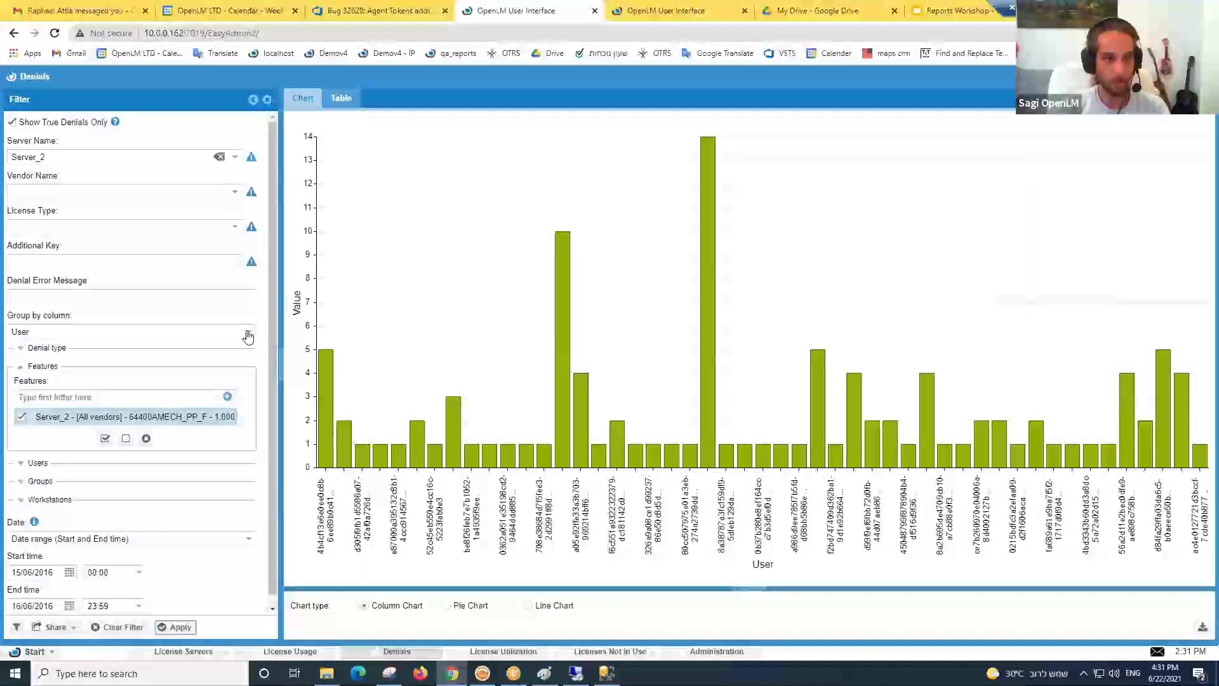
# - Set the Denials report grouping back to Hour (in a period) and reapply the filter
pyautogui.click(248, 336)
pyautogui.click(95, 424)
pyautogui.click(178, 627)
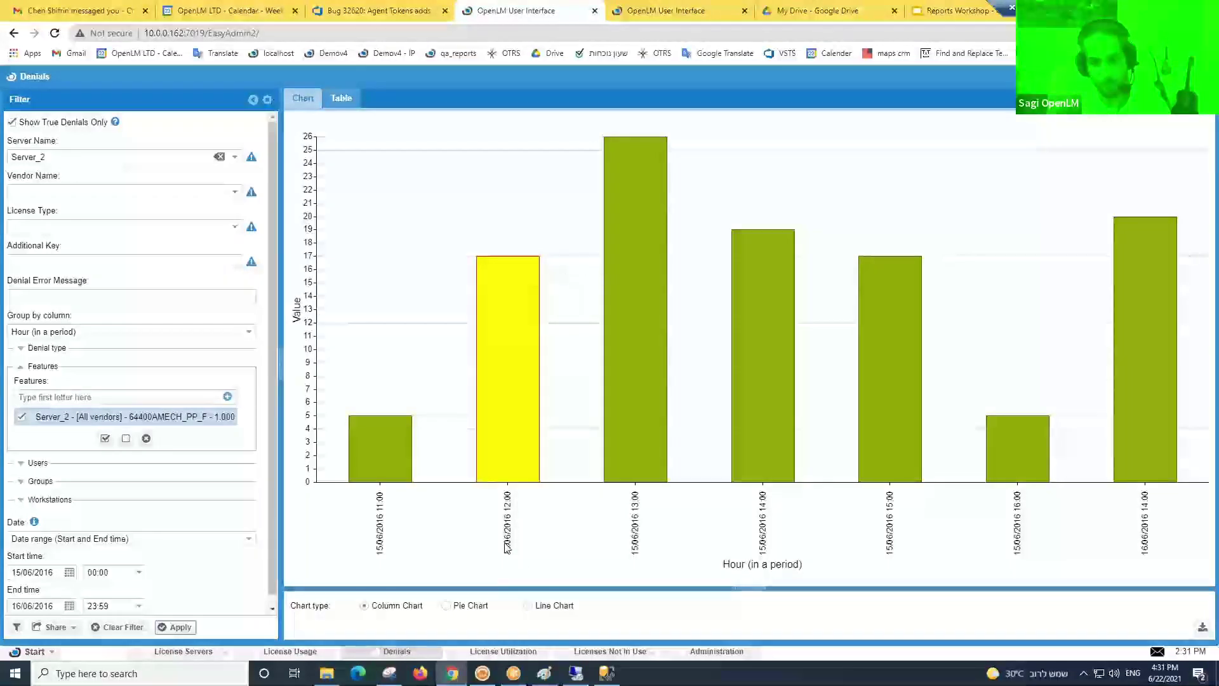
pyautogui.click(178, 631)
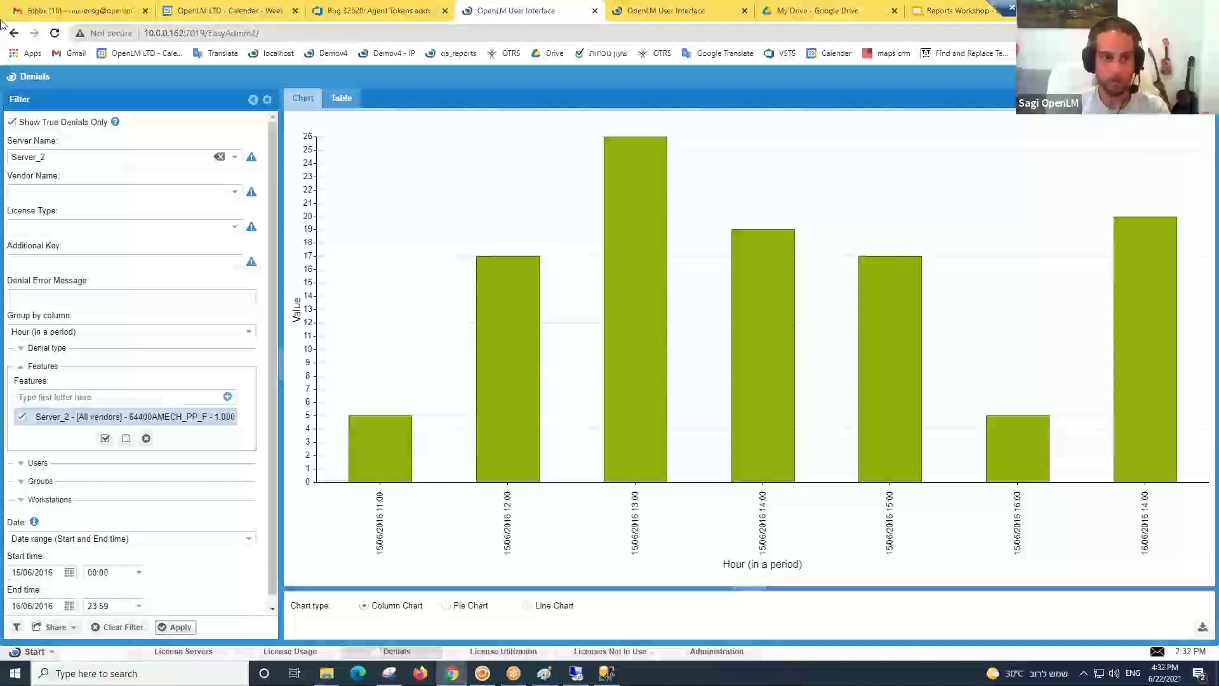
pyautogui.click(12, 122)
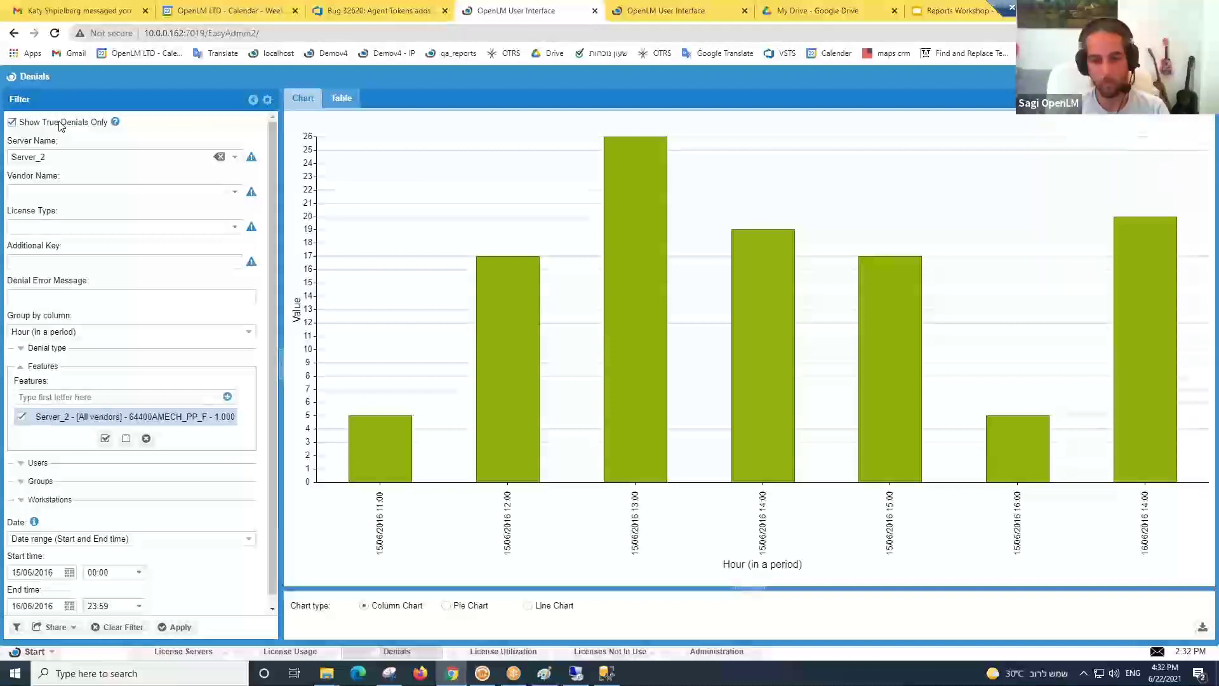
# - Apply the Denials filter with Show True Denials Only turned off, and reapply it with that option turned back on
pyautogui.click(12, 122)
pyautogui.click(177, 626)
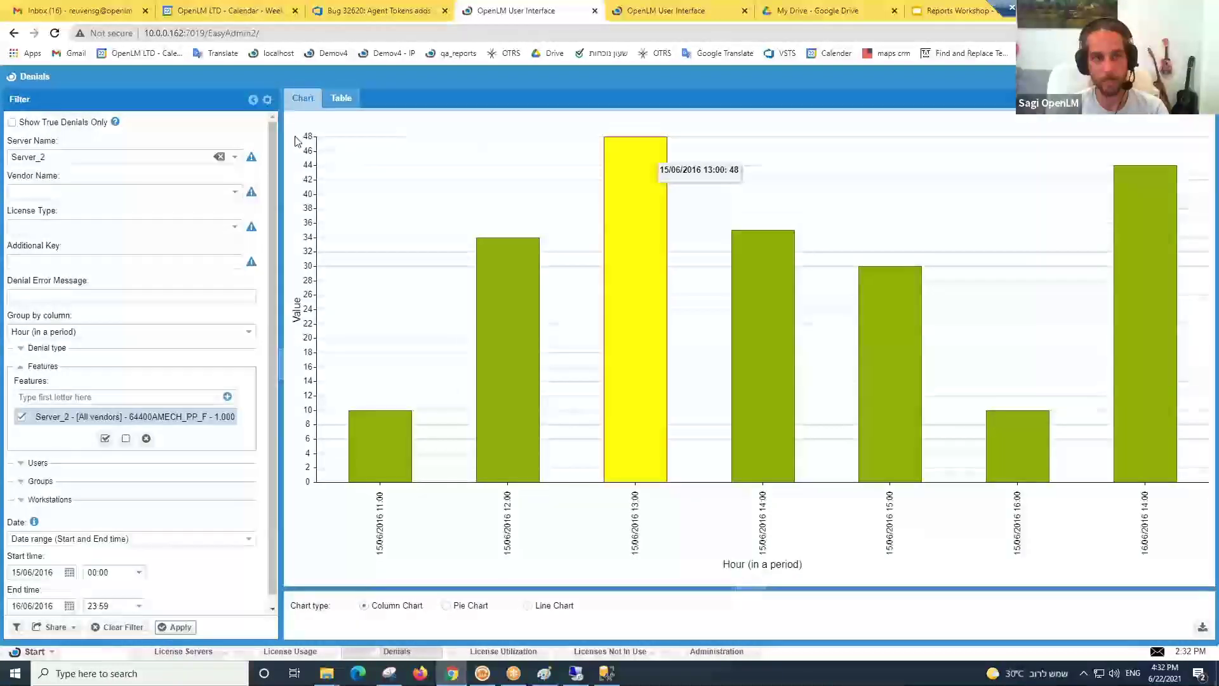
pyautogui.click(12, 123)
pyautogui.click(176, 627)
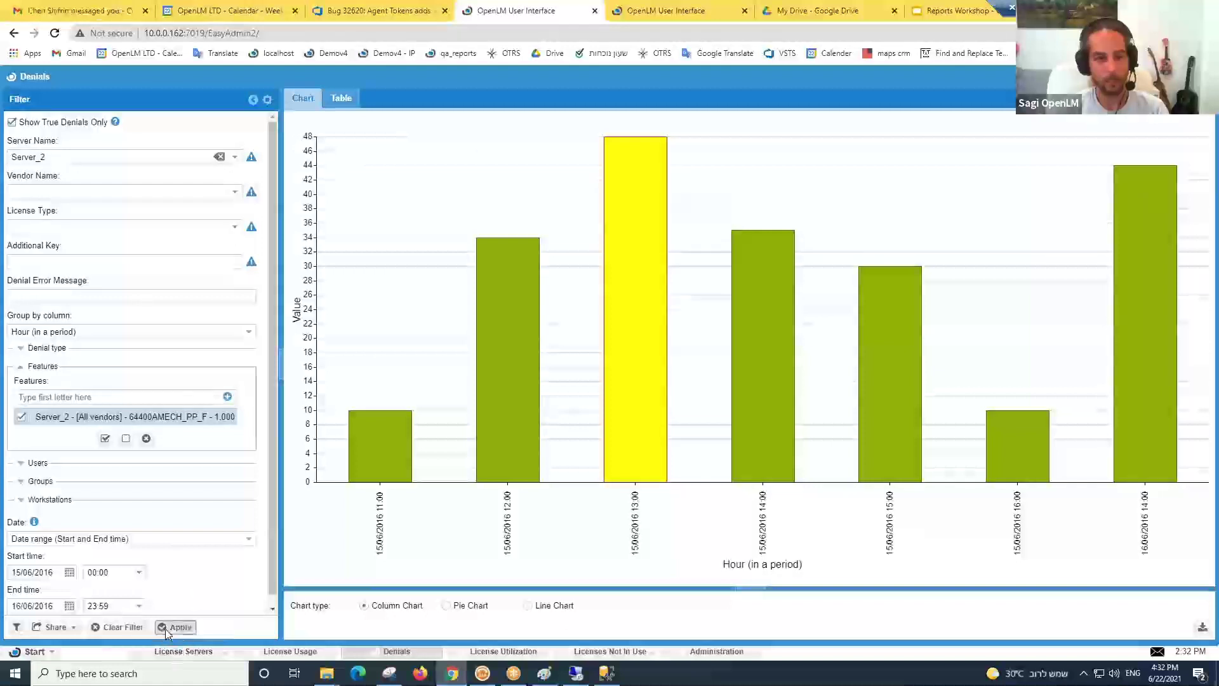
pyautogui.moveTo(621, 169)
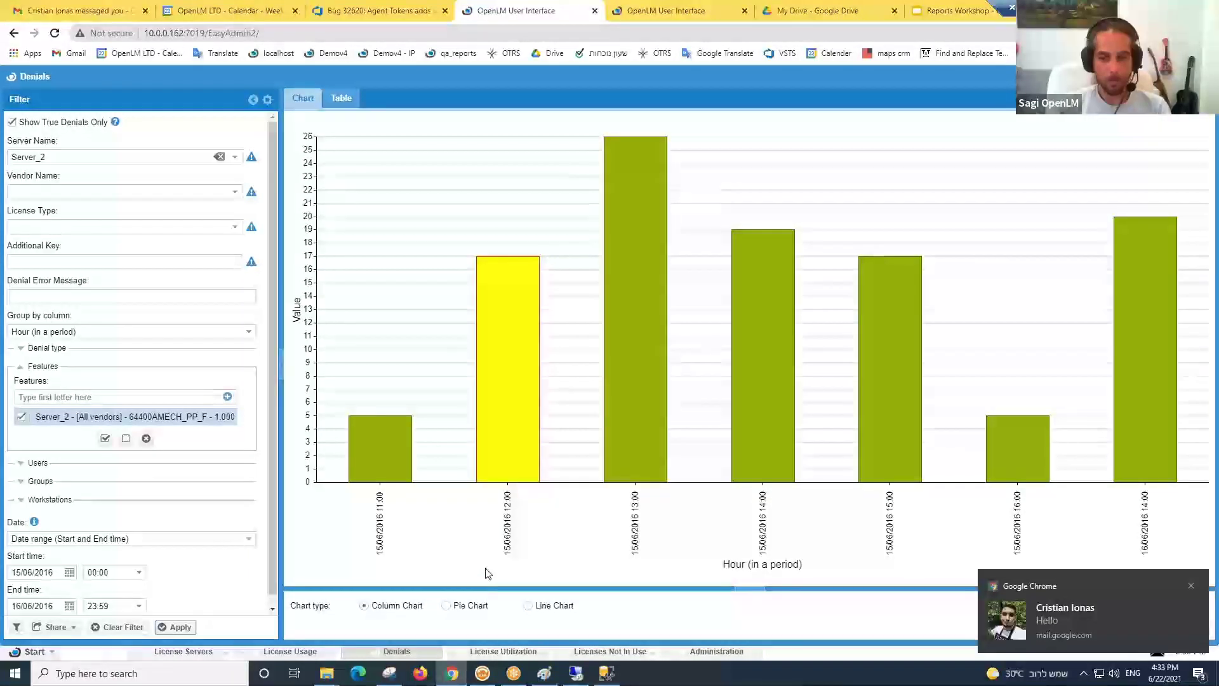
pyautogui.click(1191, 585)
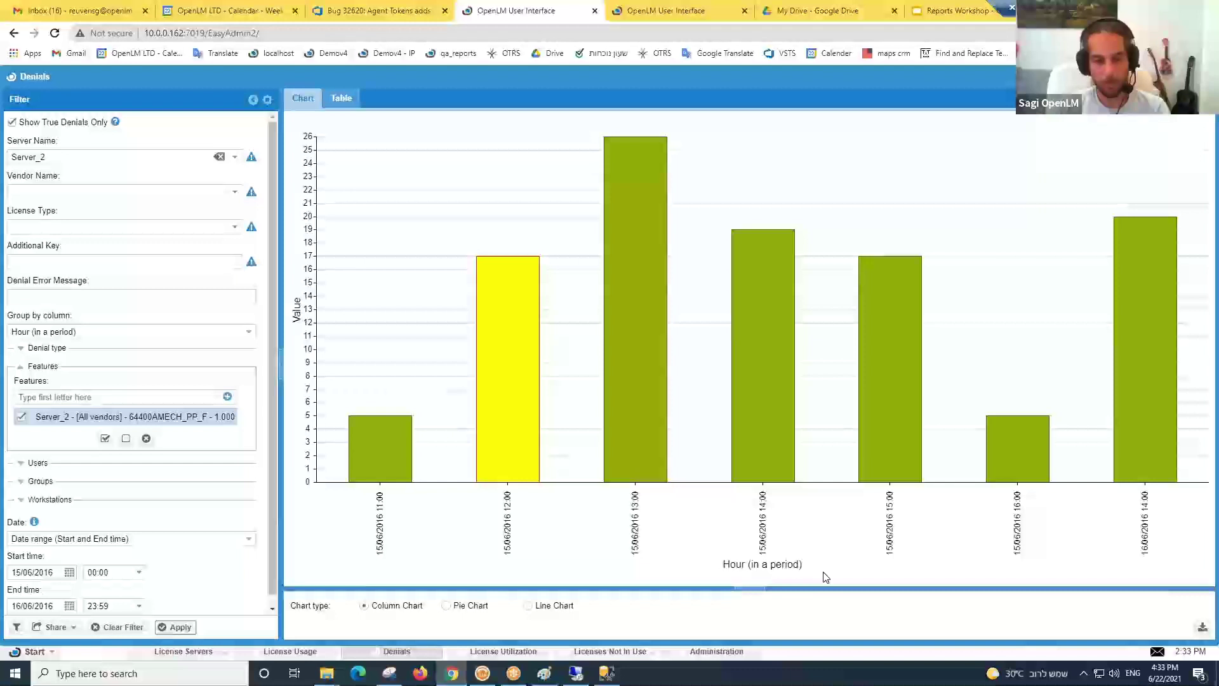
# - Return to the License Usage report and save its current filter as "test"
pyautogui.click(201, 652)
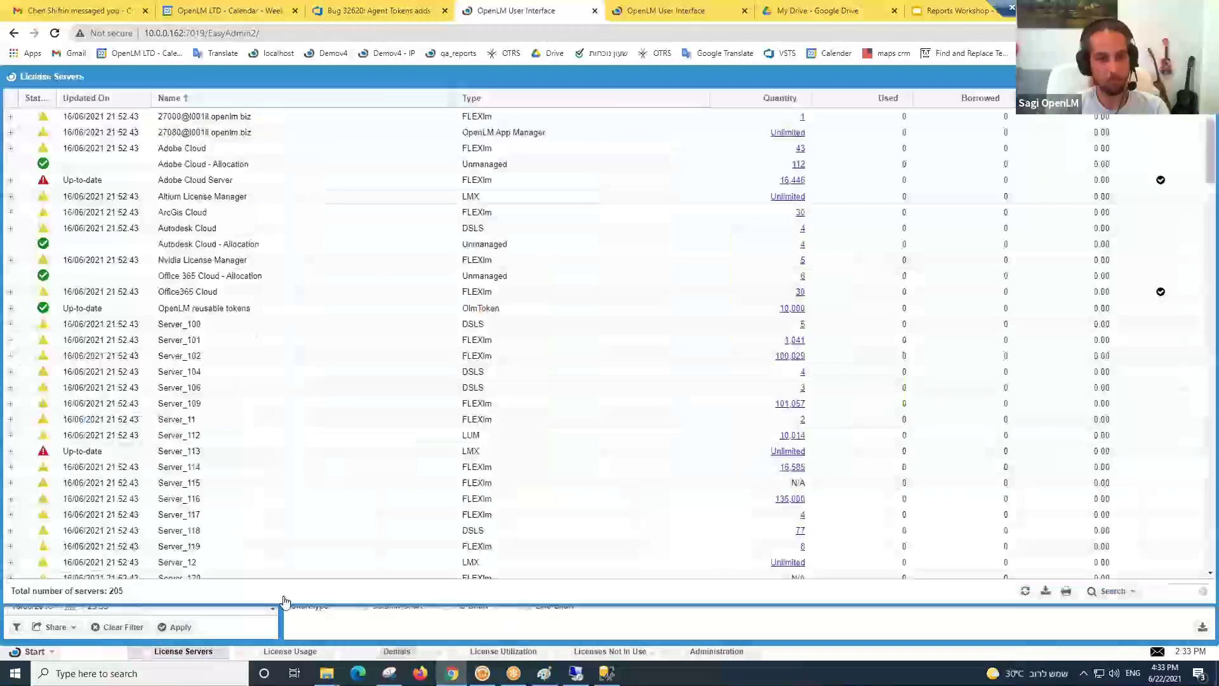
pyautogui.click(285, 647)
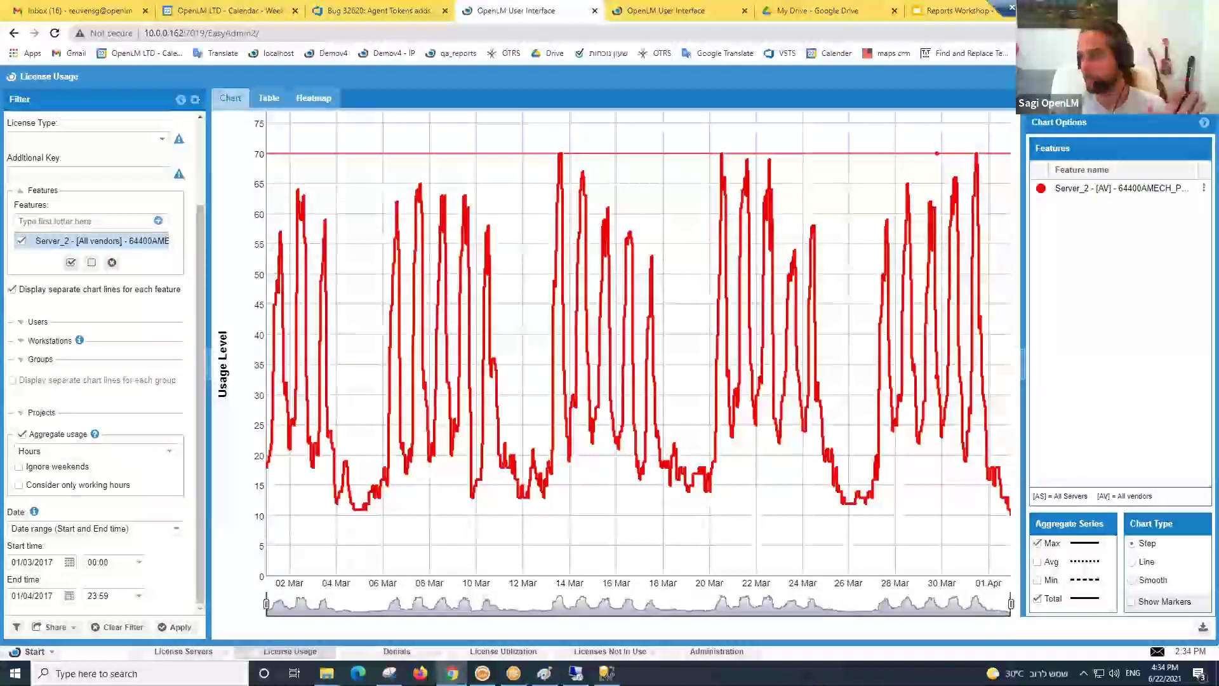
pyautogui.click(16, 627)
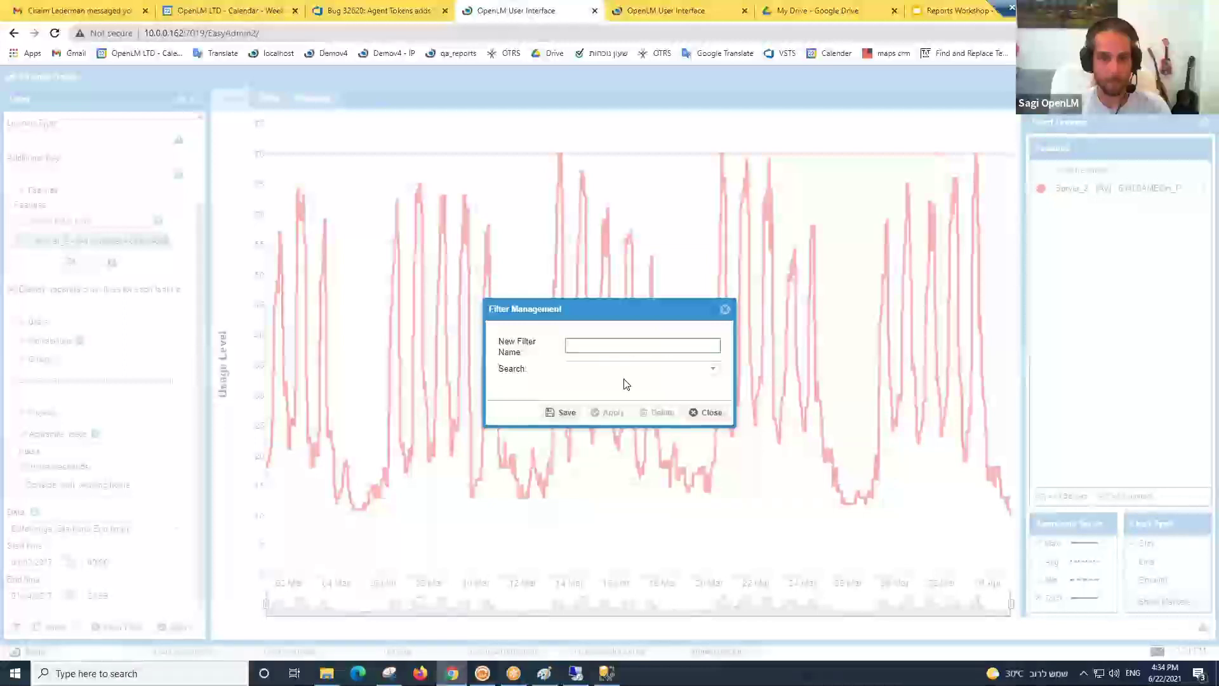
pyautogui.write('tes')
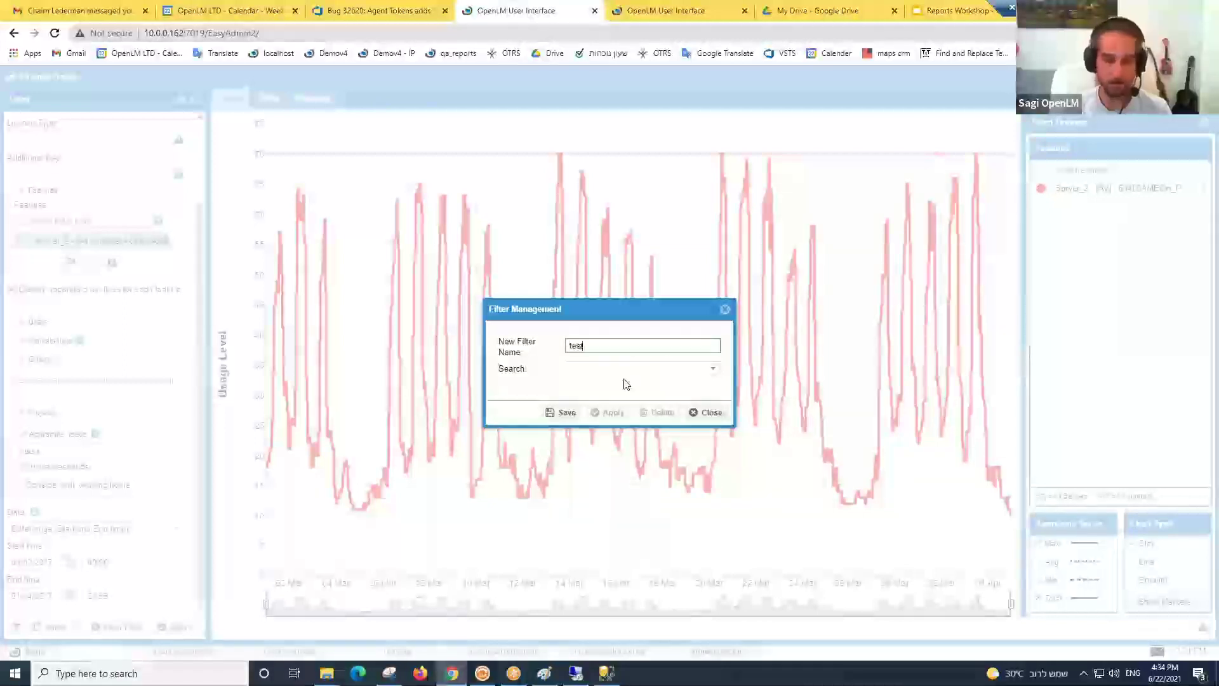
pyautogui.click(561, 412)
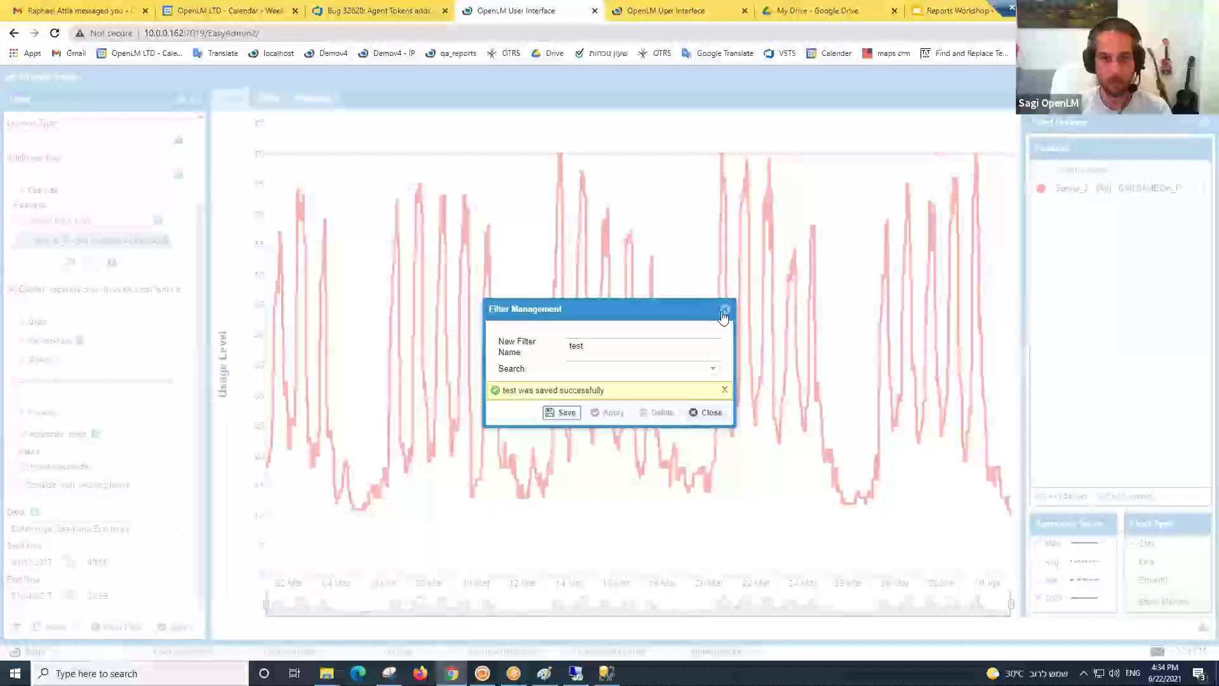
pyautogui.click(724, 310)
# - Browse the saved filters available for the License Usage report and close Filter Management
pyautogui.click(29, 652)
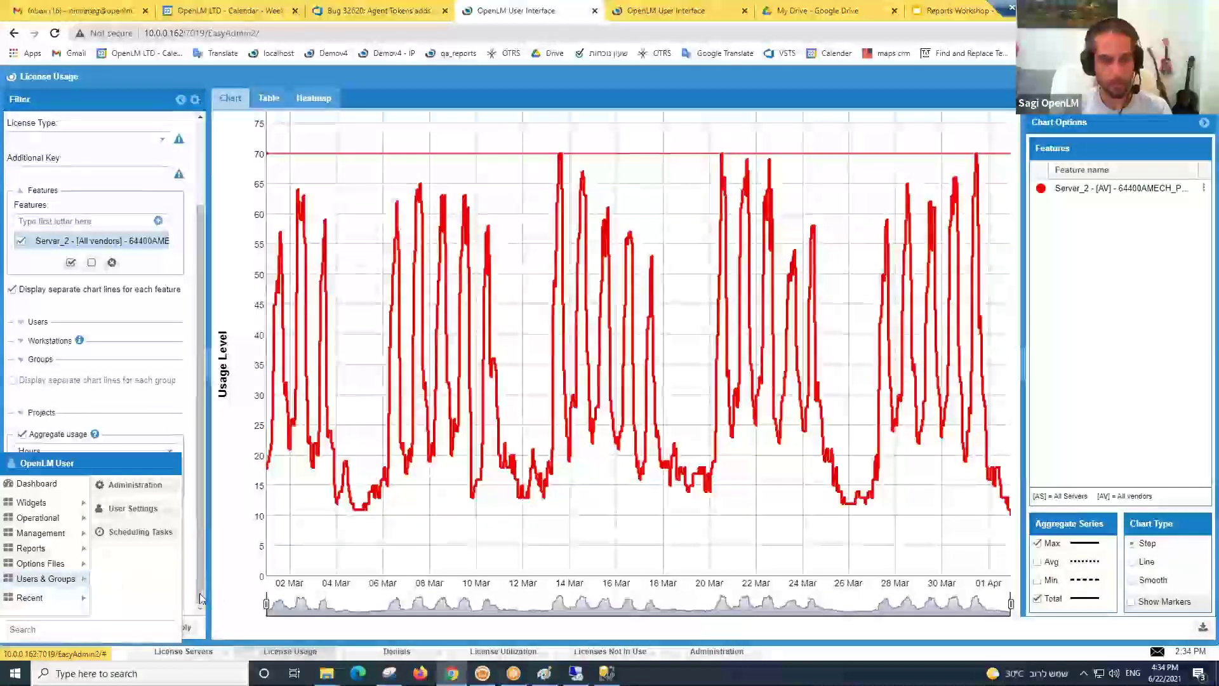
pyautogui.click(15, 626)
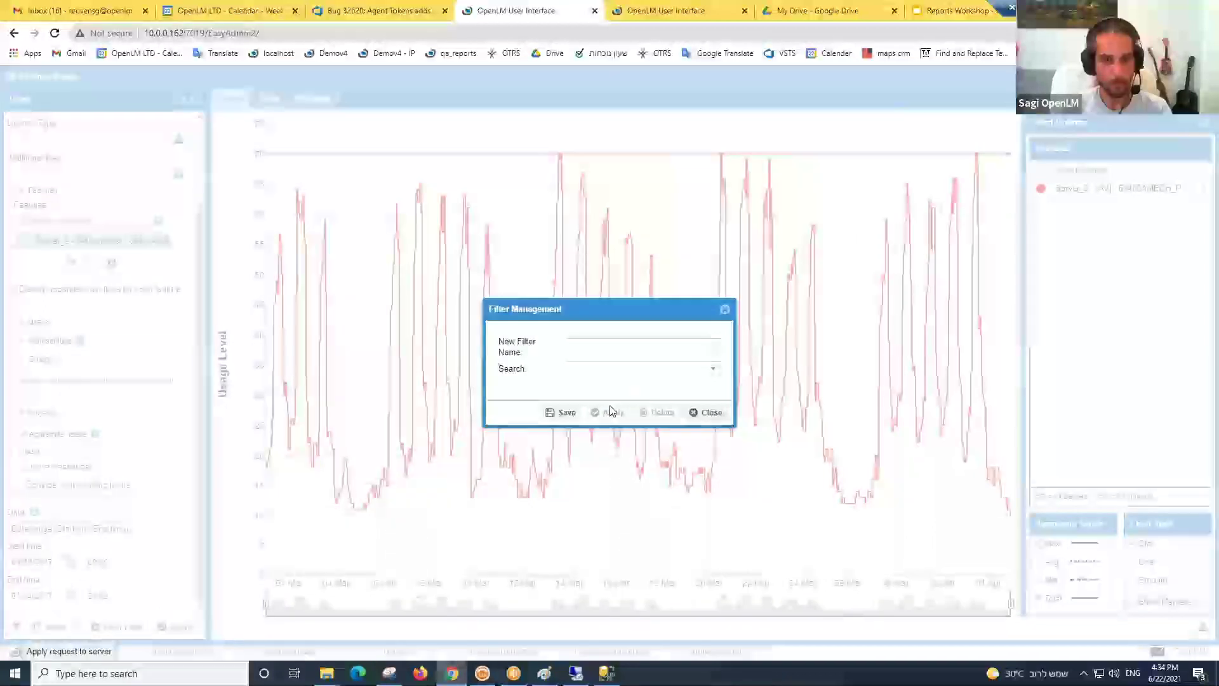
pyautogui.click(711, 376)
pyautogui.scroll(-3, 621, 469)
pyautogui.scroll(3, 625, 507)
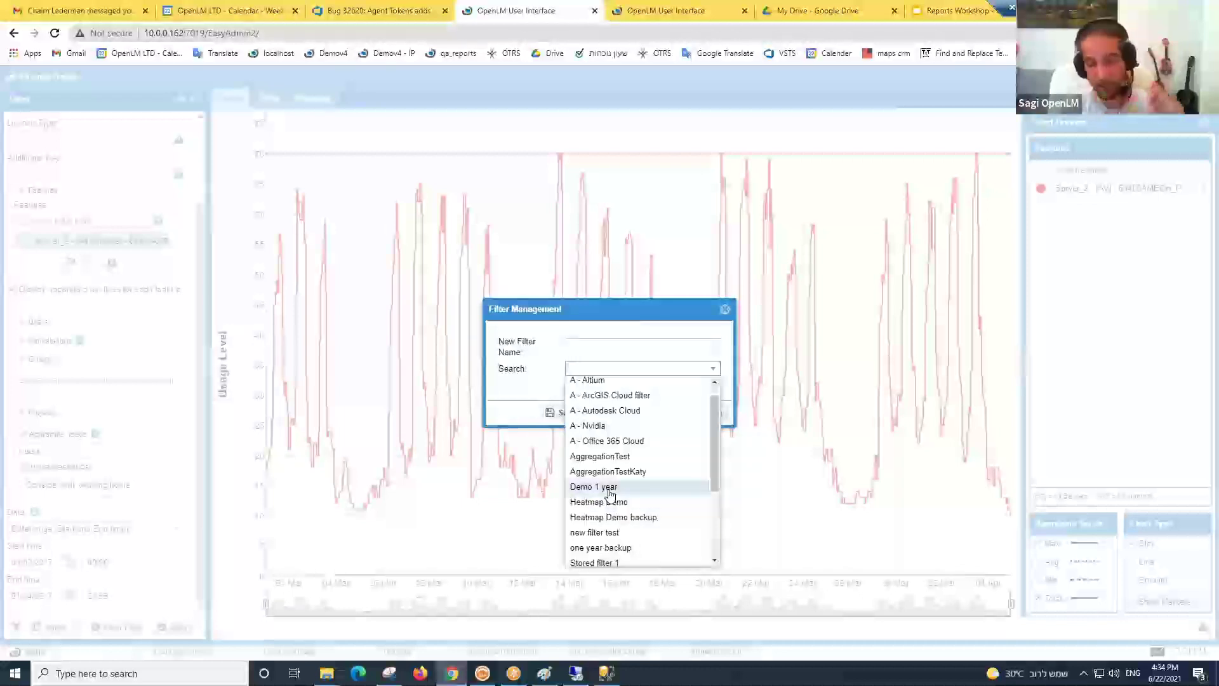
pyautogui.click(724, 309)
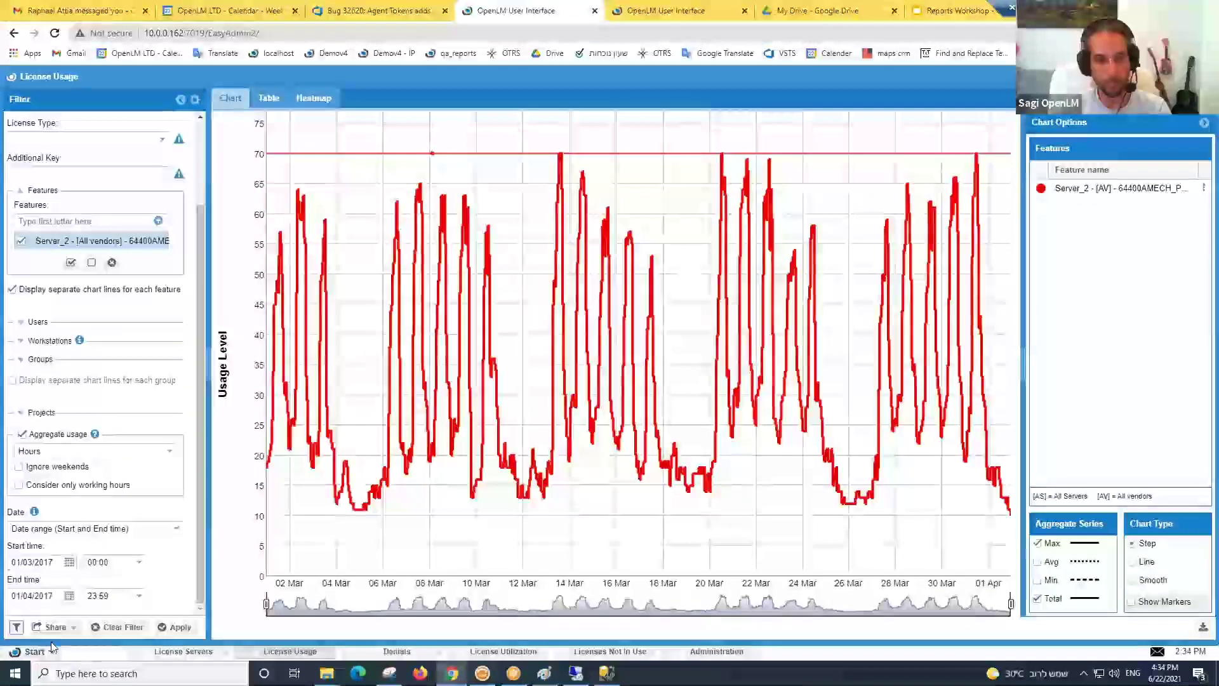
# - Check the Administration page, switch to the demov4 OpenLM interface, and open its Roles administration
pyautogui.click(30, 651)
pyautogui.click(147, 485)
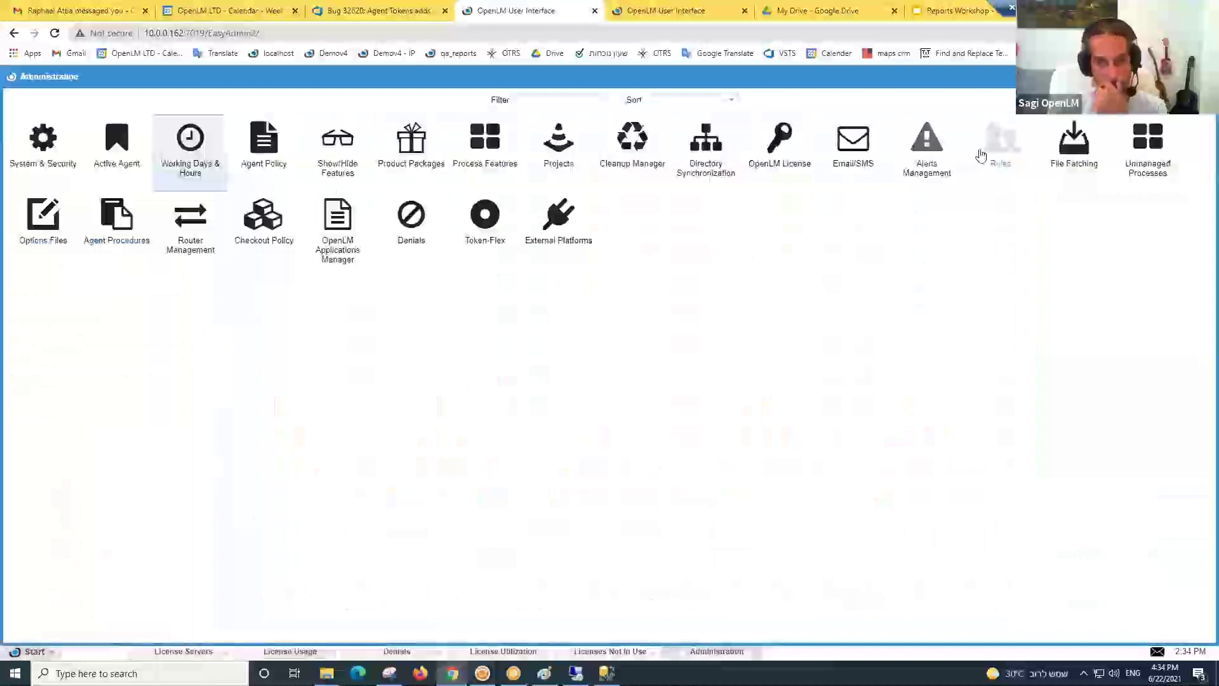
pyautogui.hotkey('ctrl', 'Tab')
pyautogui.click(30, 651)
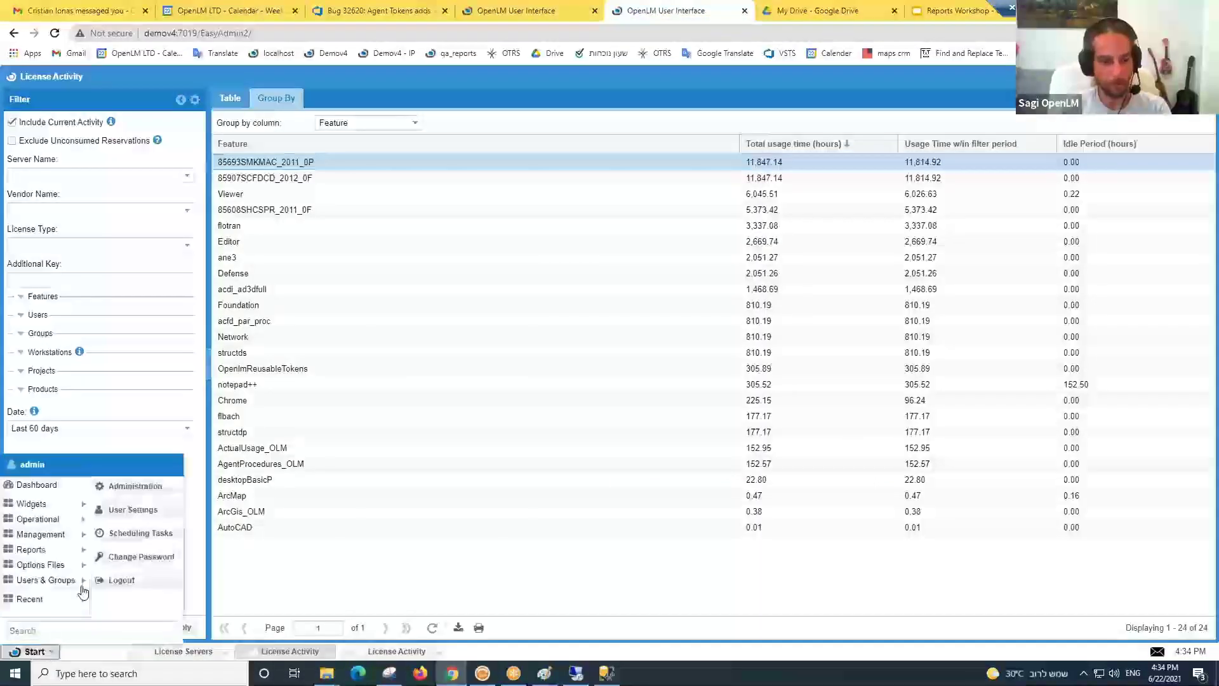
pyautogui.click(138, 483)
pyautogui.click(484, 222)
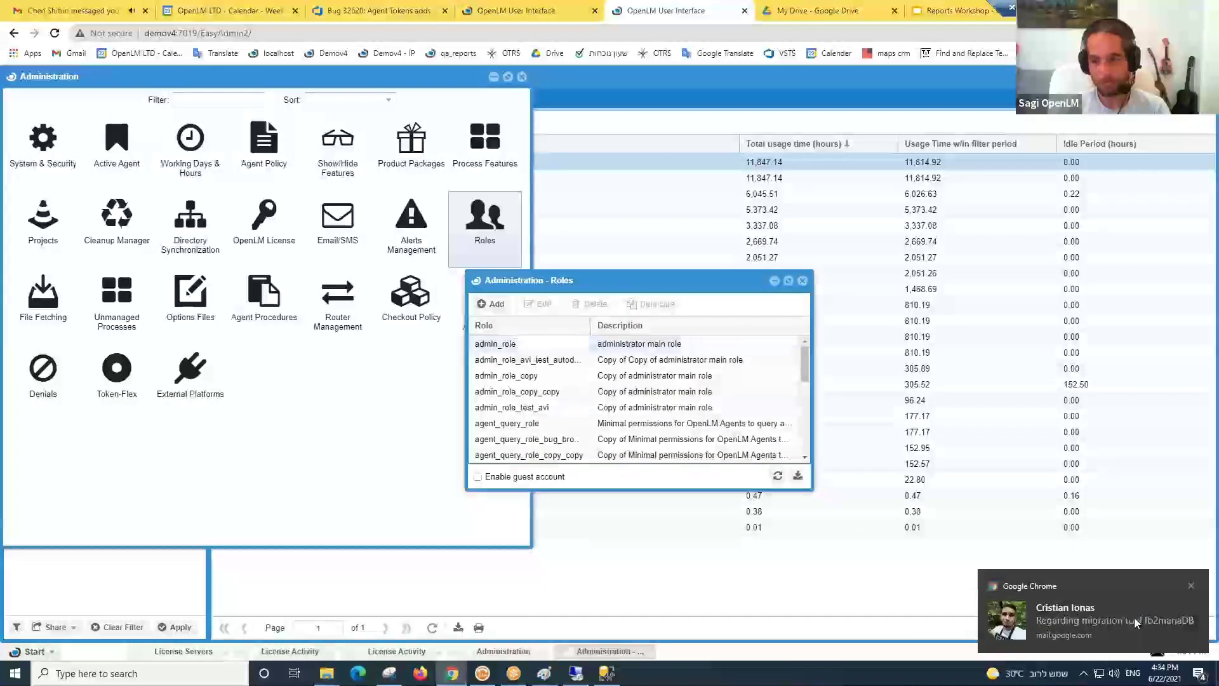
pyautogui.click(1191, 586)
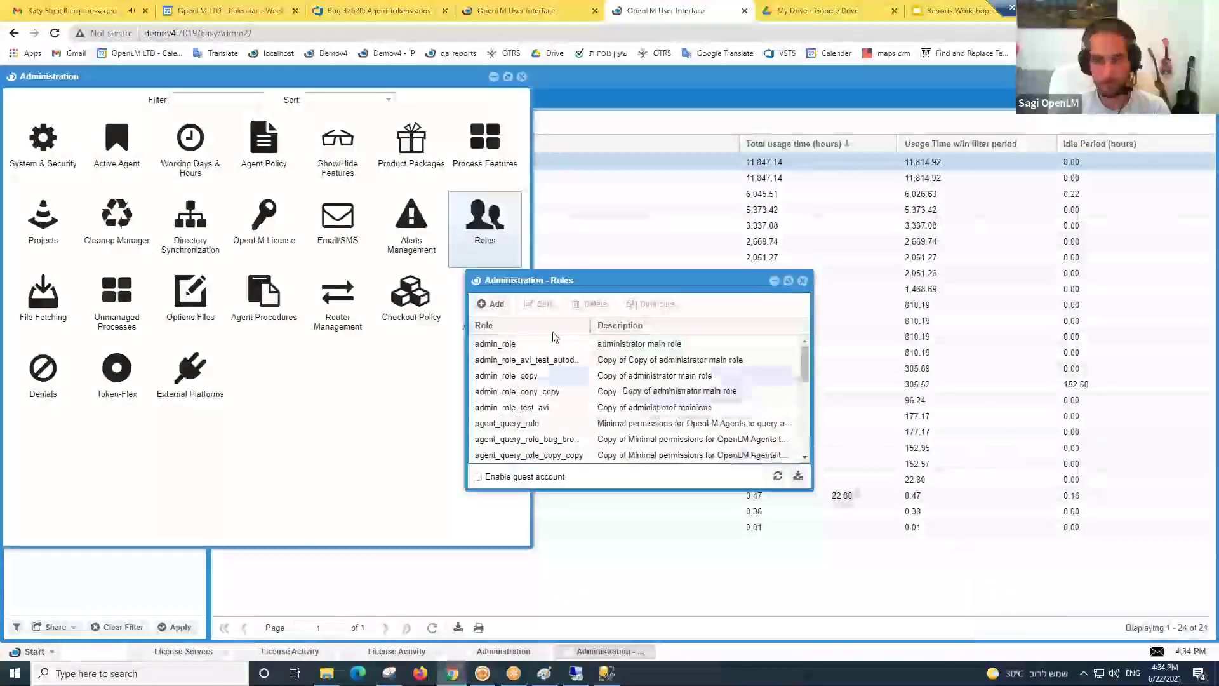
# - Open the details of the Autodesk test admin role and show its resources
pyautogui.moveTo(557, 285); pyautogui.dragTo(319, 254)
pyautogui.click(306, 333)
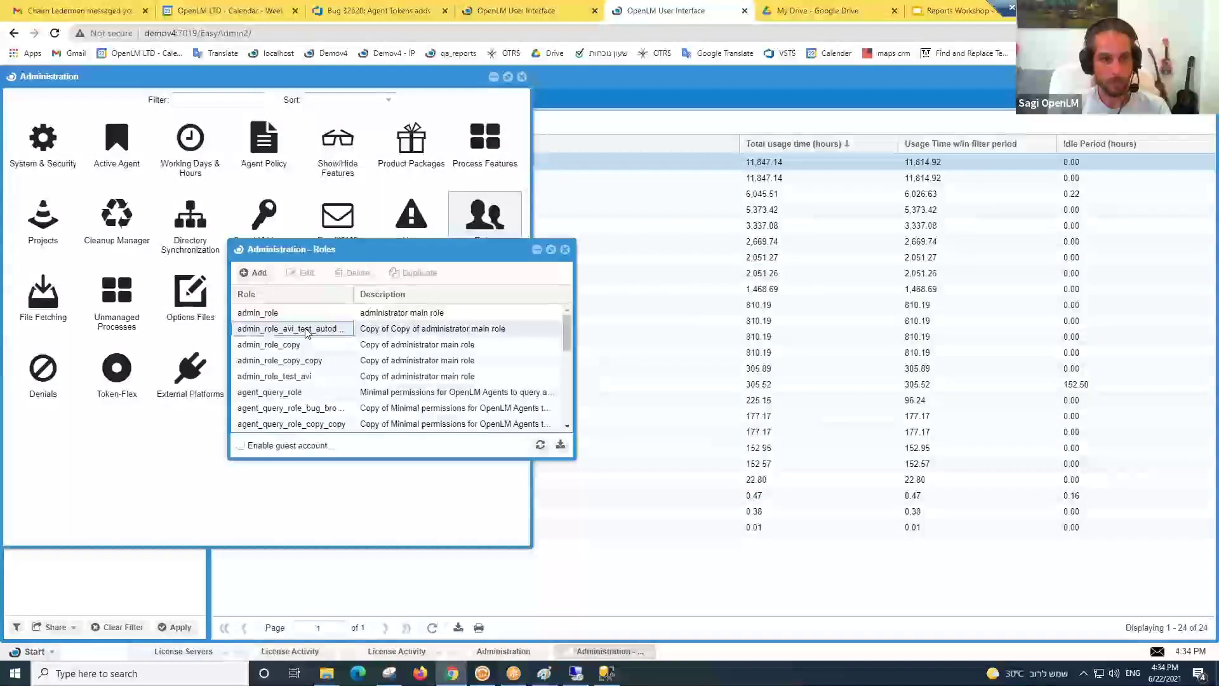
pyautogui.doubleClick(305, 333)
pyautogui.click(596, 285)
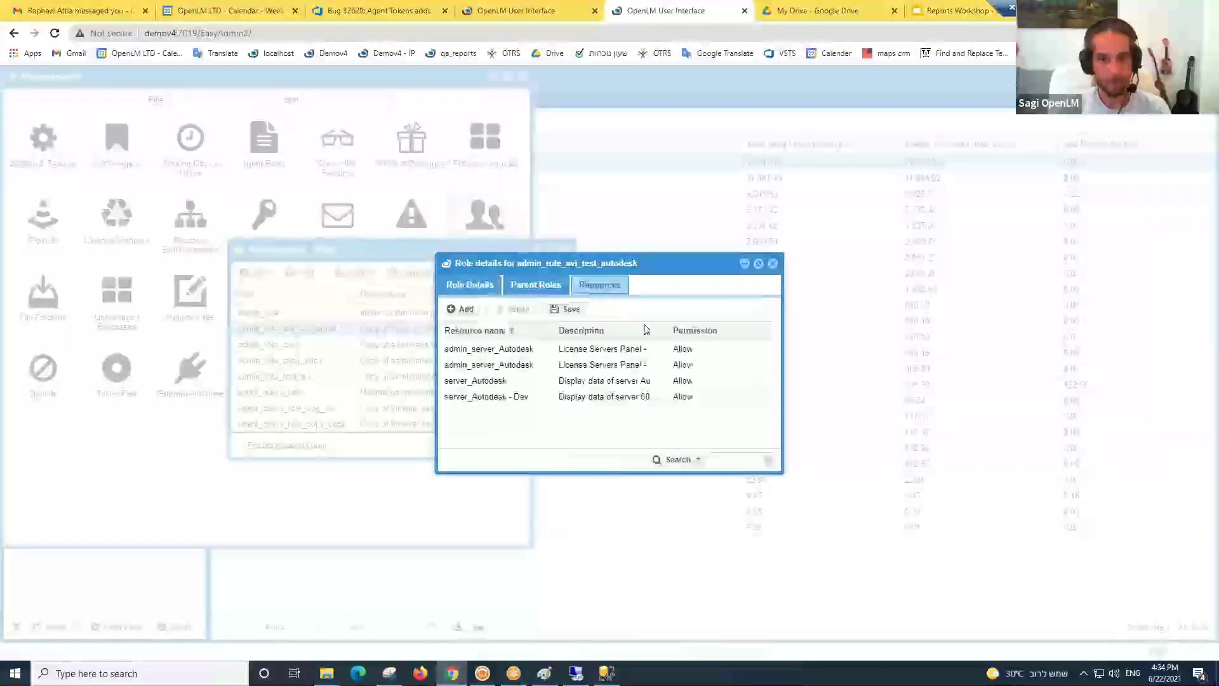
# - Search the resources that can be added to the role for "server" and select server_Ansys
pyautogui.click(460, 310)
pyautogui.click(747, 444)
pyautogui.write('aerver')
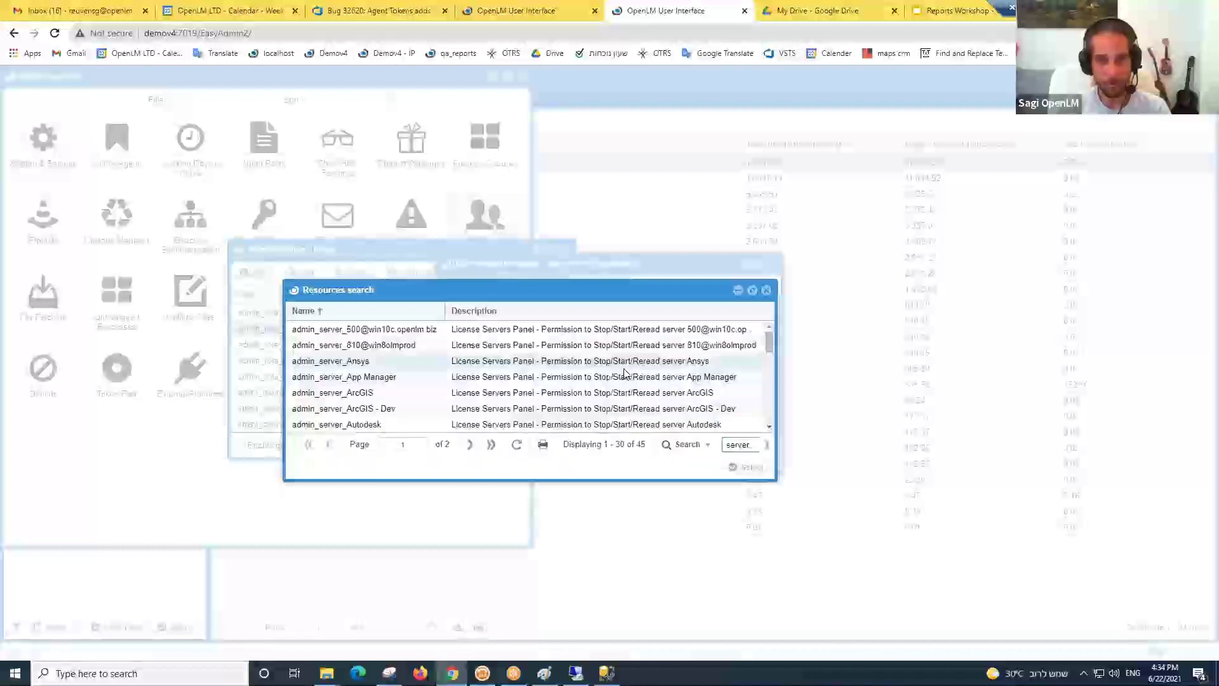
pyautogui.scroll(-3, 625, 375)
pyautogui.click(753, 289)
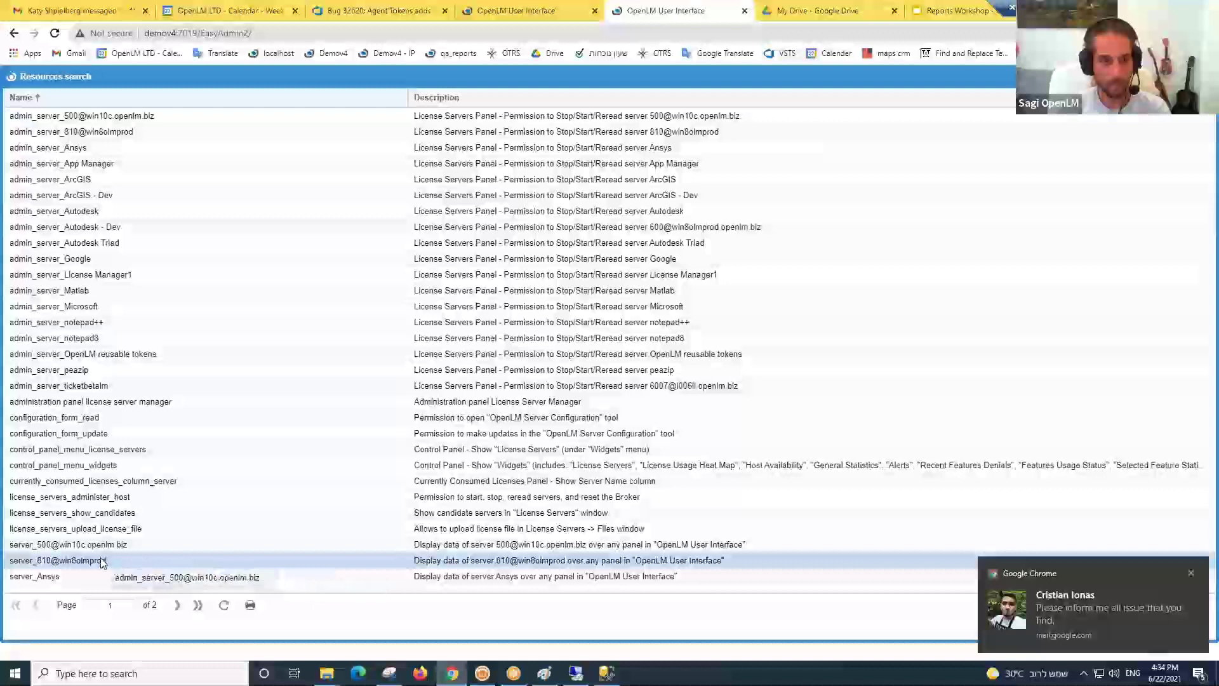
pyautogui.click(78, 578)
pyautogui.click(1191, 573)
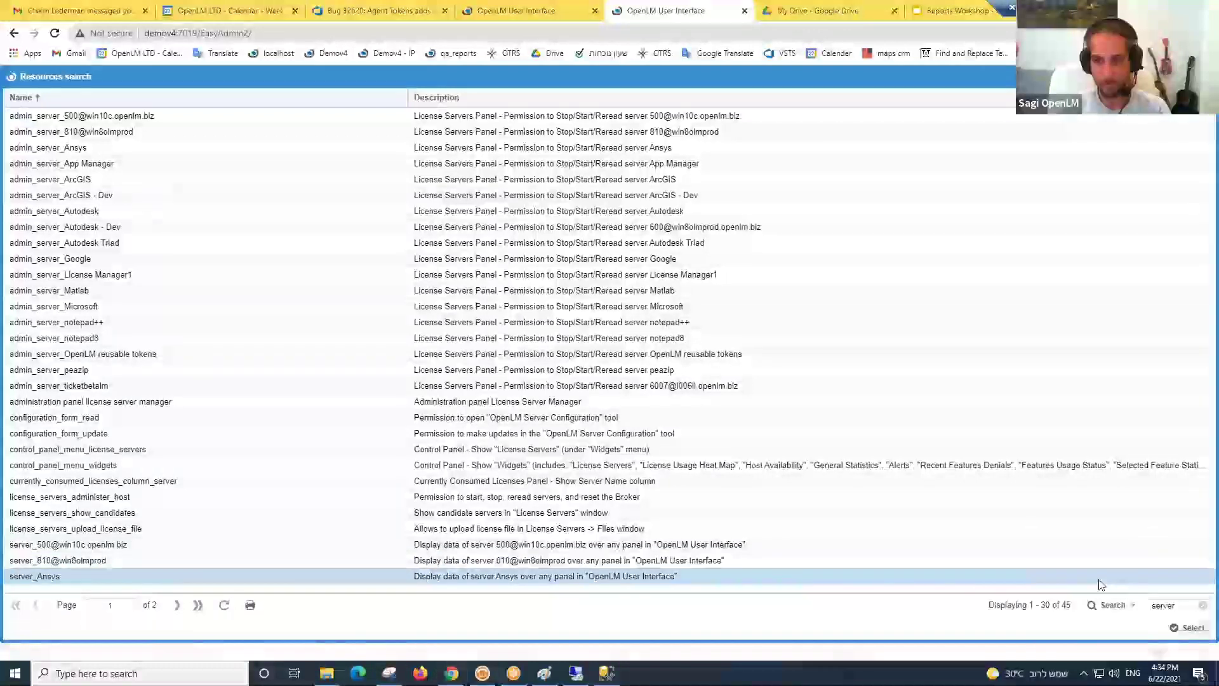
# - Add the server_Ansys resource to the role and try the Deny, Disable and Allow permissions on it
pyautogui.doubleClick(1086, 576)
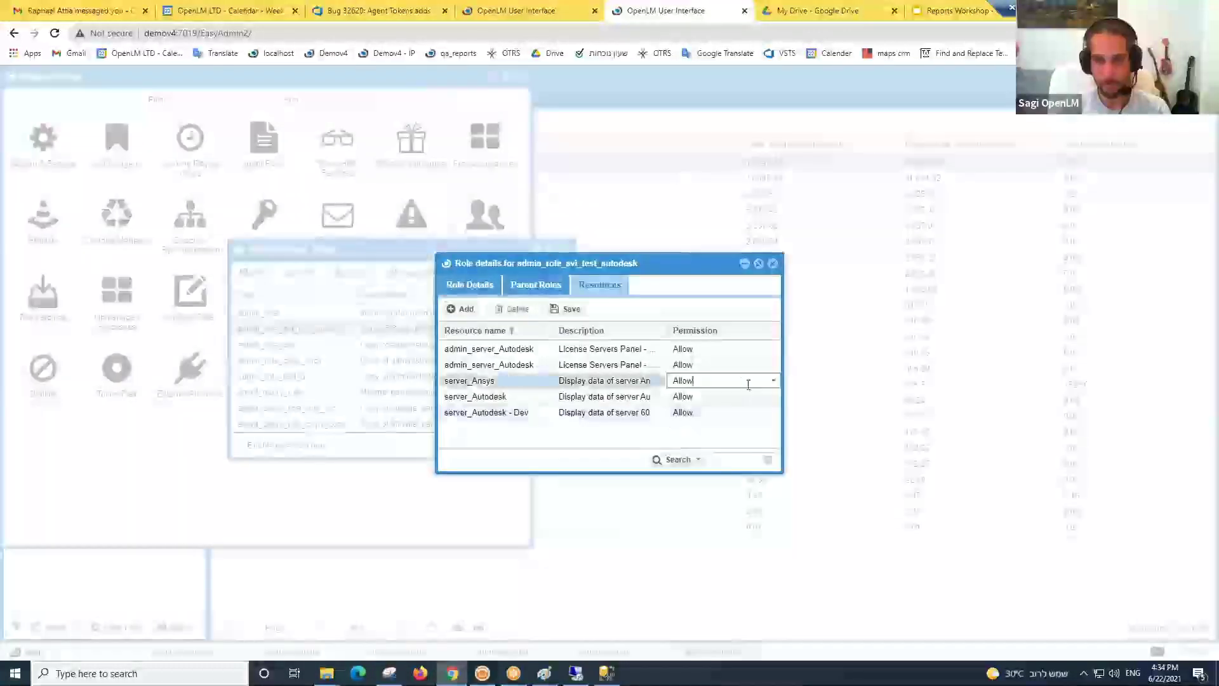
pyautogui.click(770, 382)
pyautogui.click(680, 396)
pyautogui.click(772, 380)
pyautogui.click(705, 436)
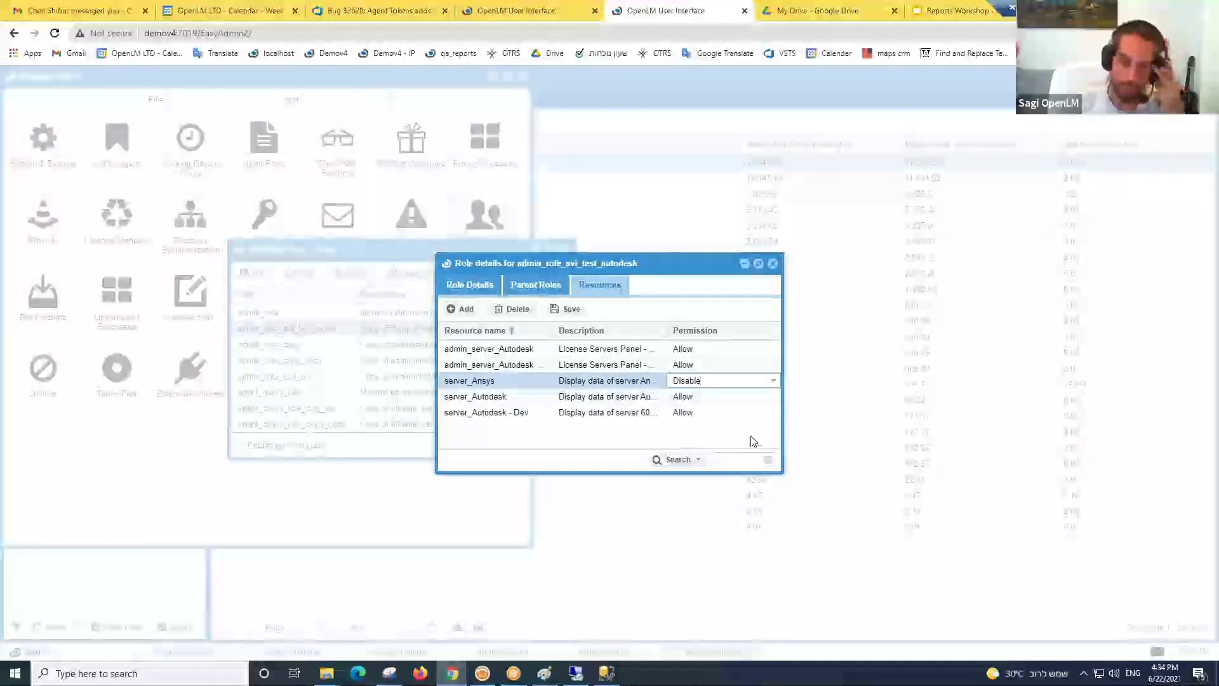
pyautogui.click(771, 383)
pyautogui.click(711, 399)
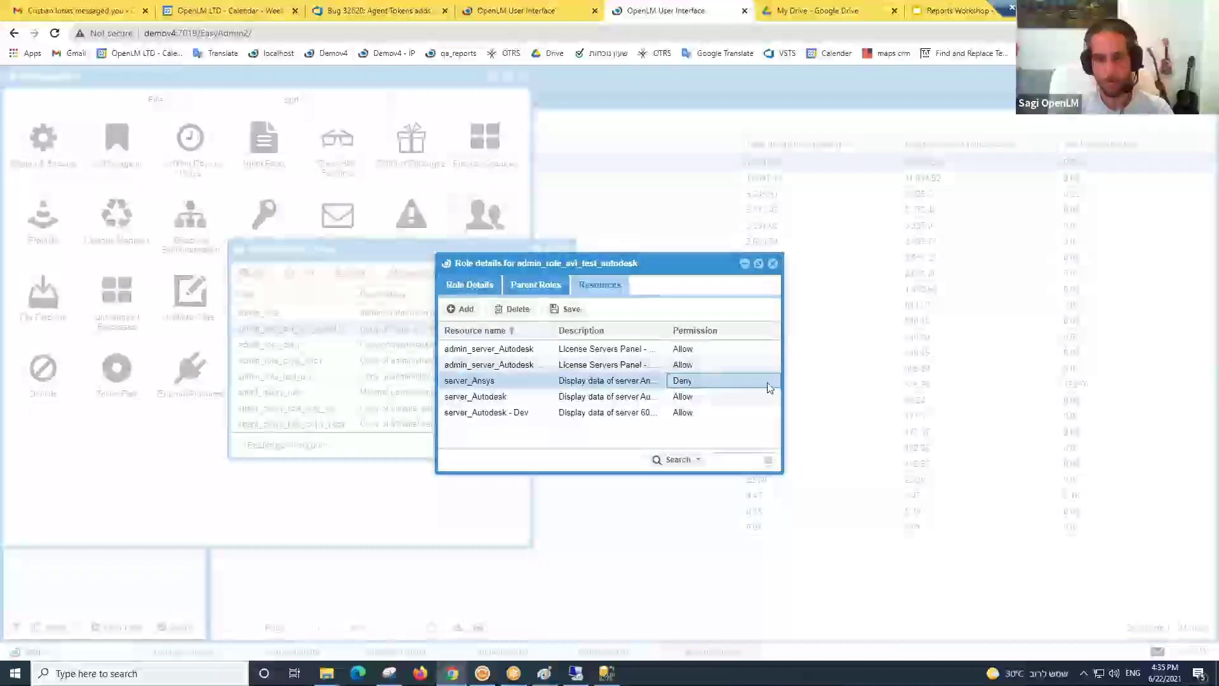
pyautogui.click(768, 384)
pyautogui.click(693, 409)
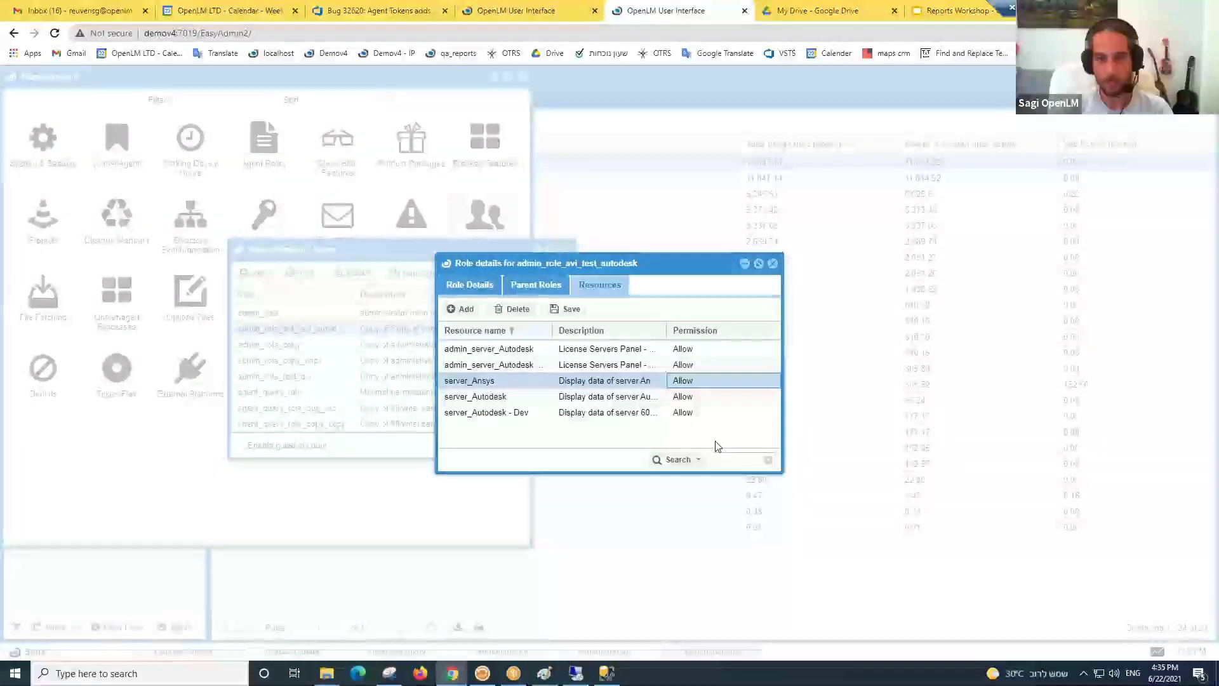
# - Try the Deny permission on server_Autodesk, and close the role details and roles list without saving
pyautogui.click(505, 388)
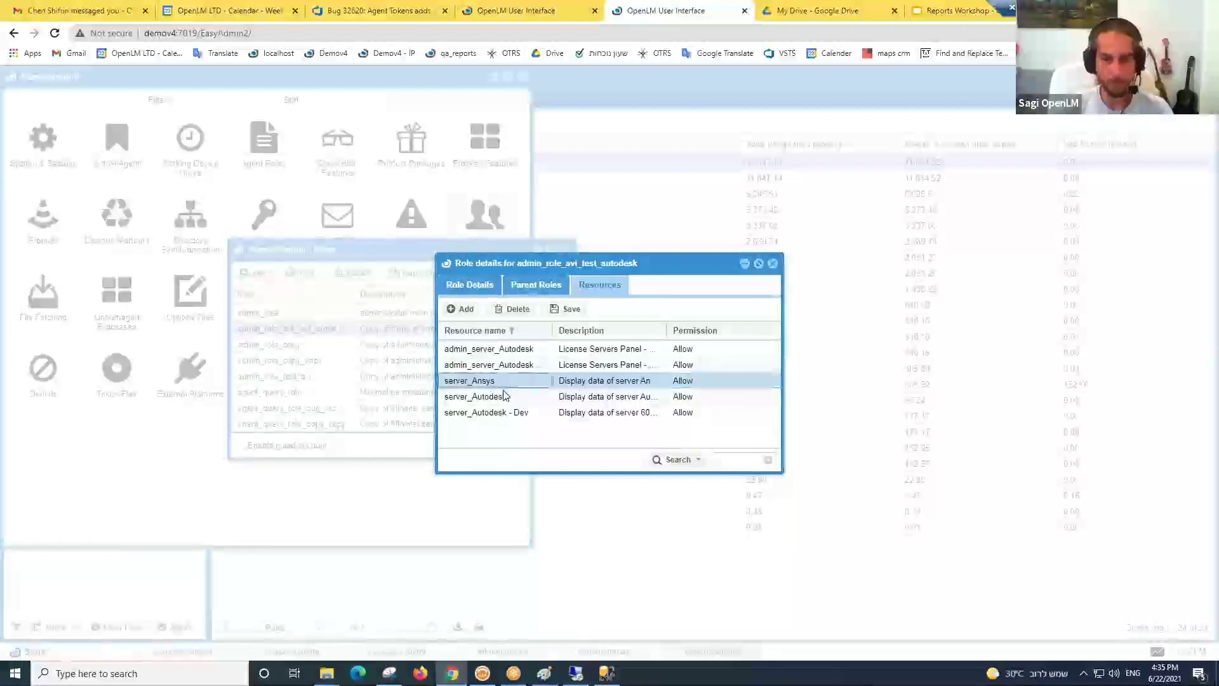
pyautogui.click(770, 398)
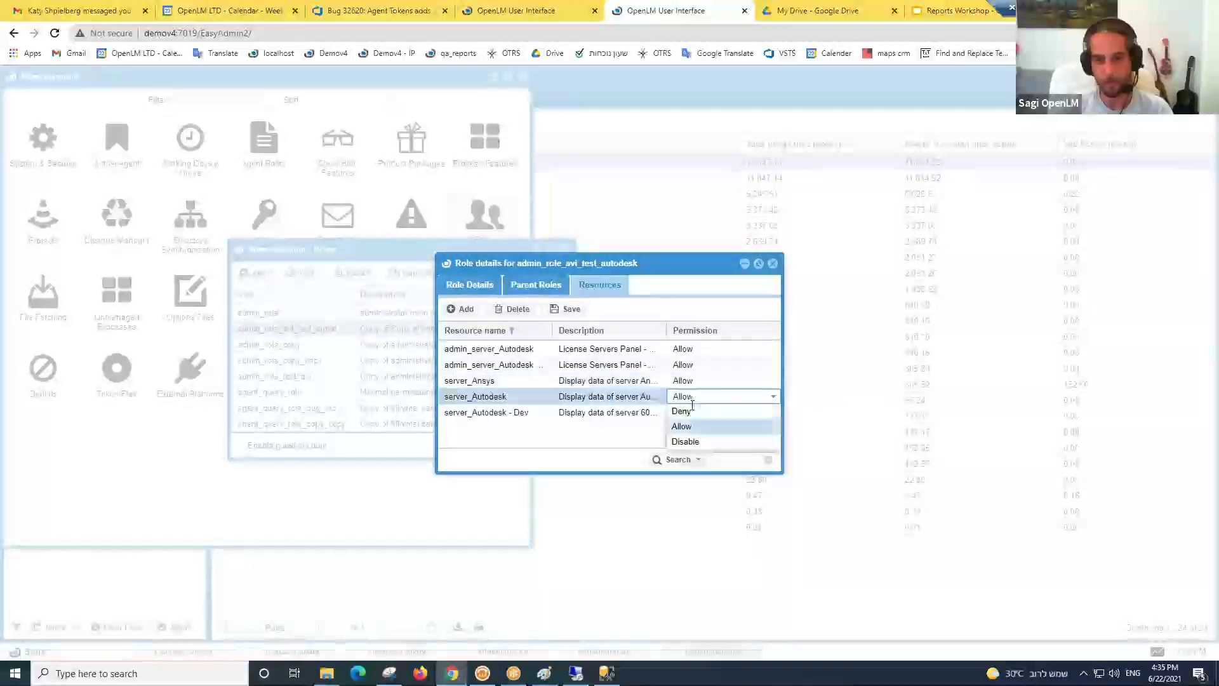
pyautogui.click(684, 411)
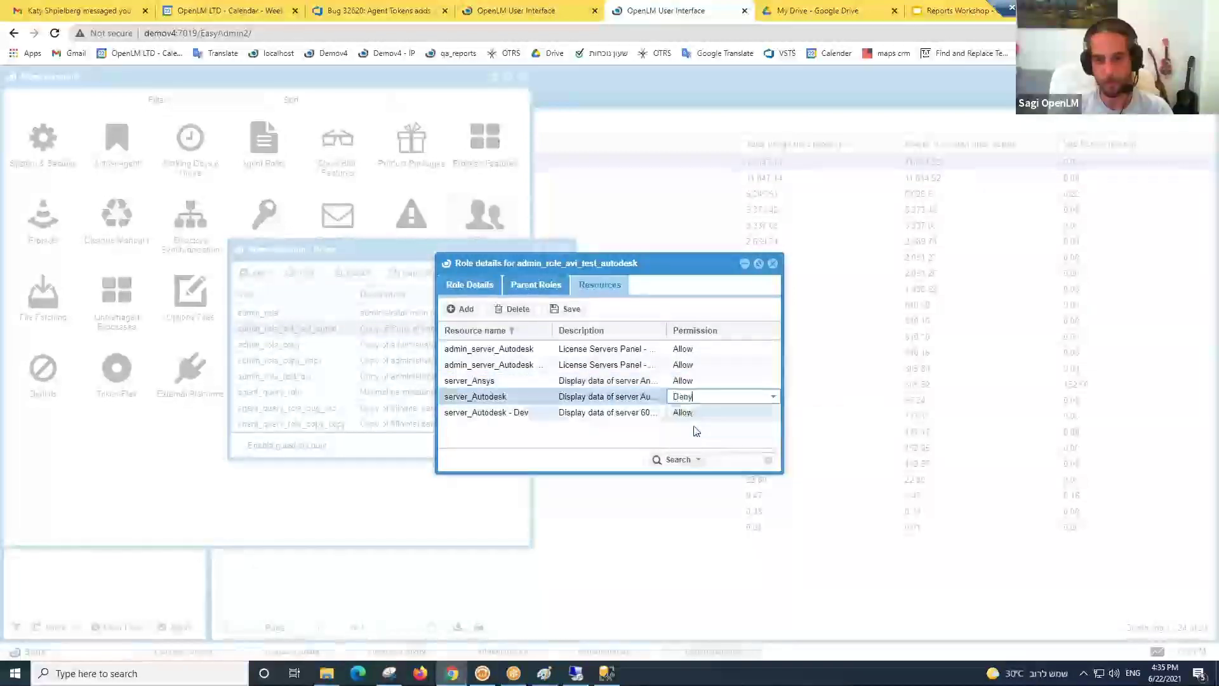
pyautogui.click(771, 264)
pyautogui.click(568, 250)
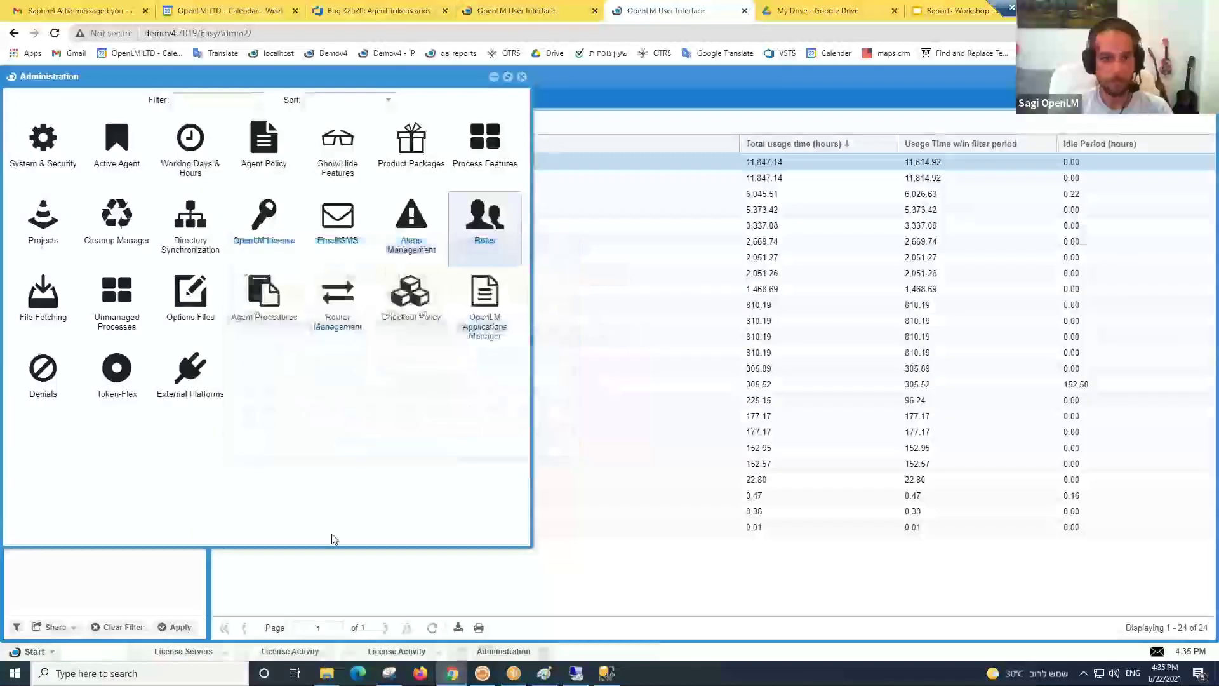
# - Bring up the License Activity window and look at its saved filters in Filter Management
pyautogui.click(183, 651)
pyautogui.click(302, 652)
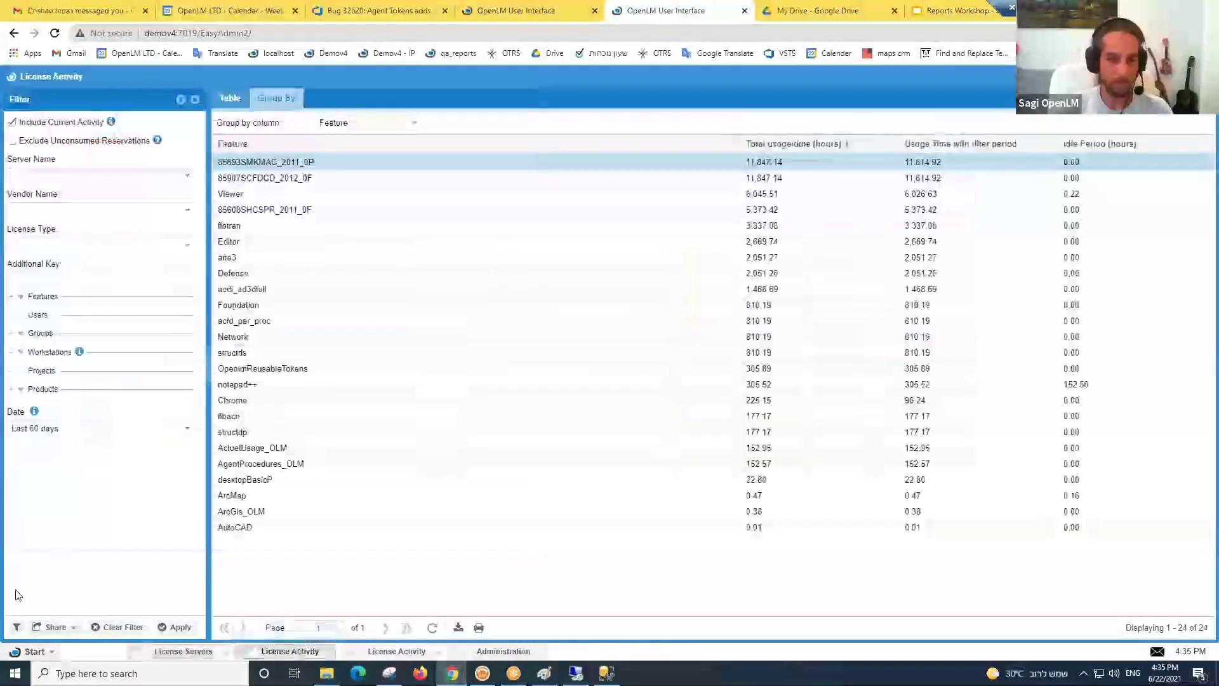
pyautogui.click(25, 628)
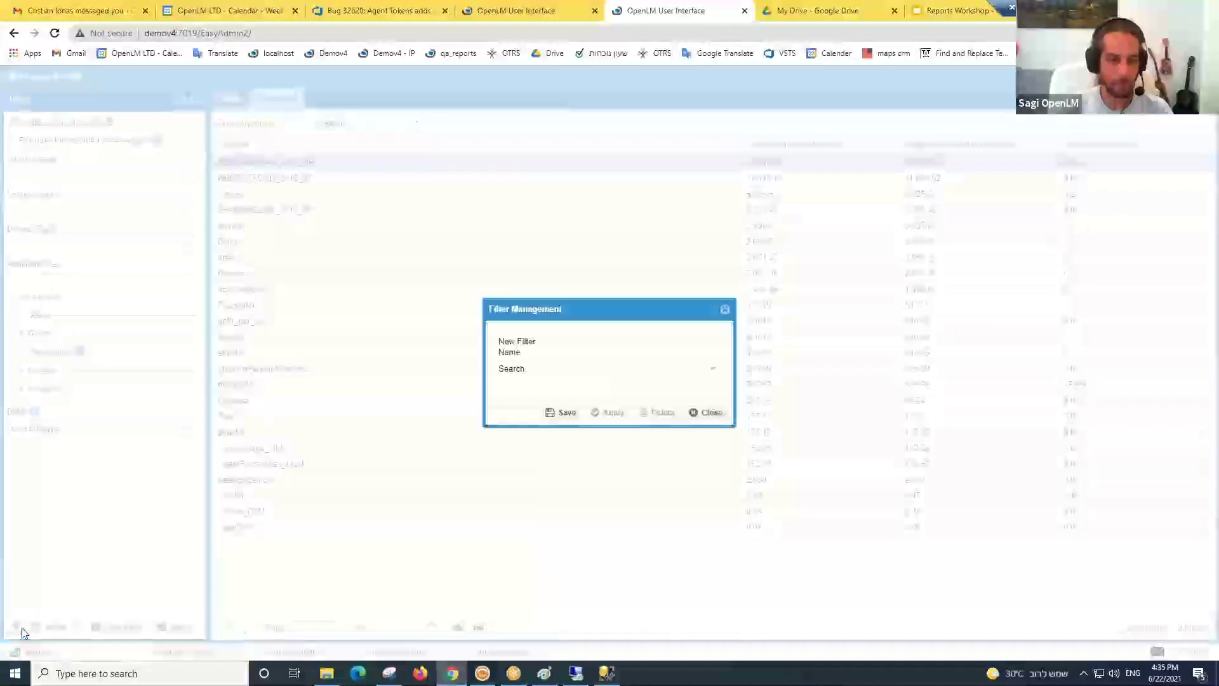
pyautogui.click(711, 370)
pyautogui.click(725, 311)
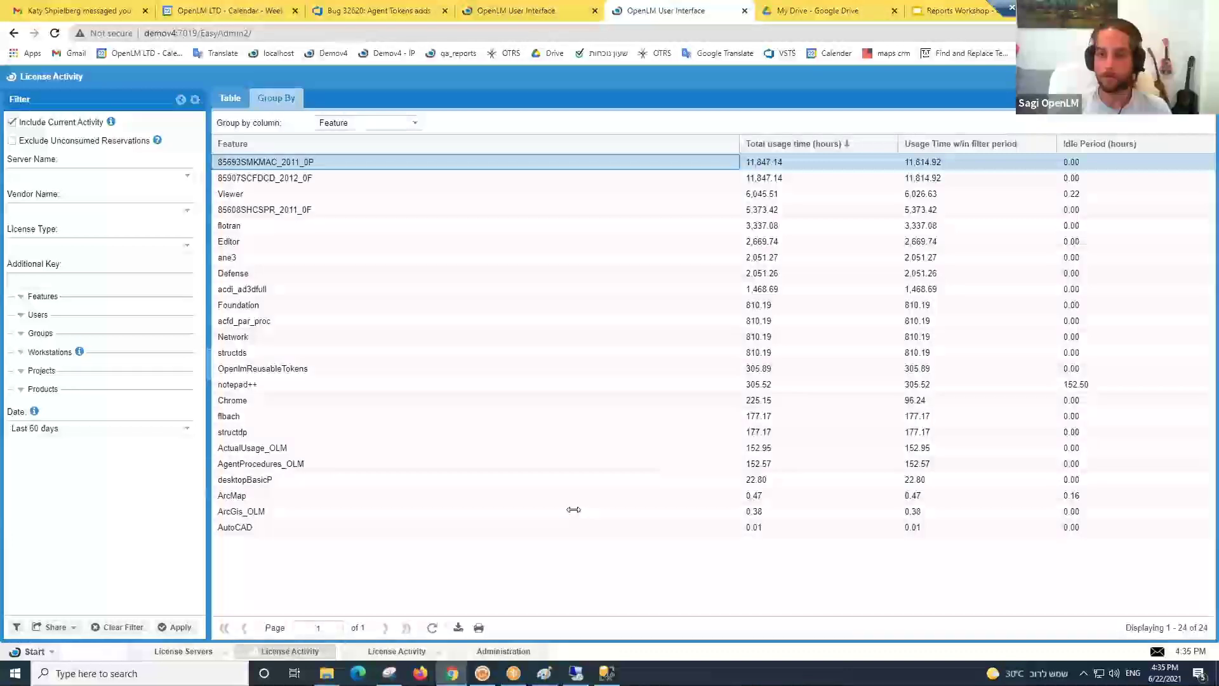
# - Switch to the demov4 remote desktop, close Paint without saving the drawing, and exit OpenLM Broker
pyautogui.click(575, 673)
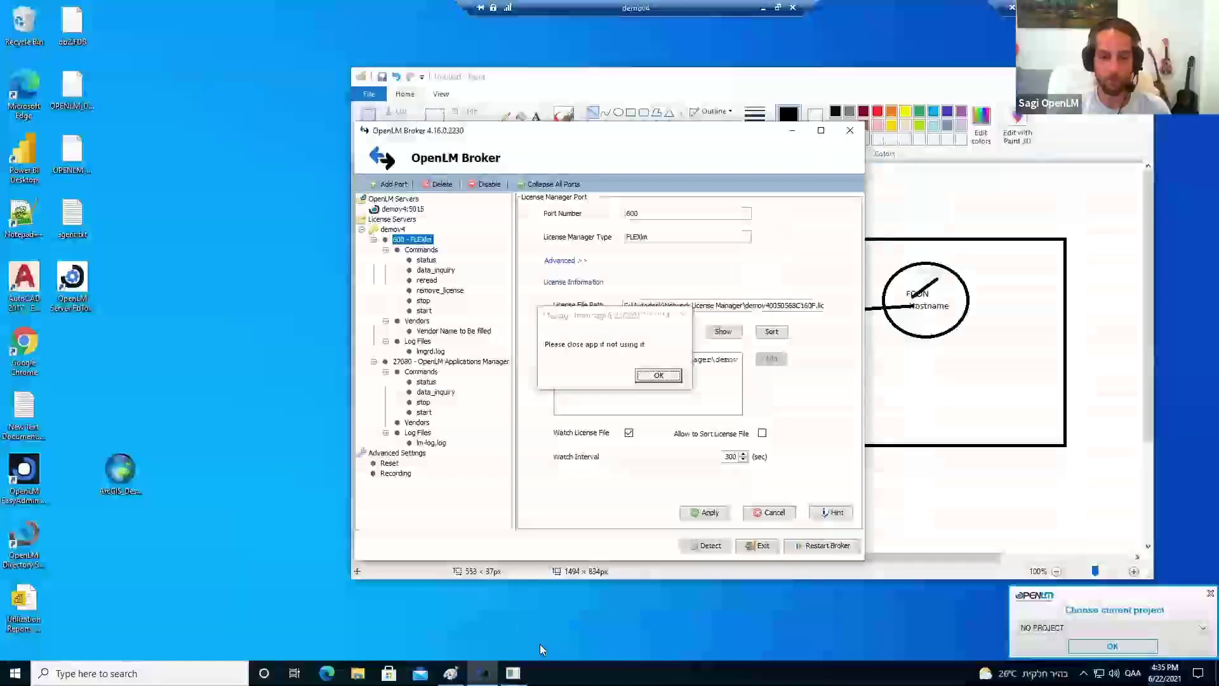
pyautogui.click(658, 375)
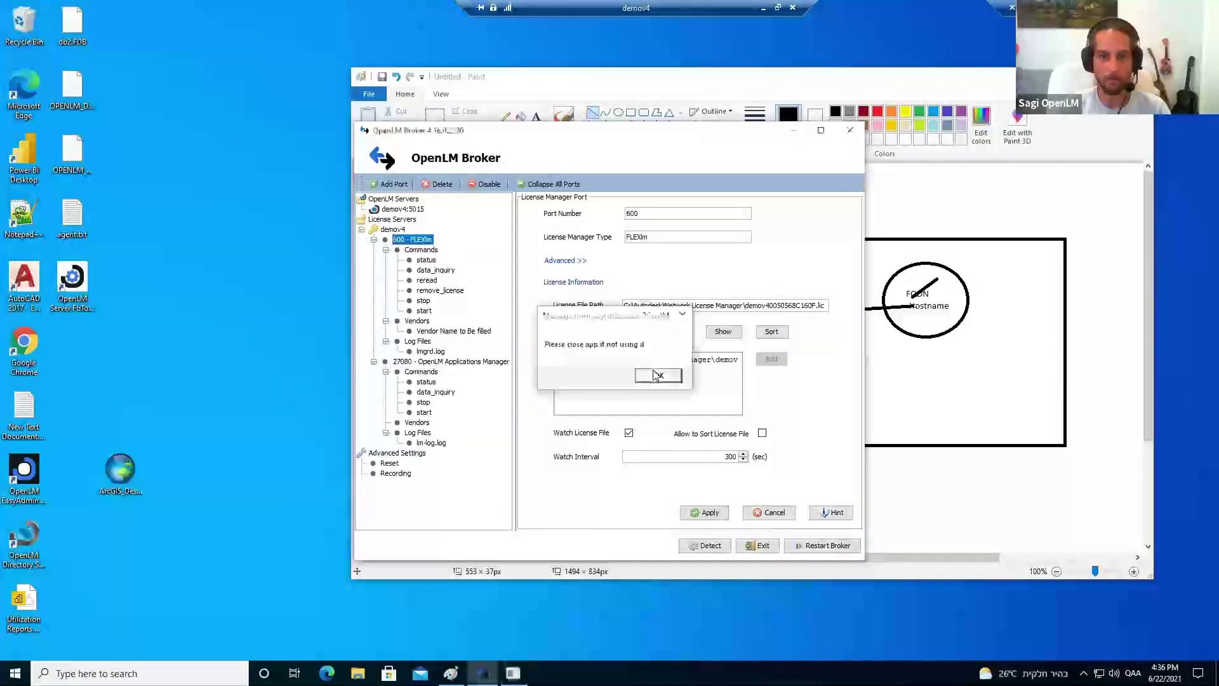
pyautogui.click(849, 130)
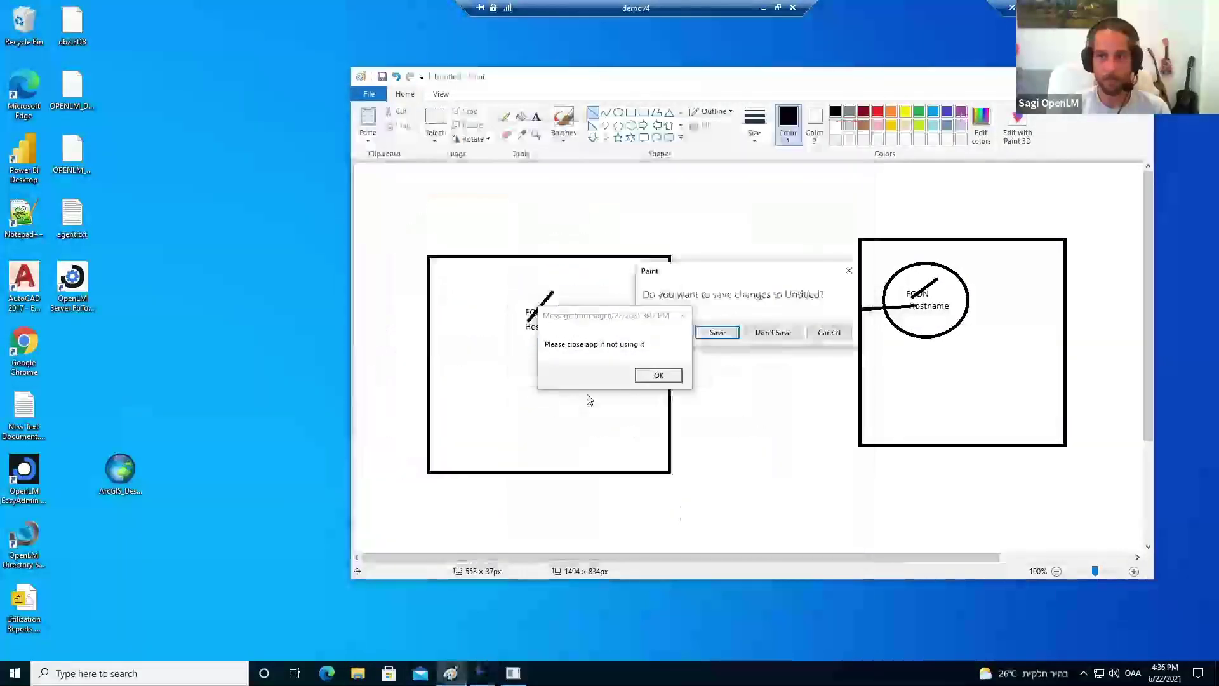
pyautogui.click(773, 332)
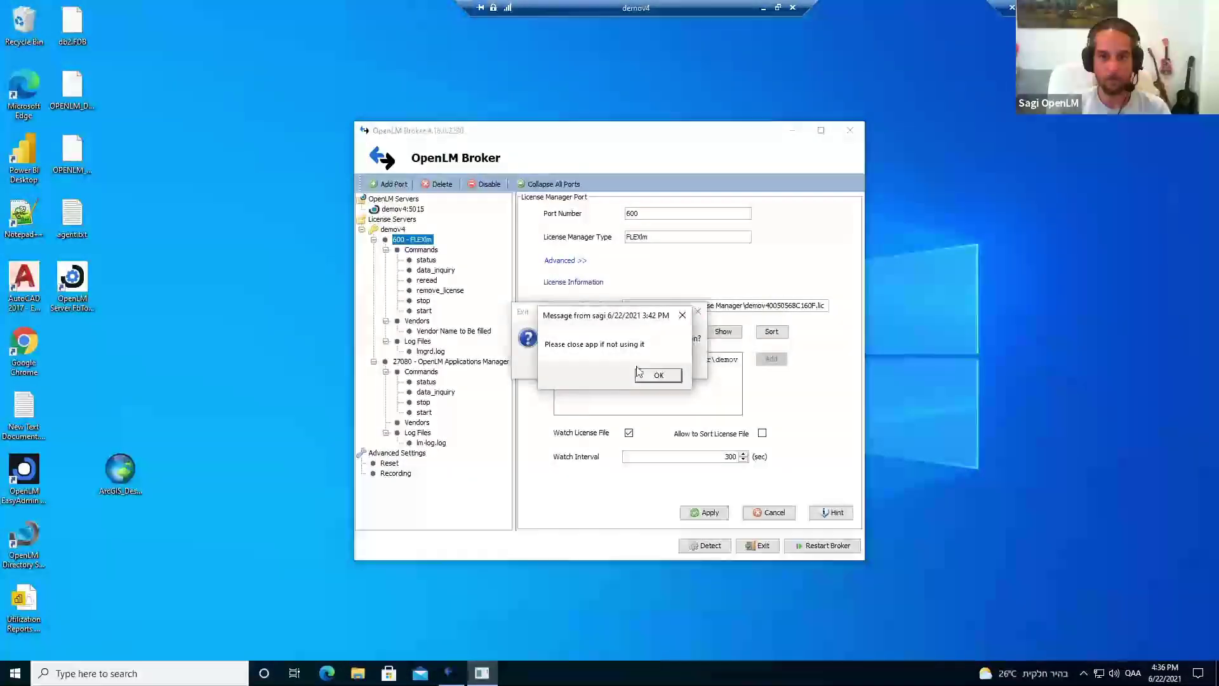
pyautogui.moveTo(642, 318); pyautogui.dragTo(580, 449)
pyautogui.click(613, 362)
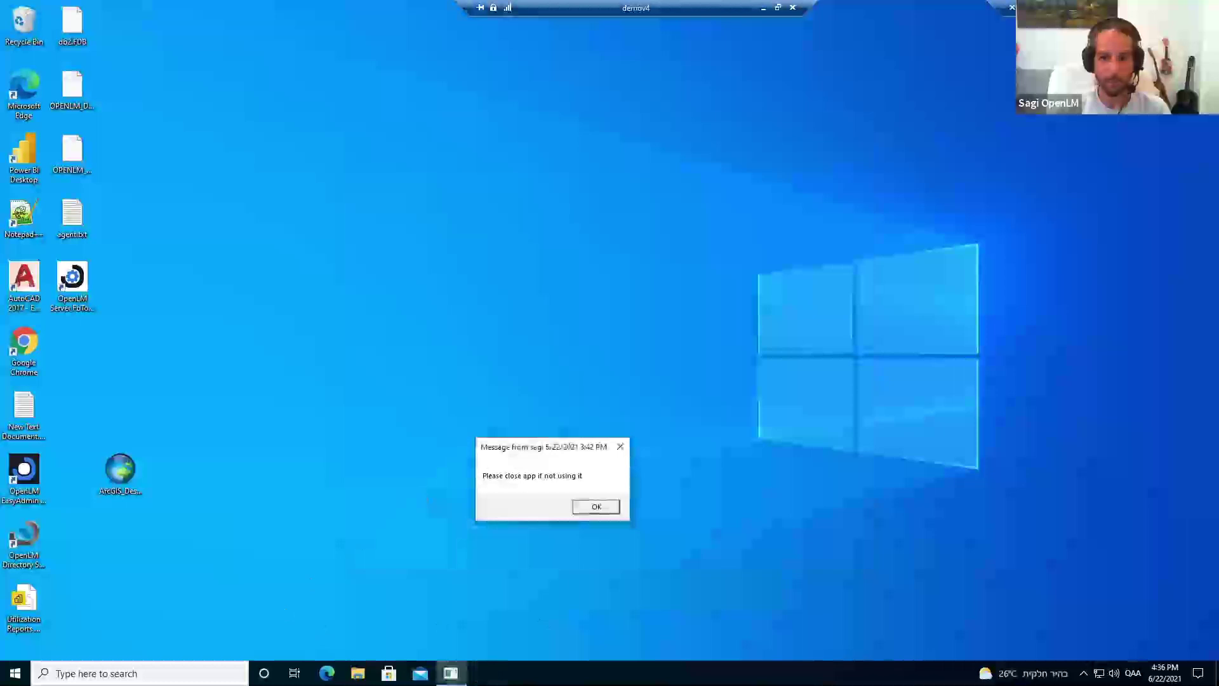
# - Launch ArcMap on the remote machine and check the OpenLM Agent's status while it starts
pyautogui.click(1083, 673)
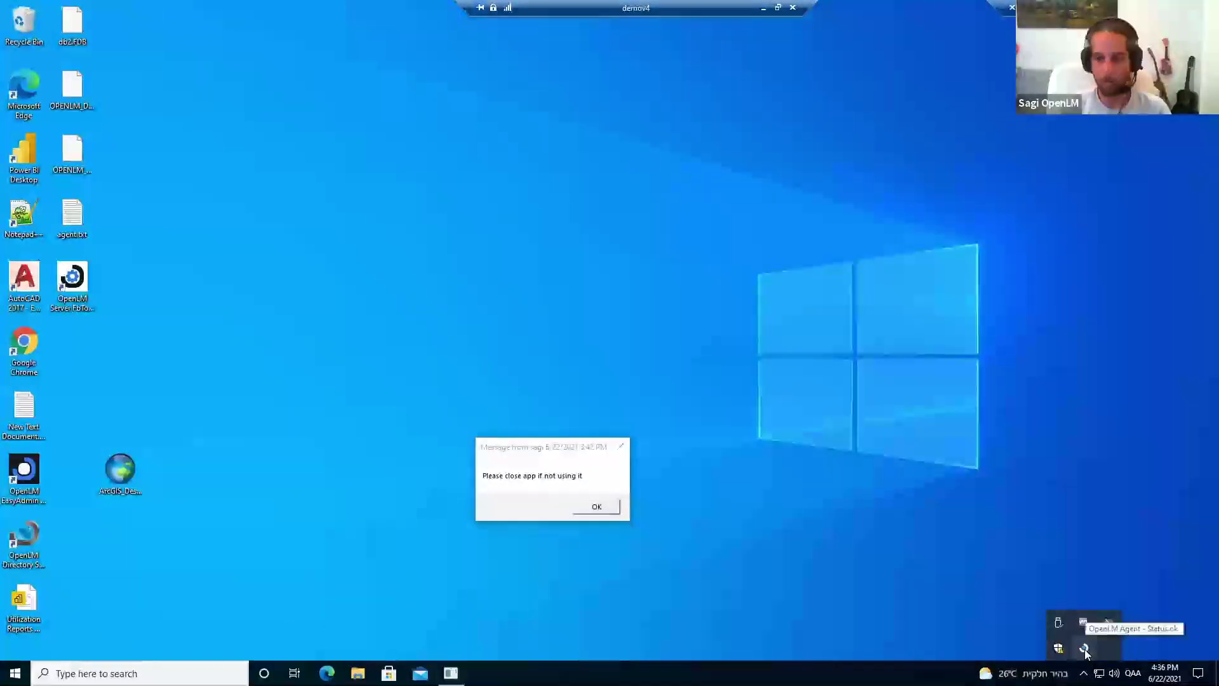
pyautogui.click(190, 673)
pyautogui.write('arcmap')
pyautogui.press('Return')
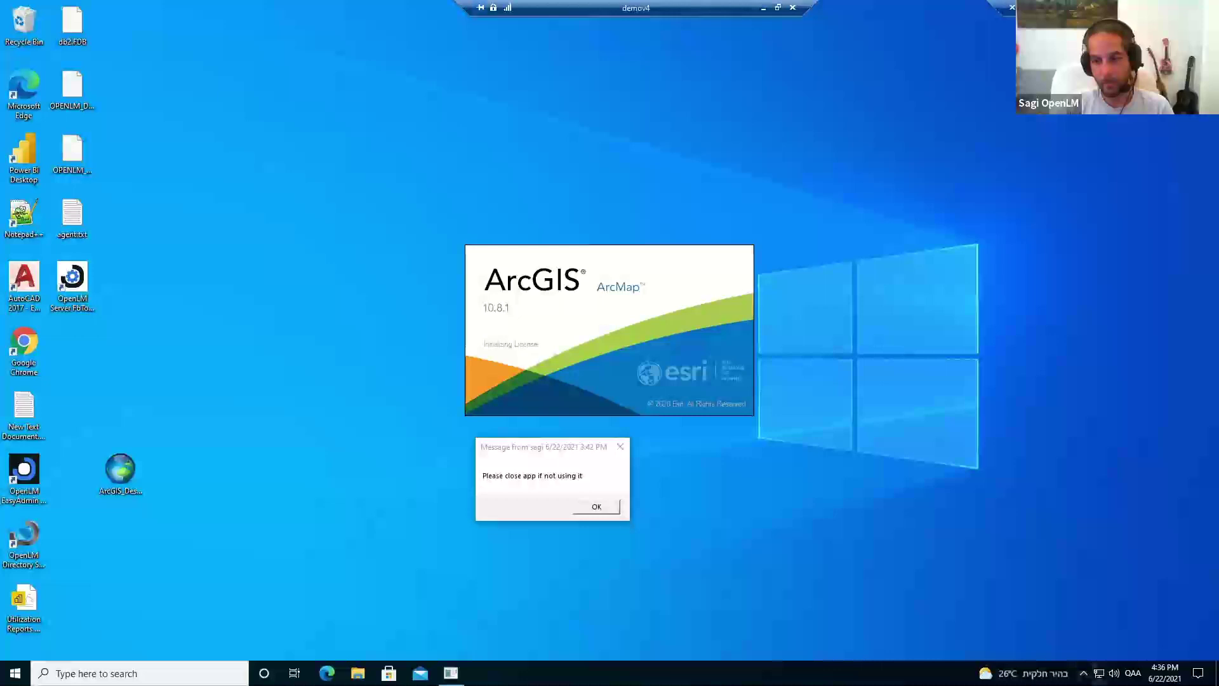
pyautogui.click(1083, 673)
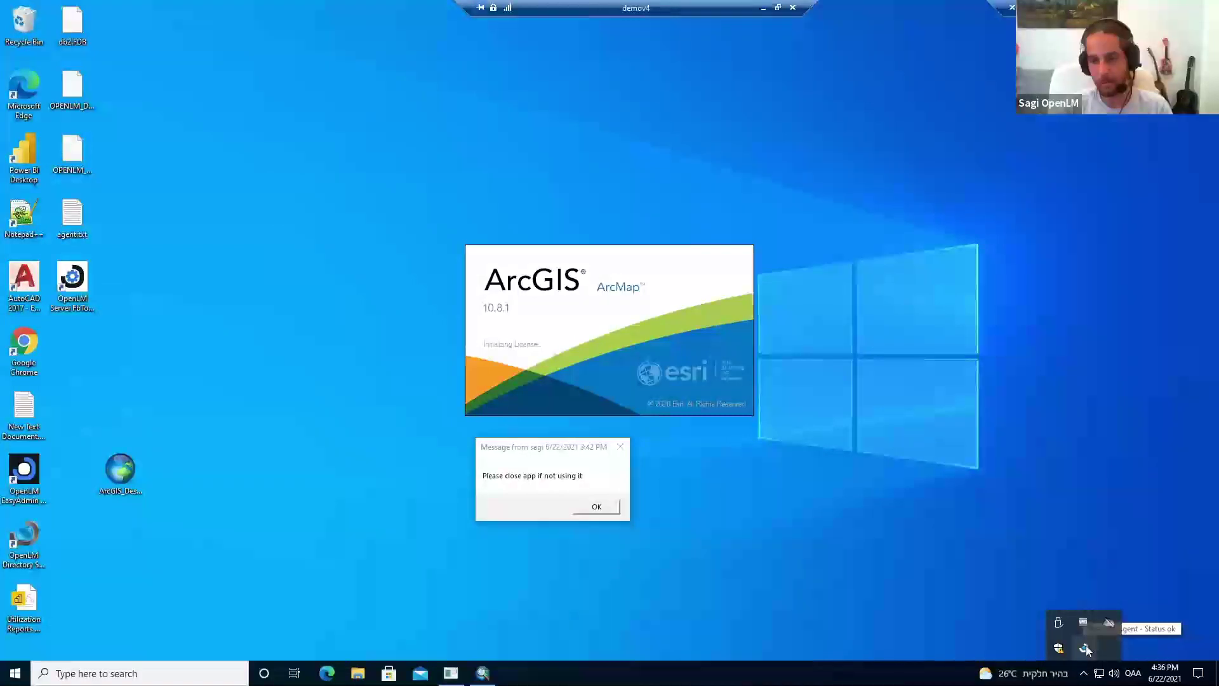
pyautogui.click(1085, 646)
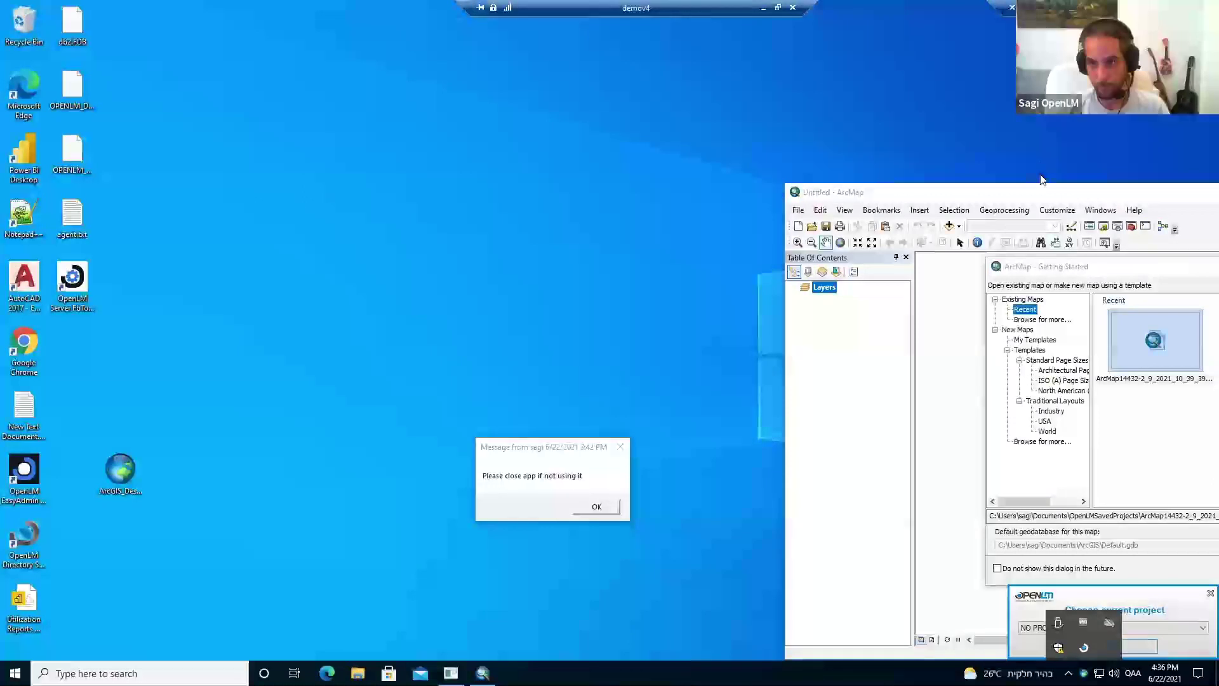
pyautogui.click(1038, 515)
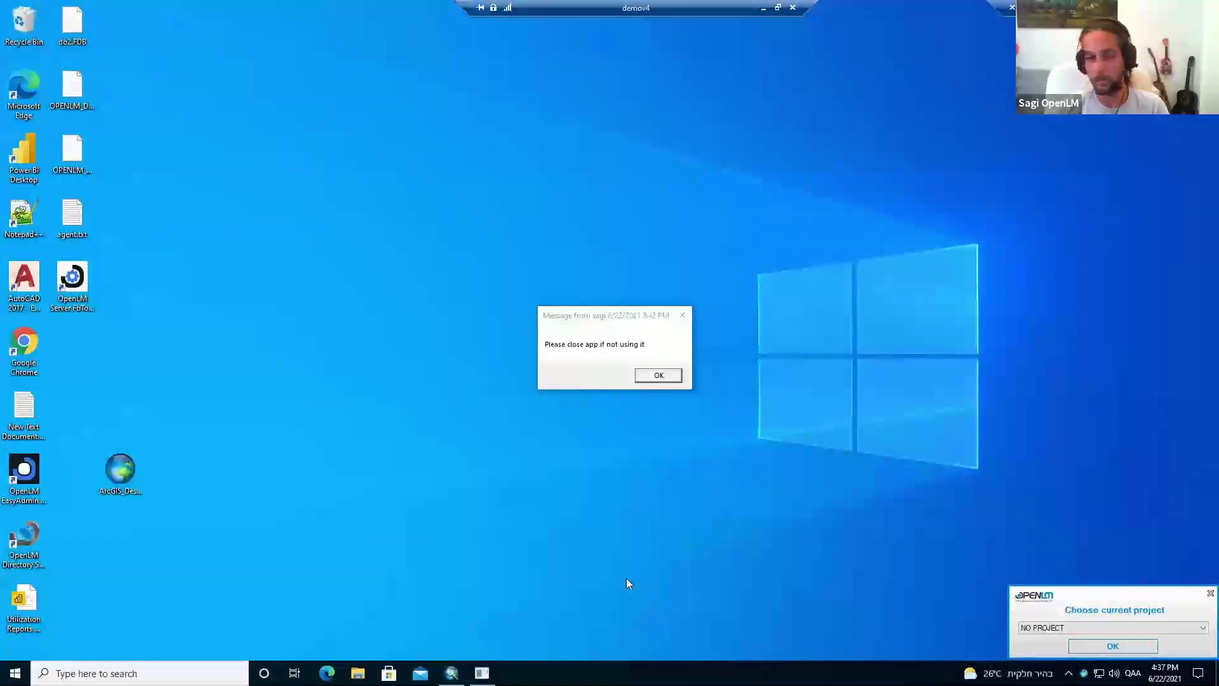
# - Find Performance Monitor with a Windows search for "perf" and open its live graph view
pyautogui.click(127, 673)
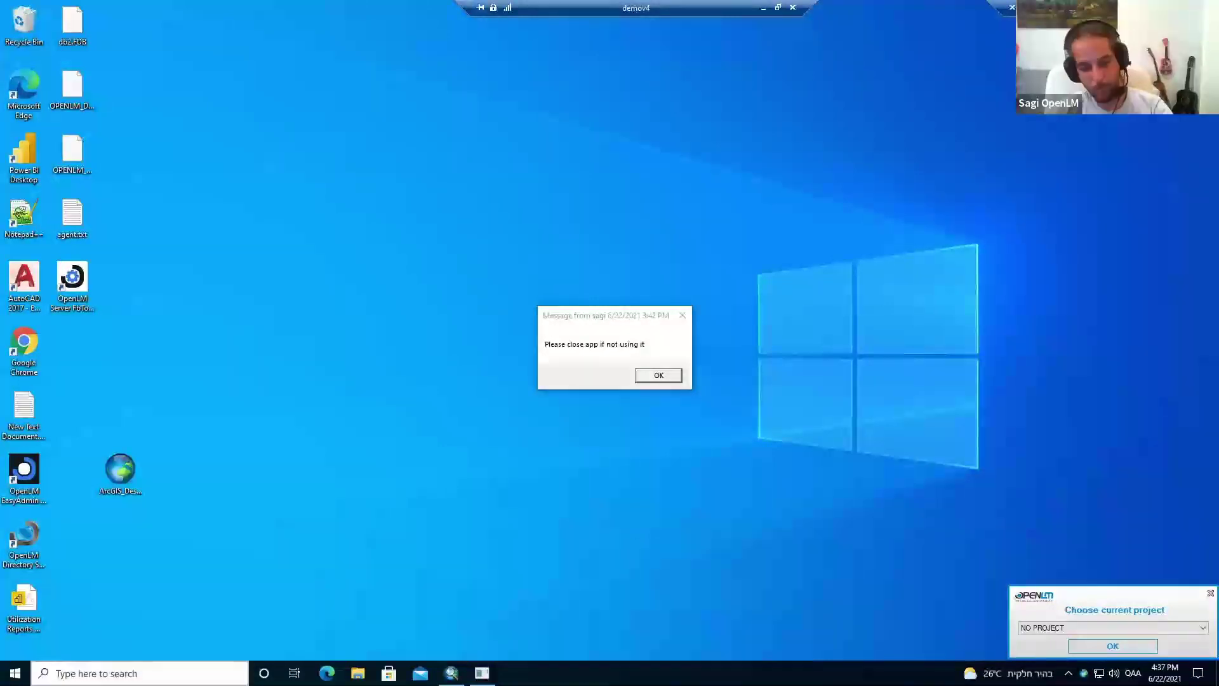
pyautogui.write('op')
pyautogui.press('BackSpace')
pyautogui.press('BackSpace')
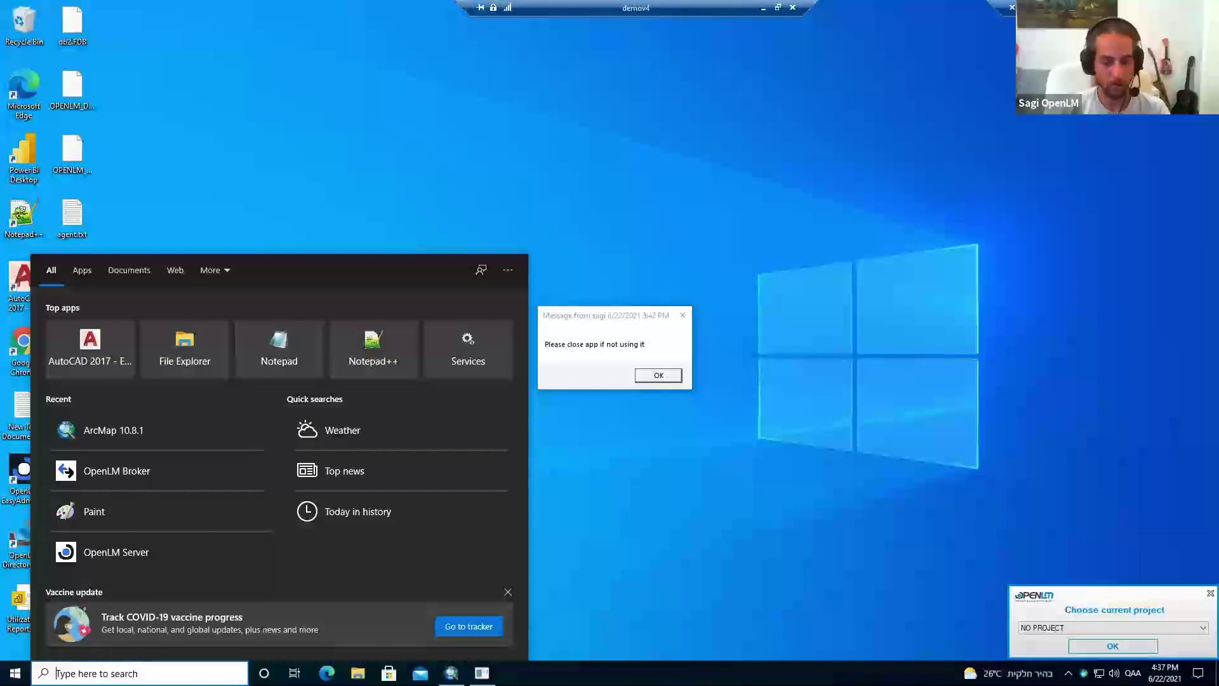
pyautogui.write('perf')
pyautogui.press('Escape')
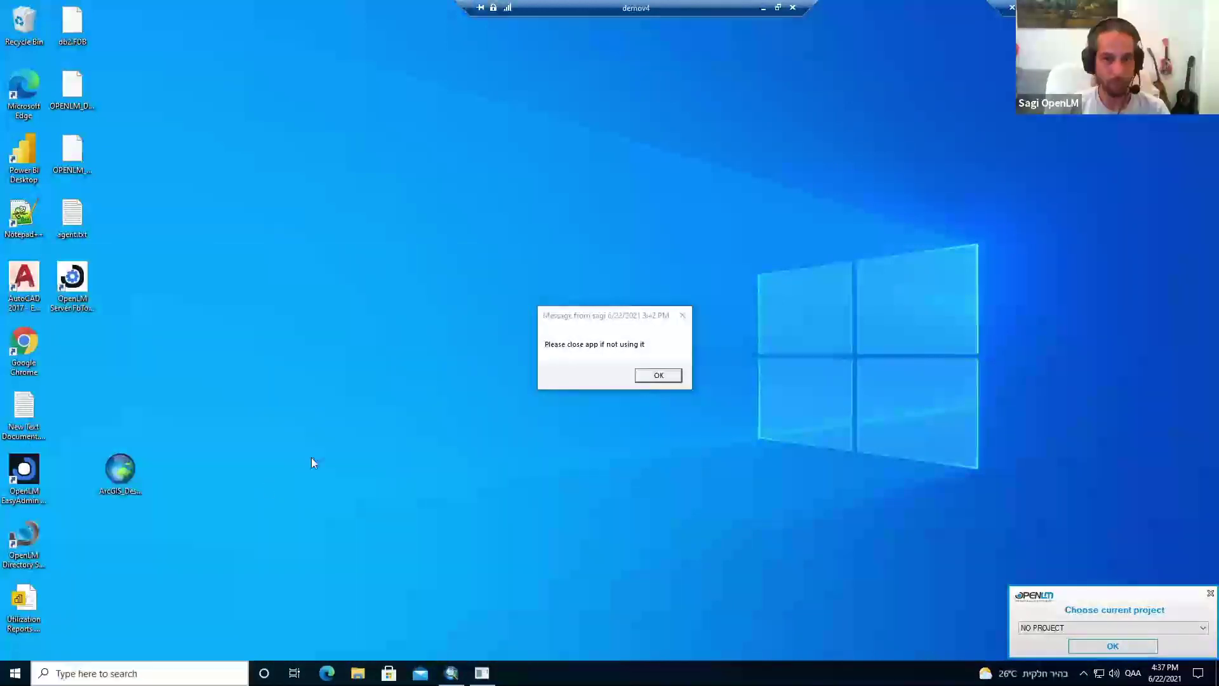
pyautogui.click(79, 94)
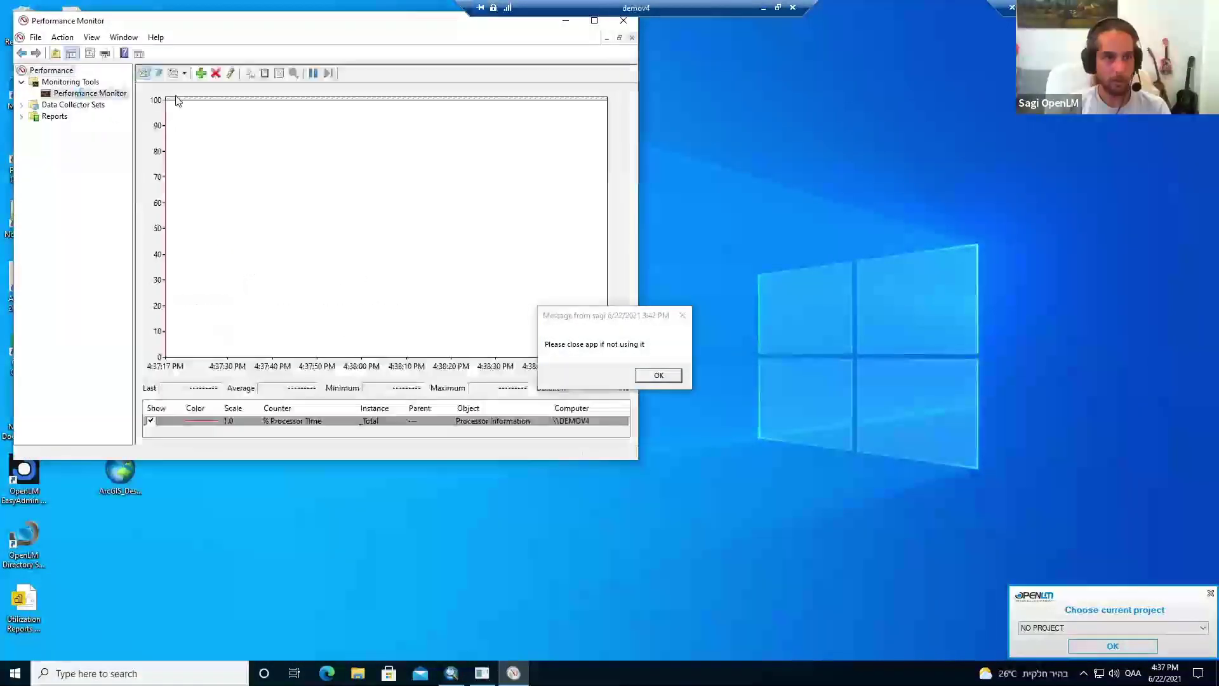
# - Start adding counters to the graph and expand the Process object's counters on the local computer
pyautogui.click(200, 73)
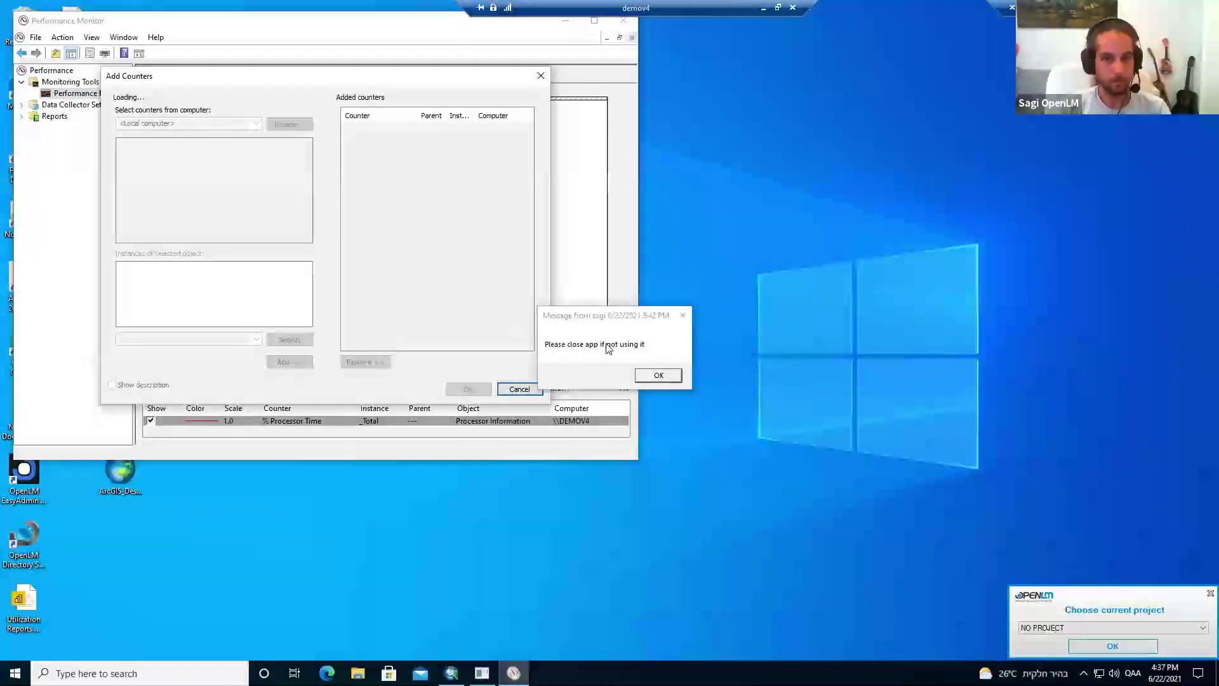
pyautogui.moveTo(610, 315); pyautogui.dragTo(873, 262)
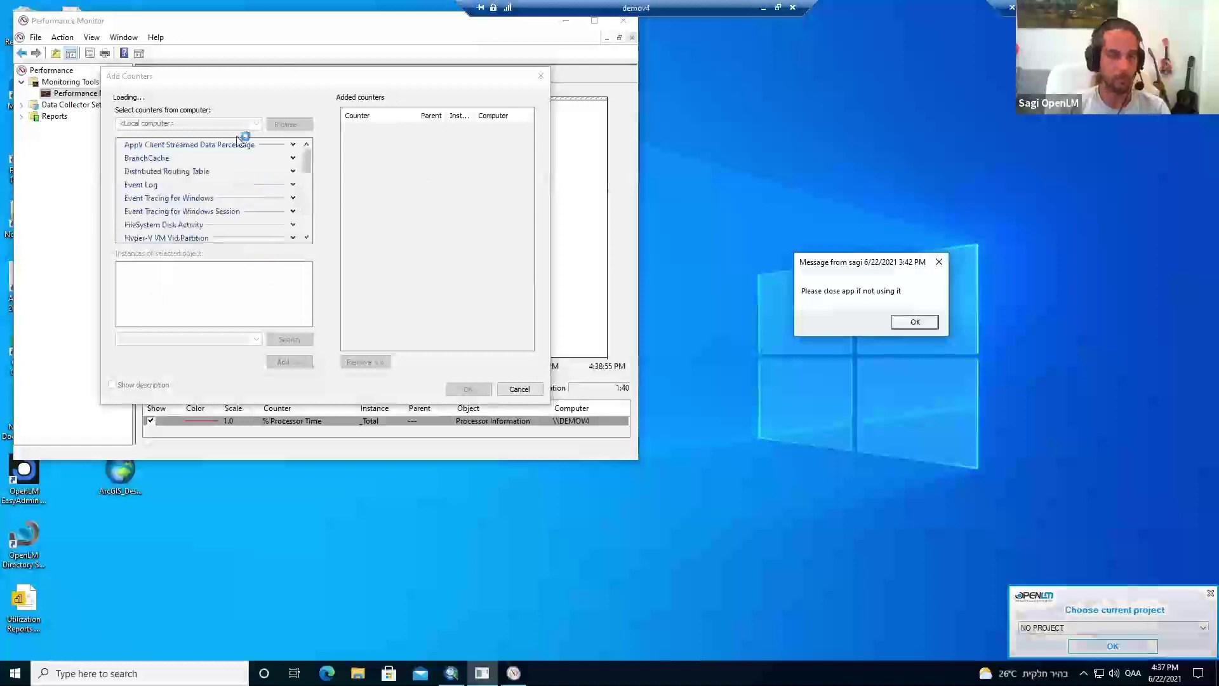
pyautogui.click(306, 144)
pyautogui.click(306, 144)
pyautogui.click(293, 152)
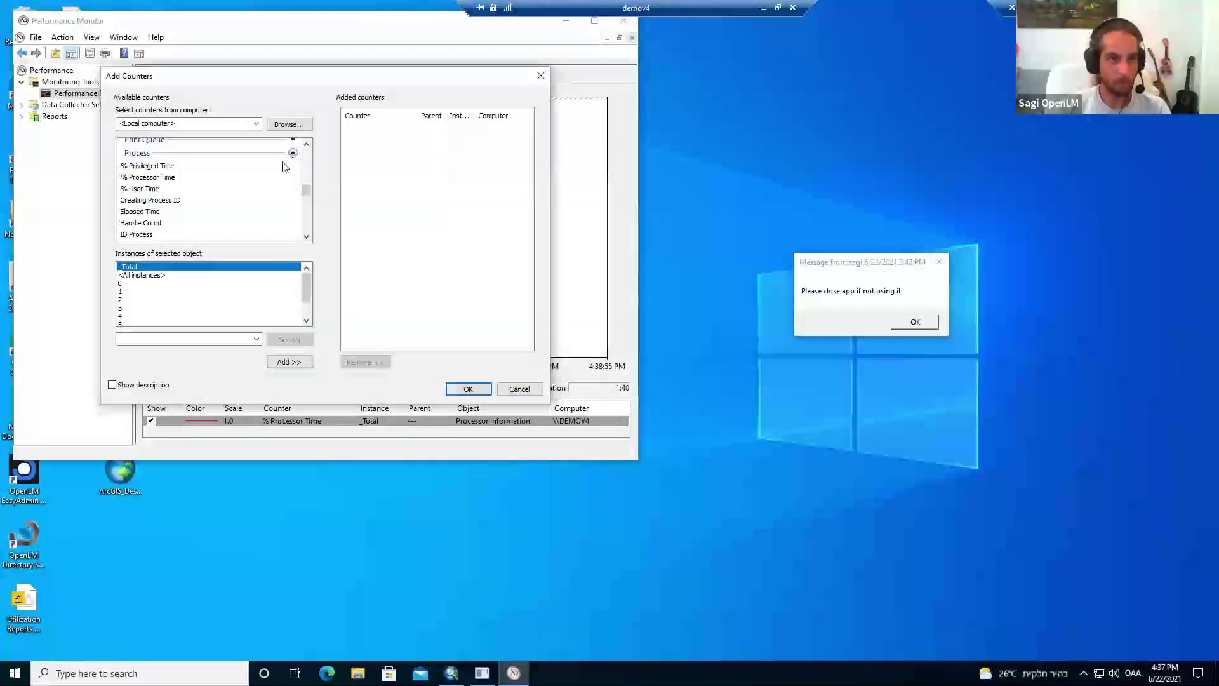
# - Select the % Processor Time, % User Time and IO Data Operations/sec counters of the Process object
pyautogui.click(148, 178)
pyautogui.keyDown('ctrl'); pyautogui.click(215, 189); pyautogui.keyUp('ctrl')
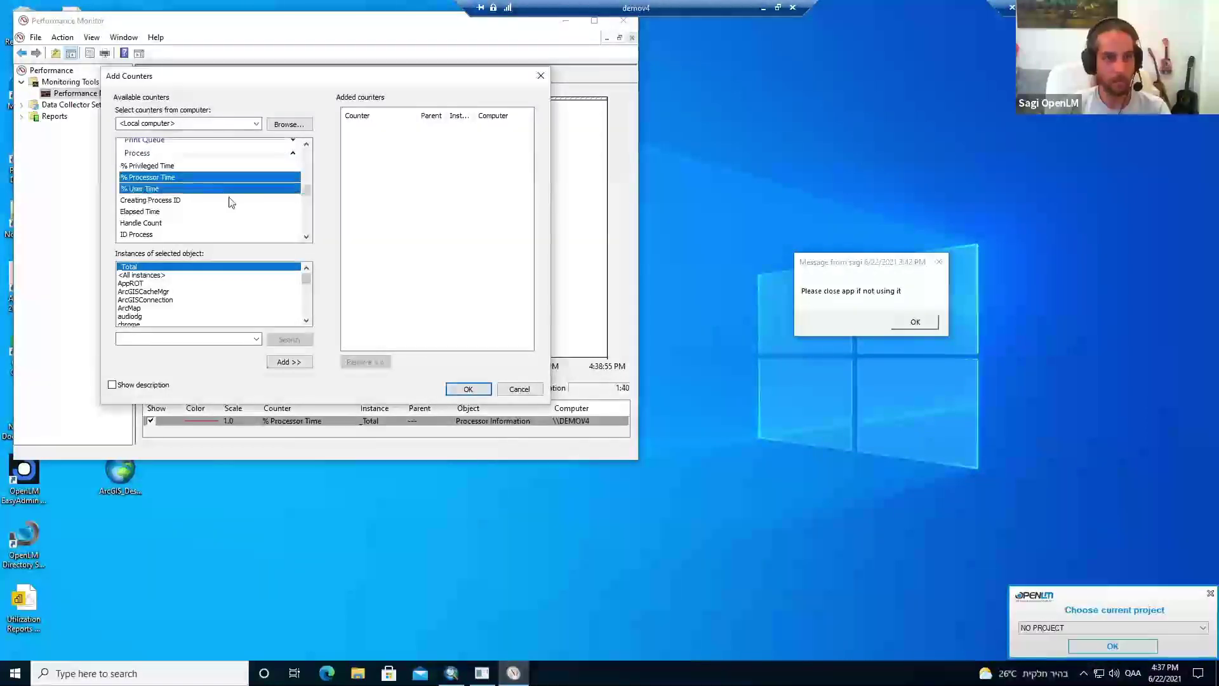
pyautogui.scroll(-4, 171, 222)
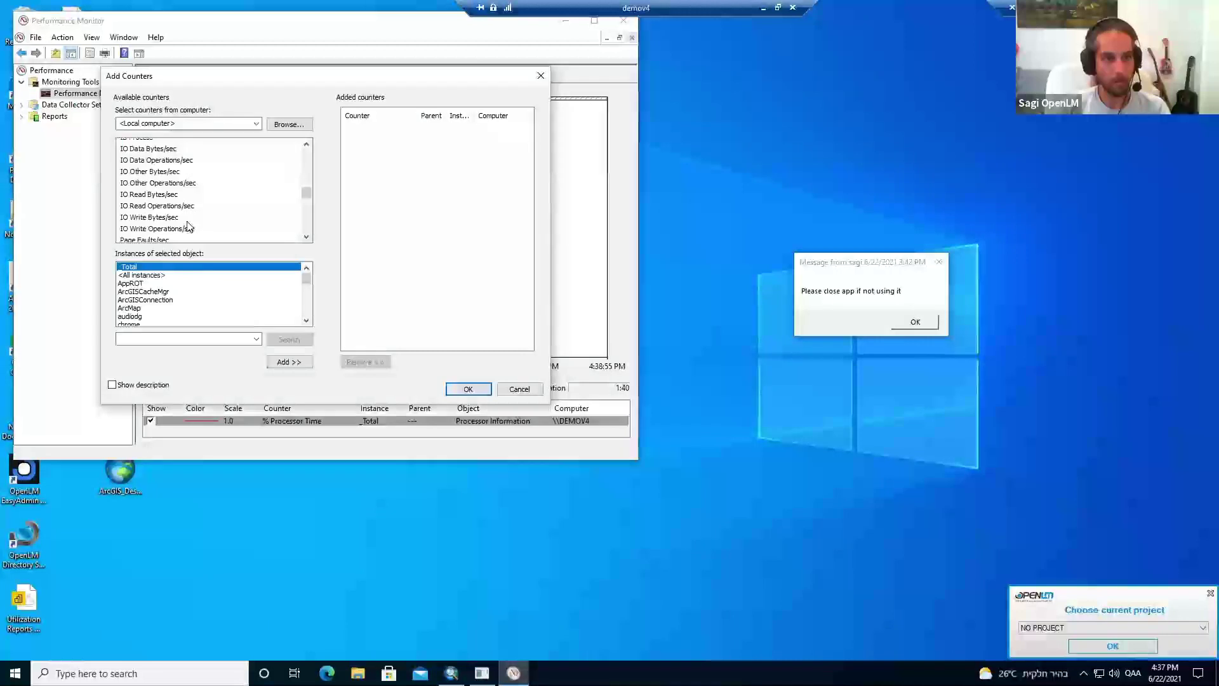
pyautogui.click(146, 199)
pyautogui.scroll(2, 153, 202)
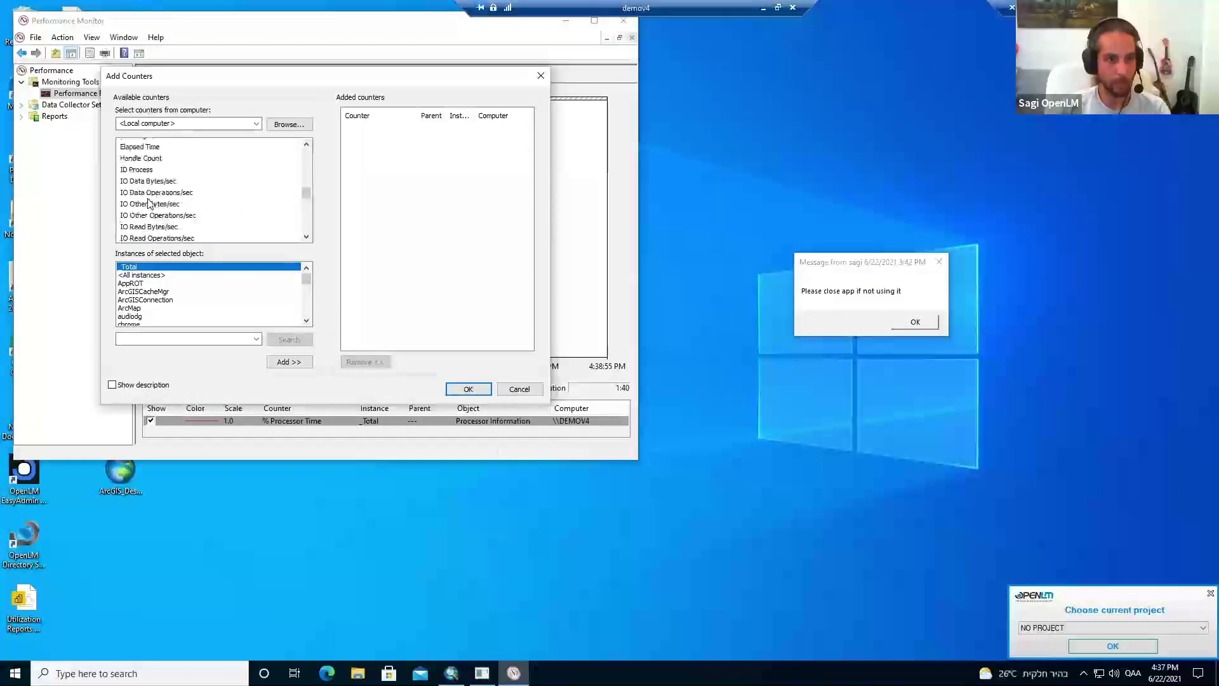
pyautogui.click(148, 193)
pyautogui.scroll(-1, 152, 298)
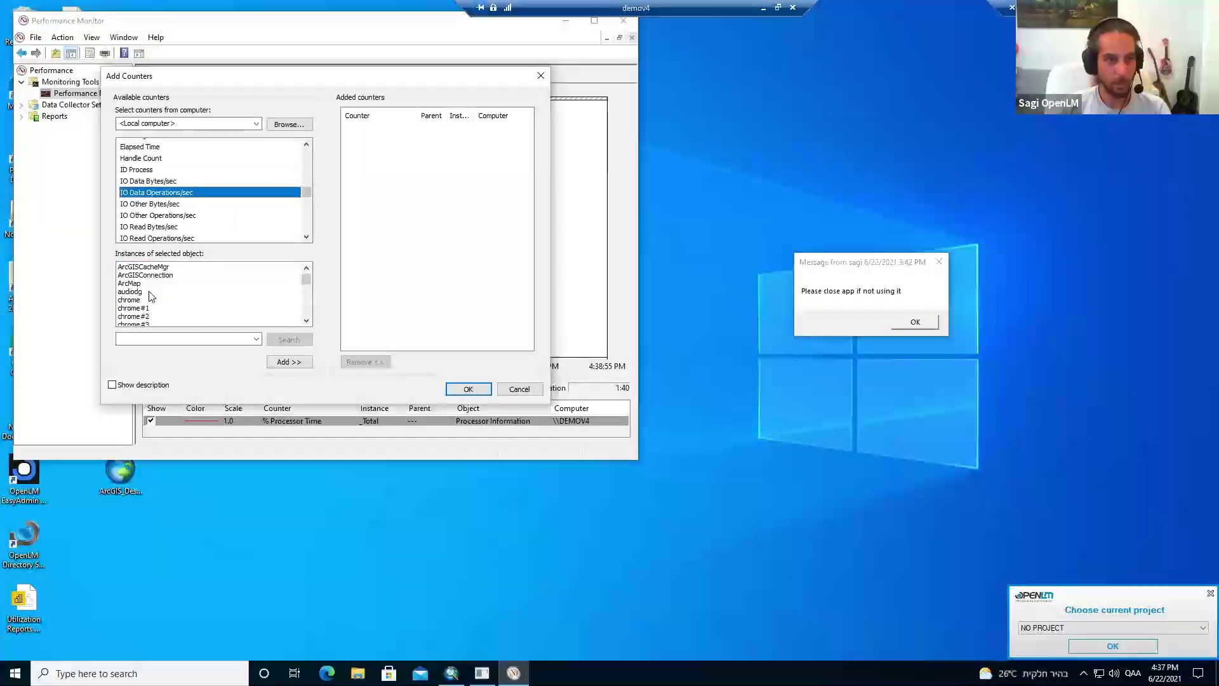
# - Add the selected counters for the ArcMap instance and hide the _Total % Processor Time counter from the graph
pyautogui.click(135, 283)
pyautogui.click(288, 361)
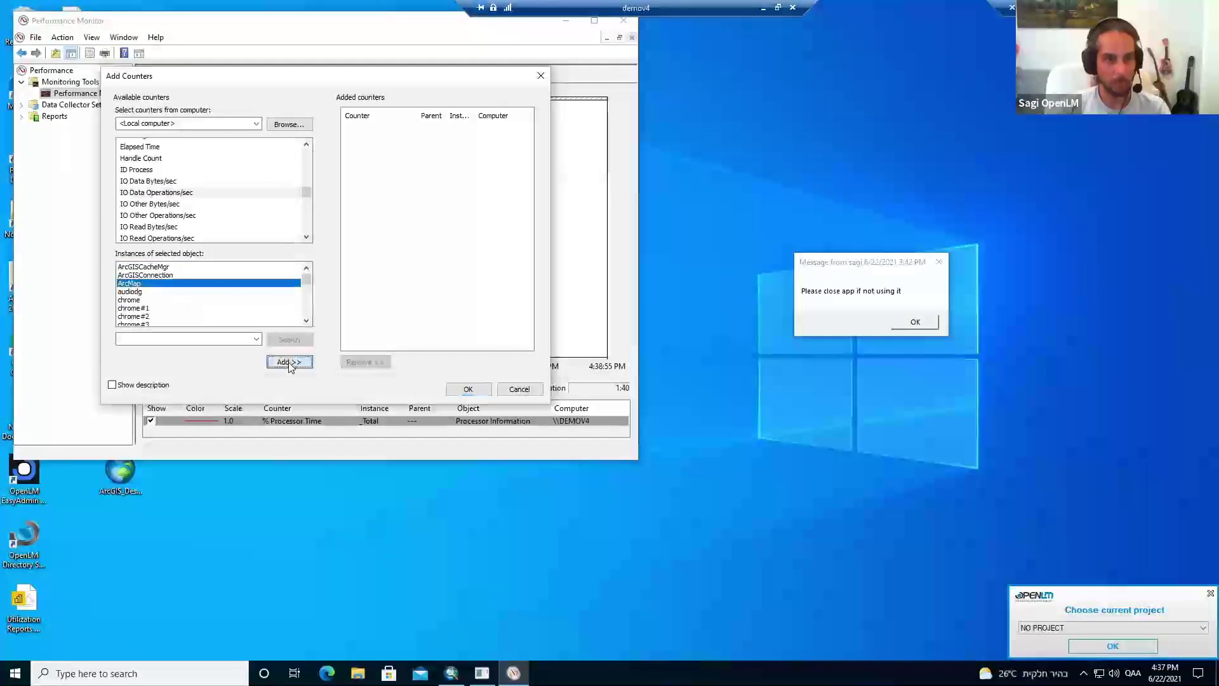
pyautogui.click(468, 388)
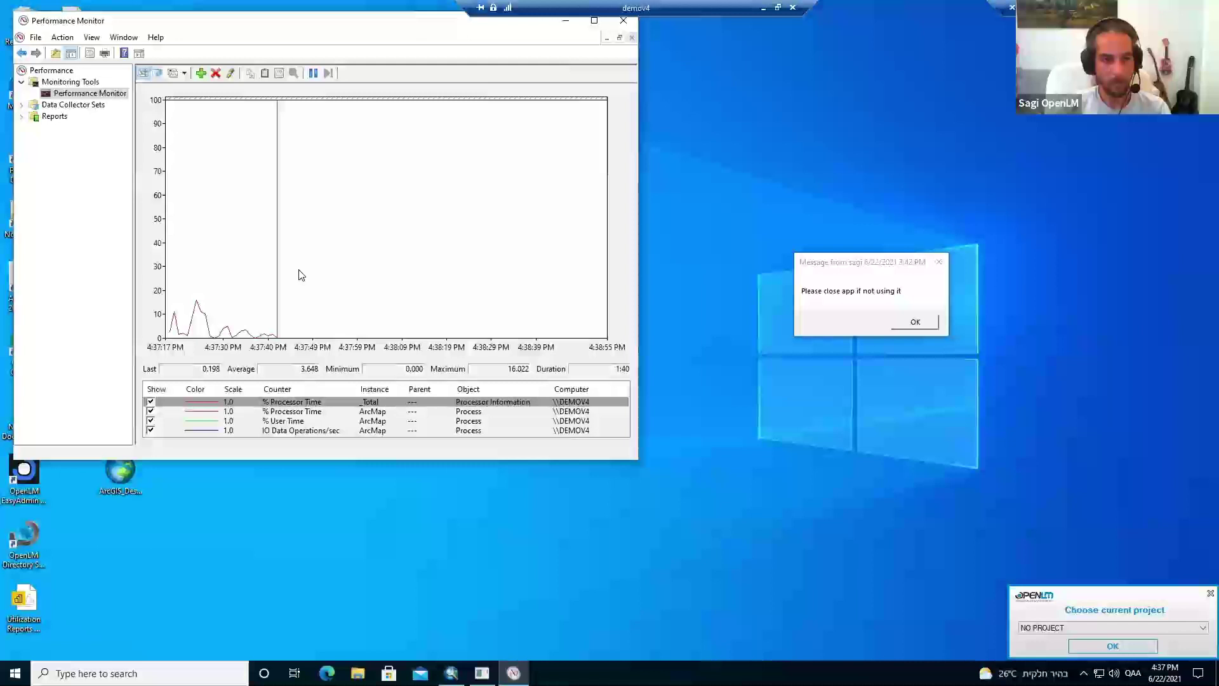
pyautogui.click(150, 402)
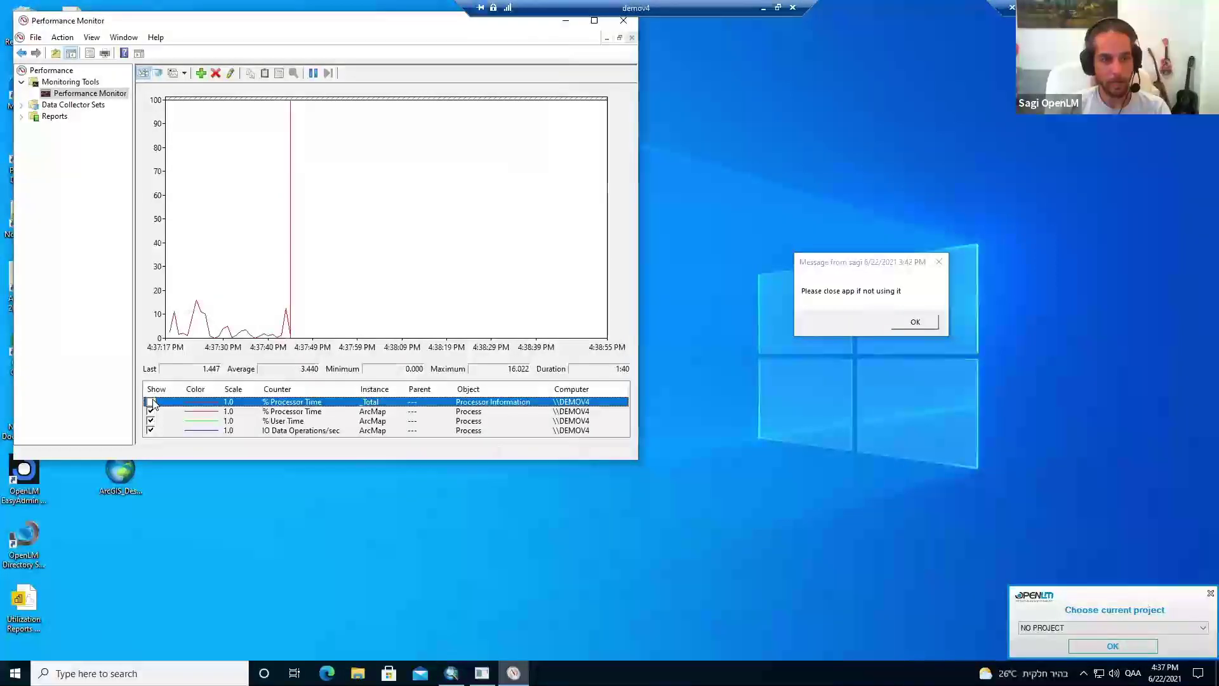
# - Bring ArcMap forward, move its window, and return to Performance Monitor to examine how its process counters react
pyautogui.click(451, 673)
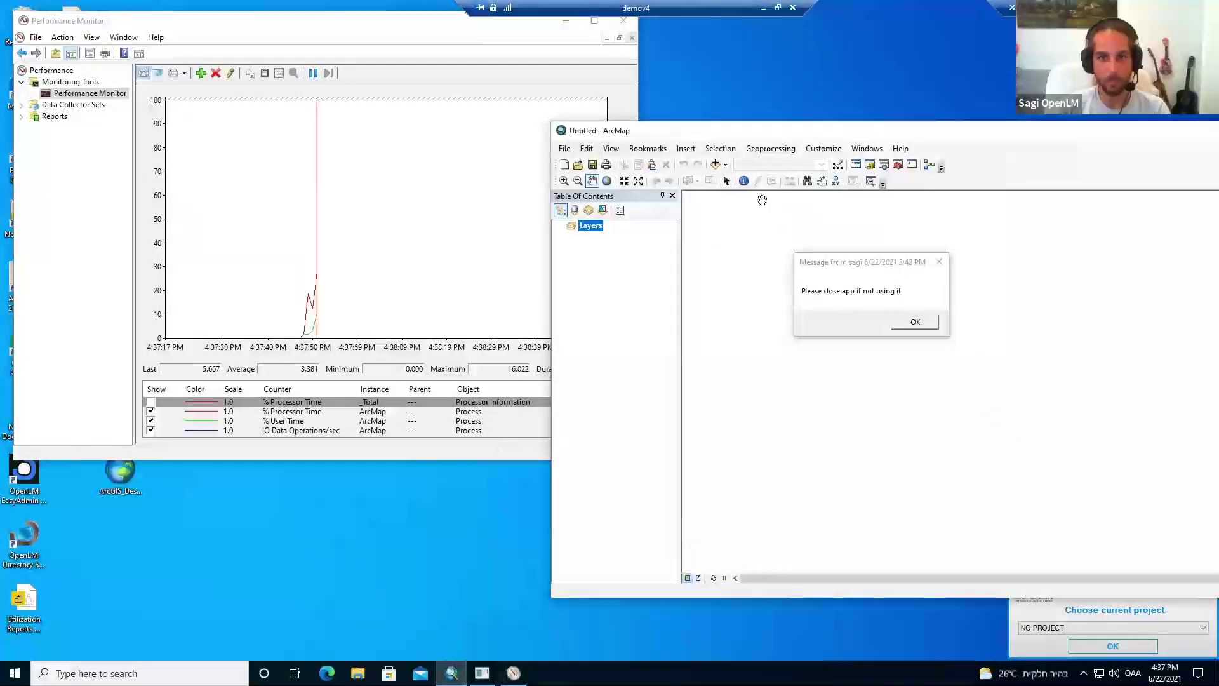
pyautogui.moveTo(710, 131); pyautogui.dragTo(543, 147)
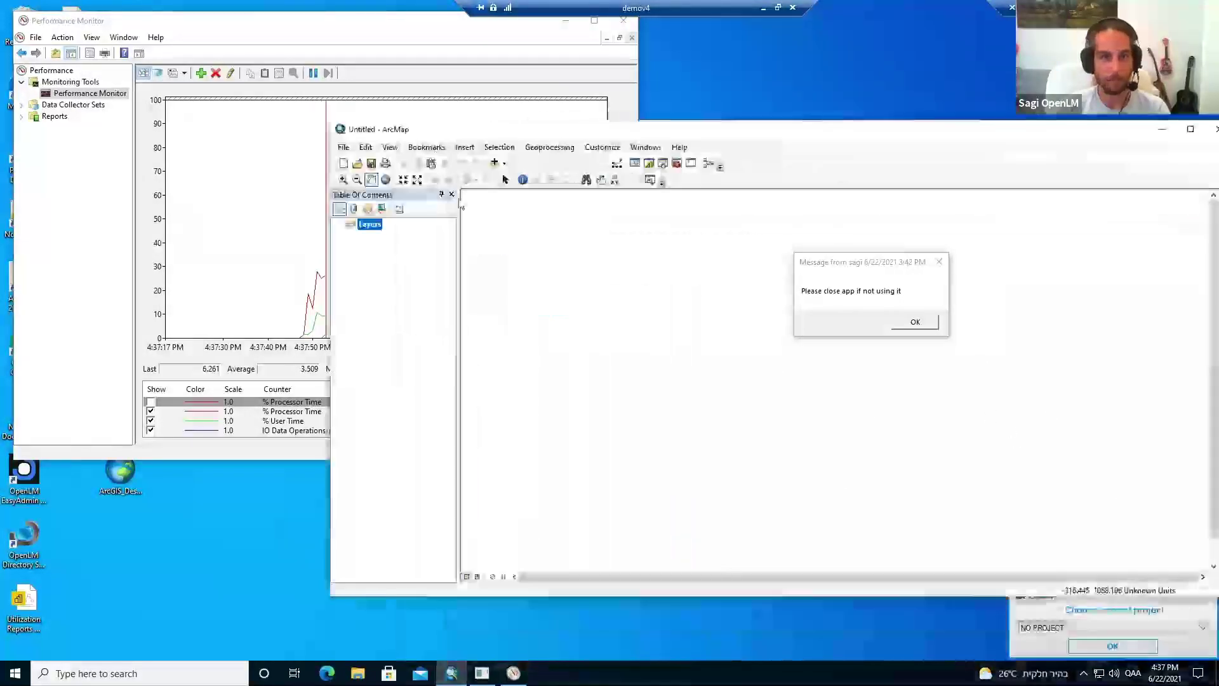
pyautogui.click(513, 673)
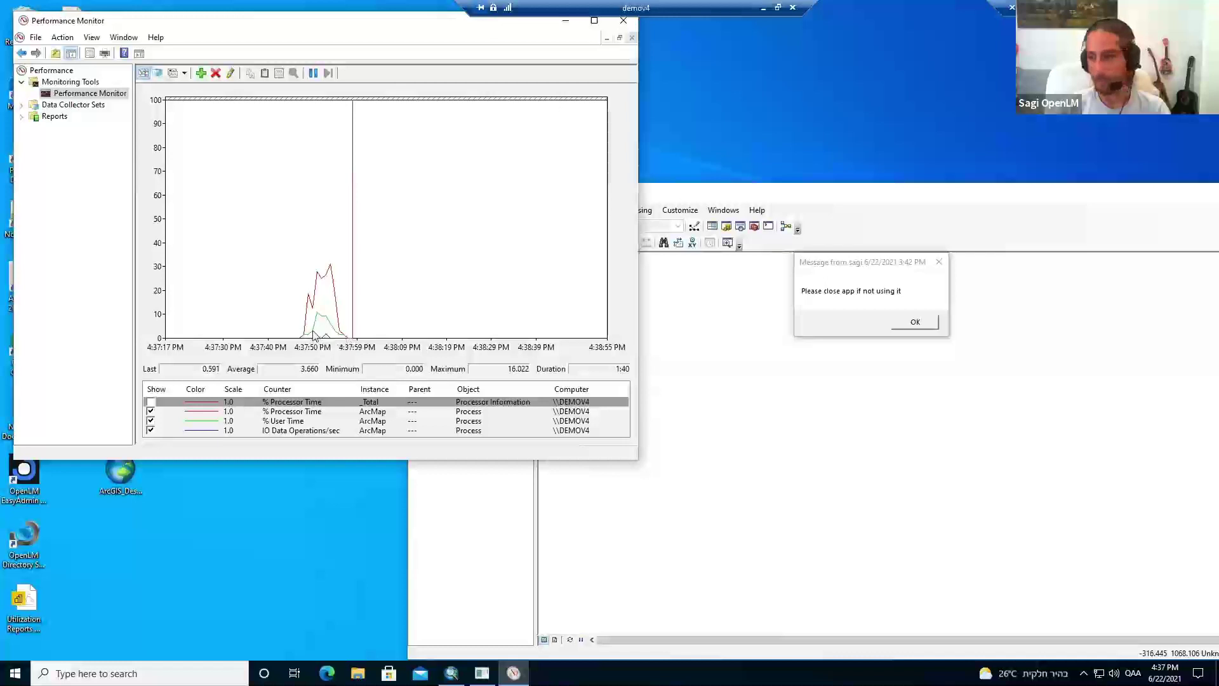
pyautogui.moveTo(315, 339)
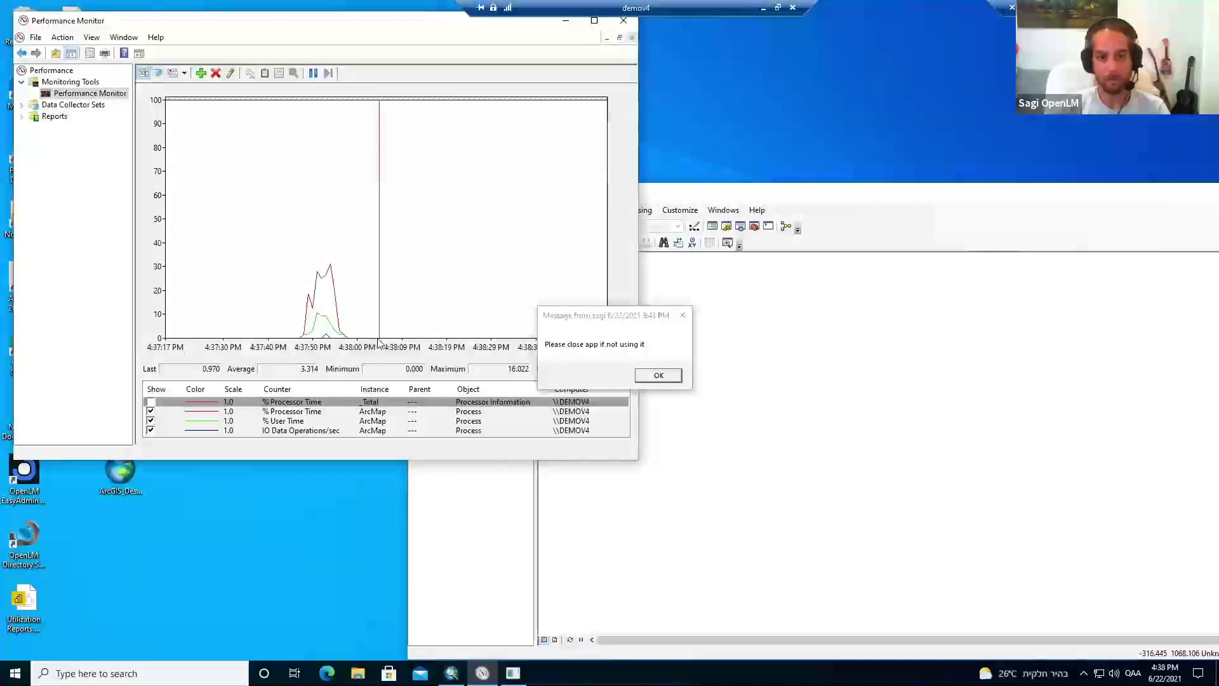
pyautogui.moveTo(379, 343)
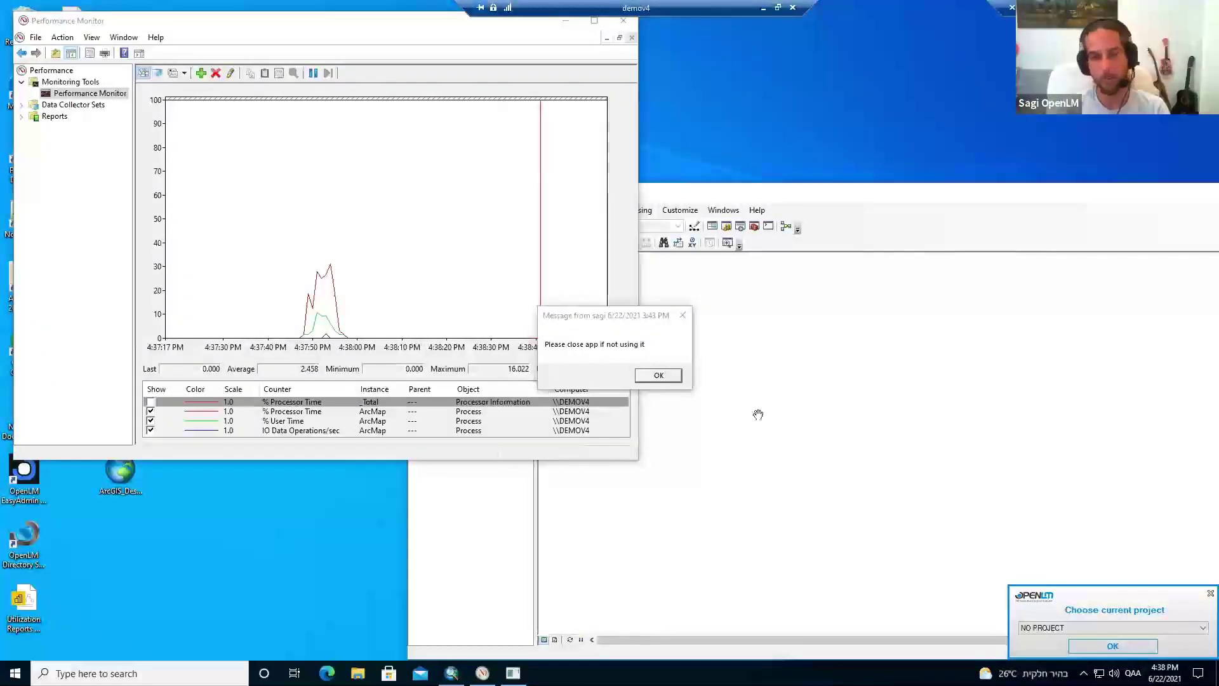
# - Move the message dialog clear of the Performance Monitor graph and minimize the remote desktop session to reach the OpenLM interface
pyautogui.click(613, 130)
pyautogui.moveTo(567, 319); pyautogui.dragTo(880, 62)
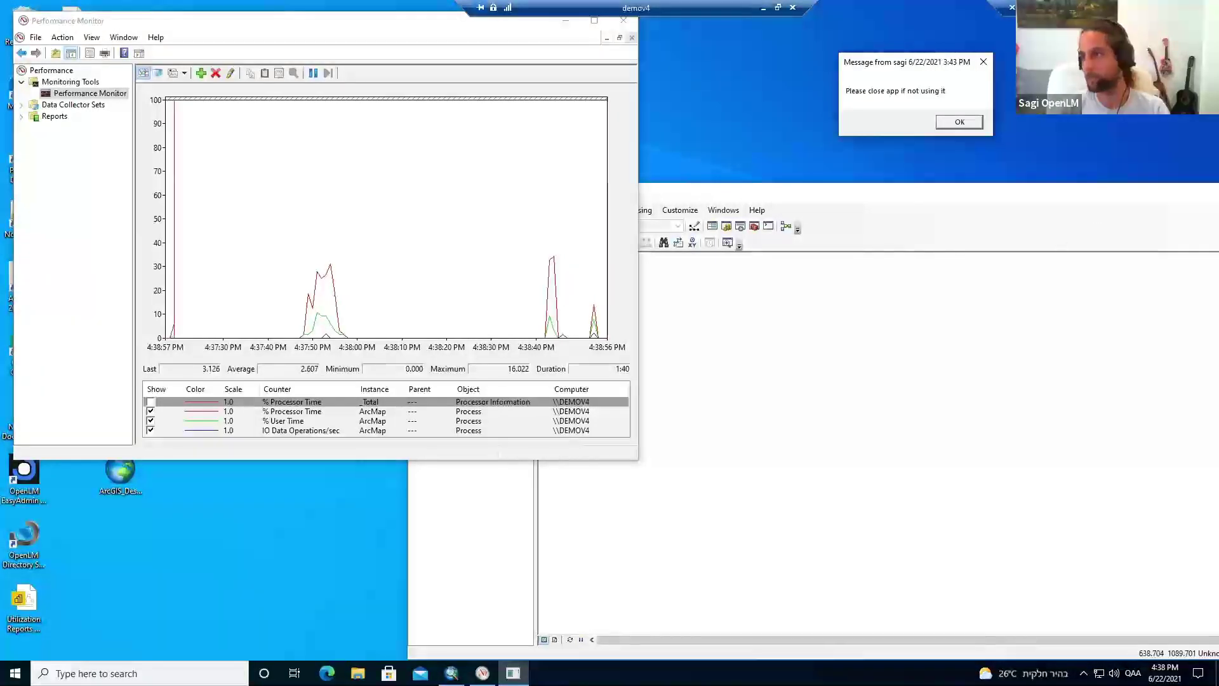
pyautogui.click(763, 9)
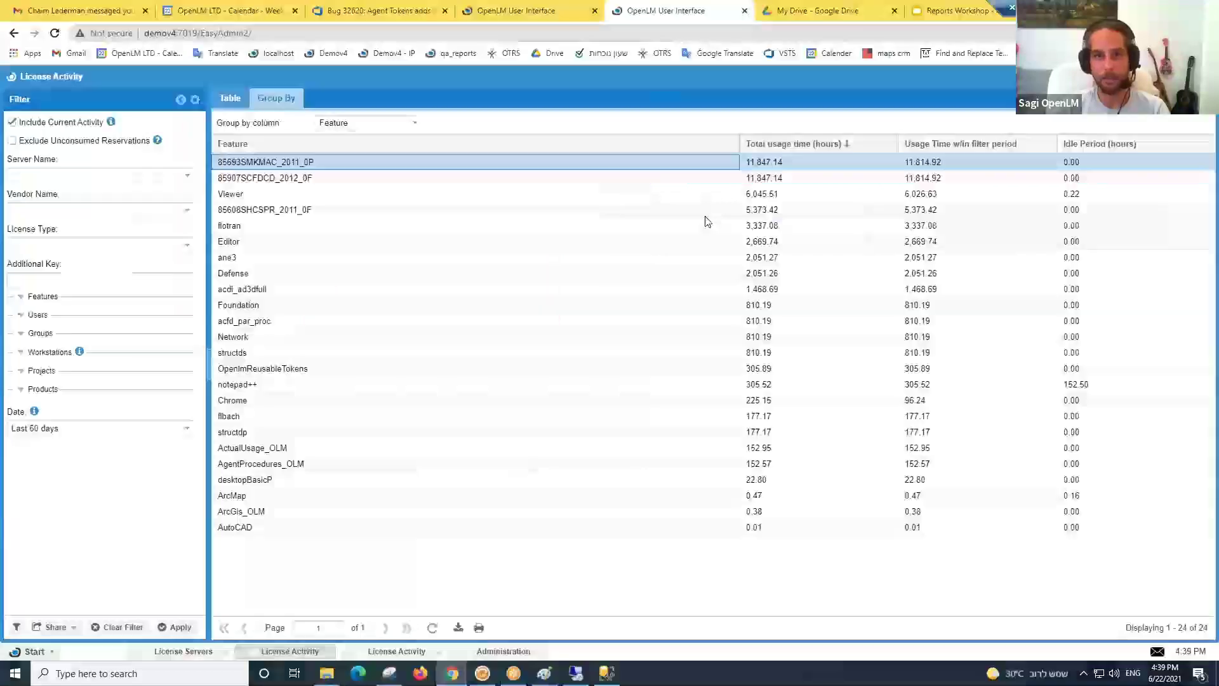
# - Switch to the second License Activity window, apply its filter, and look at the idle columns of the session table
pyautogui.click(180, 651)
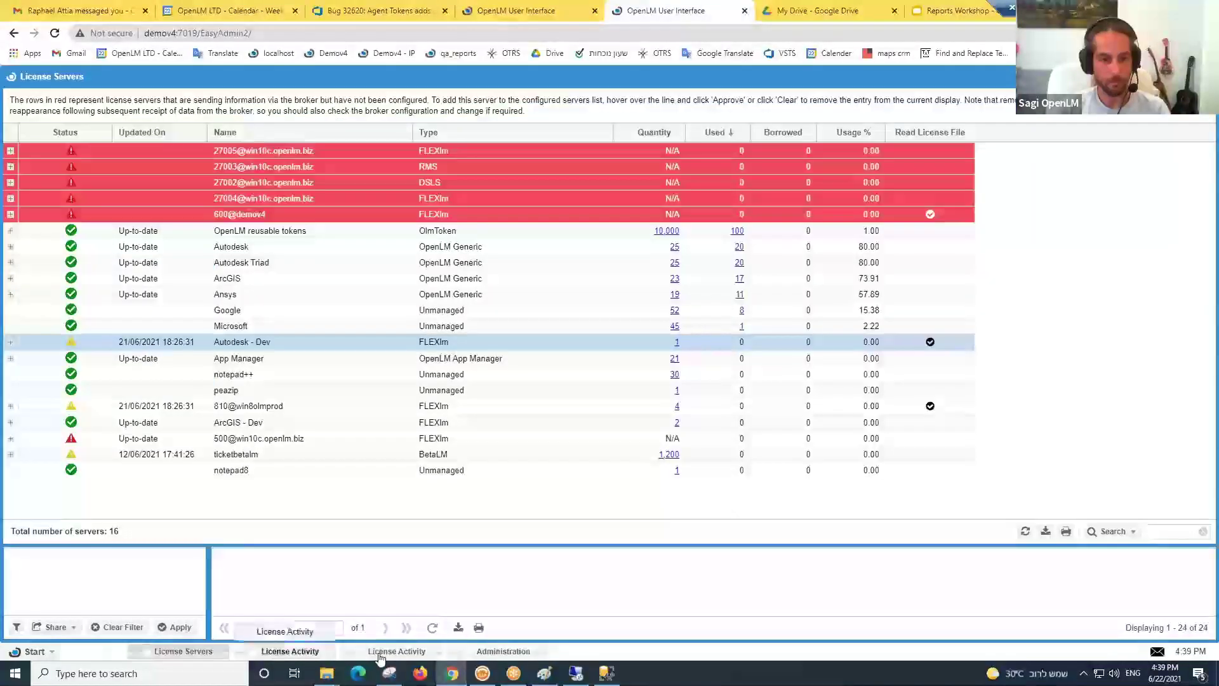
pyautogui.click(379, 654)
pyautogui.click(294, 432)
pyautogui.moveTo(531, 413); pyautogui.dragTo(913, 368)
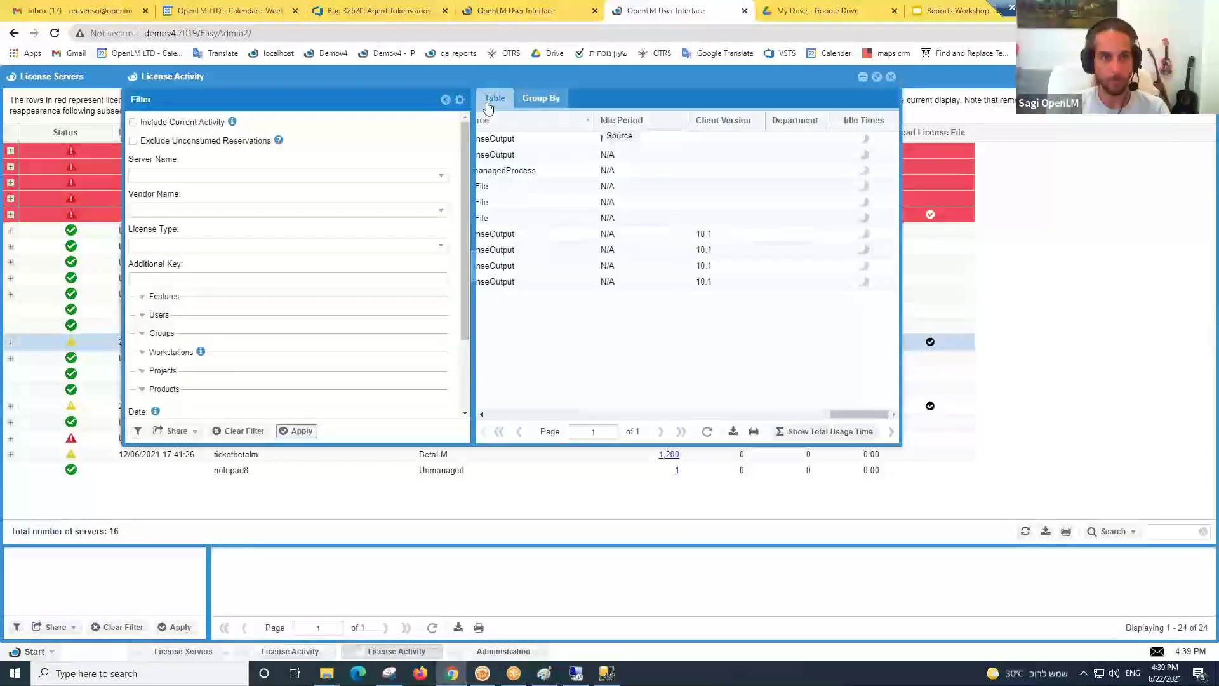
# - Filter the license activity to Last 180 days and sort the sessions by Idle Period in descending order
pyautogui.click(324, 431)
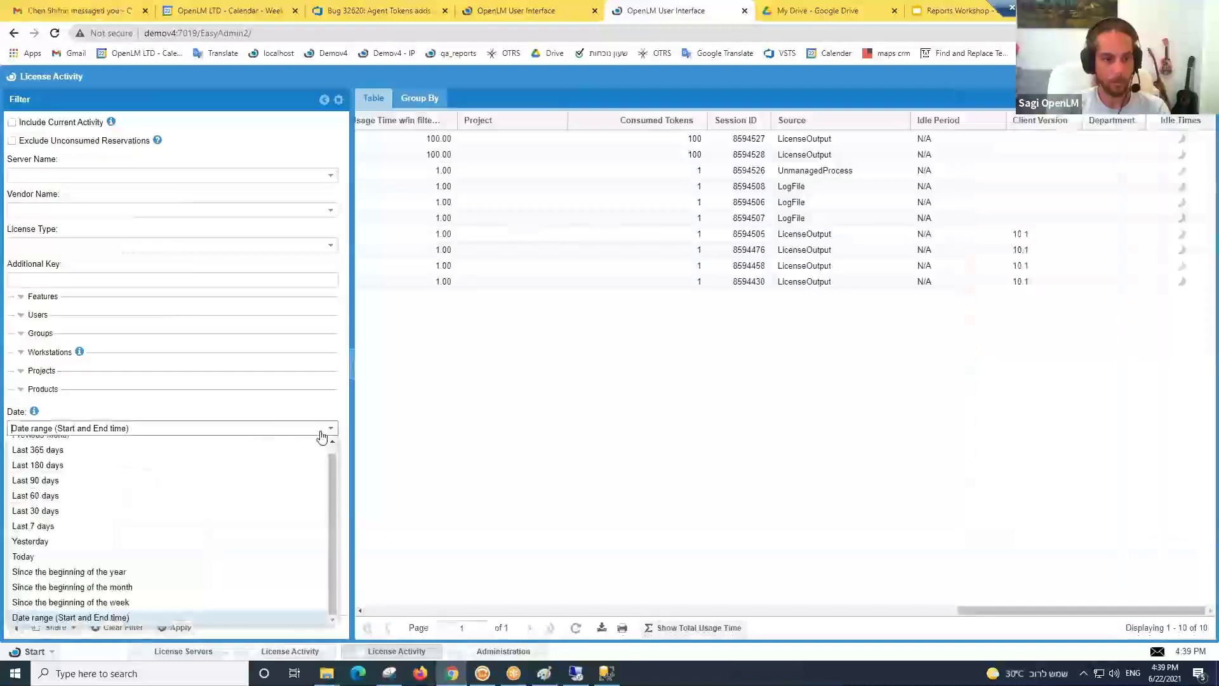
pyautogui.click(87, 472)
pyautogui.click(192, 632)
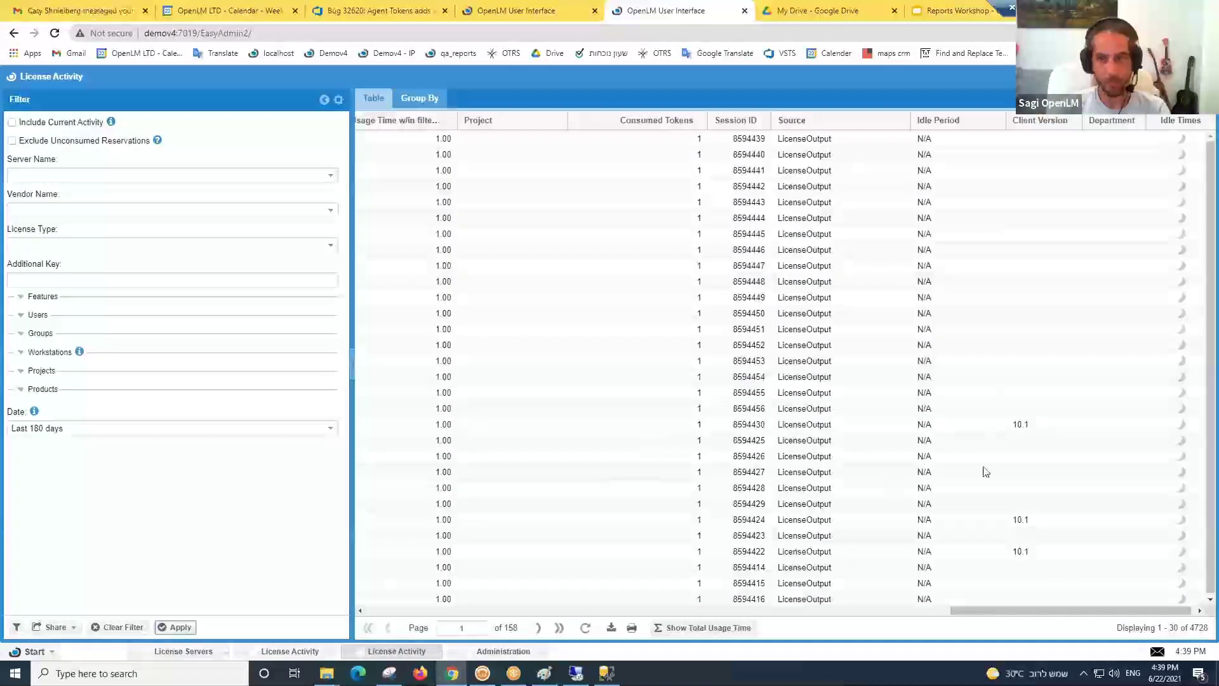
pyautogui.click(938, 121)
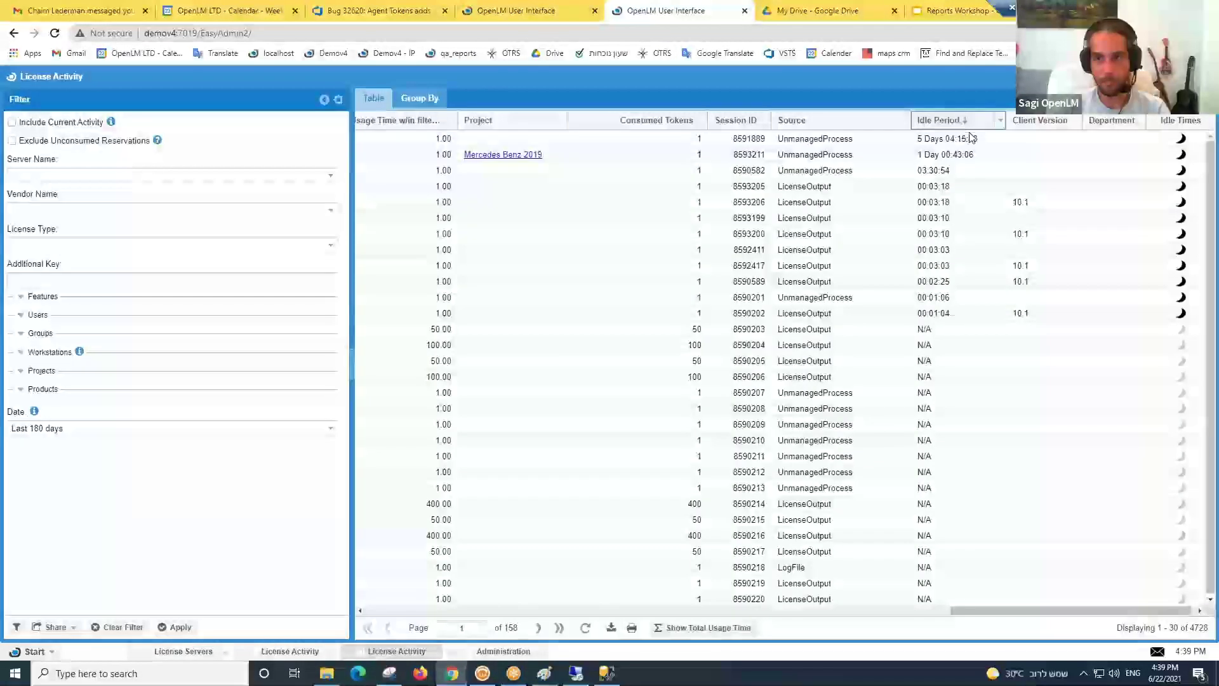
# - Examine the third-longest idle session, including its active/idle ratio chart and its user, time and vendor columns
pyautogui.click(838, 170)
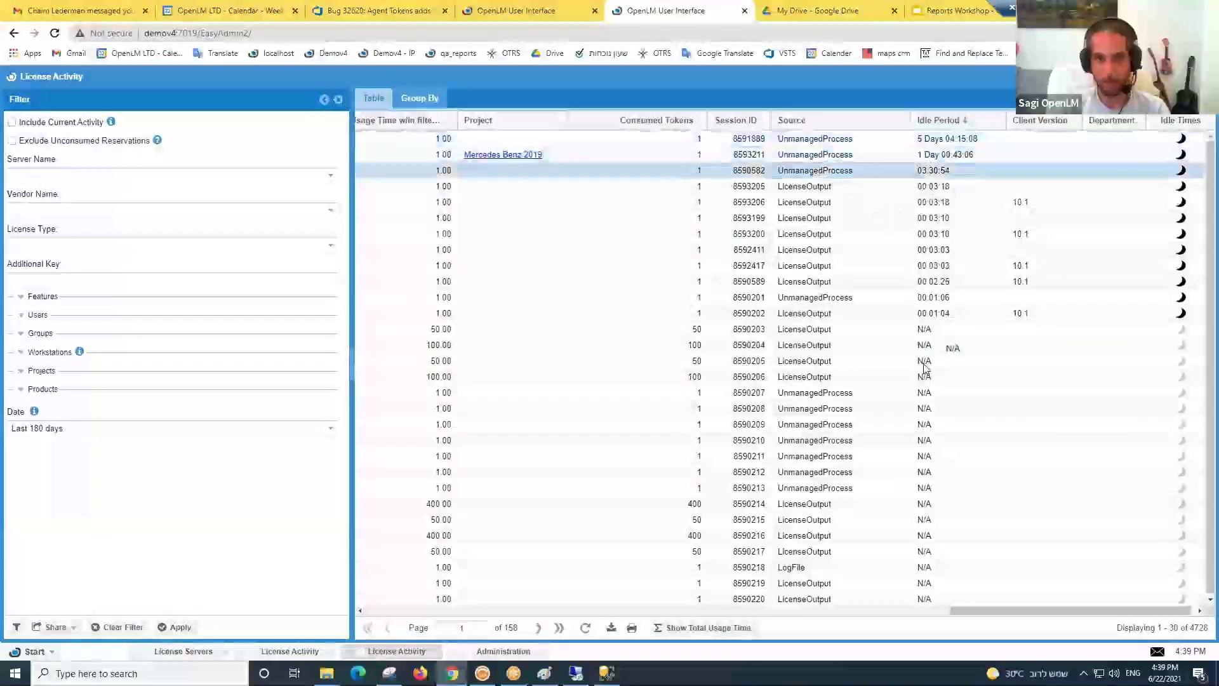
pyautogui.moveTo(958, 619); pyautogui.dragTo(819, 616)
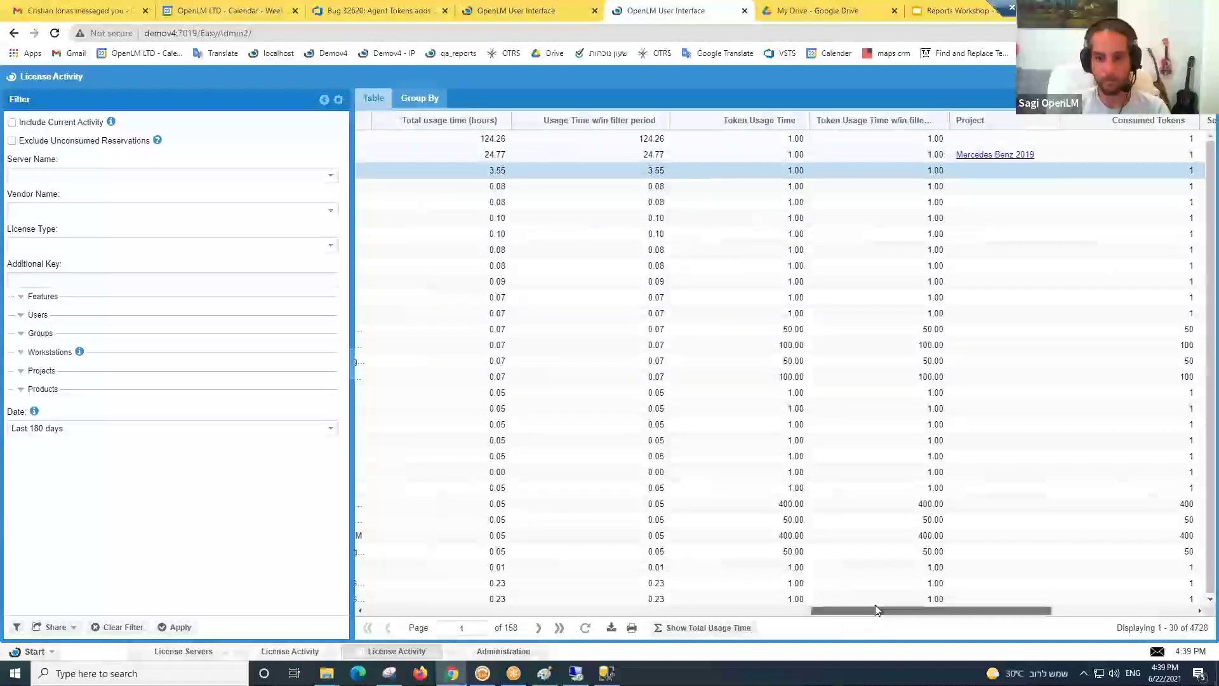
pyautogui.moveTo(876, 612); pyautogui.dragTo(1019, 612)
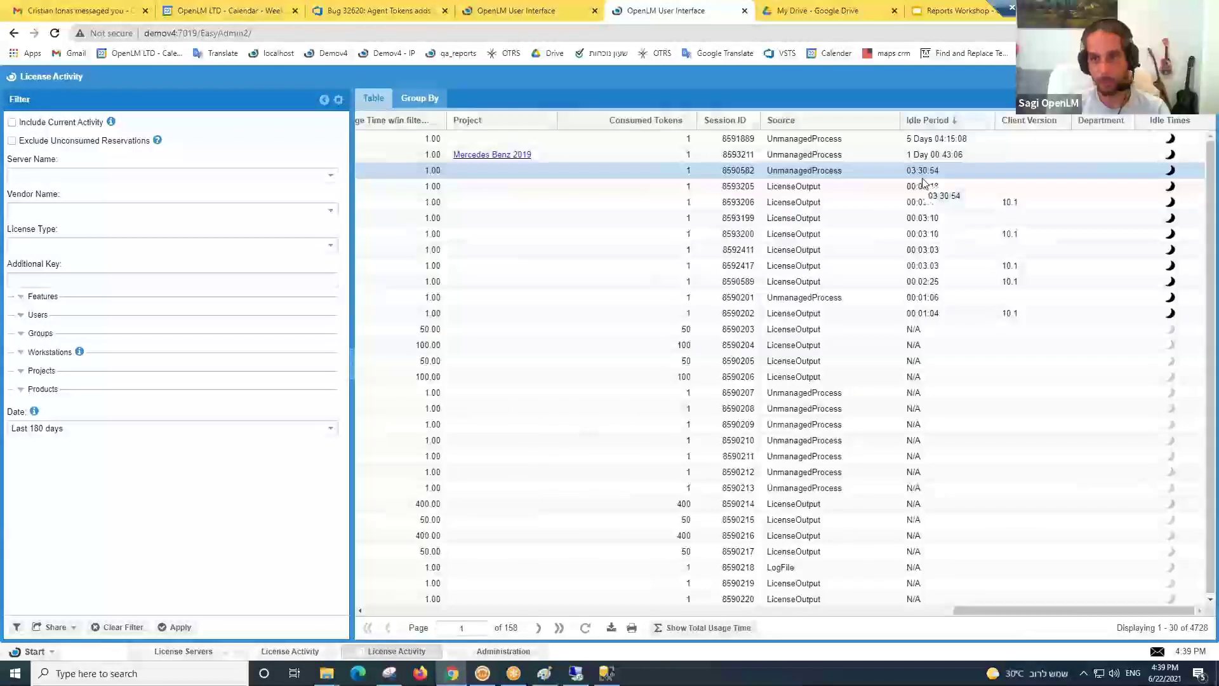
pyautogui.click(1172, 171)
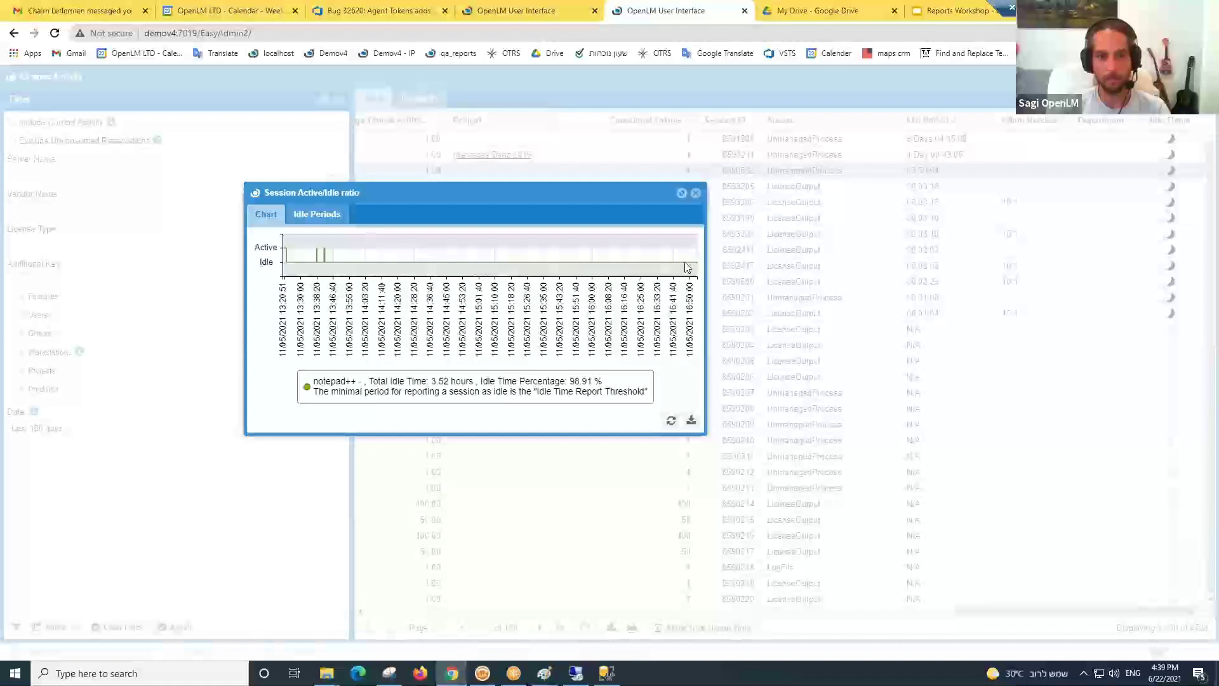
pyautogui.click(696, 192)
pyautogui.moveTo(1038, 614); pyautogui.dragTo(450, 611)
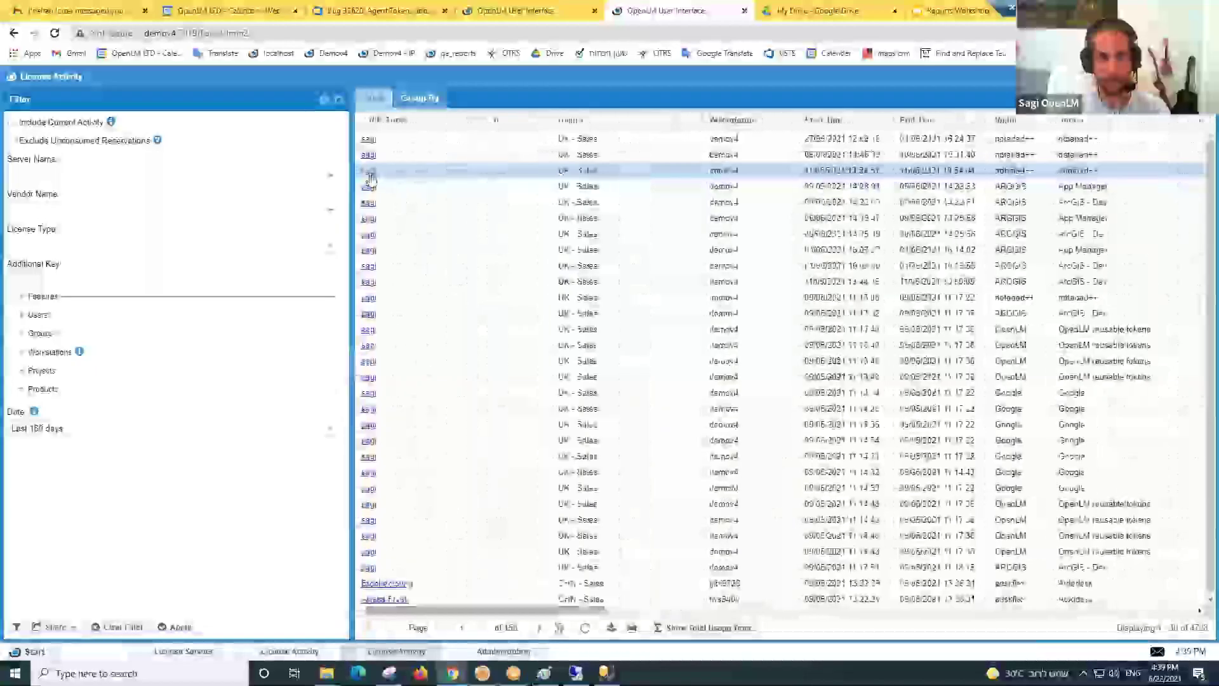
pyautogui.moveTo(482, 611); pyautogui.dragTo(1073, 610)
pyautogui.click(852, 254)
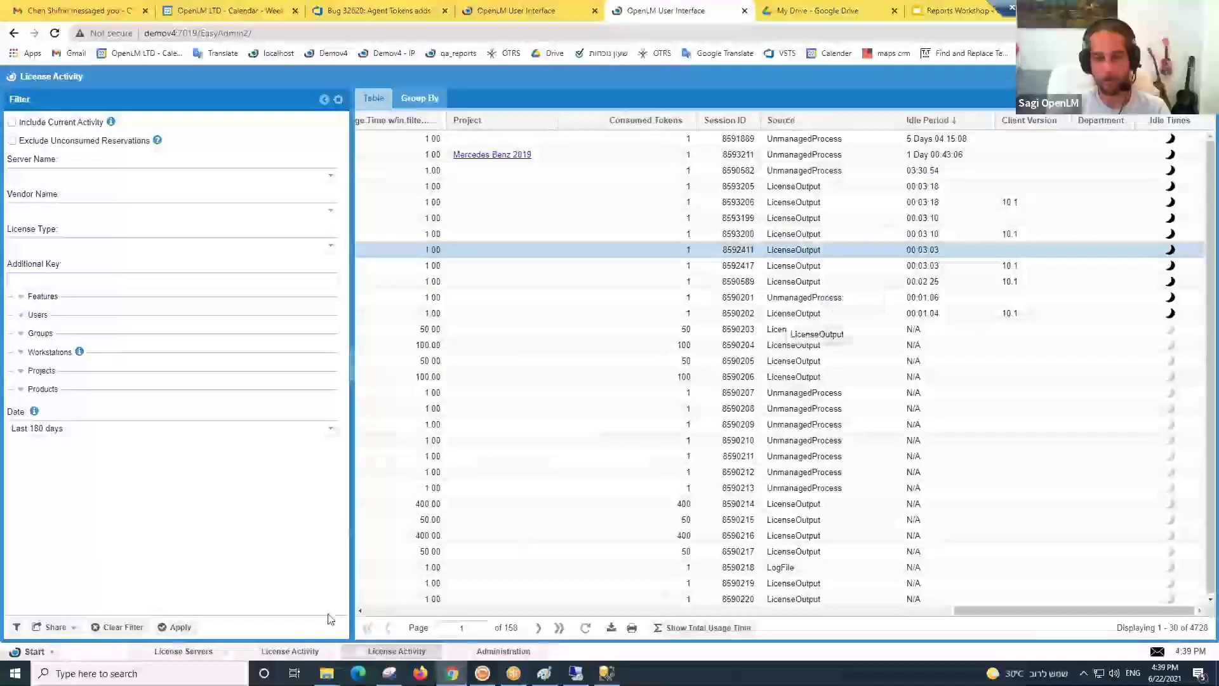
# - Refresh the License Servers list and open the currently consumed licenses of the ArcGIS - Dev server
pyautogui.click(198, 650)
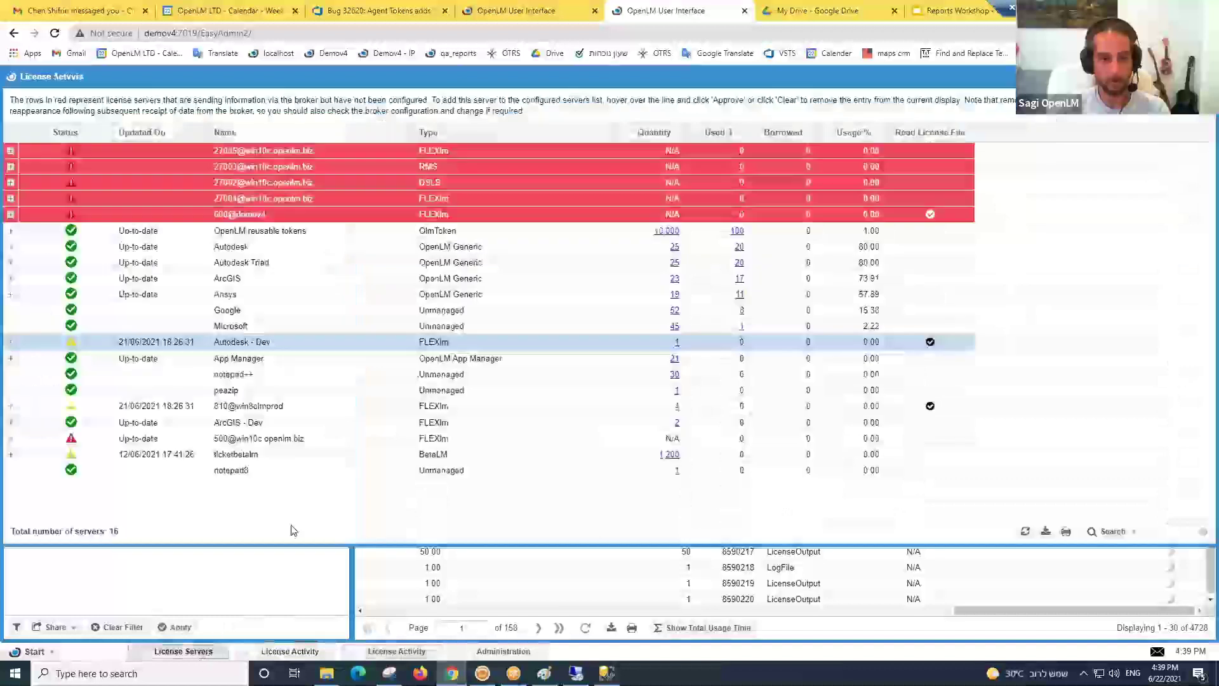
pyautogui.click(1026, 531)
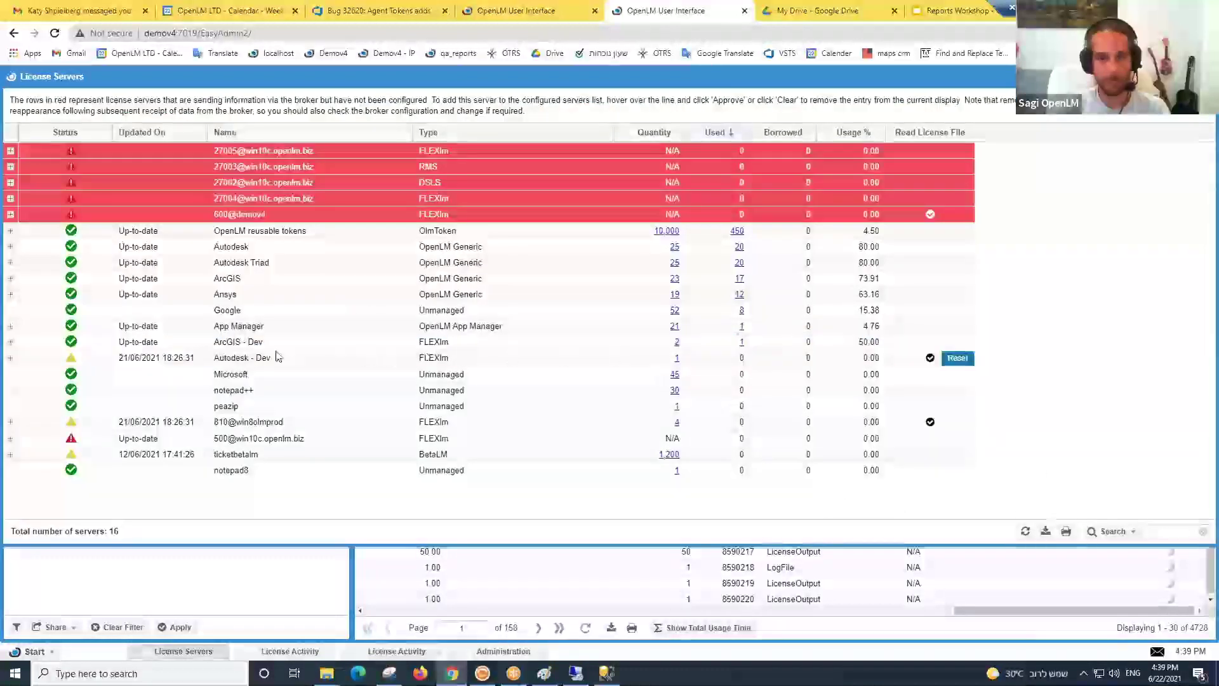
pyautogui.click(743, 342)
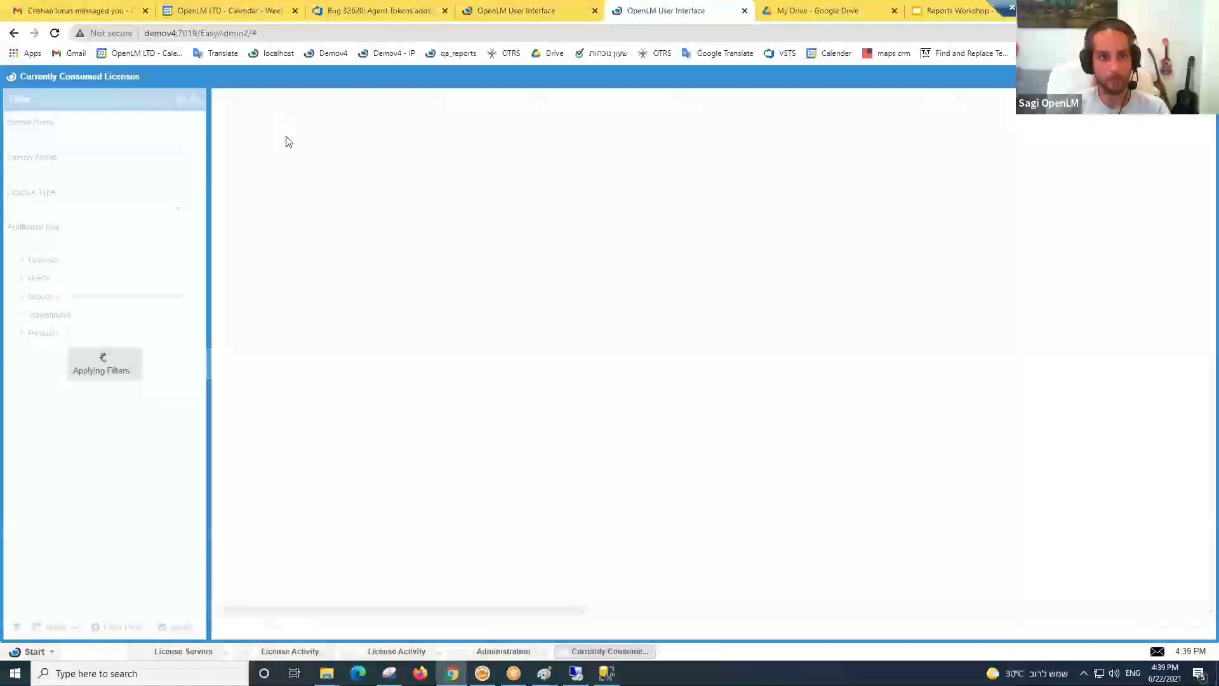
# - Refresh the consumed license, check its user and application idle times, and view its Session Active/Idle ratio chart
pyautogui.moveTo(471, 608); pyautogui.dragTo(1096, 602)
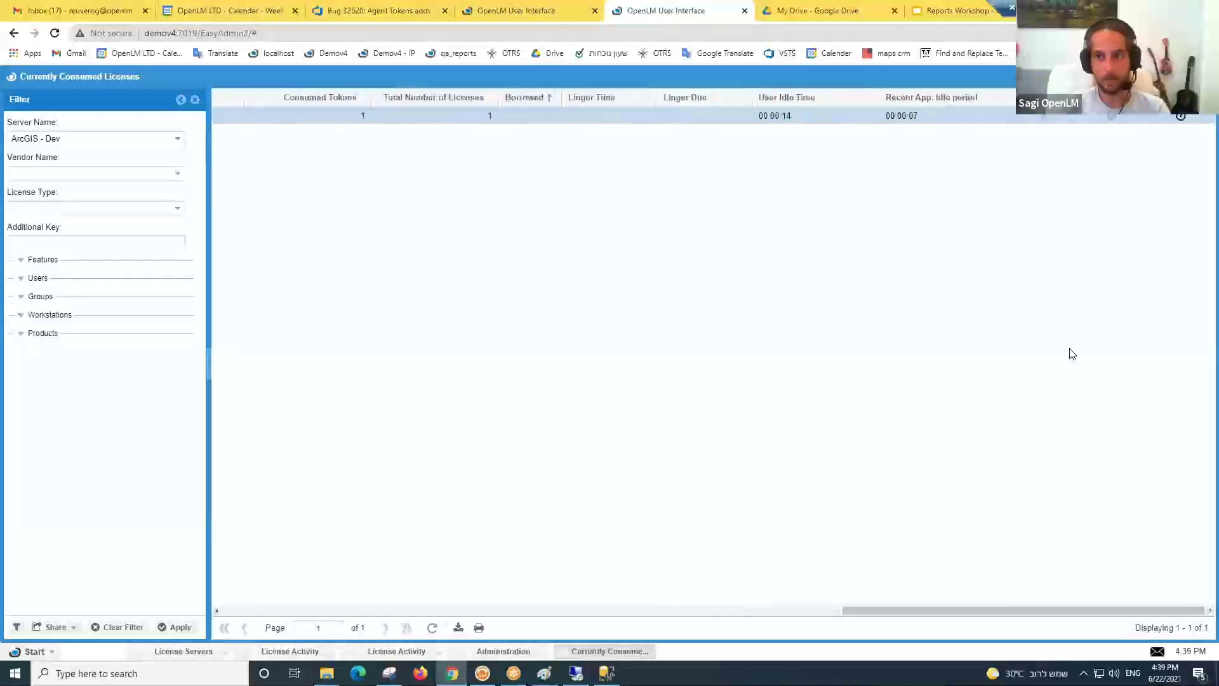
pyautogui.click(432, 627)
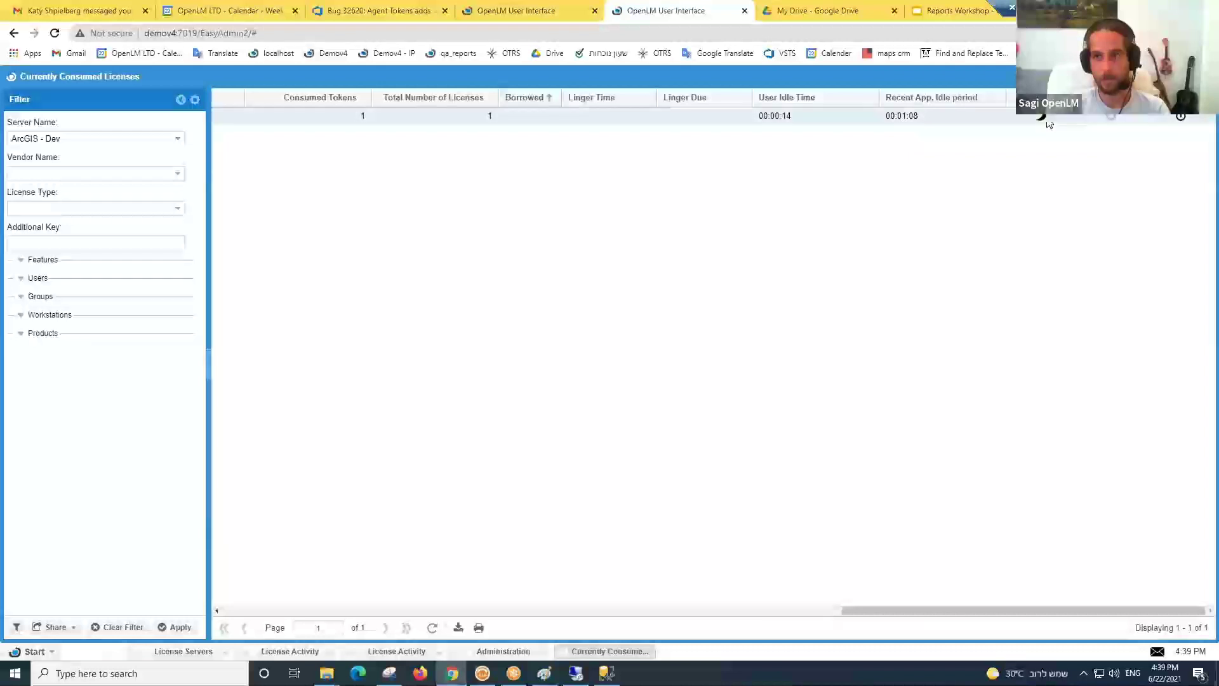
pyautogui.click(1041, 117)
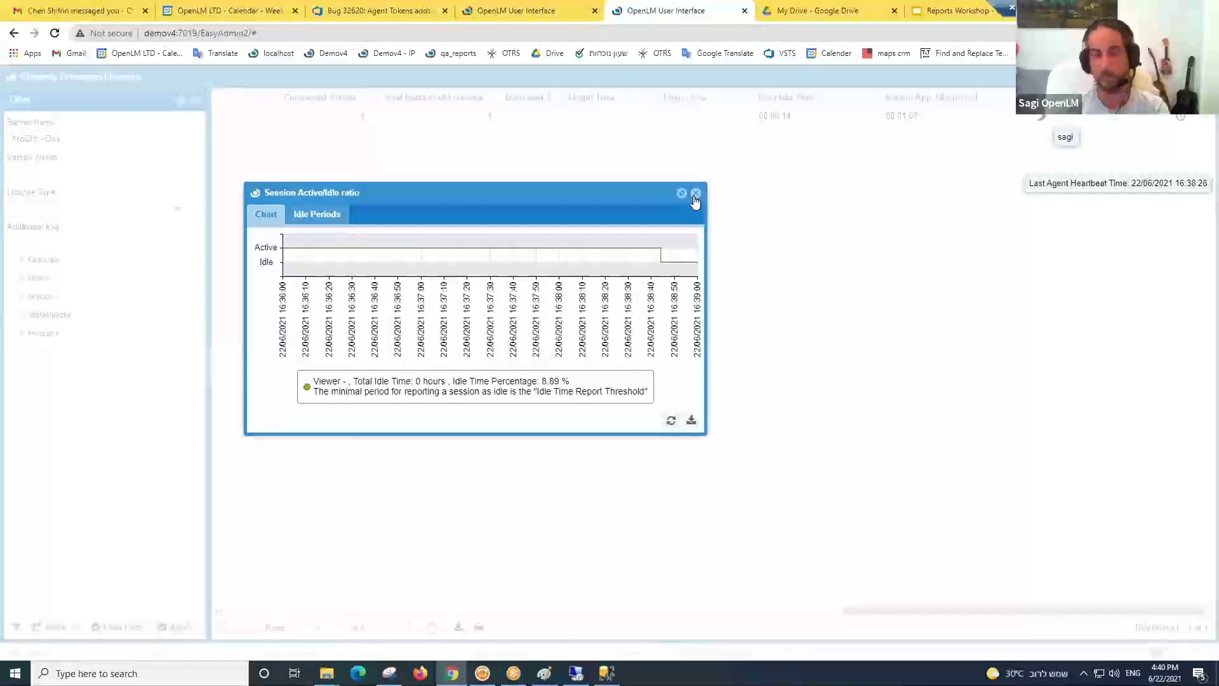
pyautogui.click(695, 193)
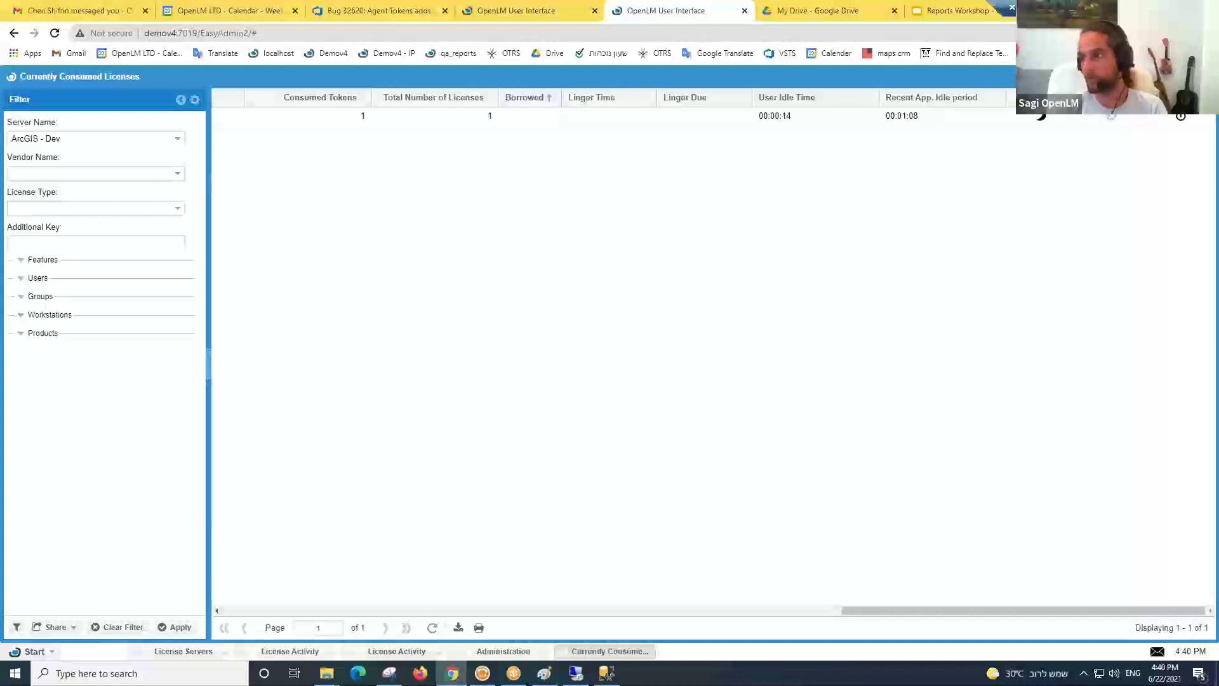
# - In File Explorer, open "Utilization Reports demov4 - Demo version 5.pbix" from the Power BI Reports folder on the C: drive
pyautogui.moveTo(326, 673)
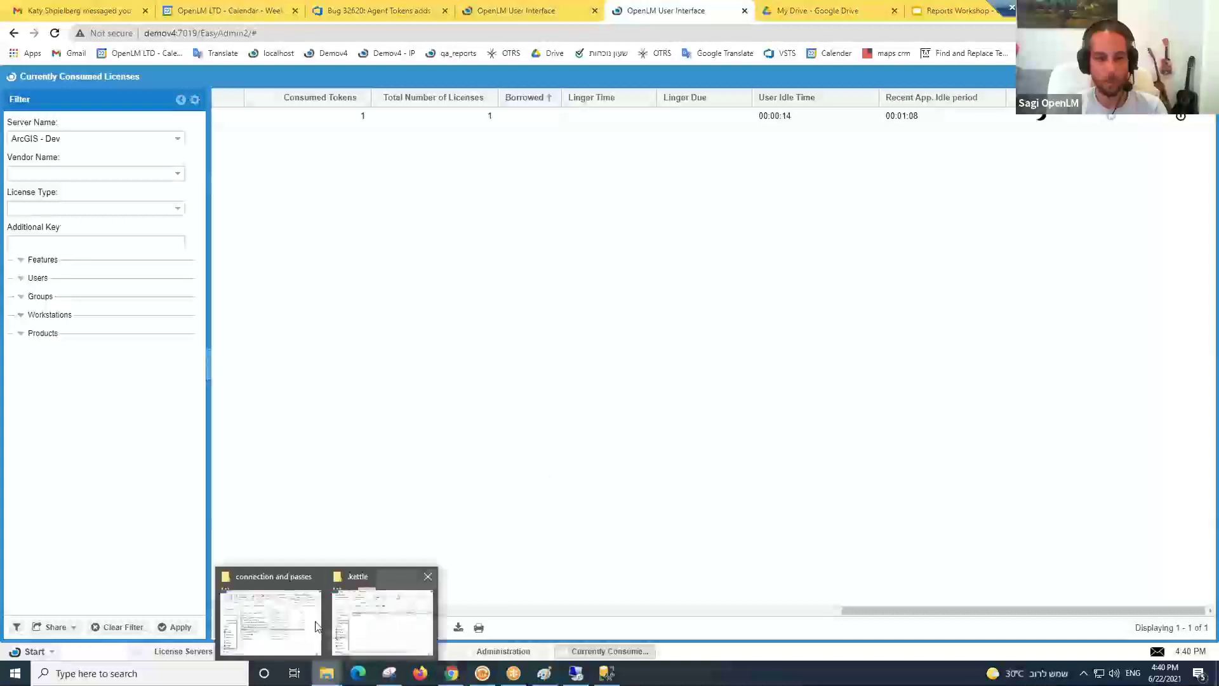
pyautogui.click(269, 610)
pyautogui.click(609, 437)
pyautogui.scroll(-5, 735, 324)
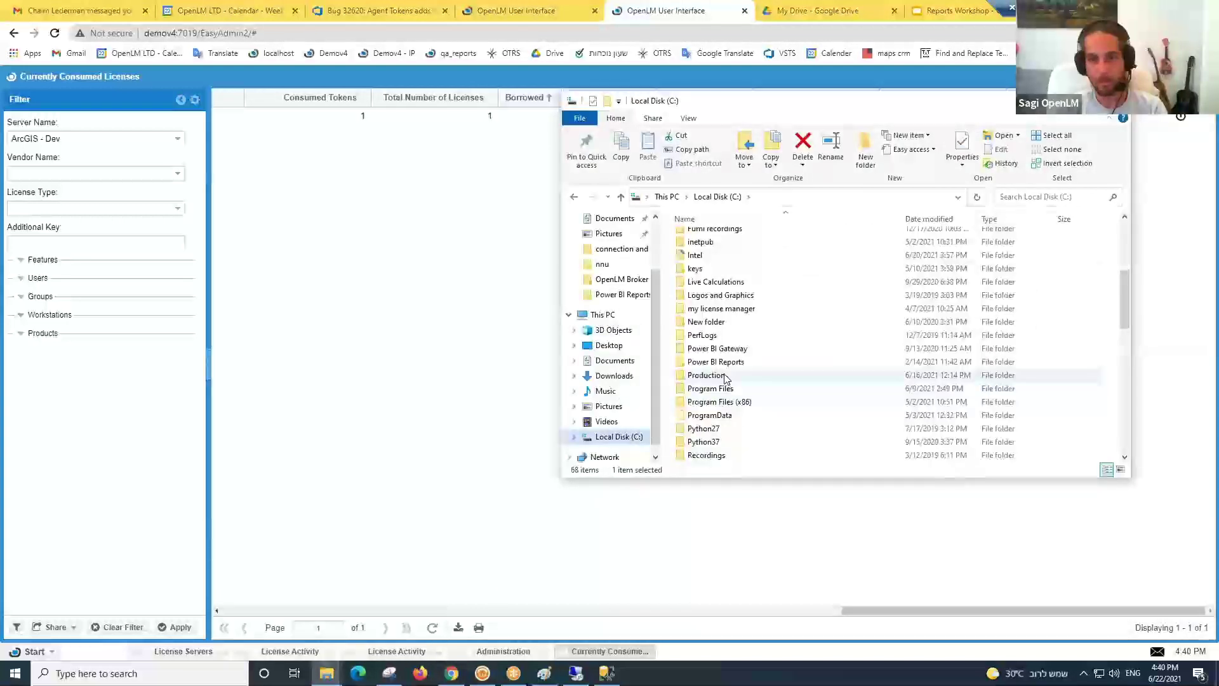
pyautogui.doubleClick(736, 324)
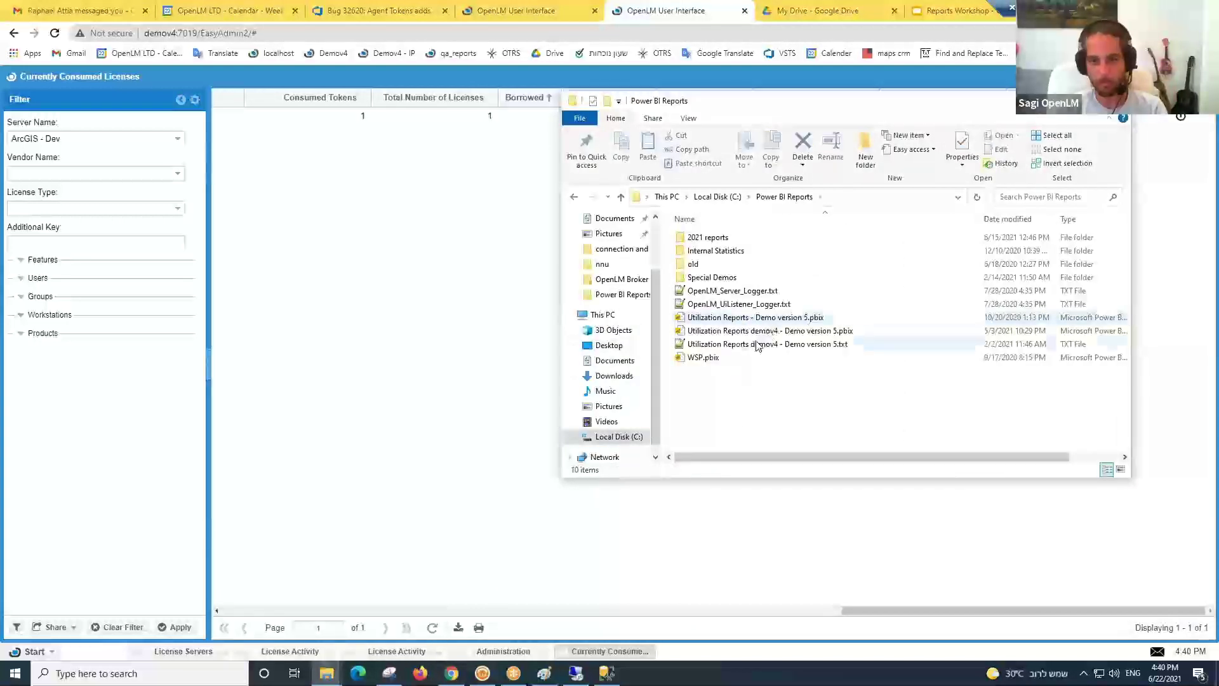
pyautogui.click(753, 337)
pyautogui.doubleClick(749, 337)
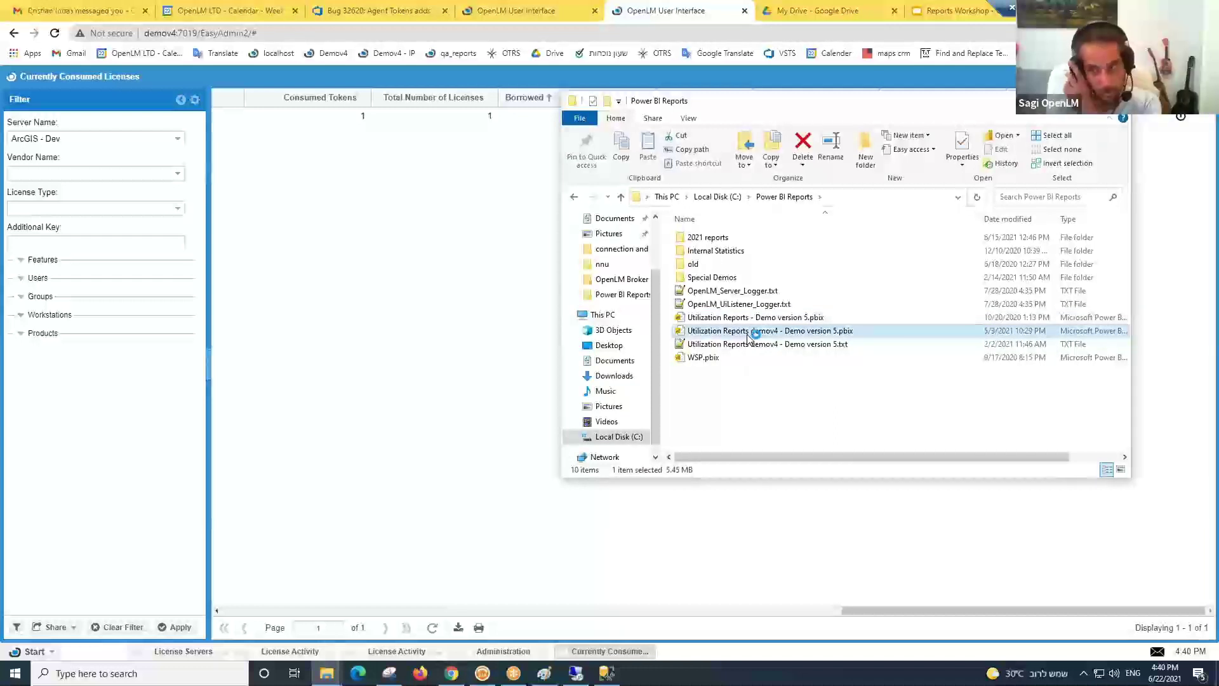
pyautogui.click(724, 394)
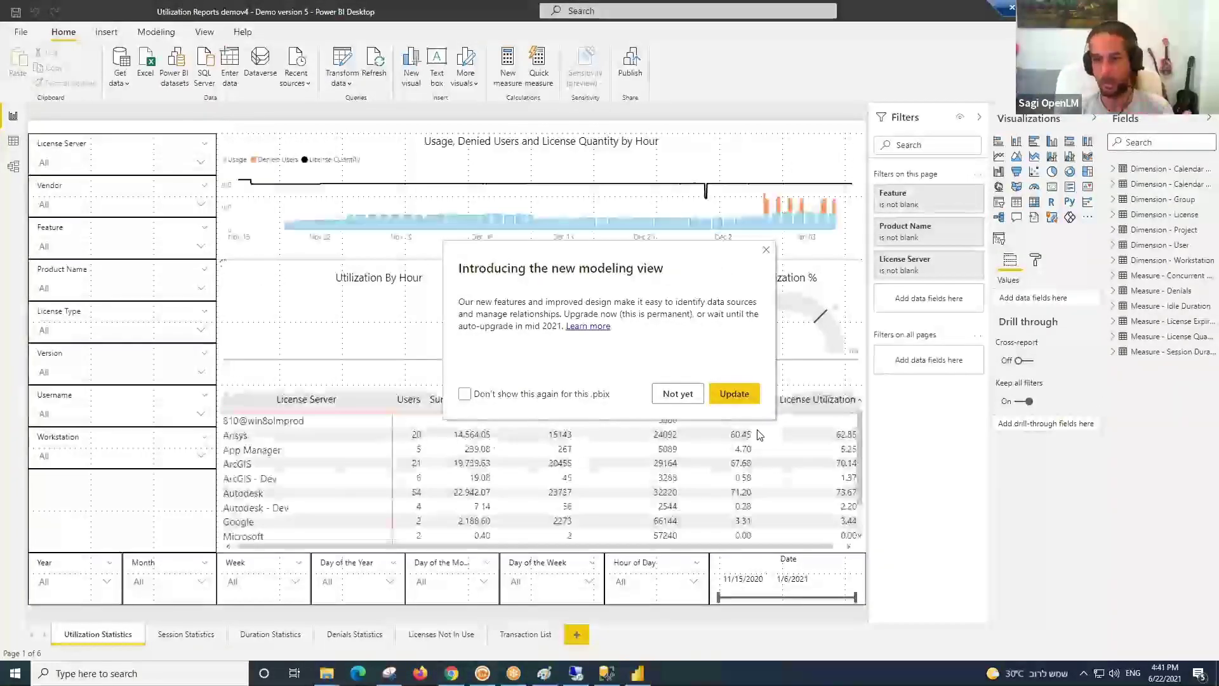
# - Dismiss the new modeling view notice in Power BI Desktop and widen the Fields pane to show full table names
pyautogui.click(766, 250)
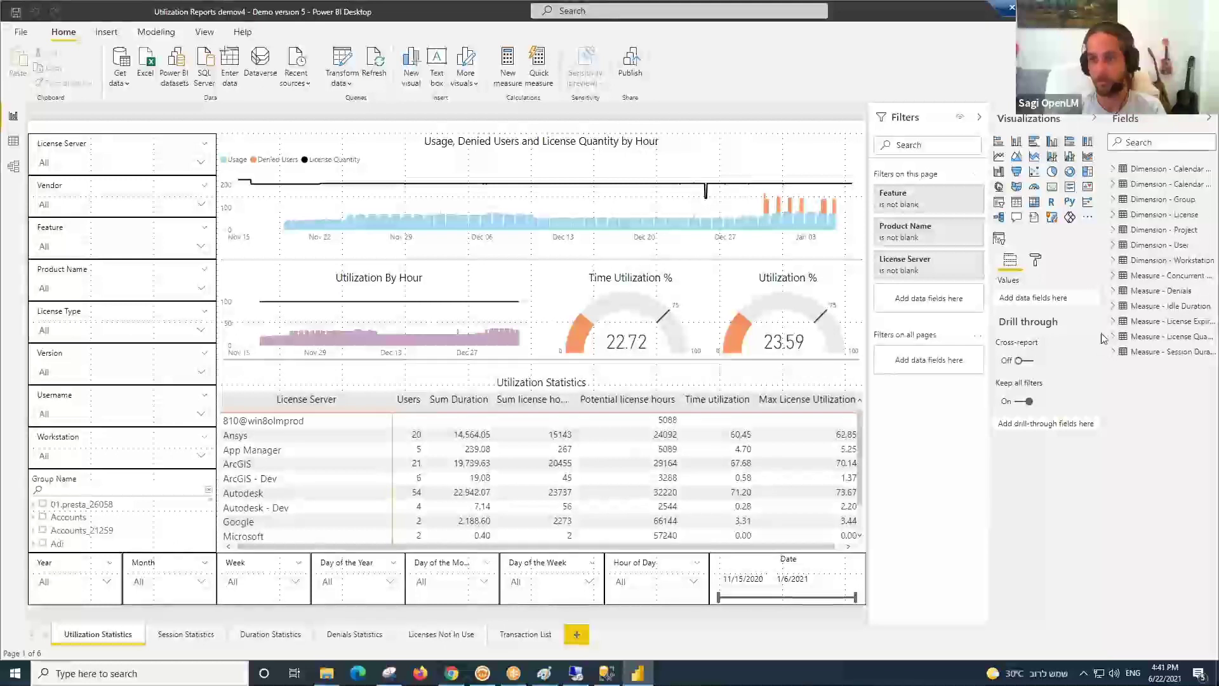
pyautogui.moveTo(1105, 332); pyautogui.dragTo(1030, 318)
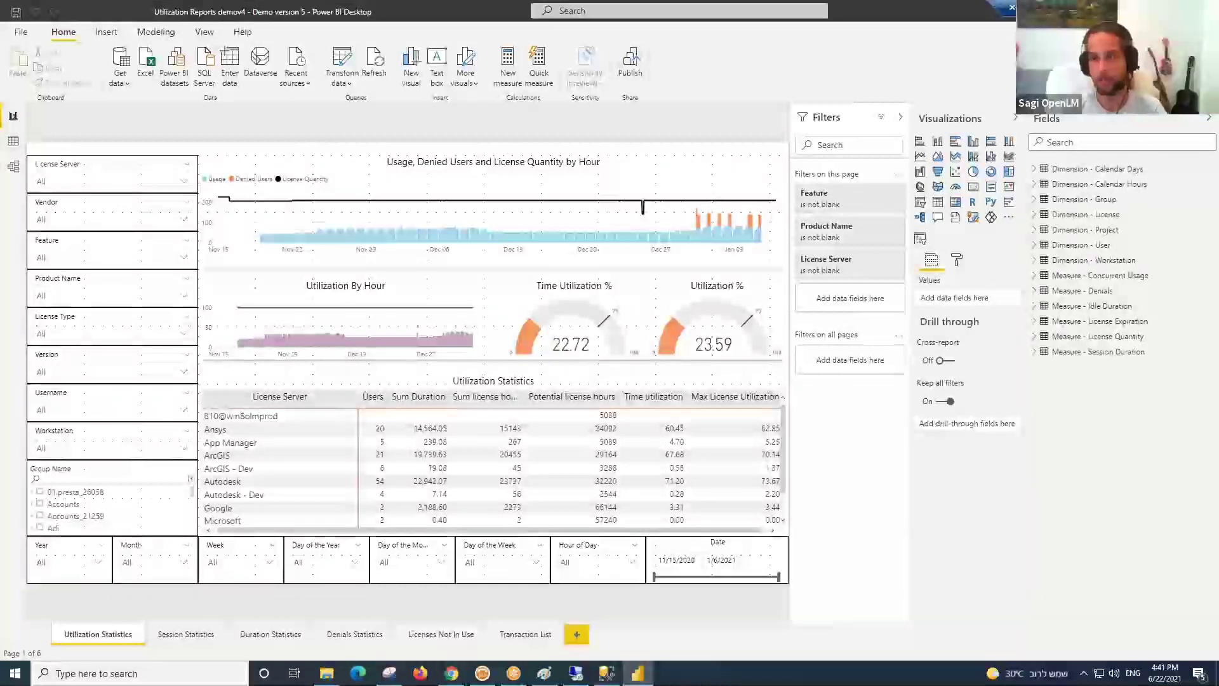
pyautogui.hotkey('alt', 'Tab')
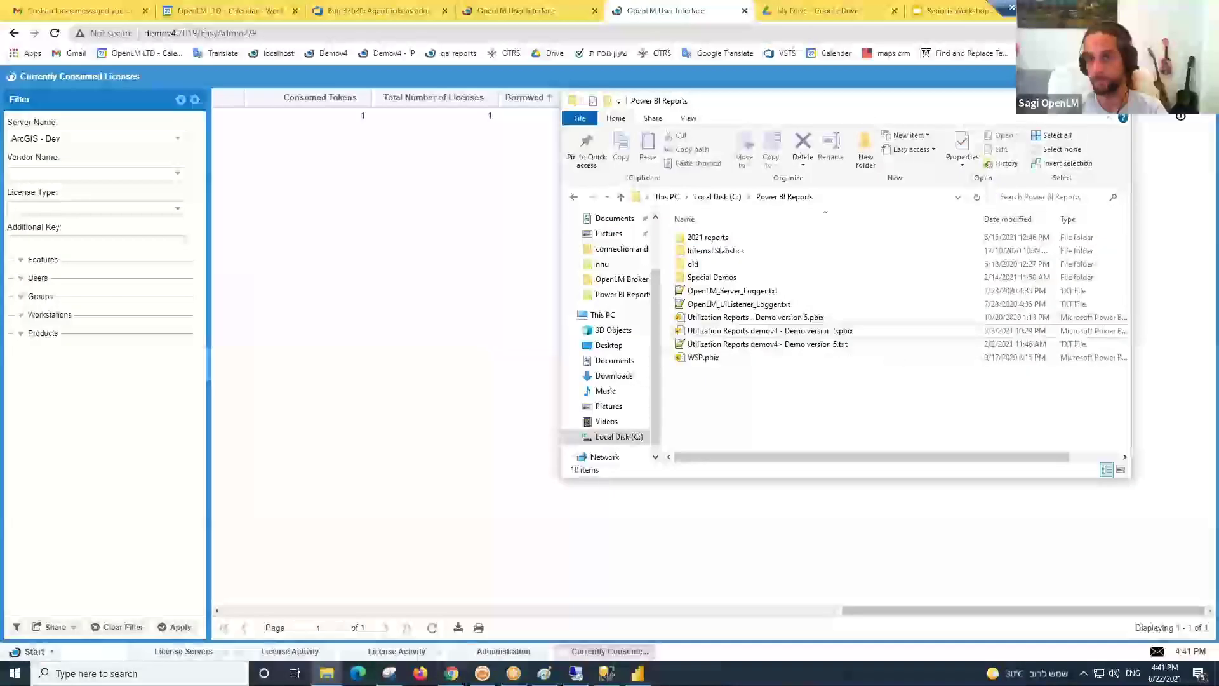
pyautogui.click(636, 671)
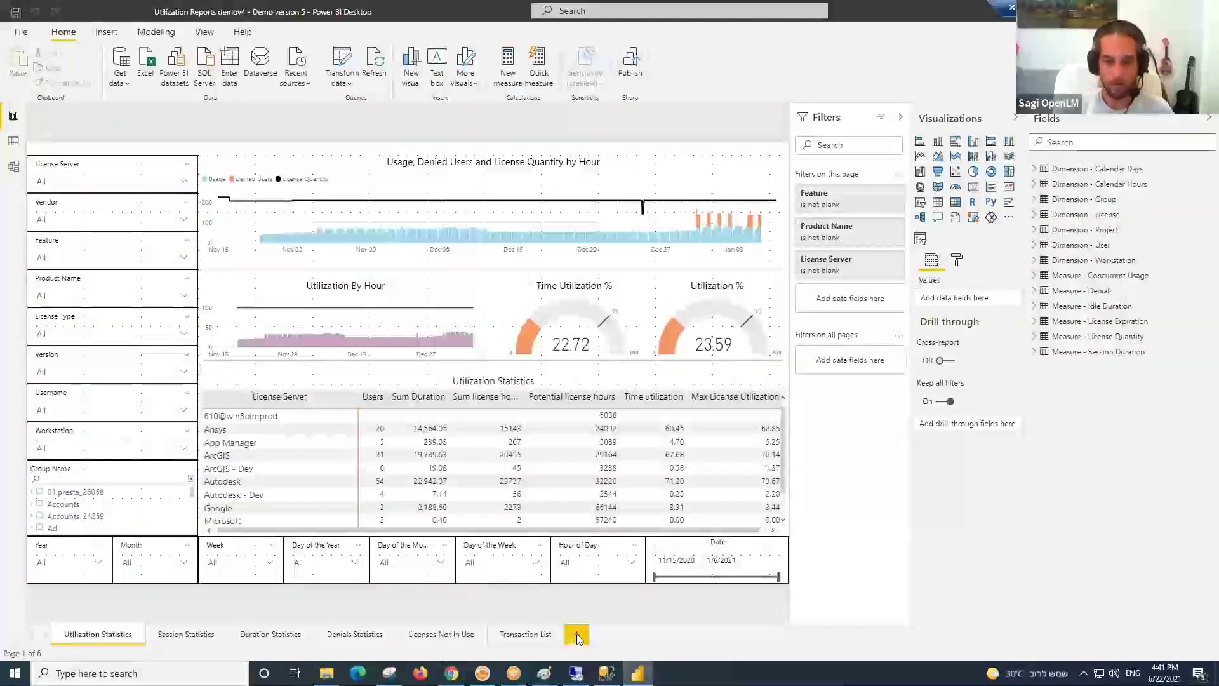
# - Add a new page to the report and insert a table visual on it
pyautogui.click(577, 633)
pyautogui.click(937, 202)
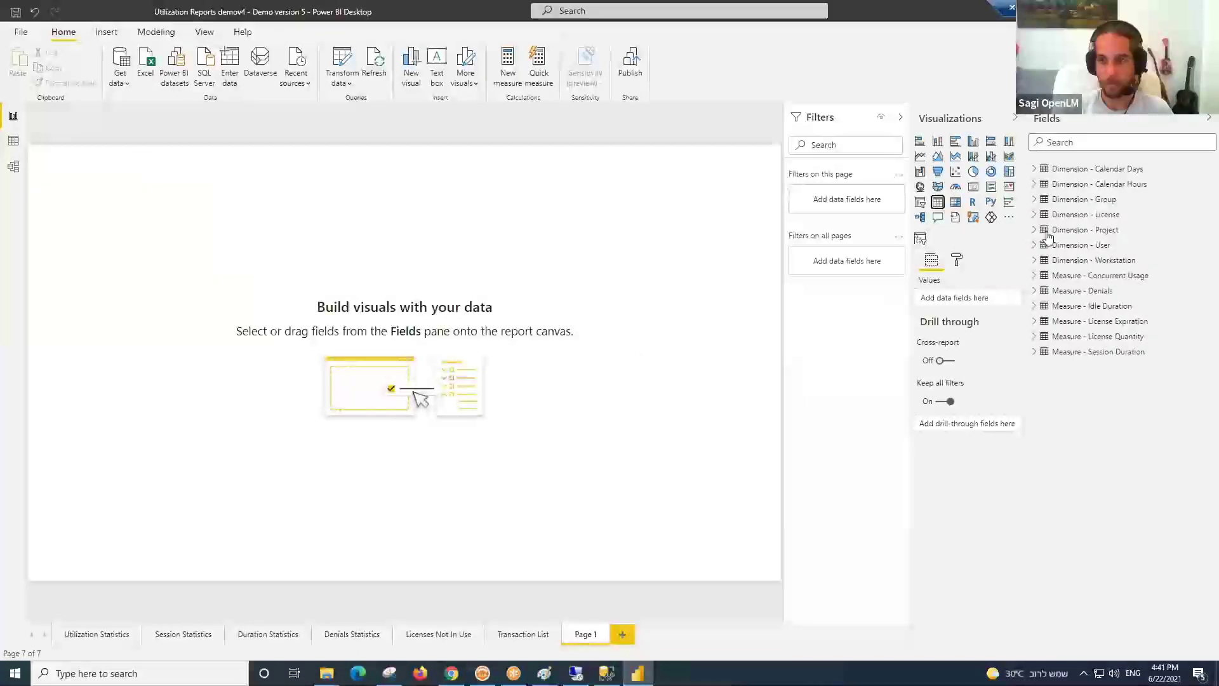
# - Add the Product Name and Username fields to the table visual and enlarge it across most of the page
pyautogui.click(1033, 215)
pyautogui.moveTo(1089, 367); pyautogui.dragTo(159, 254)
pyautogui.click(1080, 427)
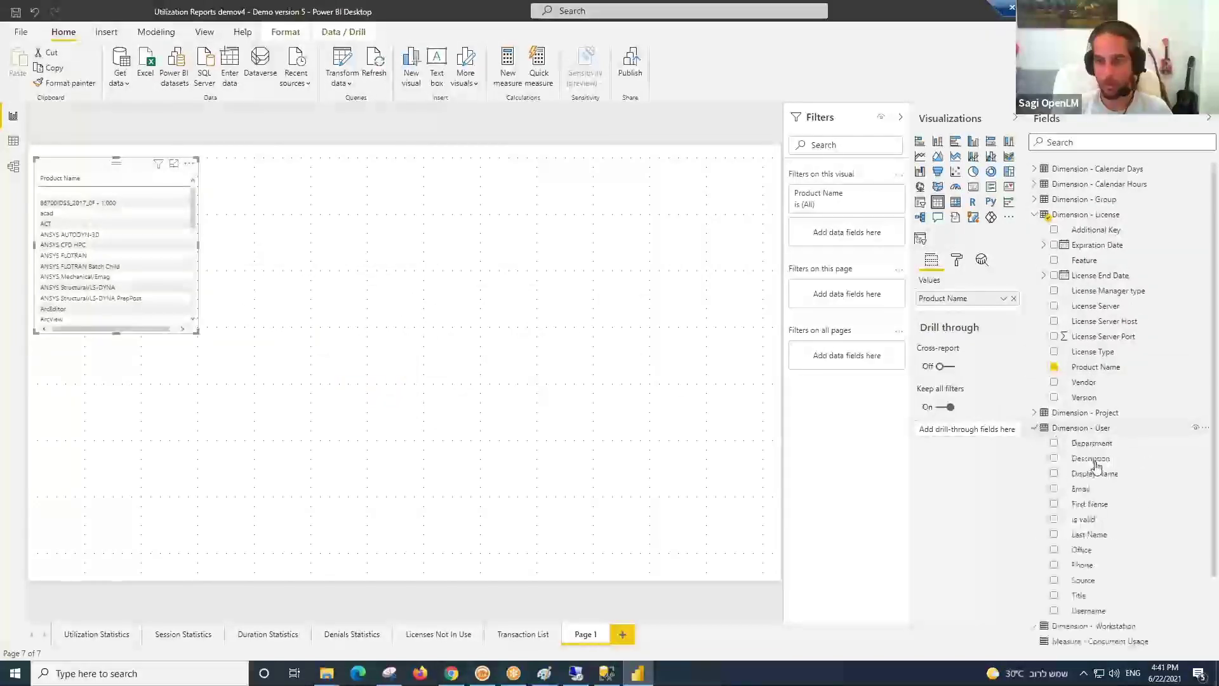
pyautogui.moveTo(1090, 611); pyautogui.dragTo(137, 279)
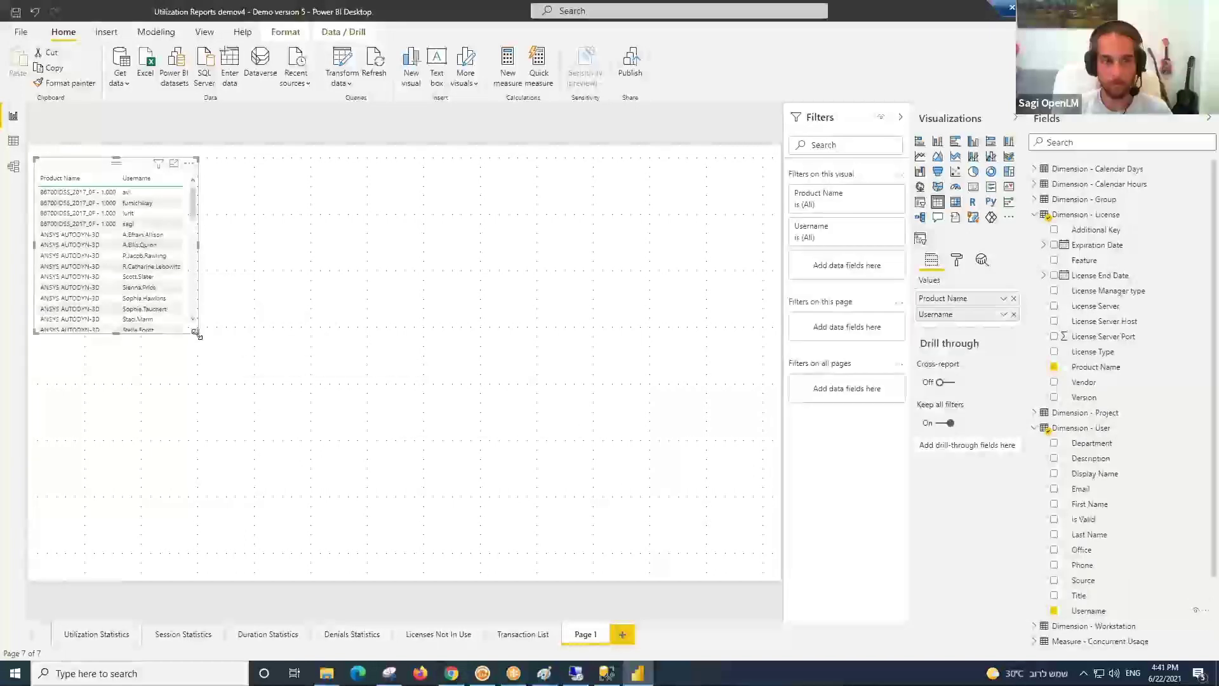
pyautogui.moveTo(197, 333); pyautogui.dragTo(638, 503)
# - Add Session Duration from Measure - Session Duration and Denial ID from Measure - Denials to the table
pyautogui.scroll(-3, 1079, 558)
pyautogui.click(1035, 635)
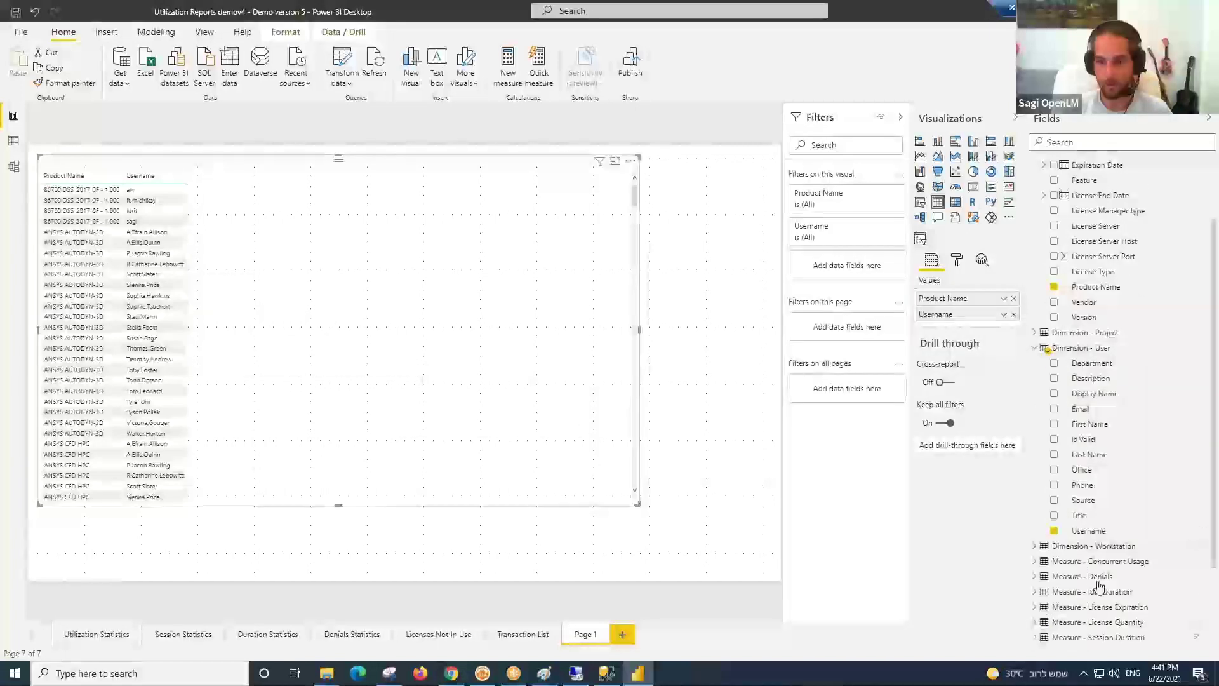
pyautogui.moveTo(1093, 591); pyautogui.dragTo(249, 343)
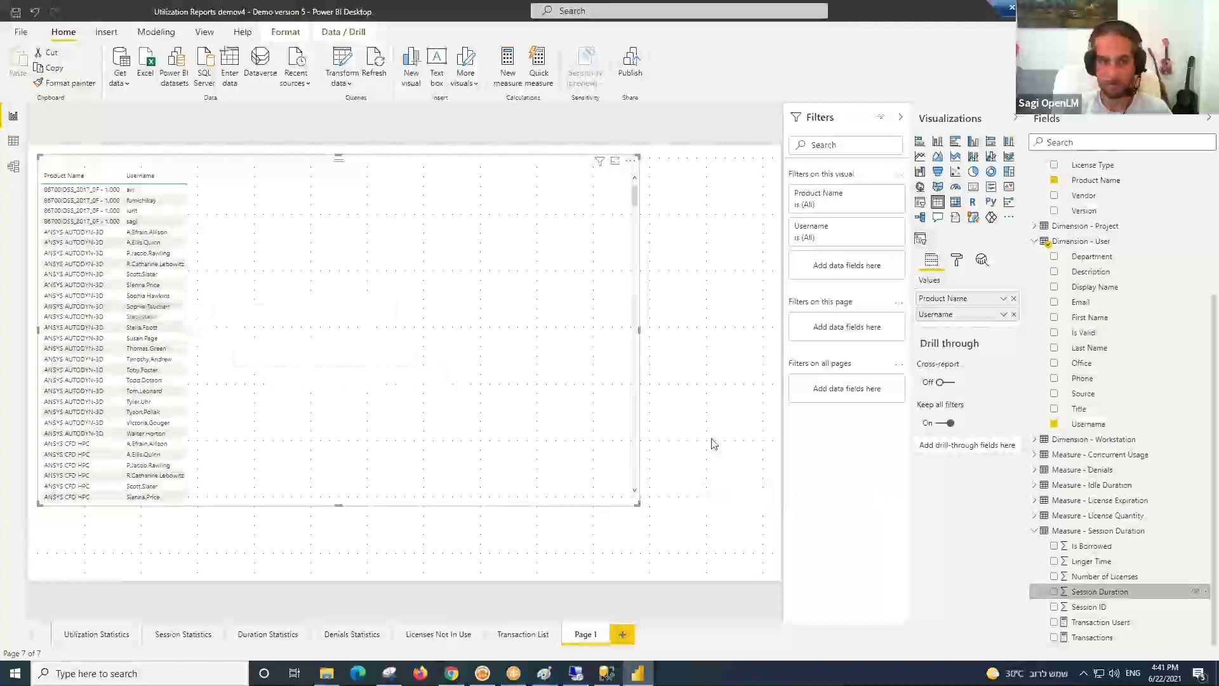
pyautogui.click(1035, 470)
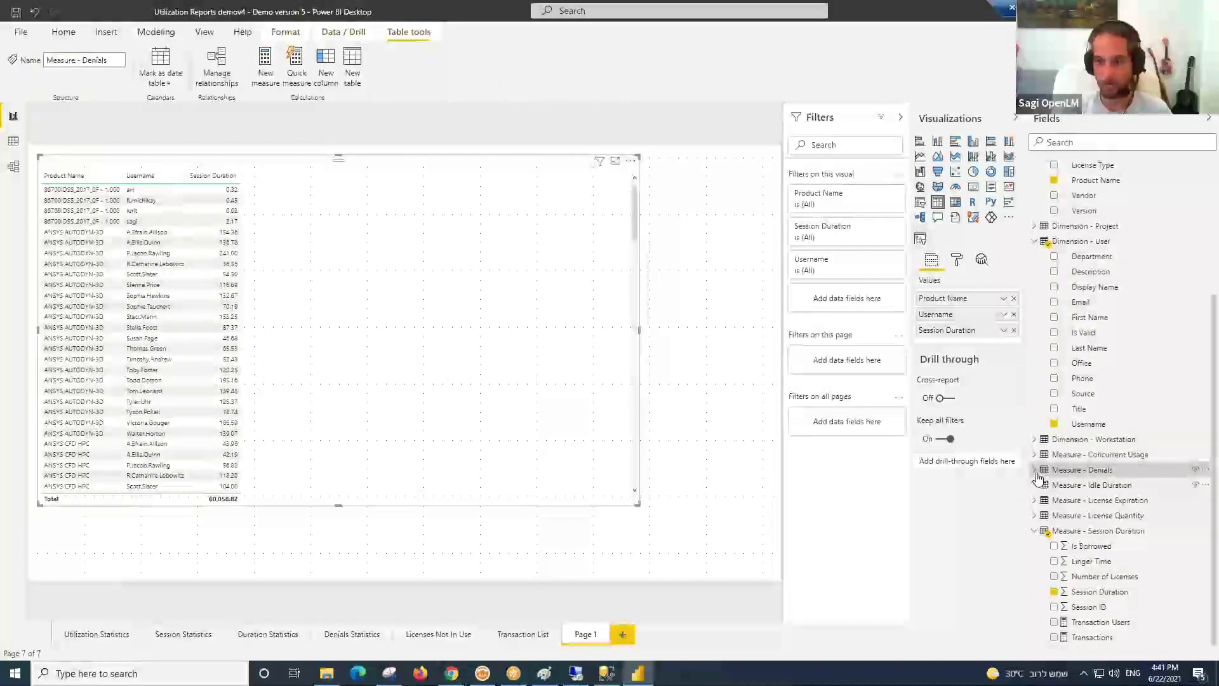
pyautogui.click(1033, 471)
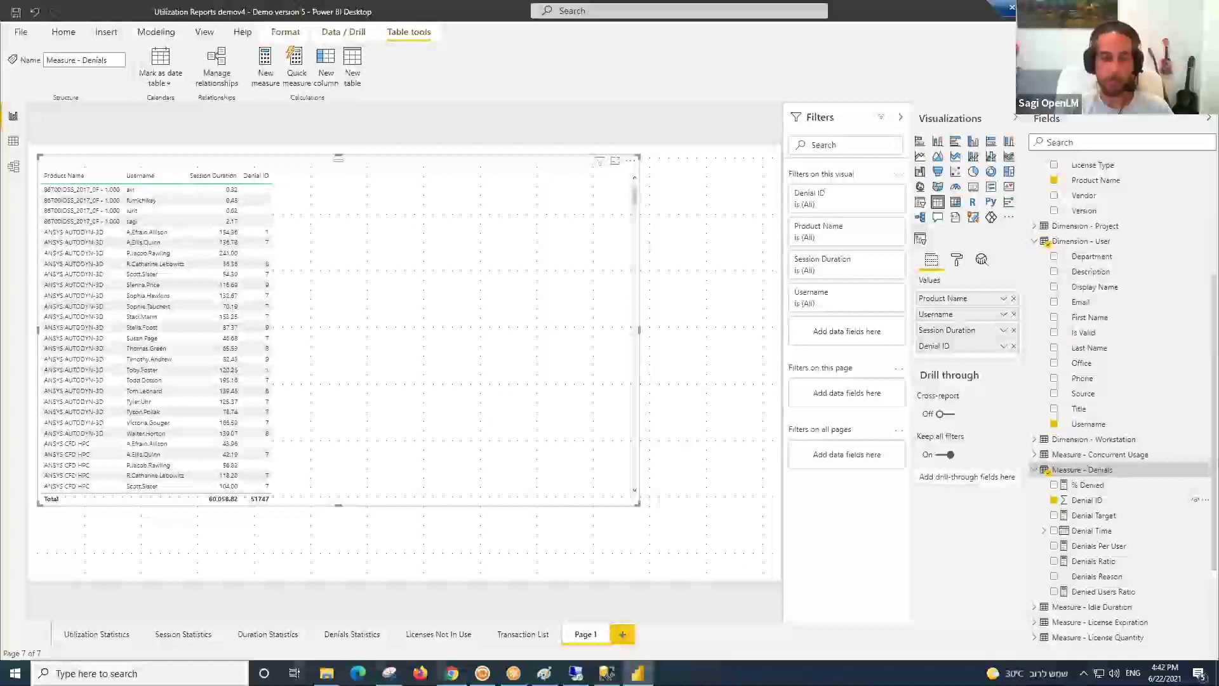
# - Switch to OpenLM in Chrome, show the License Servers list and select the unmanaged notepad++ server
pyautogui.click(452, 673)
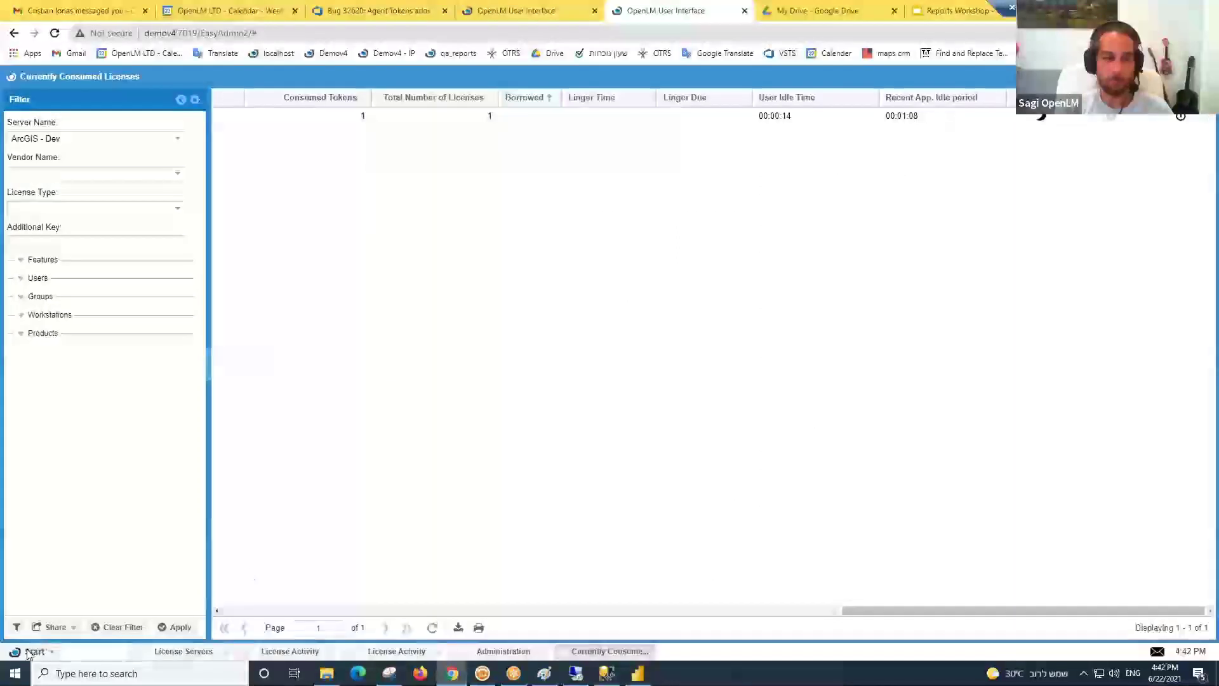
pyautogui.click(197, 652)
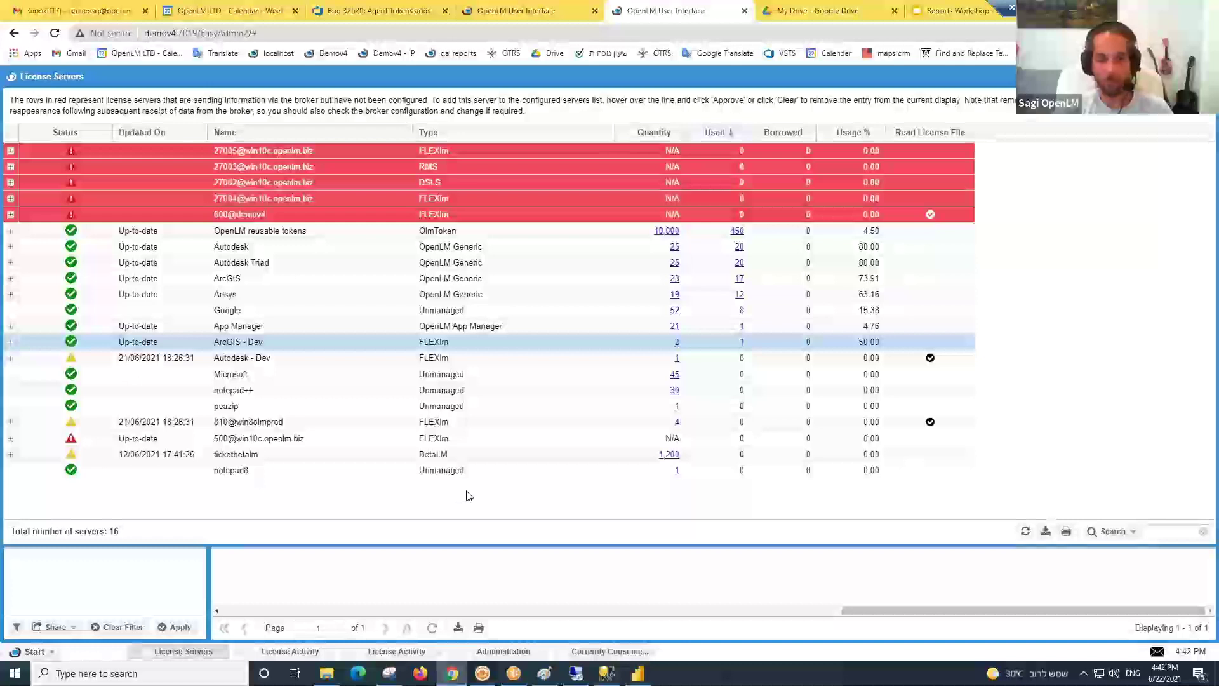
pyautogui.click(237, 392)
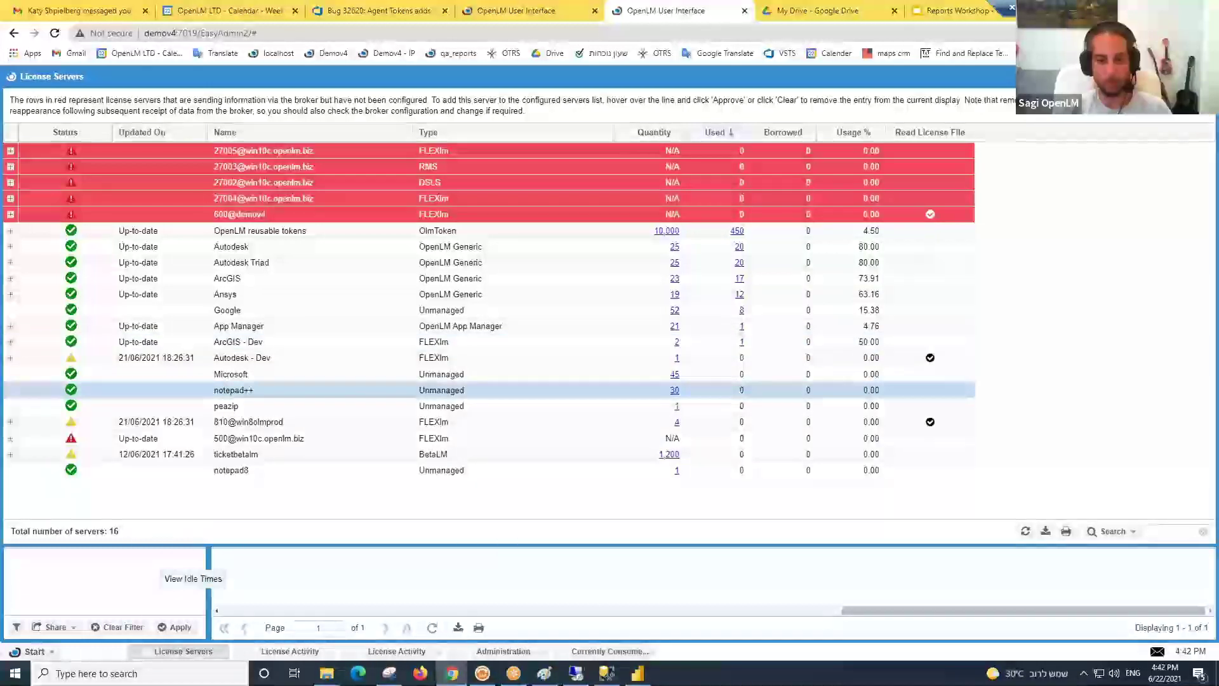
# - Switch to the demov4 remote desktop, dismiss both OpenLM pop-ups, show the hidden tray icons and minimize the session
pyautogui.click(575, 673)
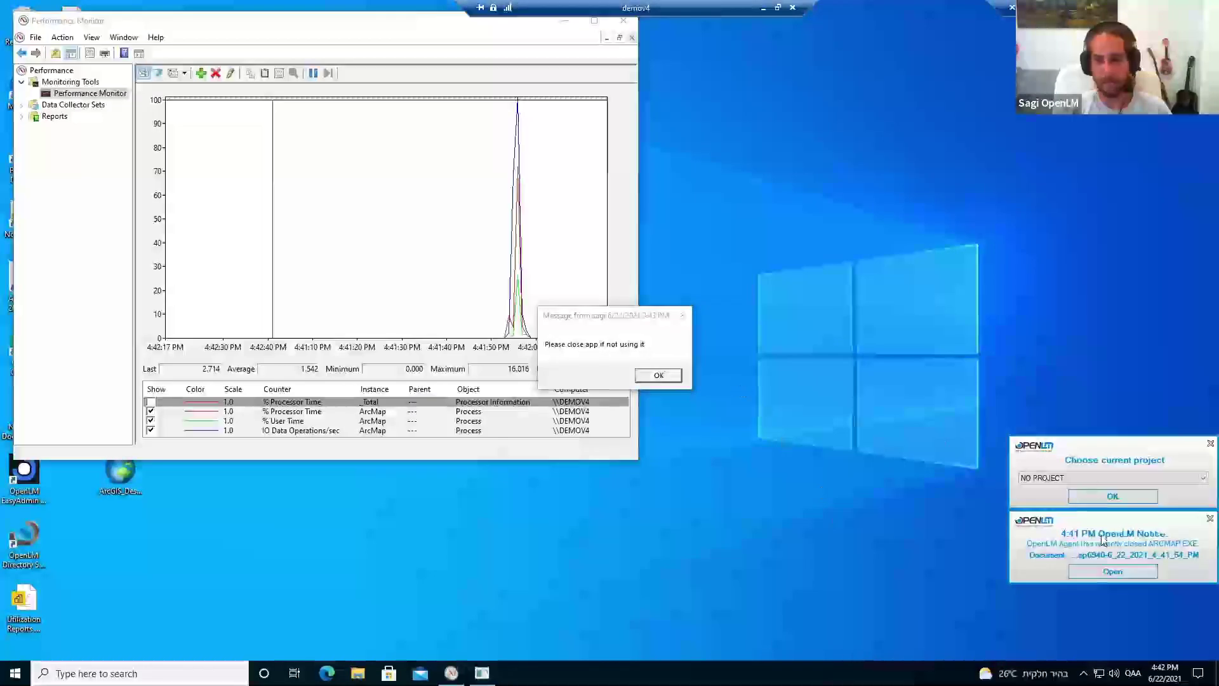
pyautogui.click(1209, 518)
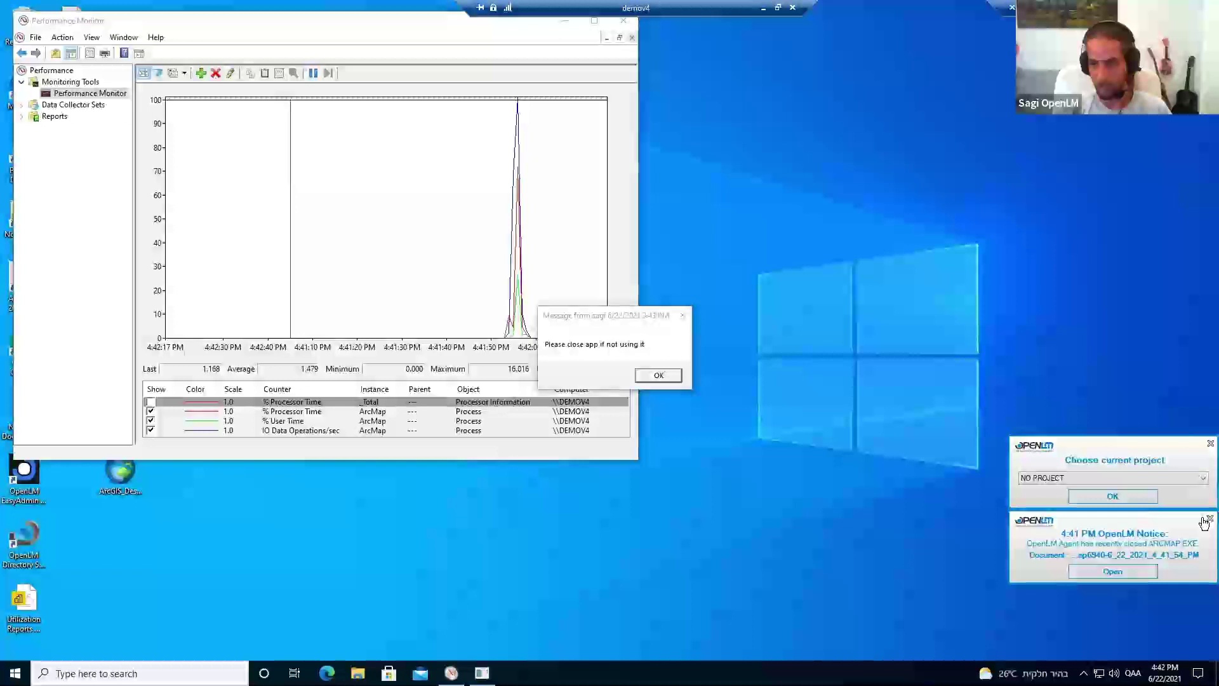
pyautogui.click(1209, 444)
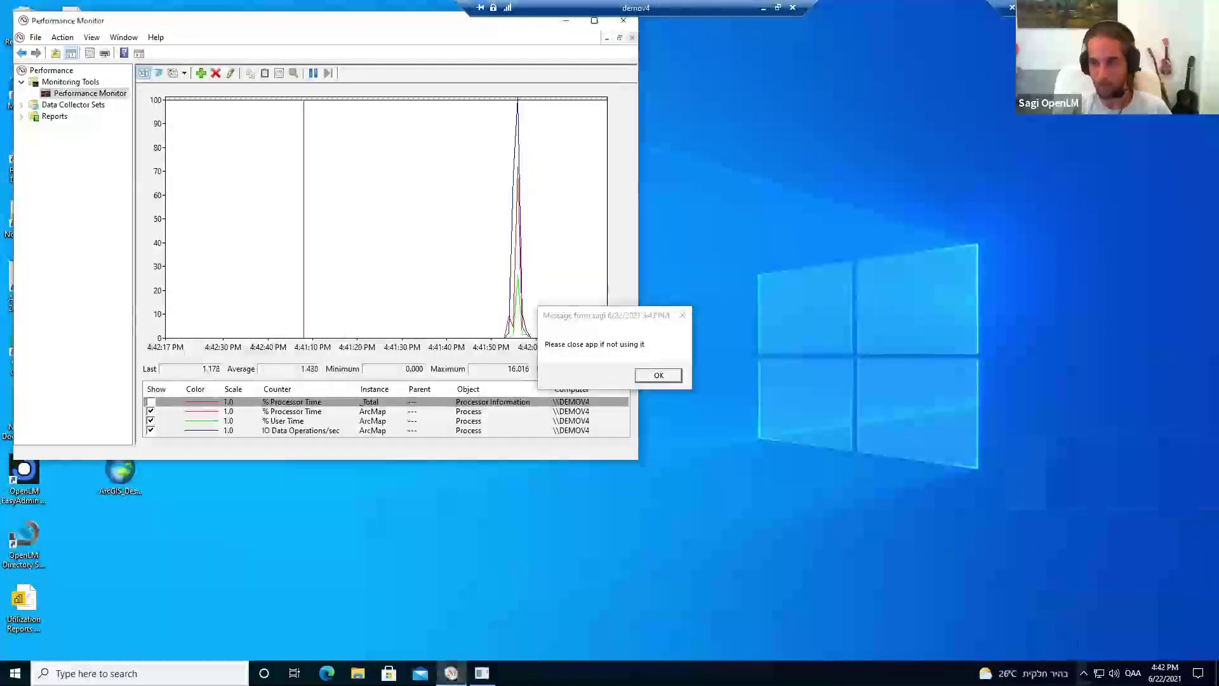
pyautogui.click(1083, 673)
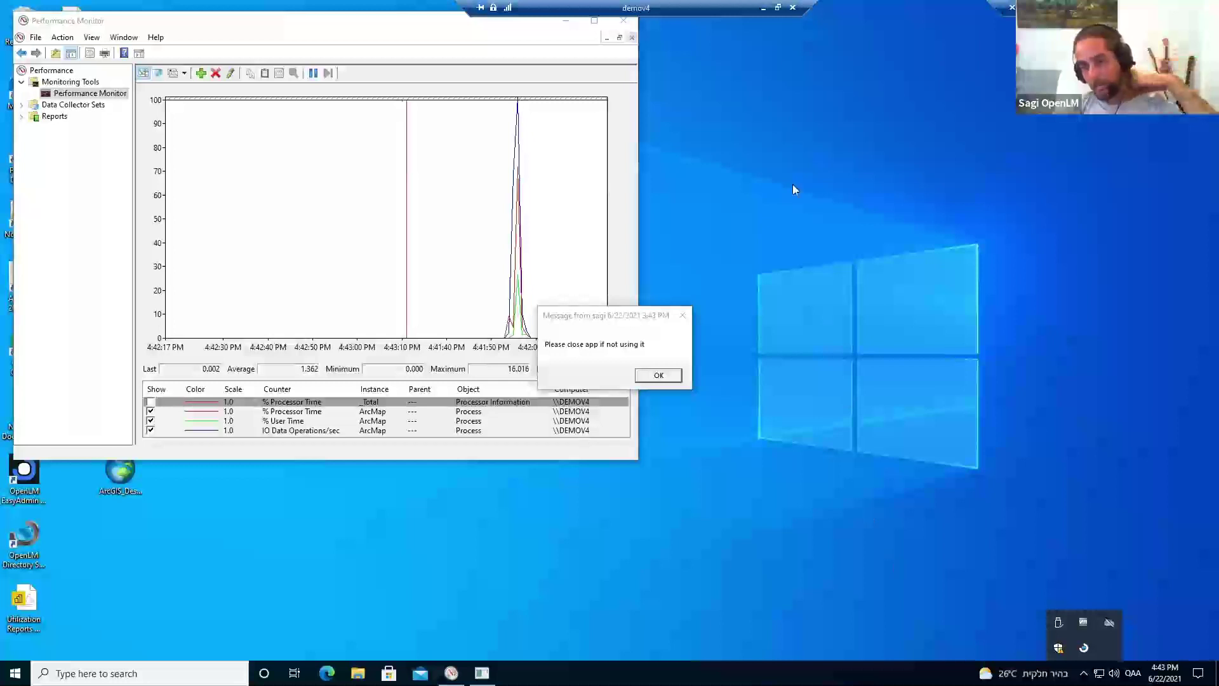
pyautogui.click(763, 8)
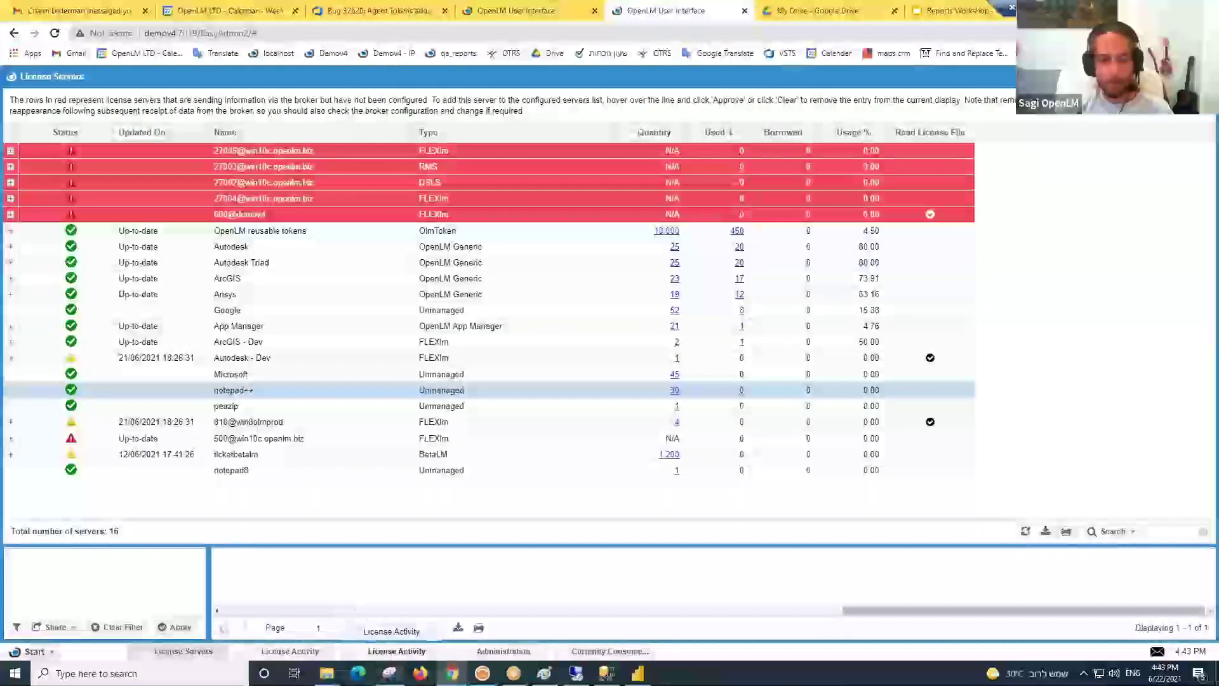
# - Filter the License Activity report by the Microsoft server
pyautogui.click(374, 647)
pyautogui.click(331, 176)
pyautogui.scroll(-2, 155, 279)
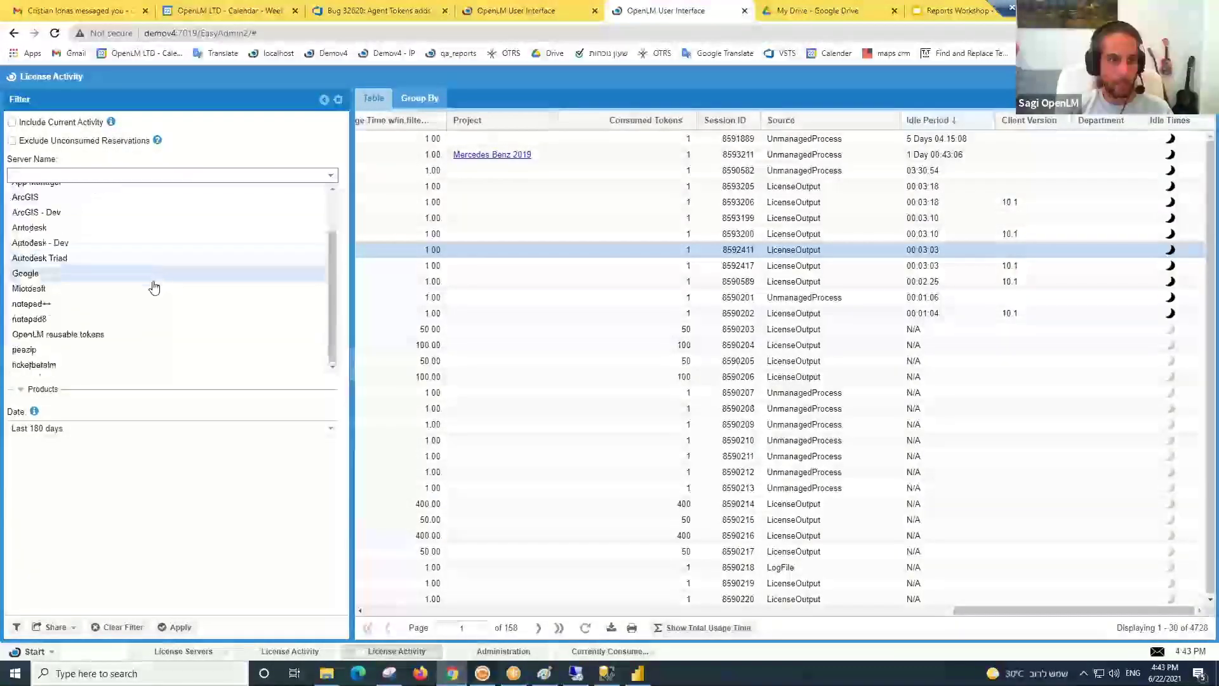
pyautogui.click(35, 290)
pyautogui.click(169, 629)
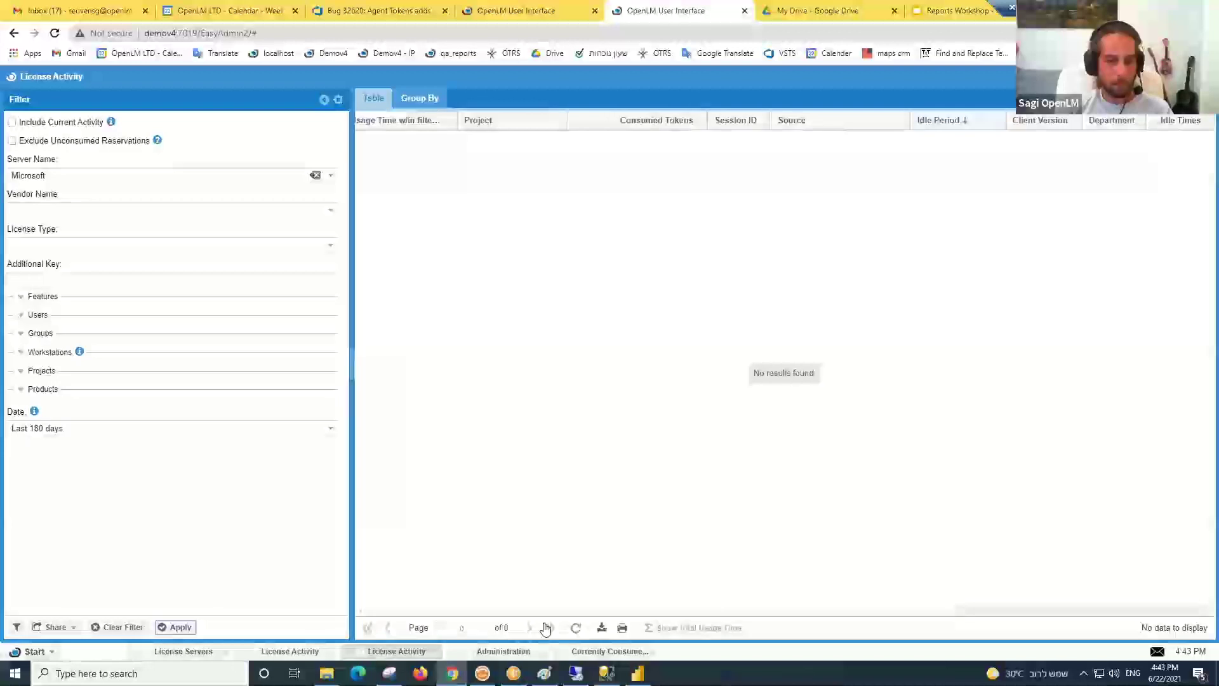
# - Filter License Activity by the notepad++ server instead and examine its sessions from user and start time through idle period
pyautogui.click(314, 175)
pyautogui.click(330, 175)
pyautogui.scroll(-1, 44, 317)
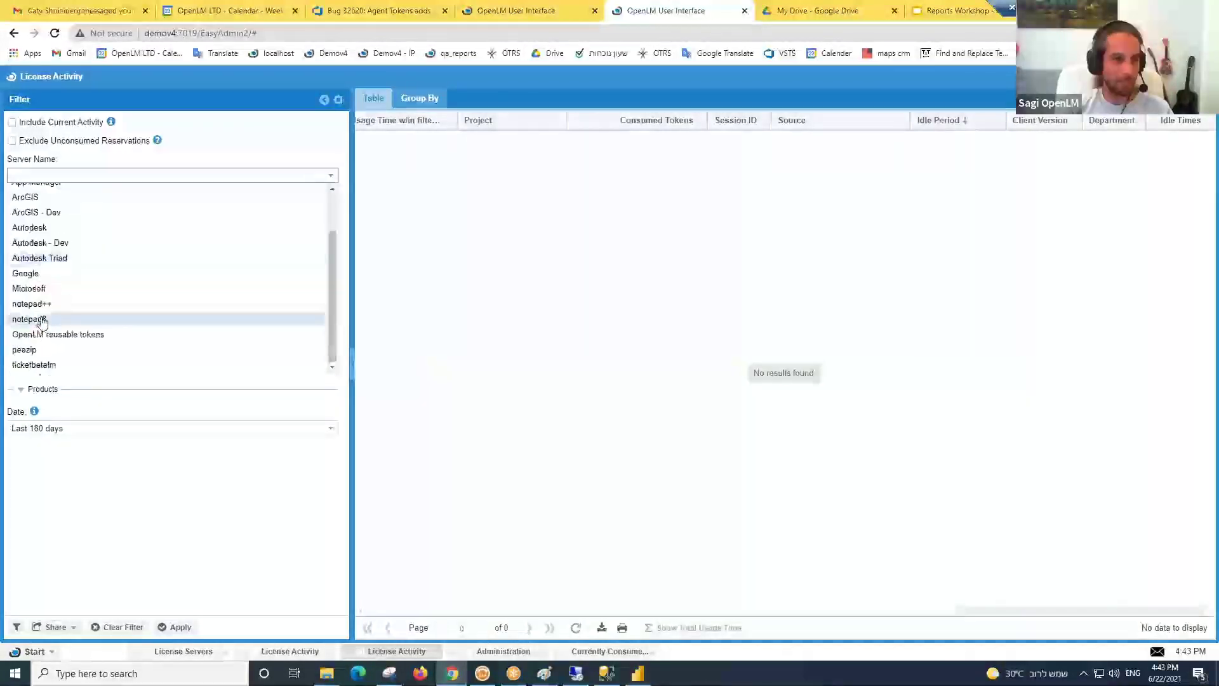
pyautogui.click(33, 304)
pyautogui.click(173, 627)
pyautogui.moveTo(1060, 614); pyautogui.dragTo(337, 620)
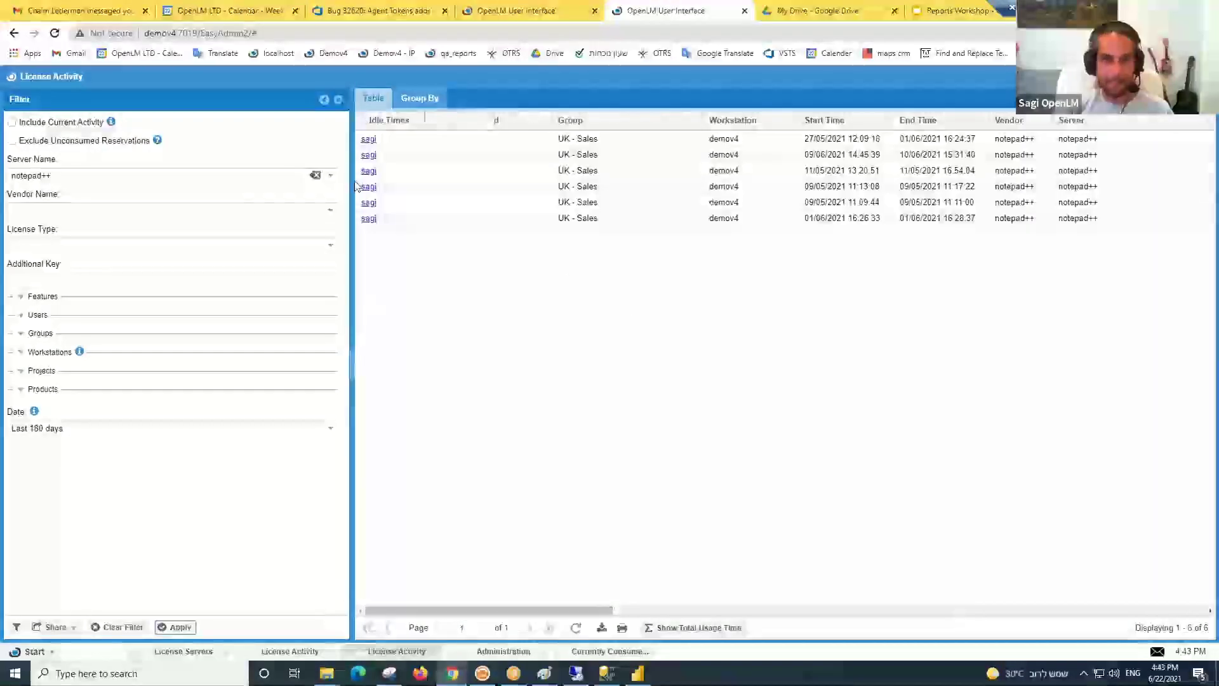
pyautogui.moveTo(445, 609); pyautogui.dragTo(590, 259)
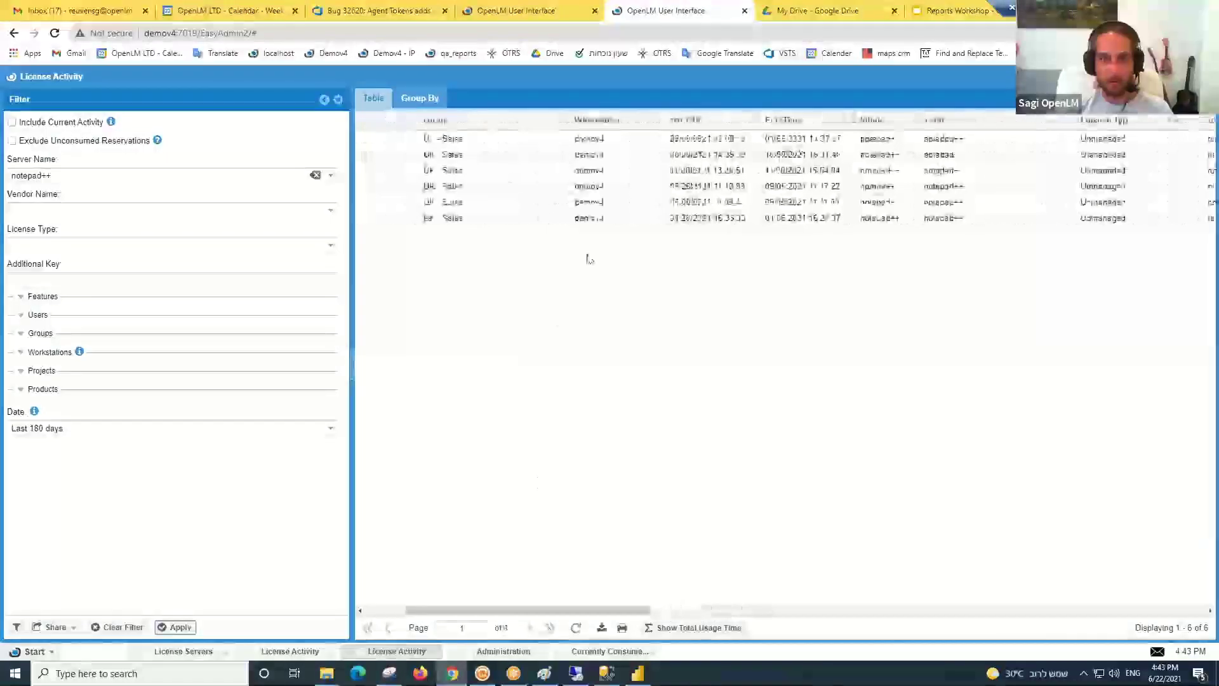
pyautogui.click(819, 143)
pyautogui.moveTo(643, 612); pyautogui.dragTo(1191, 582)
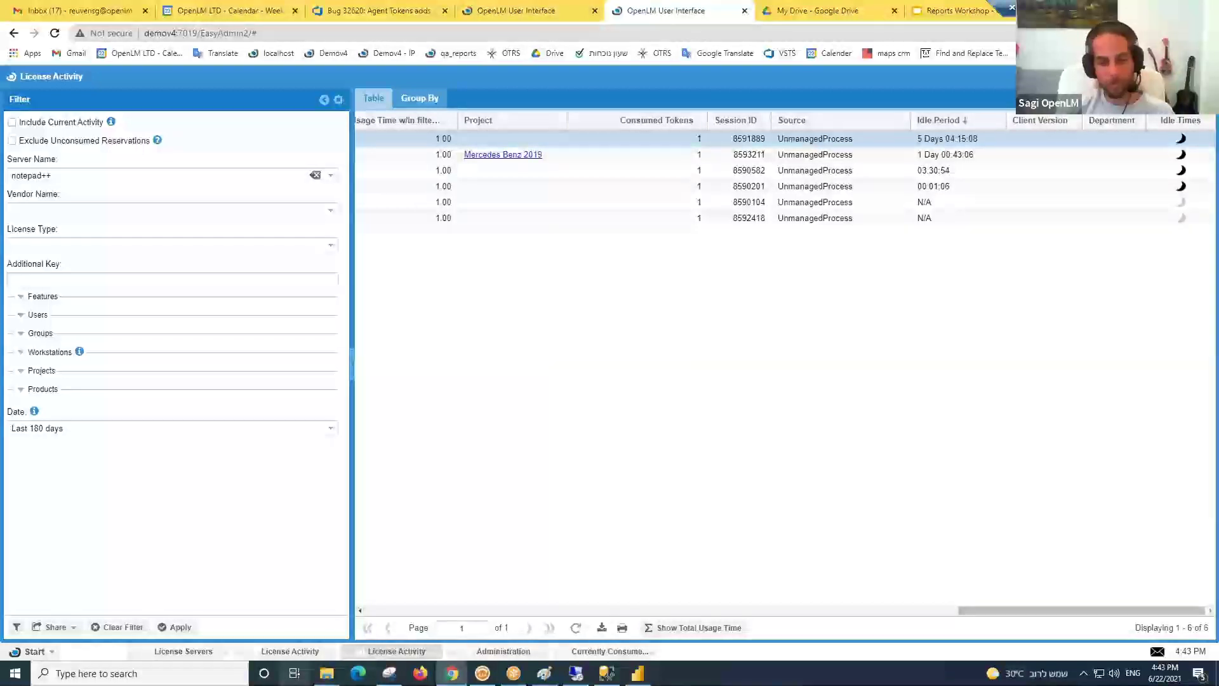
# - Group the notepad++ license activity by User, Vendor and Group in turn, and finally by Feature
pyautogui.click(437, 99)
pyautogui.click(547, 126)
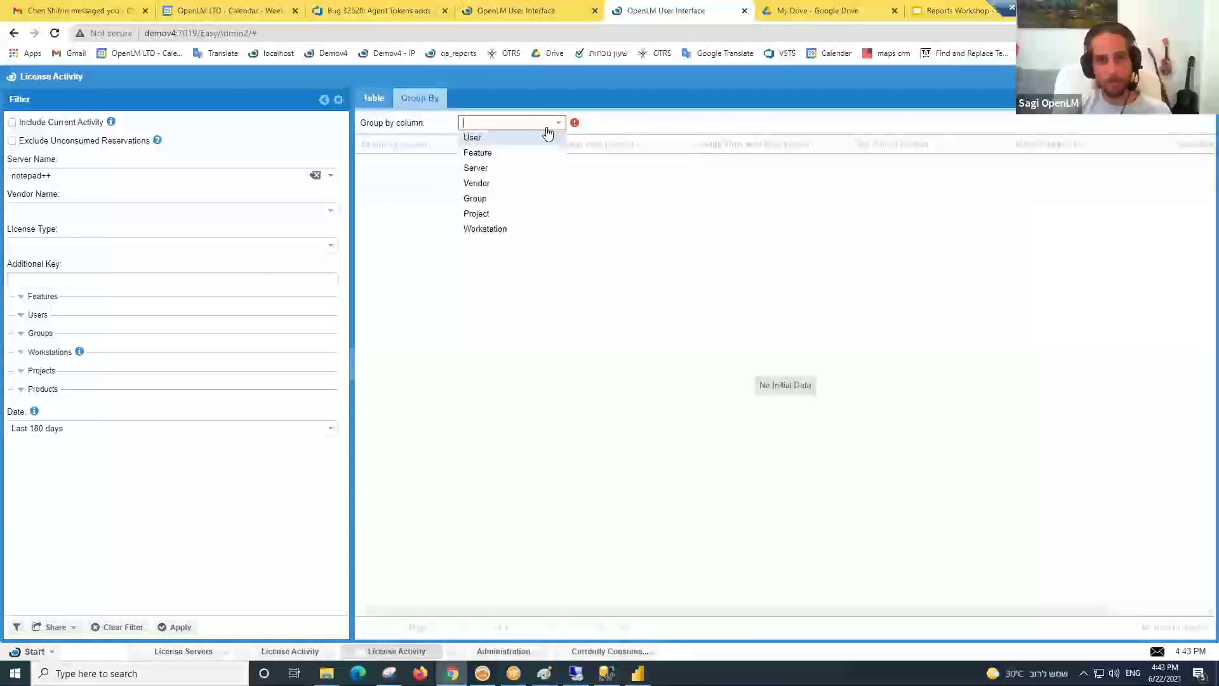
pyautogui.click(487, 139)
pyautogui.click(560, 122)
pyautogui.click(506, 183)
pyautogui.click(558, 124)
pyautogui.click(498, 199)
pyautogui.click(560, 124)
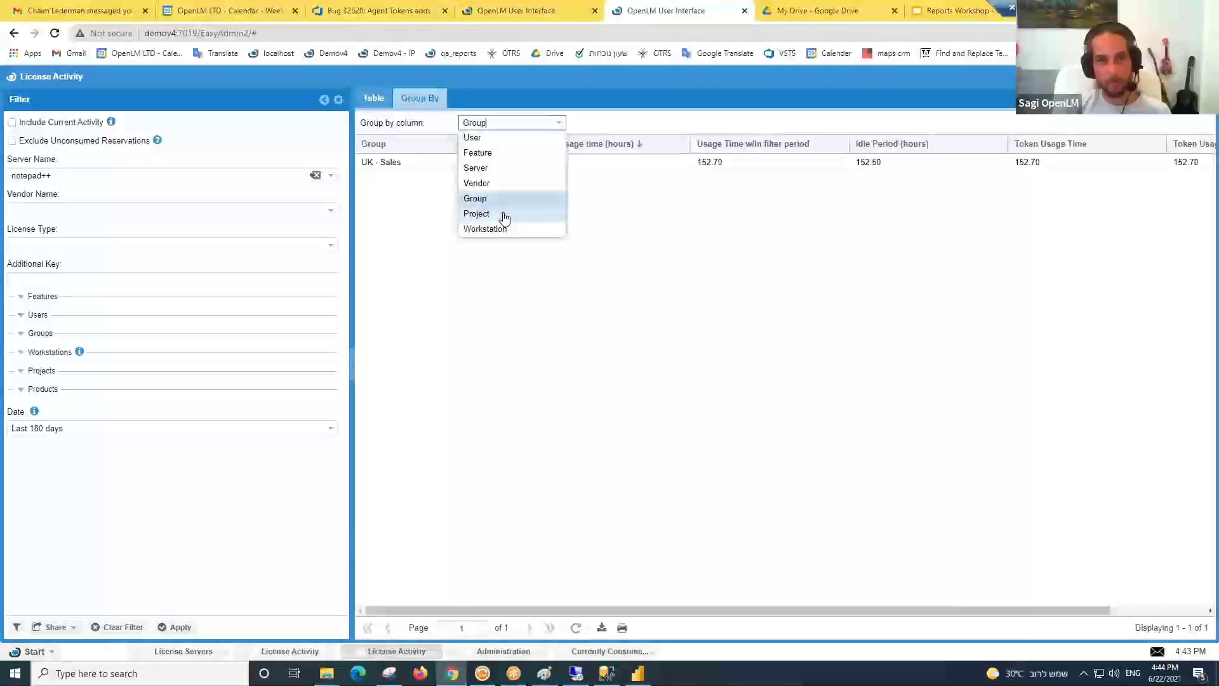
pyautogui.click(483, 154)
# - Clear the server filter, apply it to the activity grouped by feature, and select the notepad++ row
pyautogui.click(314, 175)
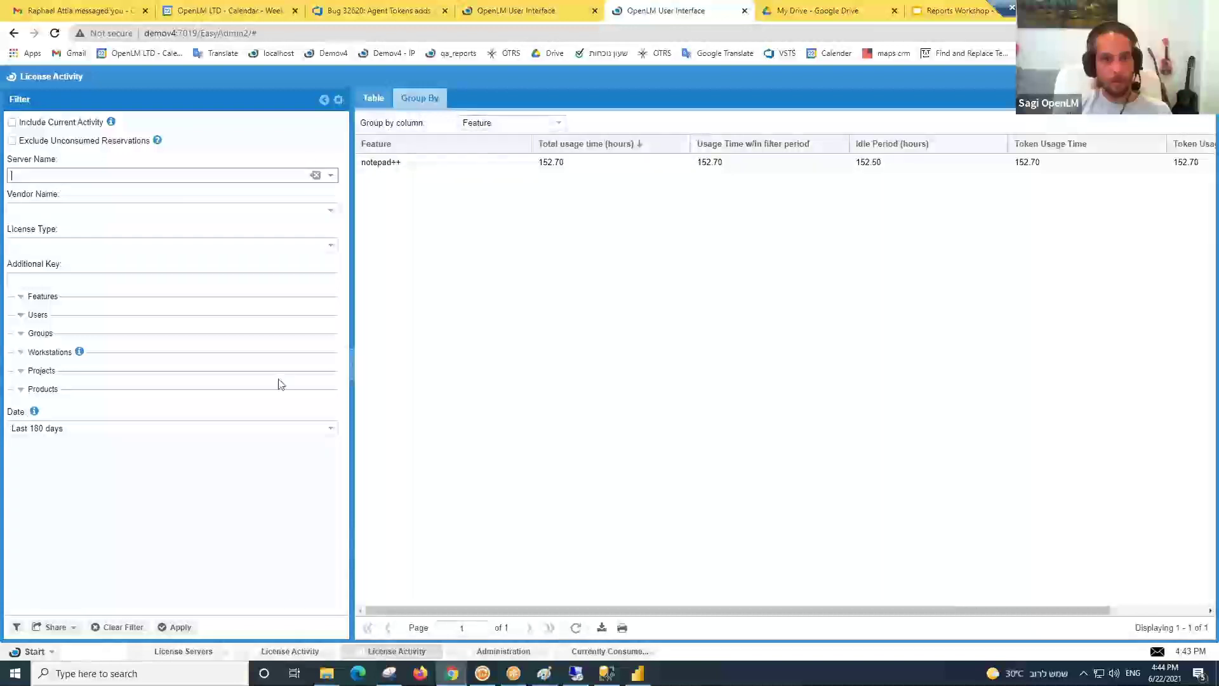
pyautogui.click(176, 629)
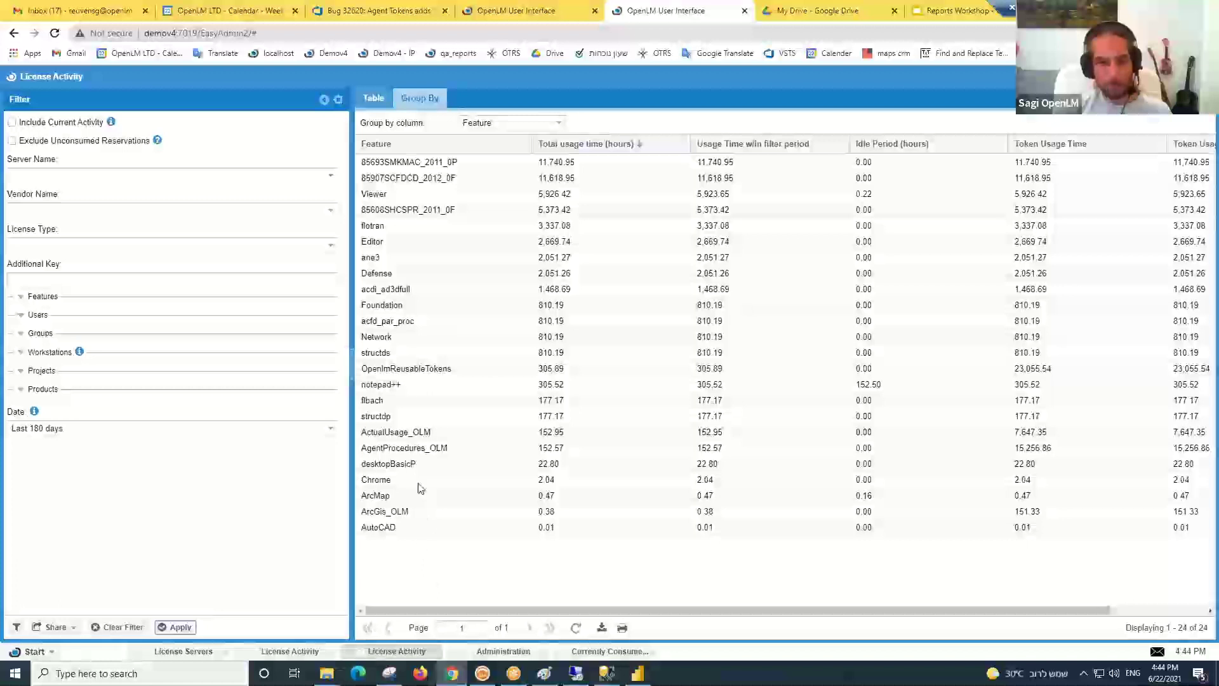
pyautogui.moveTo(424, 386); pyautogui.dragTo(41, 651)
# - Open the Named License Analysis (NNU) report, run it with the Allocation view, and select the MATLAB license row
pyautogui.click(41, 651)
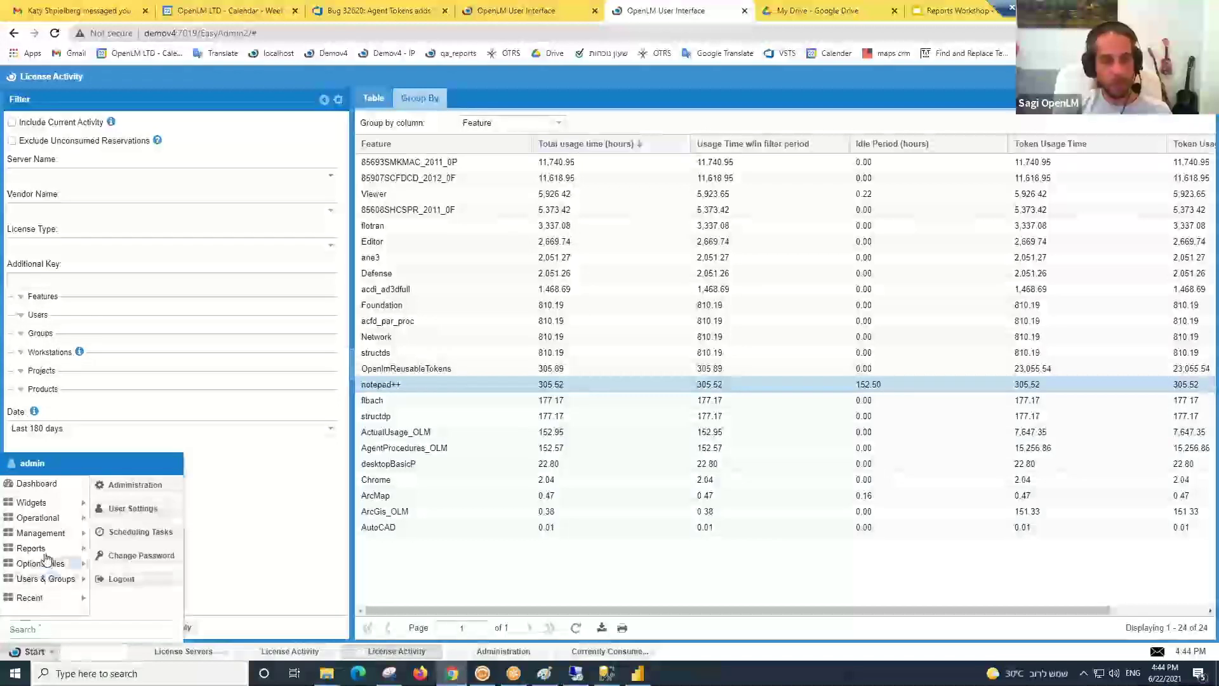
pyautogui.moveTo(44, 552)
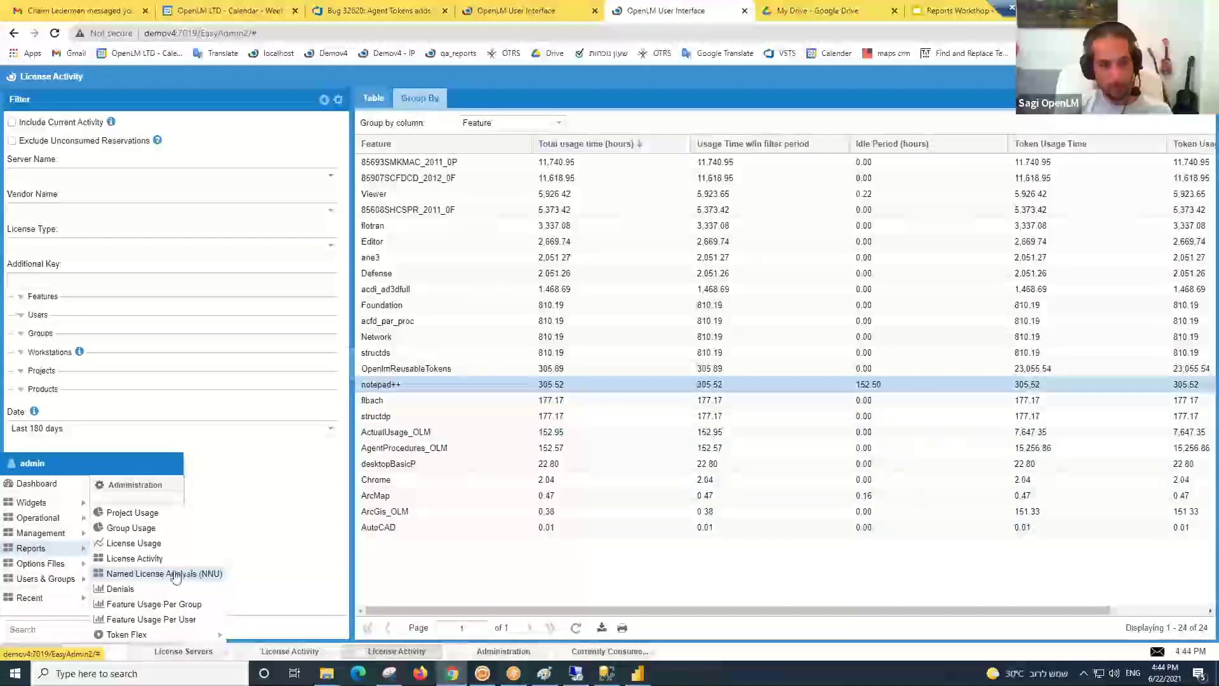
pyautogui.click(171, 576)
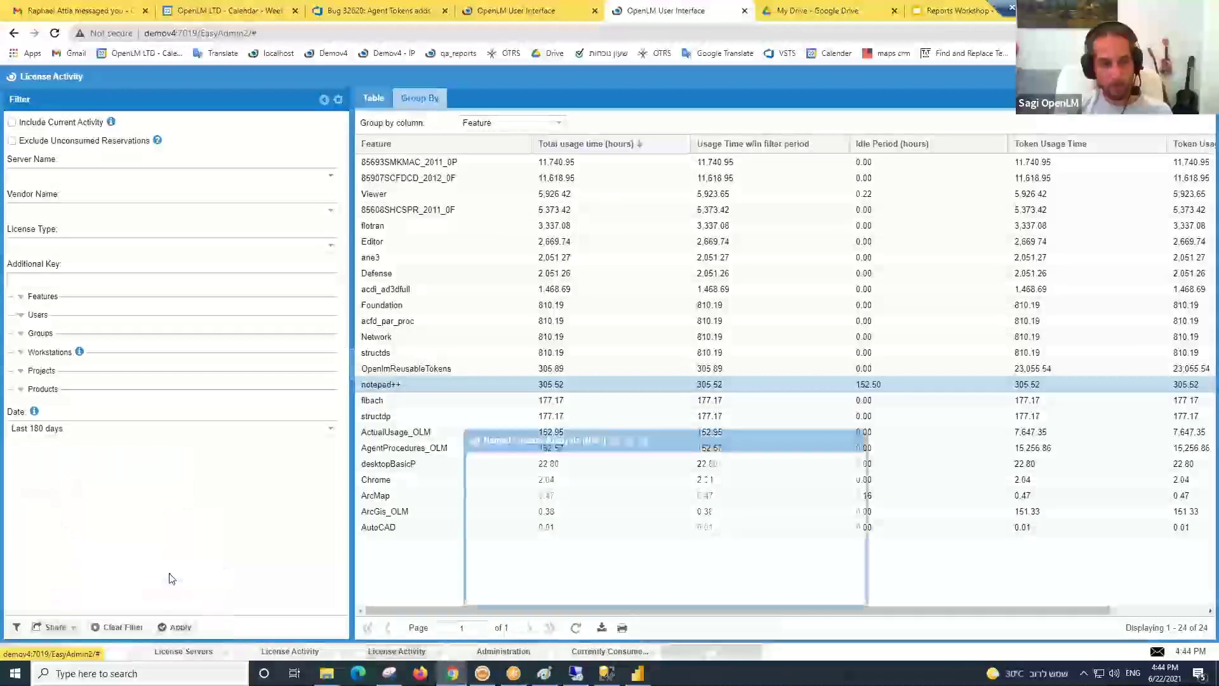
pyautogui.click(25, 648)
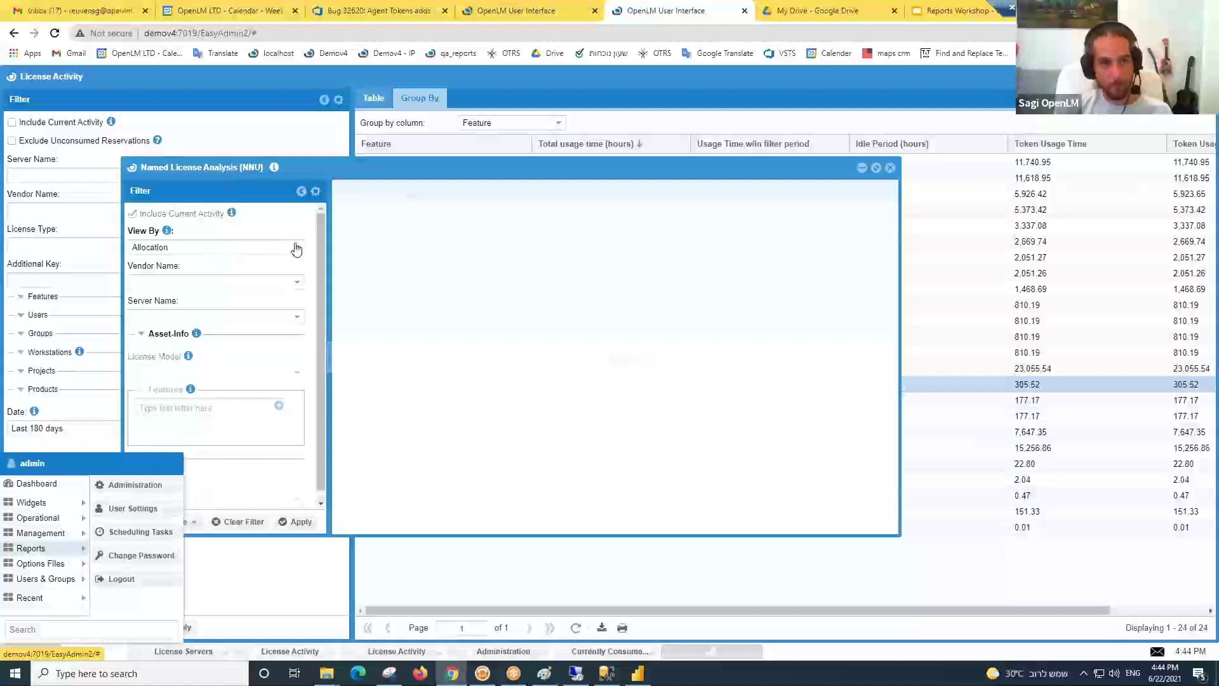
pyautogui.click(229, 249)
pyautogui.click(295, 521)
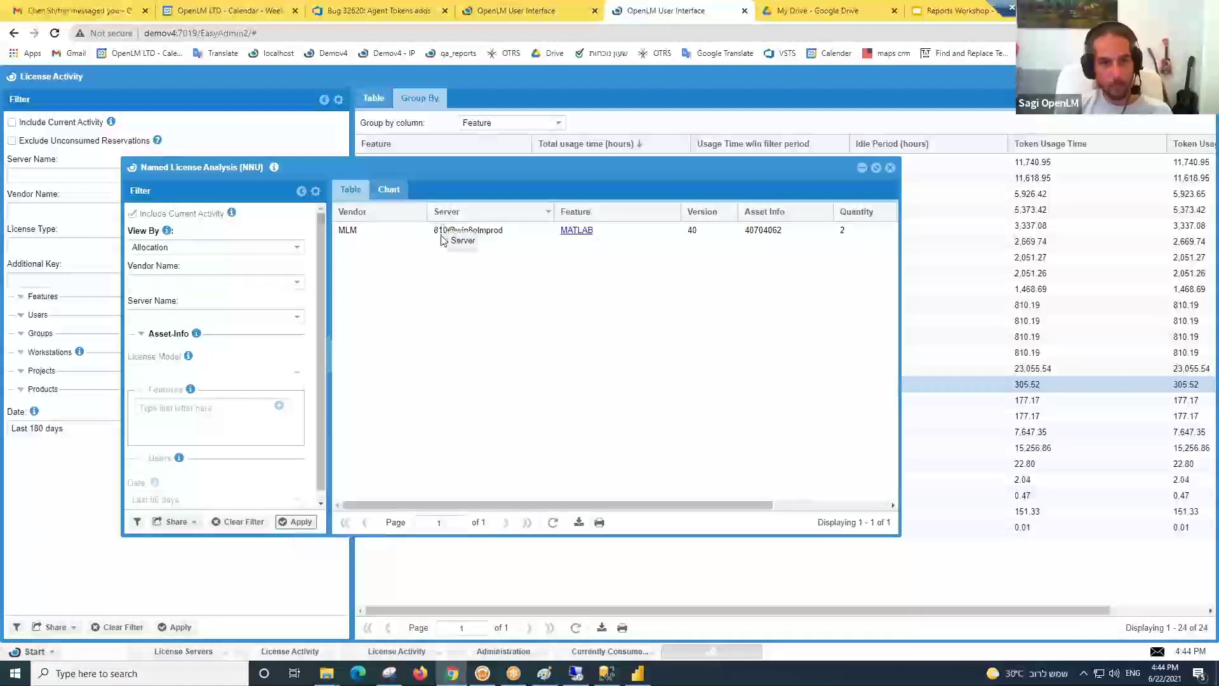
pyautogui.click(464, 230)
# - Run the Named License Analysis by Usage
pyautogui.click(277, 249)
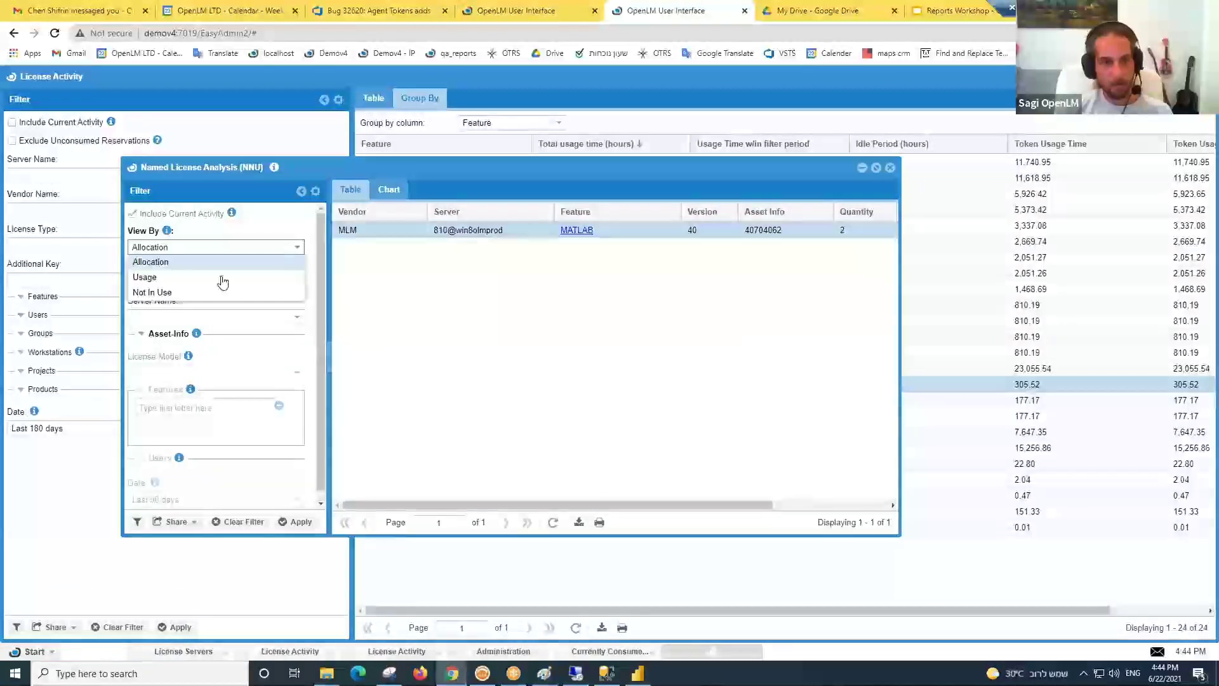
pyautogui.click(158, 278)
pyautogui.click(291, 520)
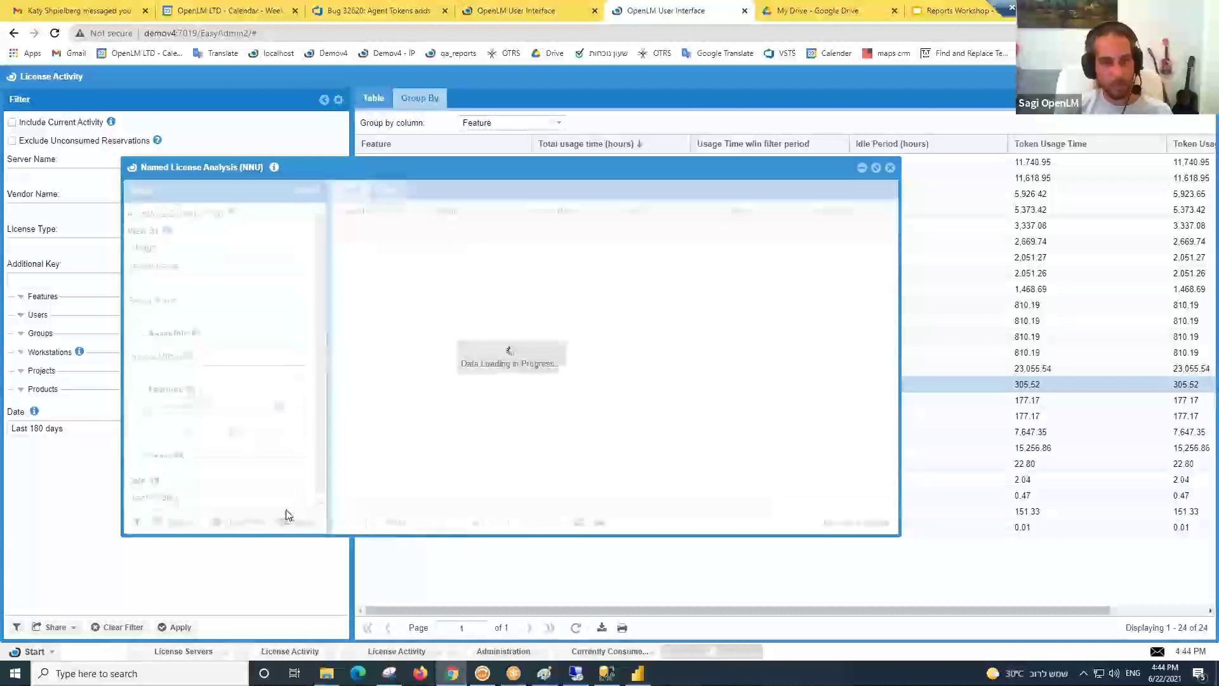
# - Run the Named License Analysis by Not In Use and examine the listed users' license, usage and quantity columns
pyautogui.click(298, 248)
pyautogui.click(204, 292)
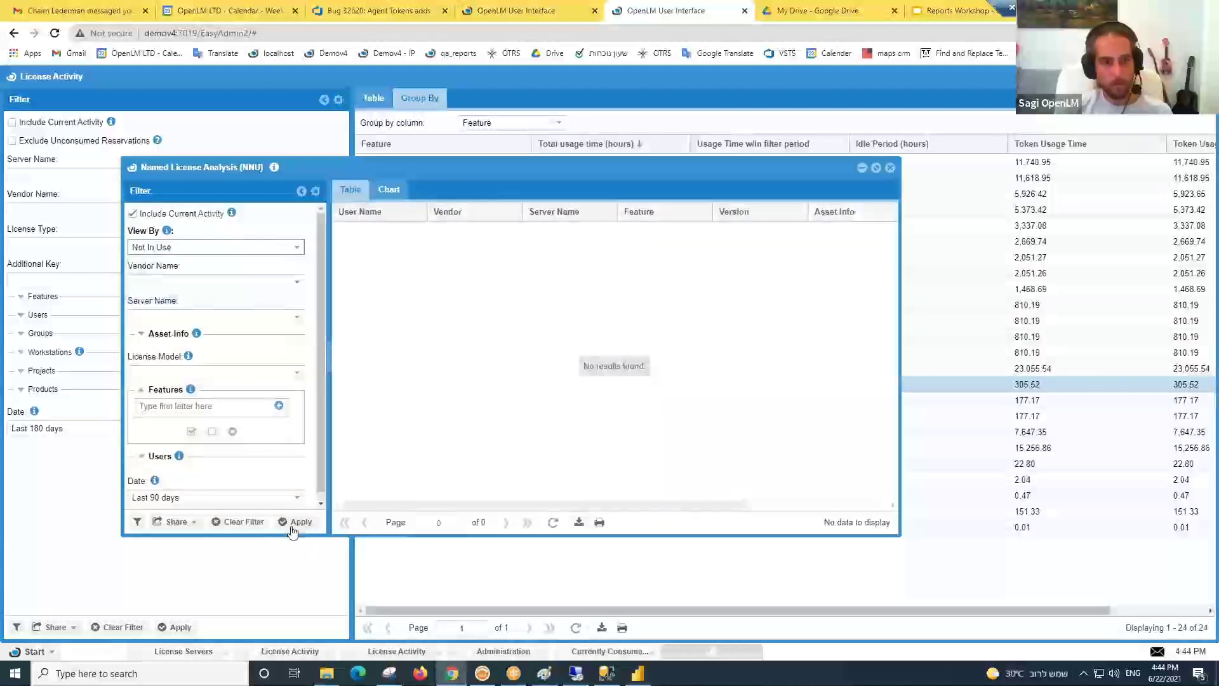
pyautogui.click(292, 521)
pyautogui.click(463, 245)
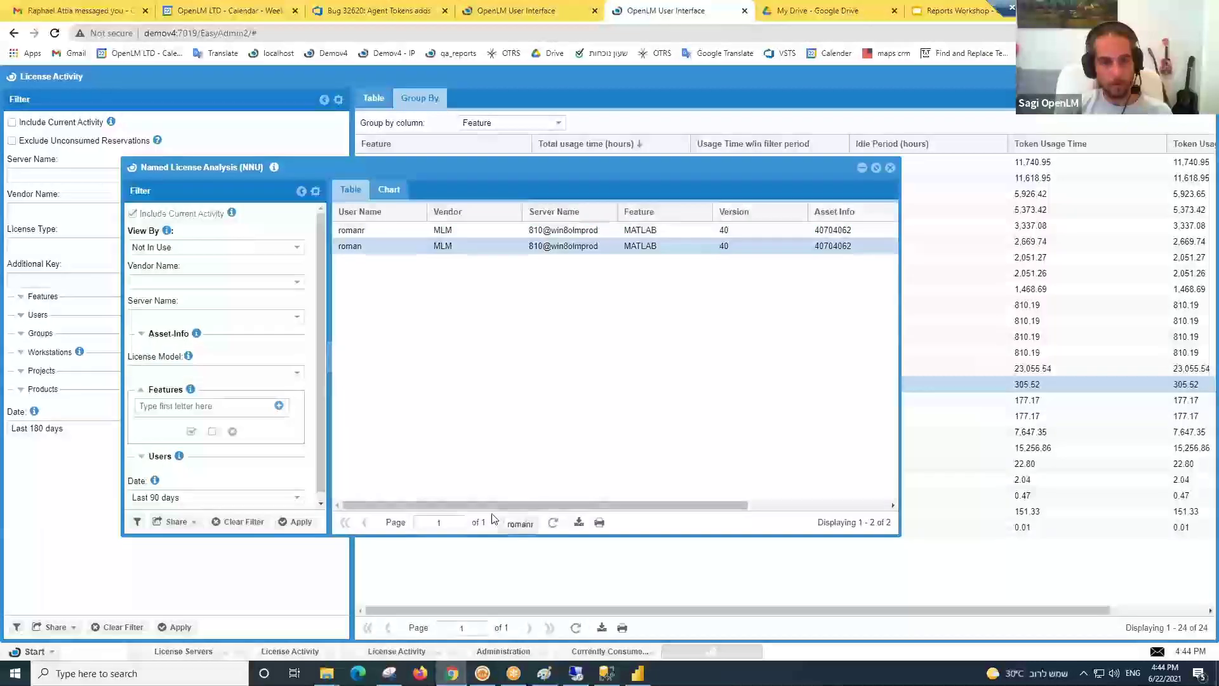
pyautogui.hscroll(3, 635, 501)
pyautogui.hscroll(-3, 425, 501)
pyautogui.click(348, 245)
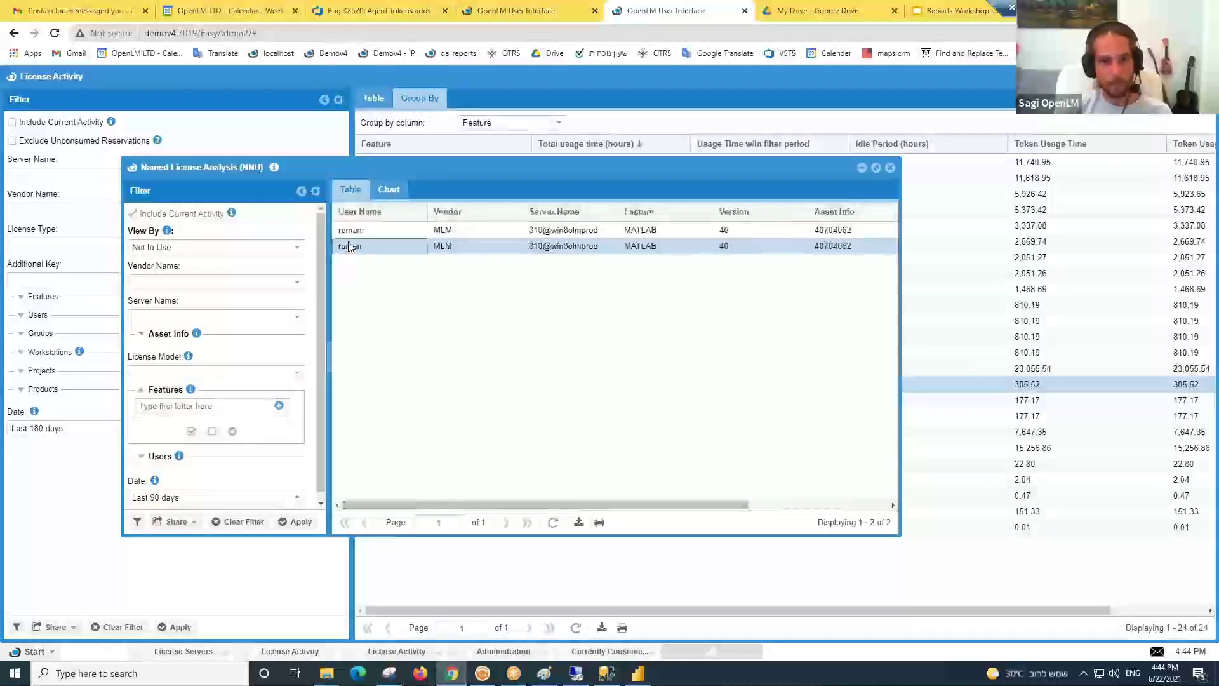
pyautogui.hscroll(3, 605, 502)
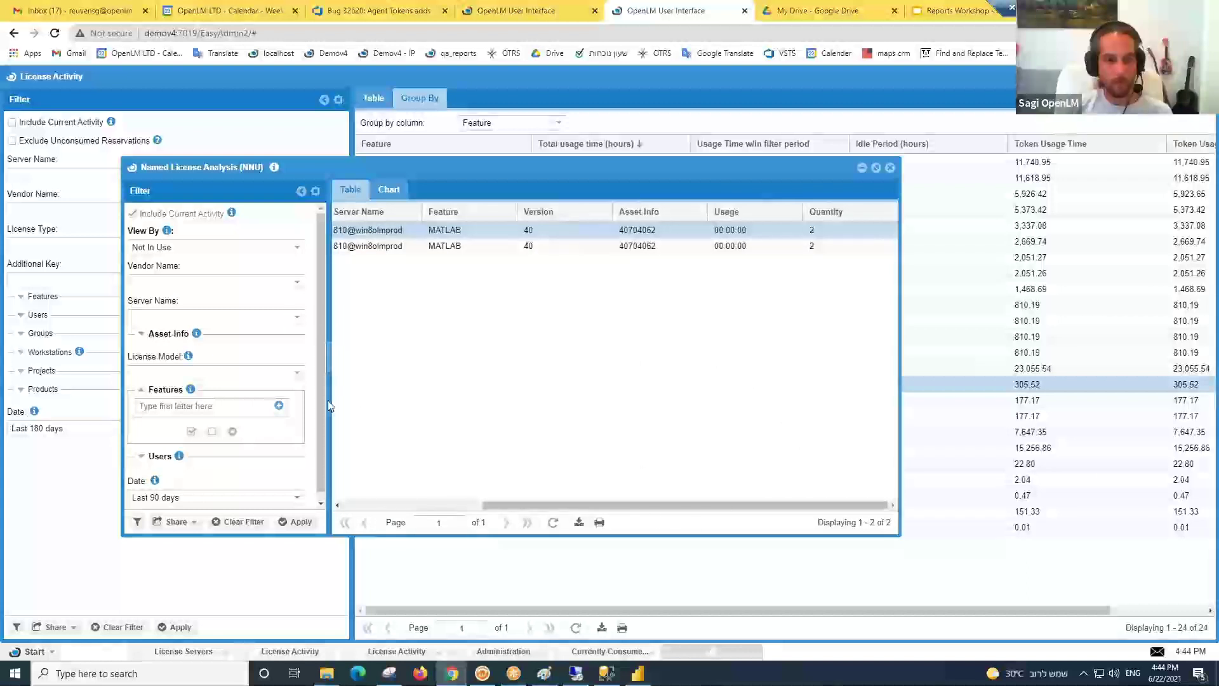
# - Close the Named License Analysis report and bring up the Denials table's error columns in the other OpenLM session
pyautogui.scroll(-1, 330, 406)
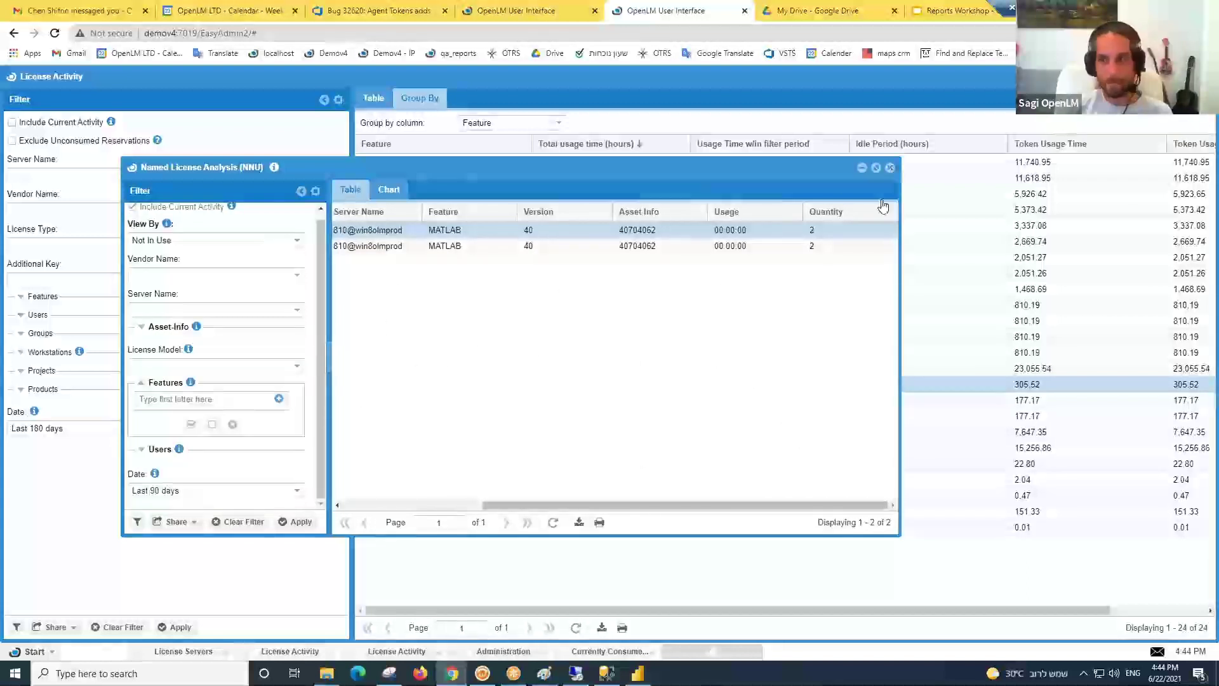
pyautogui.click(890, 167)
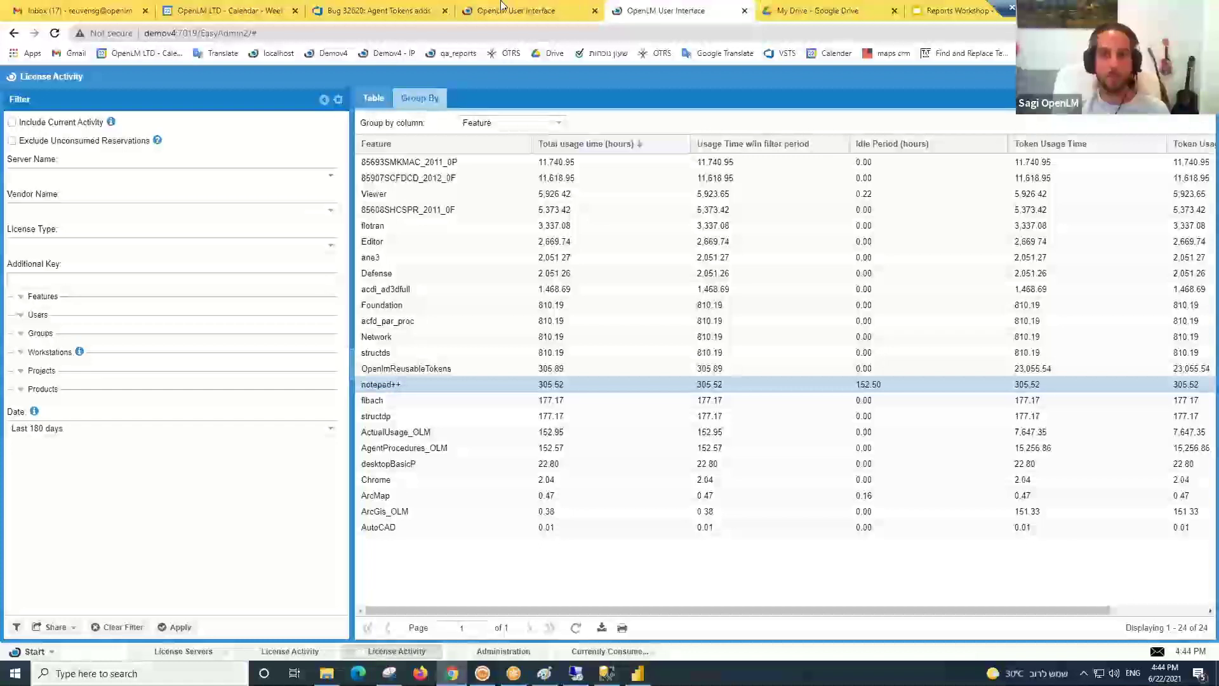
pyautogui.hotkey('ctrl', 'shift', 'Tab')
pyautogui.click(374, 651)
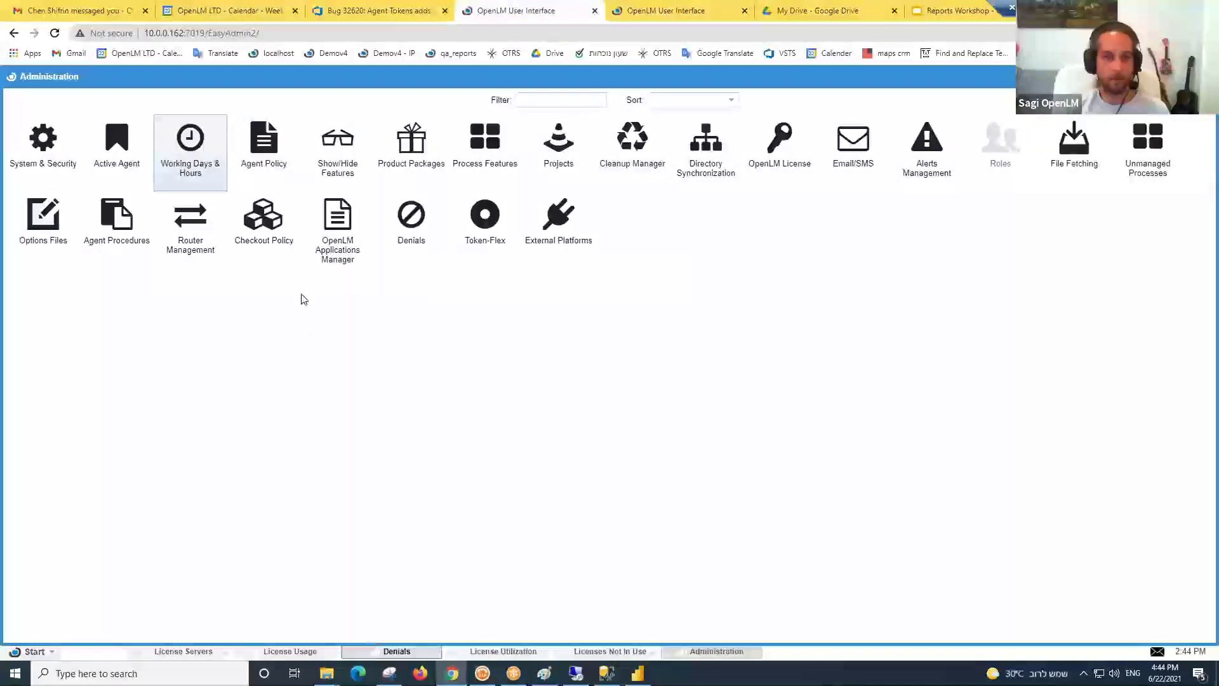
pyautogui.moveTo(503, 608); pyautogui.dragTo(1093, 606)
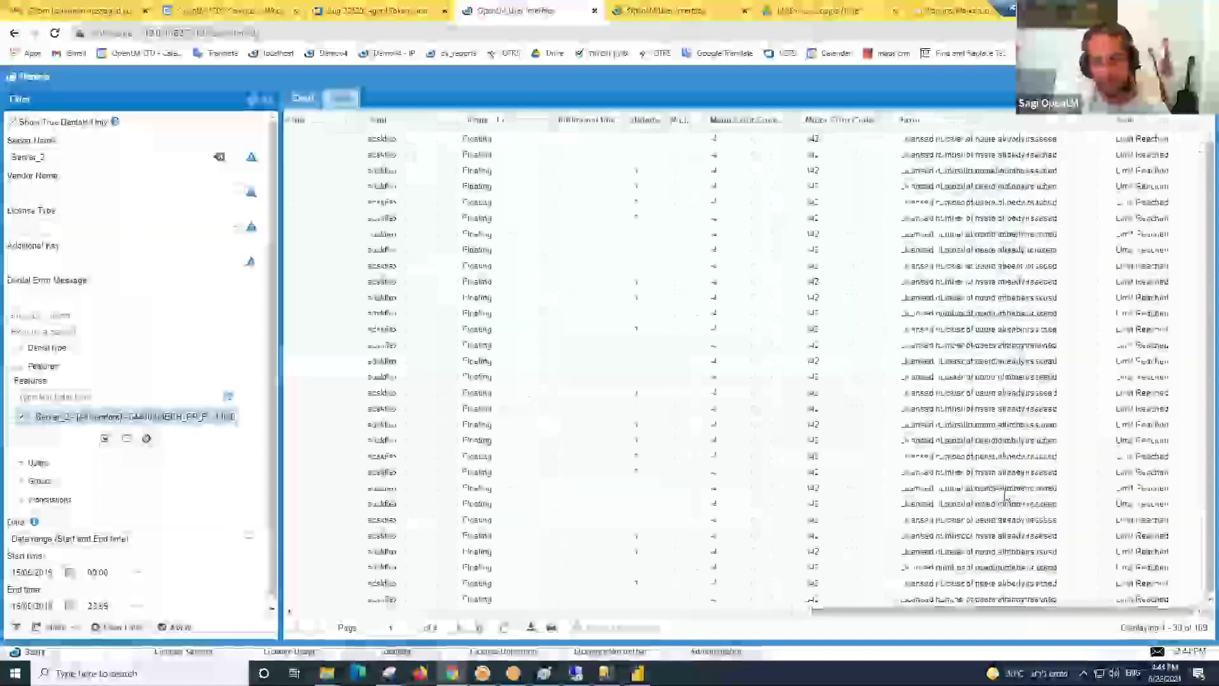
# - Examine the major error code, minor error code and error message columns of the listed denials
pyautogui.click(727, 191)
pyautogui.click(727, 191)
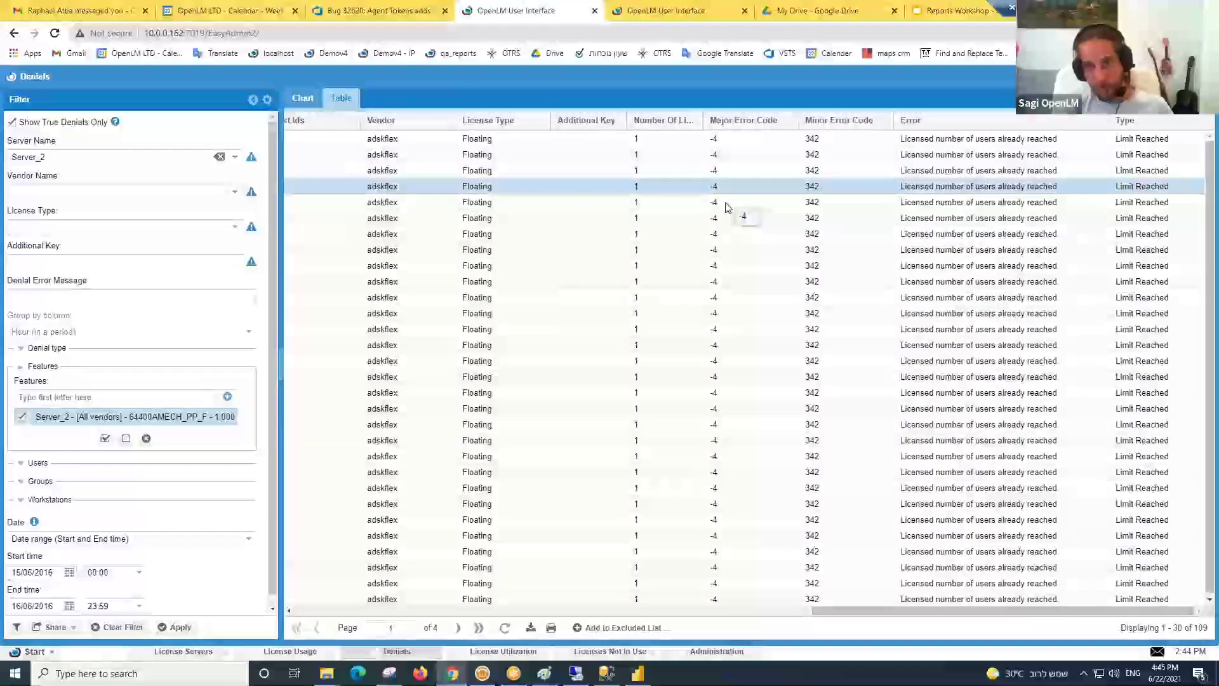
pyautogui.click(737, 203)
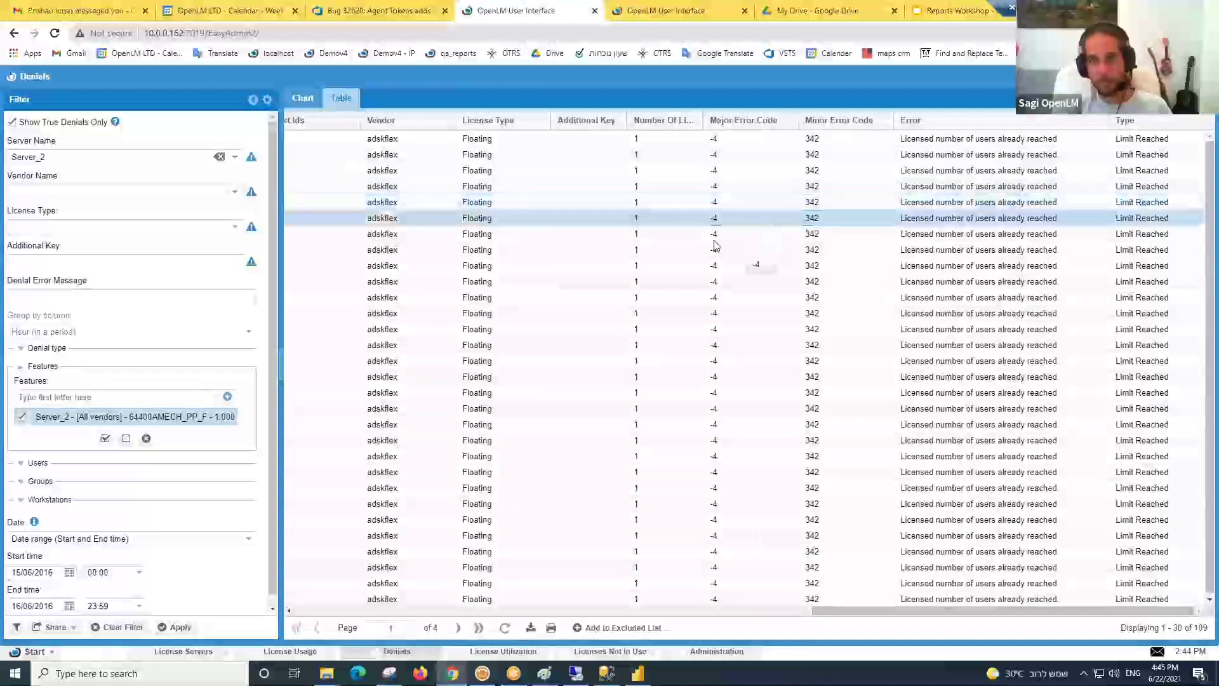
pyautogui.click(815, 234)
pyautogui.click(1056, 239)
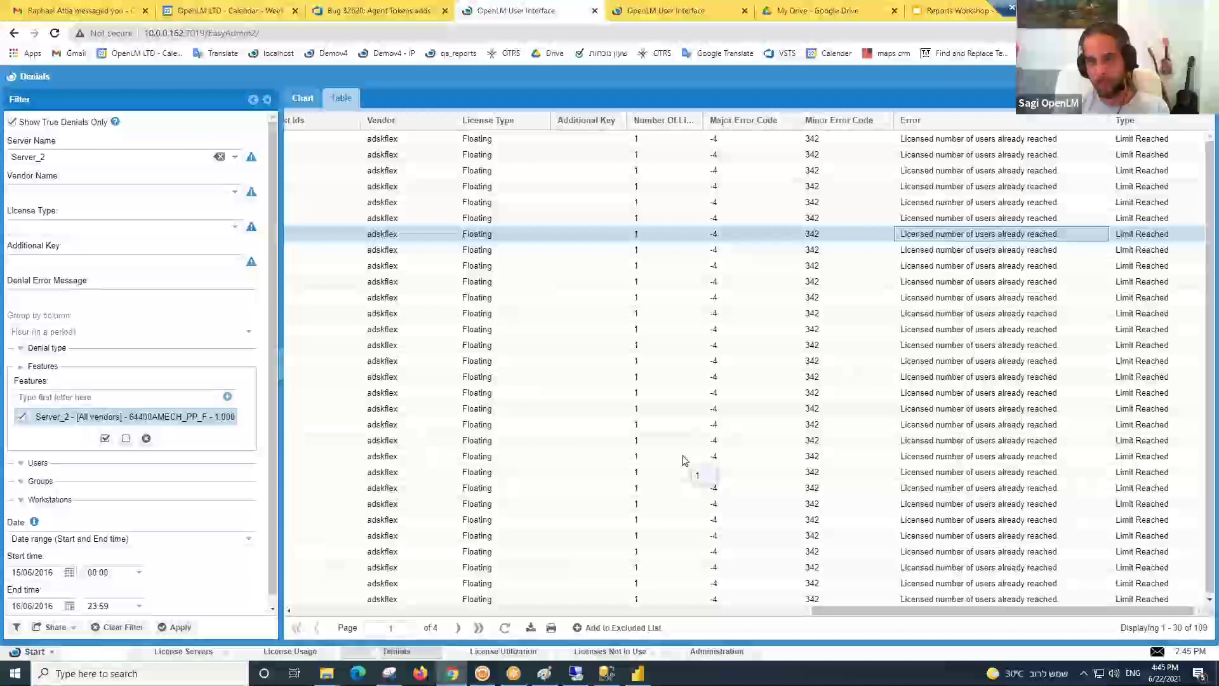
# - Copy "Licensed number of users already reached" from the denials table into the Denial Error Message filter, and clear the filter again
pyautogui.click(1019, 346)
pyautogui.click(985, 326)
pyautogui.click(976, 285)
pyautogui.doubleClick(976, 218)
pyautogui.hotkey('ctrl', 'c')
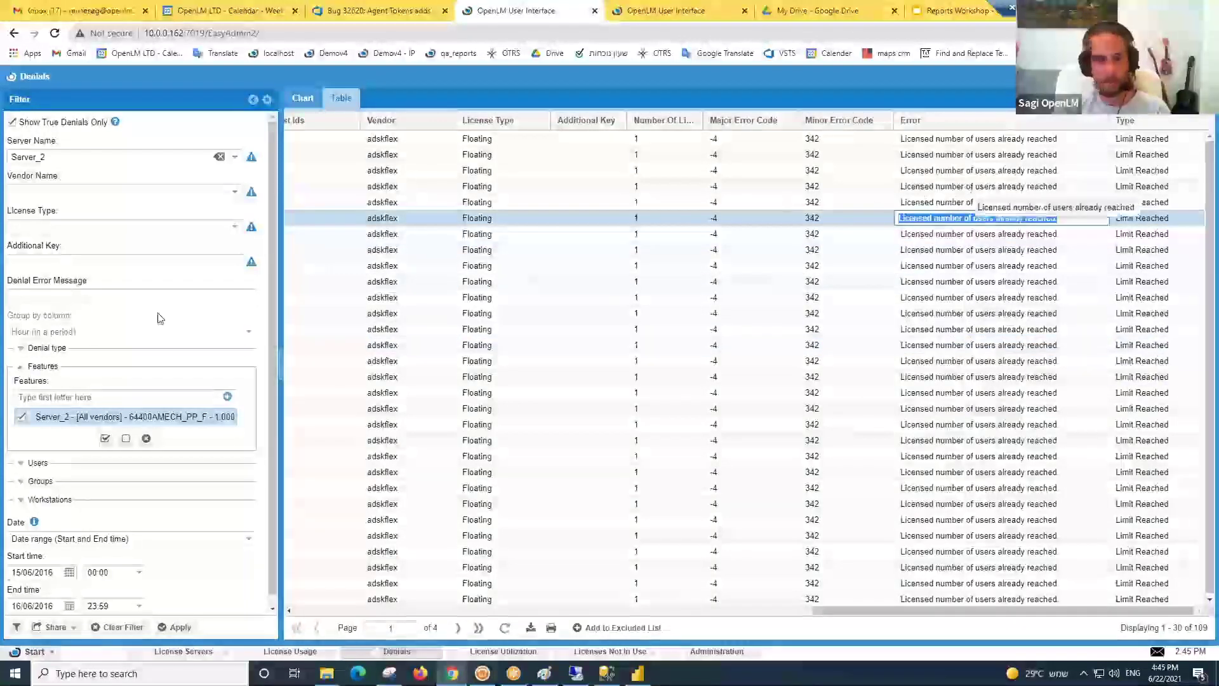
pyautogui.click(73, 299)
pyautogui.hotkey('ctrl', 'v')
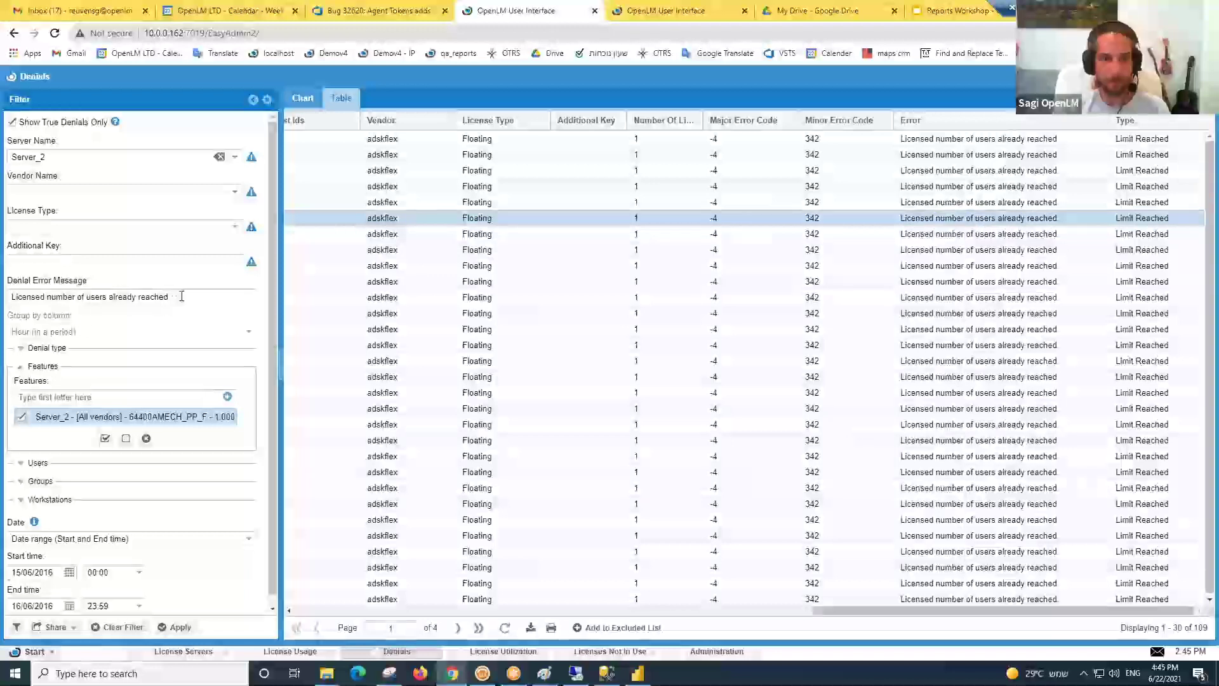
pyautogui.moveTo(188, 294); pyautogui.dragTo(11, 298)
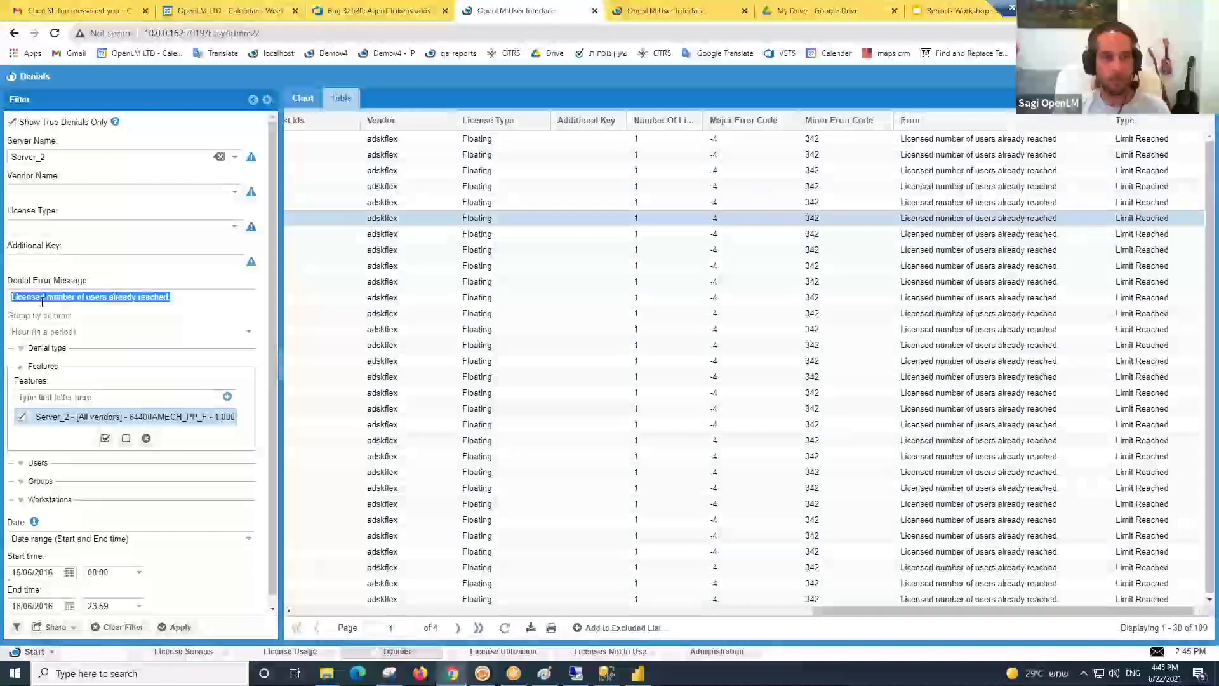
pyautogui.press('BackSpace')
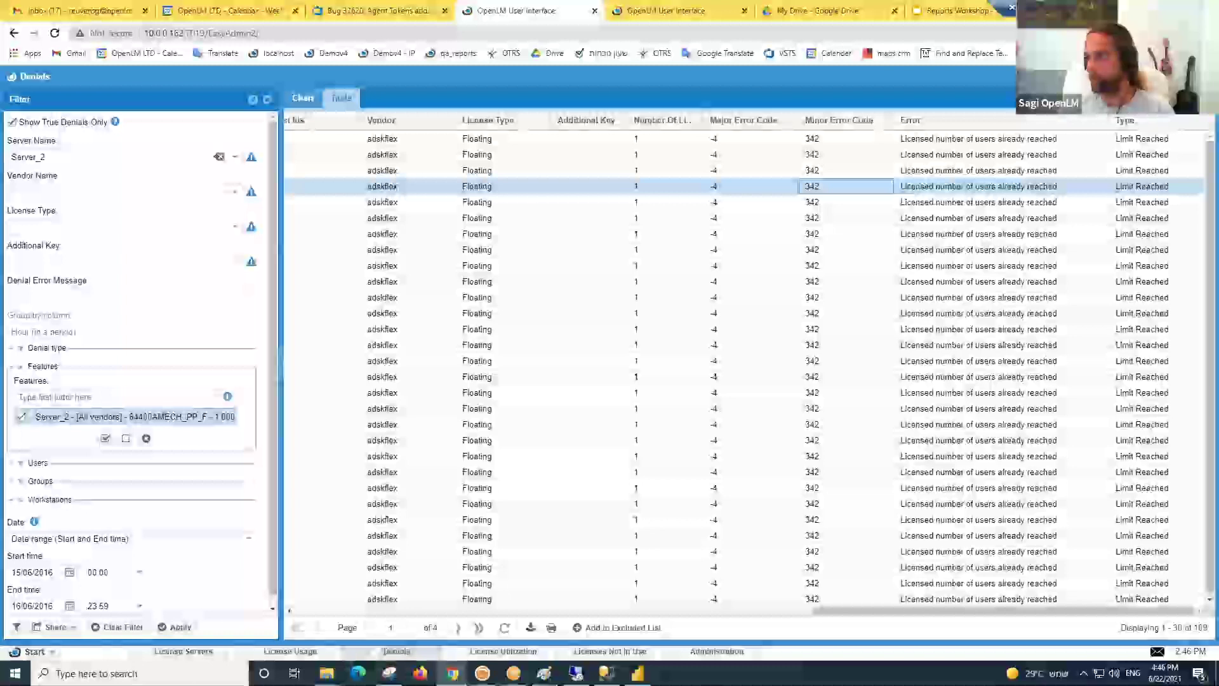
# - Open the notepad++ vendor's process for editing in the Unmanaged Processes administration and highlight its process name
pyautogui.click(30, 651)
pyautogui.click(134, 484)
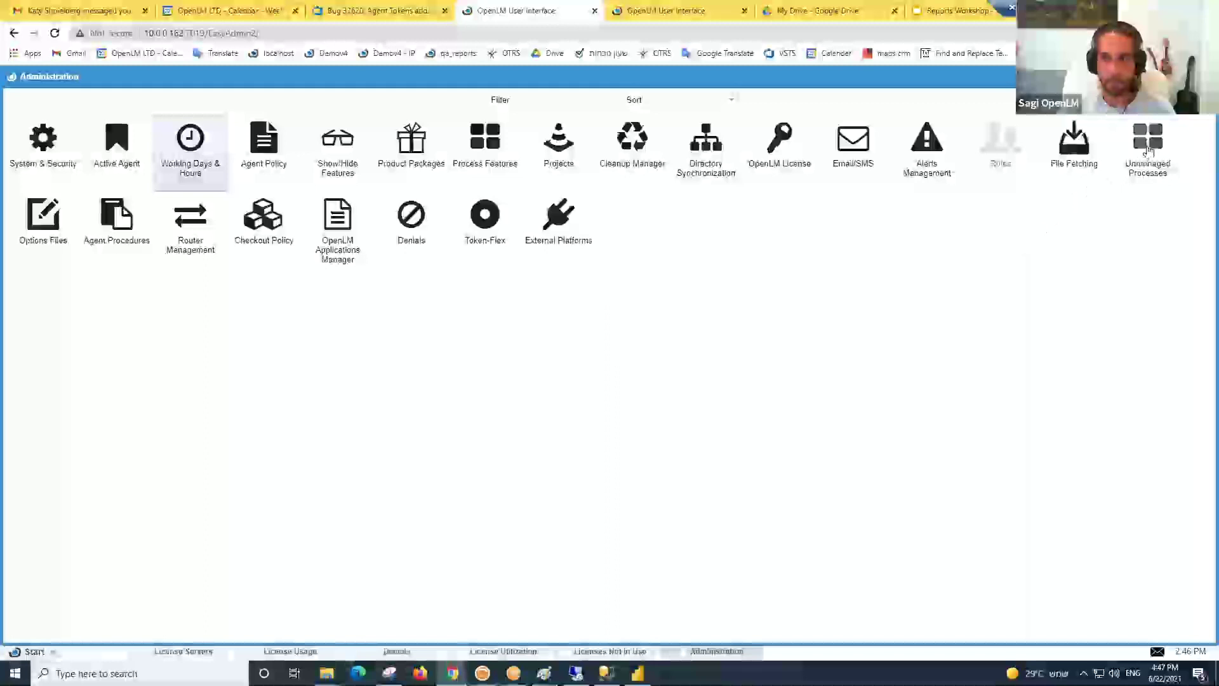
pyautogui.click(1118, 178)
pyautogui.click(159, 203)
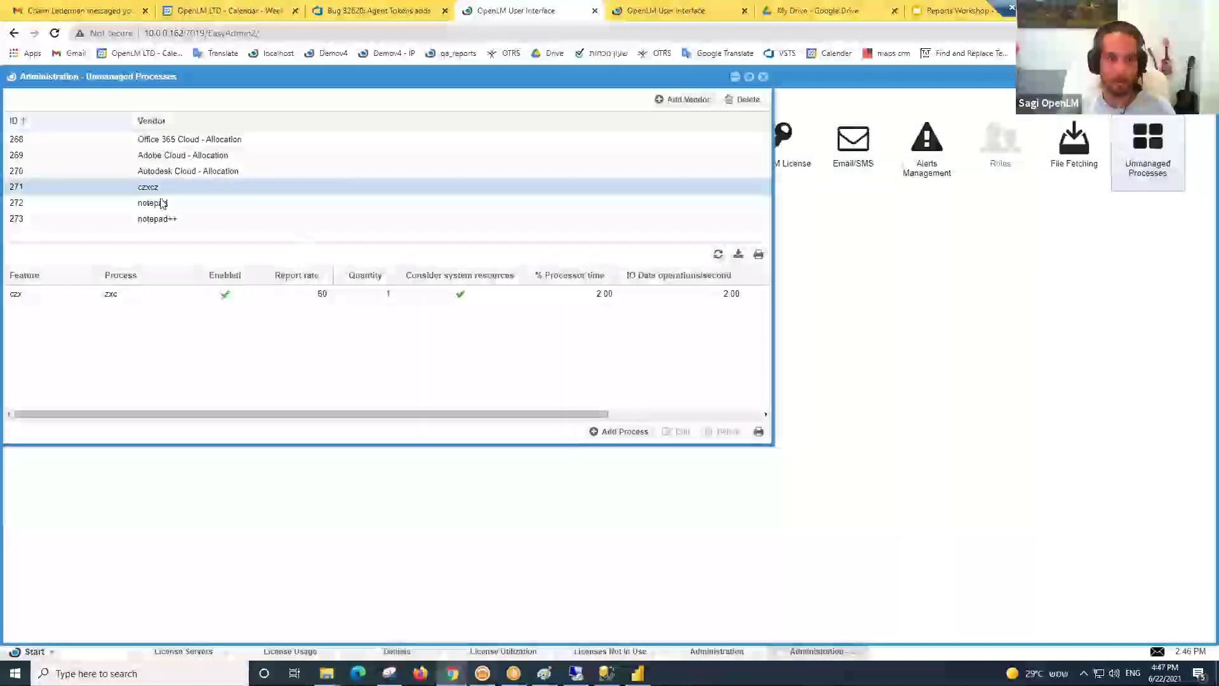
pyautogui.click(188, 219)
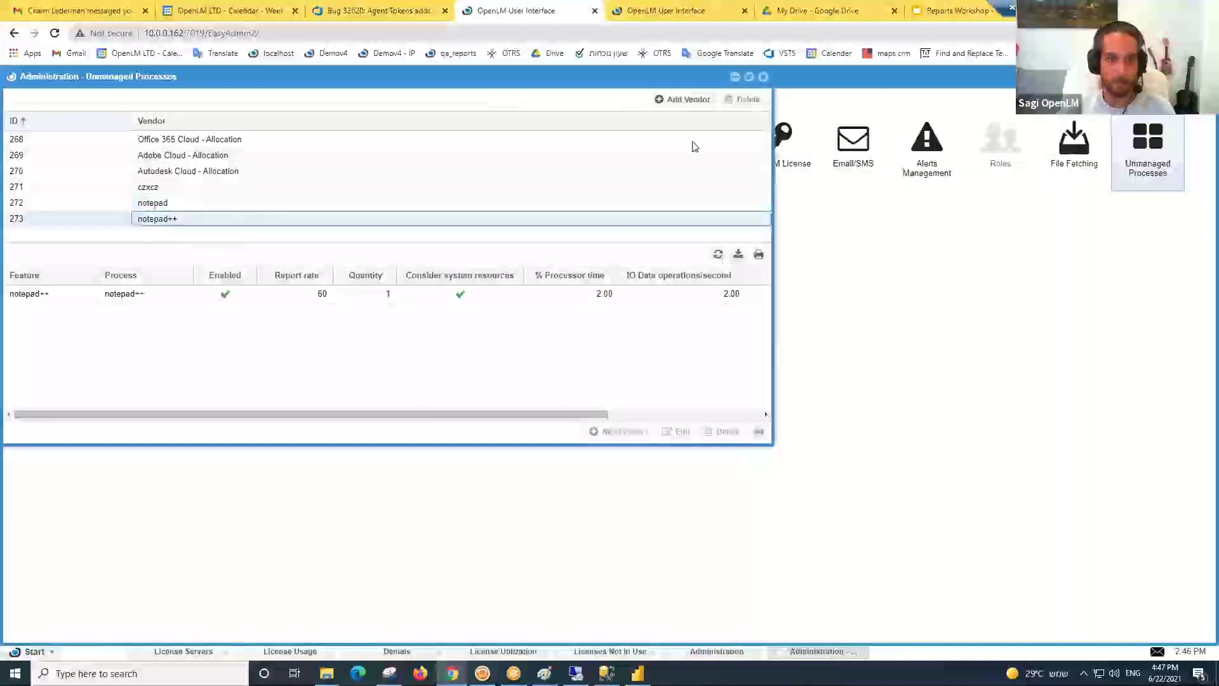
pyautogui.doubleClick(500, 299)
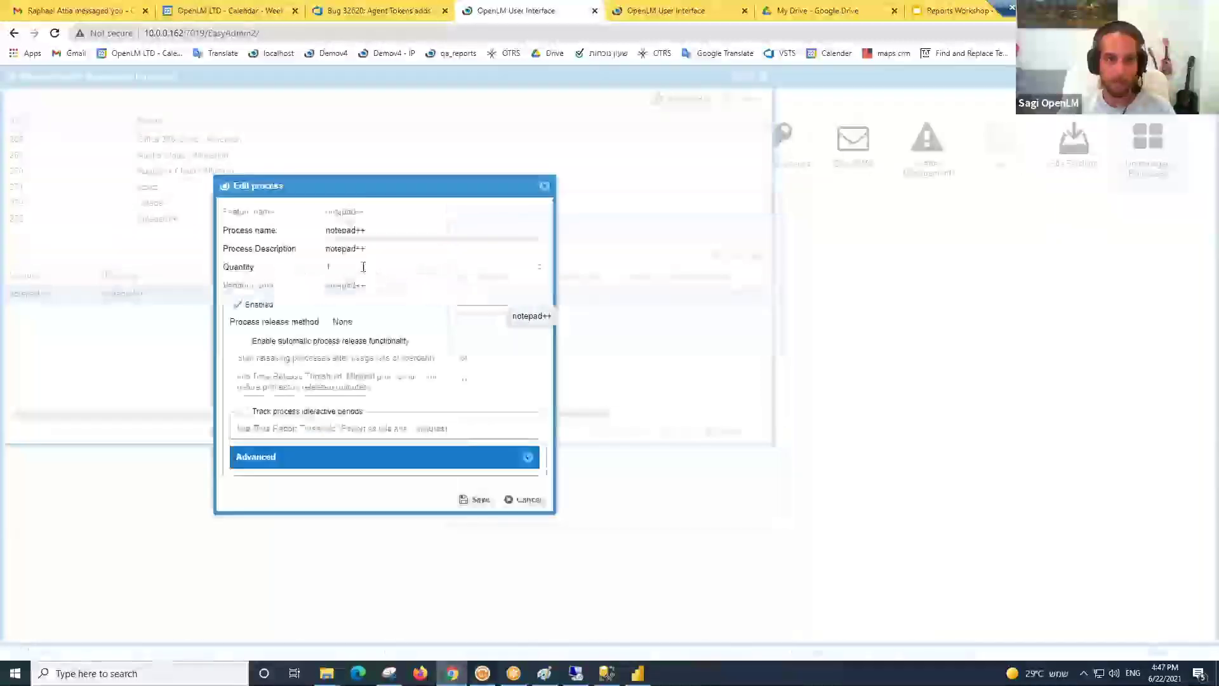
pyautogui.doubleClick(347, 231)
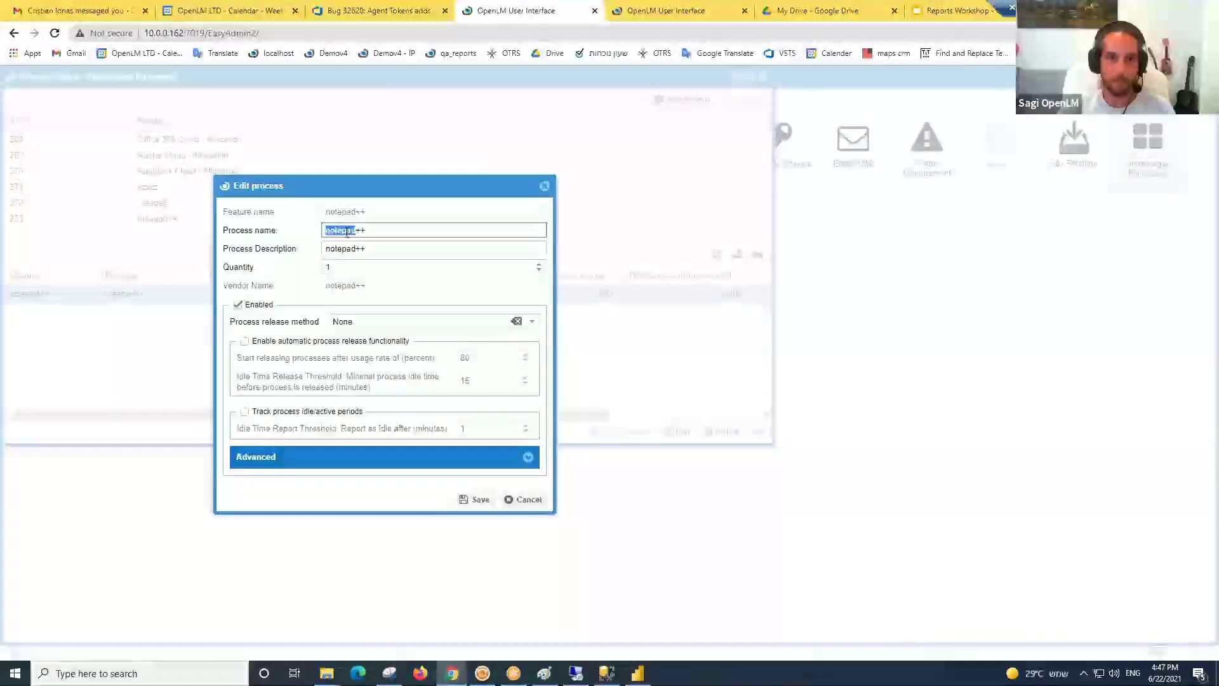
# - Examine the running process names in Task Manager's detailed list, and cancel the notepad++ process edit in OpenLM
pyautogui.rightClick(723, 673)
pyautogui.click(762, 604)
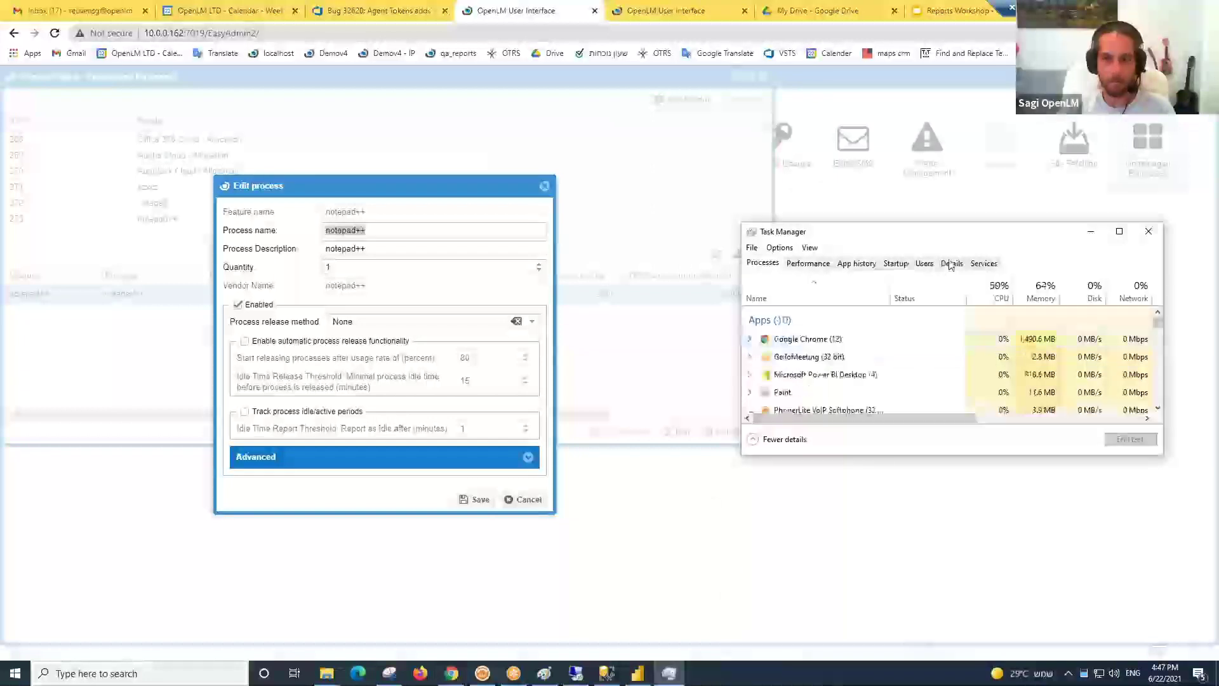
pyautogui.click(952, 263)
pyautogui.moveTo(866, 454); pyautogui.dragTo(866, 683)
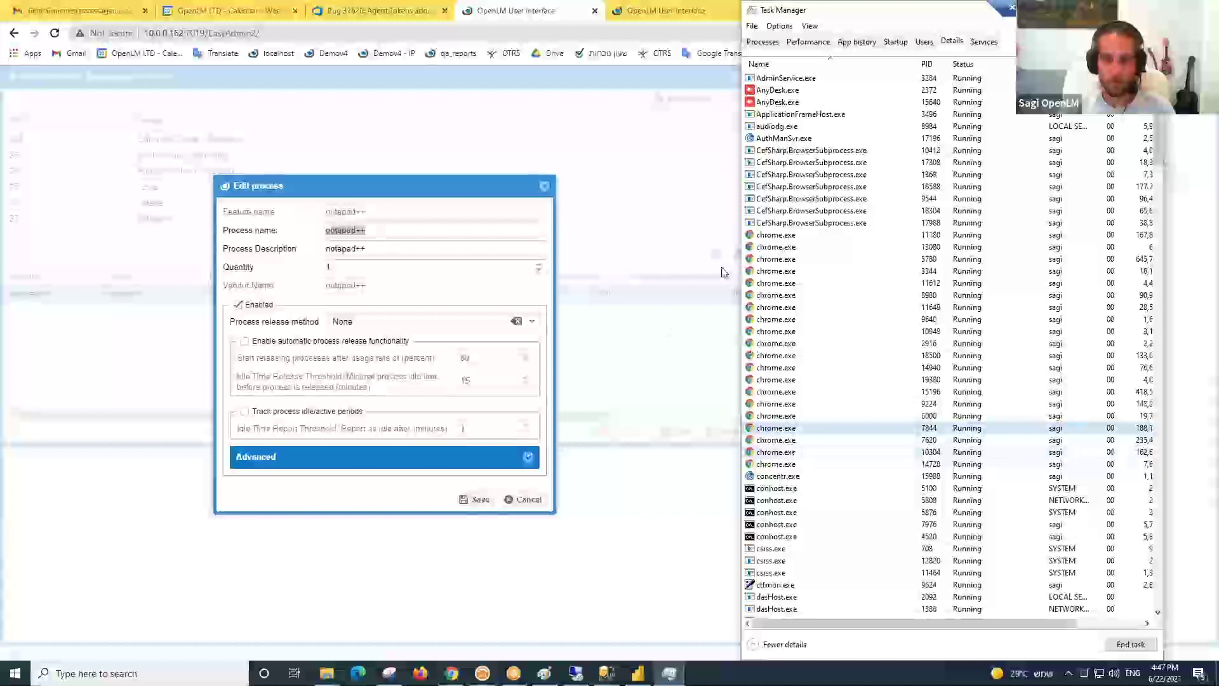
pyautogui.scroll(-6, 803, 489)
pyautogui.scroll(3, 804, 495)
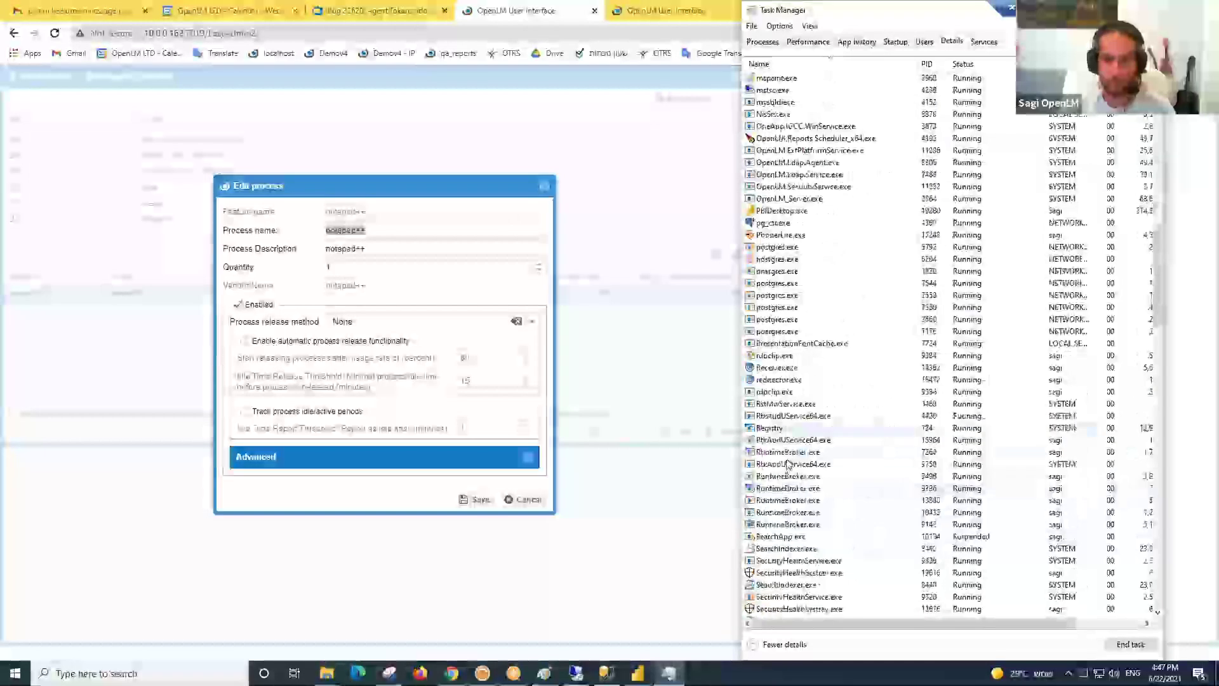
pyautogui.scroll(-3, 787, 432)
pyautogui.click(776, 343)
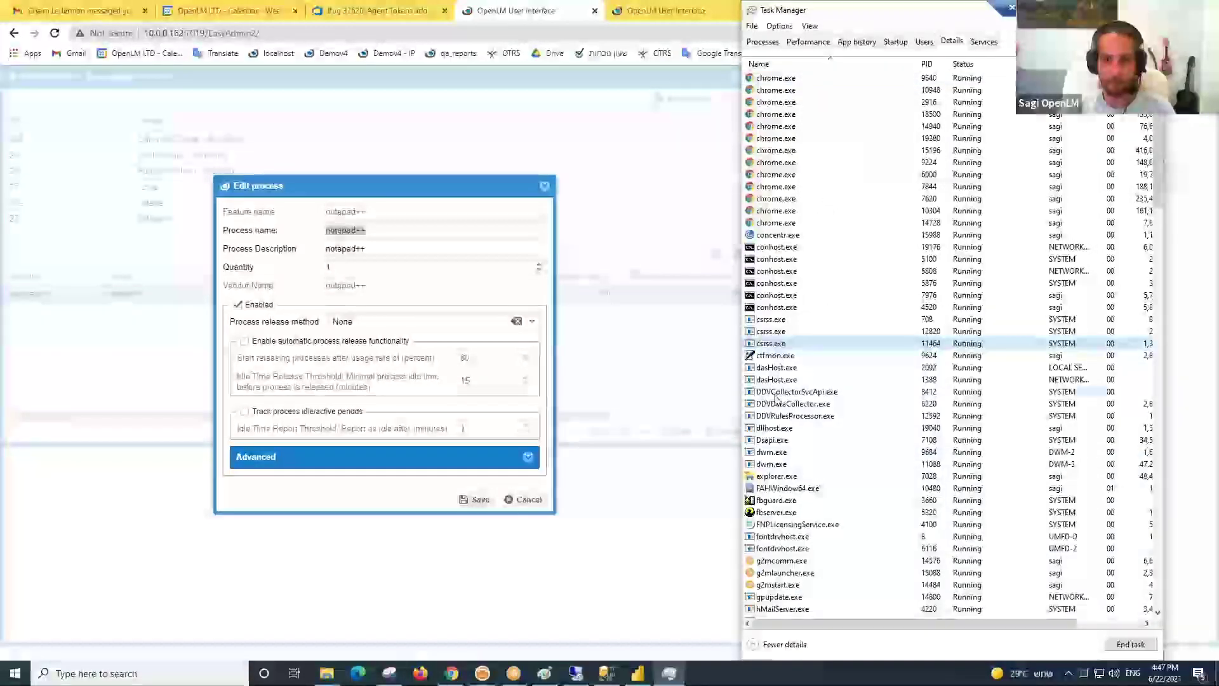
pyautogui.write('ddv')
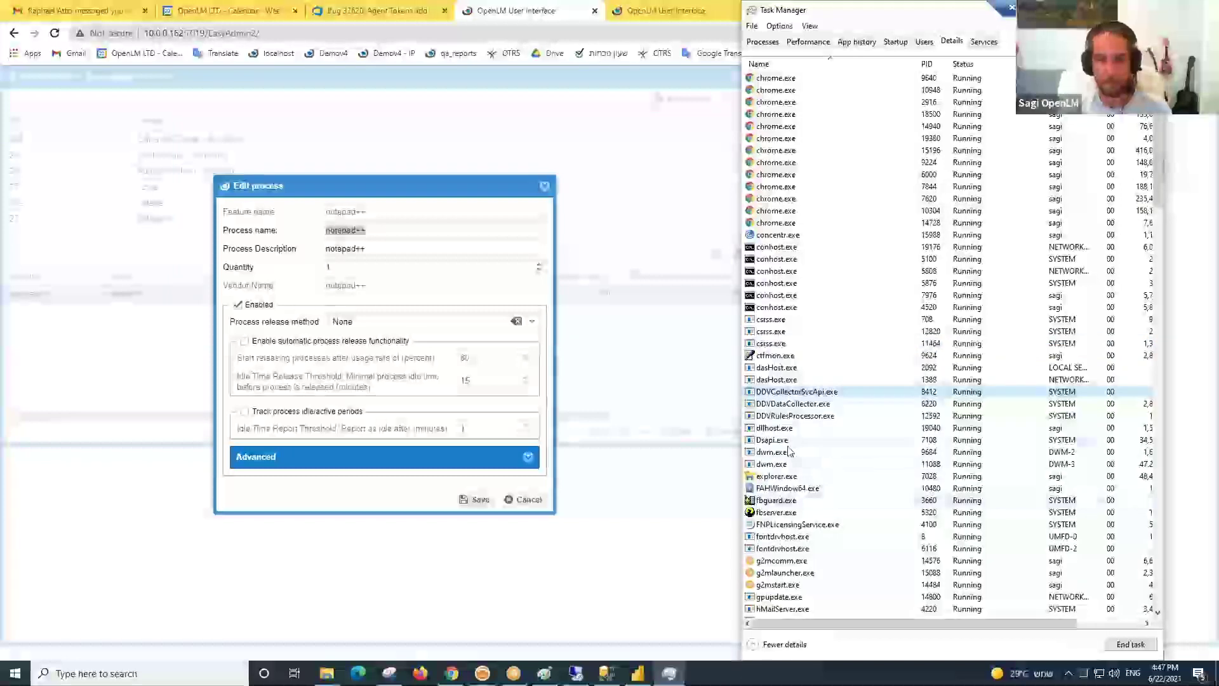
pyautogui.click(787, 444)
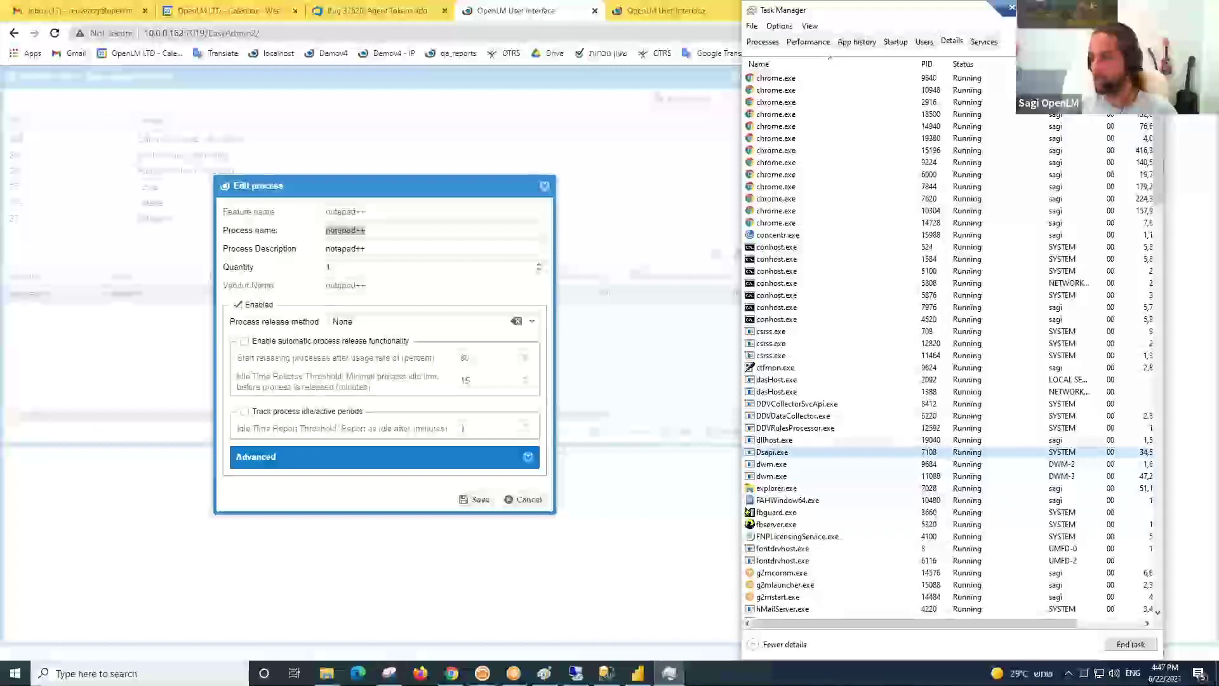
pyautogui.click(523, 499)
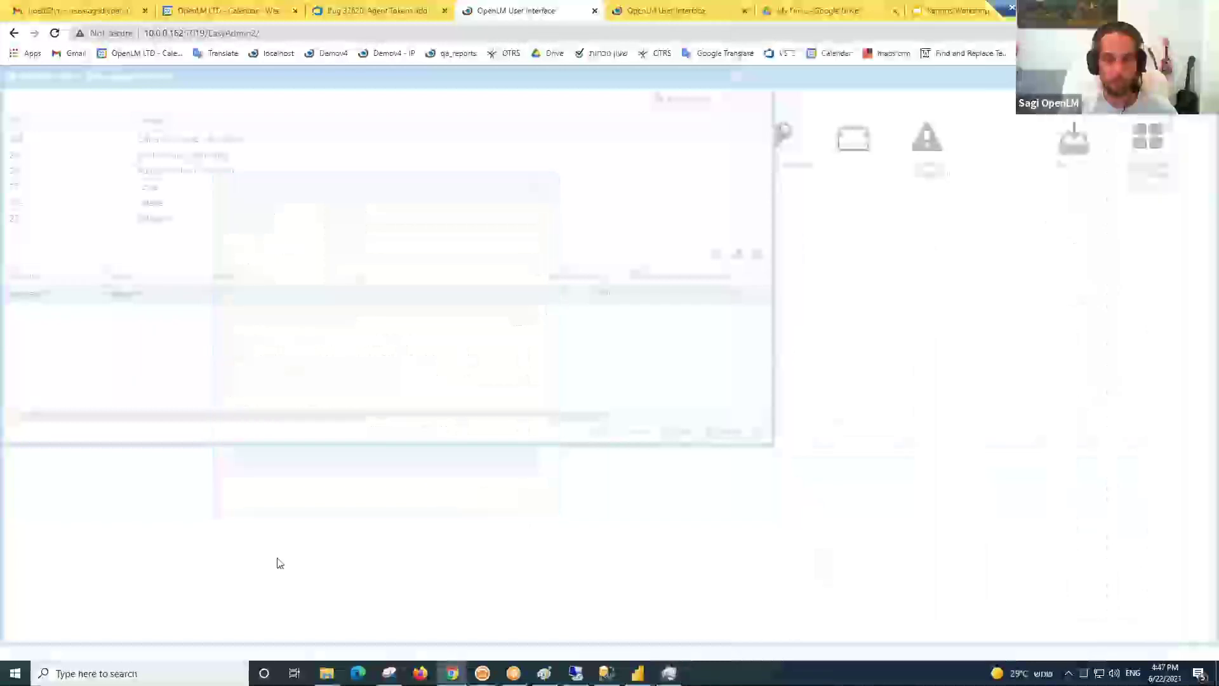
# - Open the License Activity report and run it for the last 365 days
pyautogui.click(19, 652)
pyautogui.moveTo(60, 552)
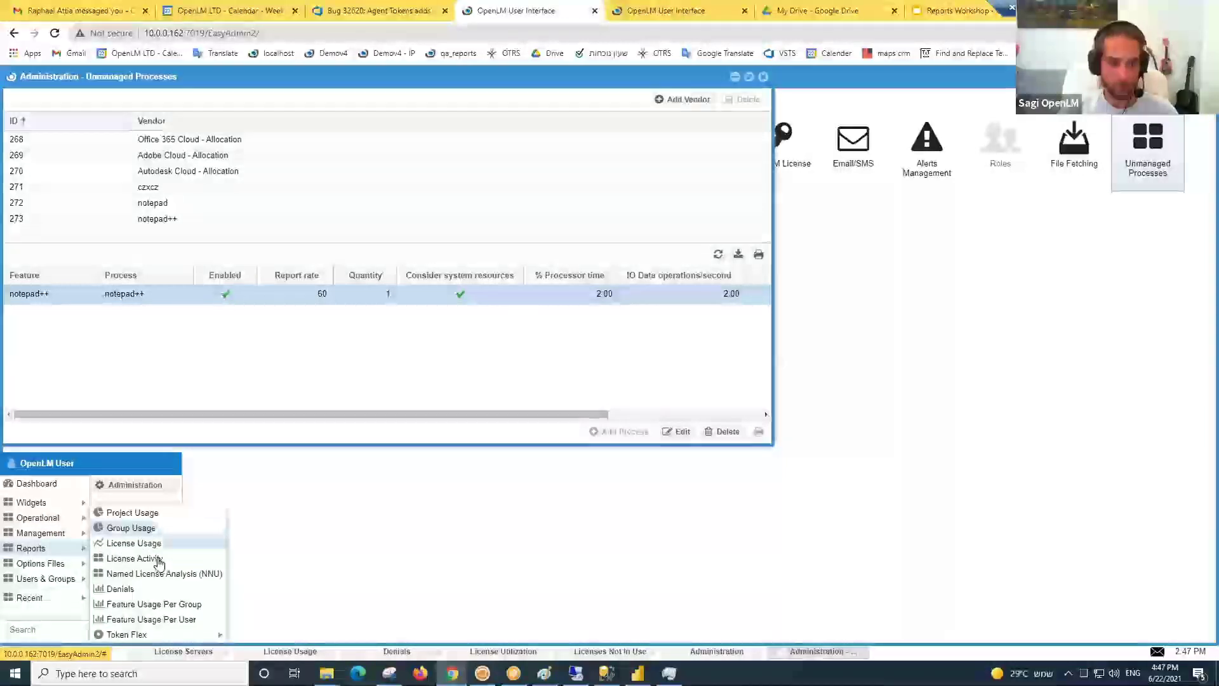
pyautogui.click(156, 559)
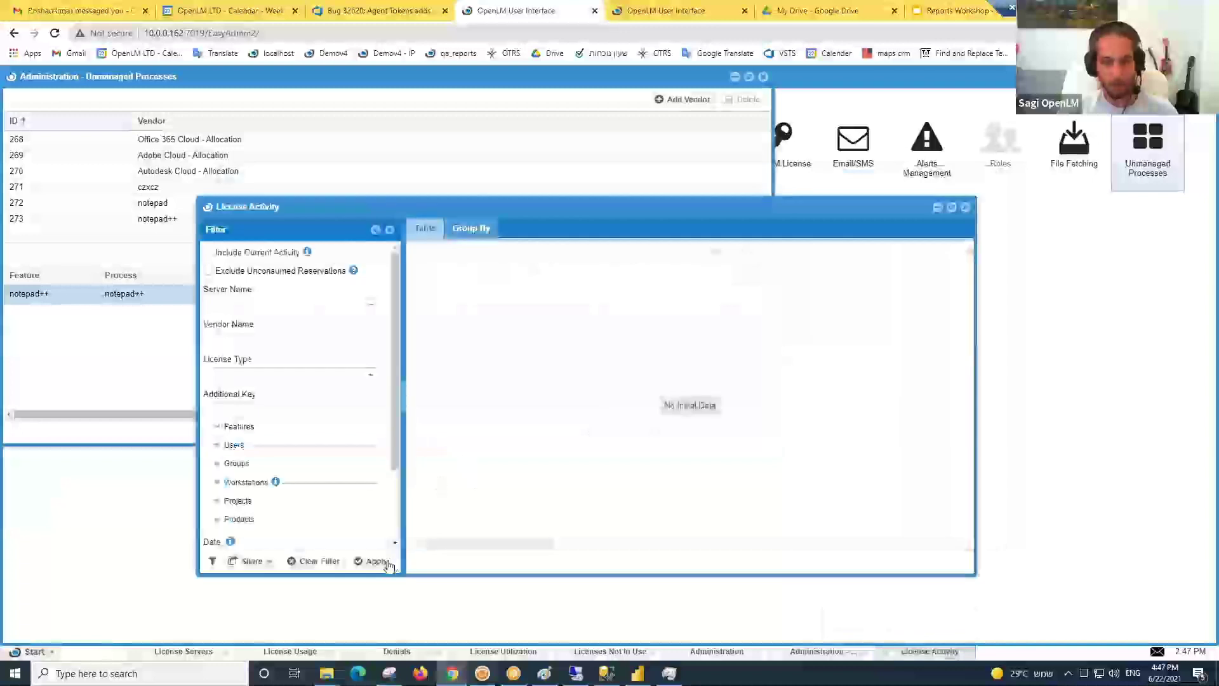
pyautogui.click(388, 563)
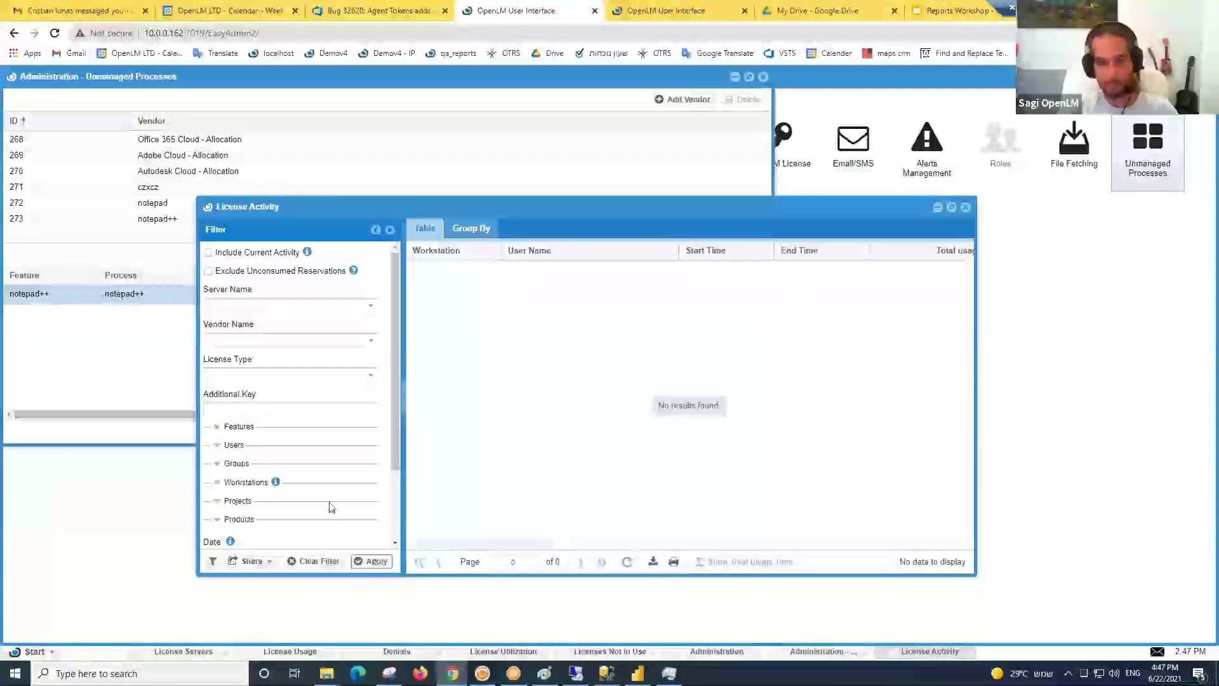
pyautogui.scroll(-3, 329, 507)
pyautogui.click(370, 465)
pyautogui.click(310, 484)
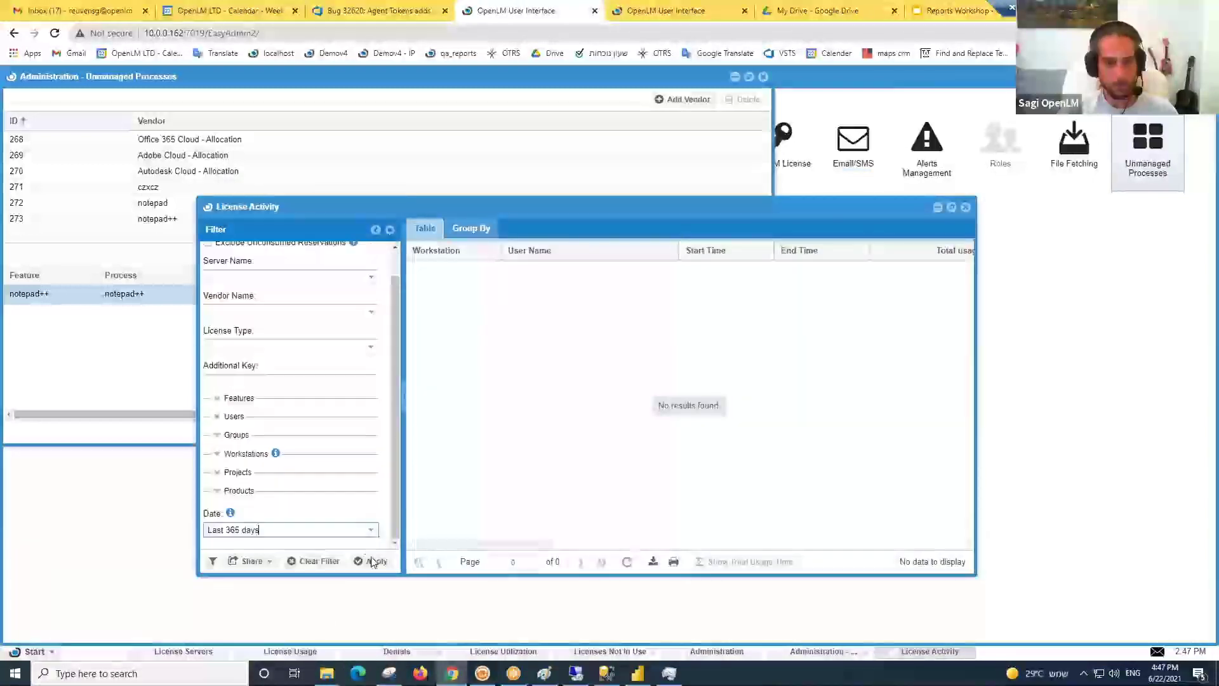
pyautogui.click(372, 561)
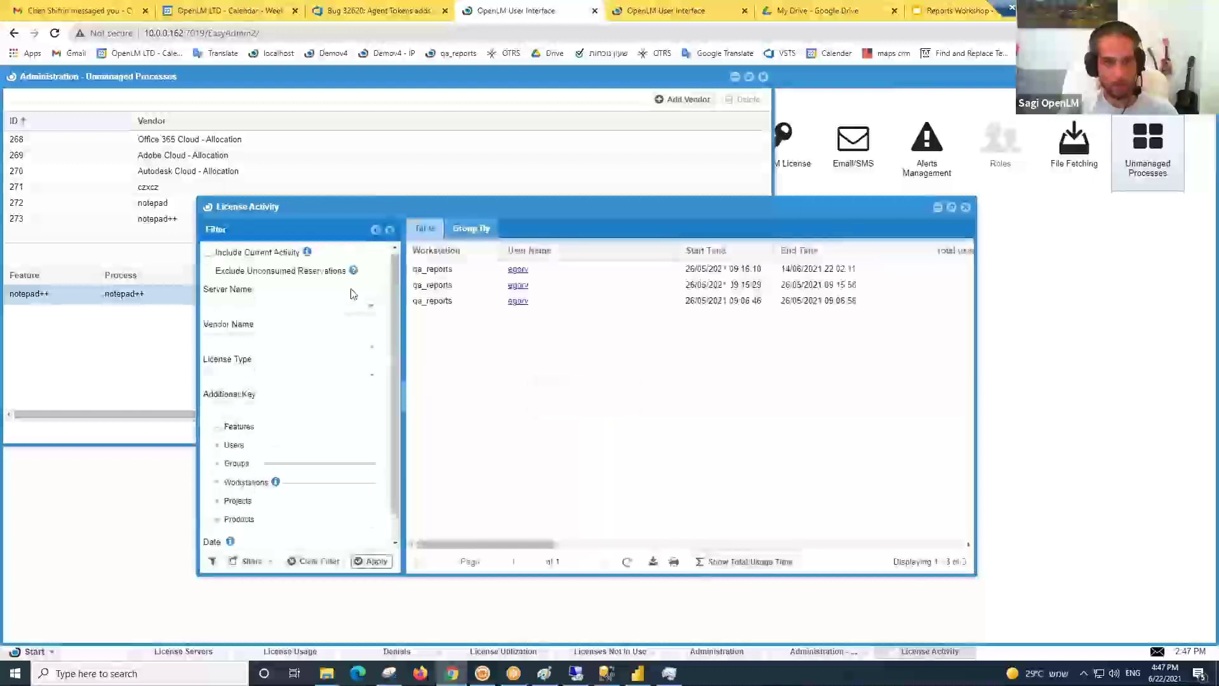
# - Examine the usage time, vendor, server, feature, product and group columns of the activity records
pyautogui.moveTo(496, 544); pyautogui.dragTo(609, 545)
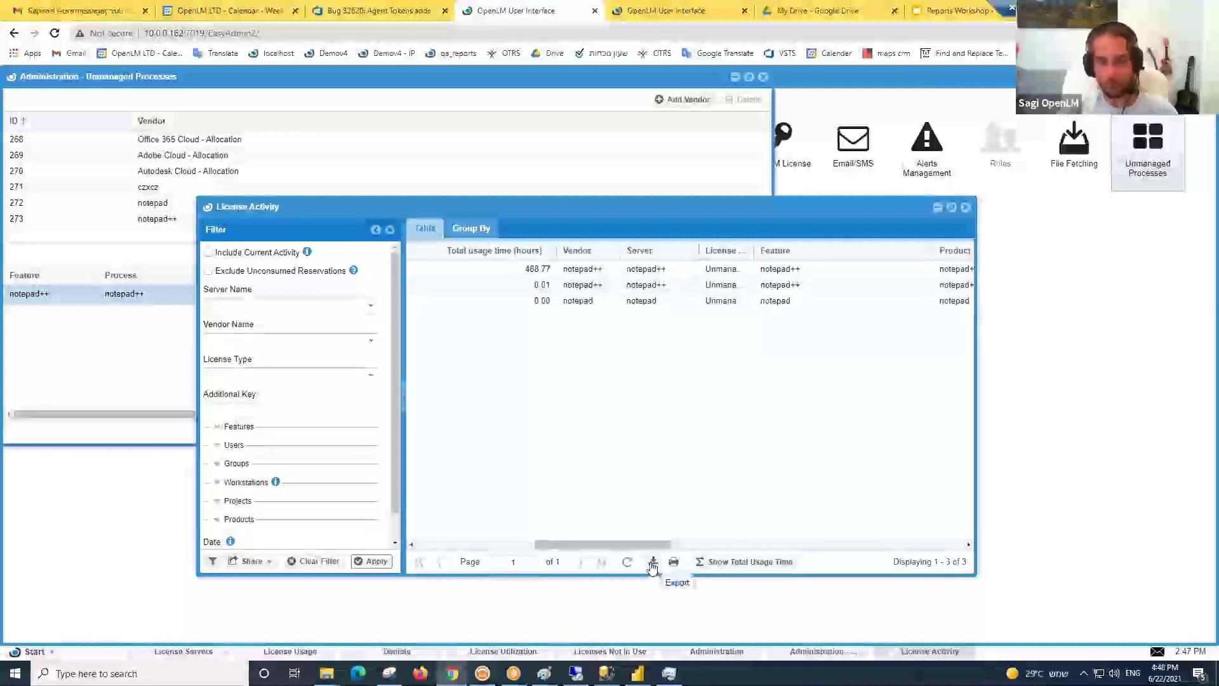
pyautogui.moveTo(636, 549); pyautogui.dragTo(696, 540)
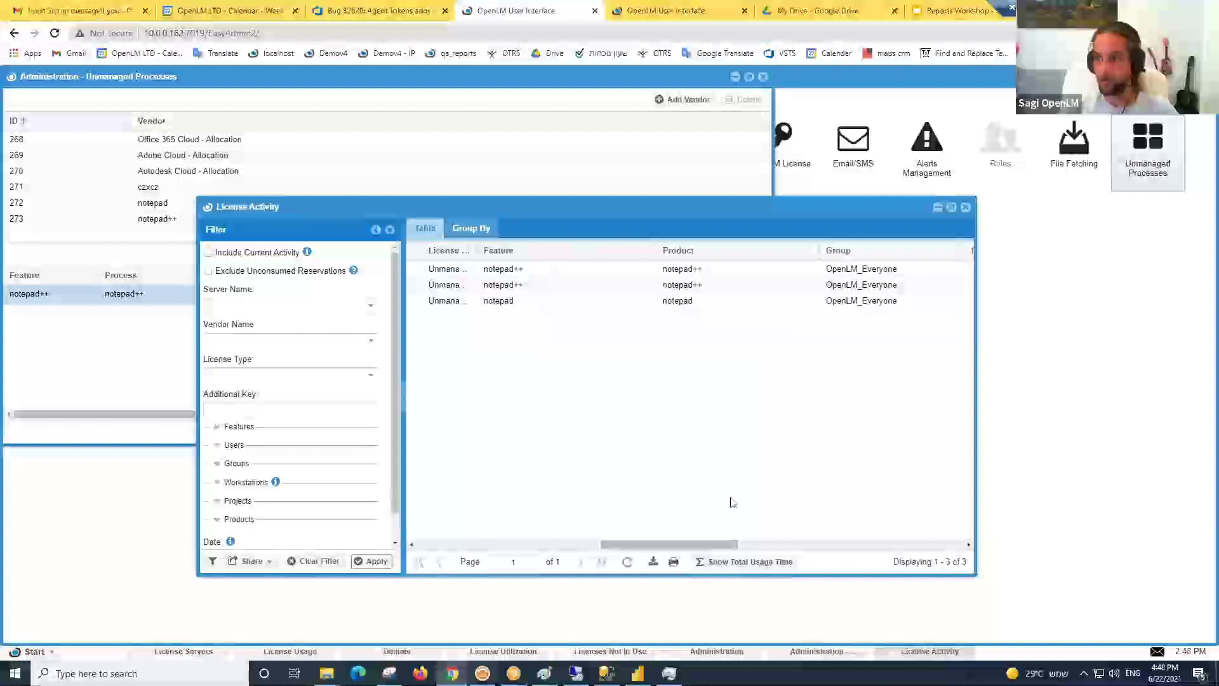
pyautogui.moveTo(682, 545); pyautogui.dragTo(495, 545)
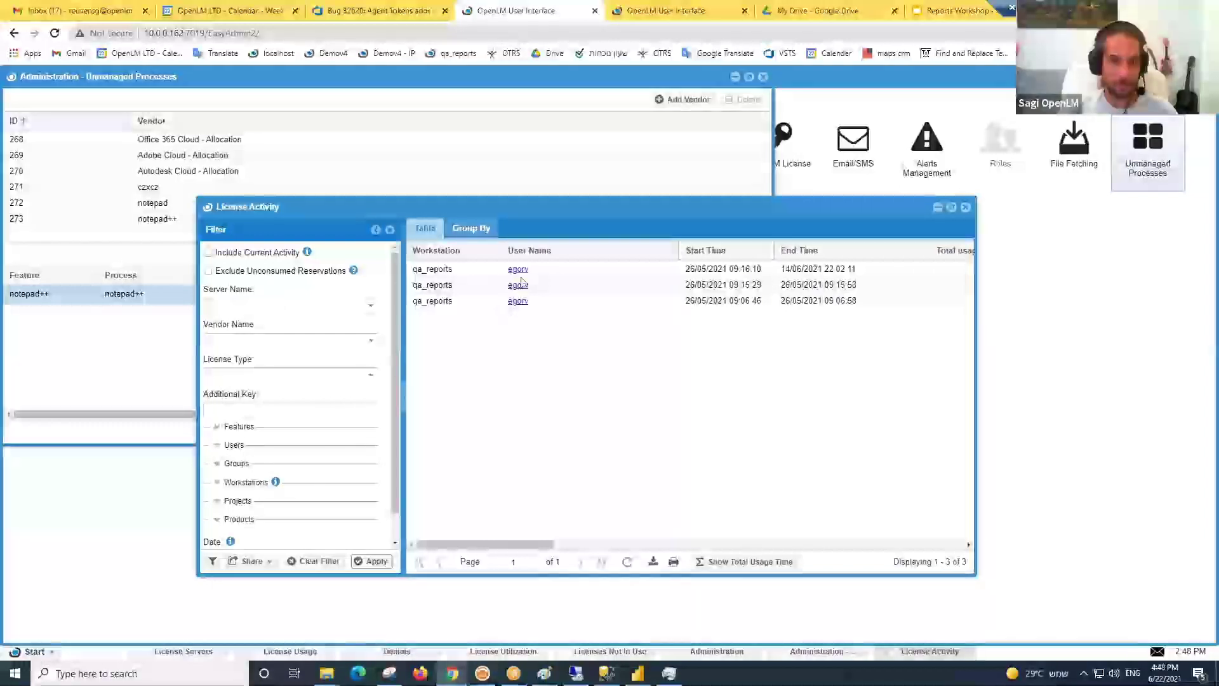
# - Group the license activity results by Workstation
pyautogui.click(470, 228)
pyautogui.click(608, 254)
pyautogui.click(547, 353)
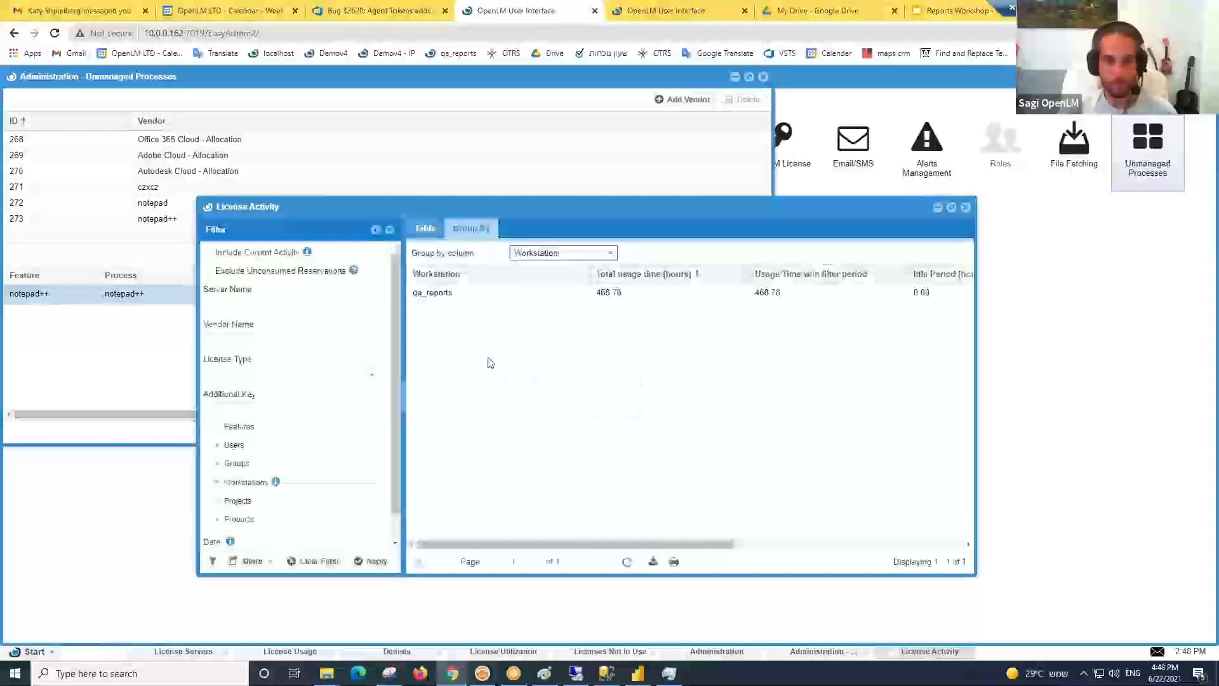
# - Switch to the demov4 OpenLM session and group its License Activity report by Workstation
pyautogui.click(620, 5)
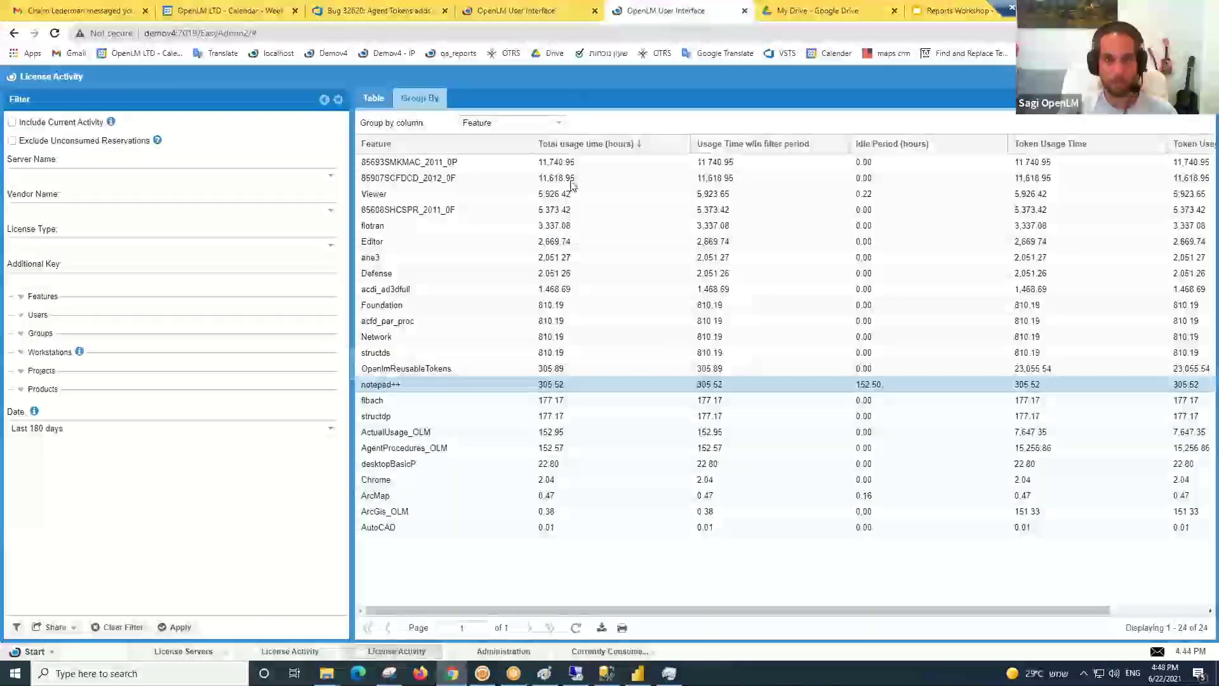
pyautogui.click(552, 122)
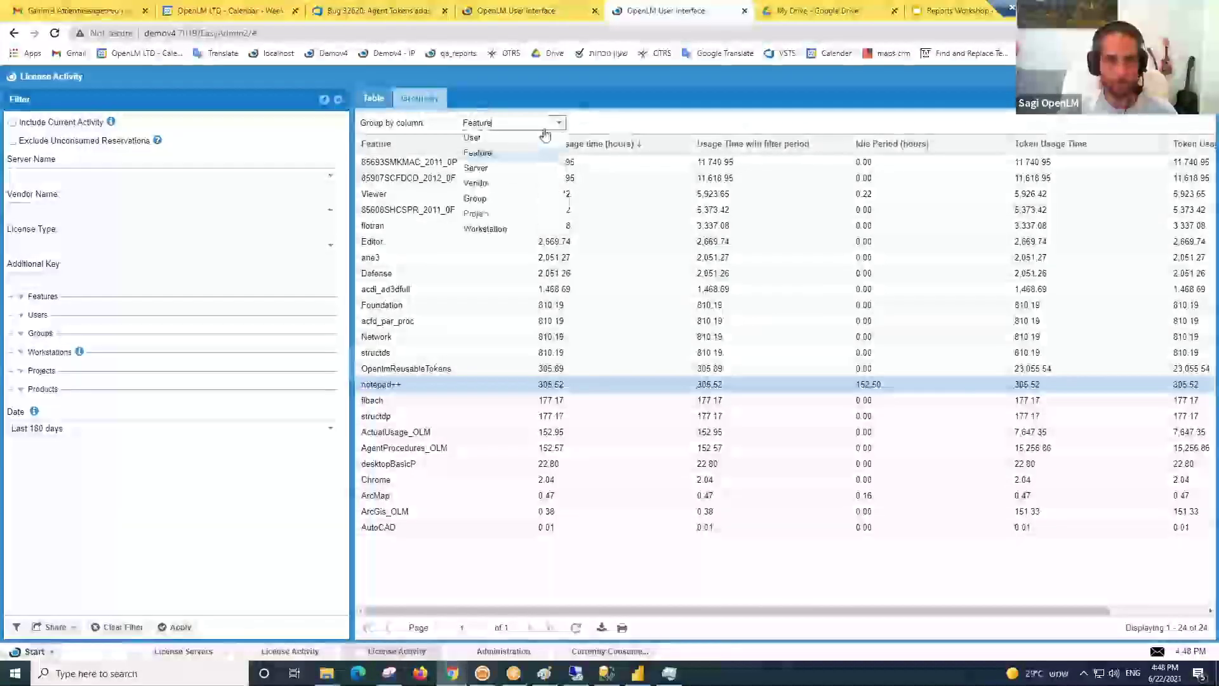
pyautogui.click(484, 227)
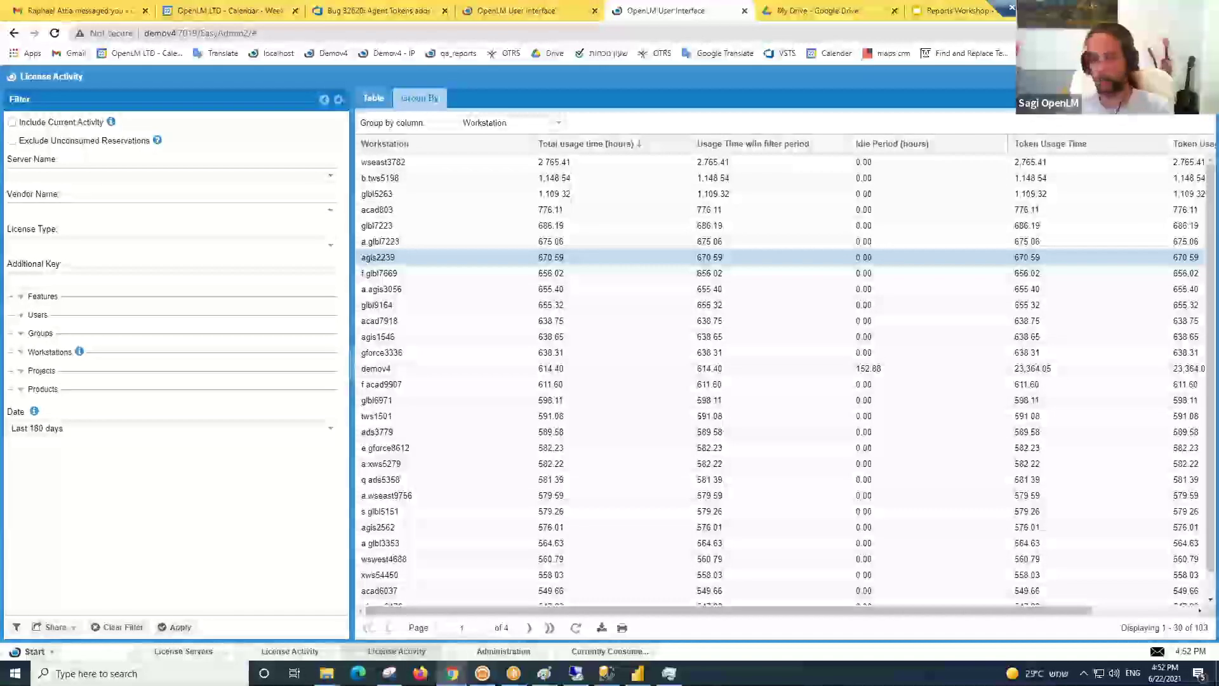
# - Switch to the demov4 remote desktop, close Performance Monitor to show the received message on its own, and return to the OpenLM browser session
pyautogui.click(576, 673)
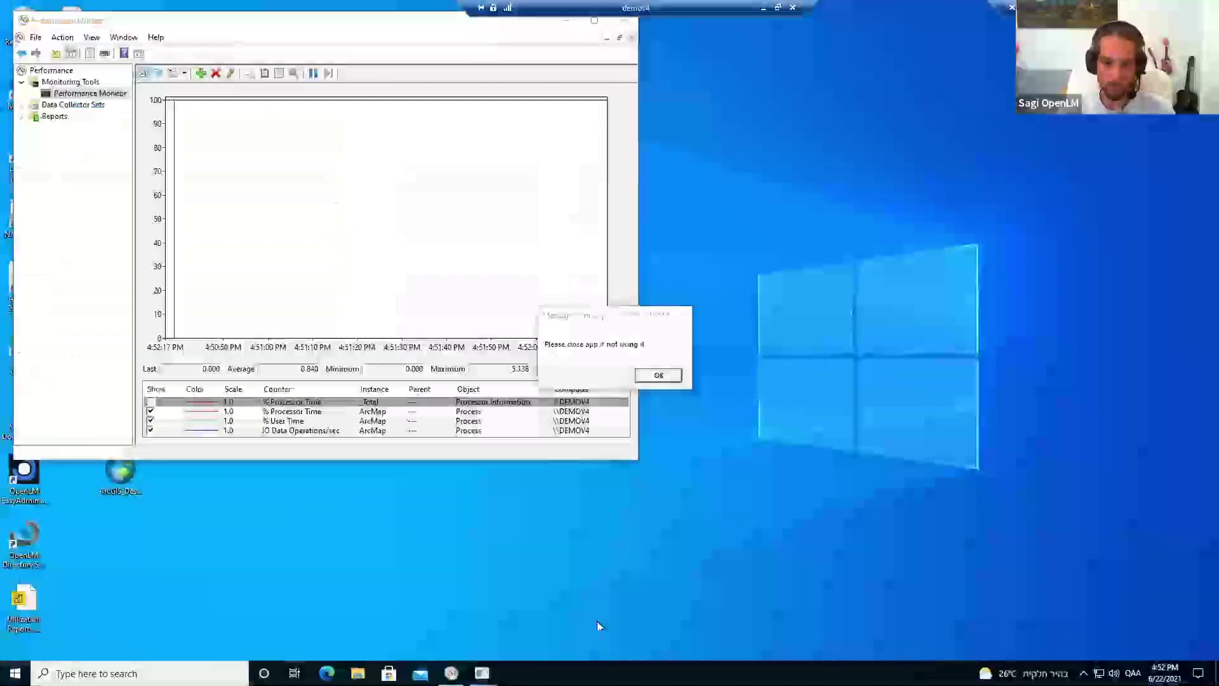
pyautogui.moveTo(631, 316); pyautogui.dragTo(806, 222)
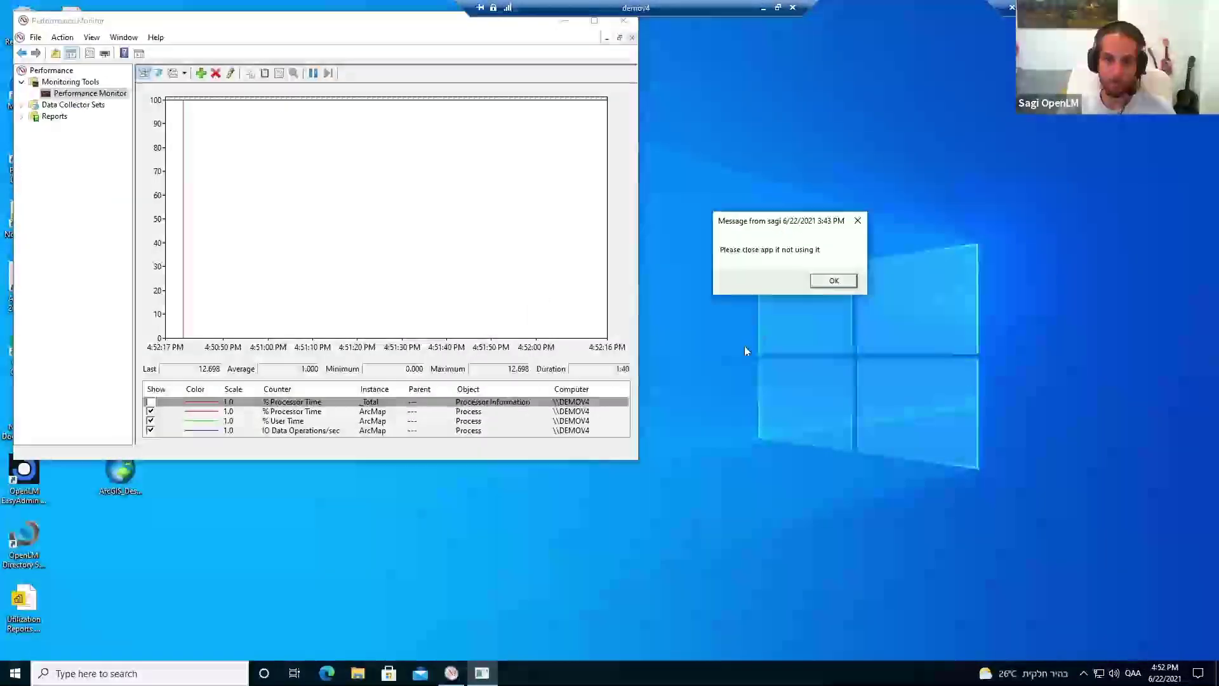
pyautogui.click(624, 23)
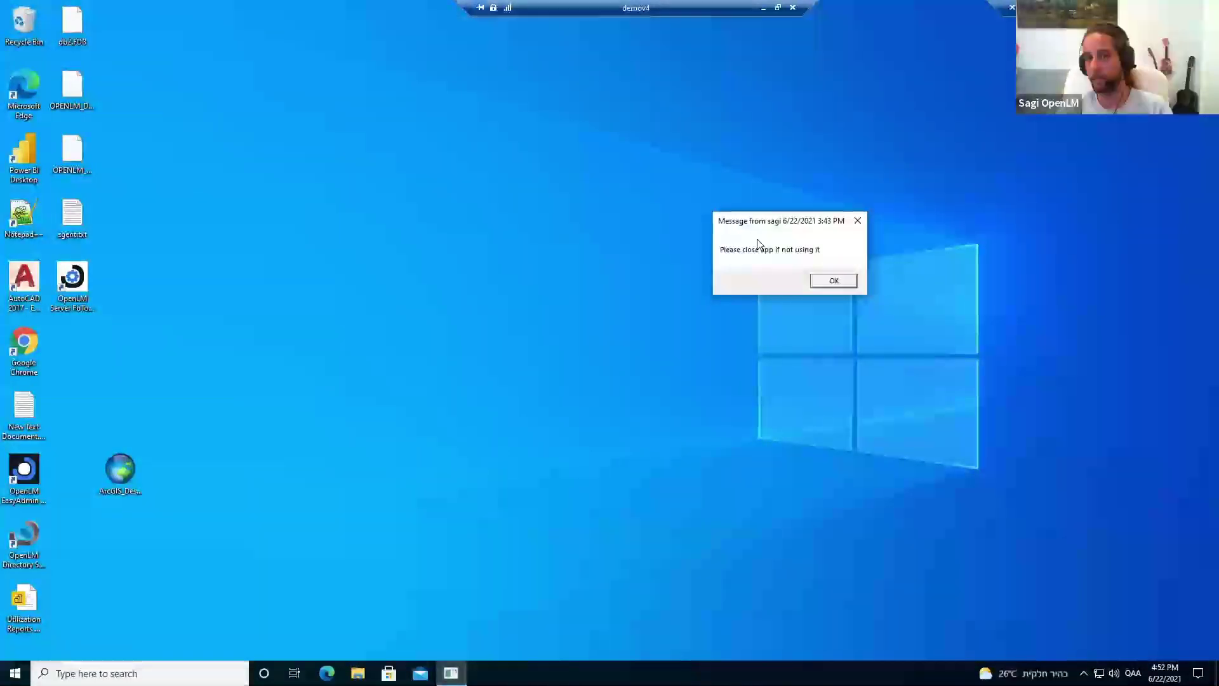
pyautogui.moveTo(751, 223); pyautogui.dragTo(344, 347)
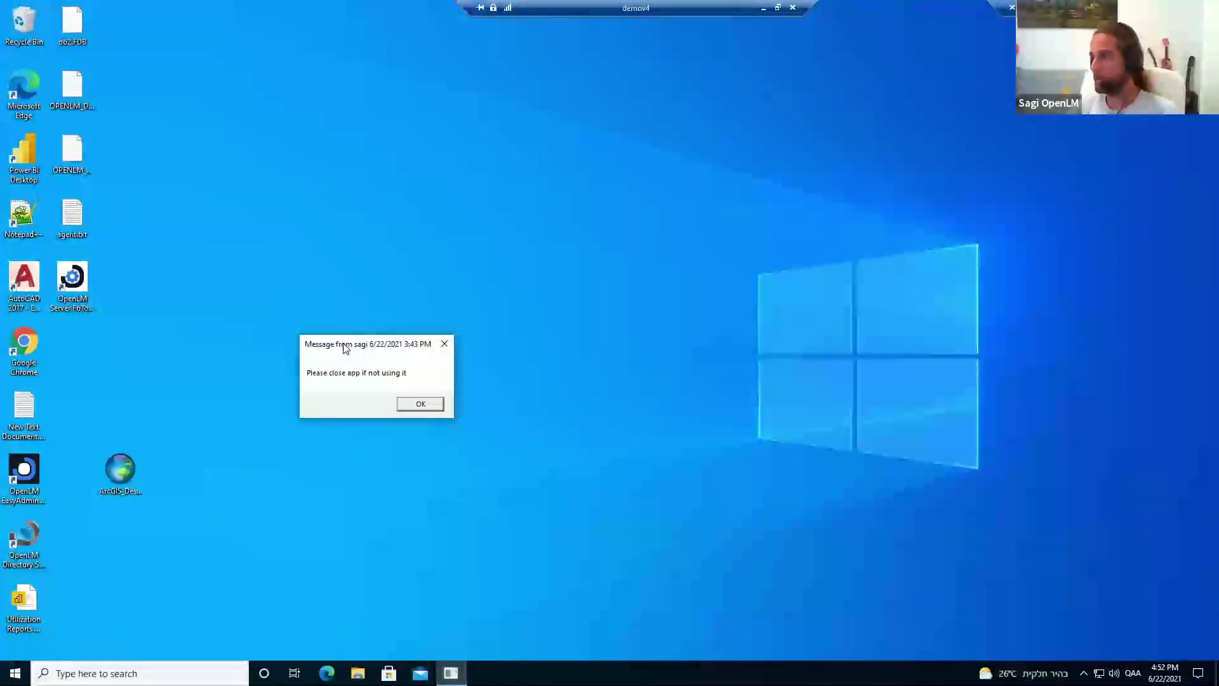
pyautogui.moveTo(343, 346); pyautogui.dragTo(530, 337)
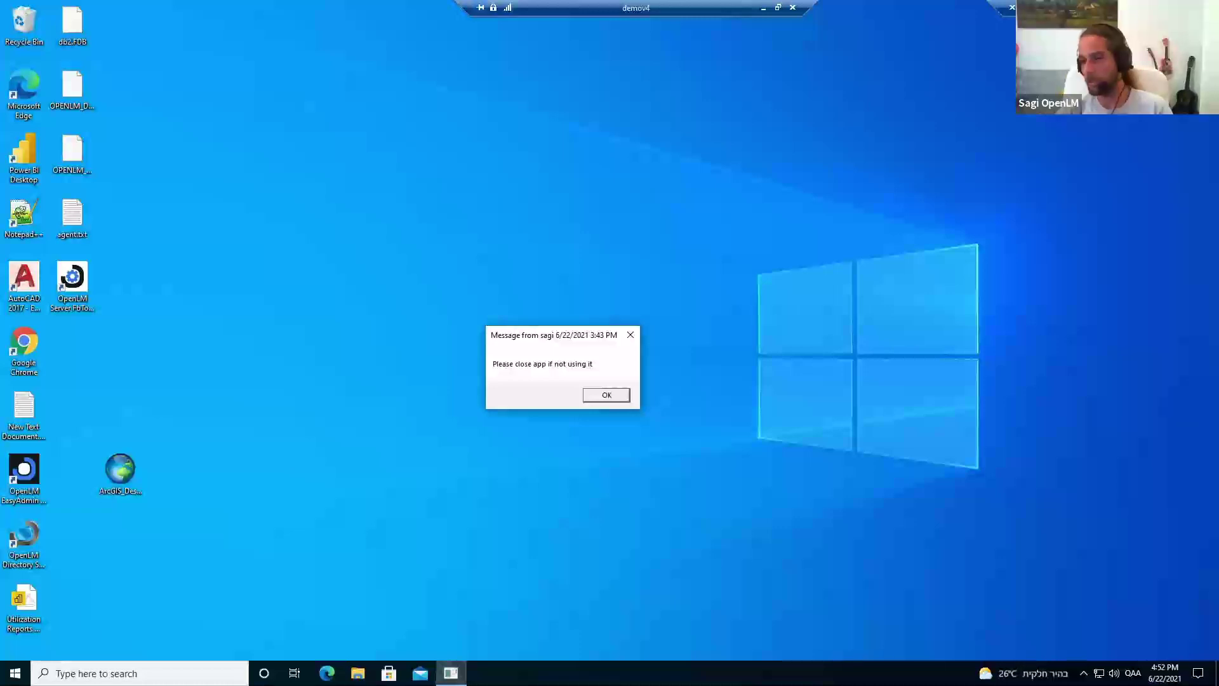
pyautogui.click(763, 9)
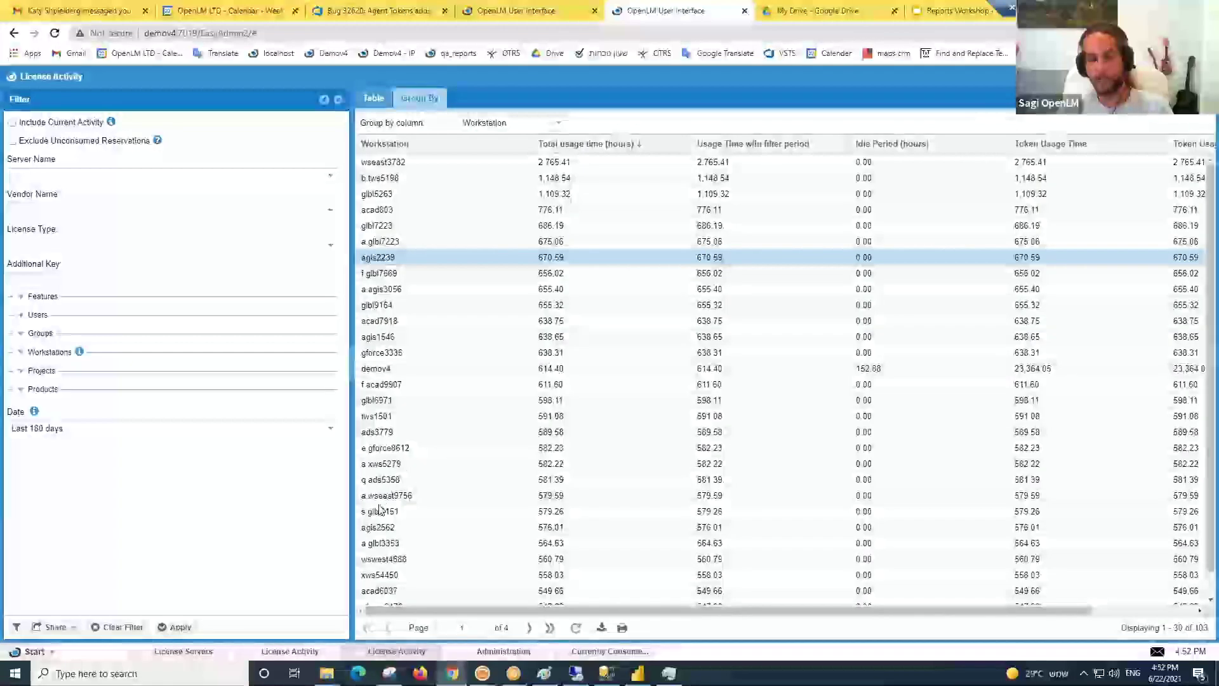
# - Try to open Directory Synchronization from the administration page of the 10.0.0.162 OpenLM session
pyautogui.click(526, 9)
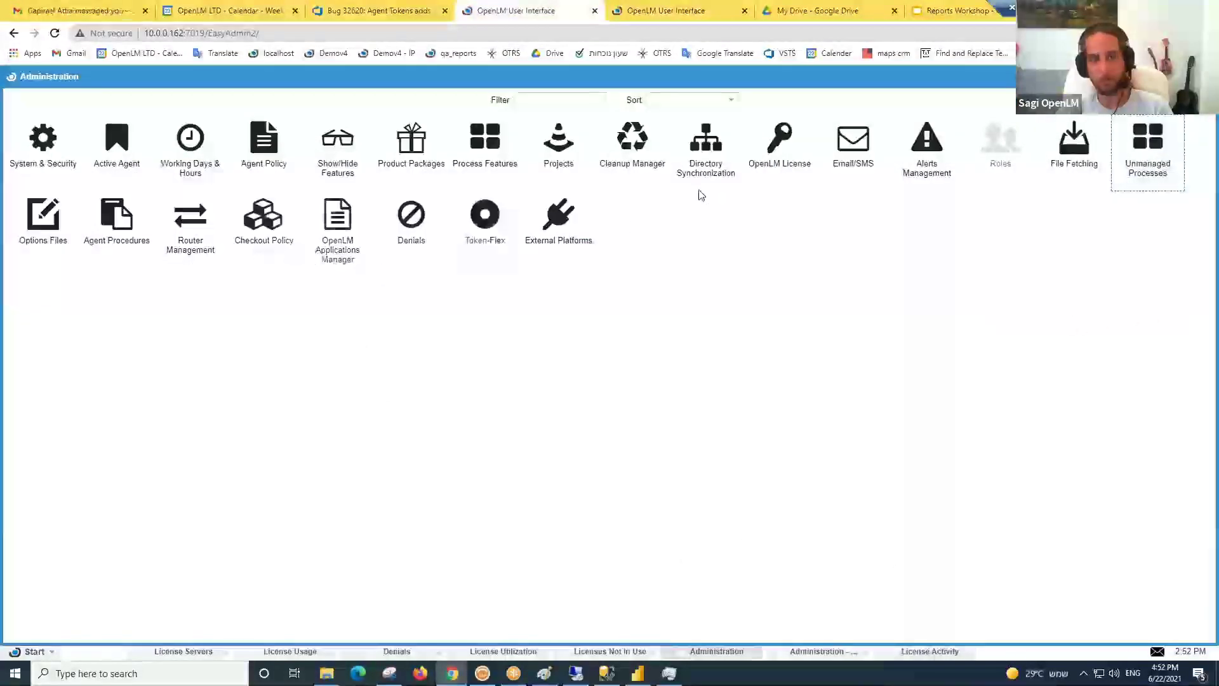
pyautogui.click(709, 167)
pyautogui.click(608, 411)
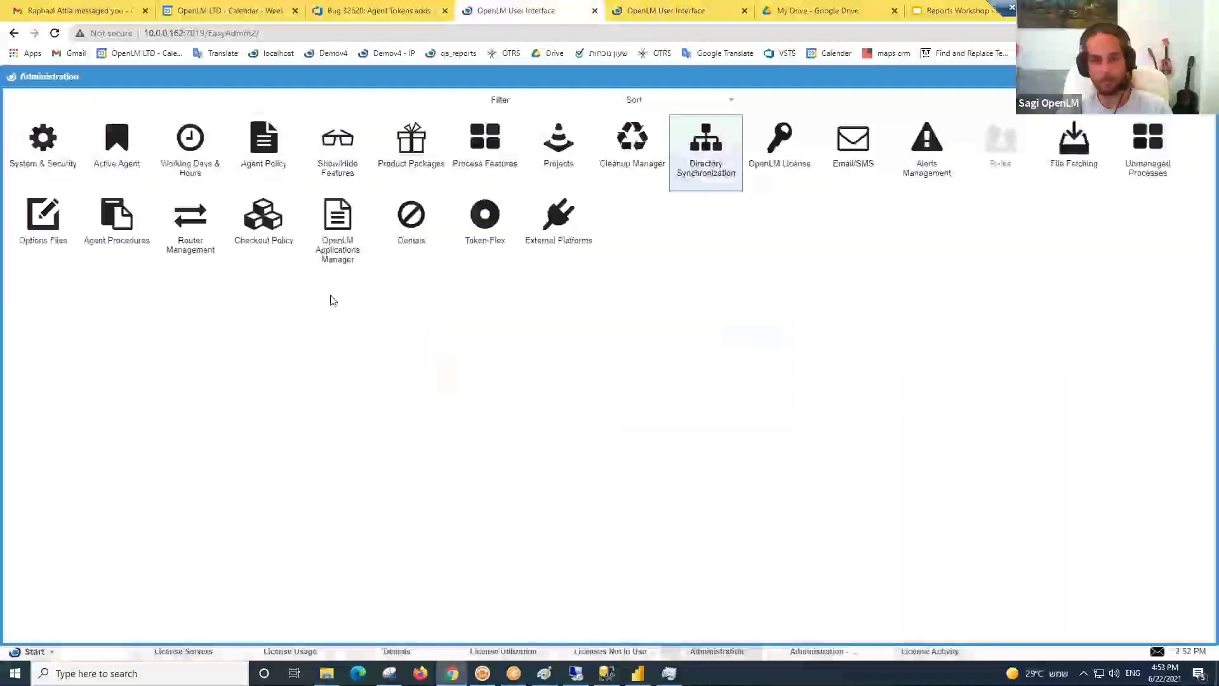
# - Open Directory Synchronization from the demov4 session's administration page and open the Test sync for editing
pyautogui.click(682, 10)
pyautogui.click(31, 652)
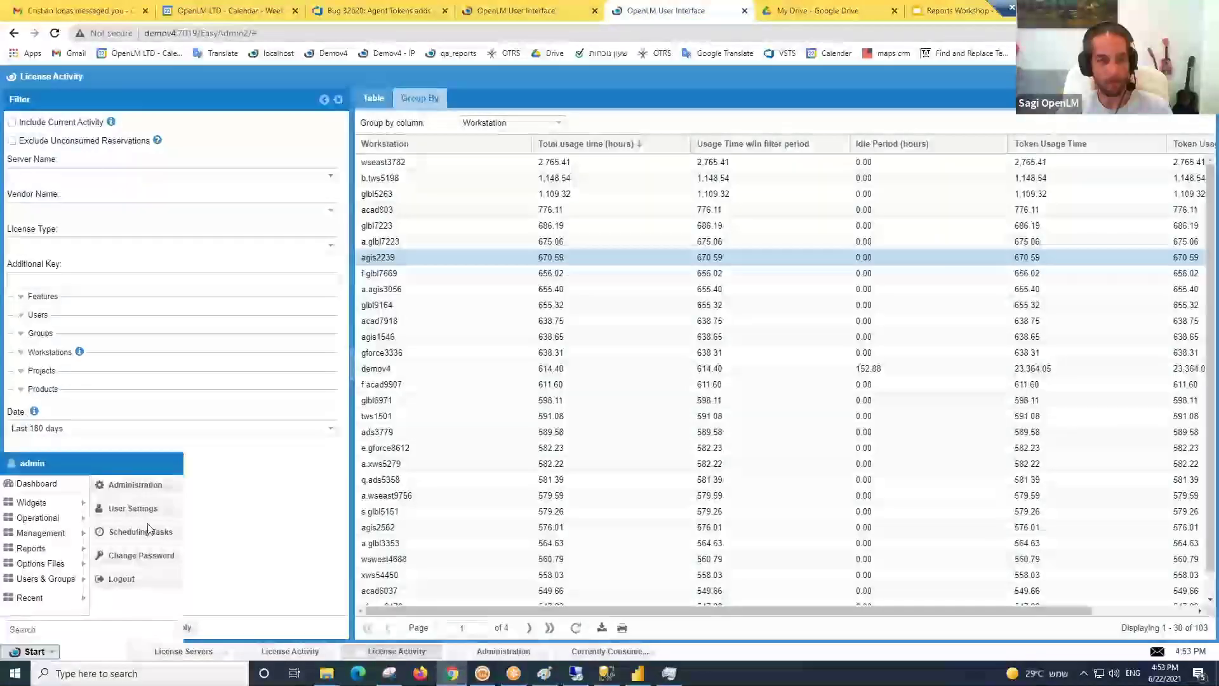
pyautogui.click(136, 487)
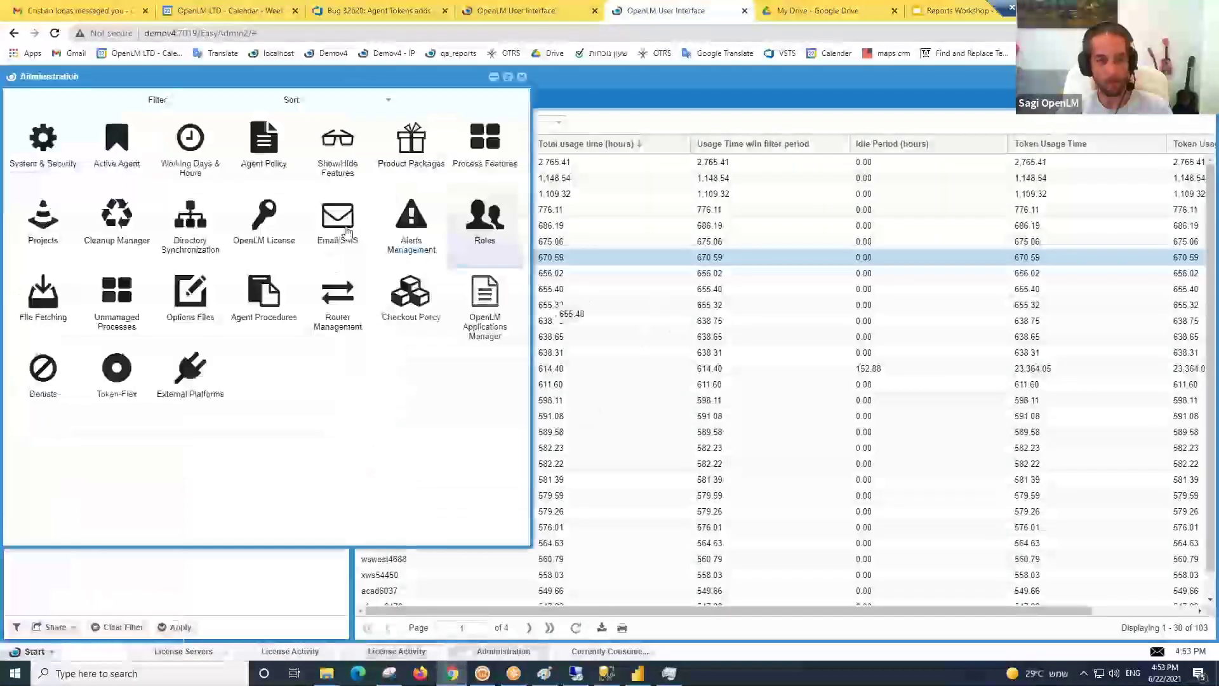
pyautogui.click(190, 219)
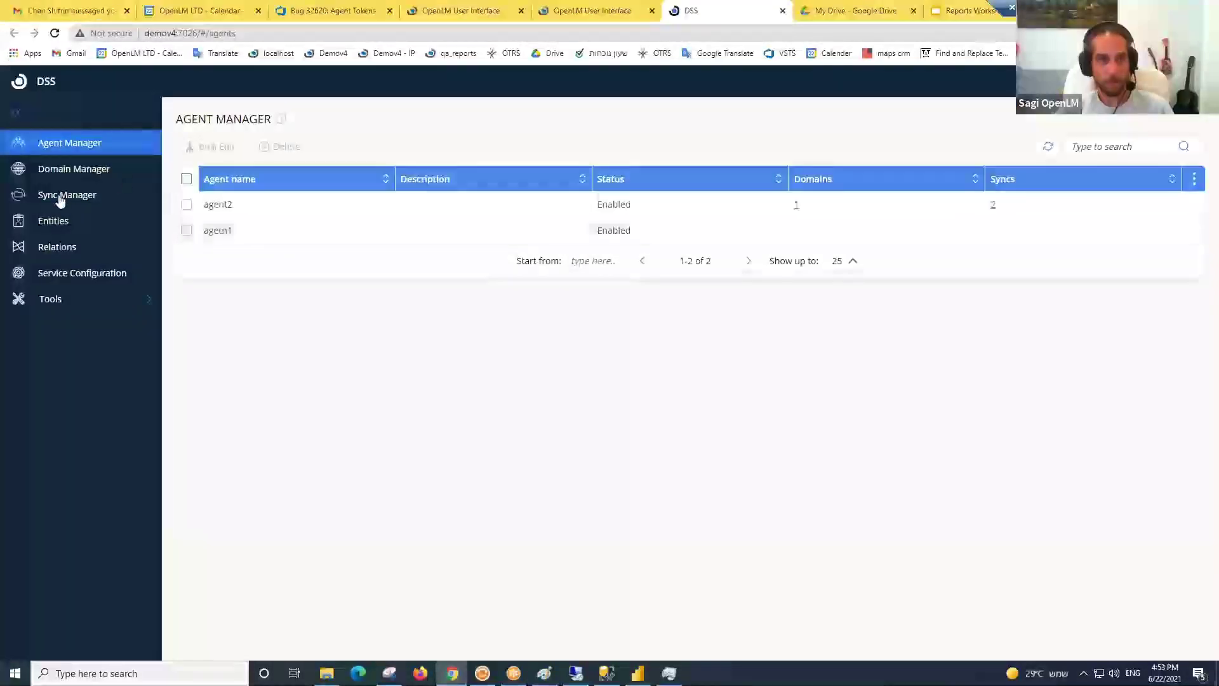
pyautogui.click(63, 195)
pyautogui.click(1193, 229)
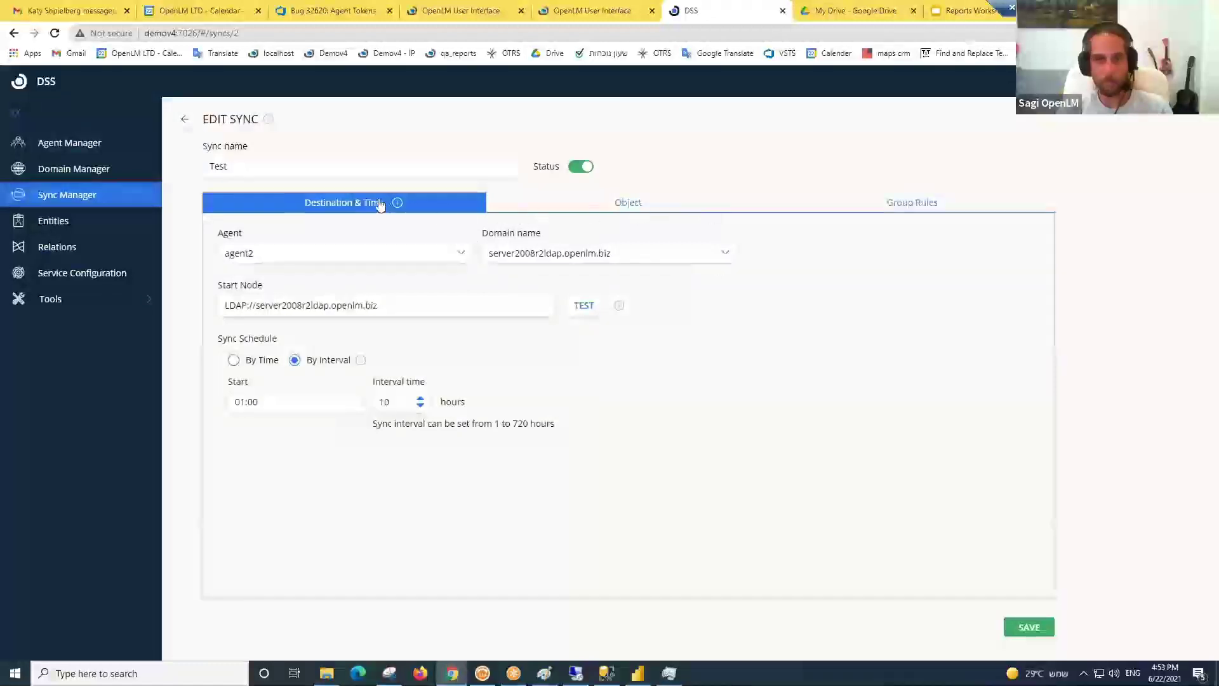
# - Examine the Test sync's object settings and the available sync attribute options
pyautogui.click(565, 202)
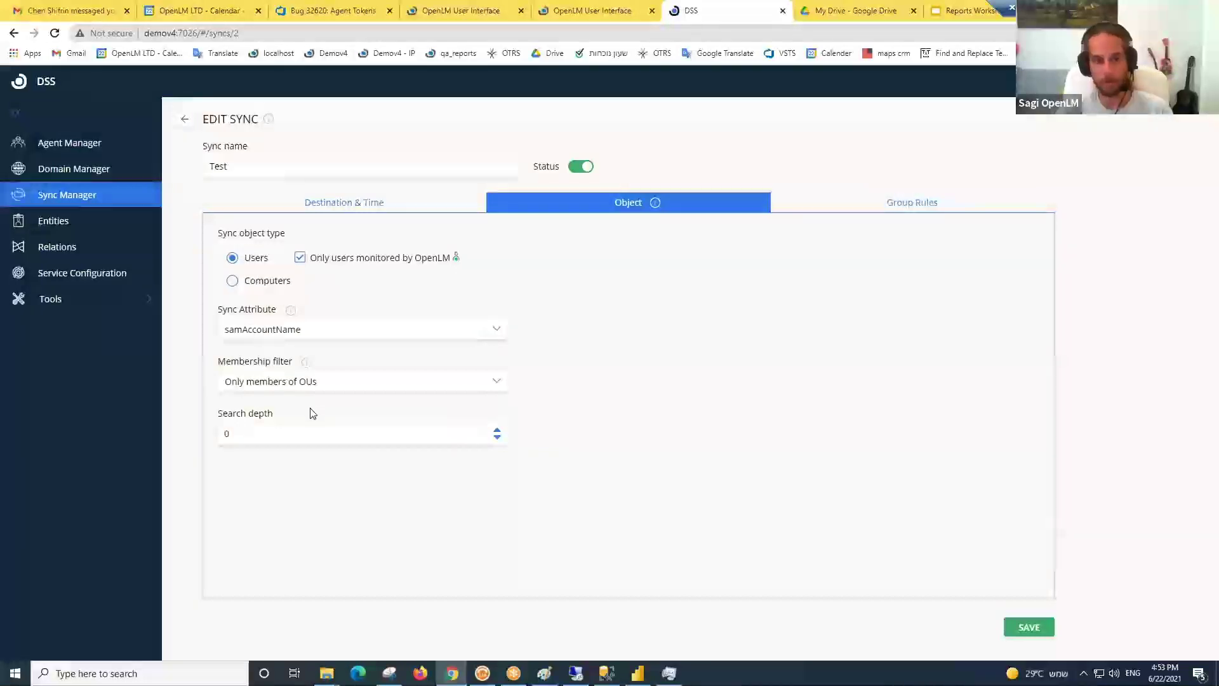
pyautogui.click(402, 335)
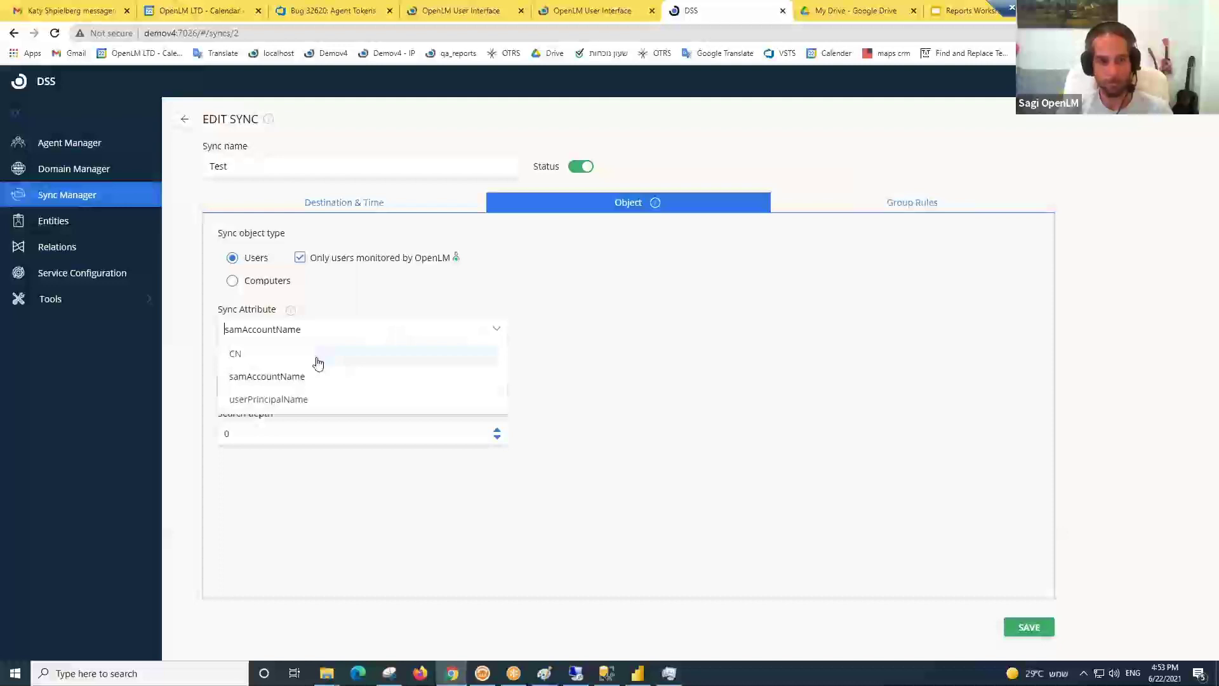
pyautogui.click(687, 355)
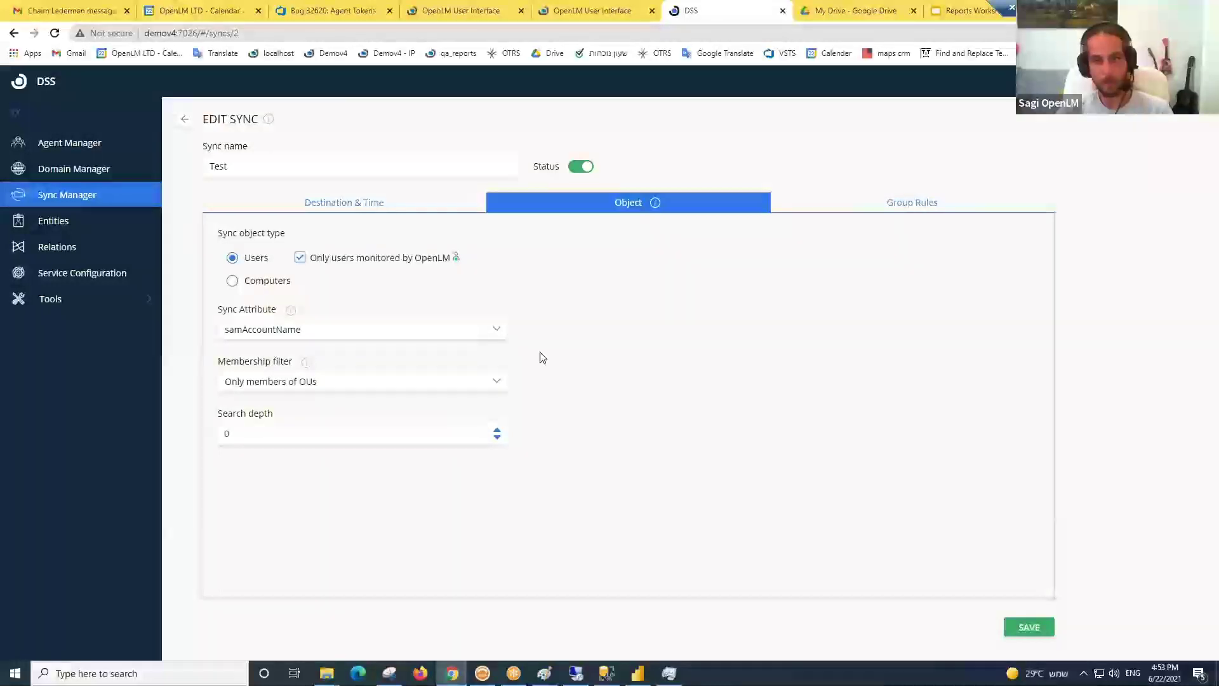
# - Set the Test sync's group creation rule to Entity attribute, grouped by the department attribute
pyautogui.click(873, 202)
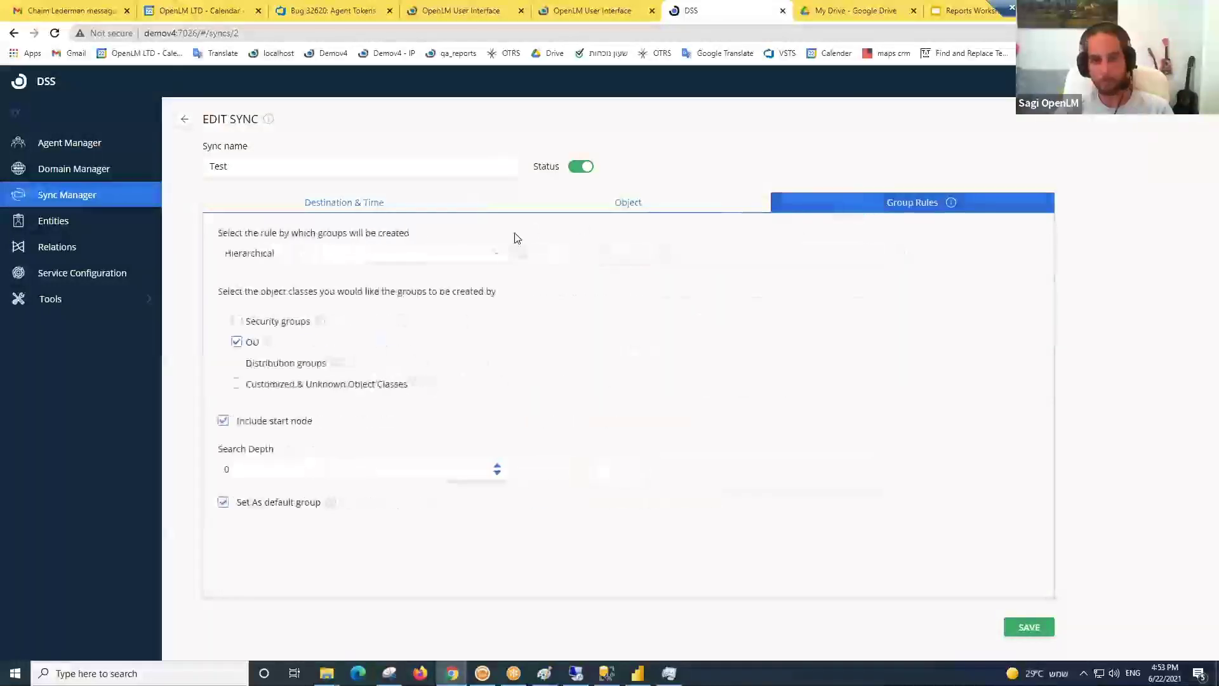
pyautogui.click(497, 252)
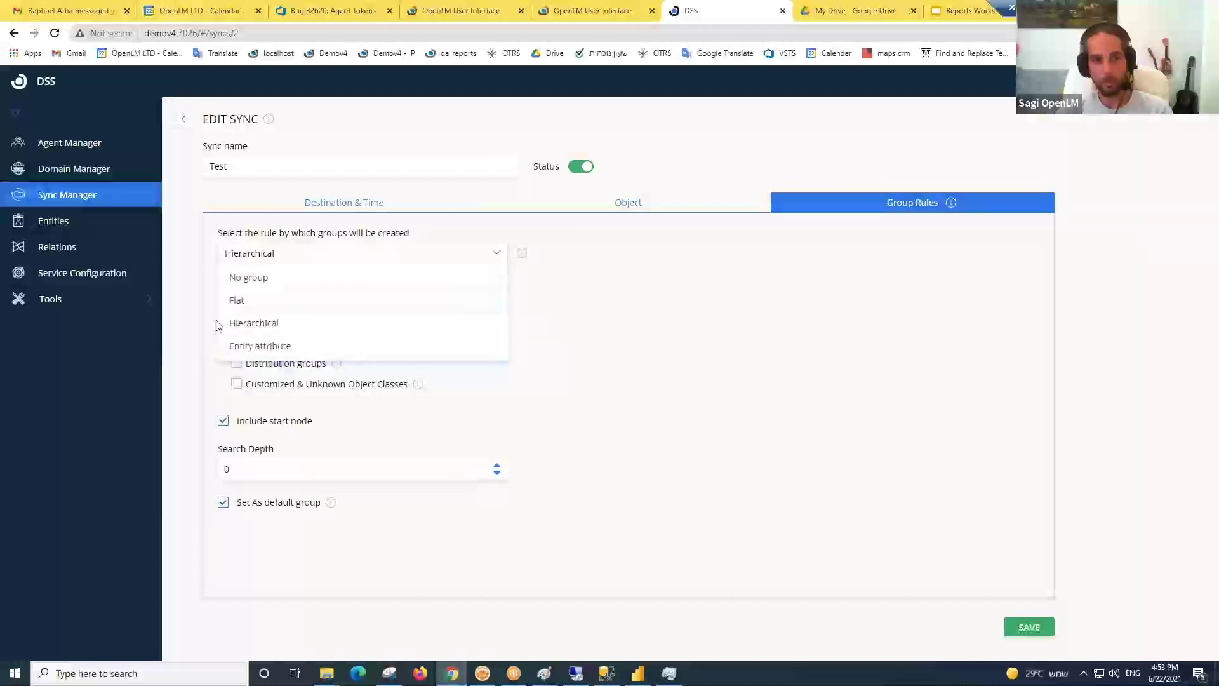
pyautogui.click(276, 350)
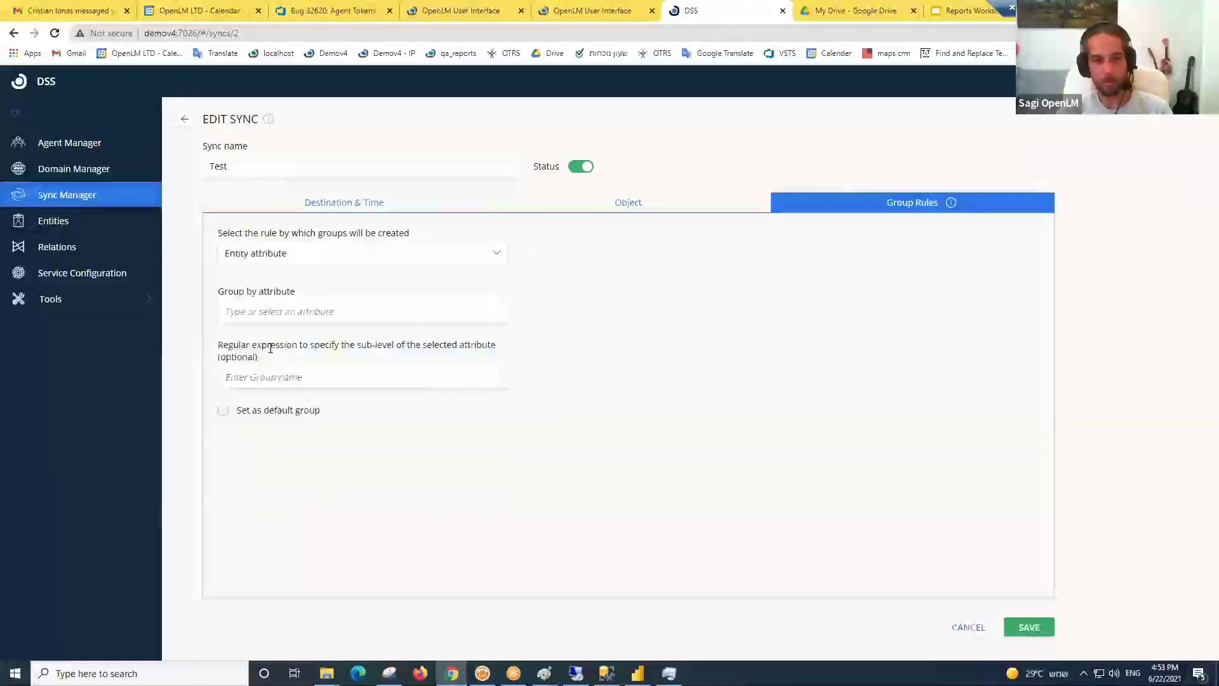
pyautogui.click(288, 311)
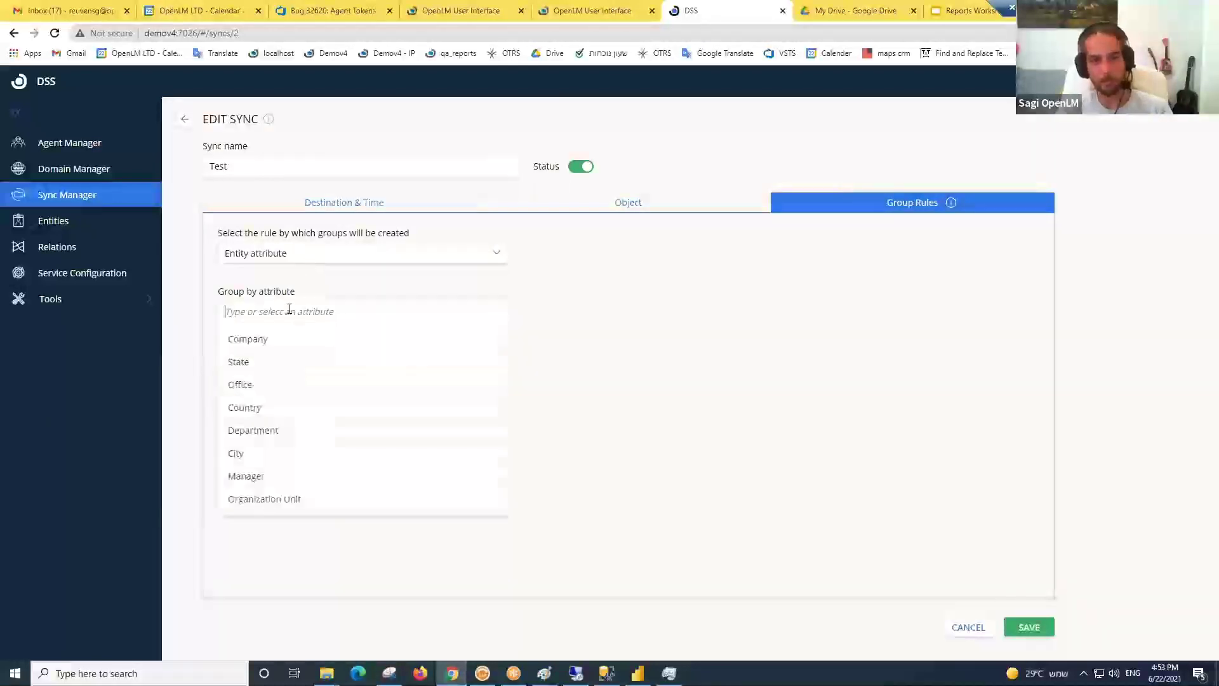
pyautogui.click(280, 430)
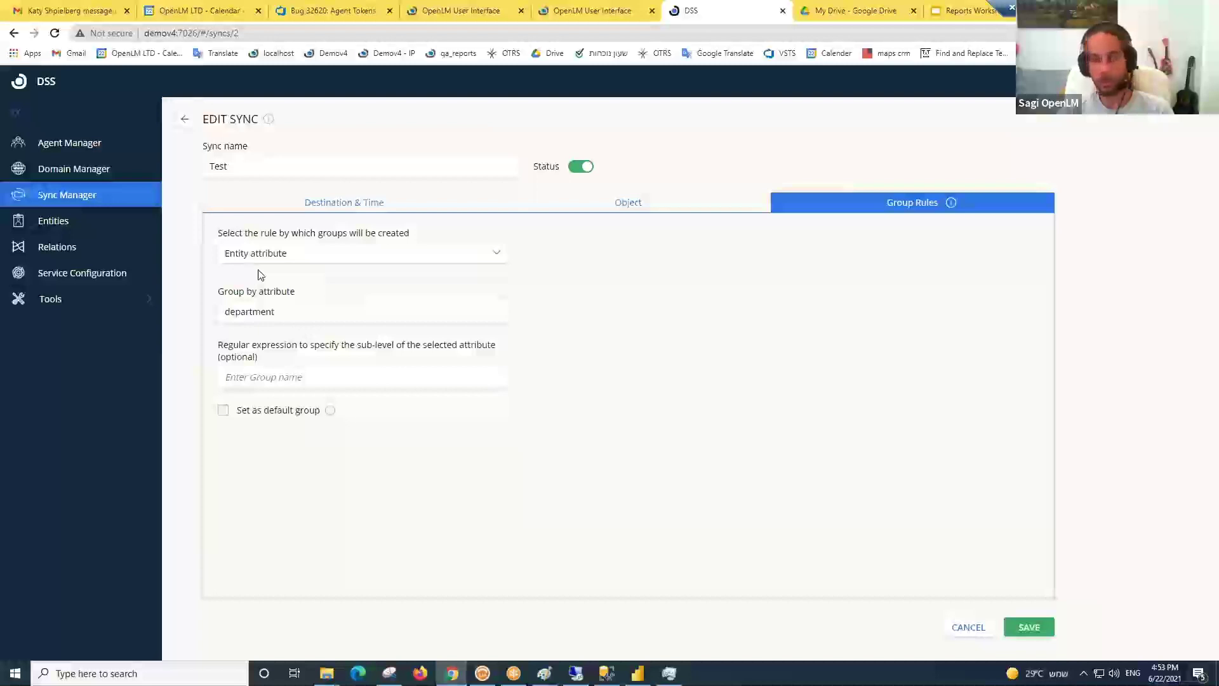
# - Return to the demov4 OpenLM session and open its Users list
pyautogui.click(530, 9)
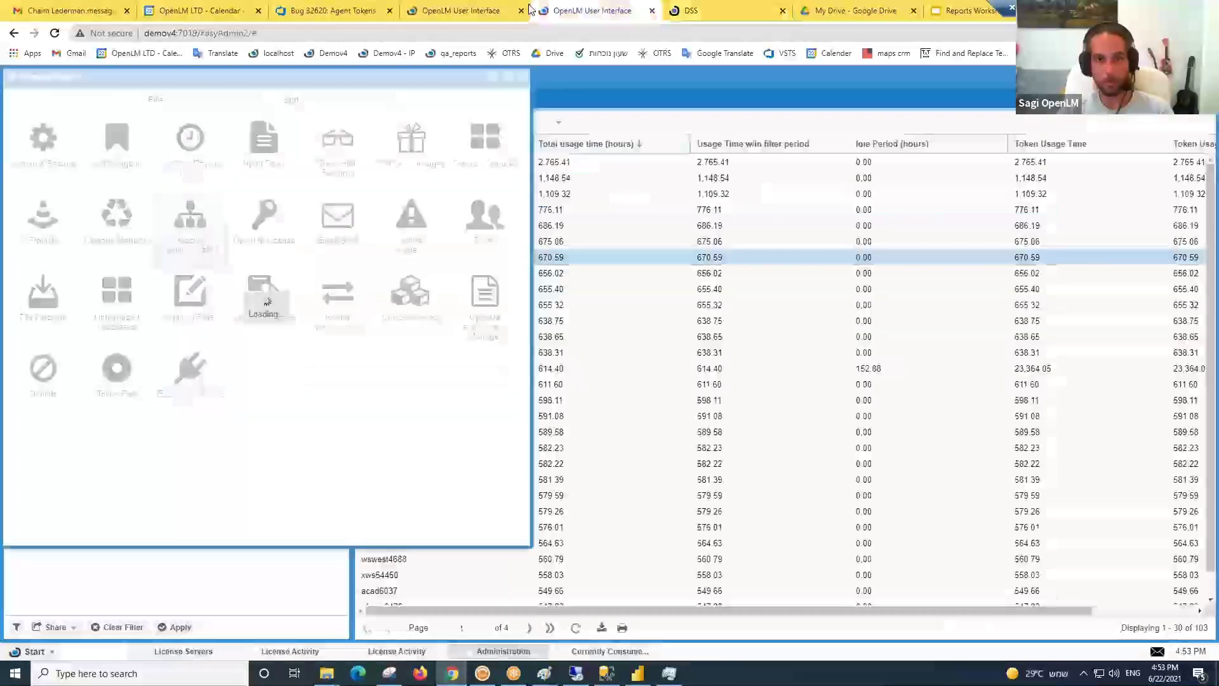
pyautogui.click(498, 10)
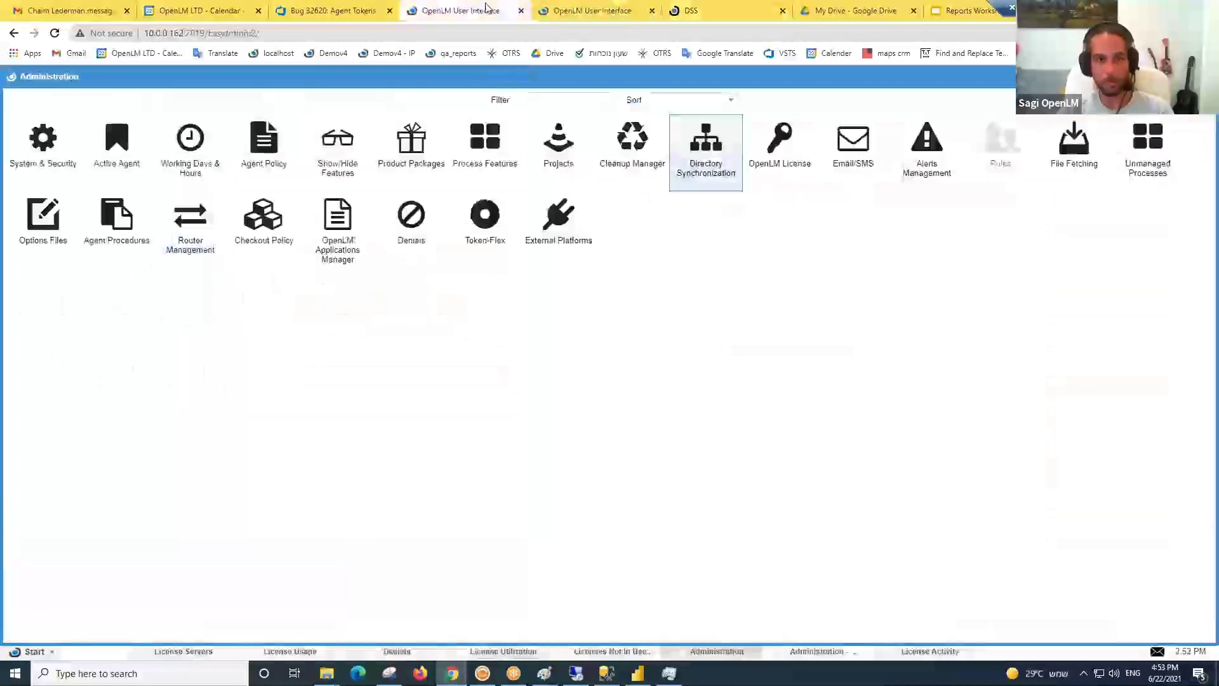
pyautogui.click(35, 651)
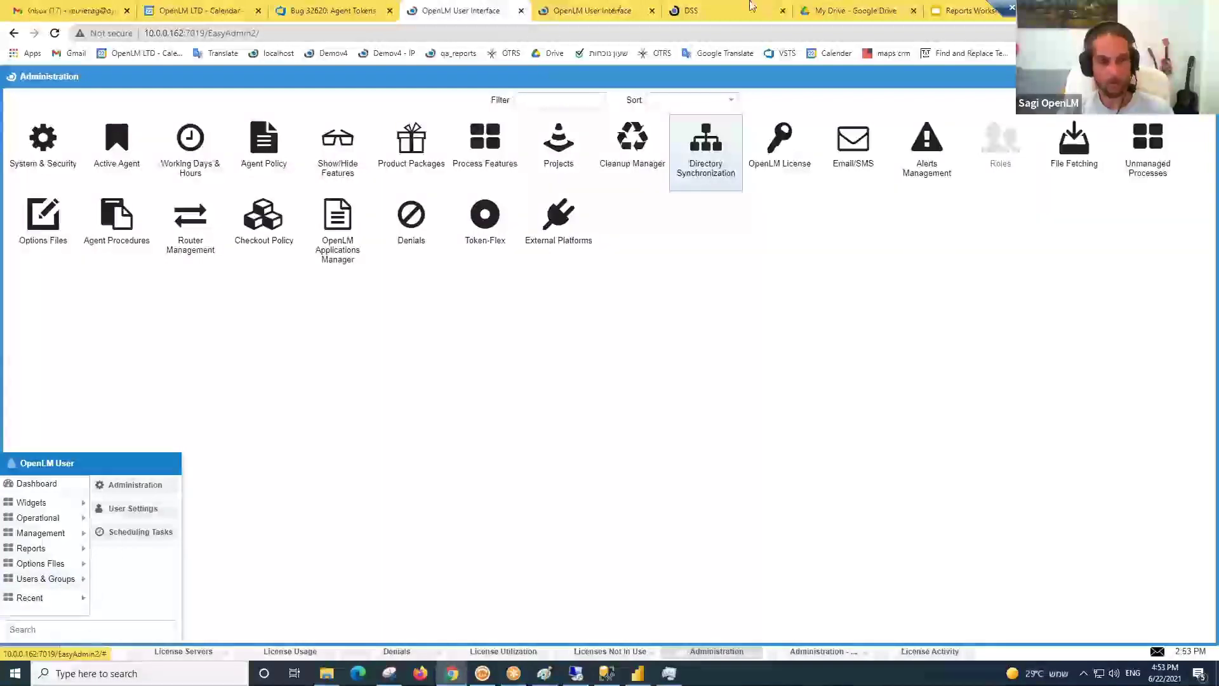
pyautogui.click(590, 10)
pyautogui.click(33, 651)
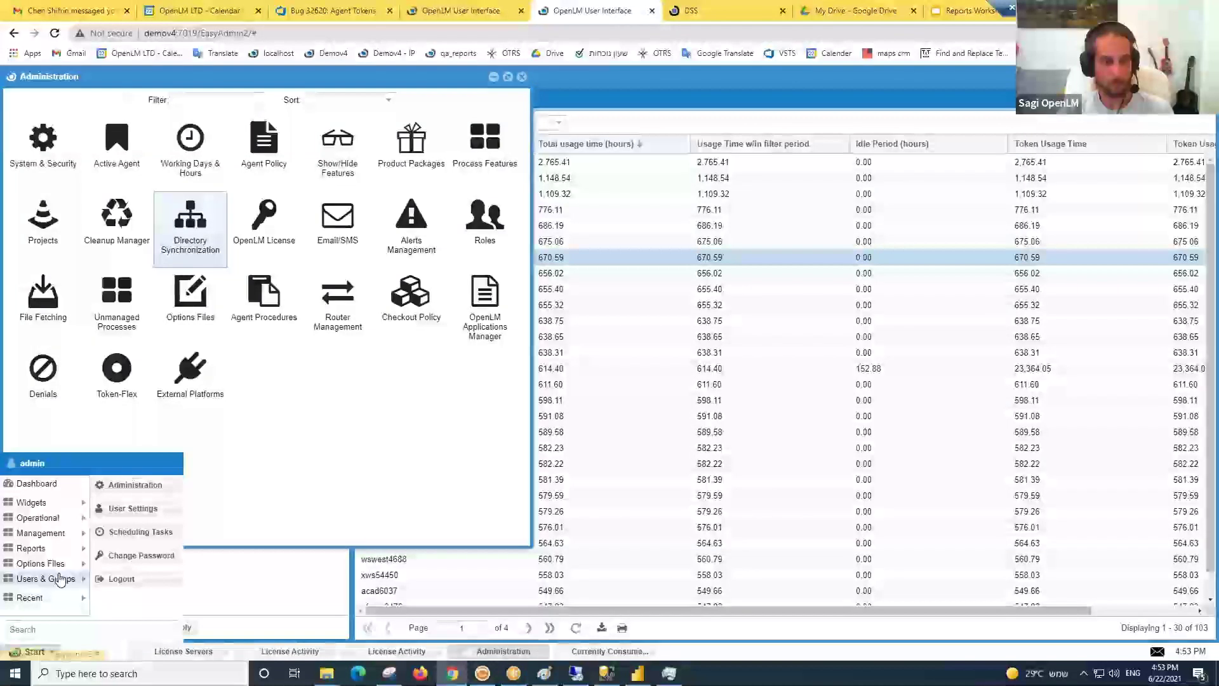
pyautogui.click(115, 580)
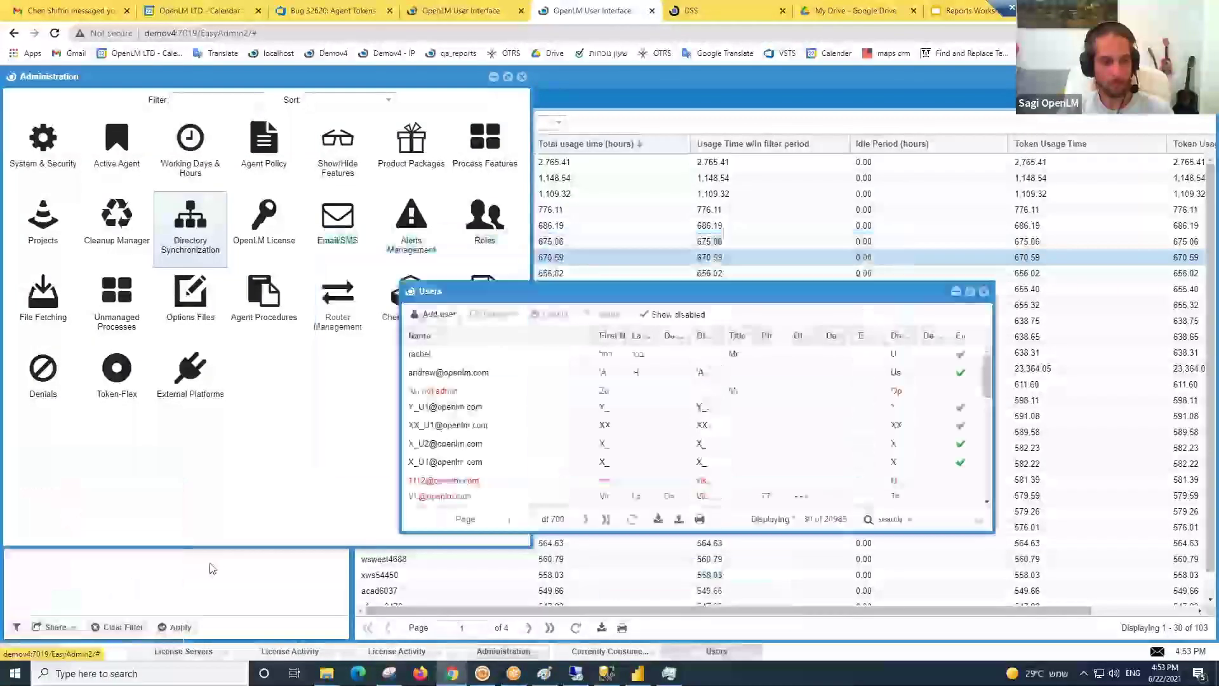
# - Open the Groups list and select the USA - Support group near the end of the tree
pyautogui.click(26, 650)
pyautogui.moveTo(39, 581)
pyautogui.click(115, 598)
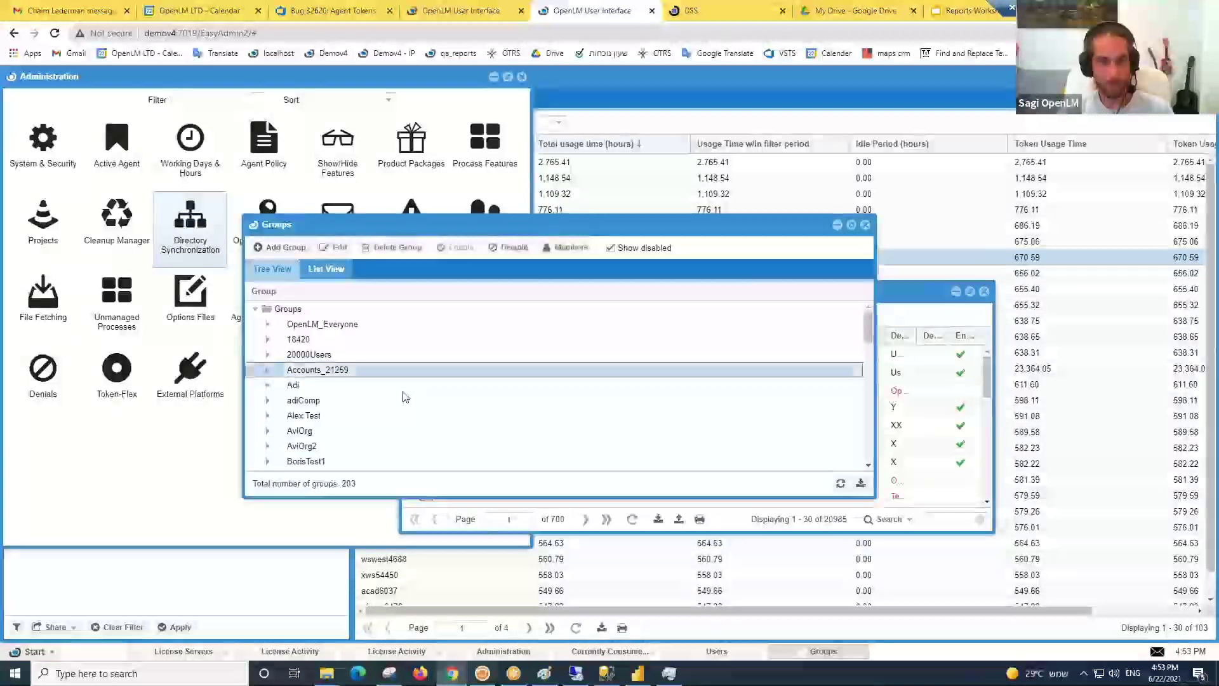
pyautogui.scroll(-20, 405, 397)
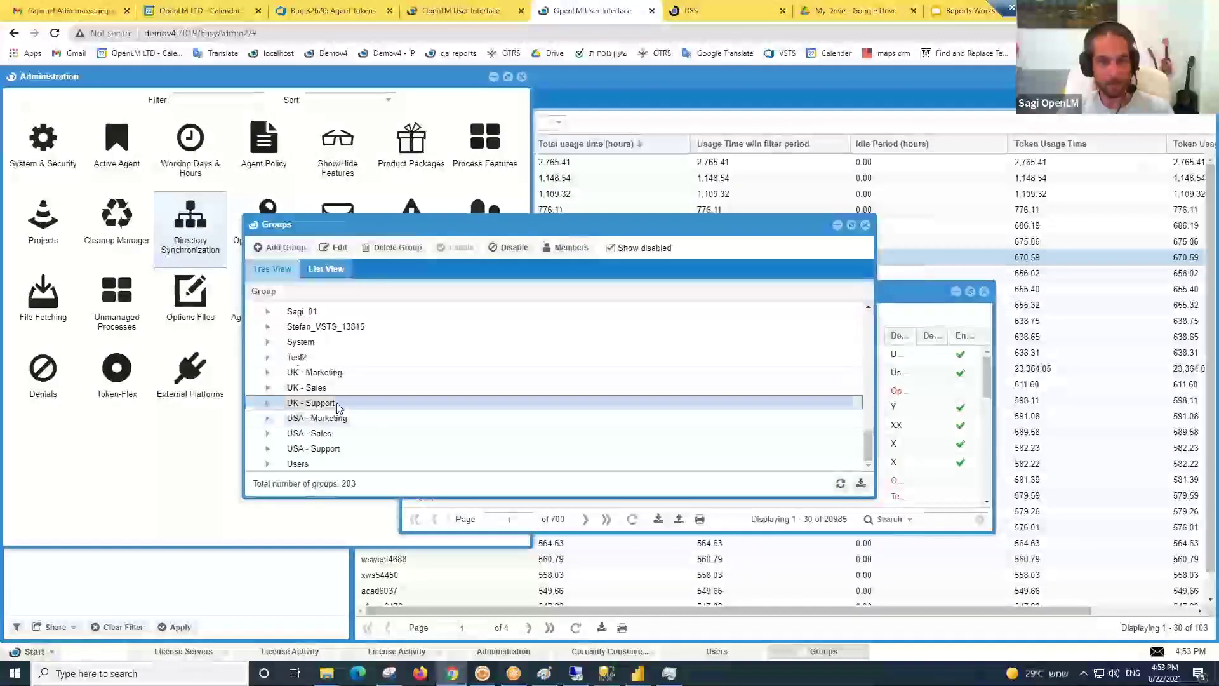
pyautogui.click(331, 450)
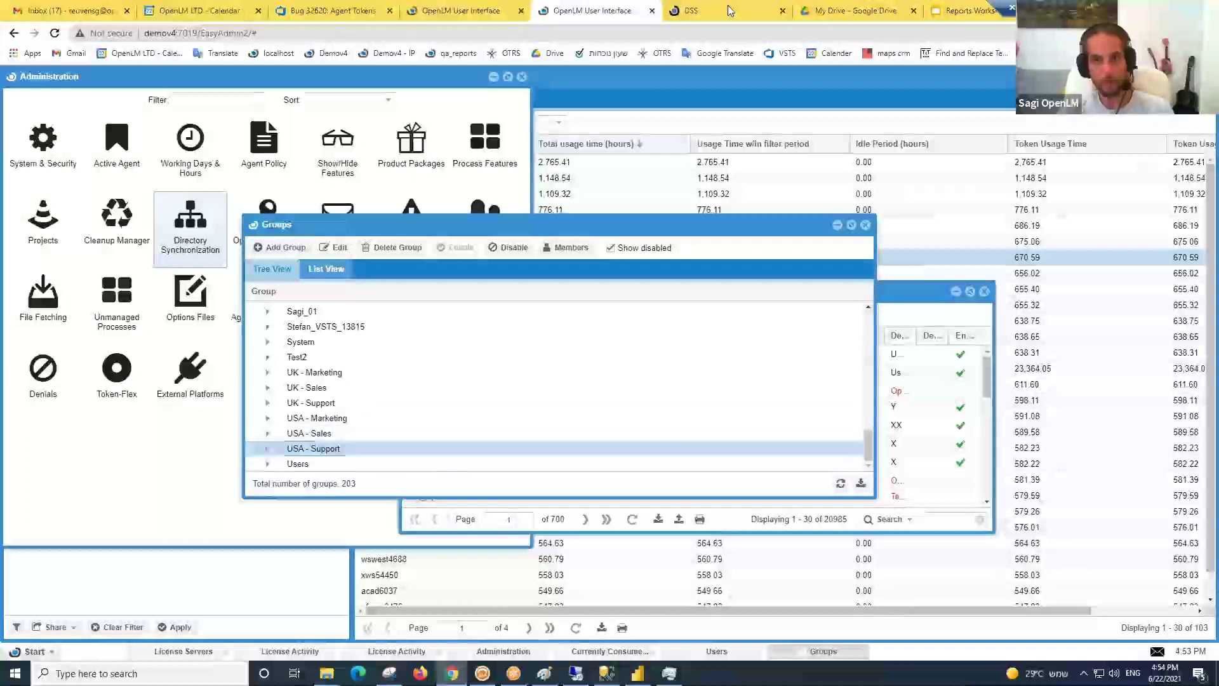
# - Return to the DSS Test sync's group rules and enable Set as default group for the department grouping
pyautogui.click(729, 11)
pyautogui.moveTo(273, 312); pyautogui.dragTo(222, 315)
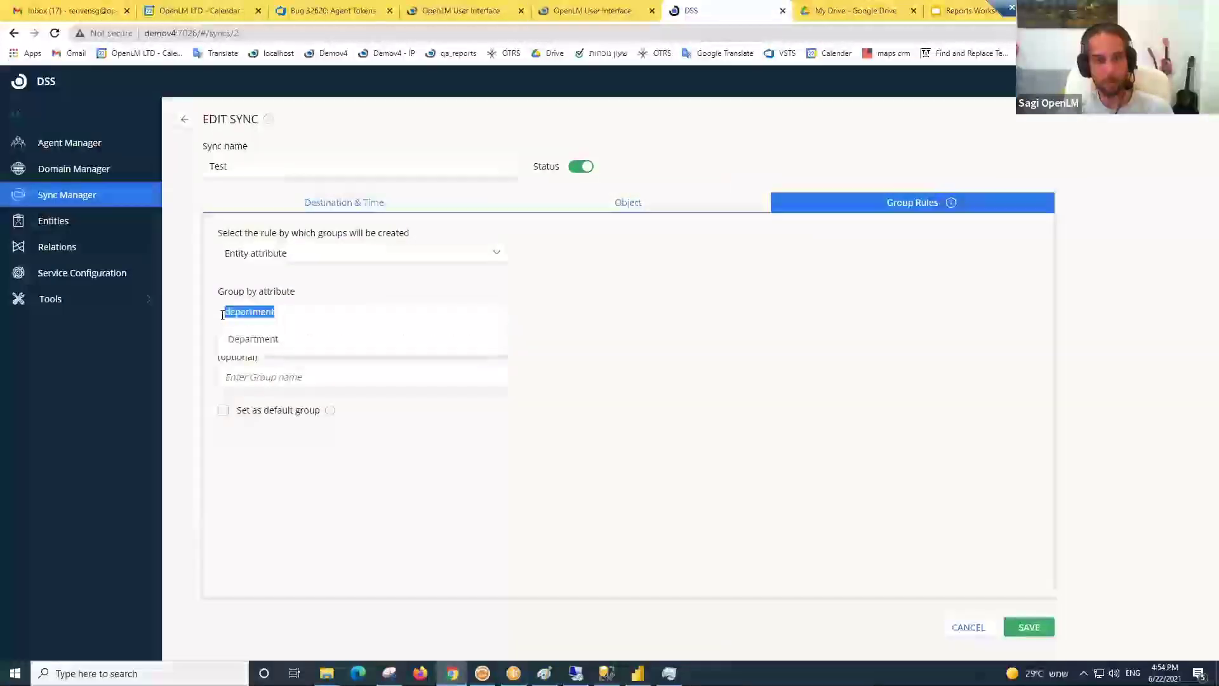
pyautogui.click(222, 410)
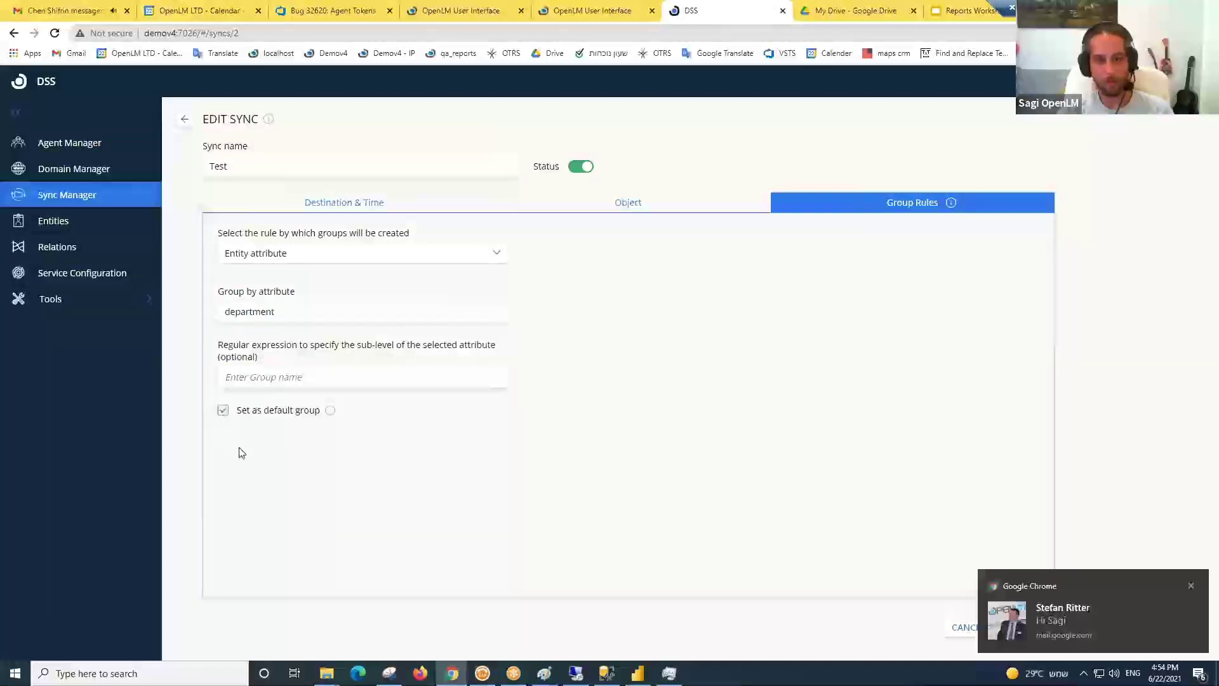
pyautogui.click(223, 411)
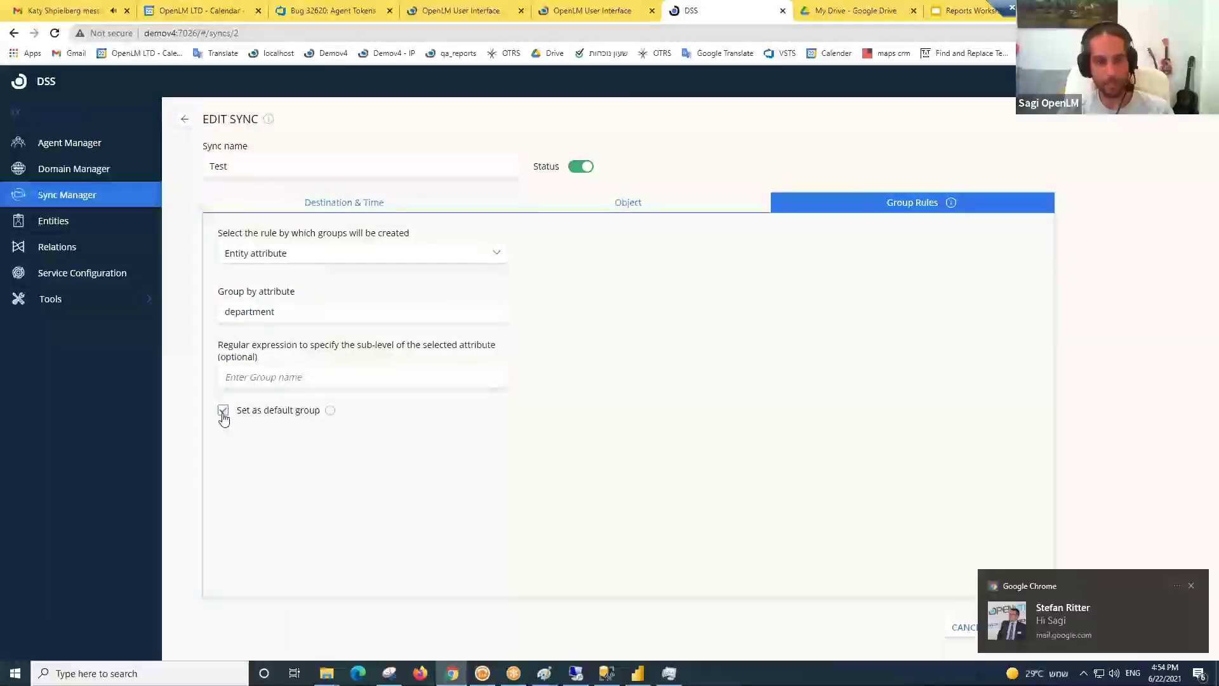
pyautogui.click(223, 414)
pyautogui.click(223, 413)
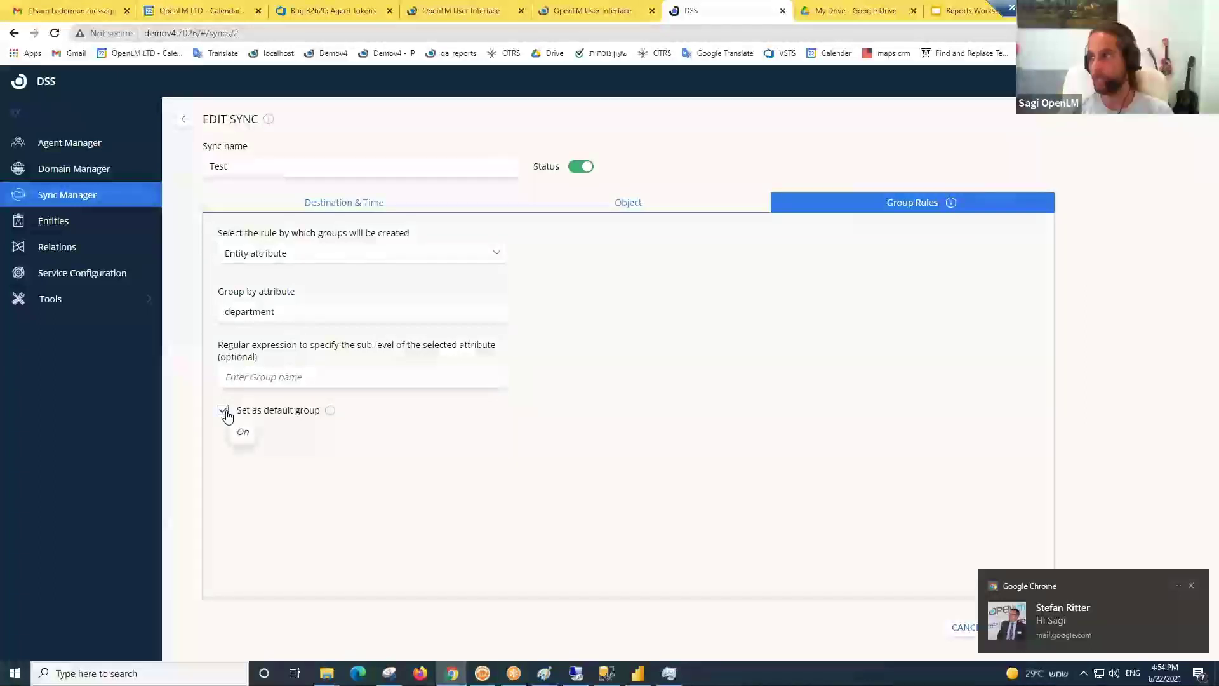
# - Return to the demov4 OpenLM session, bring up the License Activity report, and group its results by Group
pyautogui.click(590, 9)
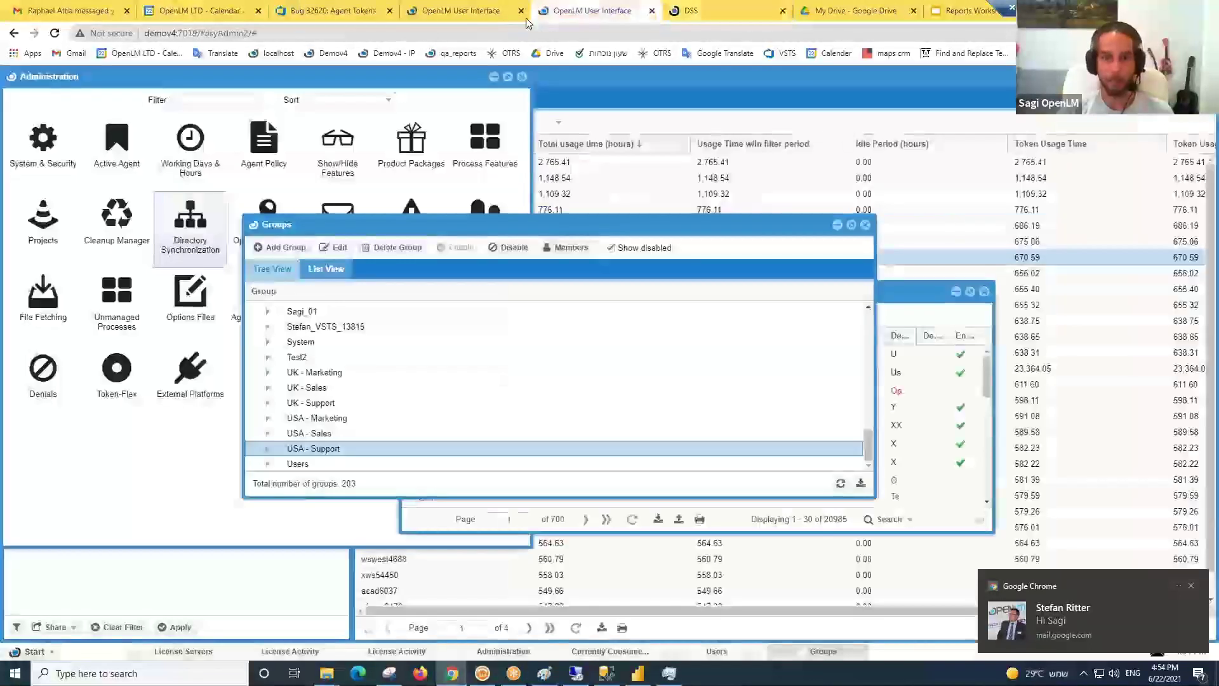
pyautogui.click(583, 6)
pyautogui.click(460, 10)
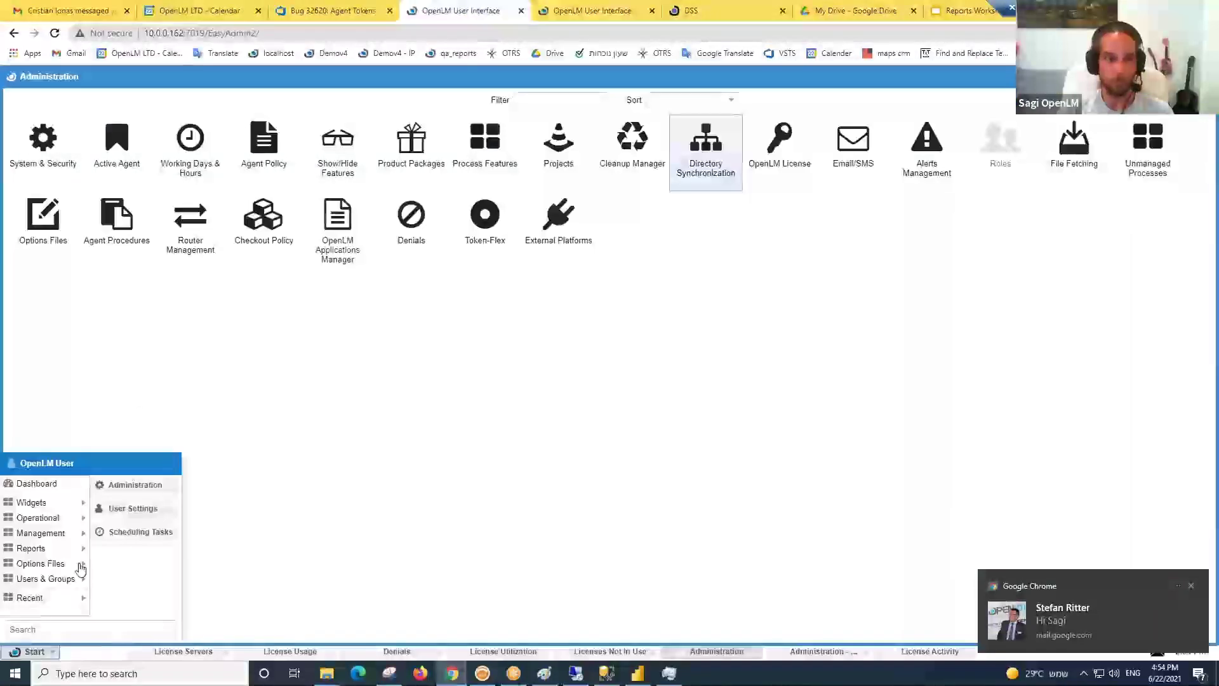
pyautogui.click(583, 13)
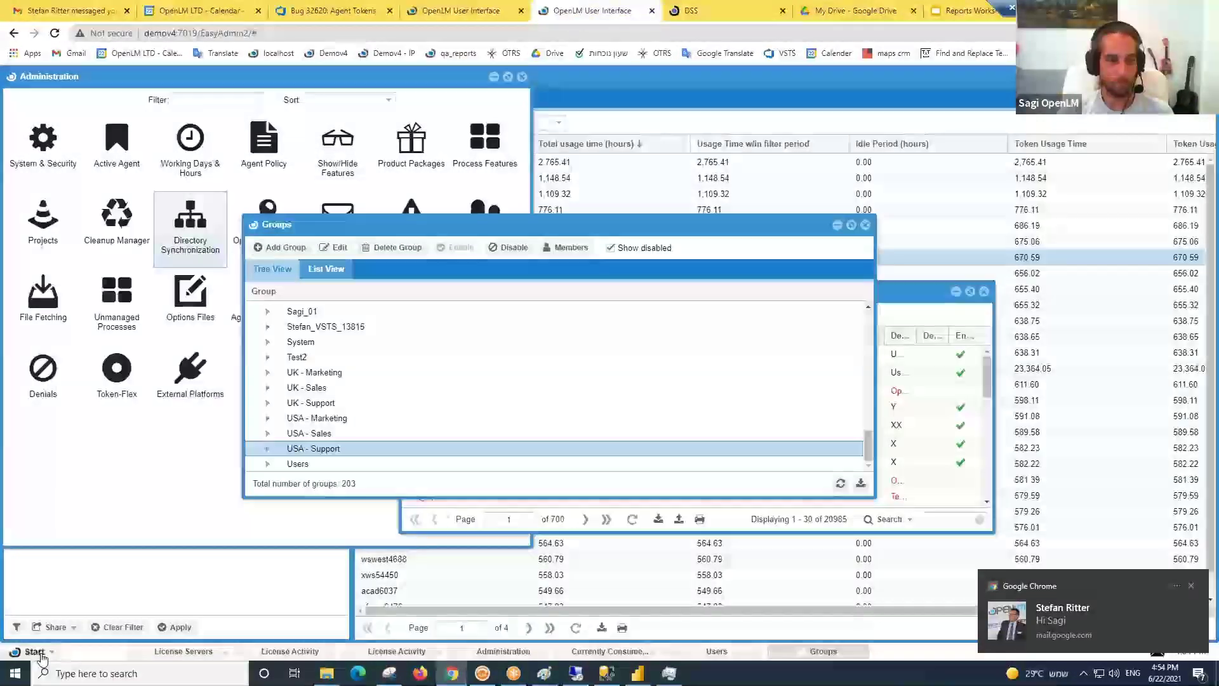
pyautogui.moveTo(58, 550)
pyautogui.click(124, 567)
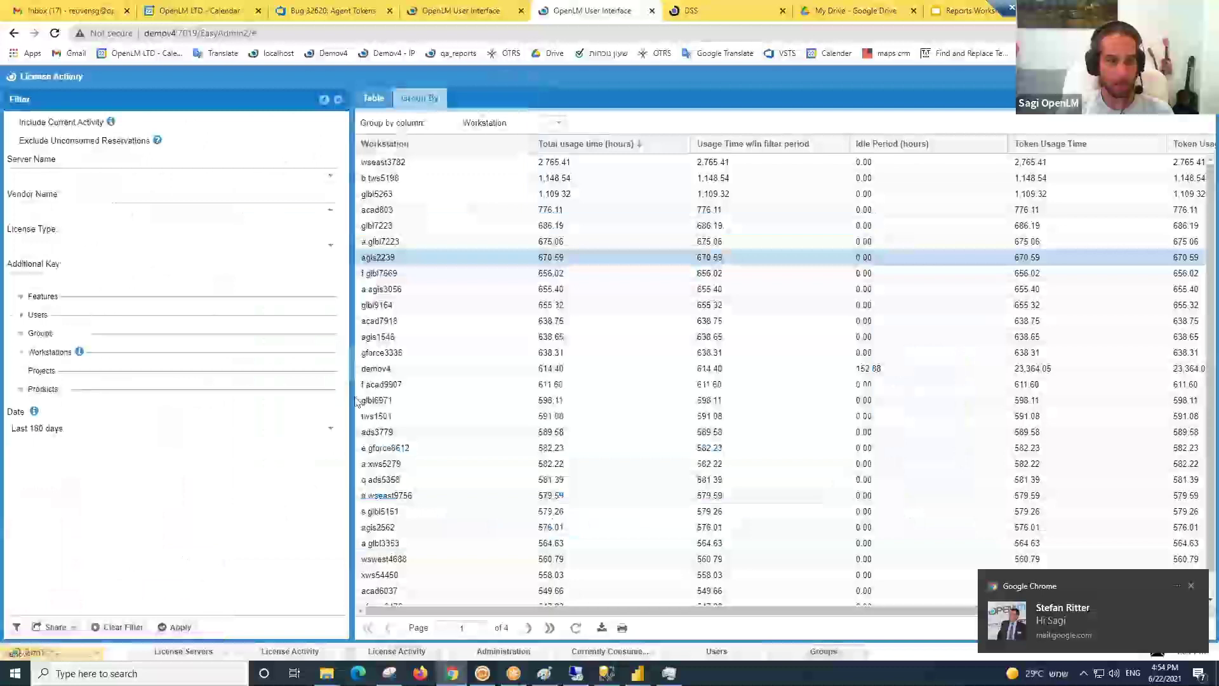
pyautogui.click(551, 125)
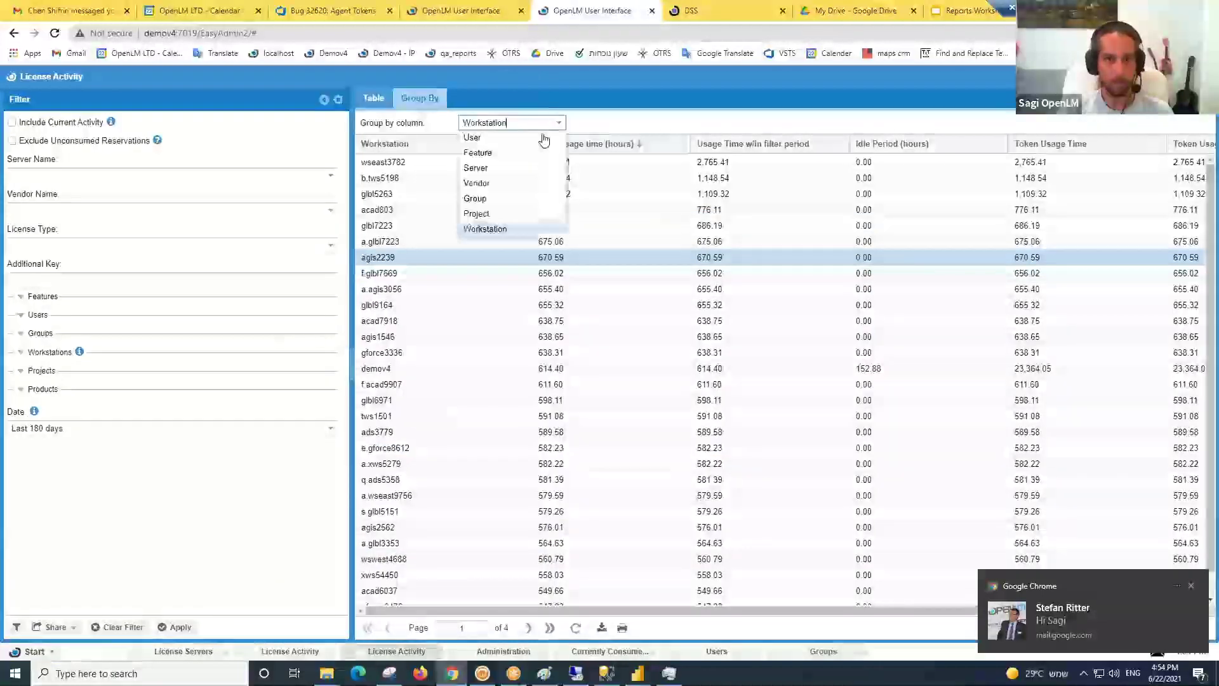
pyautogui.click(492, 204)
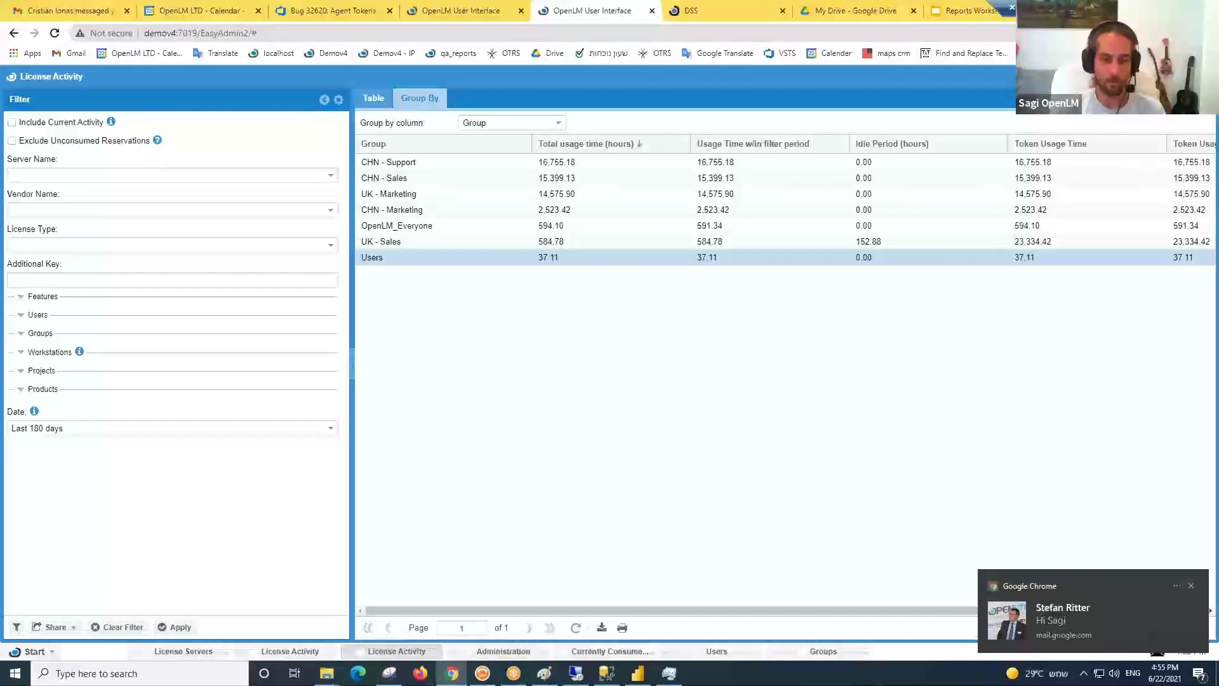
# - Switch to the demov4 remote desktop, launch the OpenLM Server configuration, and log in as admin with the account password
pyautogui.hotkey('alt', 'Tab')
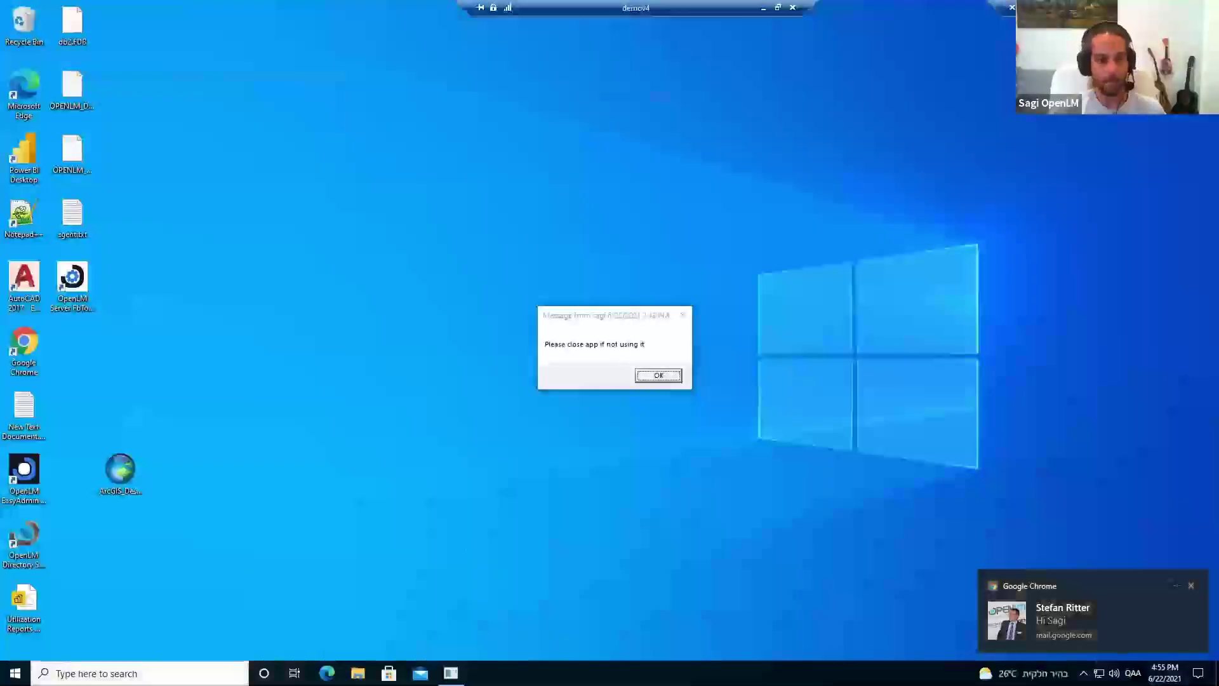
pyautogui.click(127, 673)
pyautogui.write('server')
pyautogui.click(110, 327)
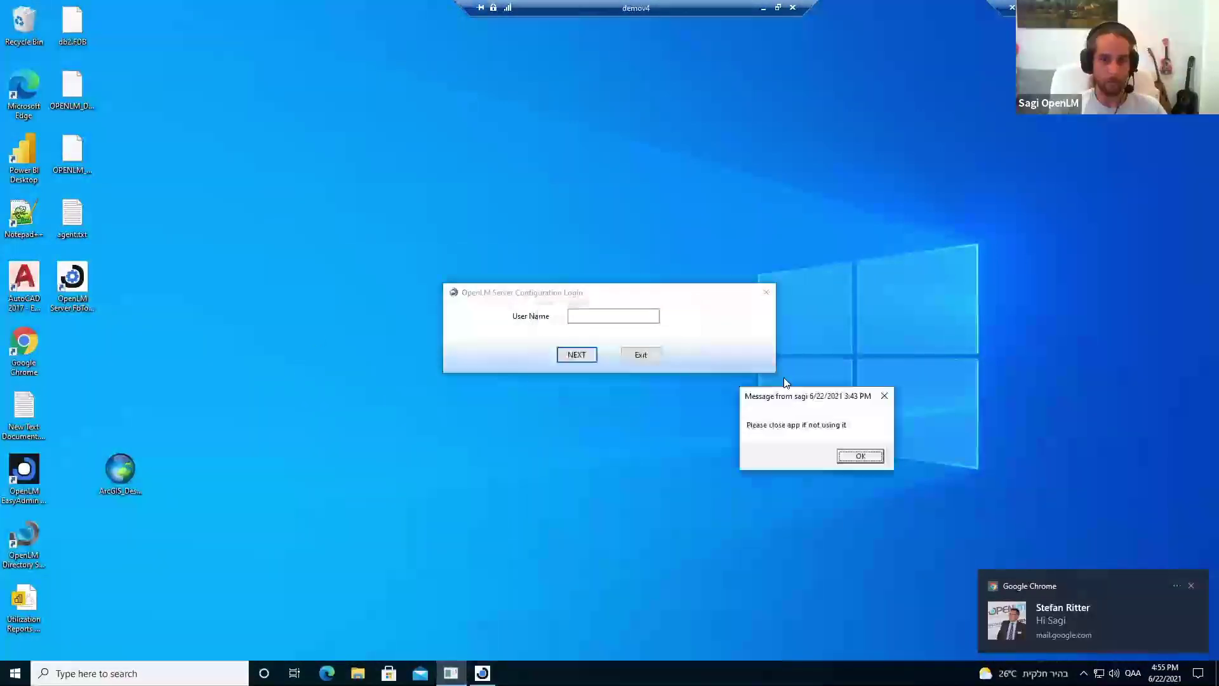
pyautogui.write('admin')
pyautogui.press('Return')
pyautogui.write('••••••')
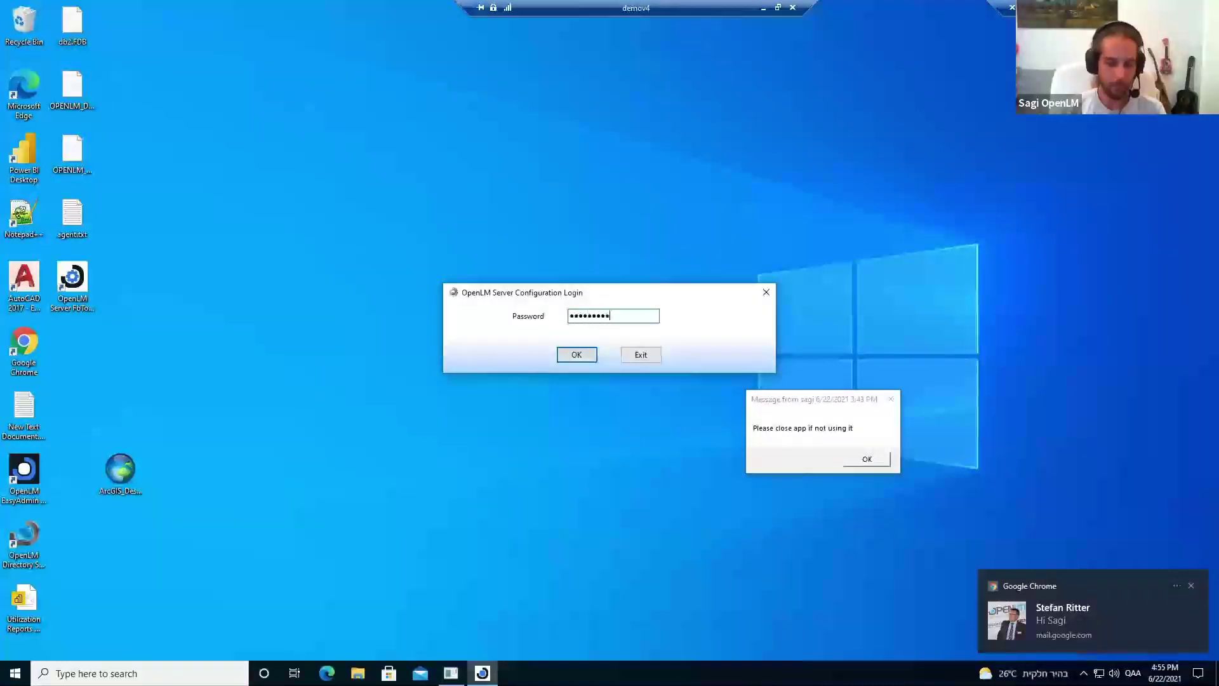
pyautogui.press('Return')
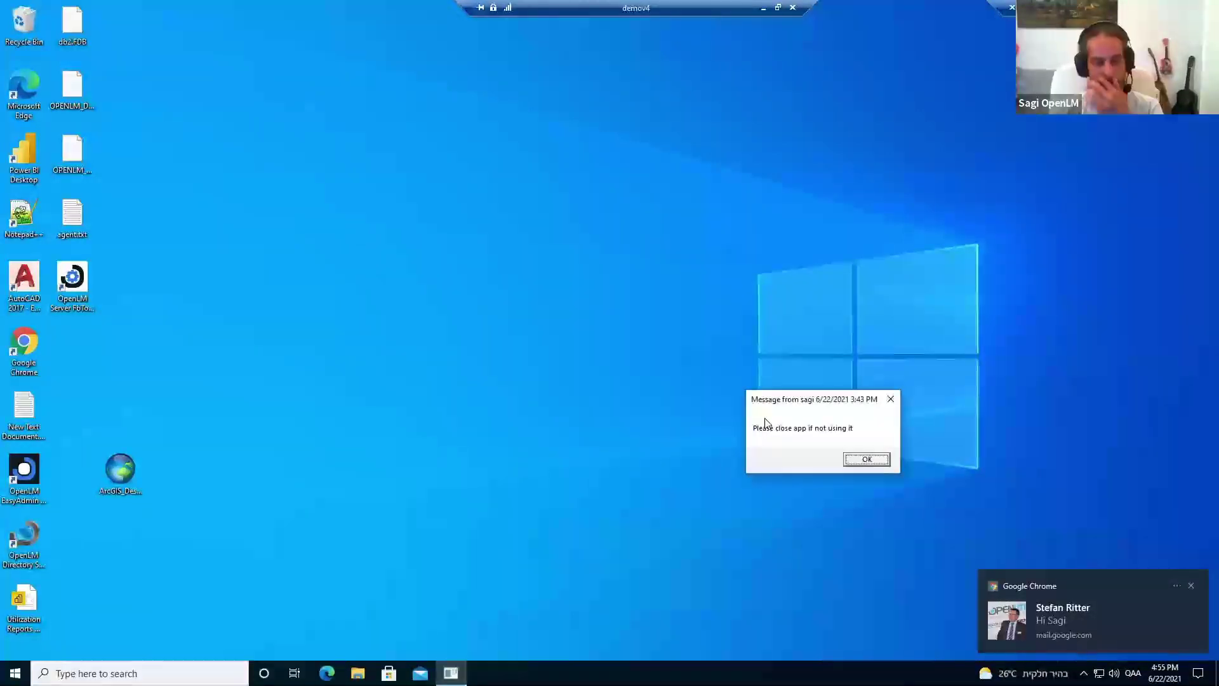
pyautogui.moveTo(795, 405); pyautogui.dragTo(808, 402)
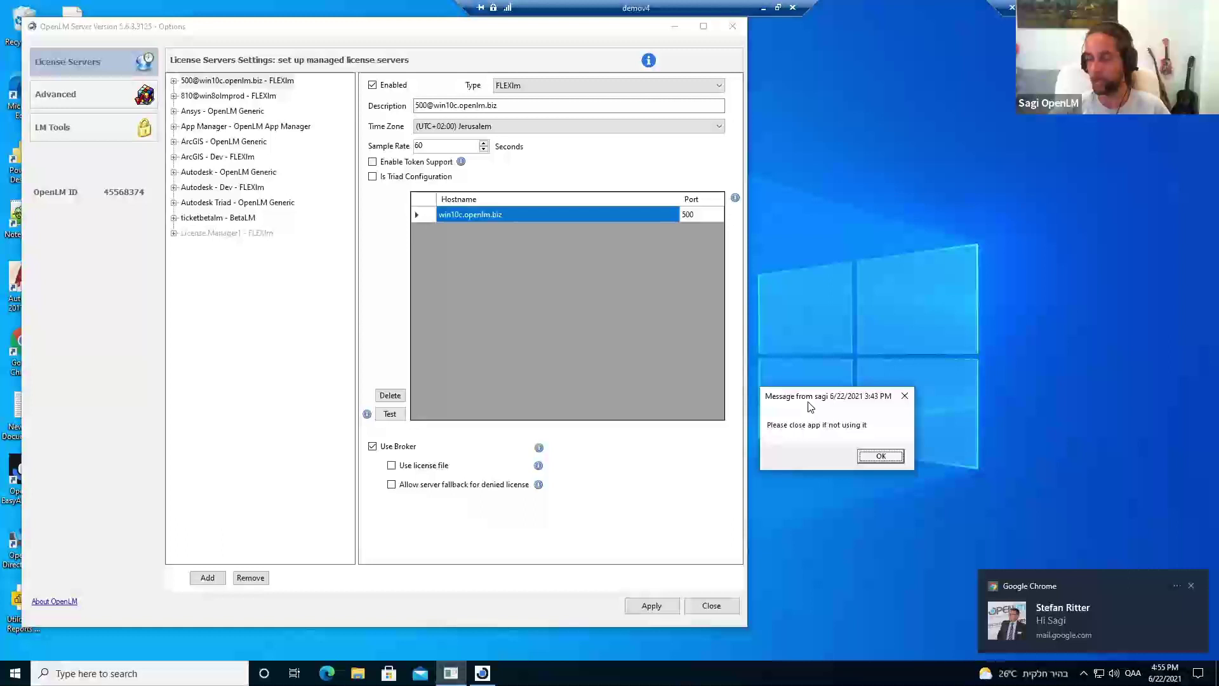
pyautogui.click(238, 314)
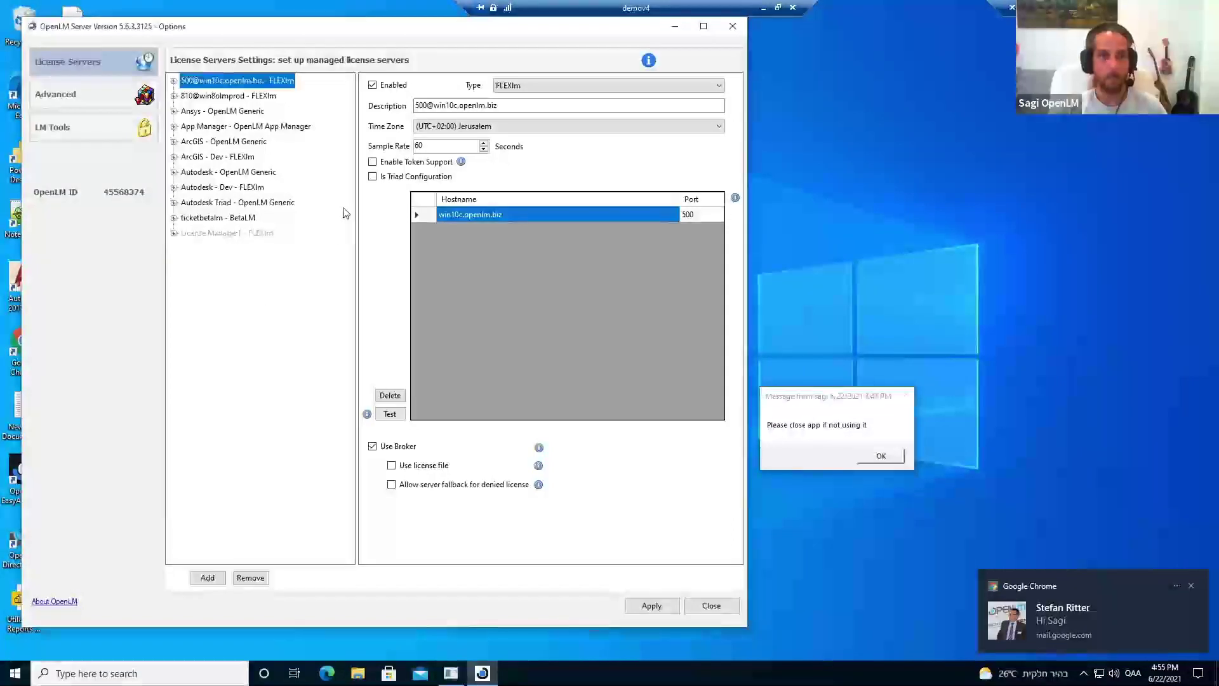
pyautogui.click(373, 163)
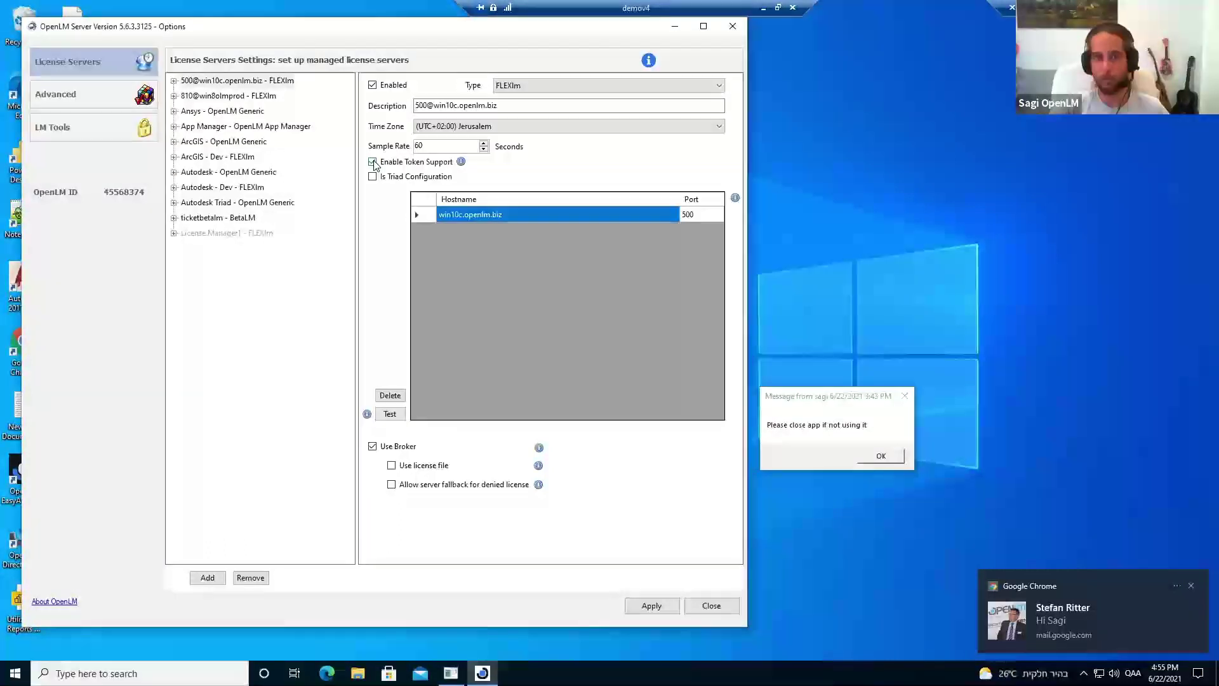
pyautogui.click(374, 162)
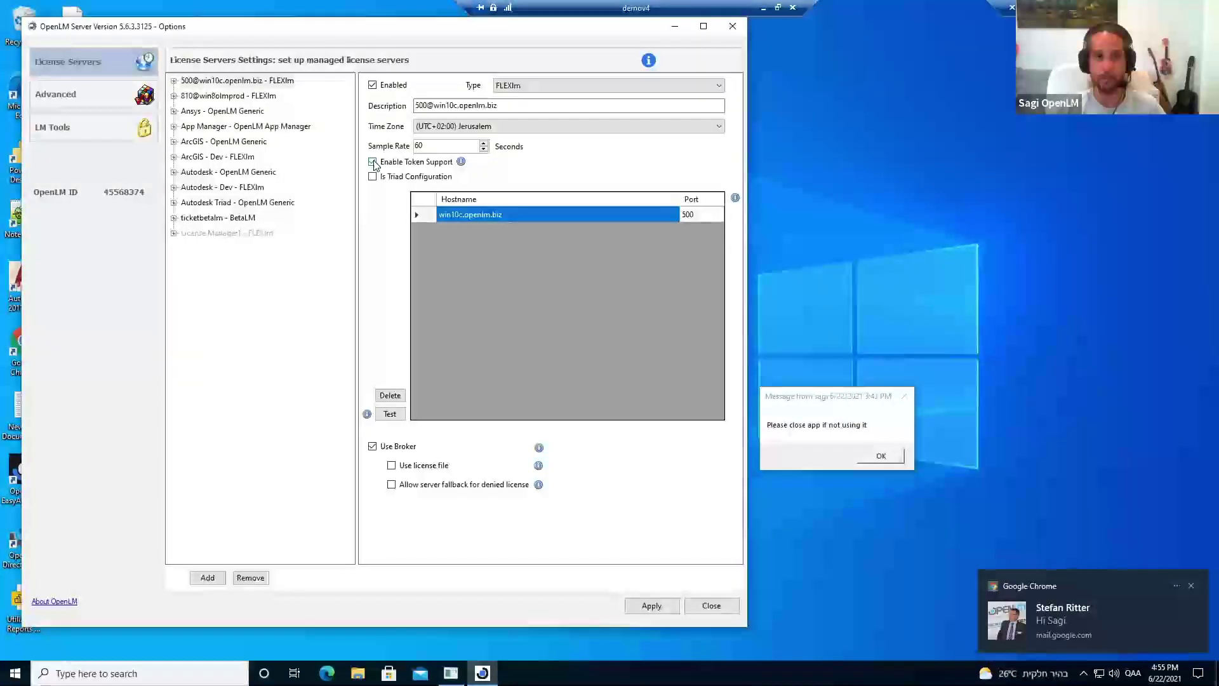
pyautogui.click(373, 163)
pyautogui.click(373, 163)
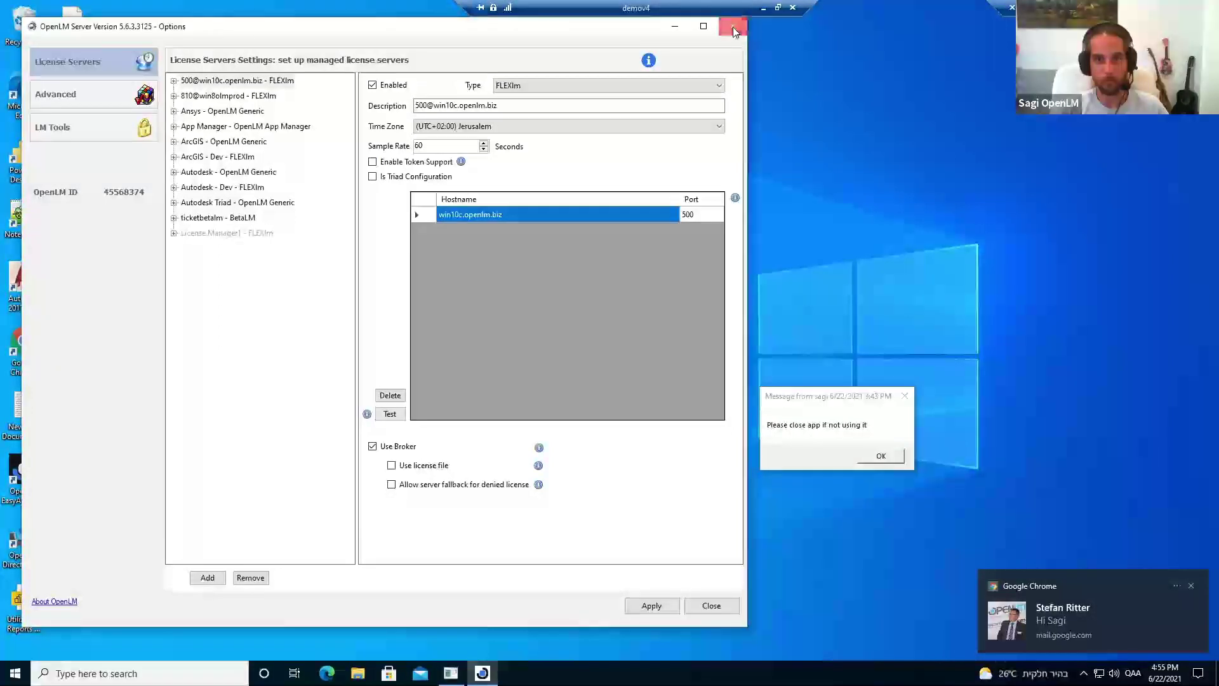
pyautogui.click(732, 27)
pyautogui.click(763, 8)
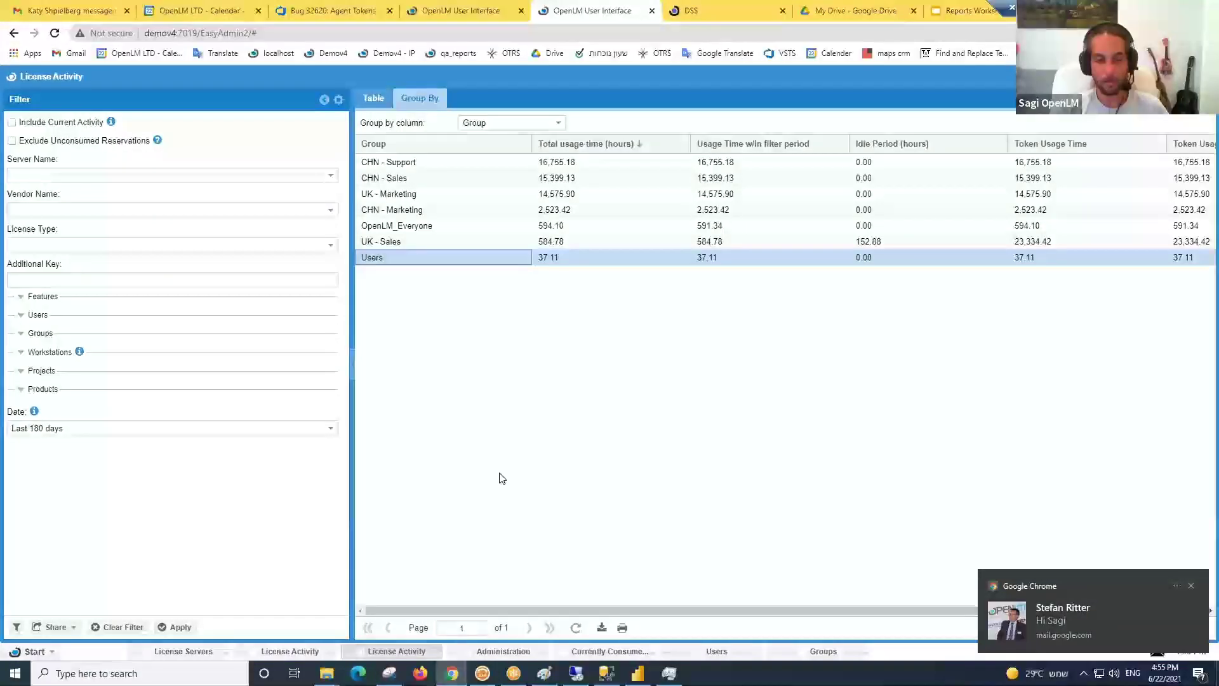
# - Open the Token-Flex Usage report and apply a start date of 19/06/2010 for the adskflex vendor
pyautogui.click(45, 652)
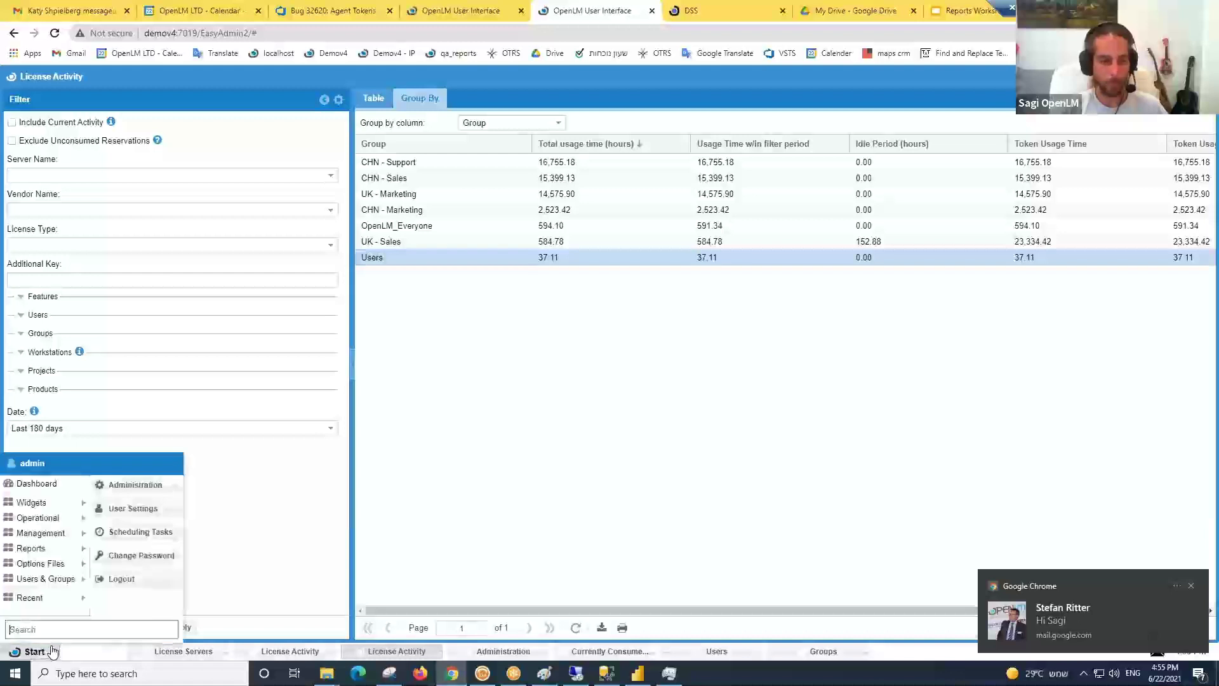
pyautogui.moveTo(52, 554)
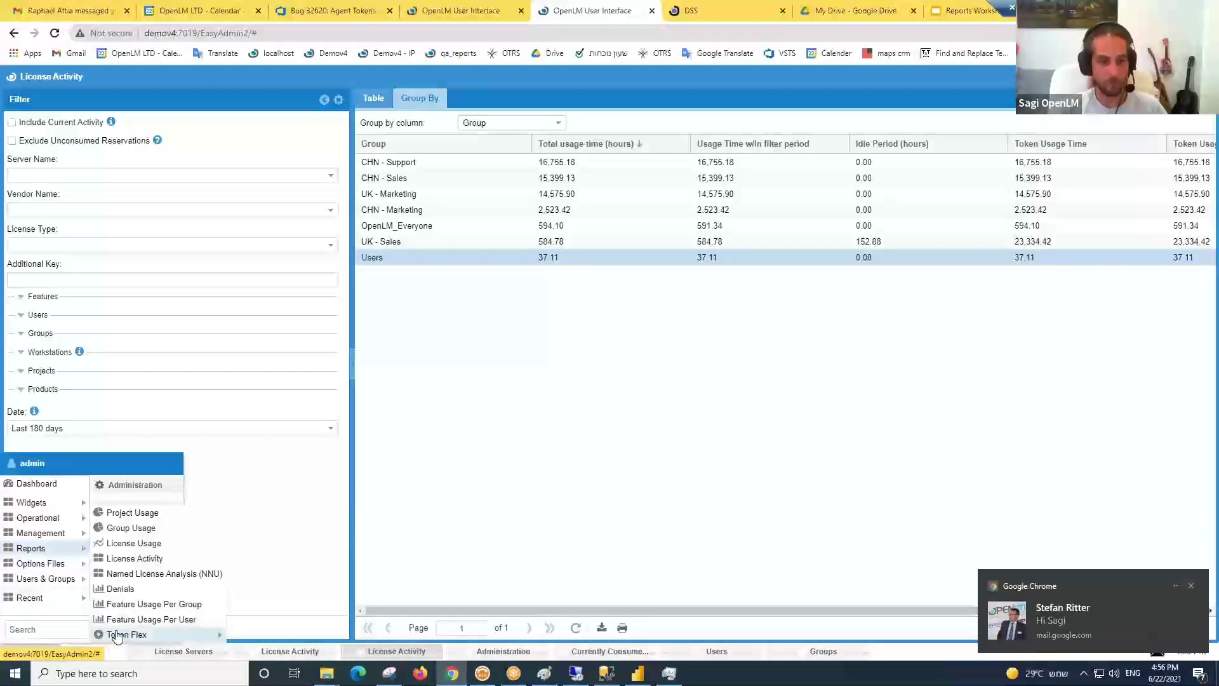
pyautogui.moveTo(121, 637)
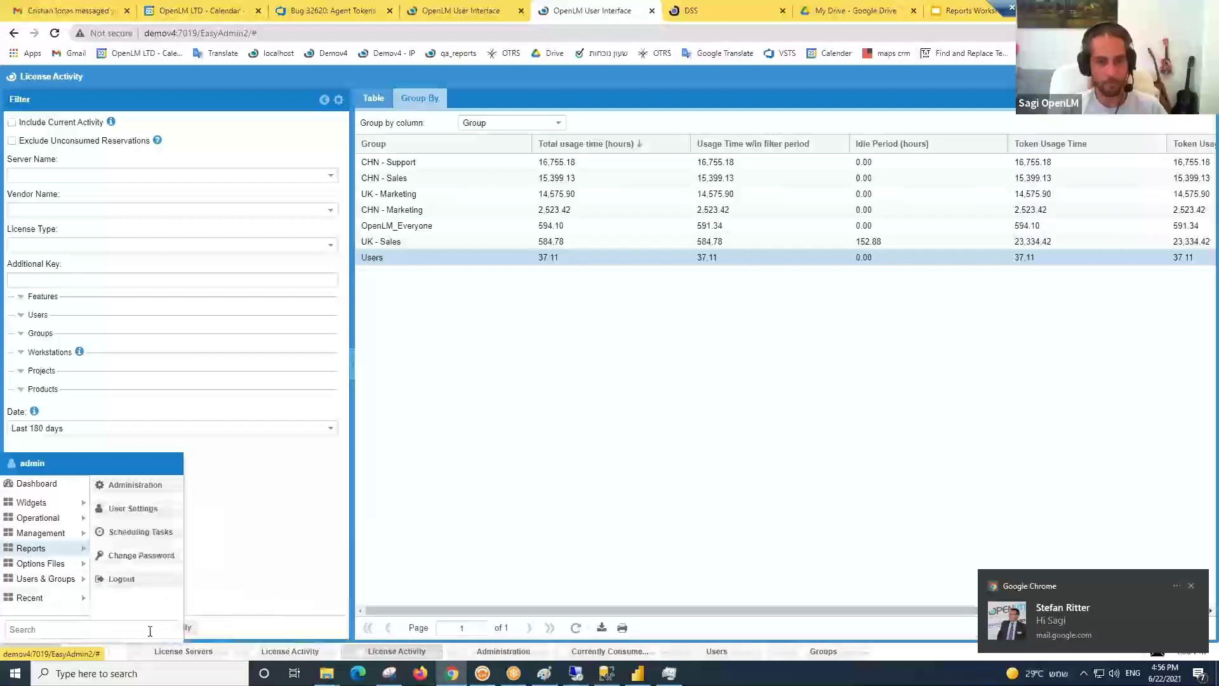
pyautogui.moveTo(203, 634)
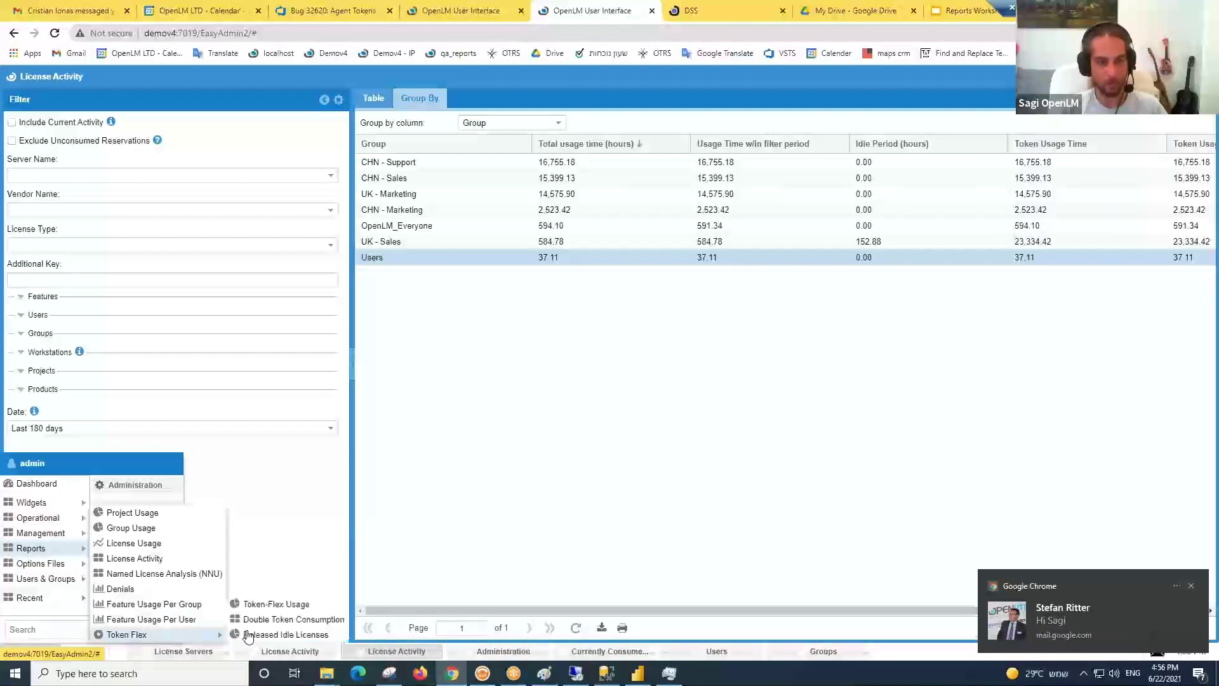
pyautogui.click(259, 605)
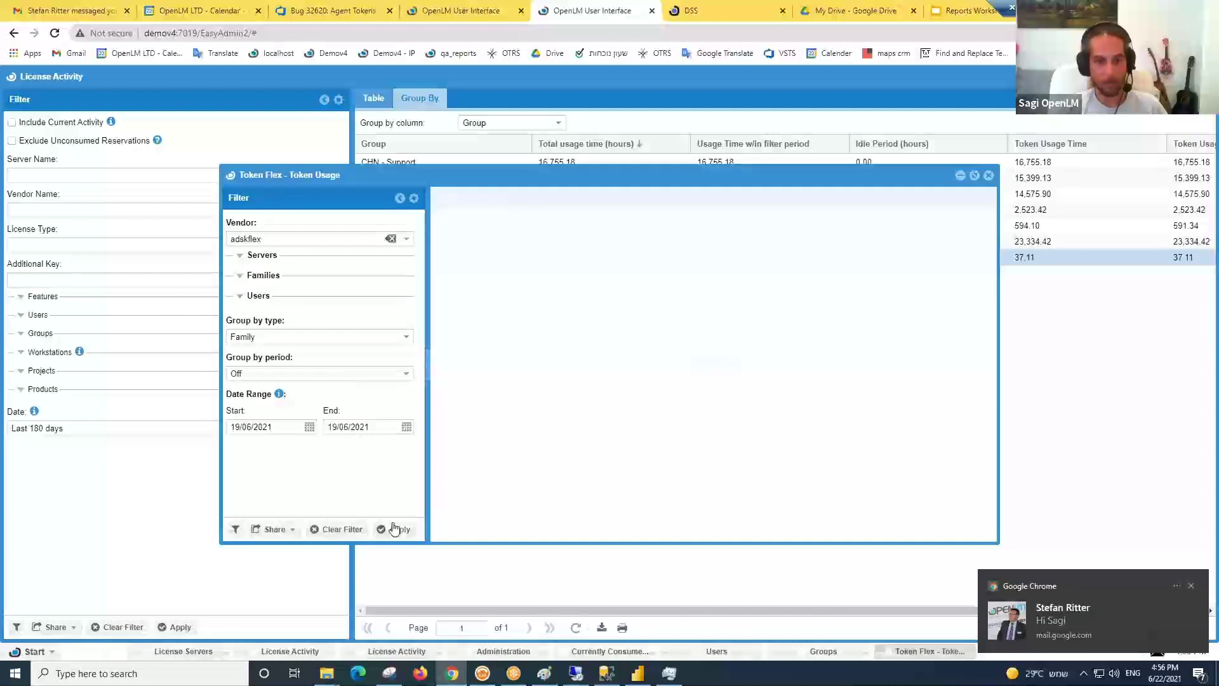
pyautogui.click(395, 529)
pyautogui.click(272, 427)
pyautogui.moveTo(272, 427); pyautogui.dragTo(262, 427)
pyautogui.write('10')
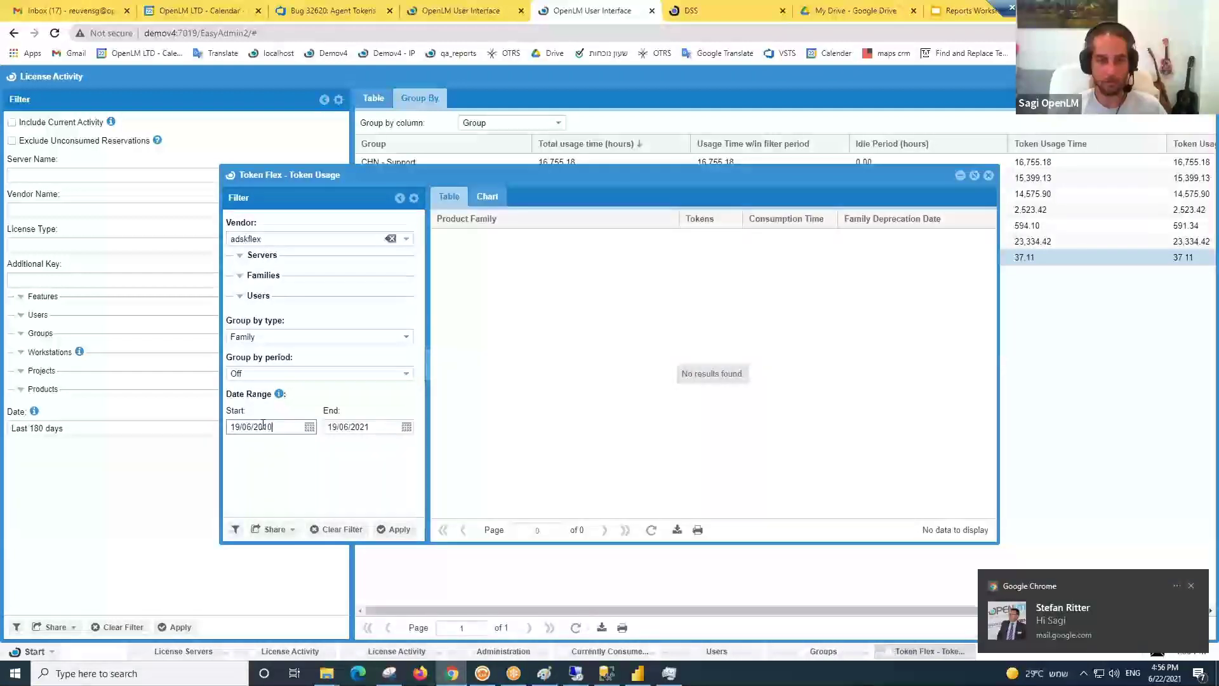
pyautogui.click(398, 528)
# - Examine the tokens and consumption time per Autodesk product family, including the top families chart
pyautogui.click(620, 346)
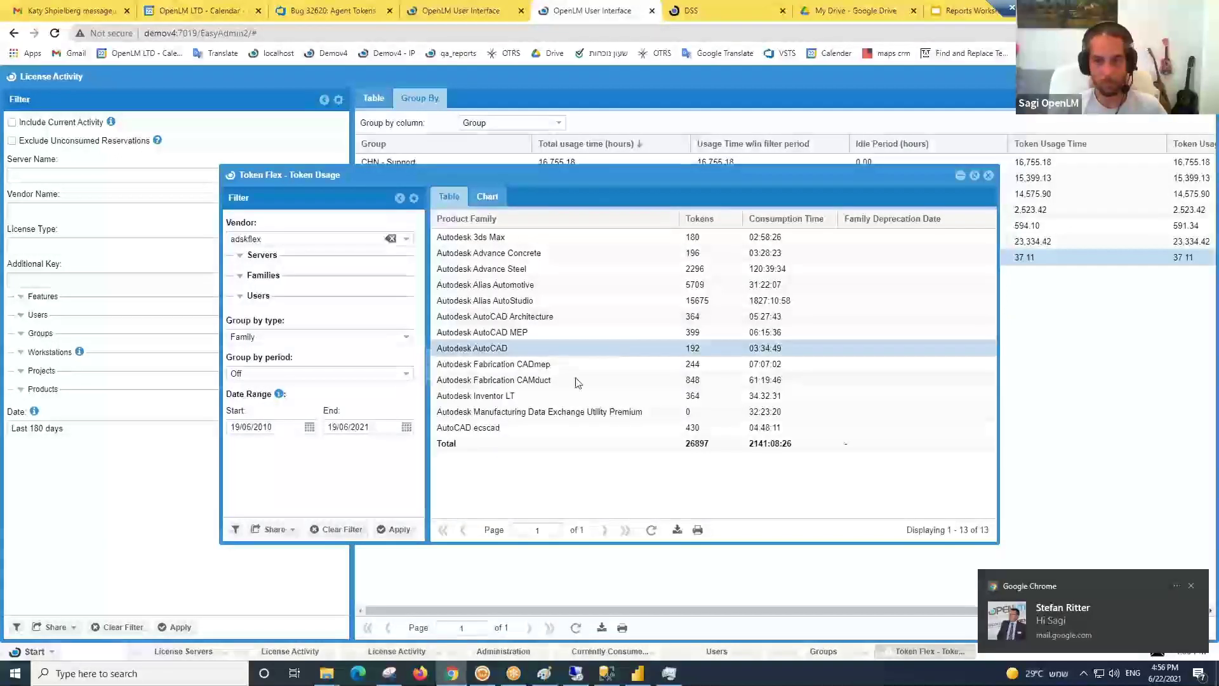
pyautogui.click(635, 392)
pyautogui.click(509, 251)
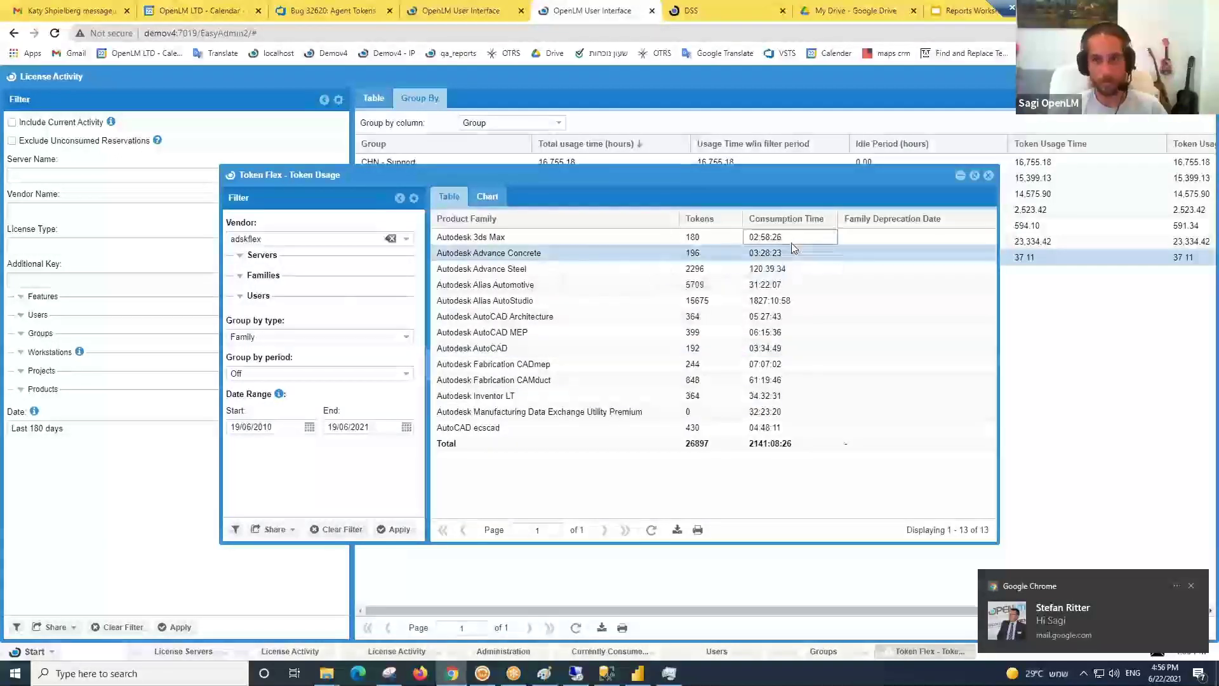
pyautogui.click(702, 268)
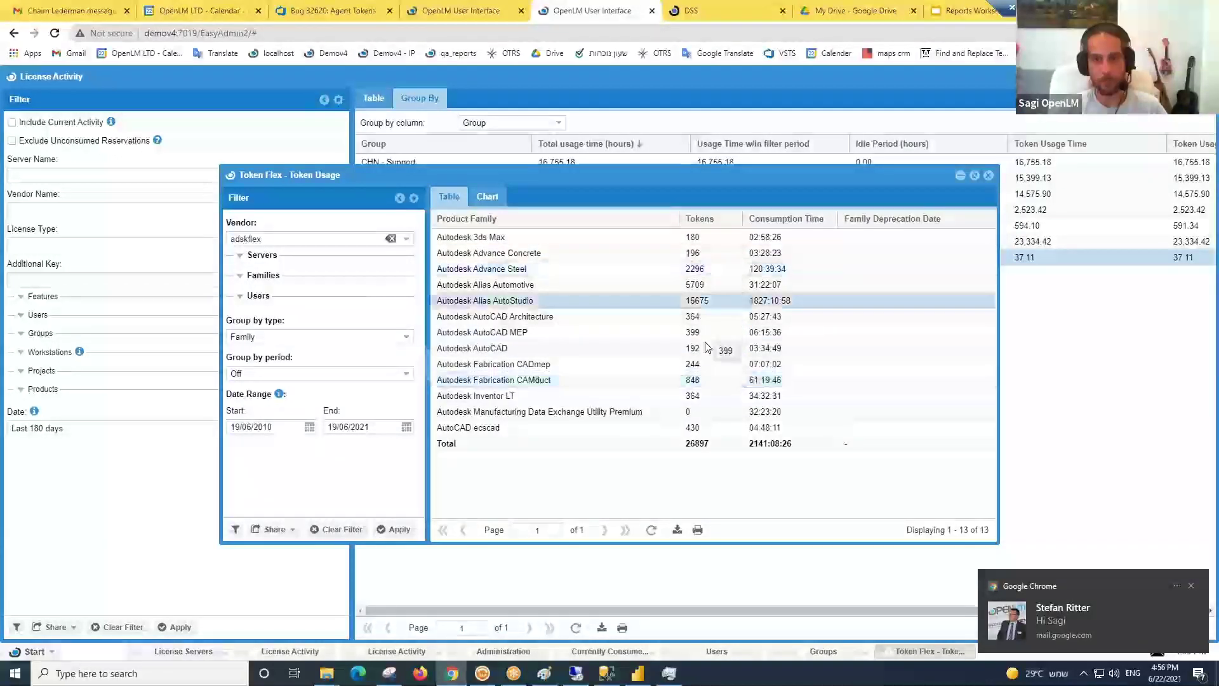
pyautogui.click(482, 200)
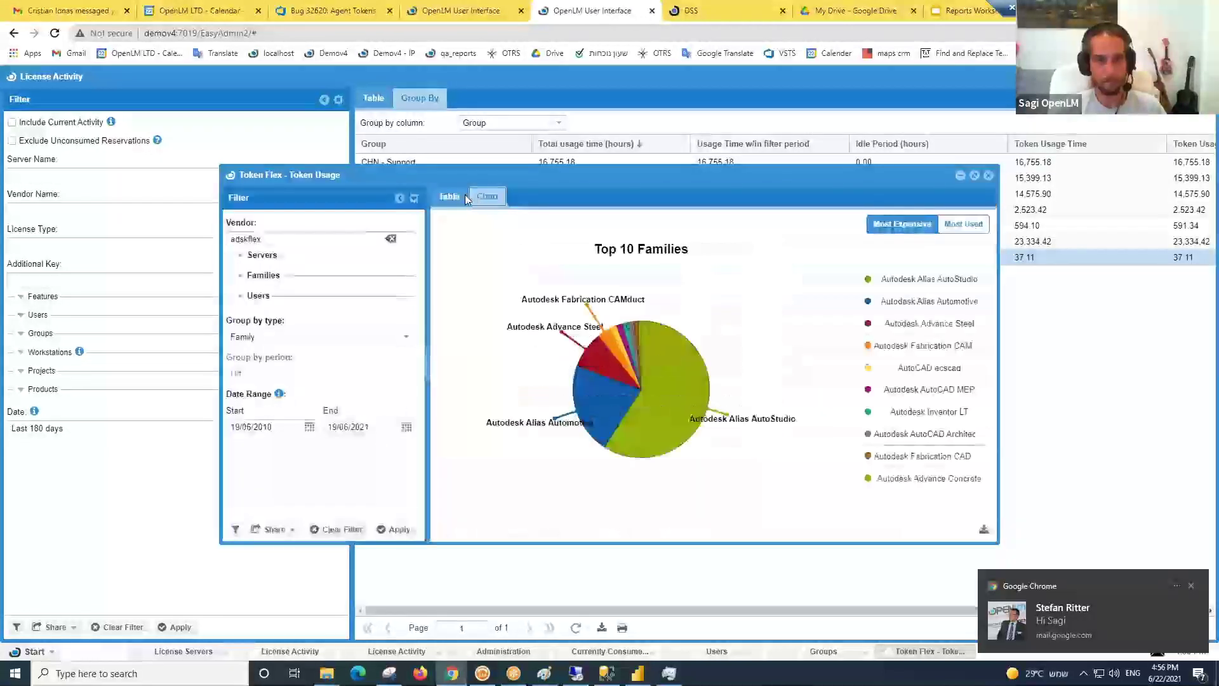
pyautogui.click(449, 196)
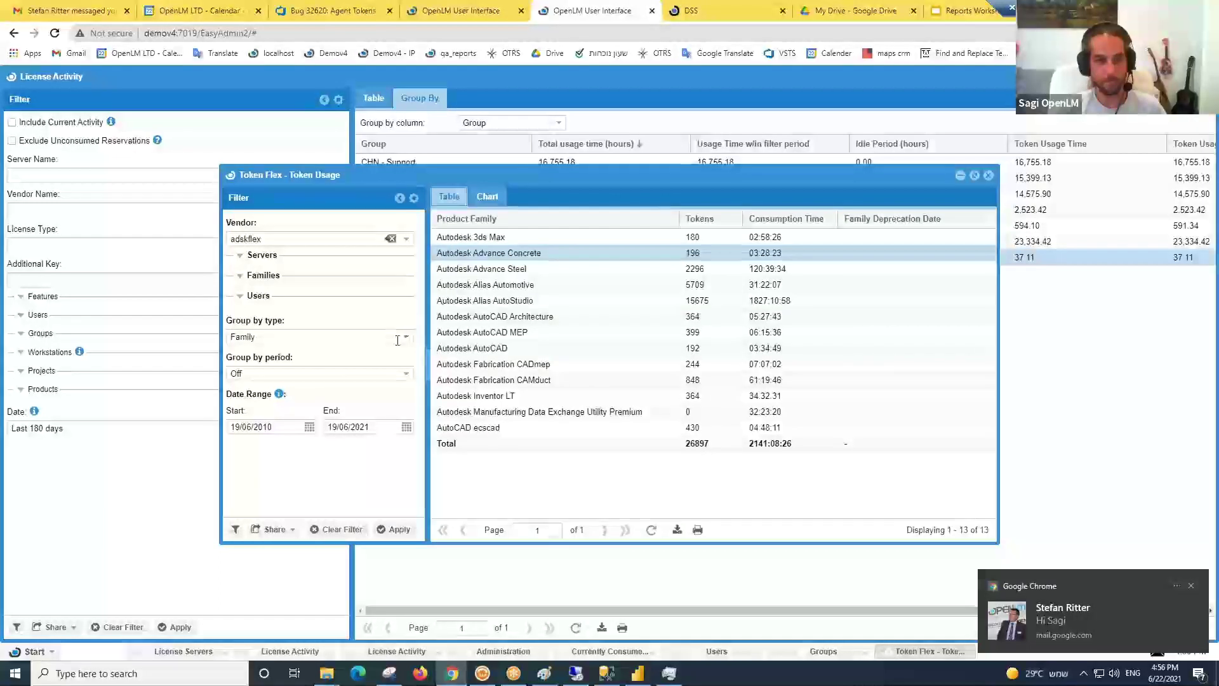
# - Open the Double Token Consumption report and run it for adskflex with a start date of 19/06/2010
pyautogui.click(27, 651)
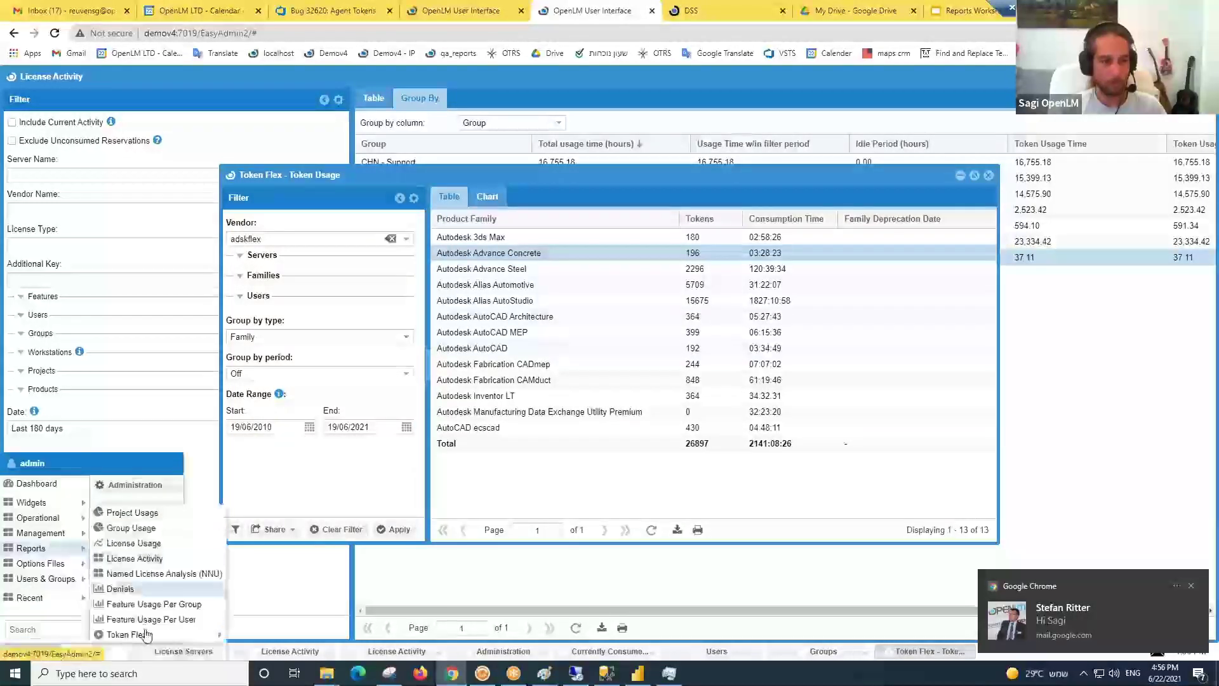
pyautogui.moveTo(147, 635)
pyautogui.click(305, 619)
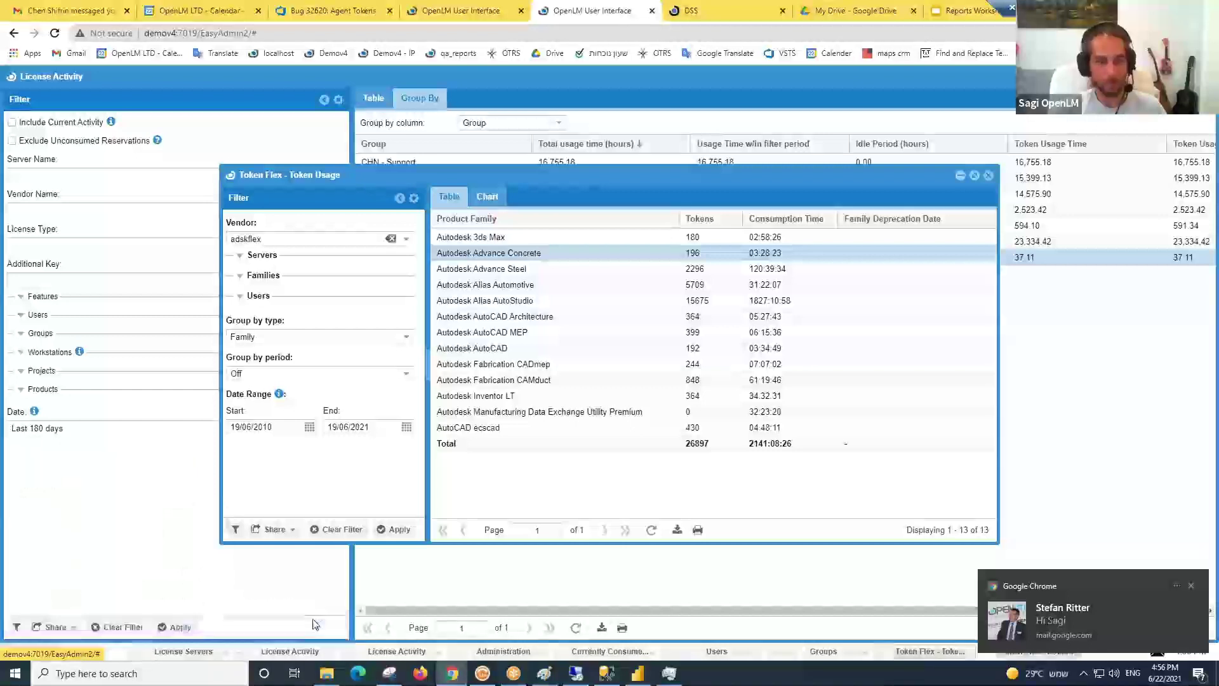
pyautogui.click(395, 529)
pyautogui.doubleClick(261, 370)
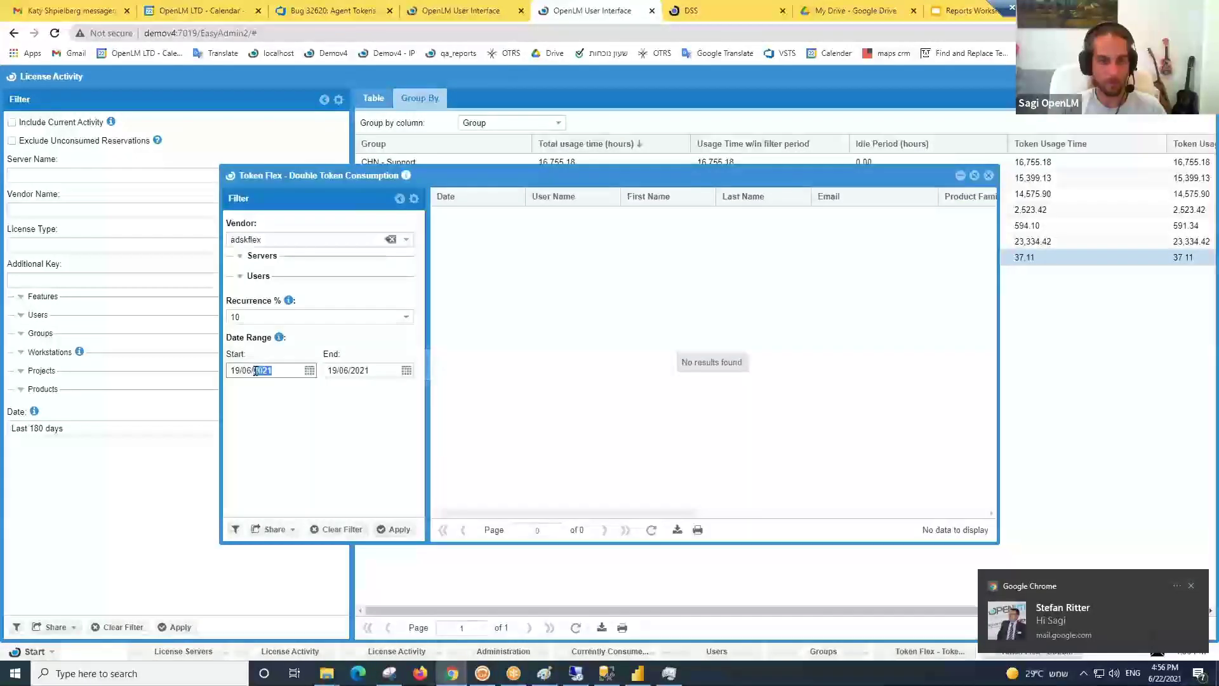
pyautogui.write('2010')
pyautogui.click(395, 529)
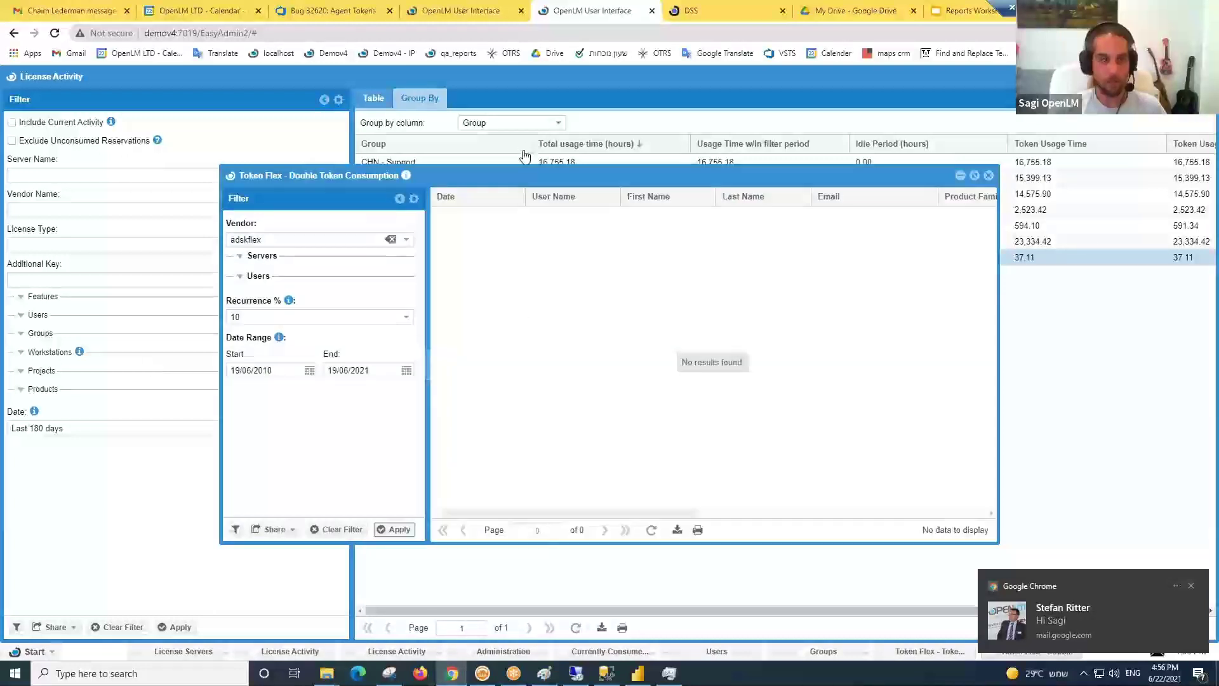
pyautogui.moveTo(633, 177); pyautogui.dragTo(772, 178)
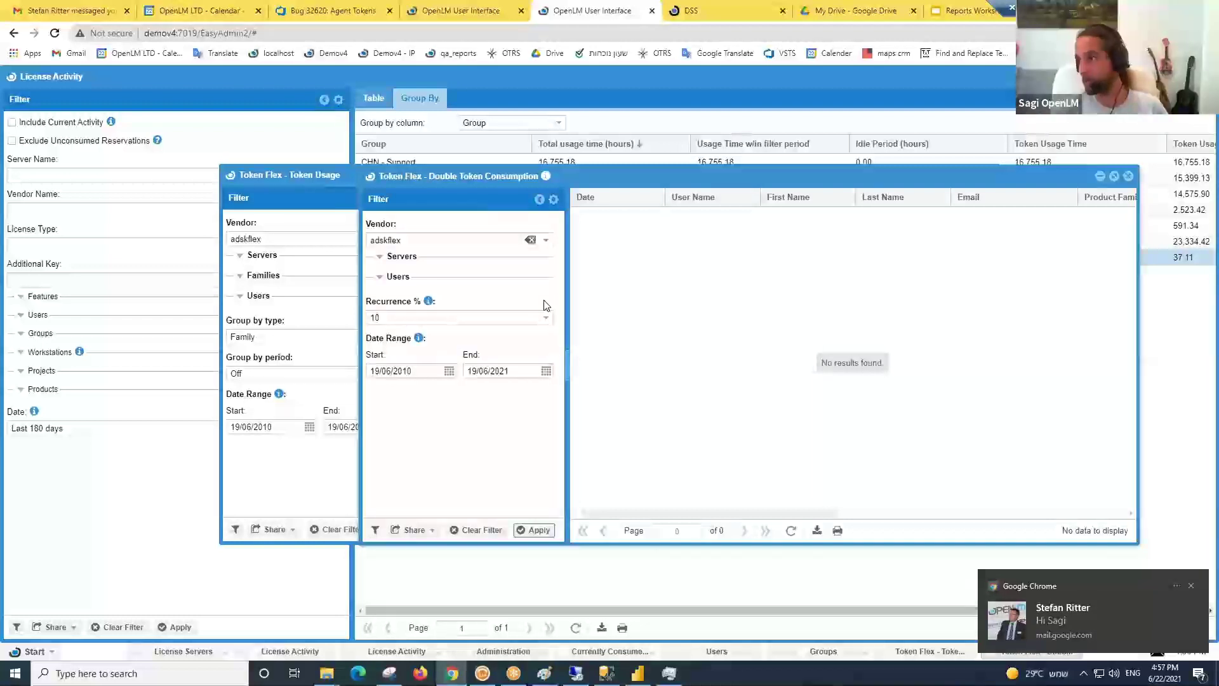
pyautogui.click(538, 530)
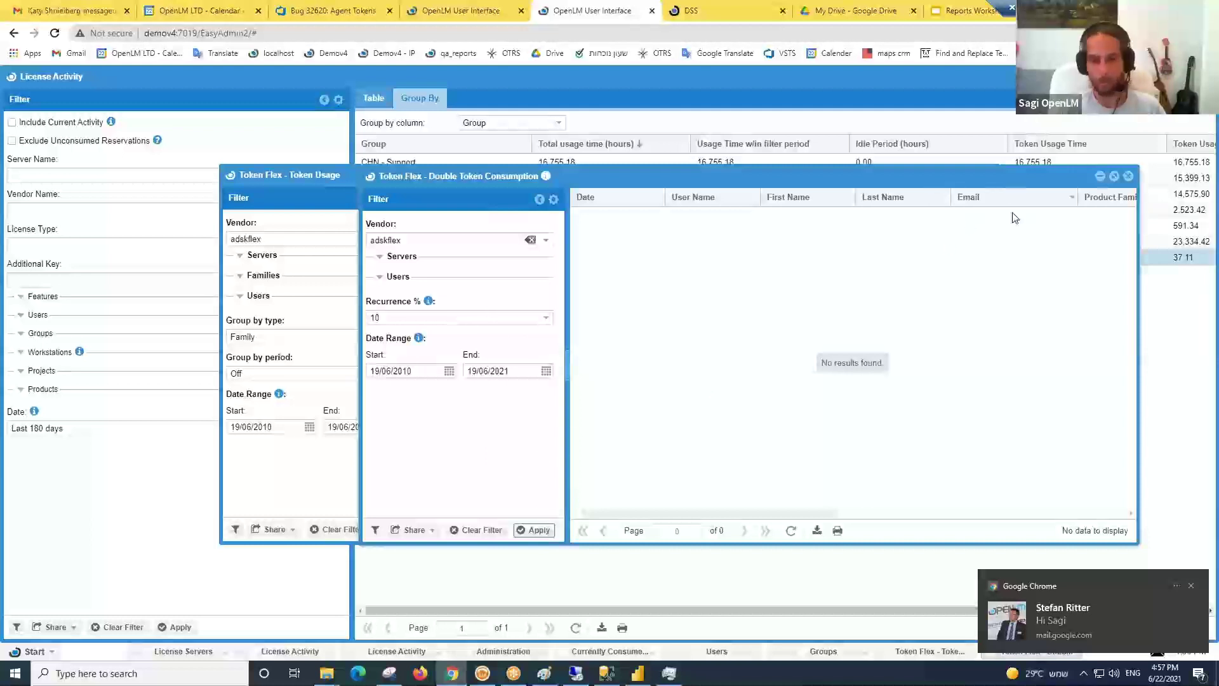
# - Open the Token Flex Released Idle Licenses report and run it for adskflex with a start date of 19/06/2010
pyautogui.click(30, 651)
pyautogui.moveTo(38, 548)
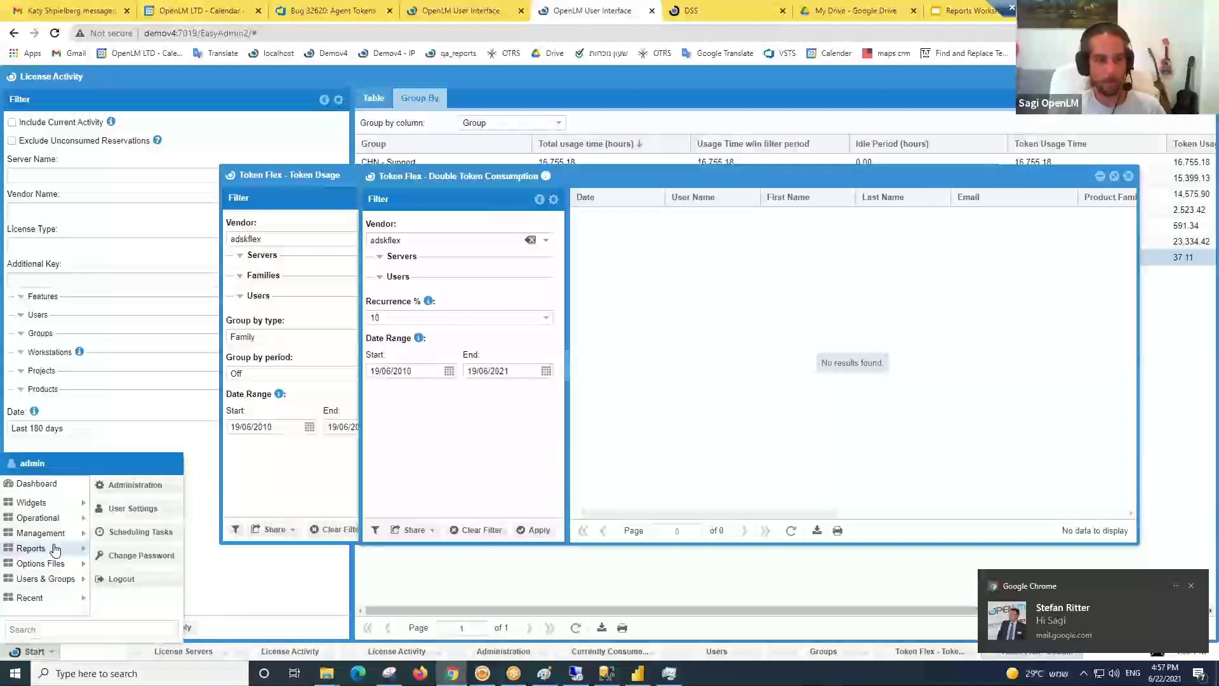
pyautogui.moveTo(136, 638)
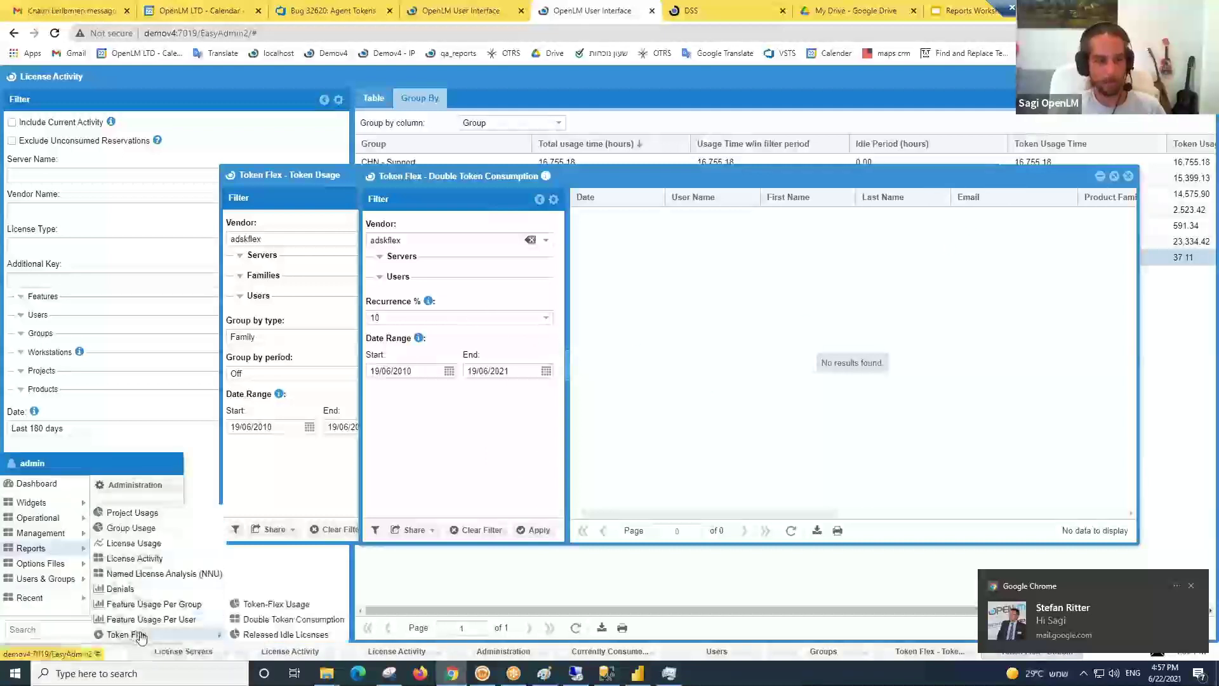
pyautogui.click(267, 635)
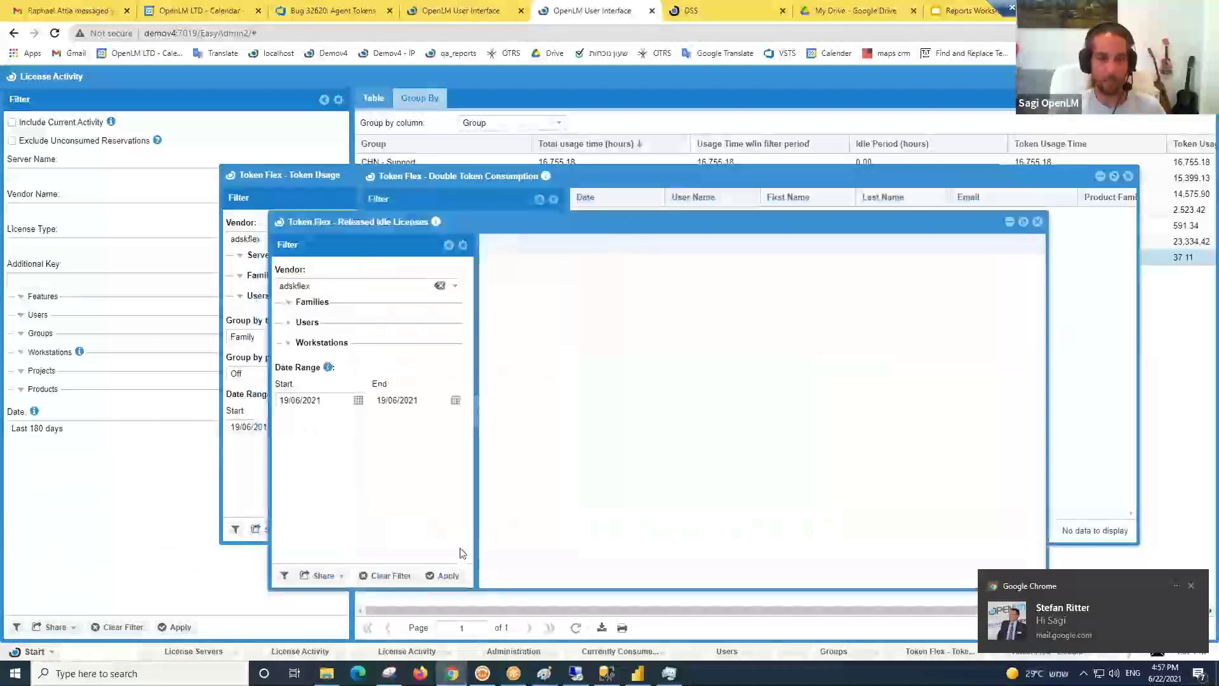
pyautogui.click(441, 579)
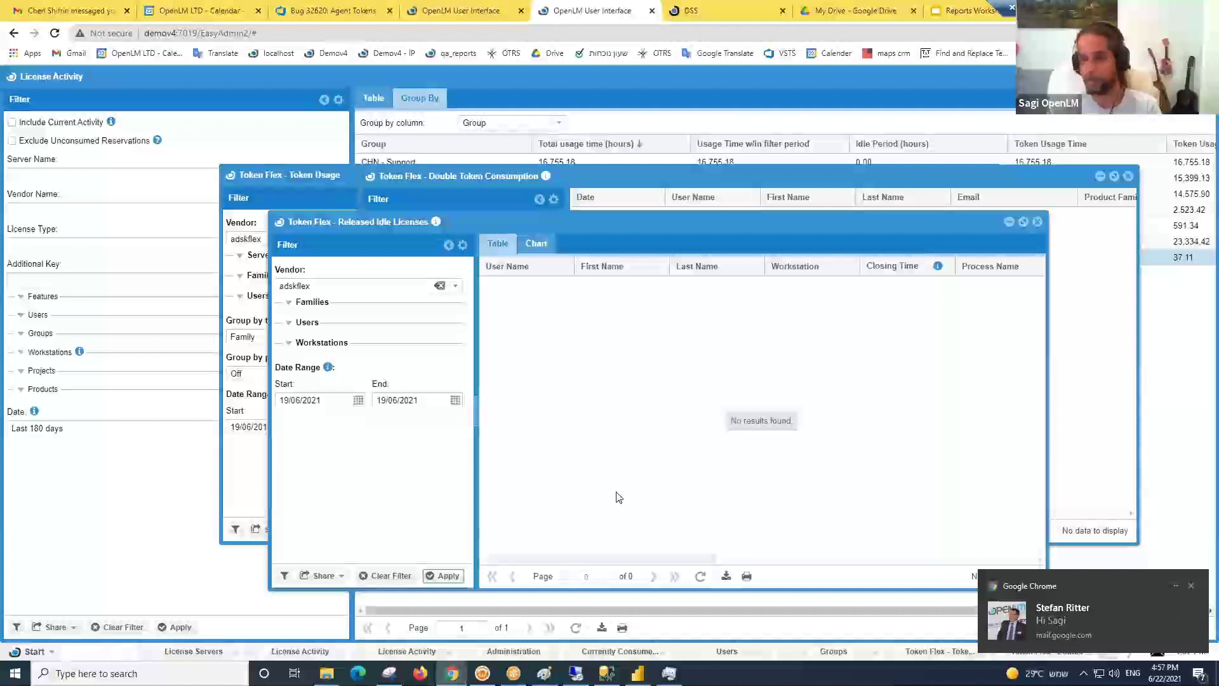
pyautogui.click(320, 399)
pyautogui.moveTo(322, 400); pyautogui.dragTo(310, 400)
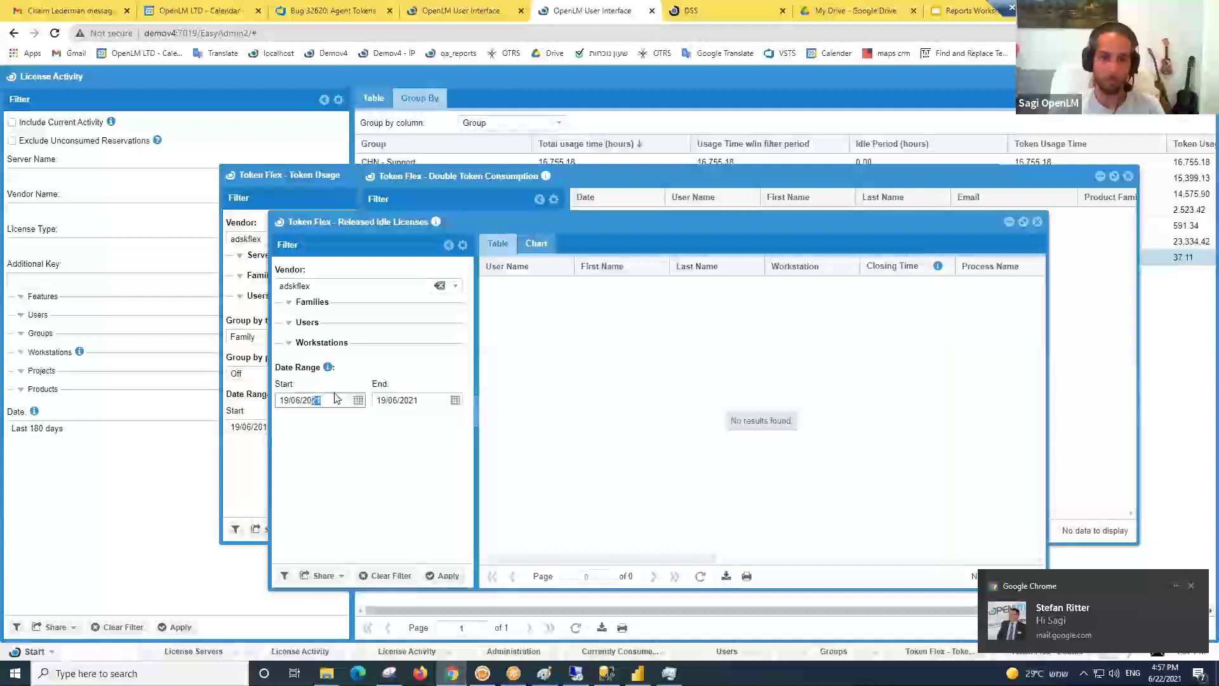
pyautogui.write('10')
pyautogui.click(444, 575)
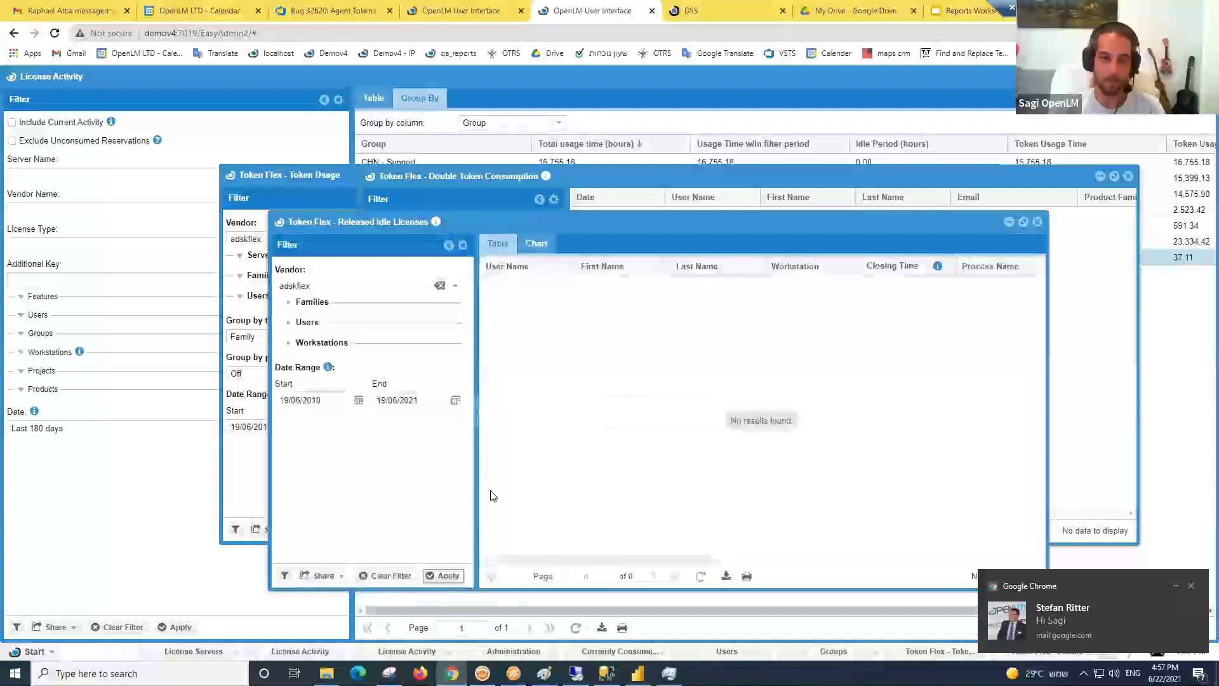
# - Close the Released Idle Licenses, Double Token Consumption and Token Usage report windows
pyautogui.click(1036, 223)
pyautogui.click(1126, 177)
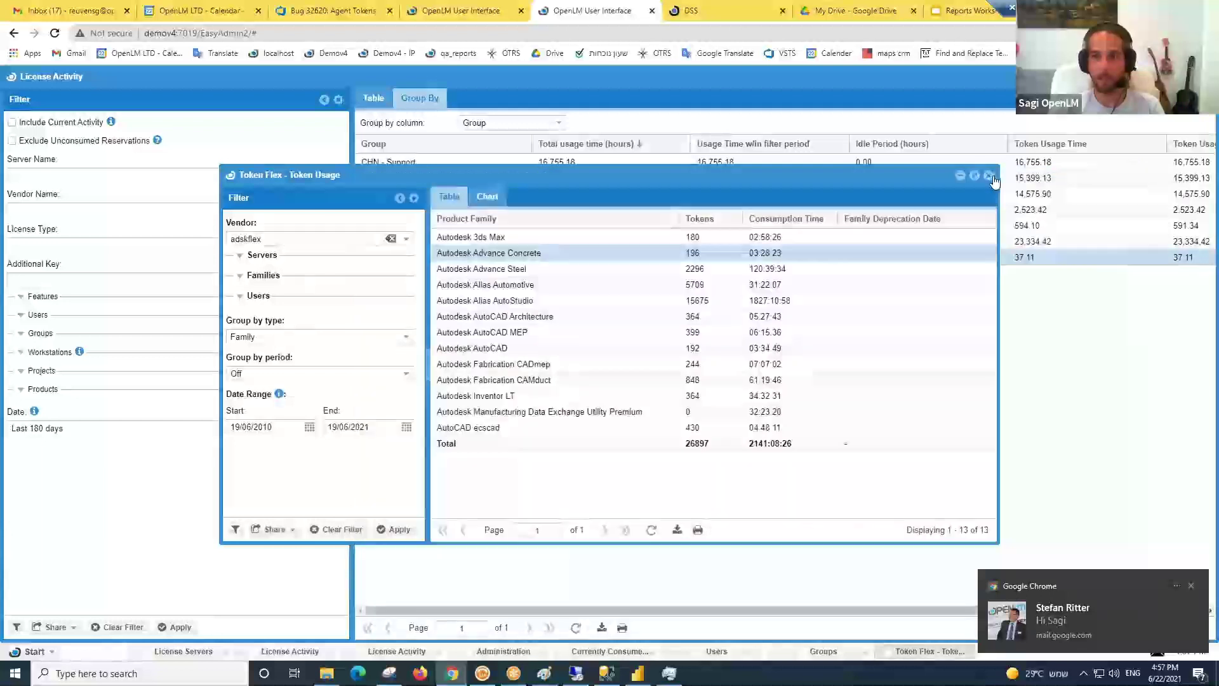
pyautogui.click(992, 178)
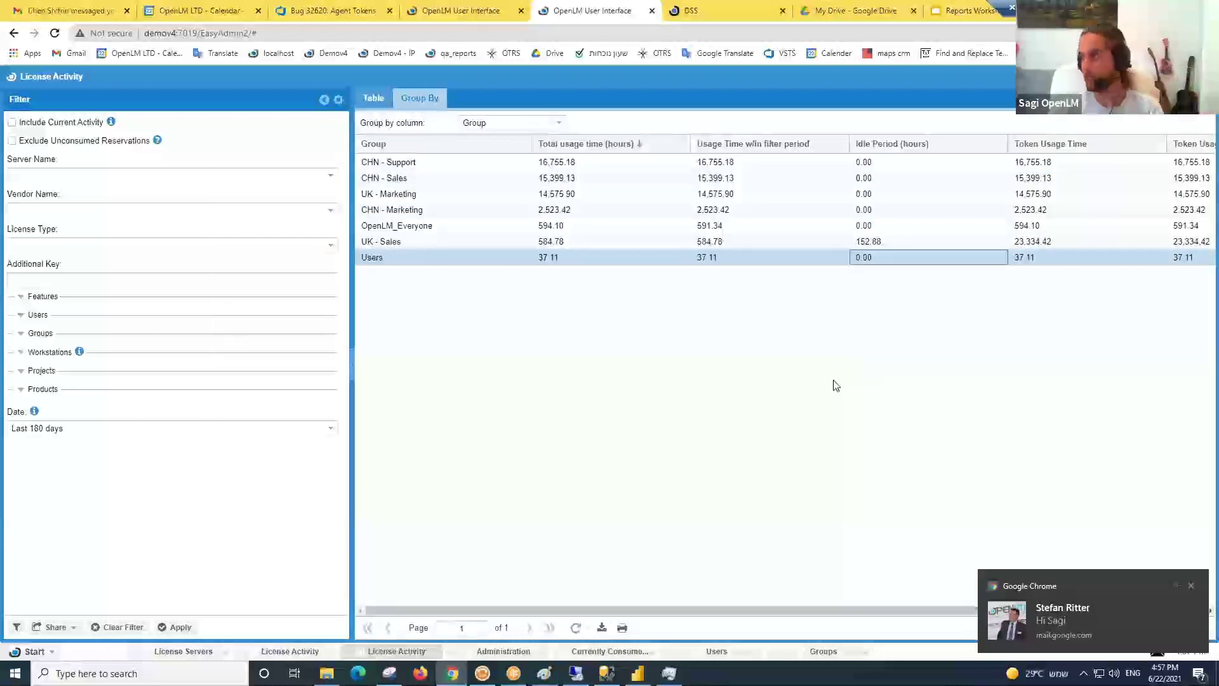
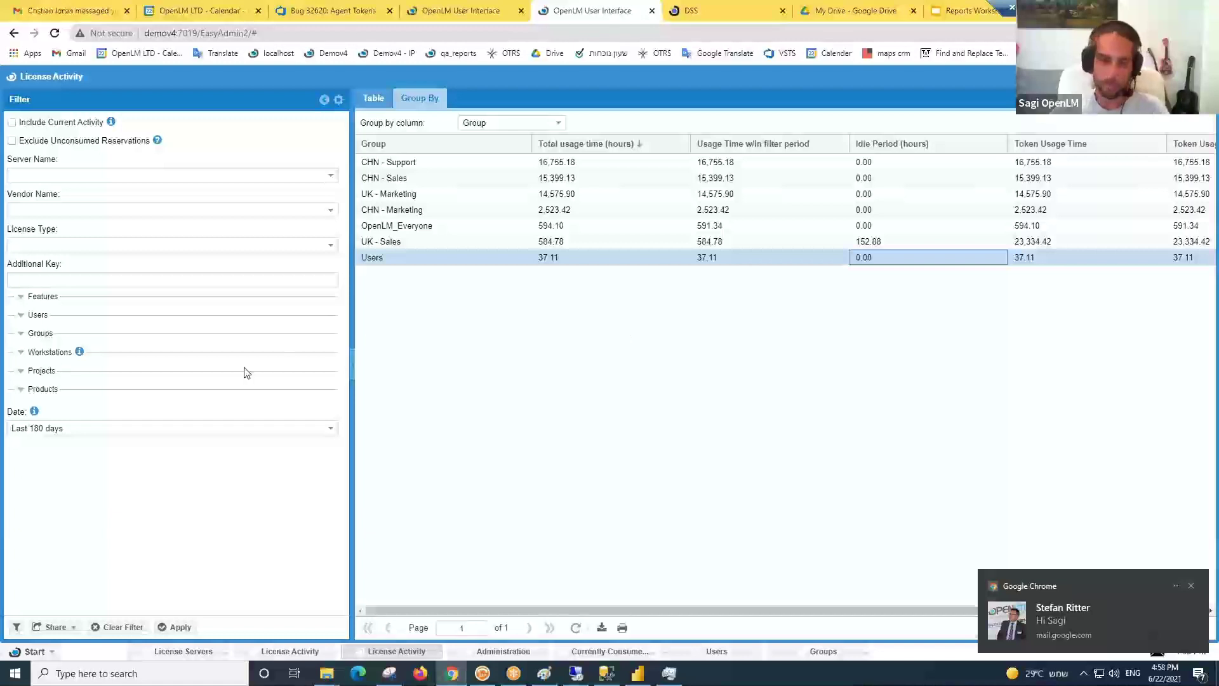
# - Open the Licenses management list and bring its total and used license columns into view
pyautogui.click(30, 650)
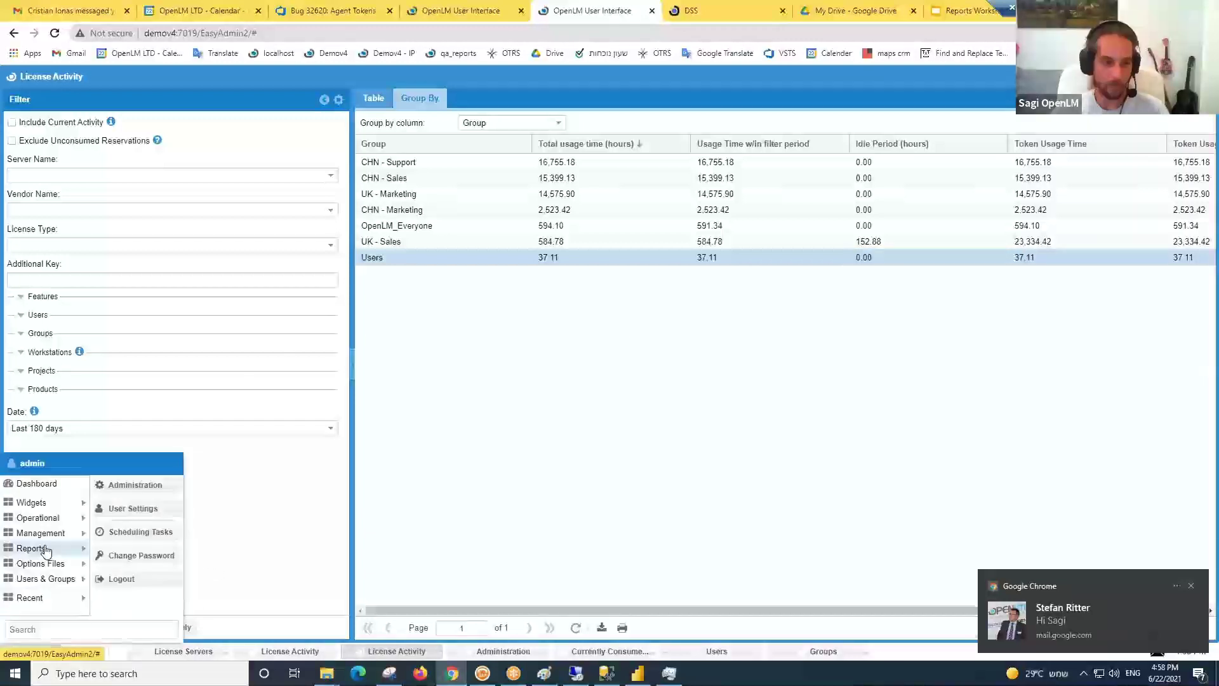
pyautogui.moveTo(45, 549)
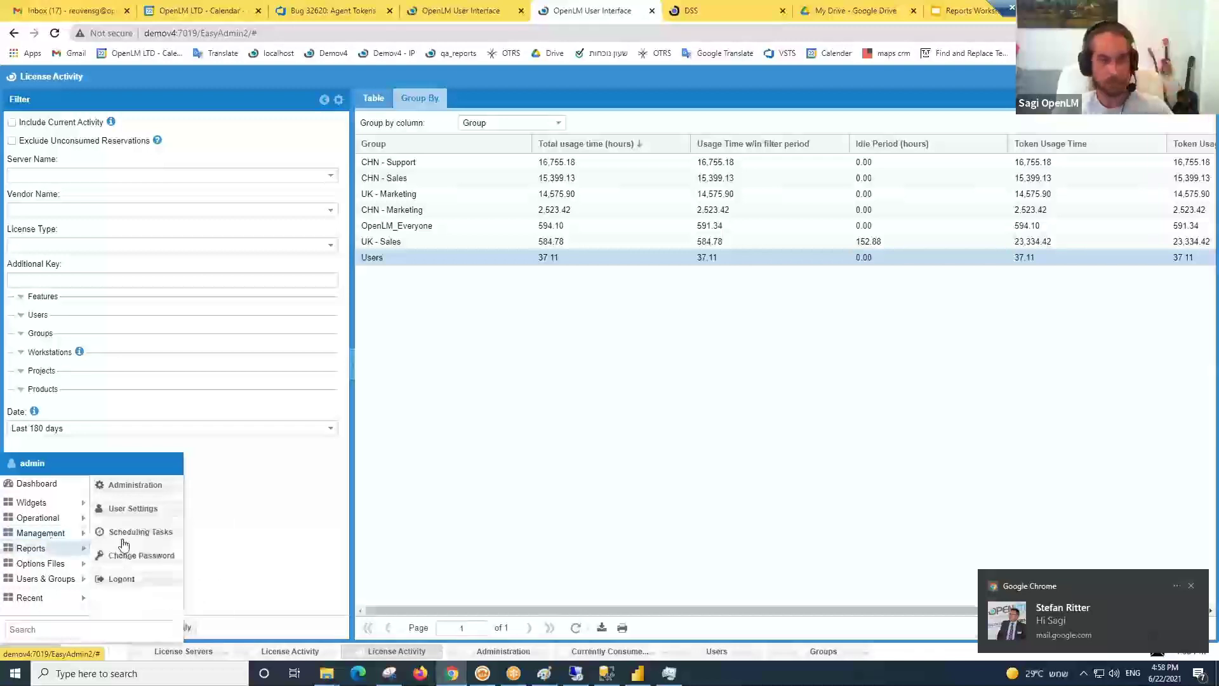
pyautogui.click(117, 525)
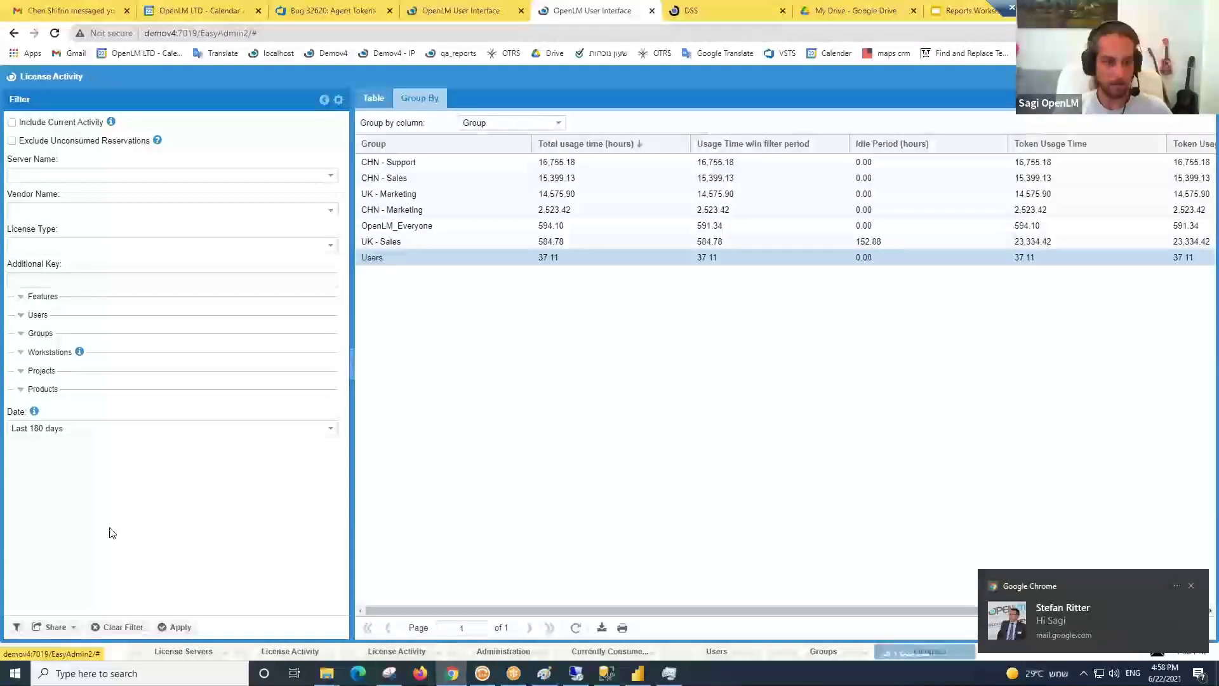
pyautogui.moveTo(762, 461); pyautogui.dragTo(979, 457)
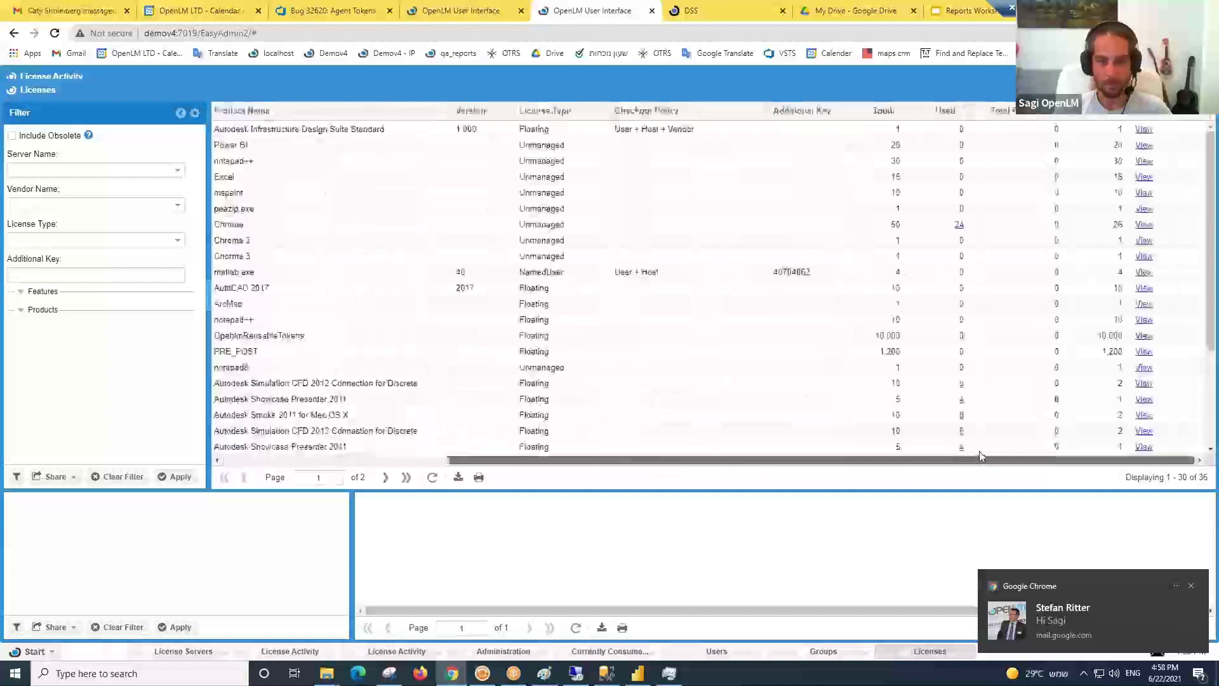
# - Open the License Procurement report, clear the chat notifications, and go to the report's second page
pyautogui.click(37, 649)
pyautogui.moveTo(43, 534)
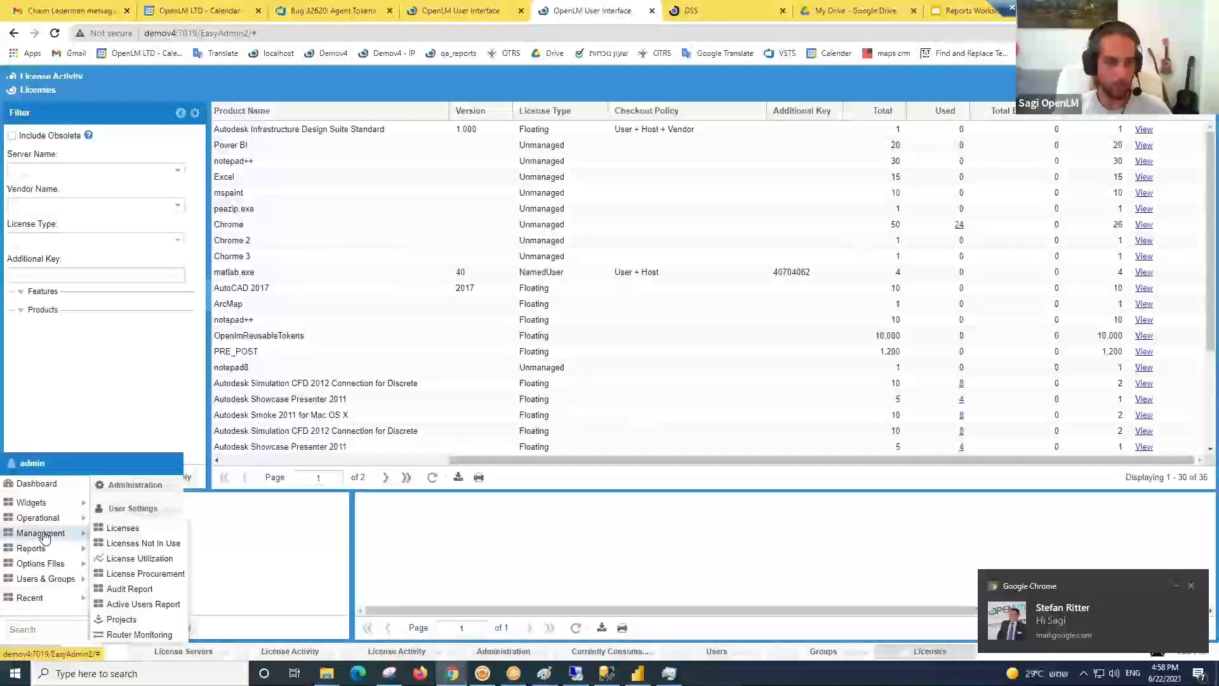
pyautogui.click(143, 574)
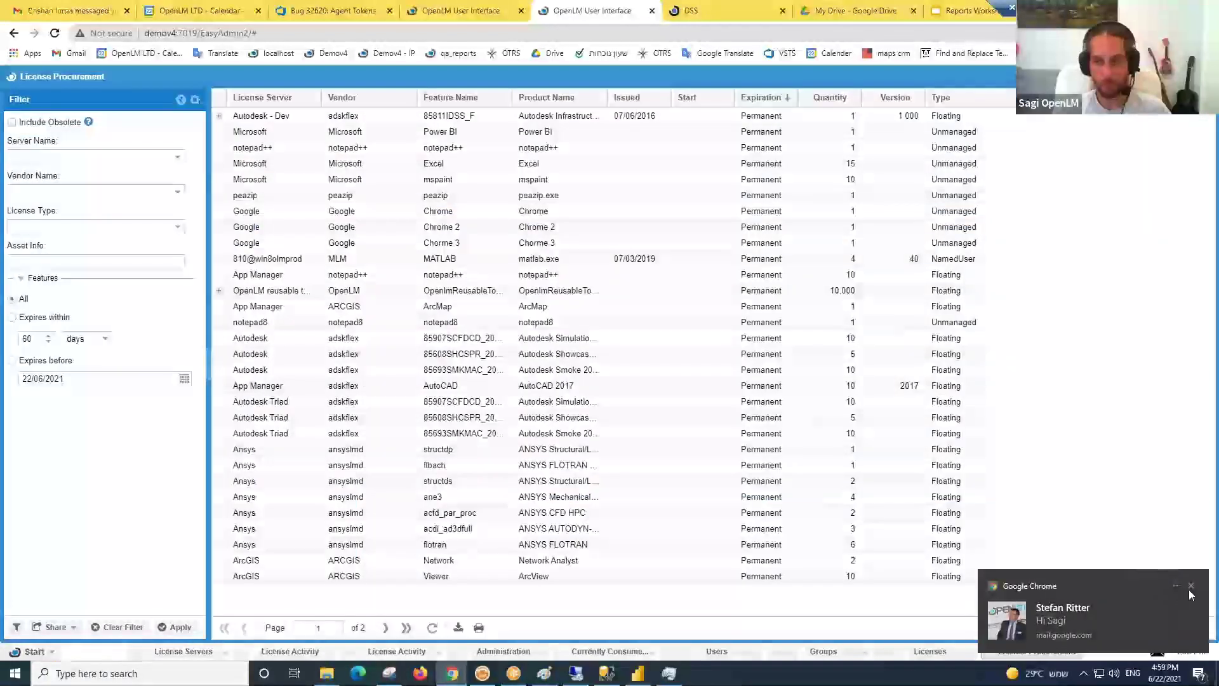
pyautogui.click(1191, 587)
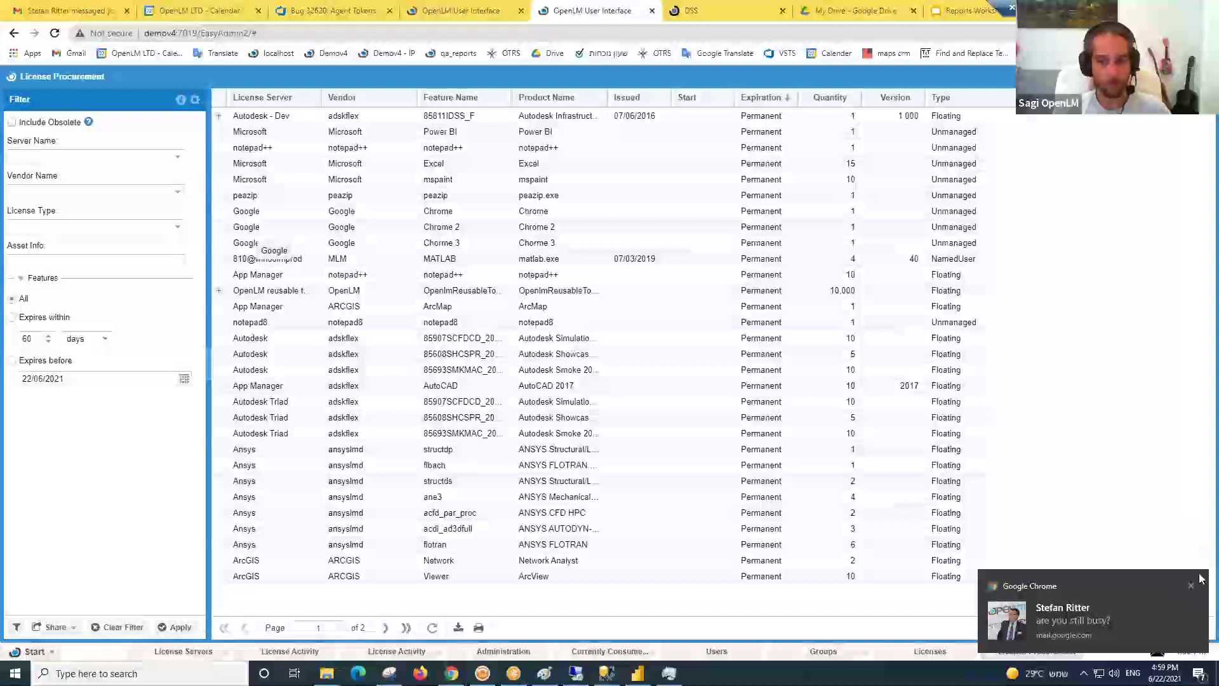
pyautogui.click(1191, 586)
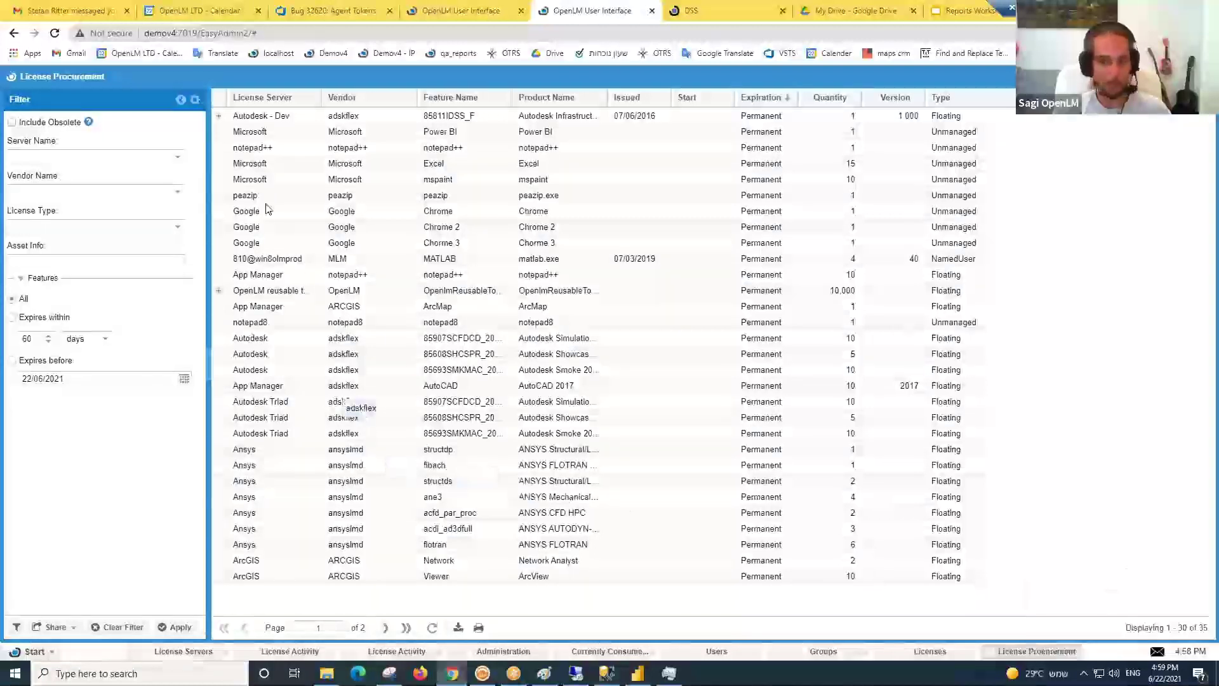
pyautogui.click(762, 132)
pyautogui.click(385, 627)
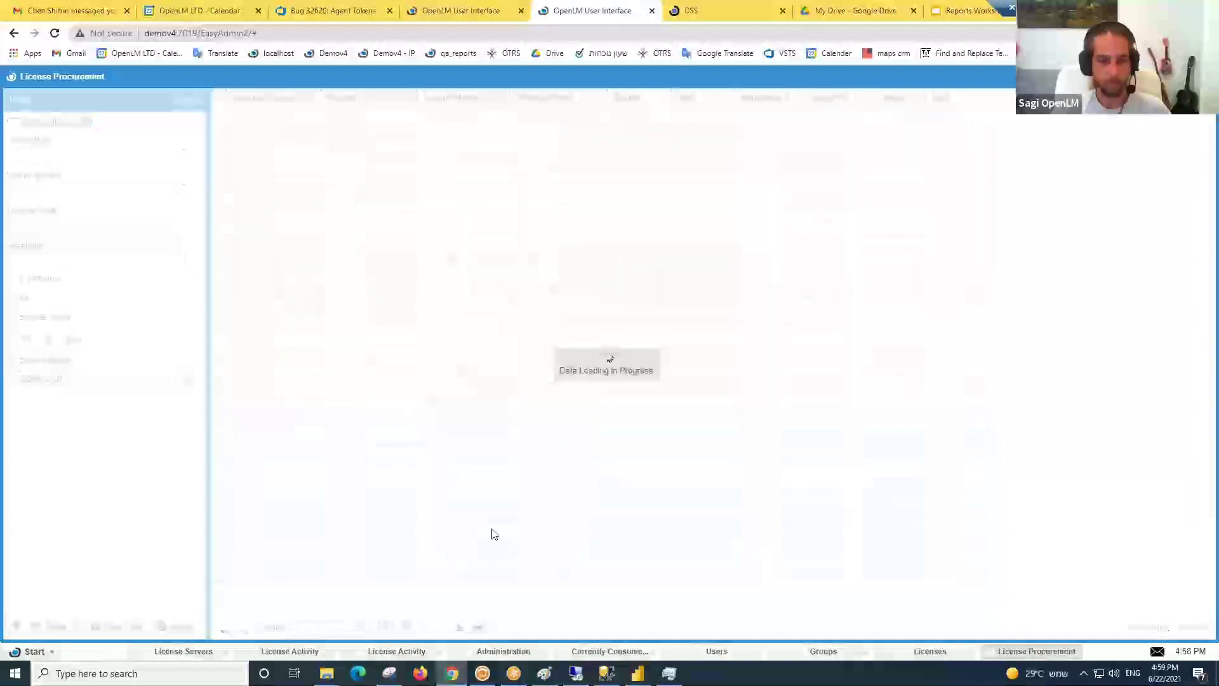
# - Switch to the OpenLM interface at 10.0.0.162, reload it, and open its License Procurement report
pyautogui.click(461, 11)
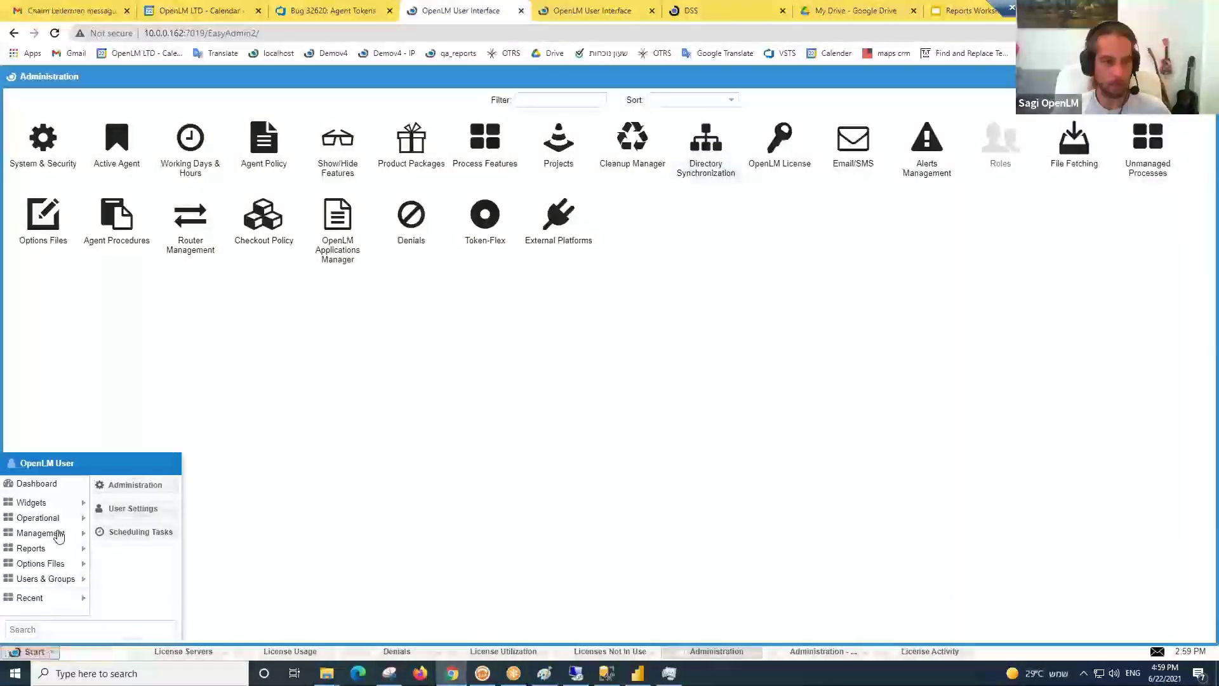
pyautogui.click(55, 33)
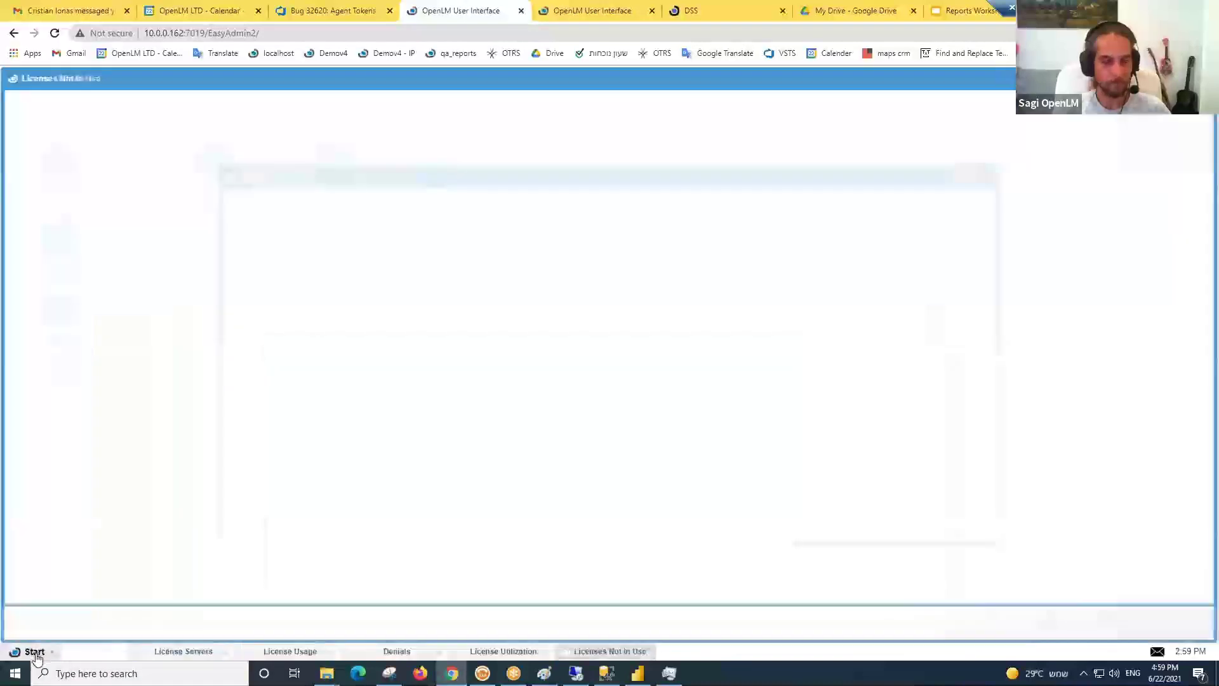
pyautogui.click(36, 652)
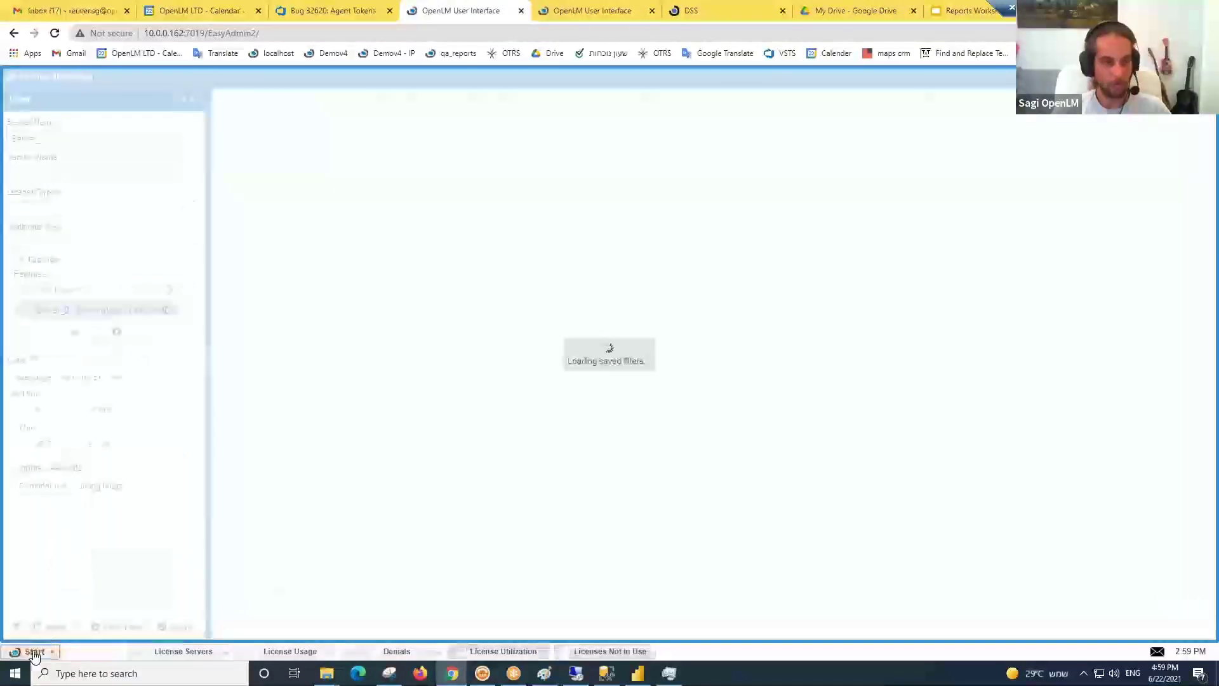
pyautogui.click(34, 652)
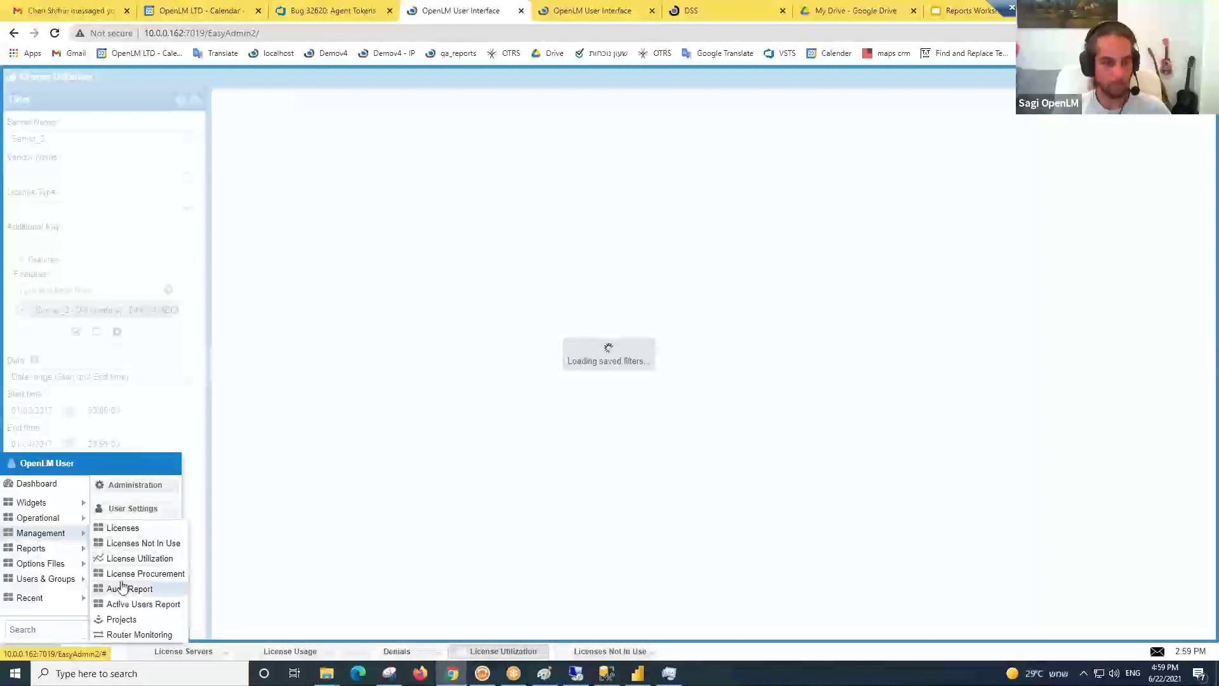
pyautogui.click(125, 578)
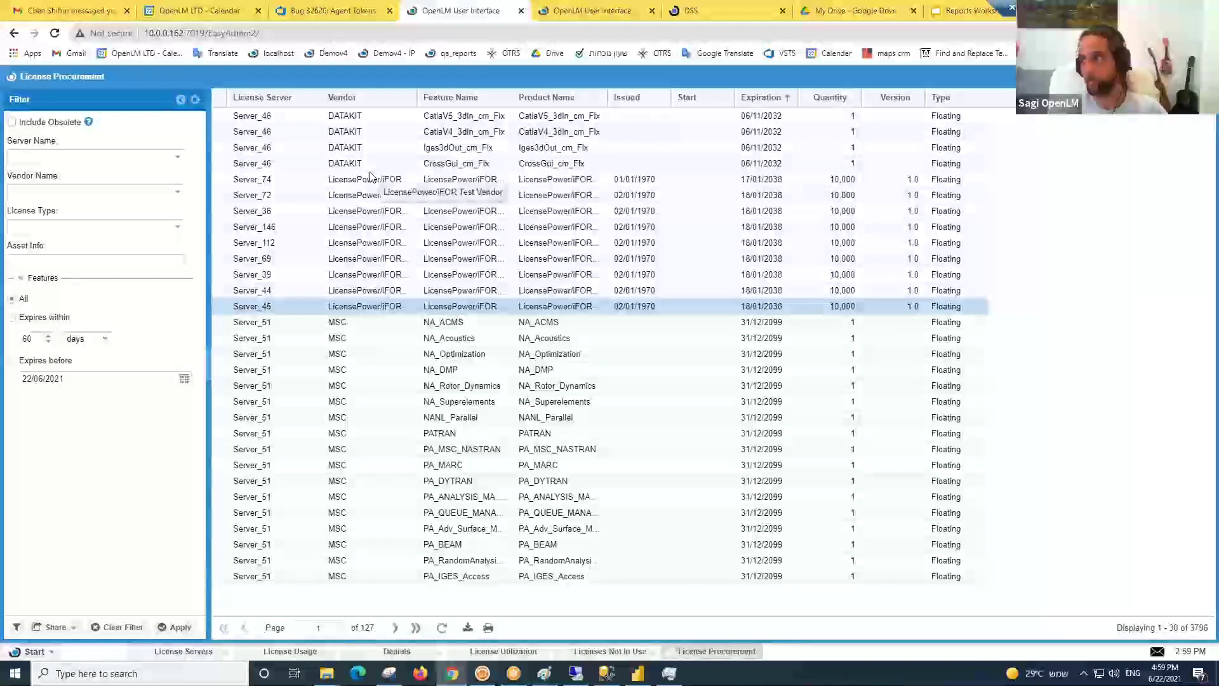
# - Copy the feature name CatiaV4_3dIn_cm_Flx and look it up in the License Usage feature search, closing the search without a selection
pyautogui.click(381, 132)
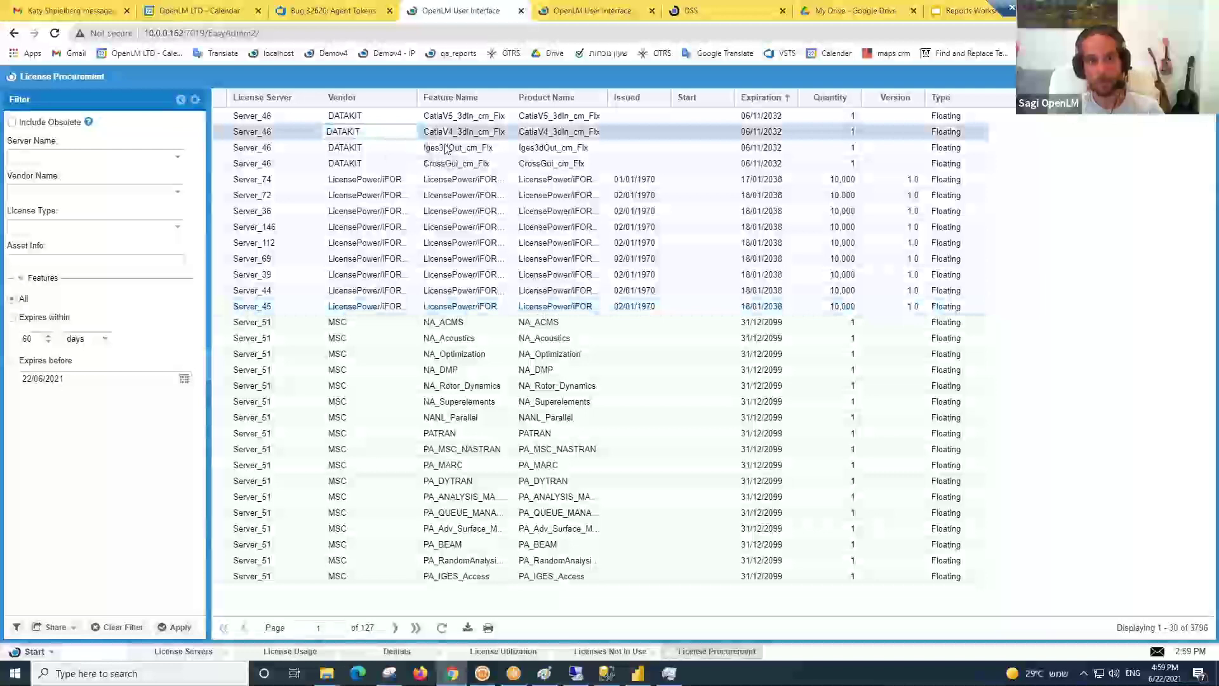
pyautogui.press('Tab')
pyautogui.hotkey('ctrl', 'c')
pyautogui.click(312, 649)
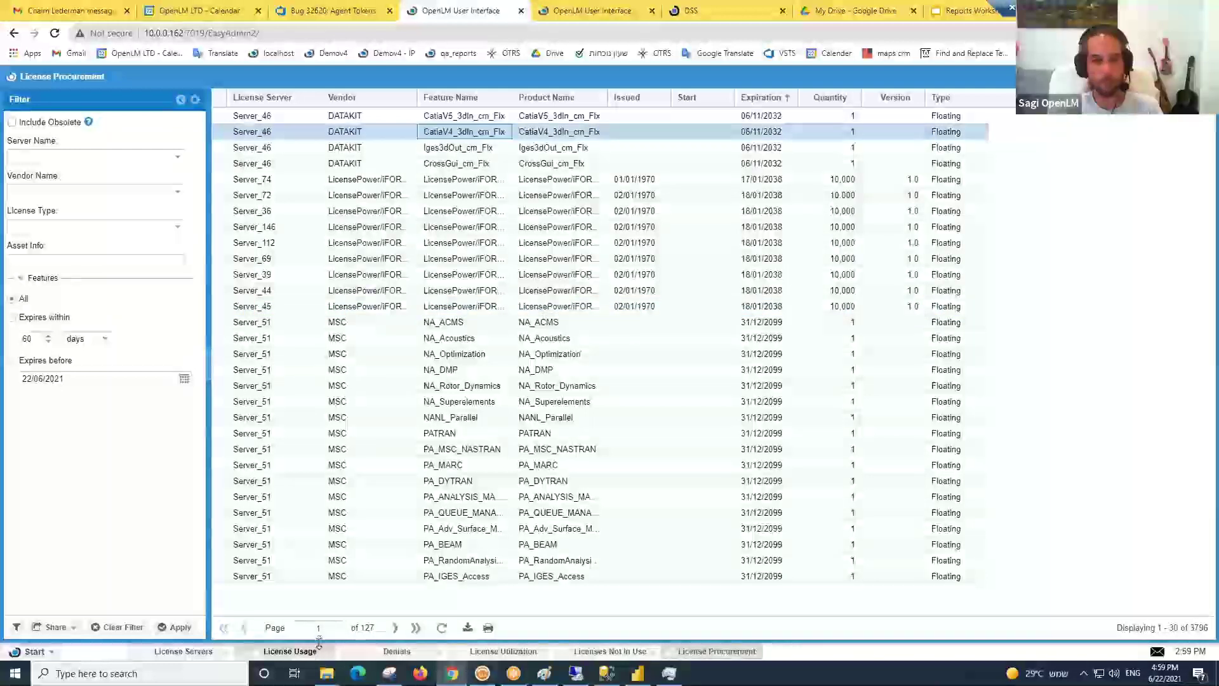
pyautogui.click(158, 327)
pyautogui.click(442, 476)
pyautogui.hotkey('ctrl', 'v')
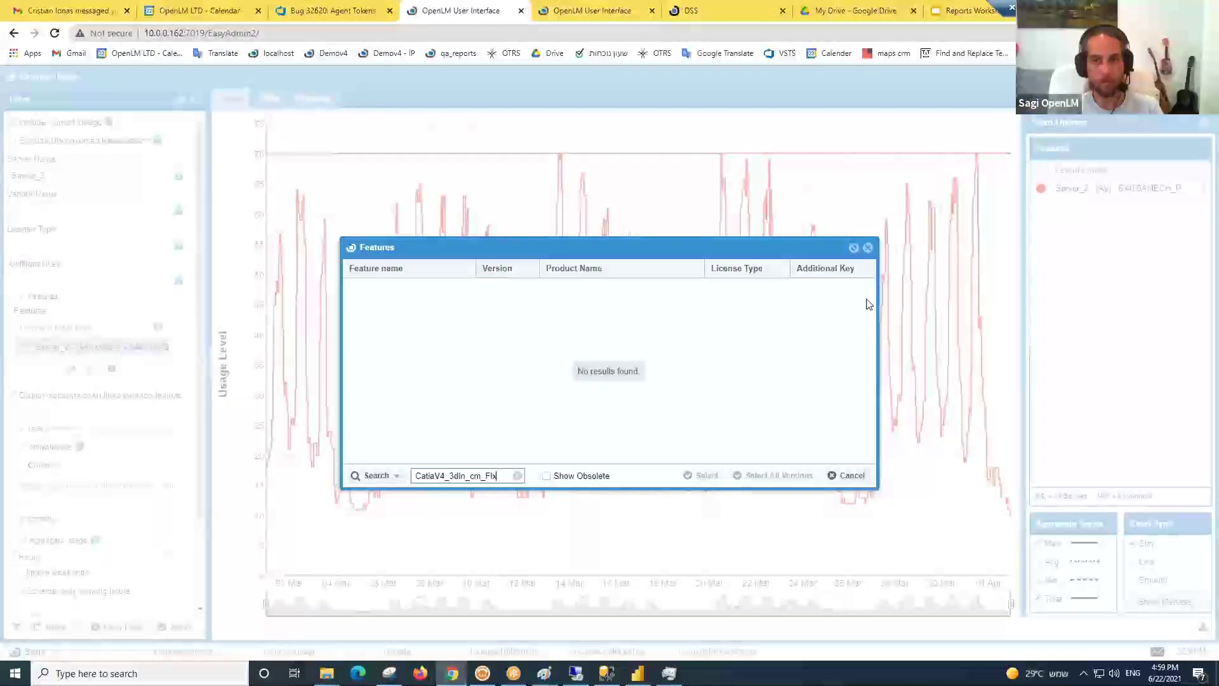
pyautogui.click(867, 247)
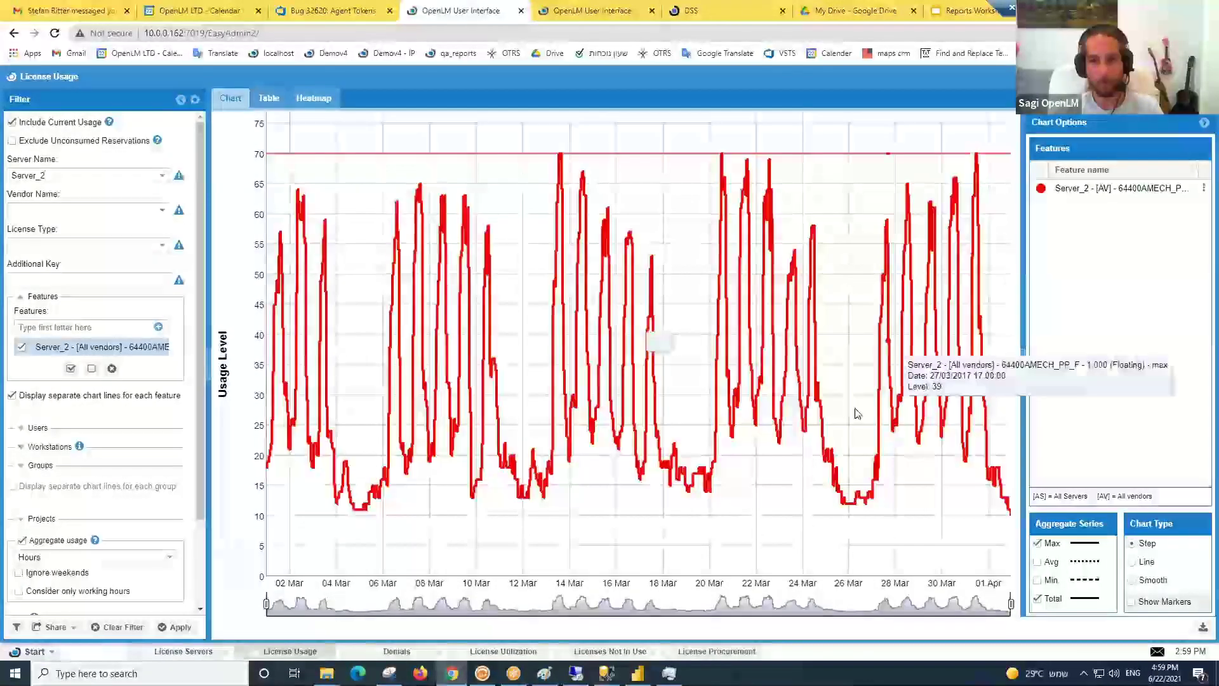
pyautogui.scroll(-2, 111, 547)
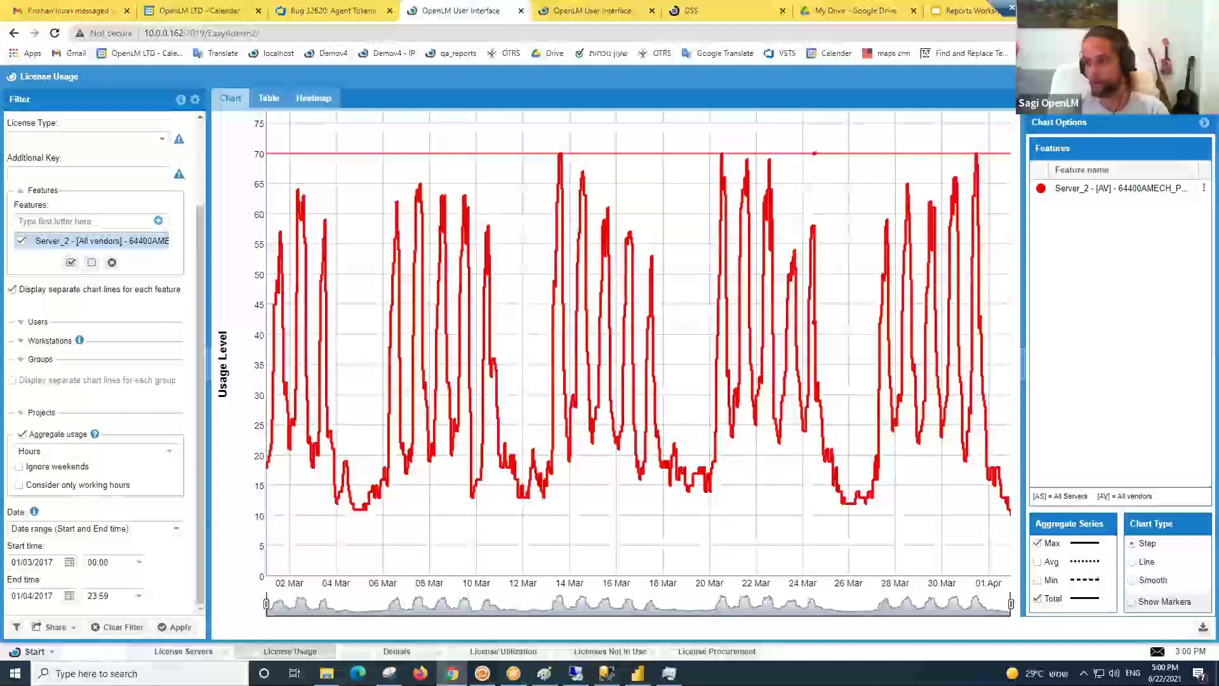
# - Open openlm.com in the DSS browser tab and review its Supported License Managers list down to IPGLock License Manager
pyautogui.click(723, 11)
pyautogui.click(748, 35)
pyautogui.write('openlm')
pyautogui.press('Return')
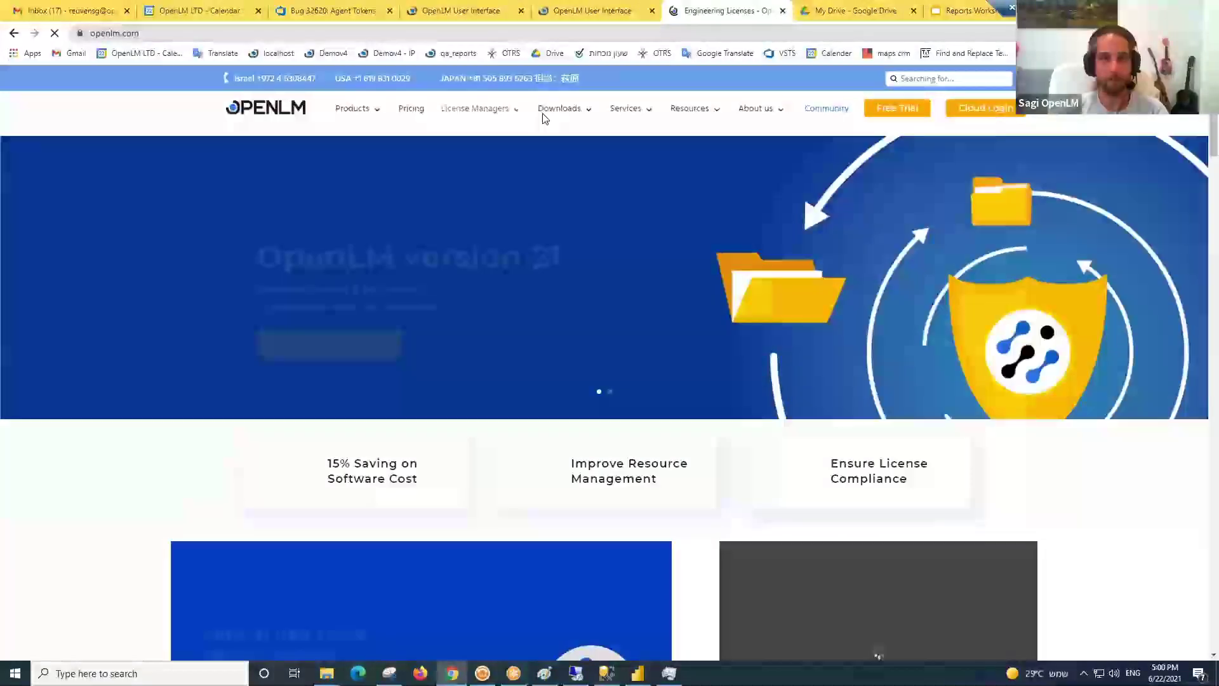
pyautogui.moveTo(502, 111)
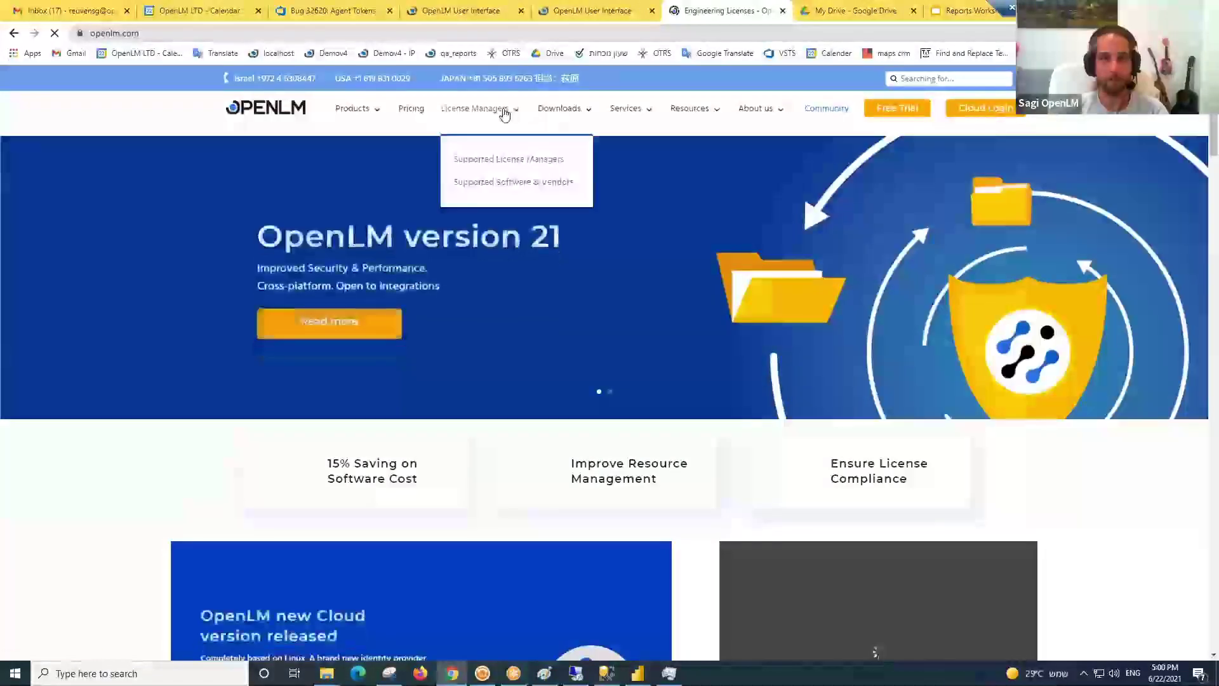
pyautogui.click(501, 158)
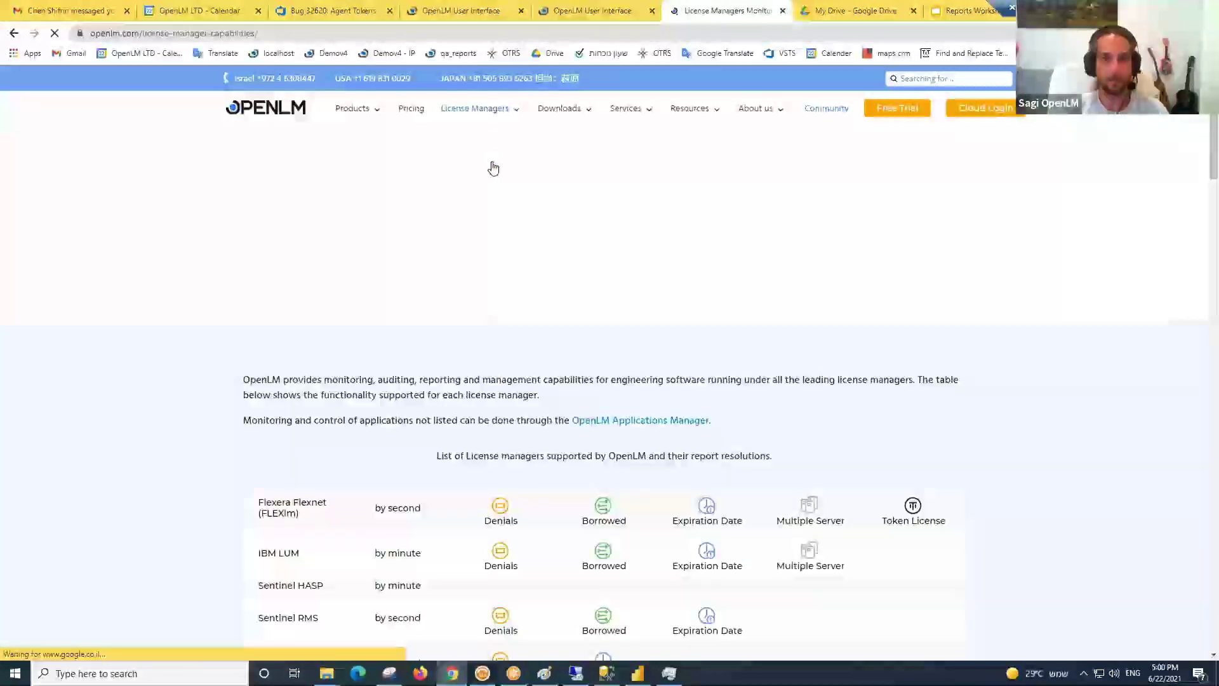
pyautogui.scroll(-4, 444, 340)
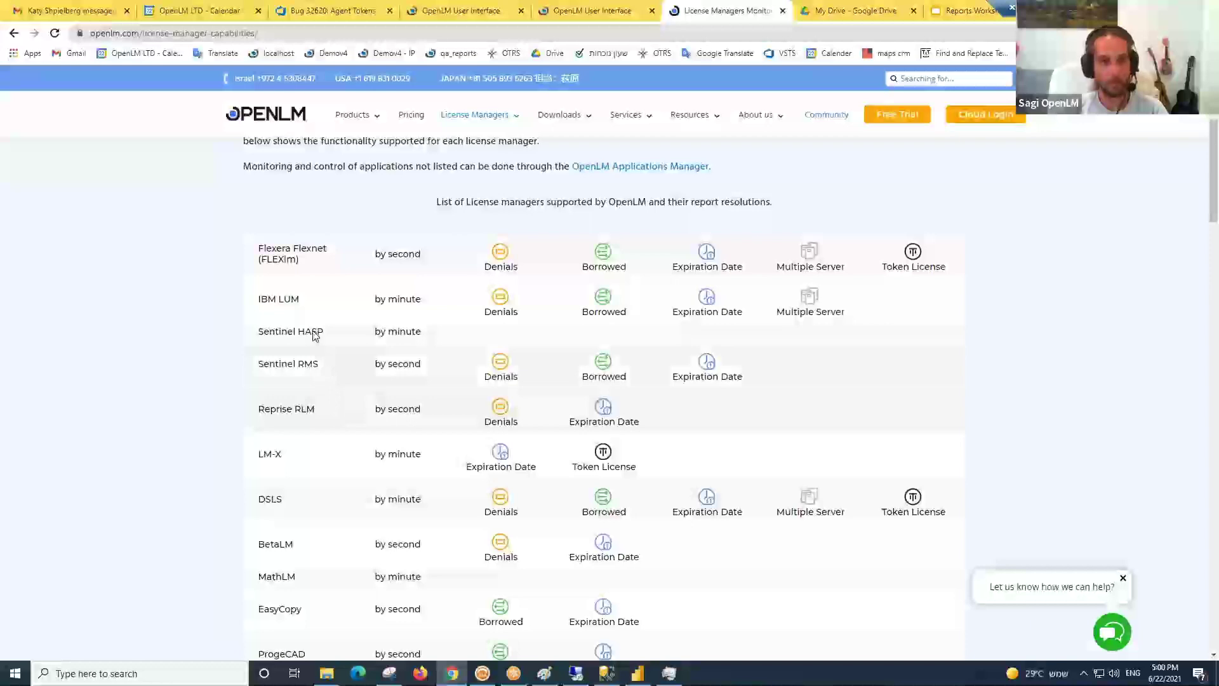
pyautogui.scroll(-15, 327, 376)
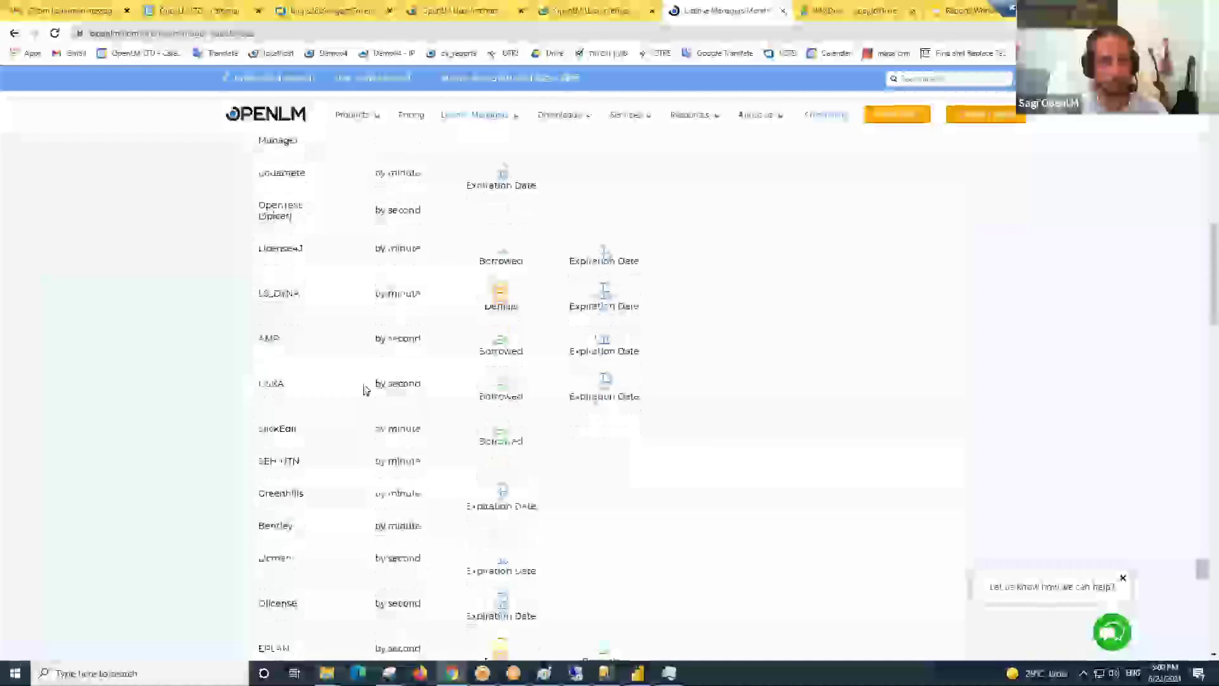
pyautogui.scroll(-15, 368, 385)
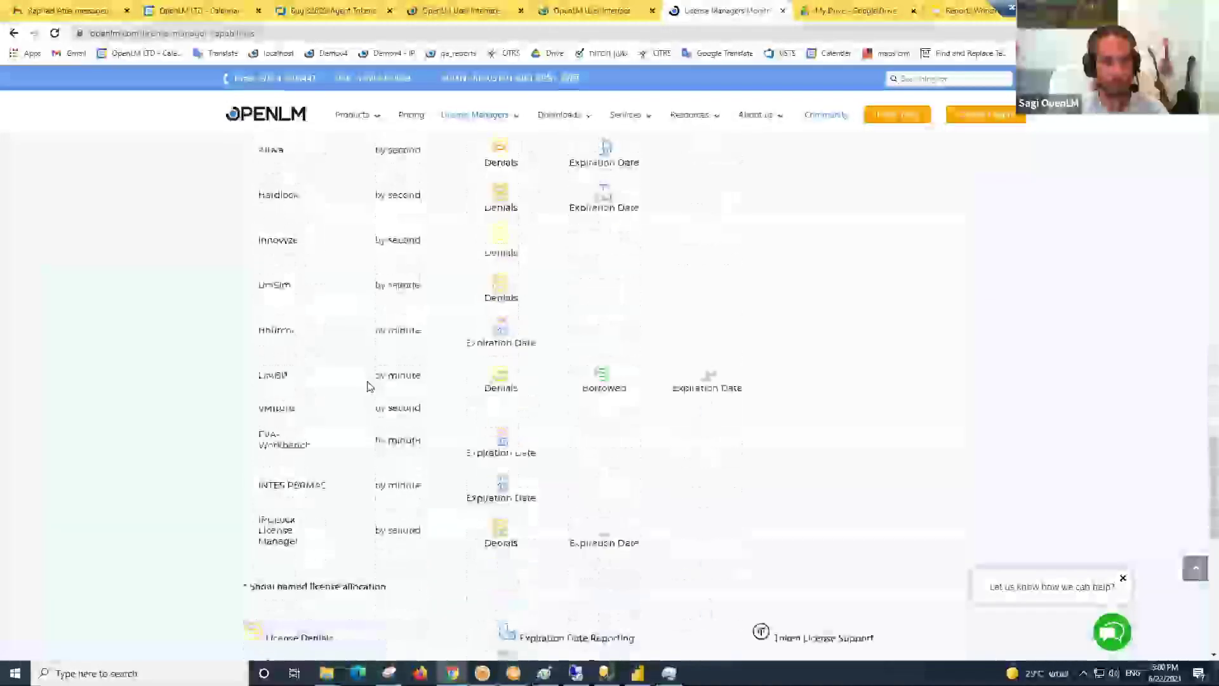
pyautogui.scroll(1, 340, 505)
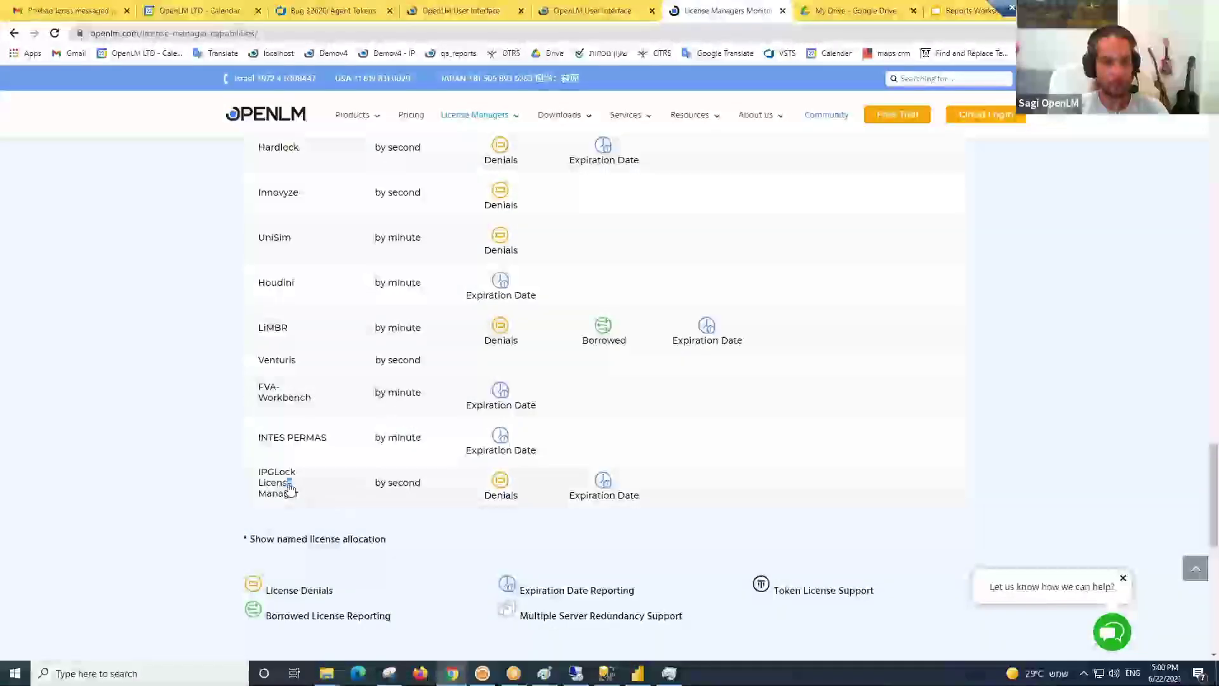
# - Review the Supported License Managers list for each manager's report resolution and supported functionality, from Flexera FlexNet through the Autodesk and cloud entries
pyautogui.press('Home')
pyautogui.scroll(-10, 190, 498)
pyautogui.scroll(-15, 209, 483)
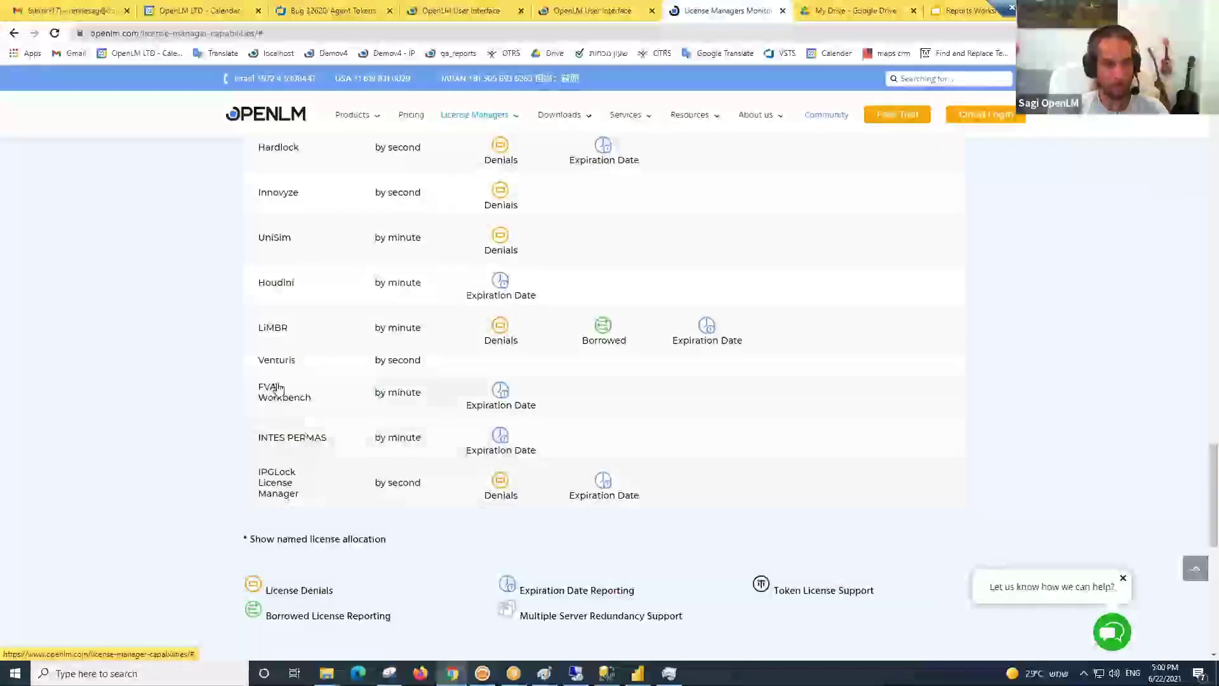
pyautogui.scroll(4, 203, 356)
pyautogui.scroll(-4, 194, 370)
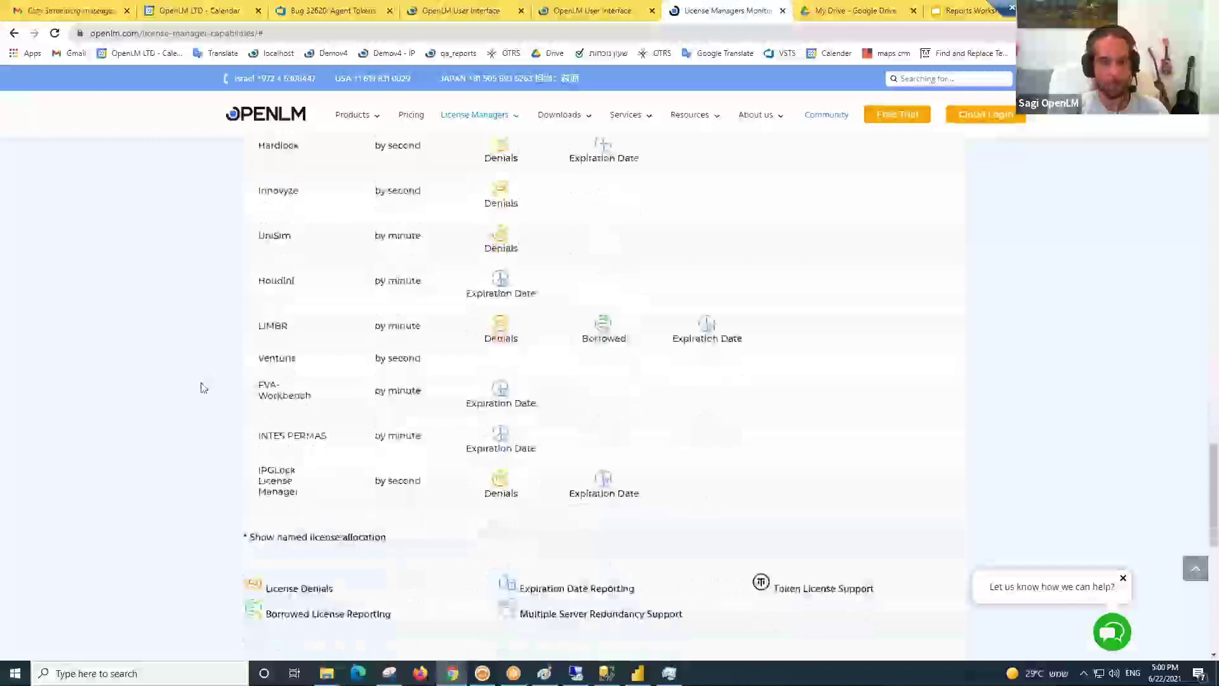
pyautogui.scroll(15, 196, 381)
pyautogui.scroll(15, 198, 449)
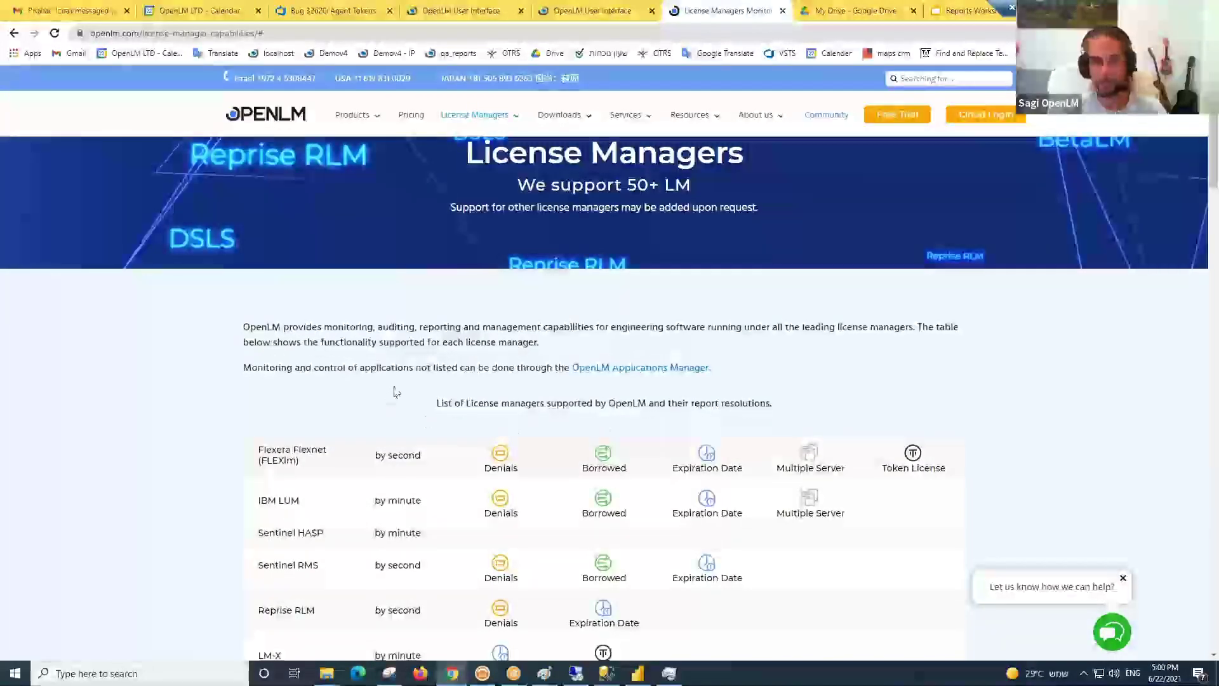
pyautogui.scroll(-8, 394, 390)
pyautogui.scroll(-15, 400, 397)
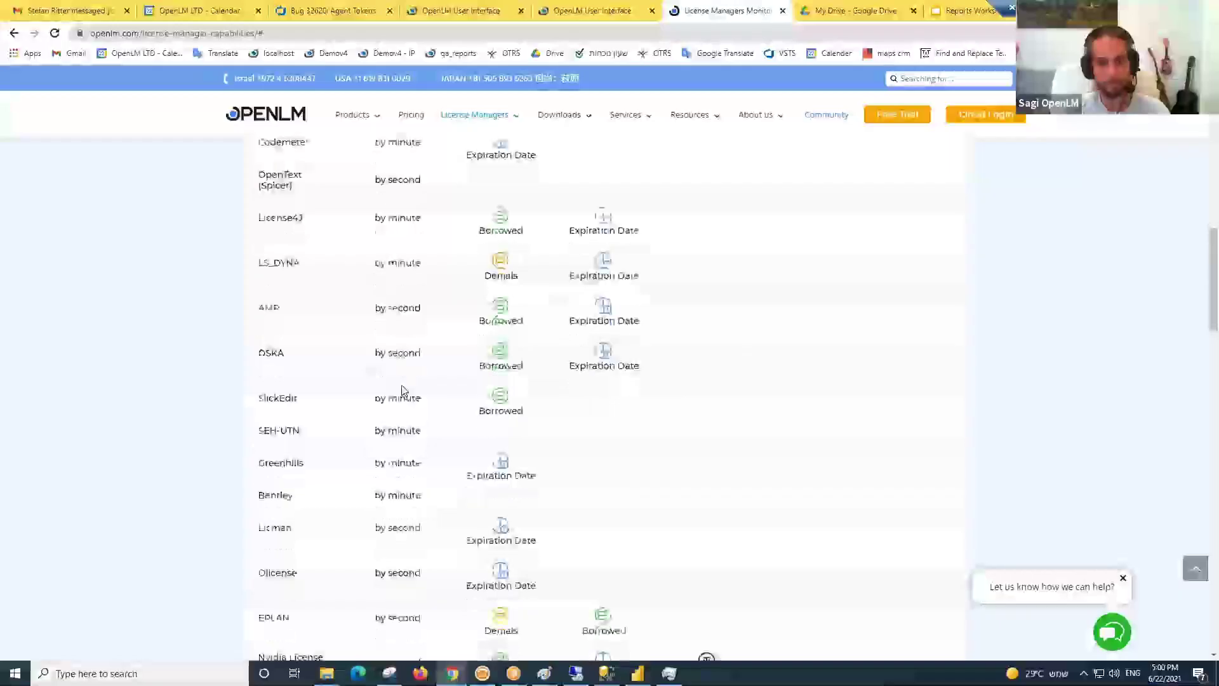
pyautogui.scroll(-1, 407, 386)
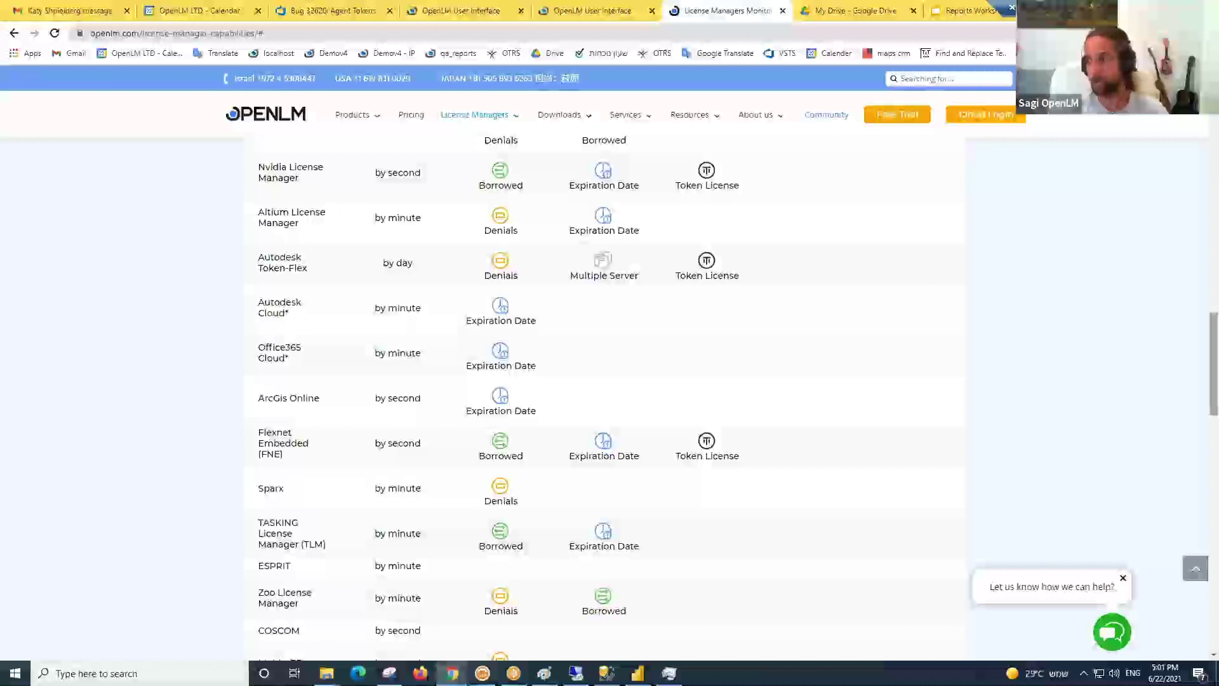
pyautogui.click(575, 673)
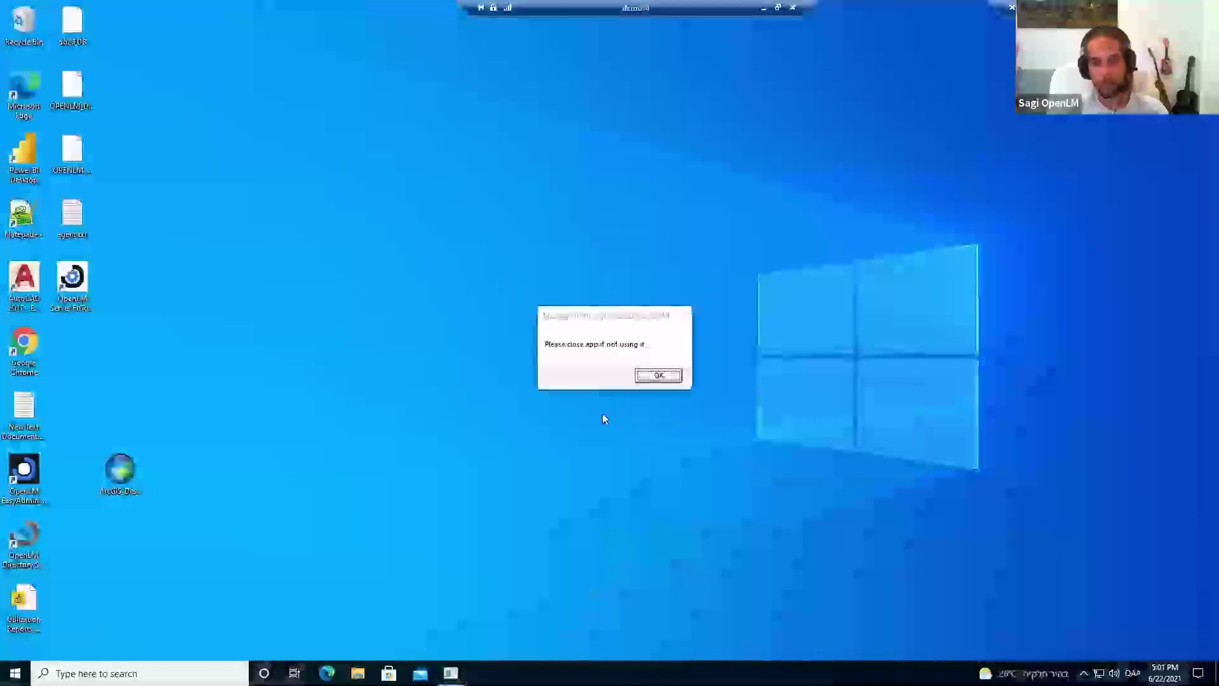
pyautogui.click(763, 9)
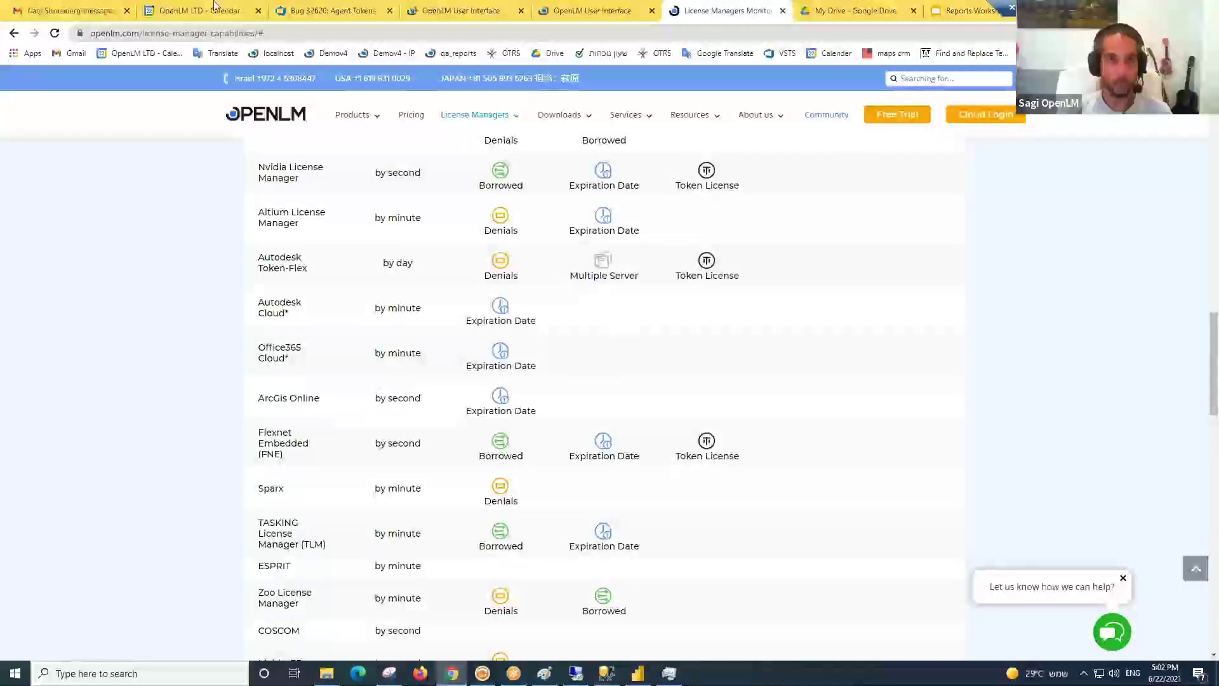
# - Browse the feature list in the License Usage report at 10.0.0.162 and close it without a selection
pyautogui.click(468, 7)
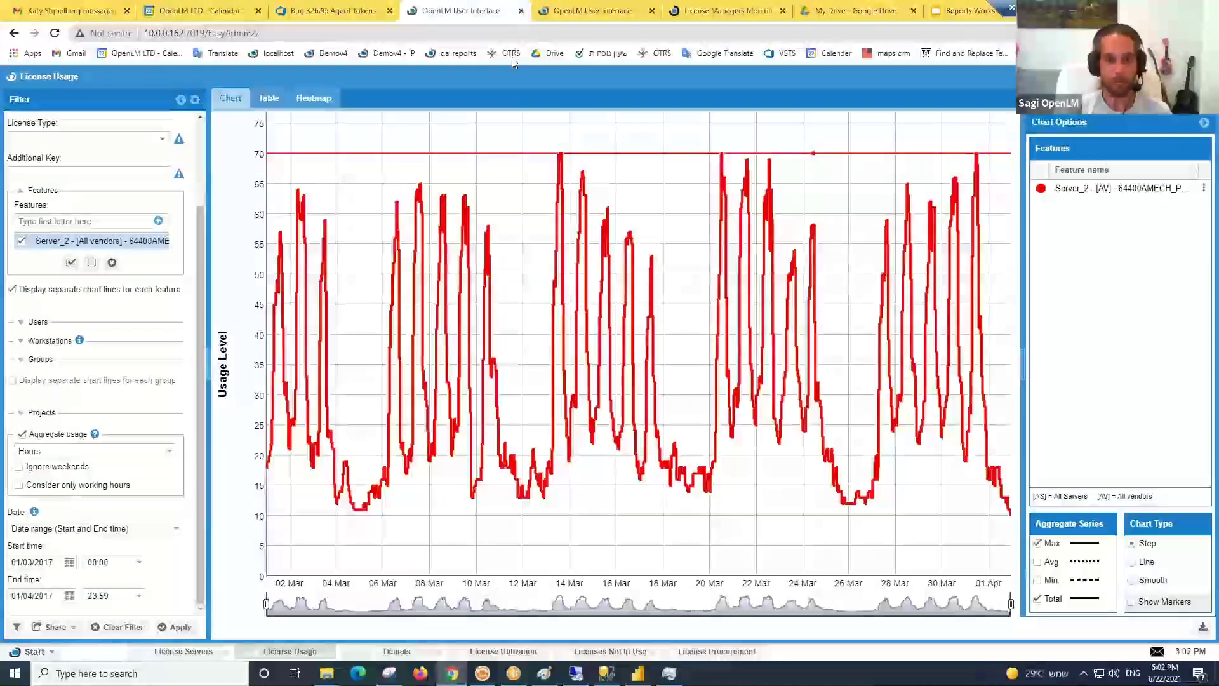
pyautogui.click(158, 220)
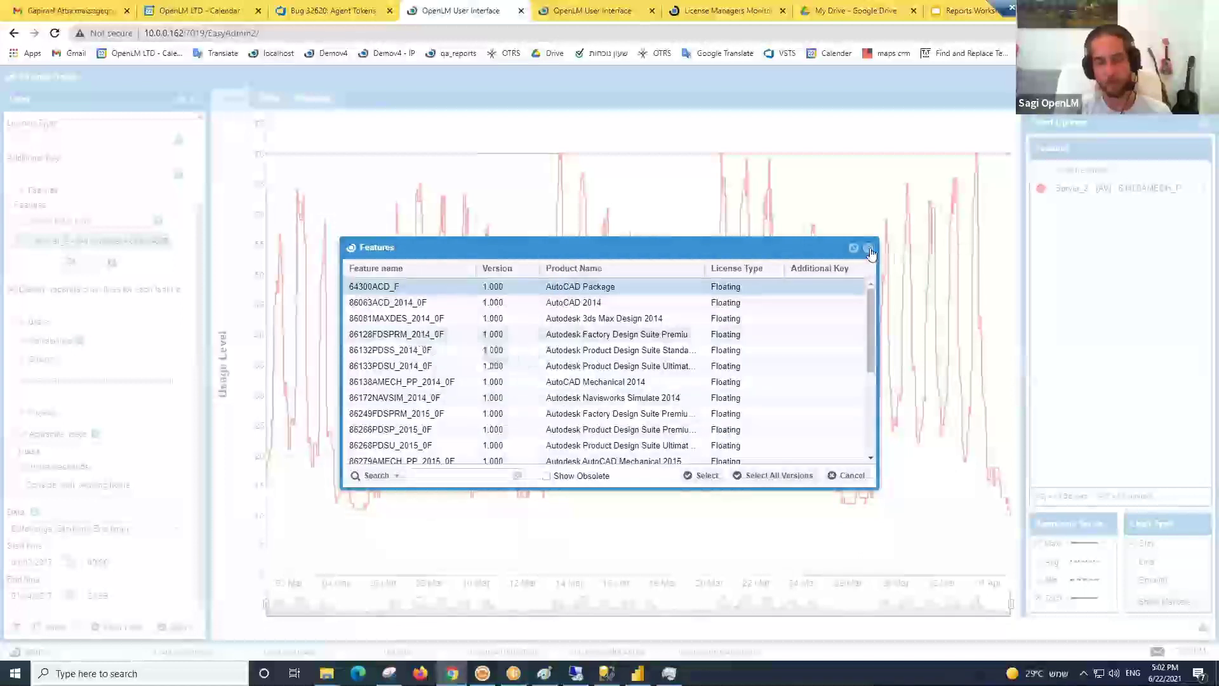
pyautogui.scroll(-3, 443, 405)
pyautogui.scroll(3, 442, 405)
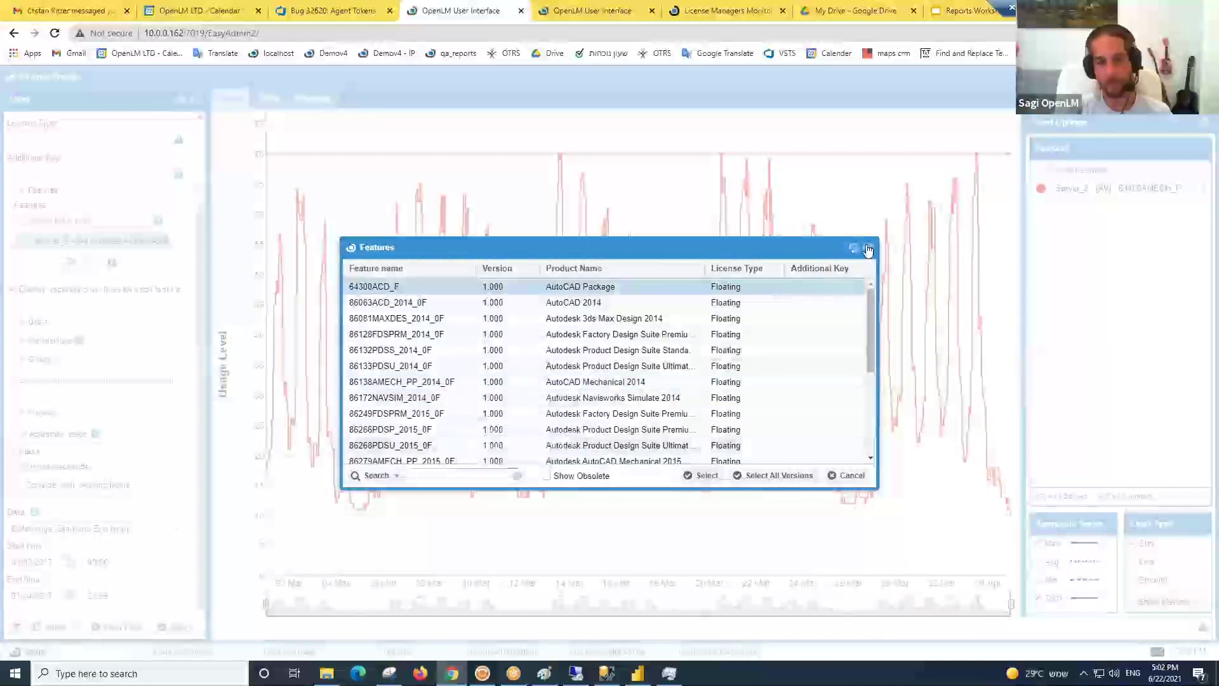
pyautogui.scroll(1, 83, 478)
pyautogui.scroll(-1, 97, 502)
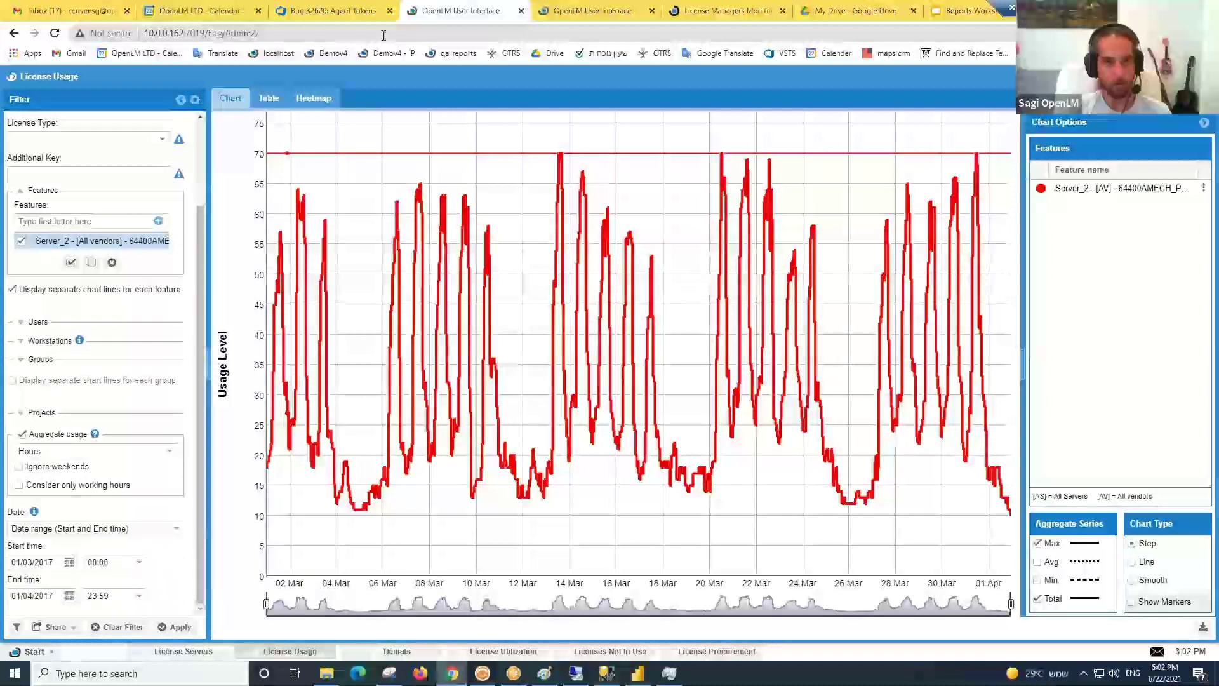
# - Open the License Activity report in the demov4 OpenLM interface and expand its Features filter
pyautogui.click(585, 10)
pyautogui.click(289, 651)
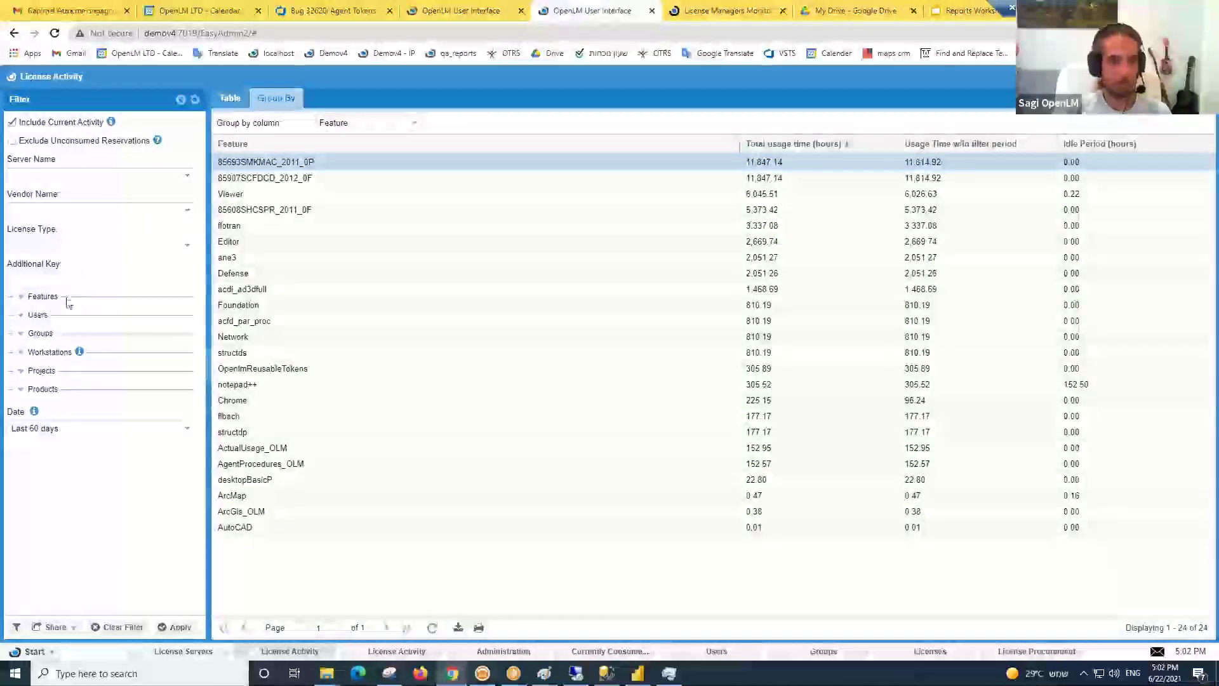
pyautogui.click(34, 299)
pyautogui.doubleClick(35, 298)
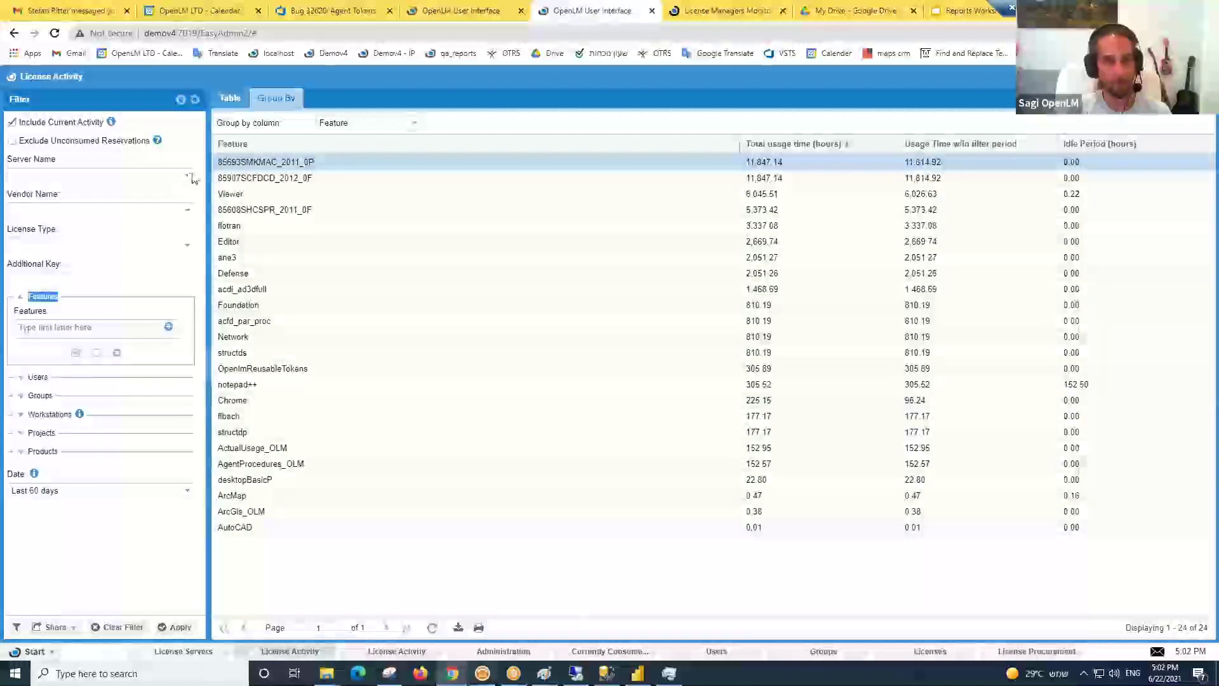
# - Examine the feature names in the grouped License Activity table, including 85693SMKMAC_2011_0P, 85907SCFDCD_2012_0F and 85608SHCSPR_2011_0F
pyautogui.moveTo(283, 170); pyautogui.dragTo(771, 318)
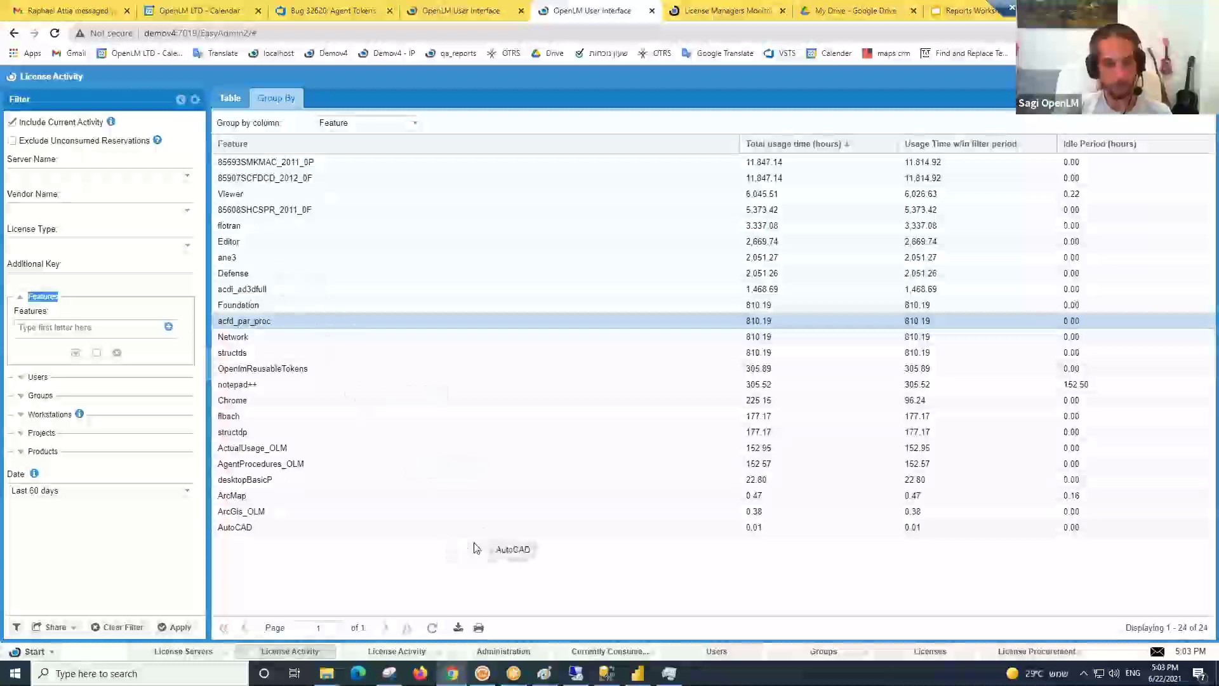
pyautogui.click(389, 530)
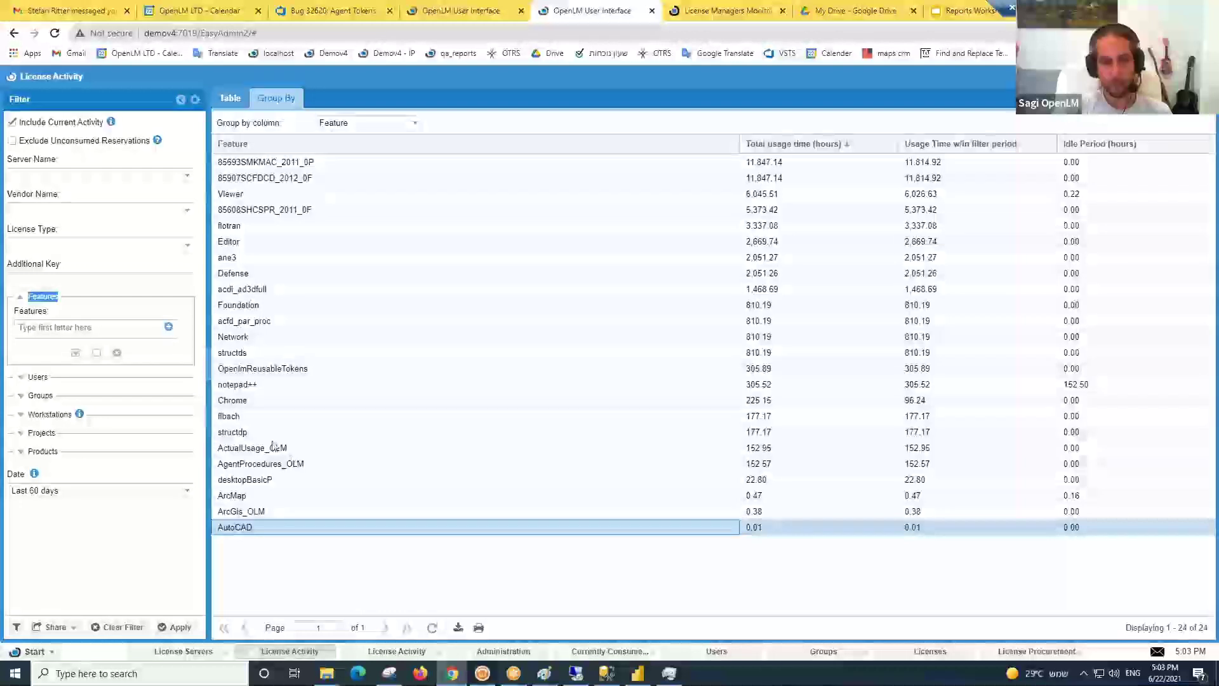
pyautogui.click(292, 163)
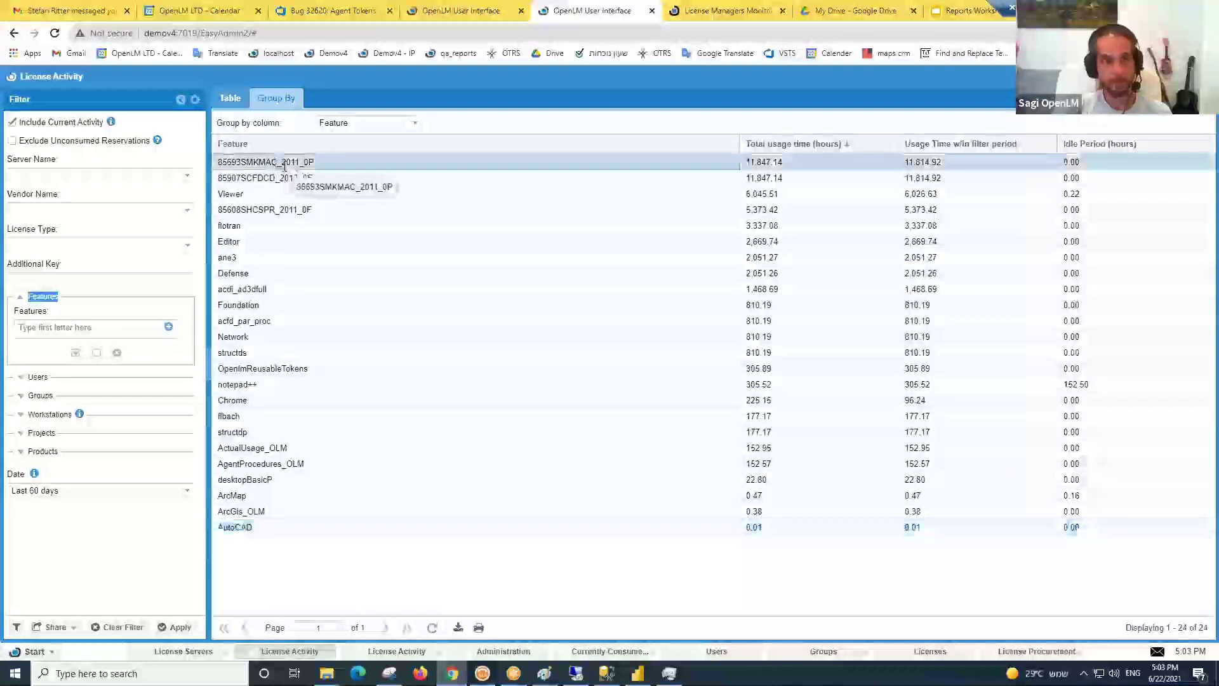
pyautogui.doubleClick(264, 163)
pyautogui.doubleClick(264, 179)
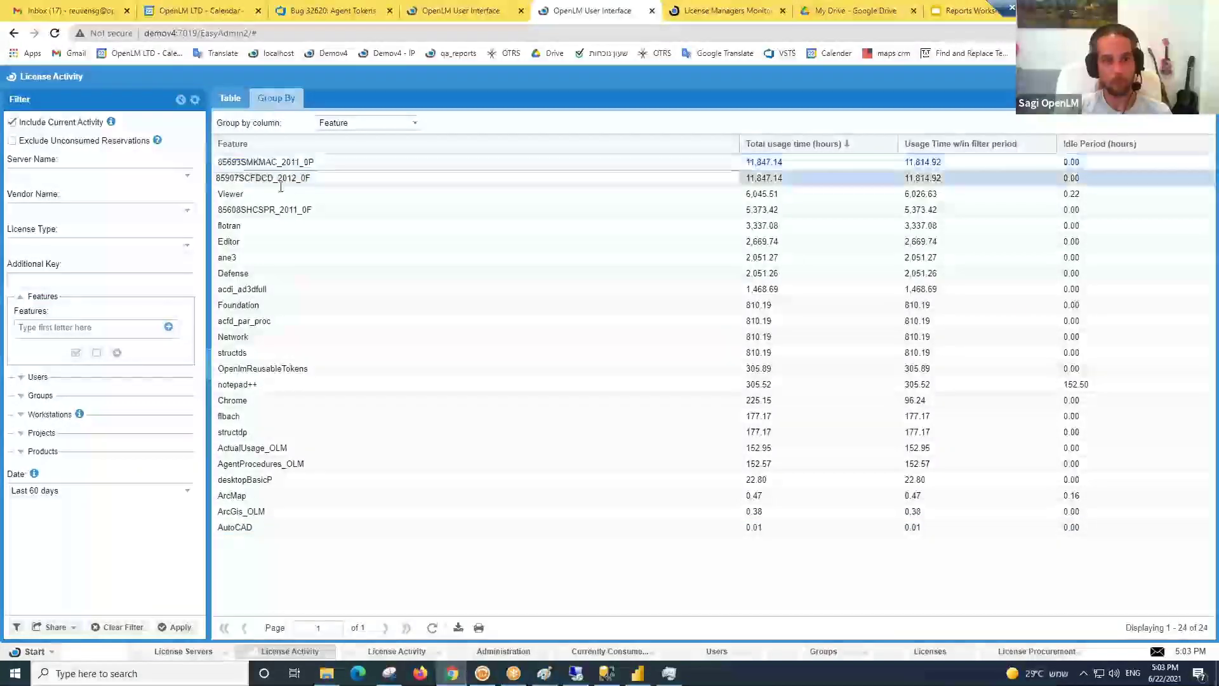
pyautogui.doubleClick(286, 211)
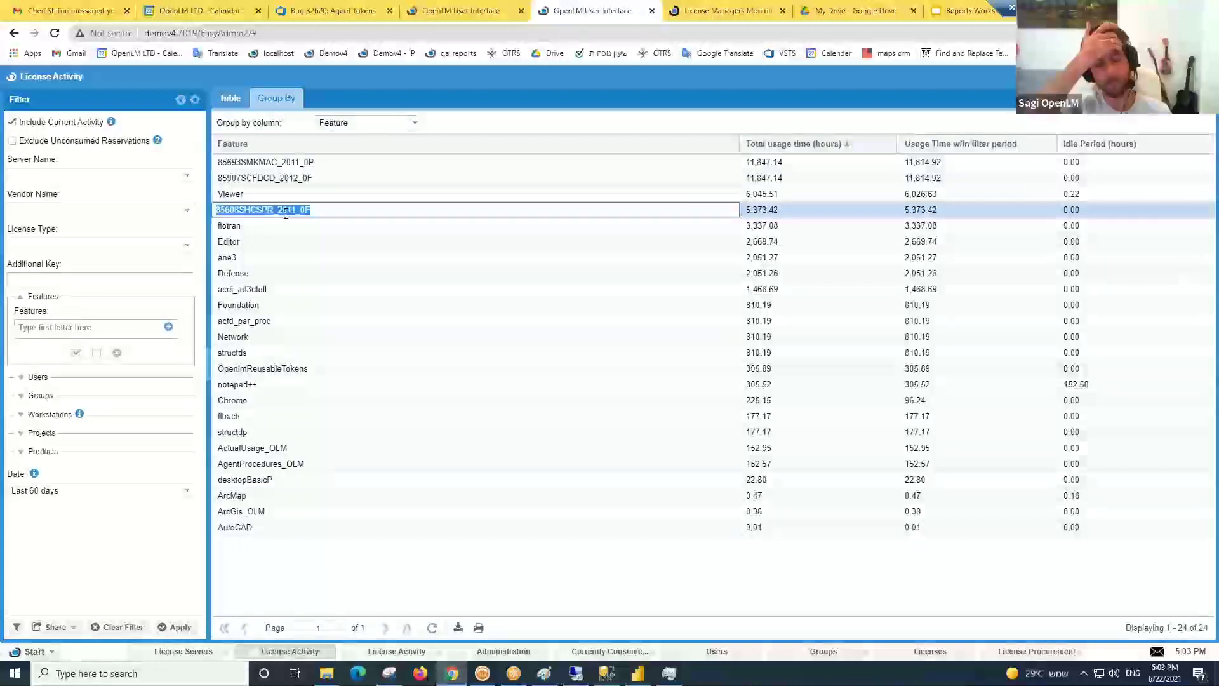
pyautogui.click(289, 178)
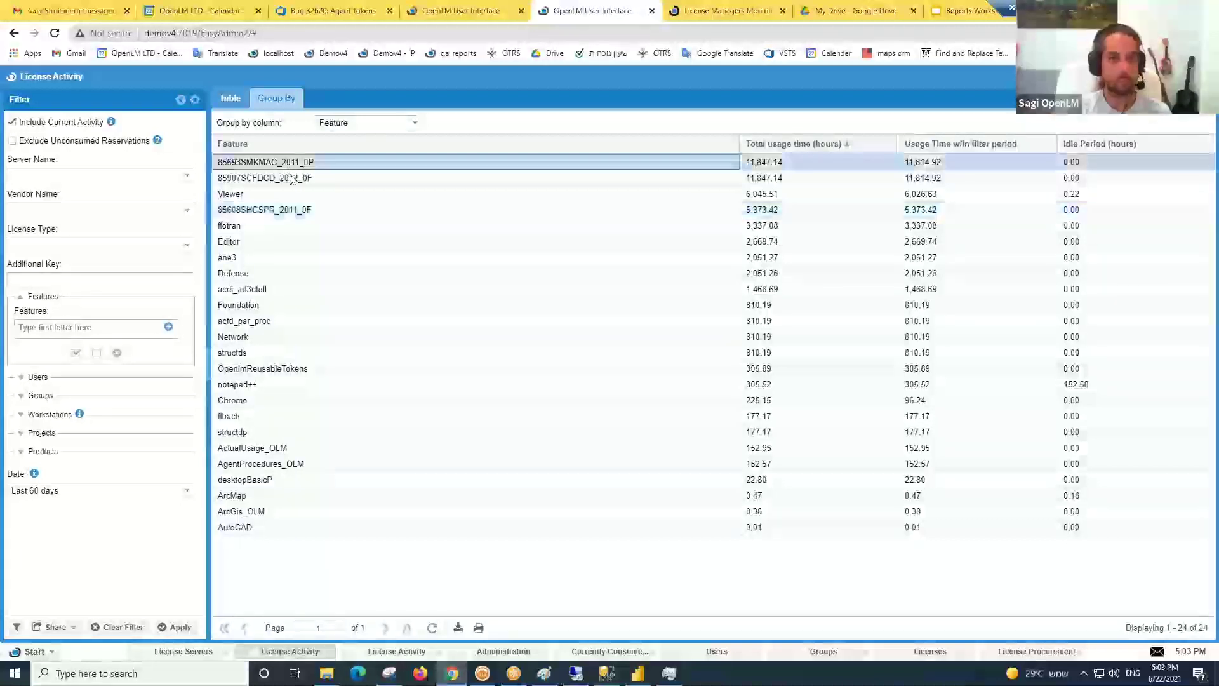
pyautogui.click(295, 213)
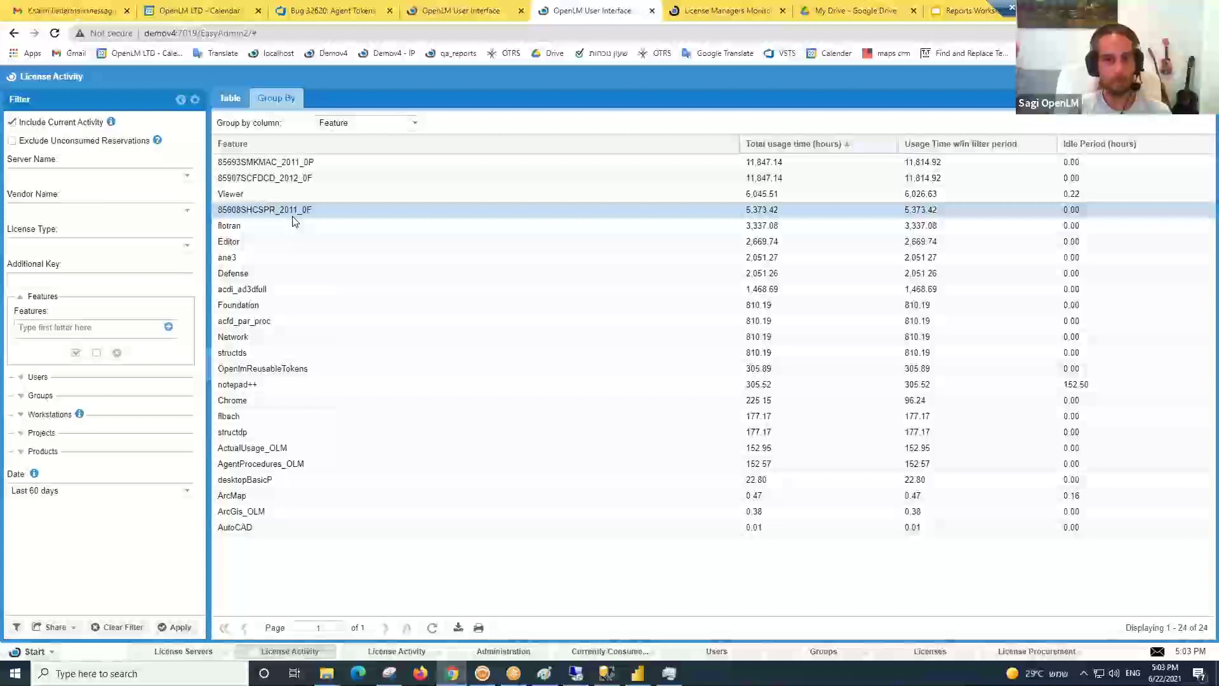
pyautogui.click(293, 211)
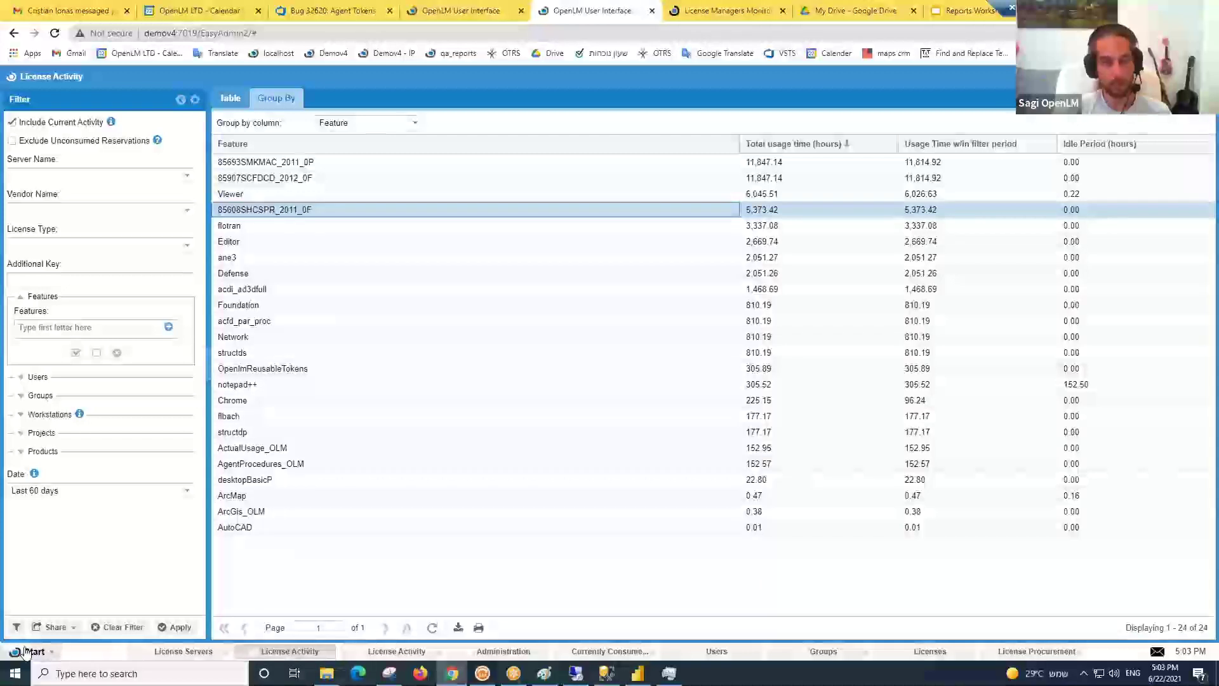
# - Open Product Packages in Administration and append "sdfas dfas dfasf asdfasdfasdf" to the product name of STUDIO4DS_drafting
pyautogui.click(26, 652)
pyautogui.moveTo(51, 464)
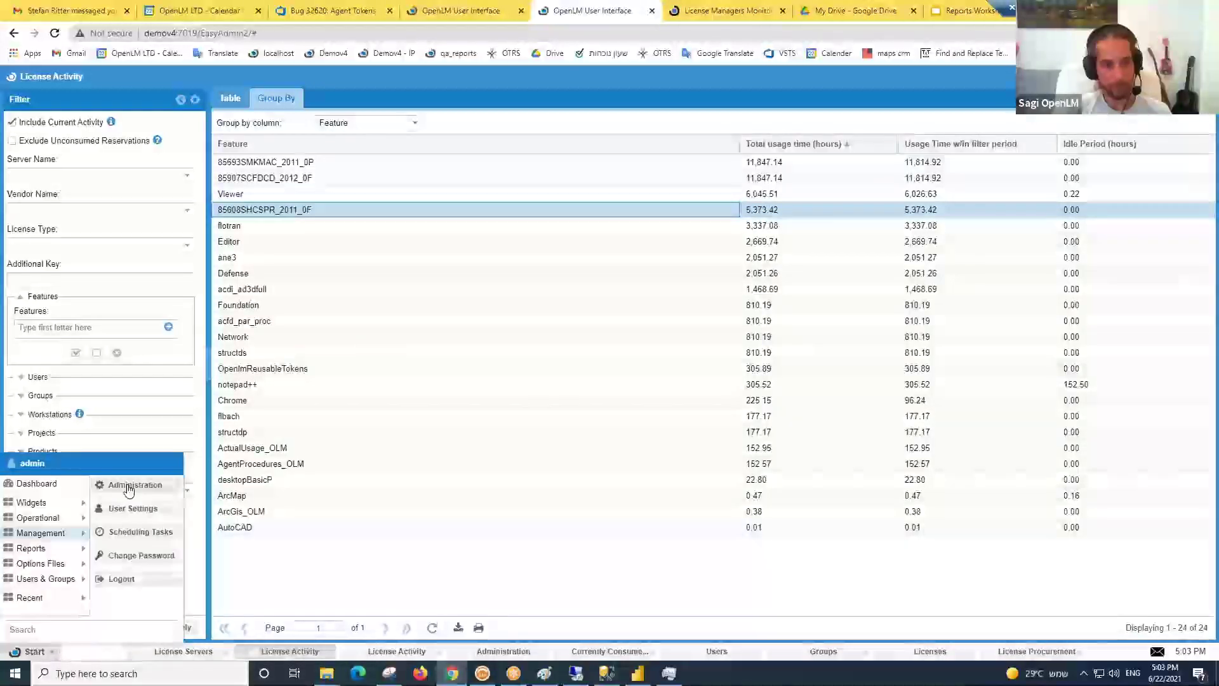
pyautogui.click(130, 483)
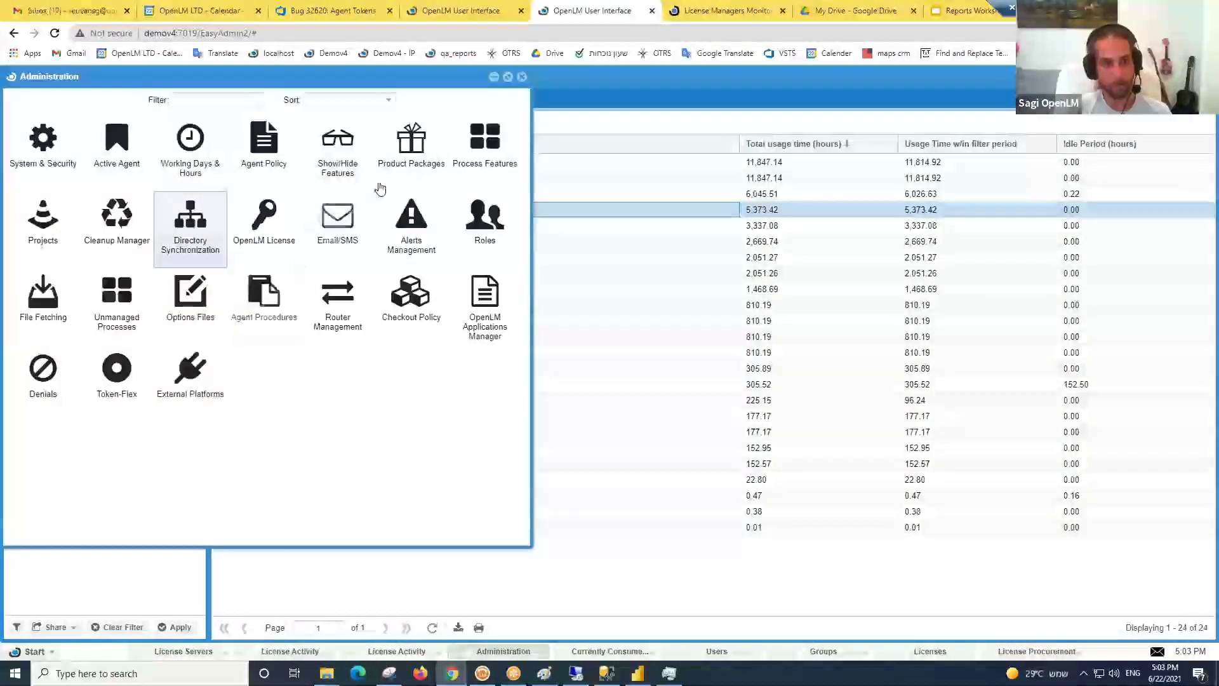
pyautogui.click(410, 162)
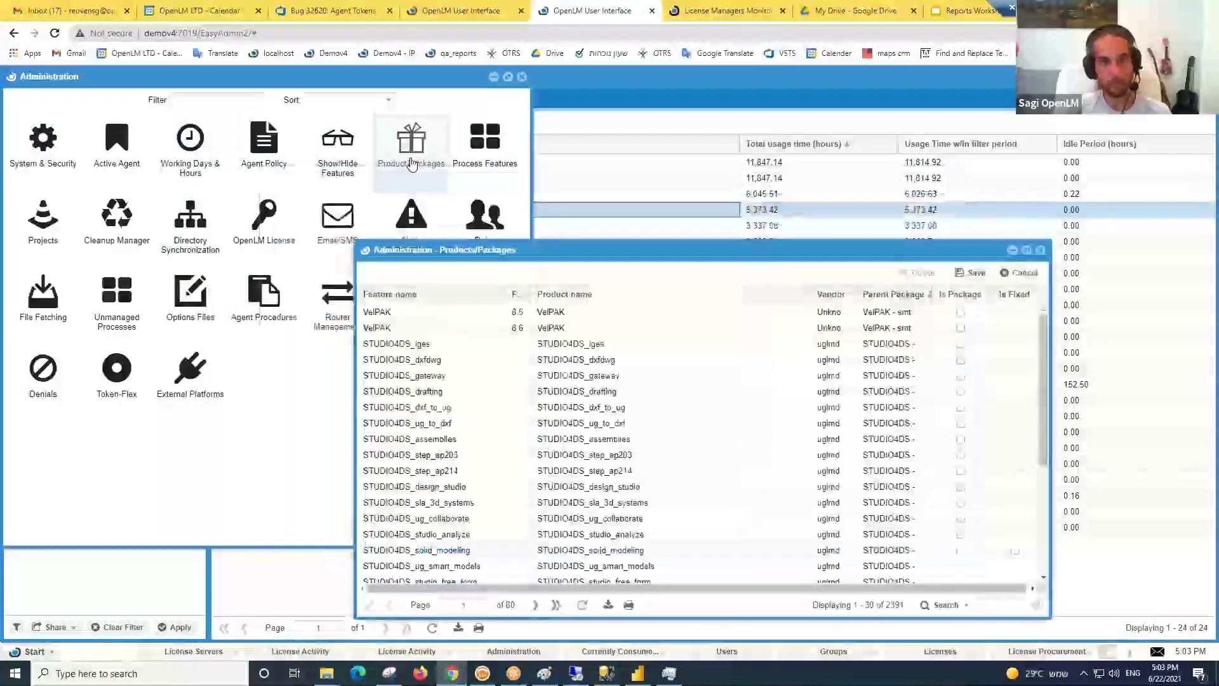
pyautogui.doubleClick(632, 392)
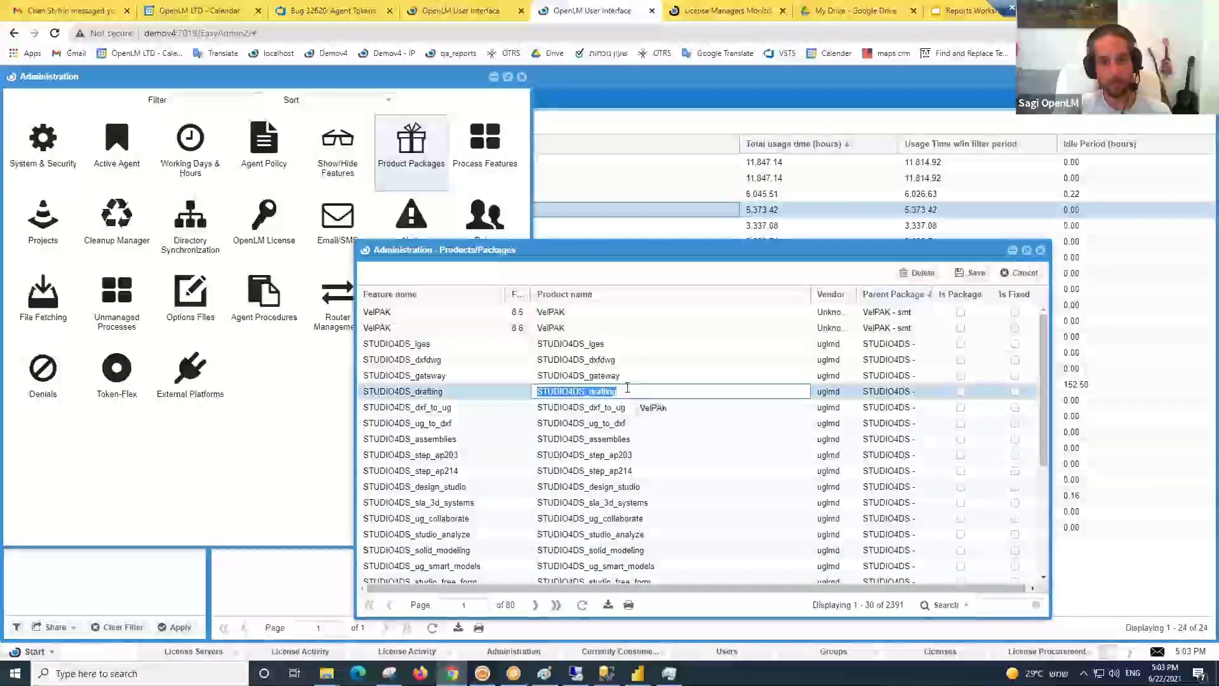
pyautogui.write('sdfas dfas dfasf asdfasdfasdf')
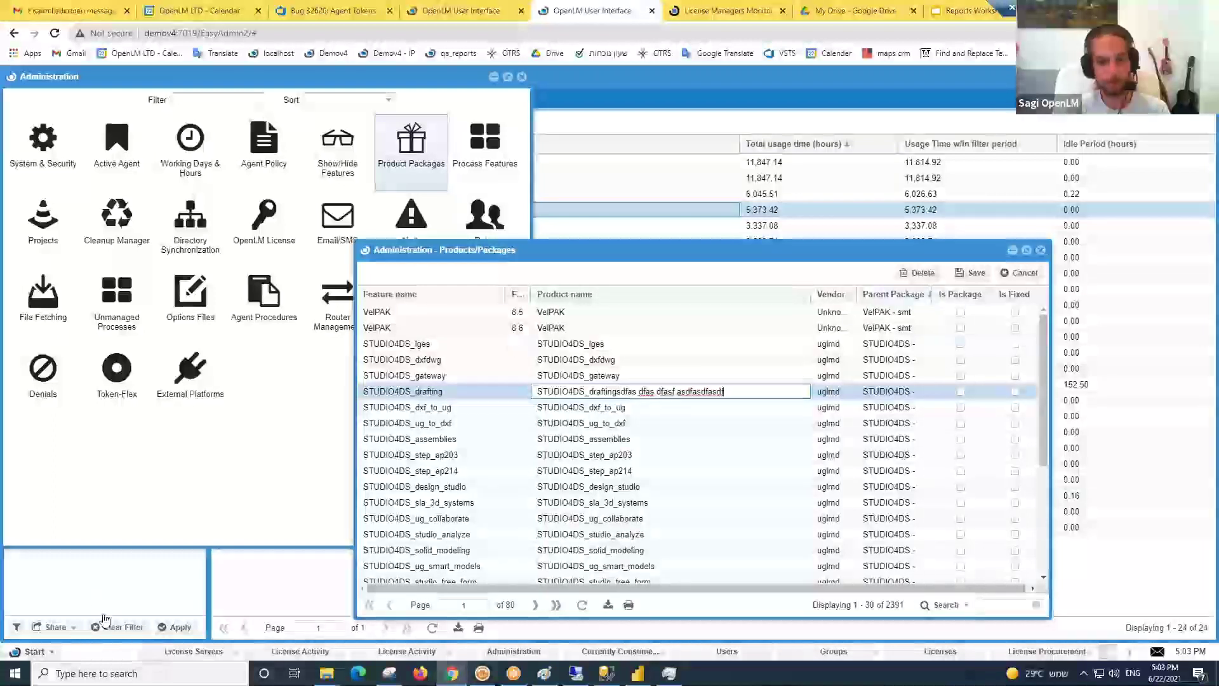
# - Search the License Activity feature list for "smoke", compare the feature and product names, and close the list without a selection
pyautogui.click(101, 580)
pyautogui.click(170, 327)
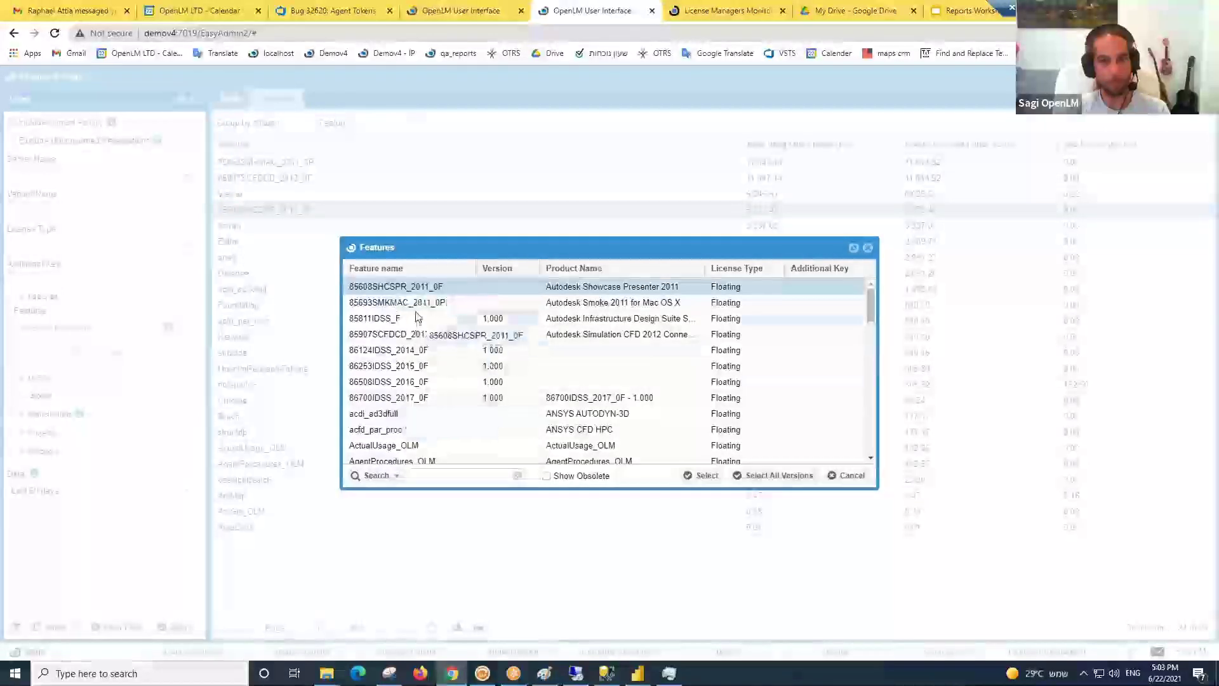
pyautogui.click(463, 410)
pyautogui.click(609, 333)
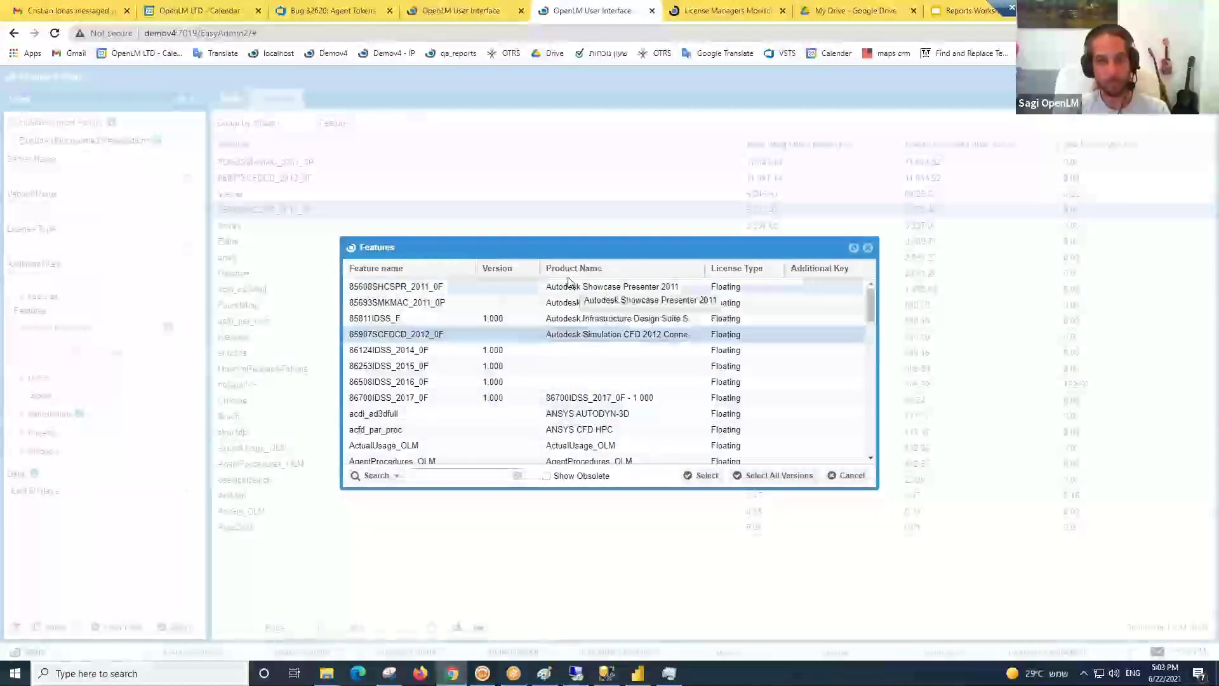
pyautogui.moveTo(613, 302); pyautogui.dragTo(451, 310)
pyautogui.click(444, 476)
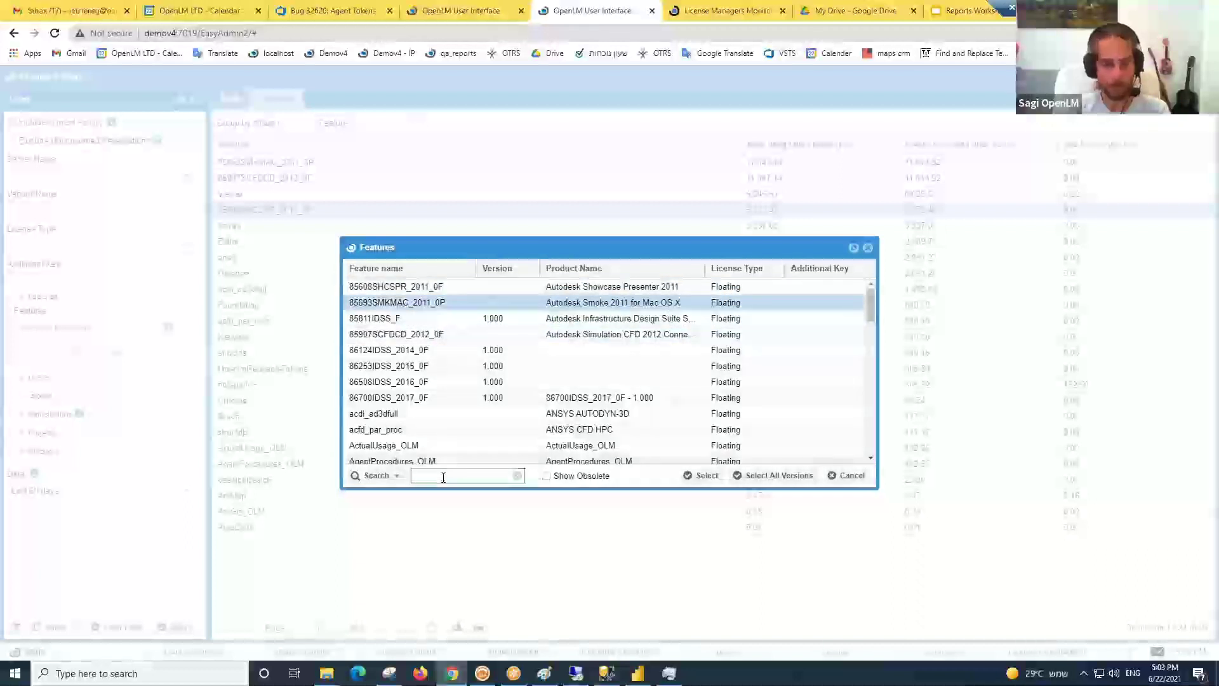
pyautogui.write('smm')
pyautogui.moveTo(379, 287); pyautogui.dragTo(635, 292)
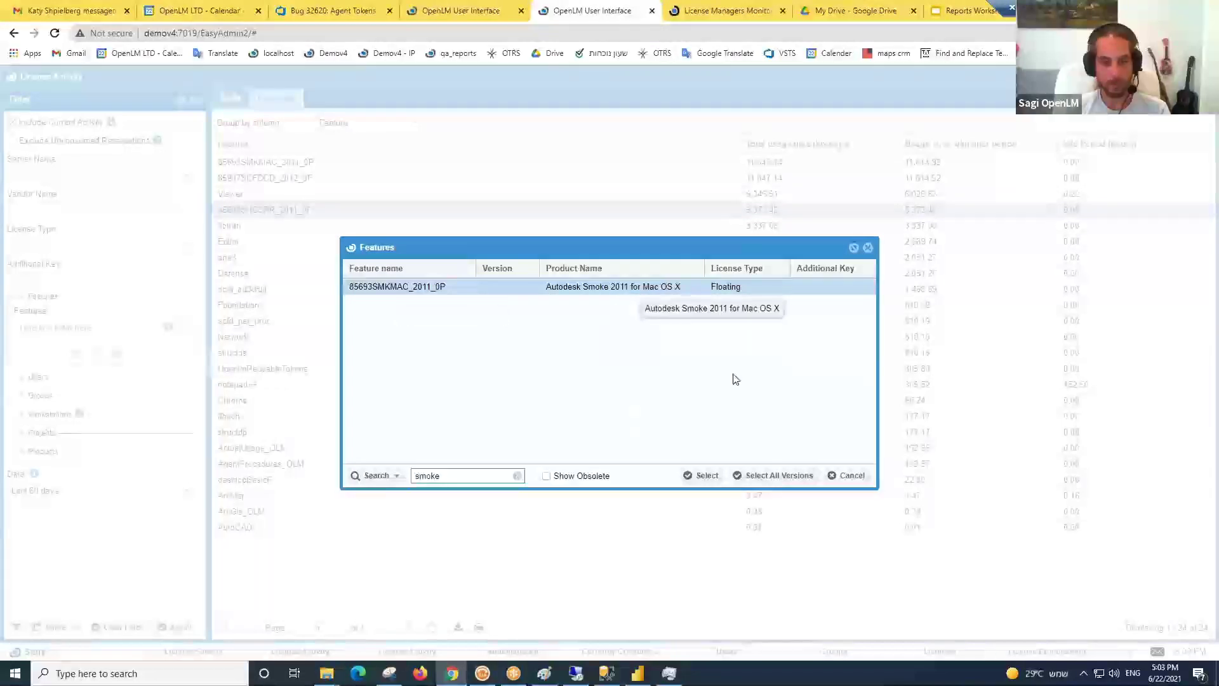
pyautogui.press('Escape')
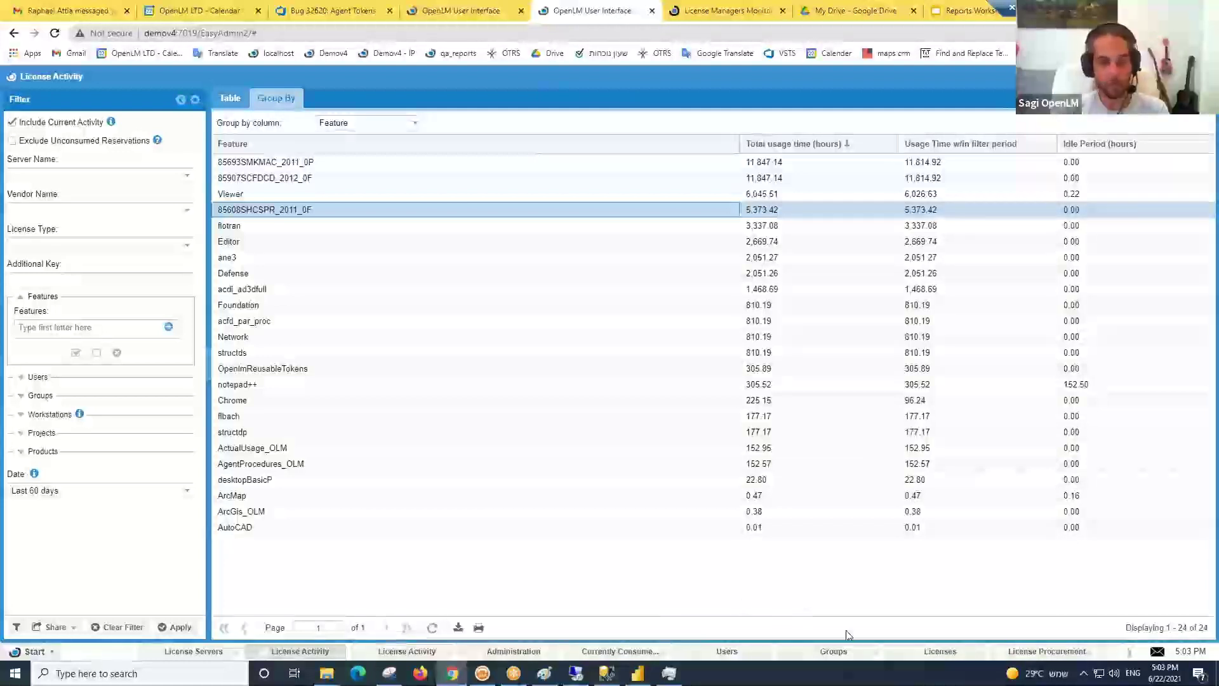
# - Show License Procurement and open Product Packages in Administration
pyautogui.click(1047, 650)
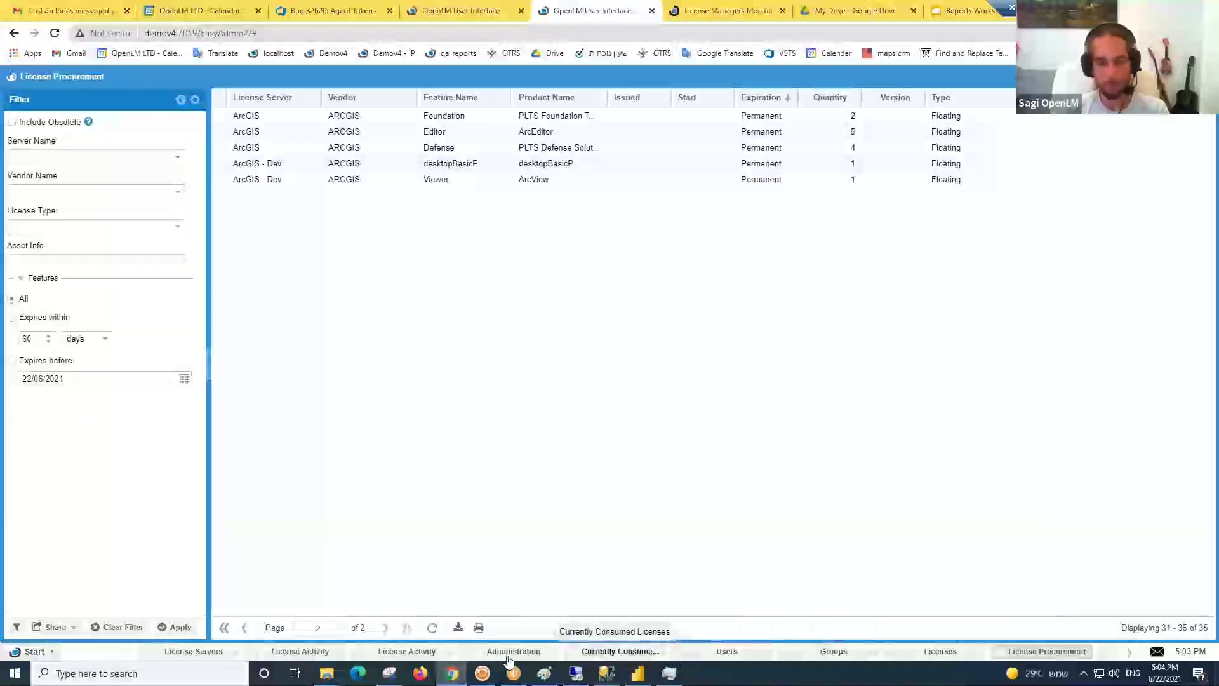
pyautogui.click(32, 650)
pyautogui.click(139, 488)
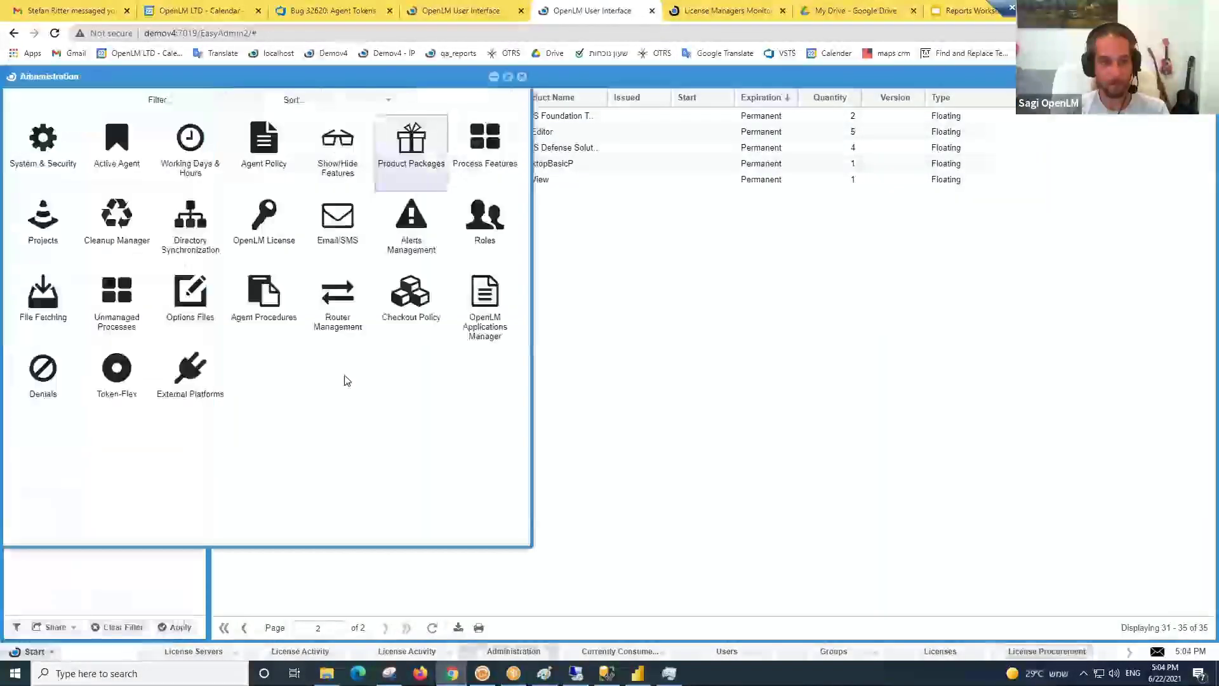
pyautogui.click(411, 159)
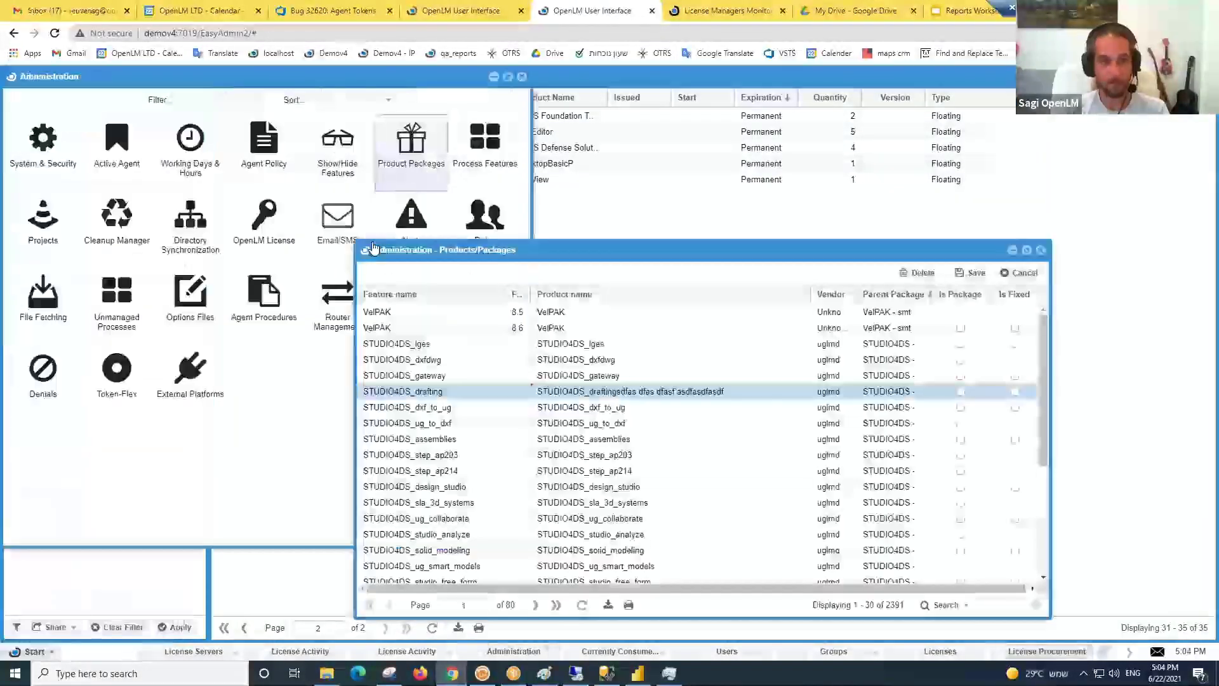
# - Replace the last word of the STUDIO4DS_drafting product name with "dfdagdg" and close Products/Packages and Administration without saving
pyautogui.doubleClick(735, 391)
pyautogui.write('dfdagdg')
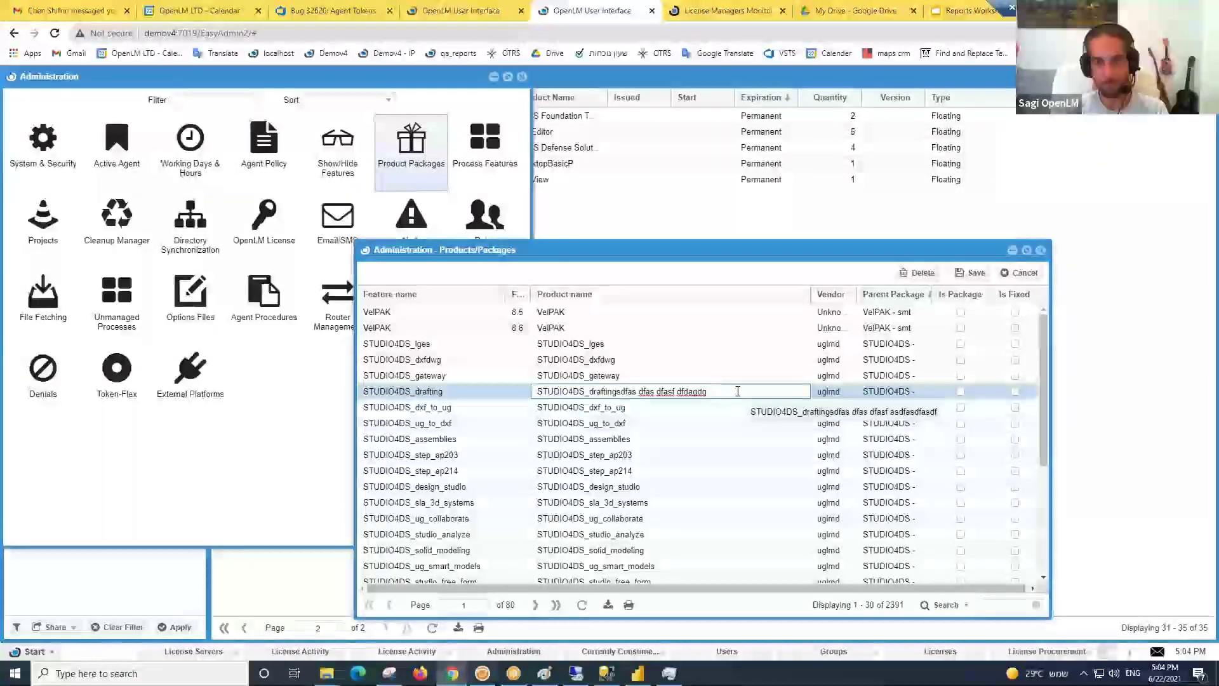
pyautogui.click(716, 403)
pyautogui.click(698, 360)
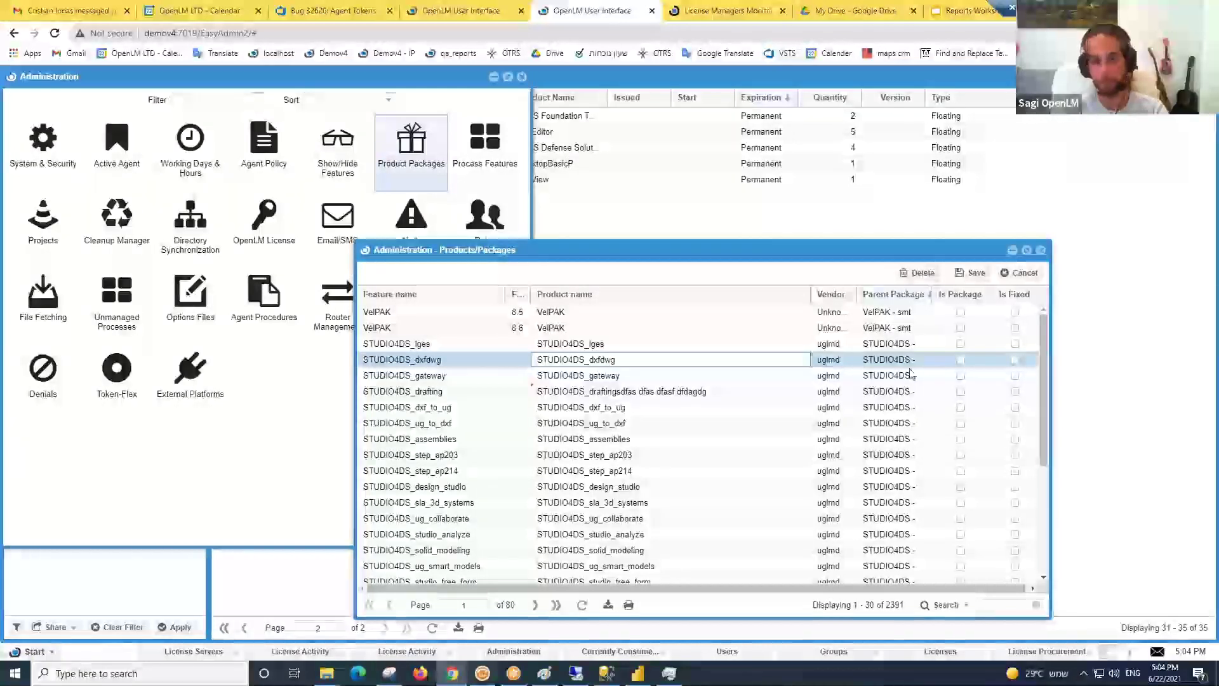
pyautogui.click(828, 344)
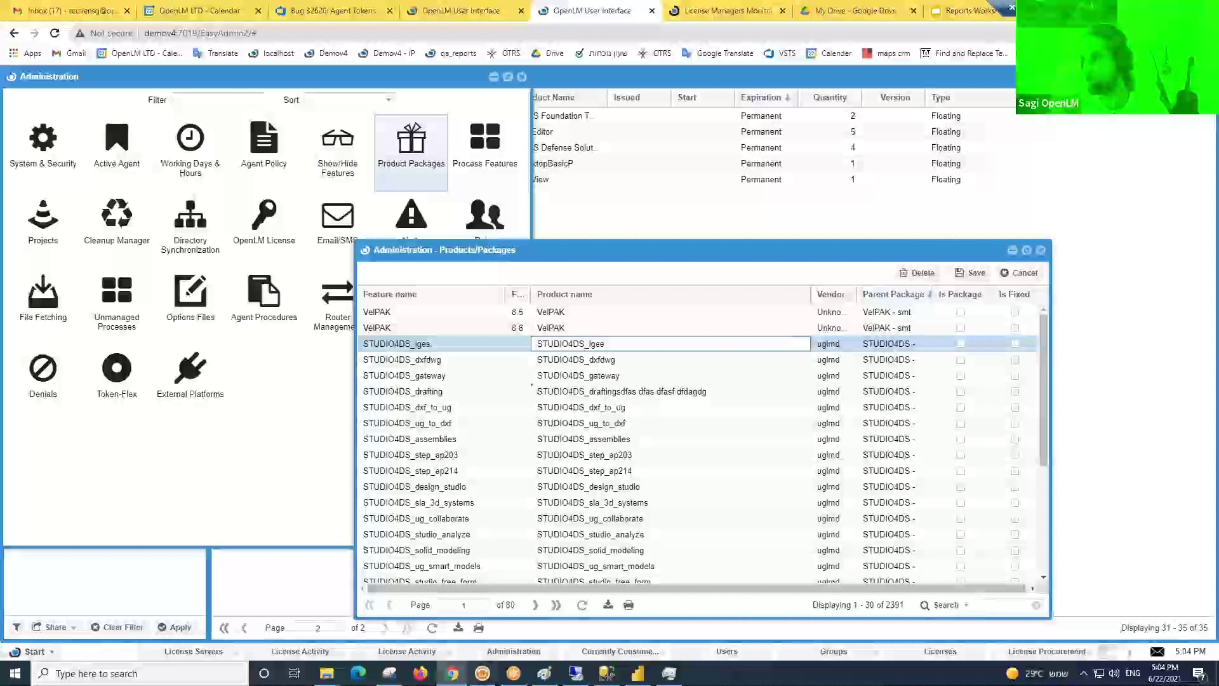
pyautogui.click(1039, 249)
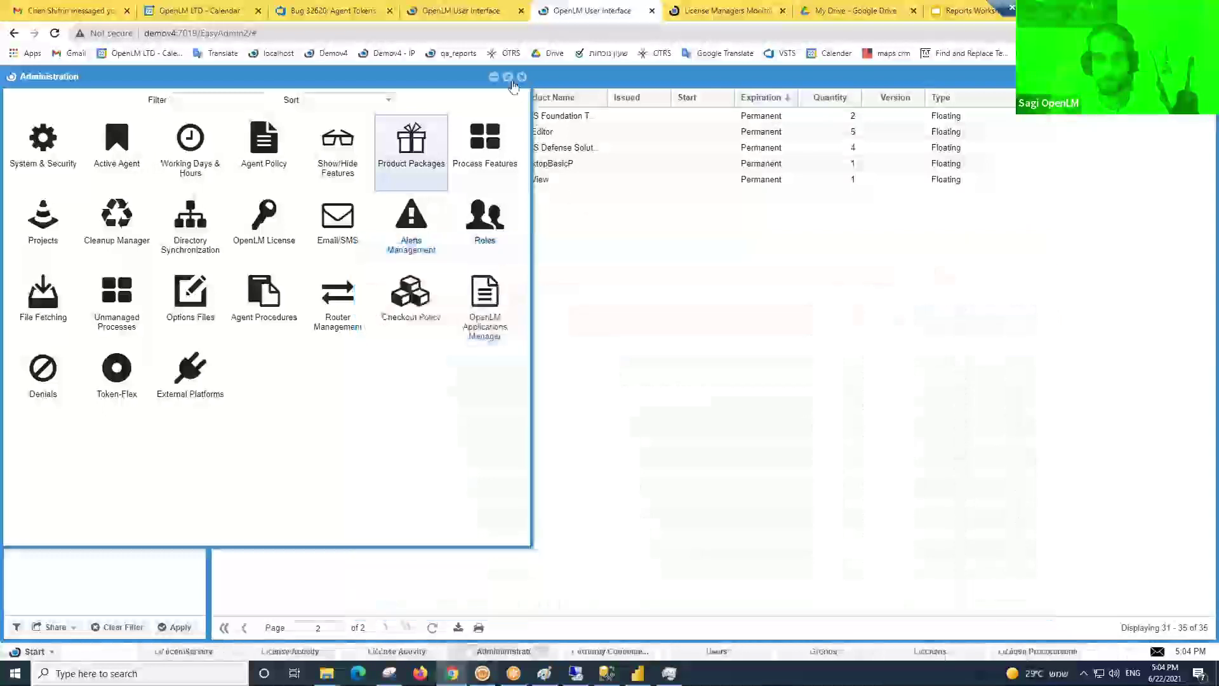
pyautogui.click(521, 77)
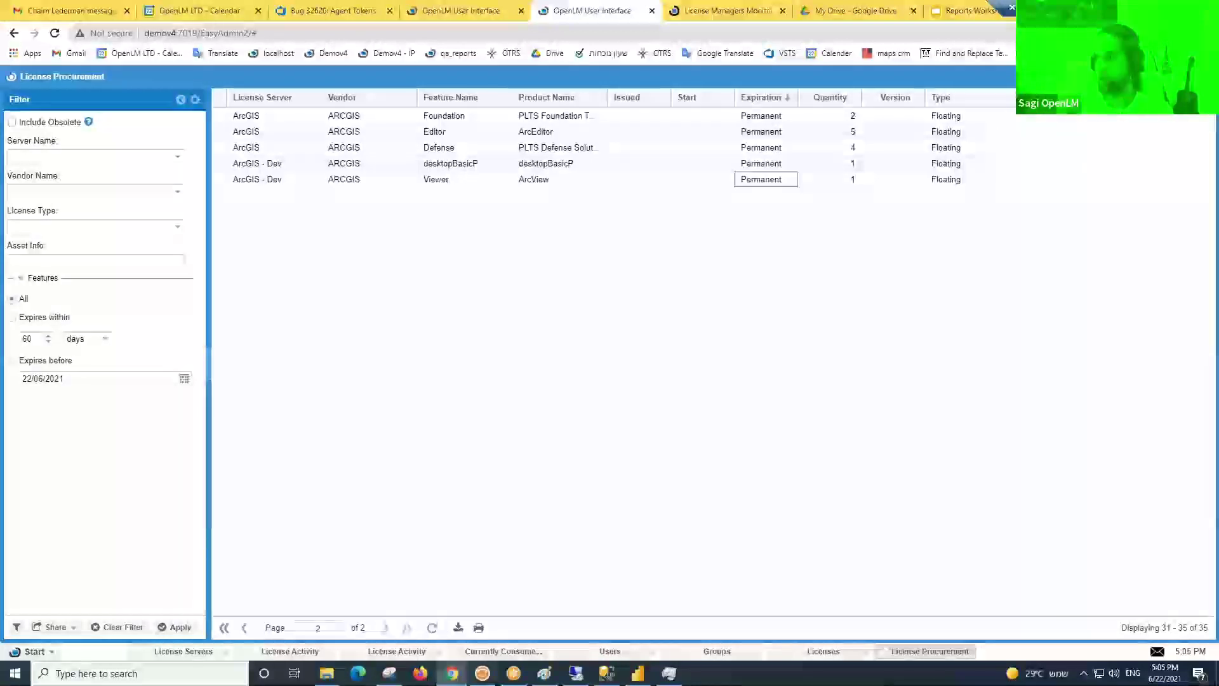
# - Switch to the License Managers page of the OpenLM website and open its Contact Us page
pyautogui.click(736, 13)
pyautogui.scroll(5, 577, 313)
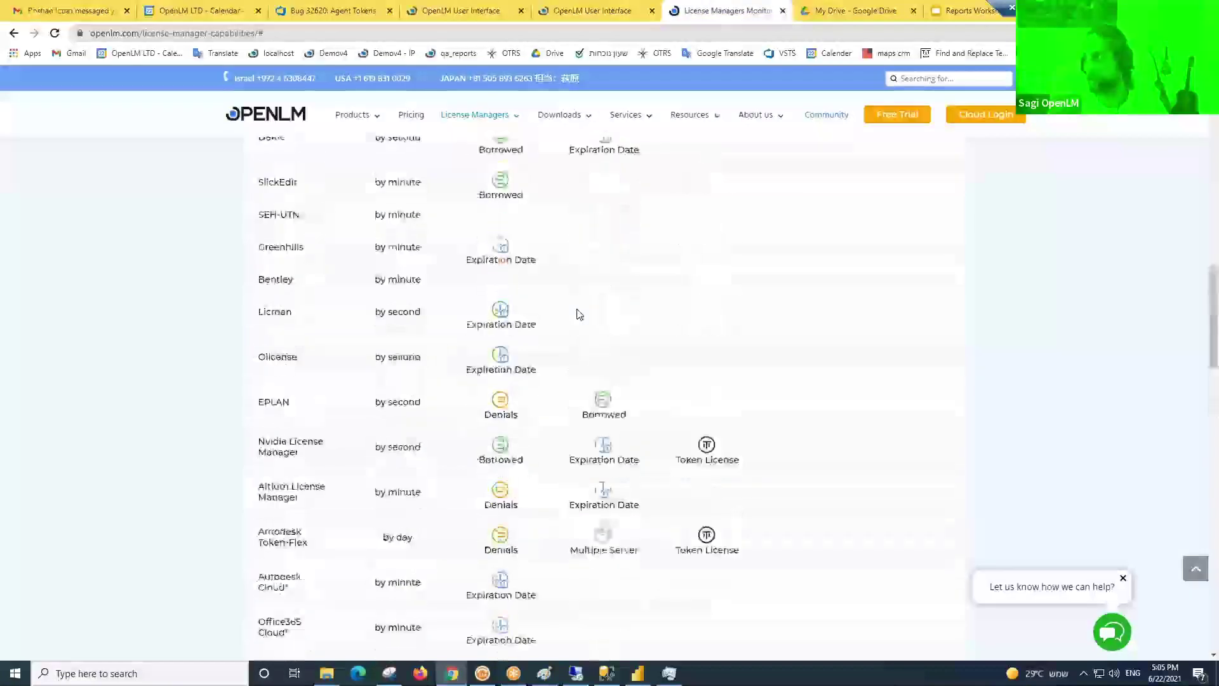
pyautogui.scroll(10, 579, 314)
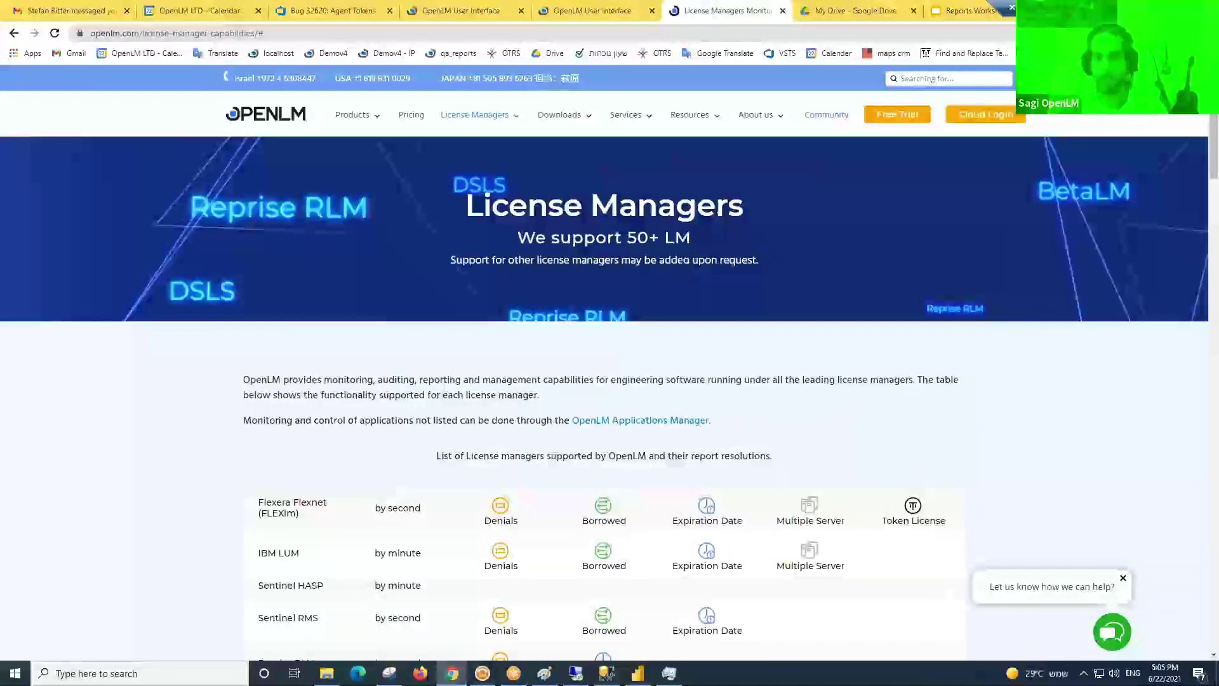
pyautogui.moveTo(758, 130)
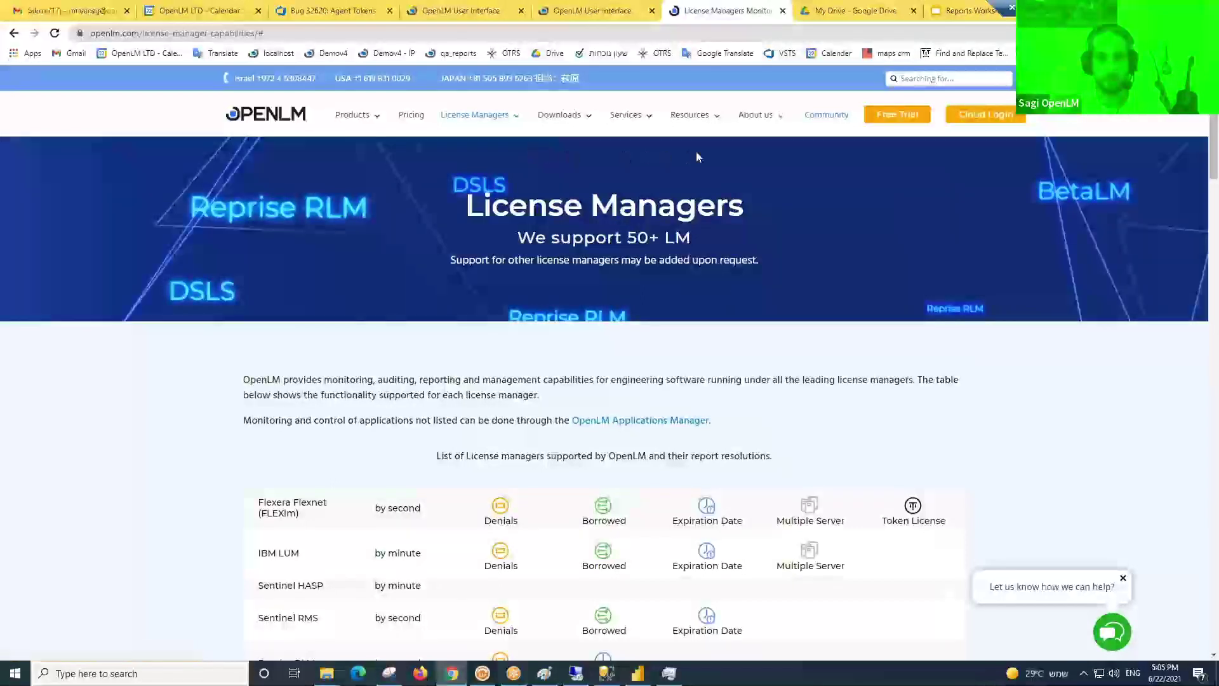
pyautogui.moveTo(768, 118)
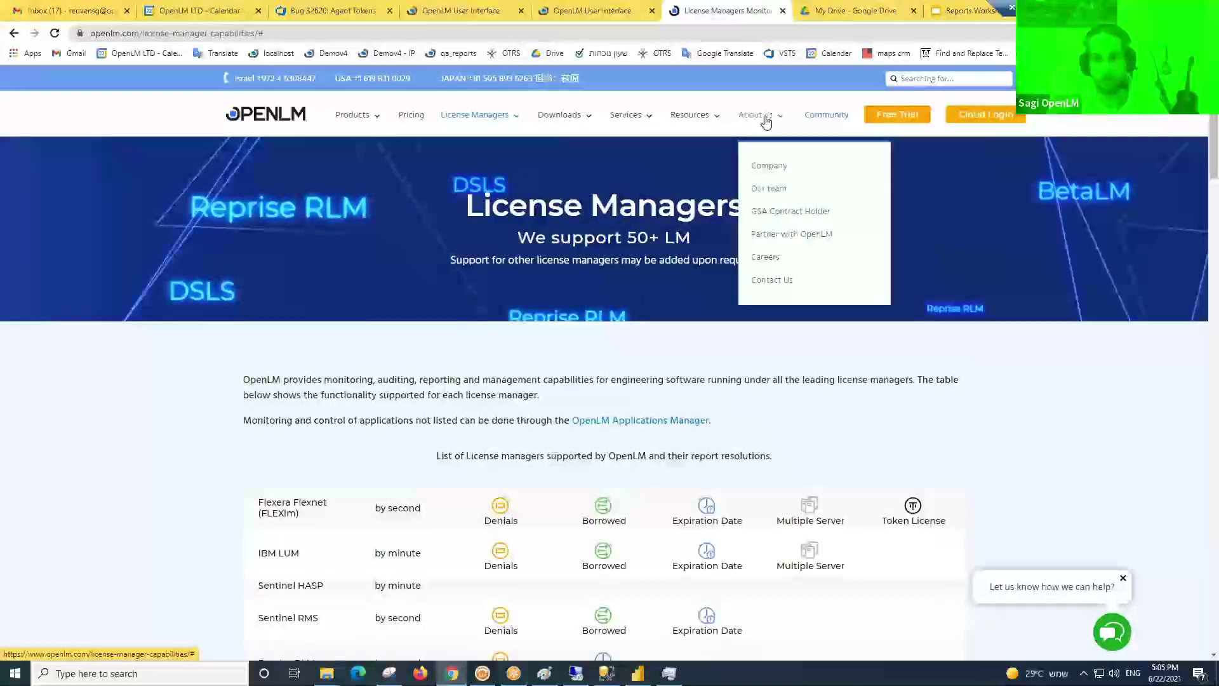
pyautogui.click(772, 280)
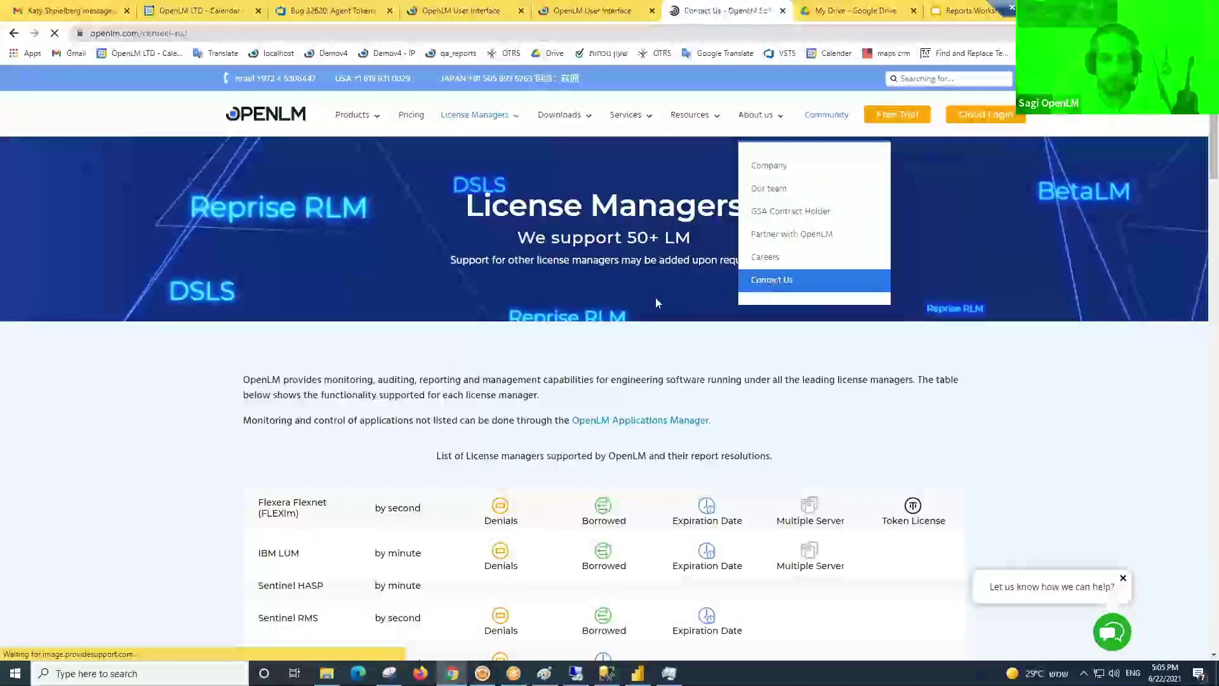
# - Examine the regional office contact details on the Contact Us page, including the U.S.A phone number
pyautogui.scroll(-1, 492, 212)
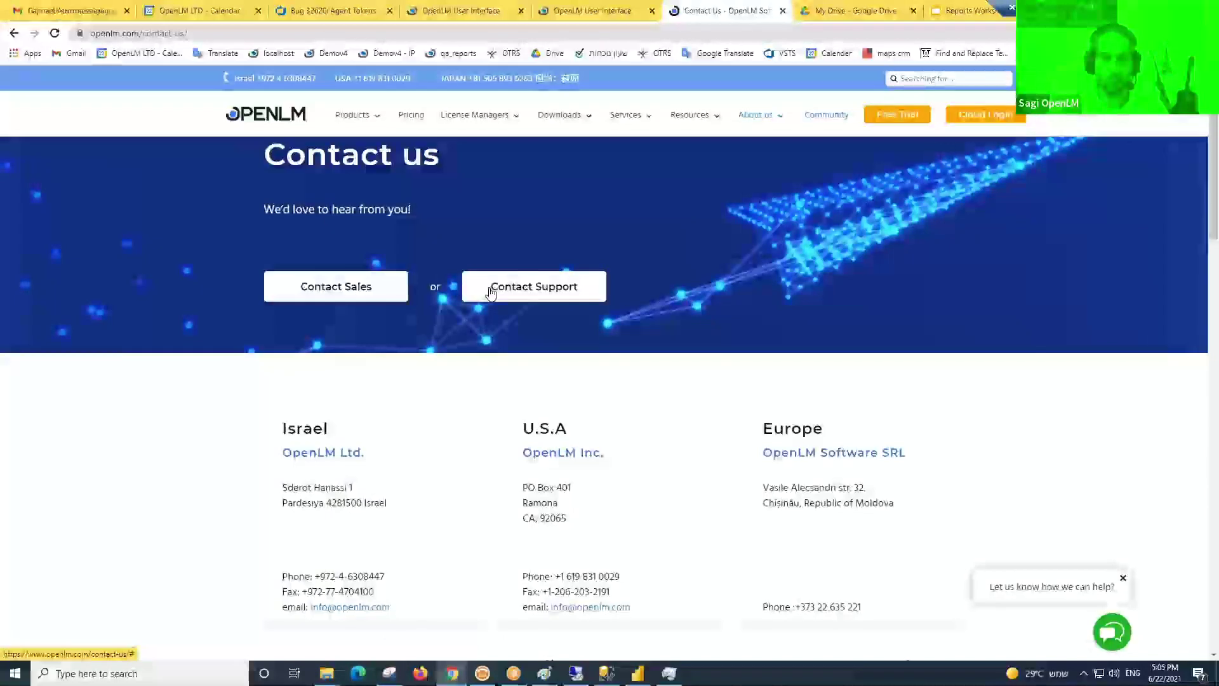
pyautogui.scroll(-3, 490, 291)
pyautogui.moveTo(556, 373); pyautogui.dragTo(615, 373)
pyautogui.click(616, 372)
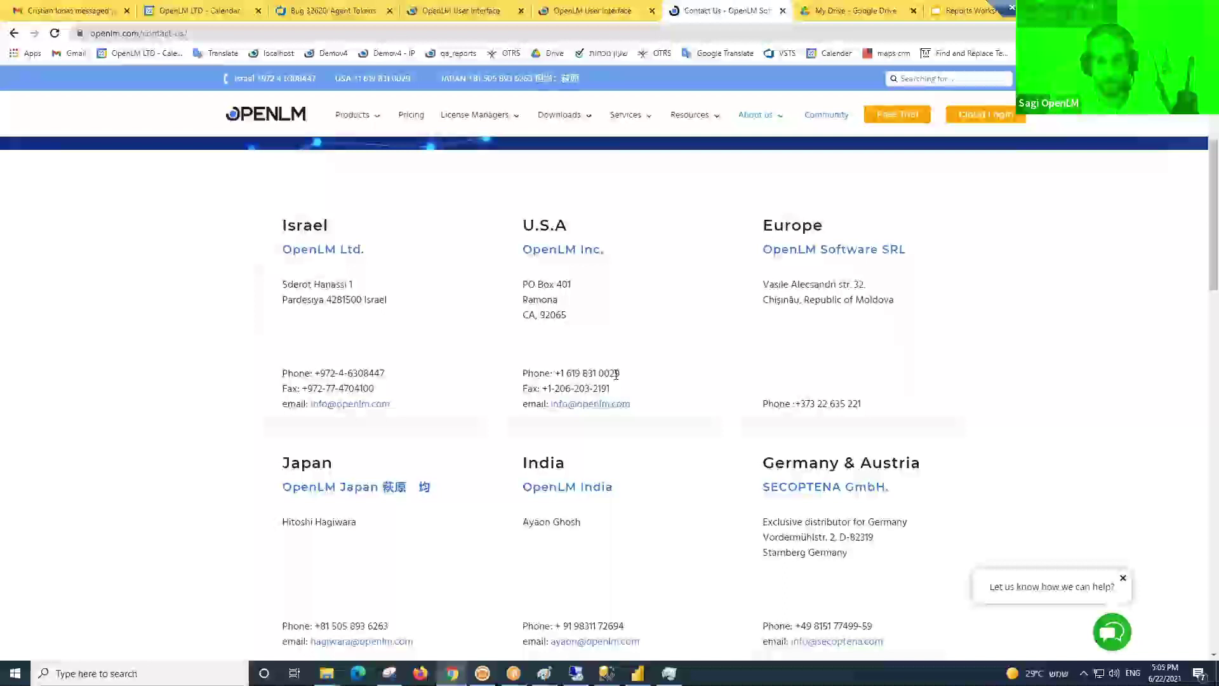
# - Open the OpenLM Online Chat form, review its contact fields and department choices, and close it unfilled
pyautogui.click(1114, 633)
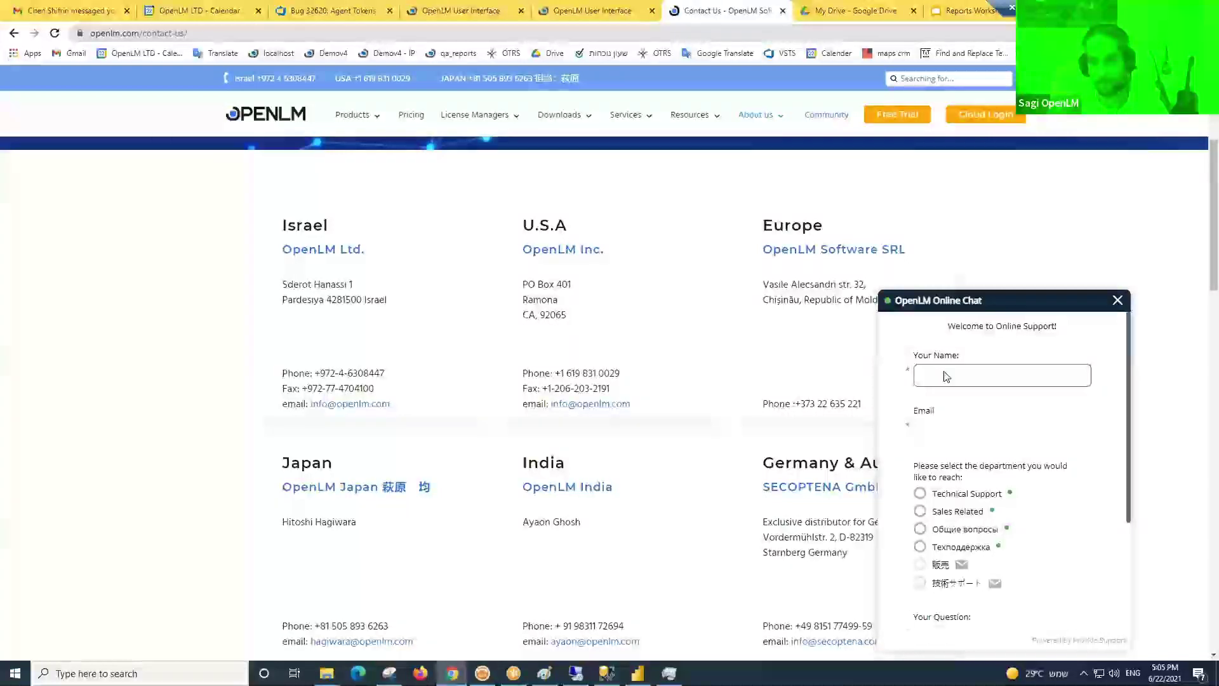
pyautogui.scroll(-4, 939, 419)
pyautogui.scroll(3, 938, 470)
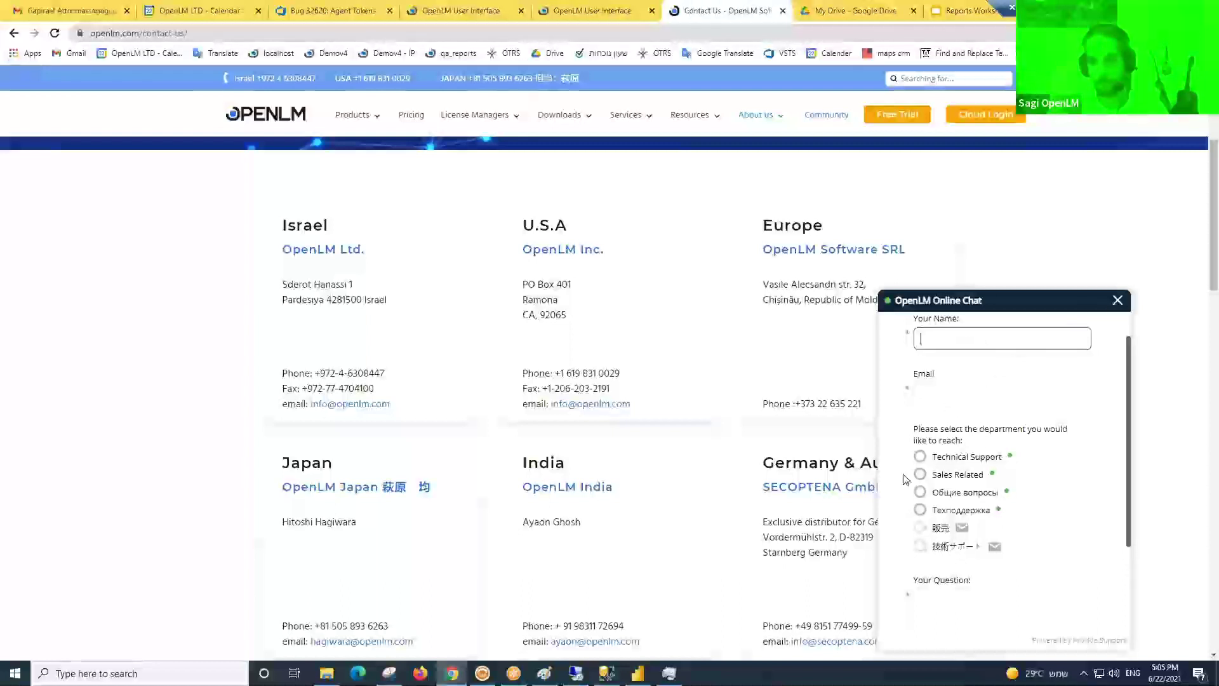
pyautogui.scroll(-1, 908, 502)
pyautogui.scroll(2, 934, 517)
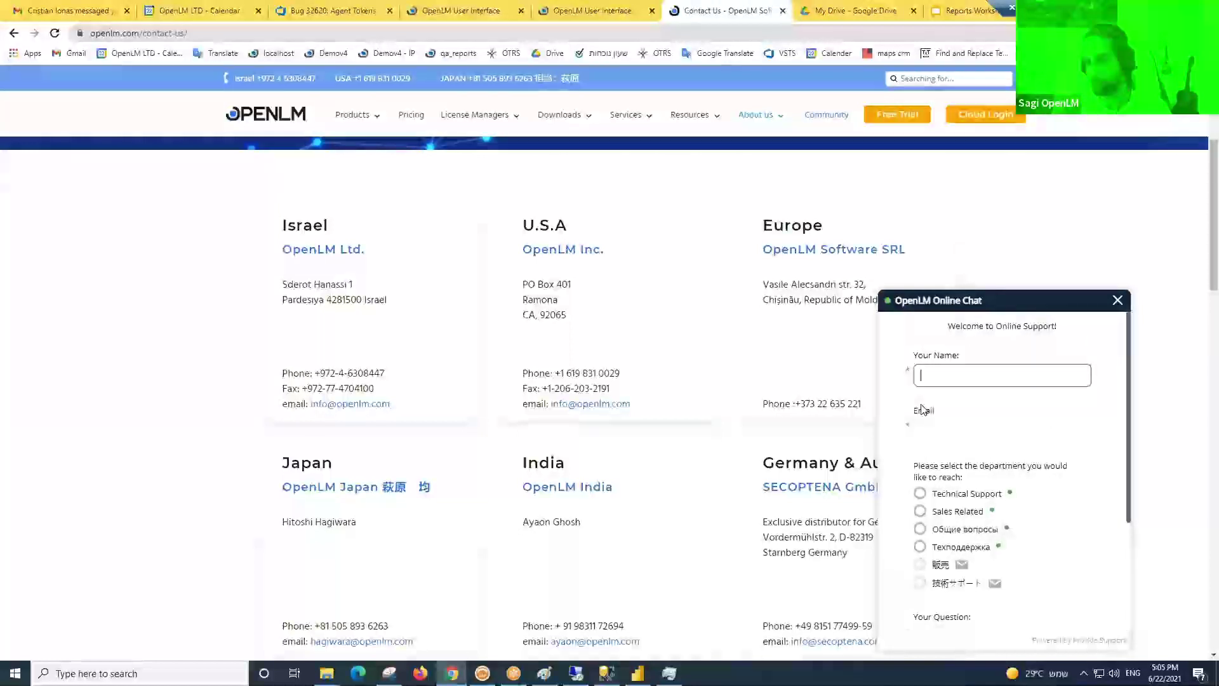
pyautogui.click(1118, 300)
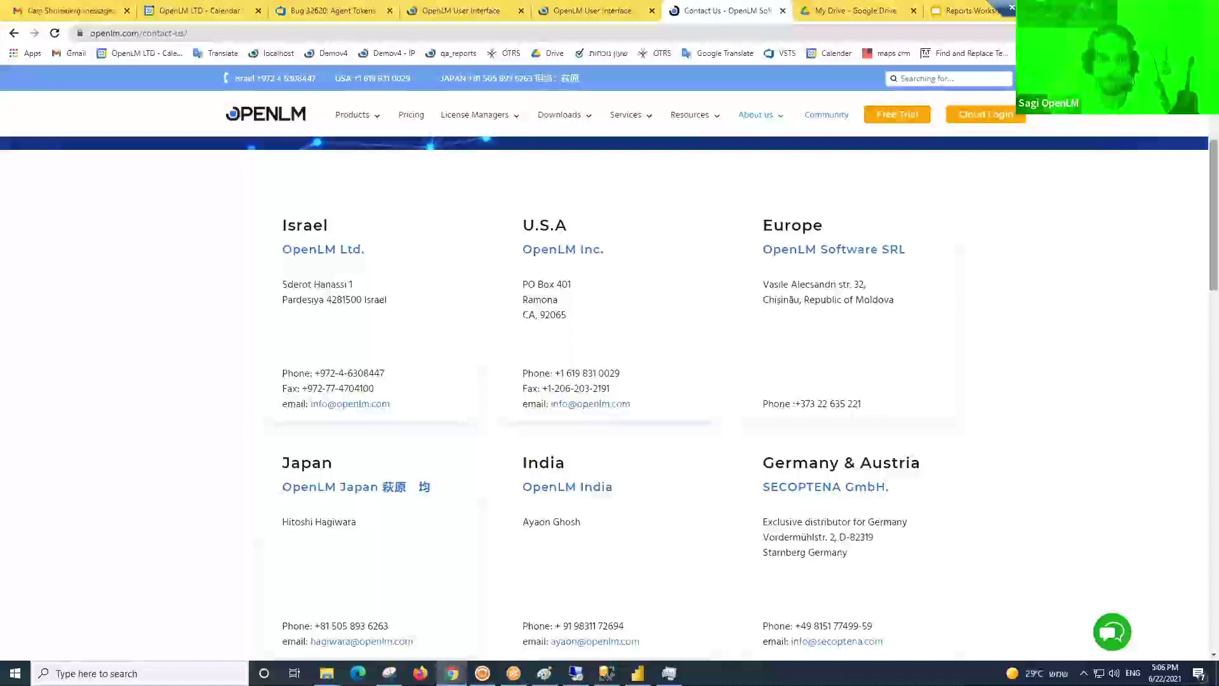
# - Switch to the Reports Workshop presentation in Google Slides and present it full screen from the title slide
pyautogui.hotkey('ctrl', 'Tab')
pyautogui.hotkey('ctrl', 'Tab')
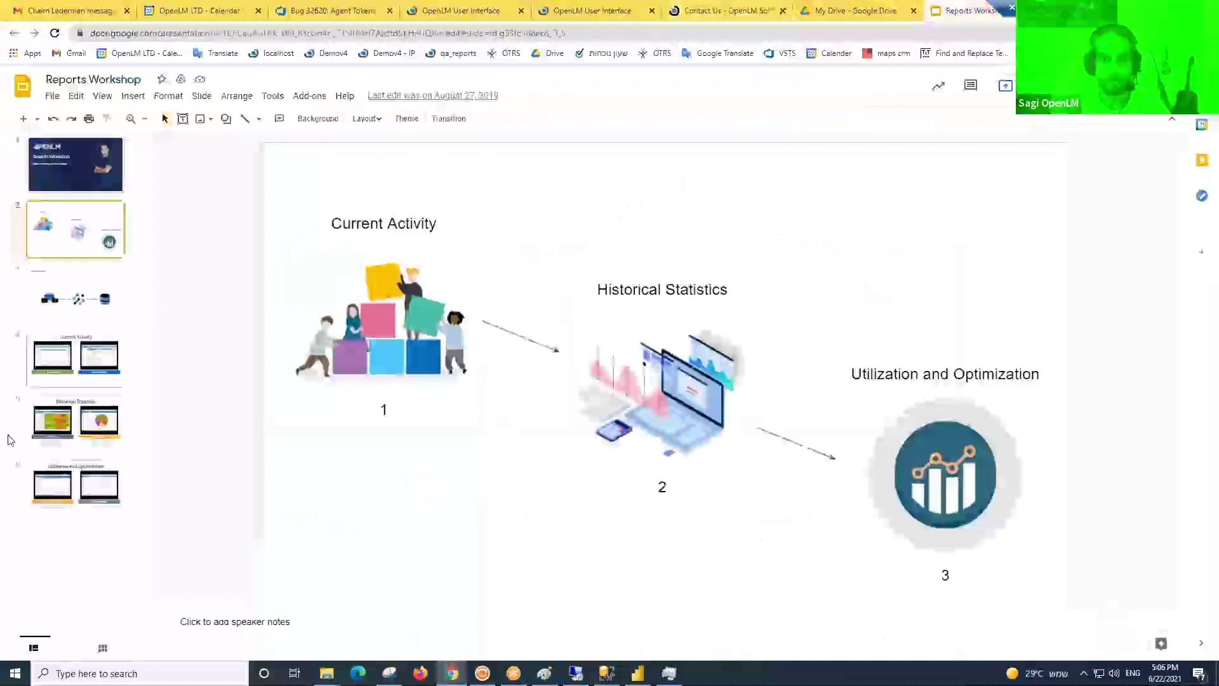
pyautogui.click(87, 178)
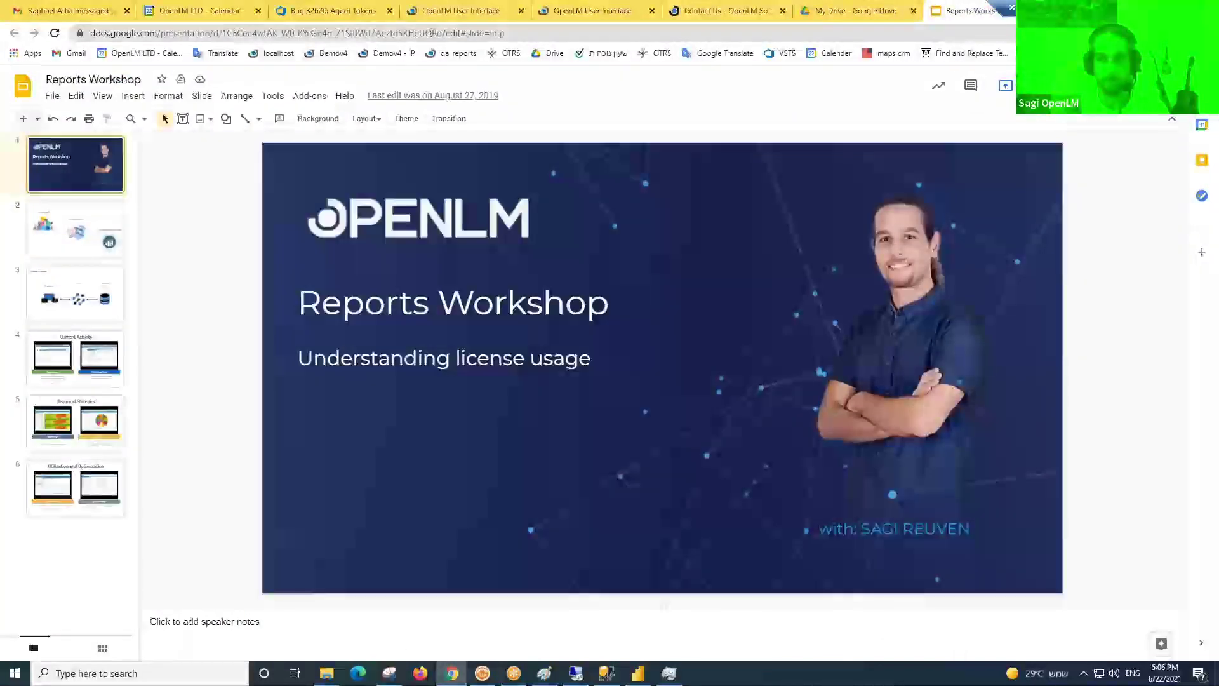
pyautogui.hotkey('ctrl', 'F5')
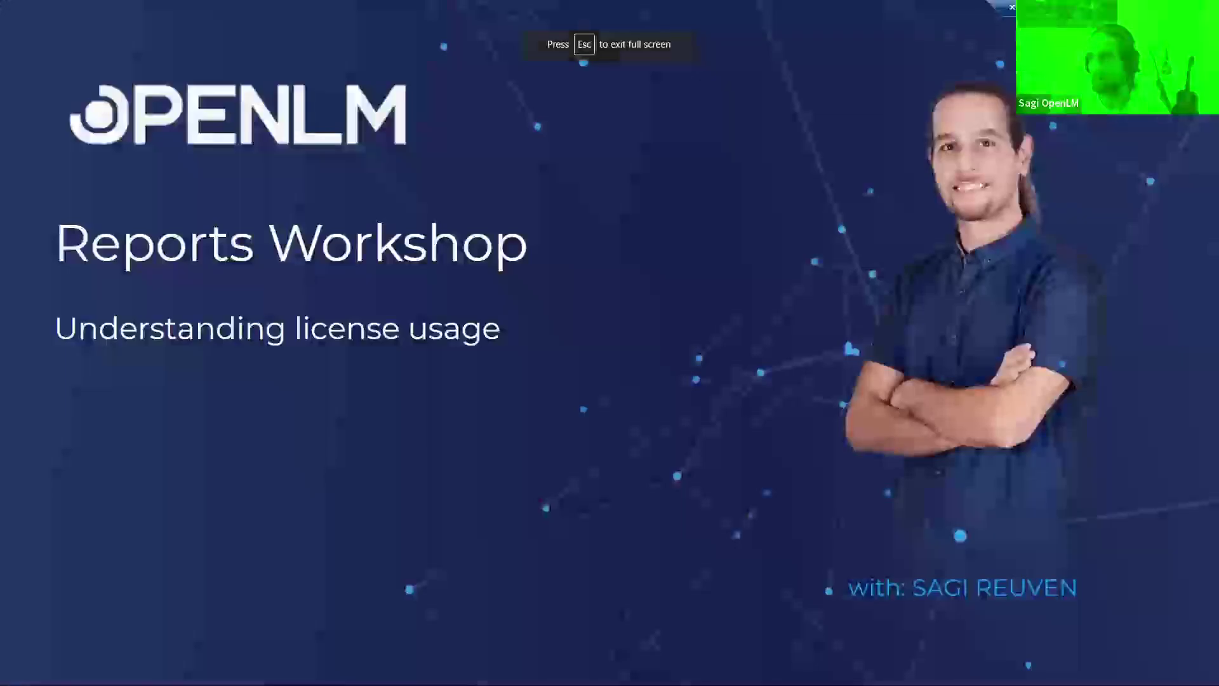